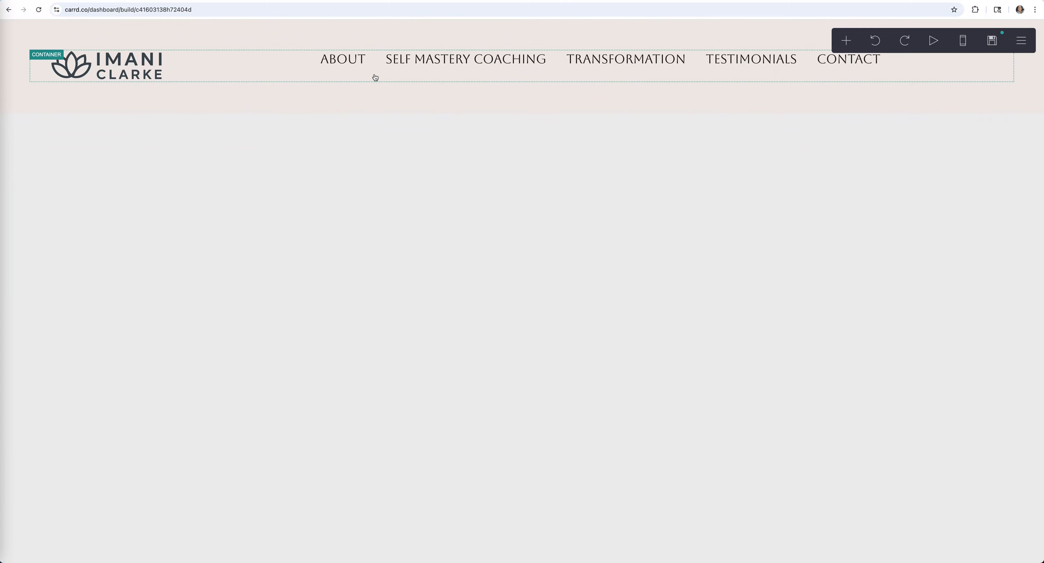
- Set the header container's contents vertical alignment to Center
{"action": "left_click", "coordinate": [375, 78]}
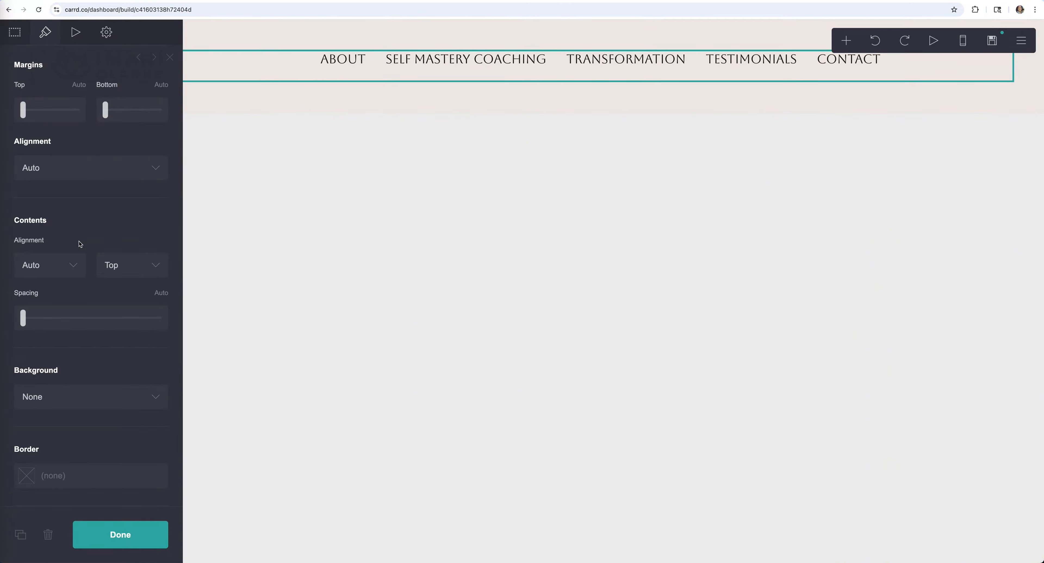
{"action": "scroll", "coordinate": [80, 243], "scroll_direction": "down", "scroll_amount": 3}
{"action": "scroll", "coordinate": [80, 243], "scroll_direction": "up", "scroll_amount": 1}
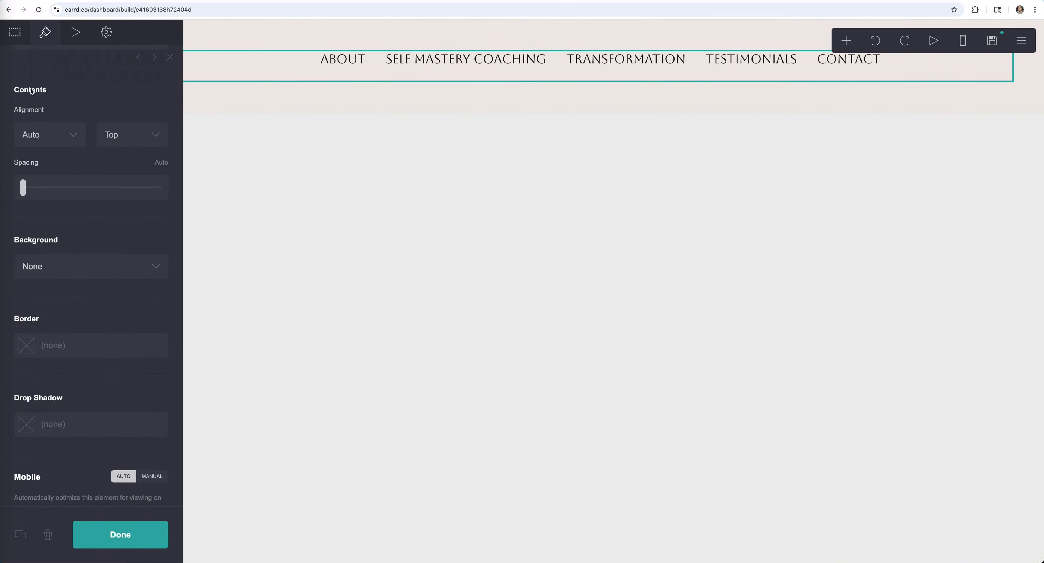
{"action": "left_click", "coordinate": [156, 139]}
{"action": "left_click", "coordinate": [134, 151]}
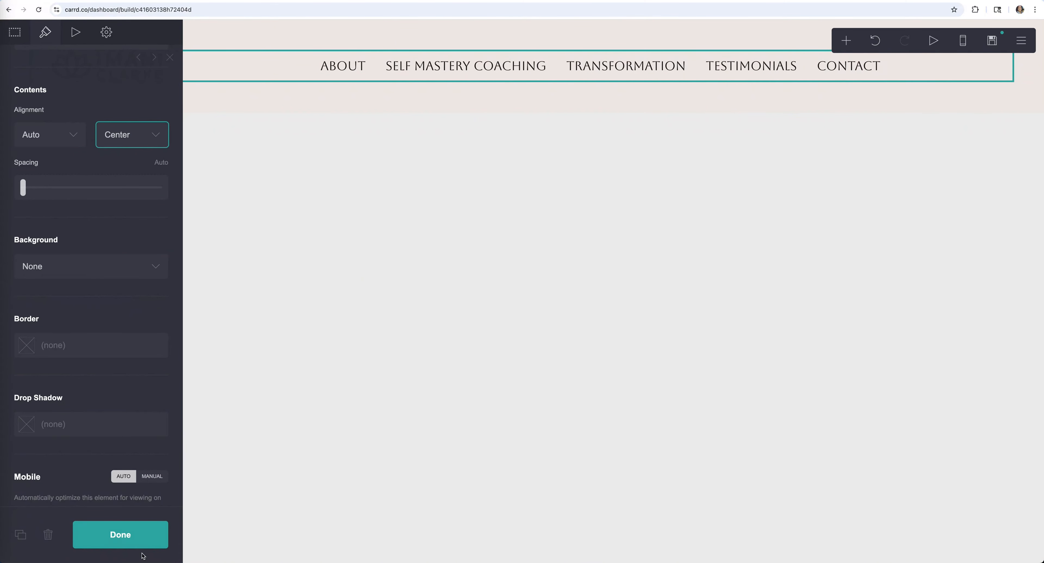
{"action": "left_click", "coordinate": [143, 540]}
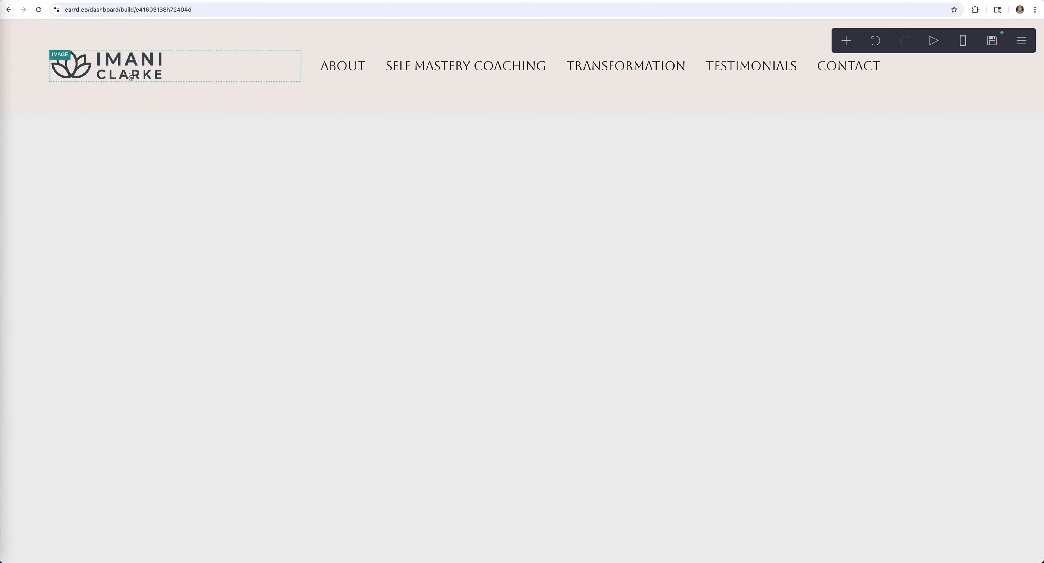
- Enlarge the lotus logo image to width 17.25 and slightly taller
{"action": "left_click", "coordinate": [179, 74]}
{"action": "scroll", "coordinate": [65, 114], "scroll_direction": "up", "scroll_amount": 3}
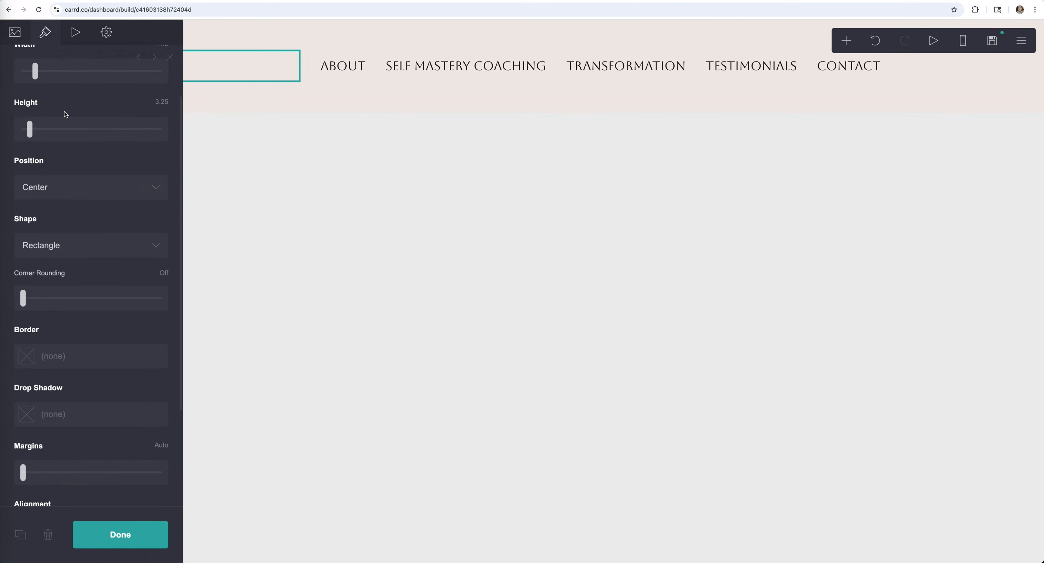
{"action": "scroll", "coordinate": [65, 114], "scroll_direction": "up", "scroll_amount": 2}
{"action": "left_click", "coordinate": [34, 145]}
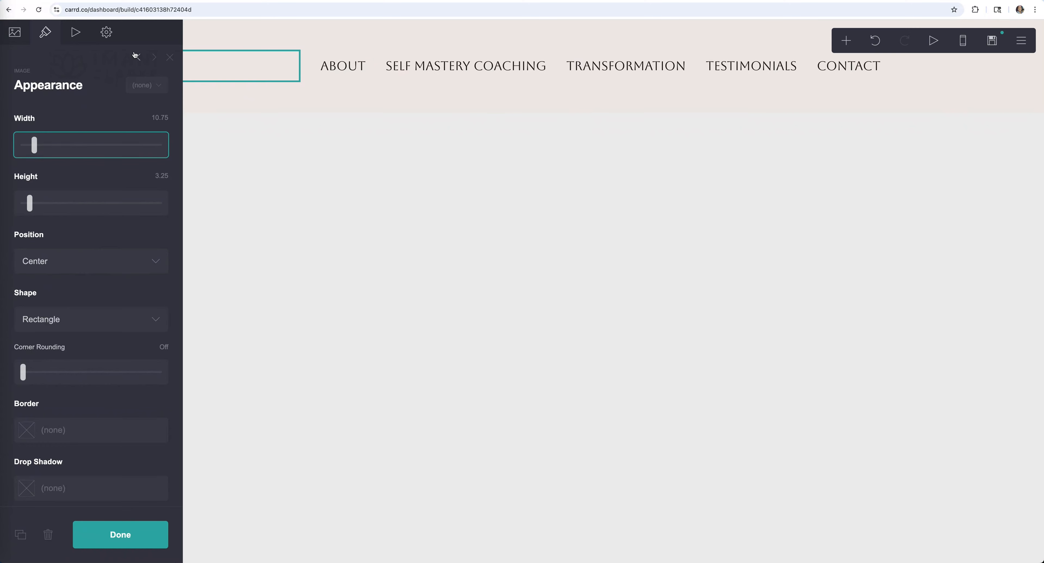
{"action": "left_click", "coordinate": [154, 59]}
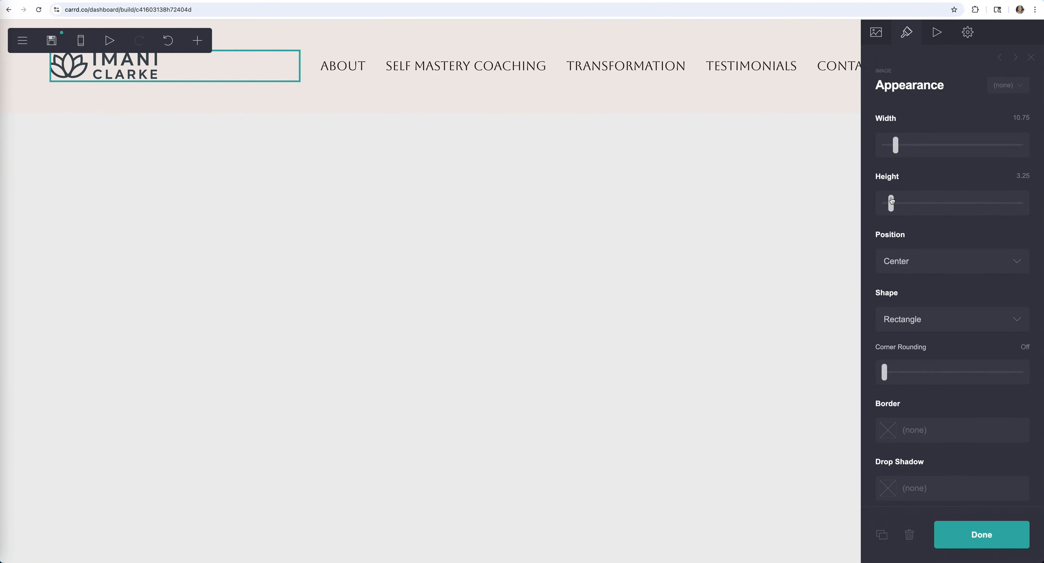
{"action": "left_click_drag", "start_coordinate": [891, 201], "coordinate": [893, 202]}
{"action": "left_click_drag", "start_coordinate": [896, 145], "coordinate": [904, 147]}
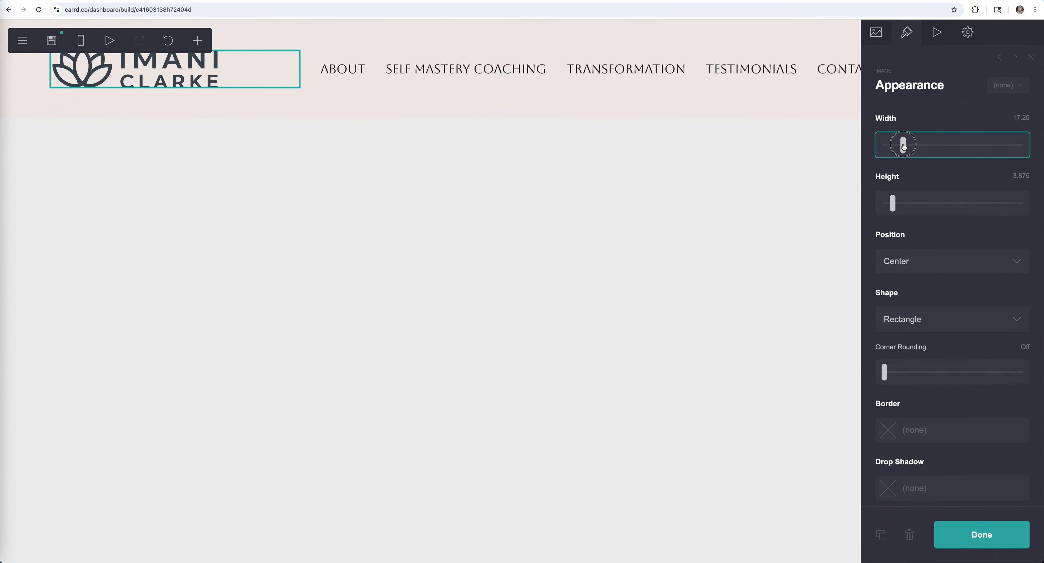
{"action": "left_click", "coordinate": [576, 279]}
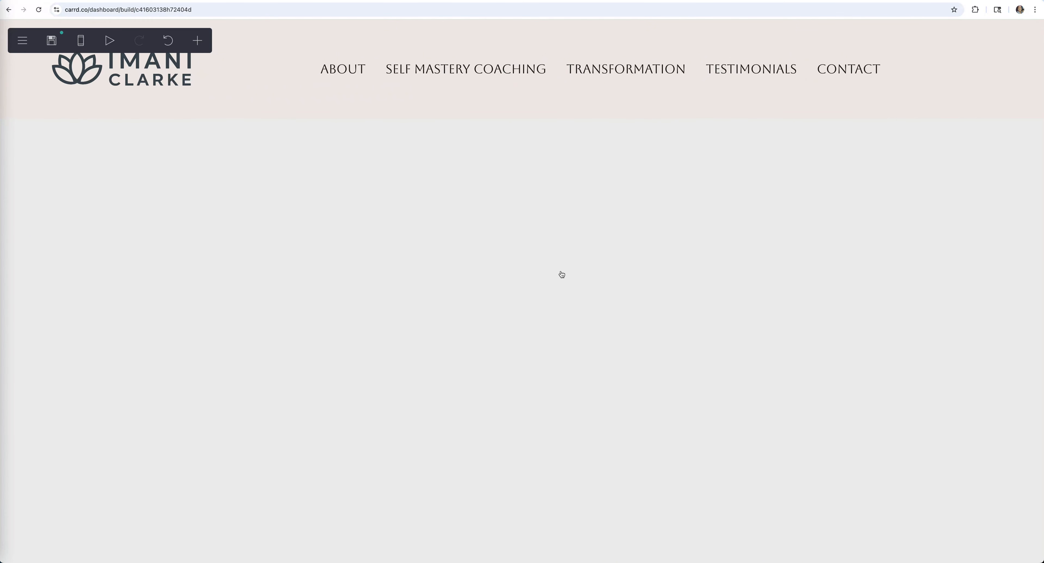
{"action": "left_click", "coordinate": [562, 275]}
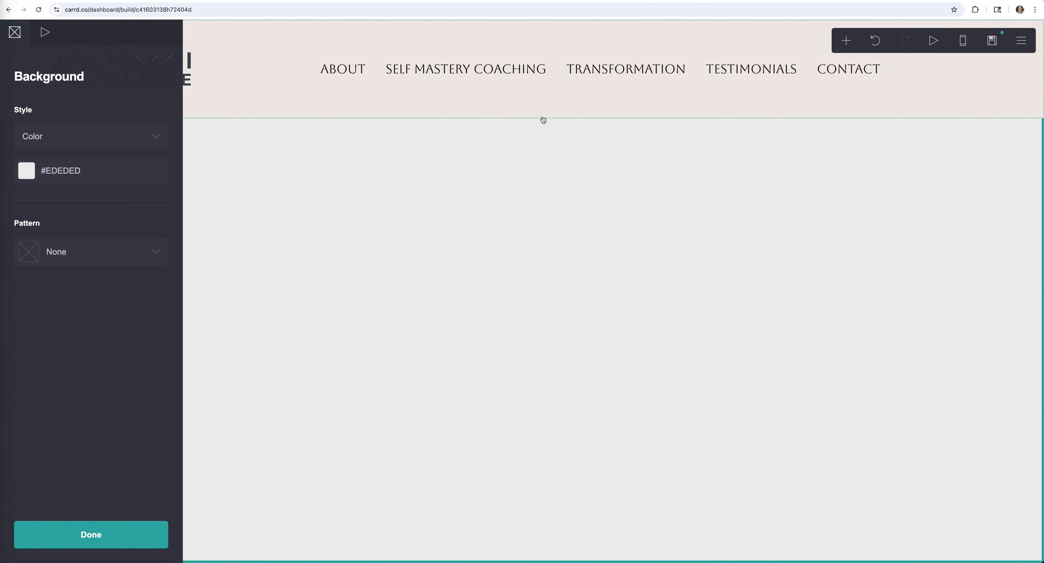
- Add a new empty container below the header
{"action": "left_click", "coordinate": [518, 97]}
{"action": "left_click", "coordinate": [324, 87]}
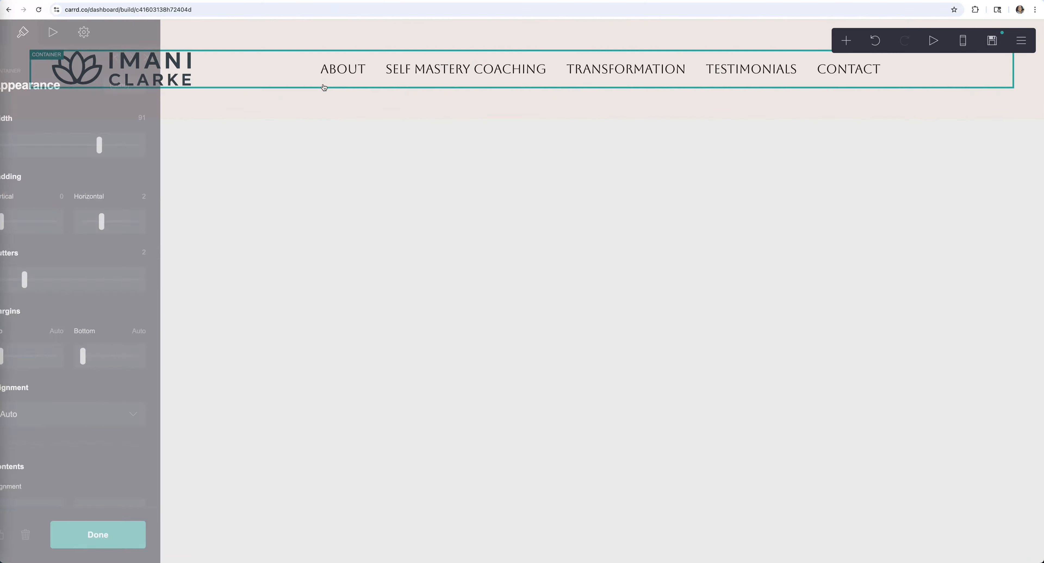
{"action": "left_click", "coordinate": [847, 41]}
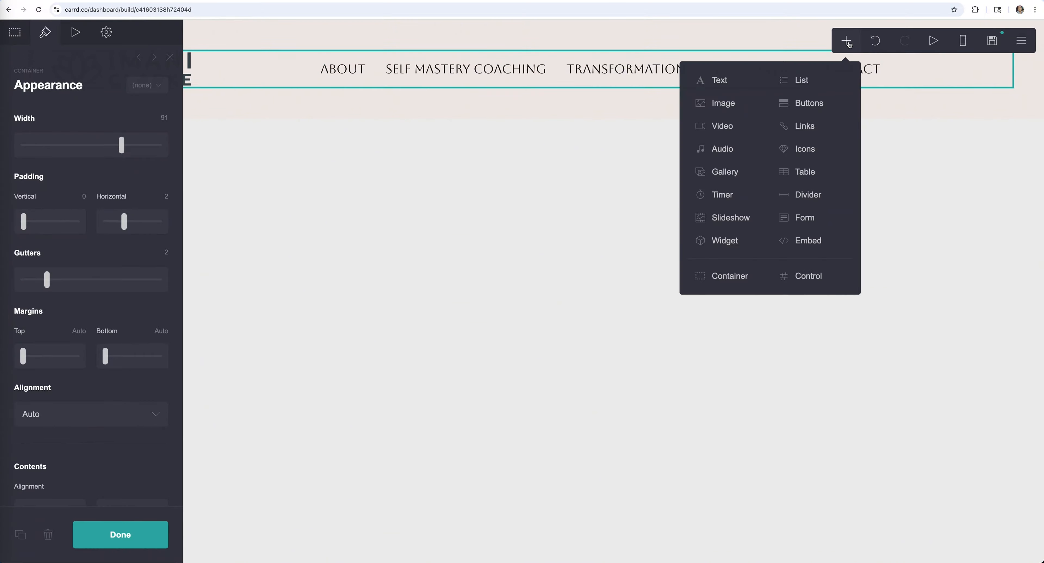
{"action": "left_click", "coordinate": [730, 276]}
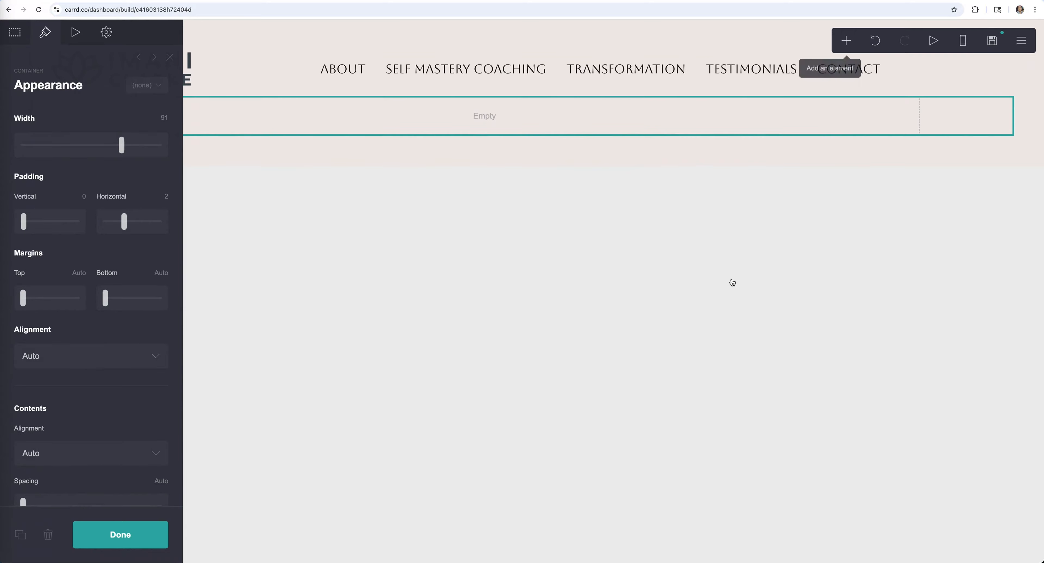
{"action": "key", "text": "Escape"}
- Give the new container 9.625 vertical padding and an Image background for upload
{"action": "left_click", "coordinate": [43, 128]}
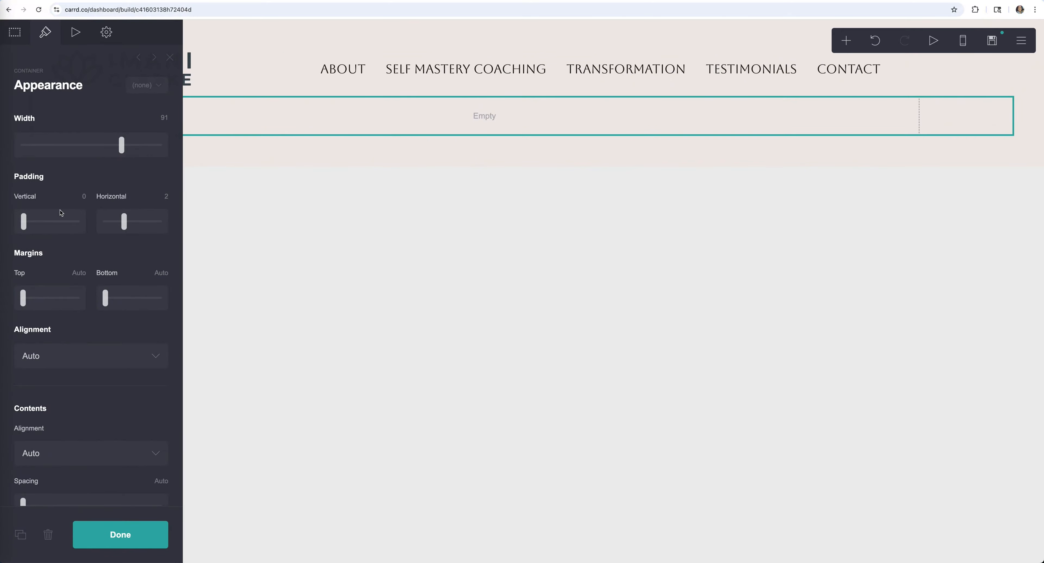
{"action": "left_click_drag", "start_coordinate": [25, 222], "coordinate": [69, 218]}
{"action": "scroll", "coordinate": [69, 182], "scroll_direction": "down", "scroll_amount": 5}
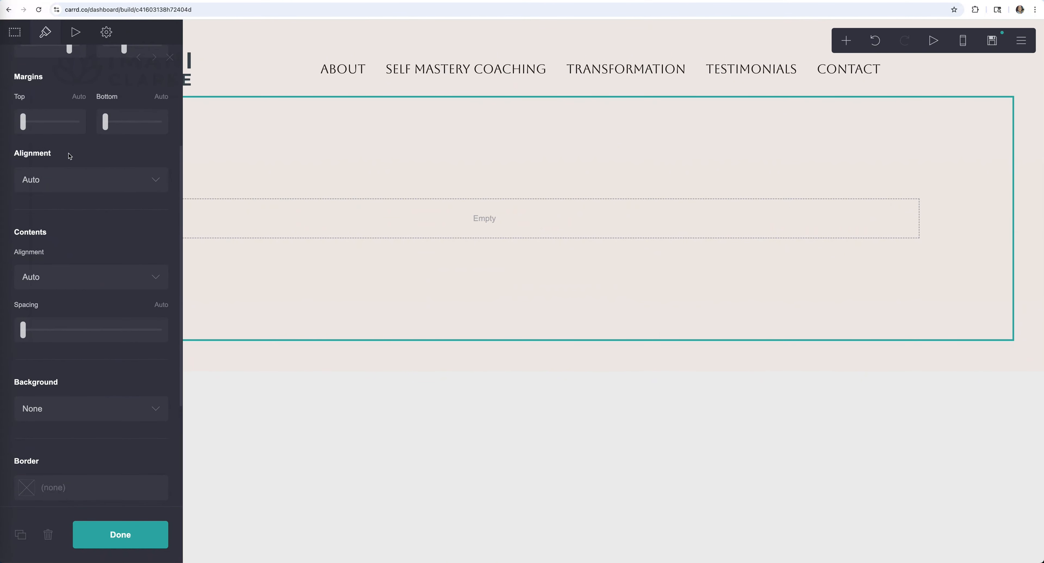
{"action": "scroll", "coordinate": [70, 156], "scroll_direction": "down", "scroll_amount": 4}
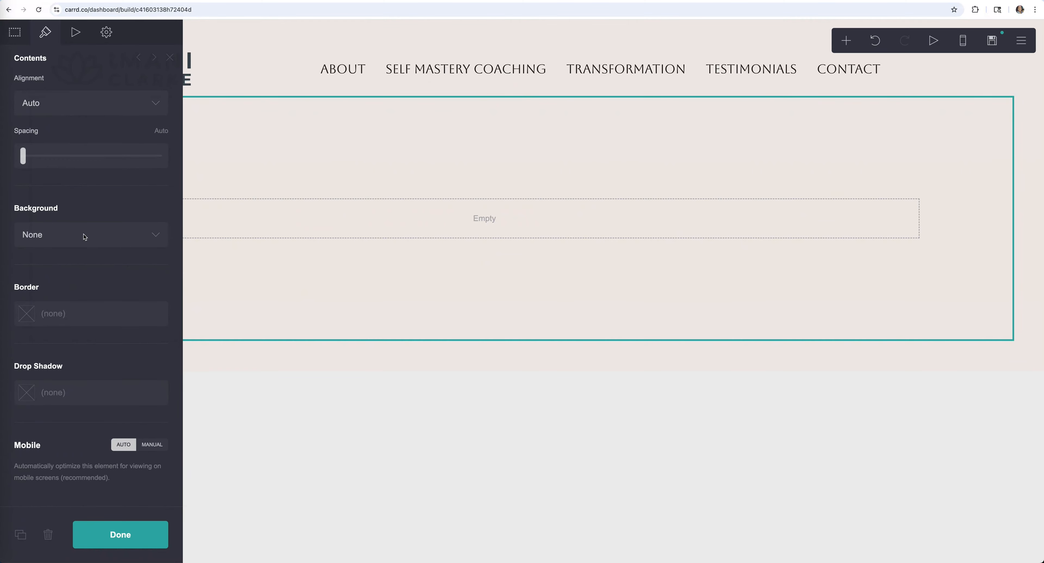
{"action": "left_click", "coordinate": [102, 235]}
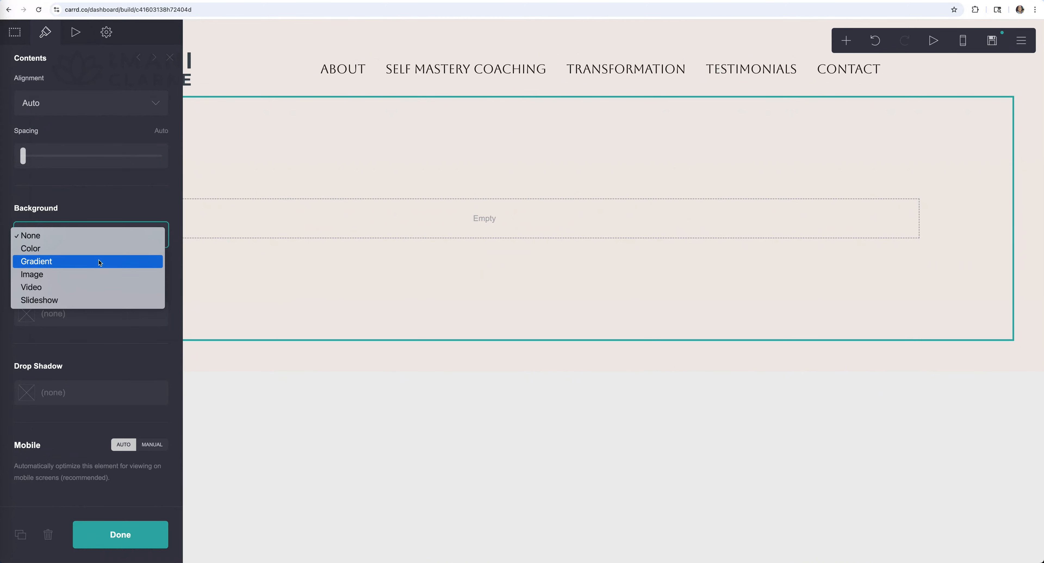
{"action": "left_click", "coordinate": [97, 275]}
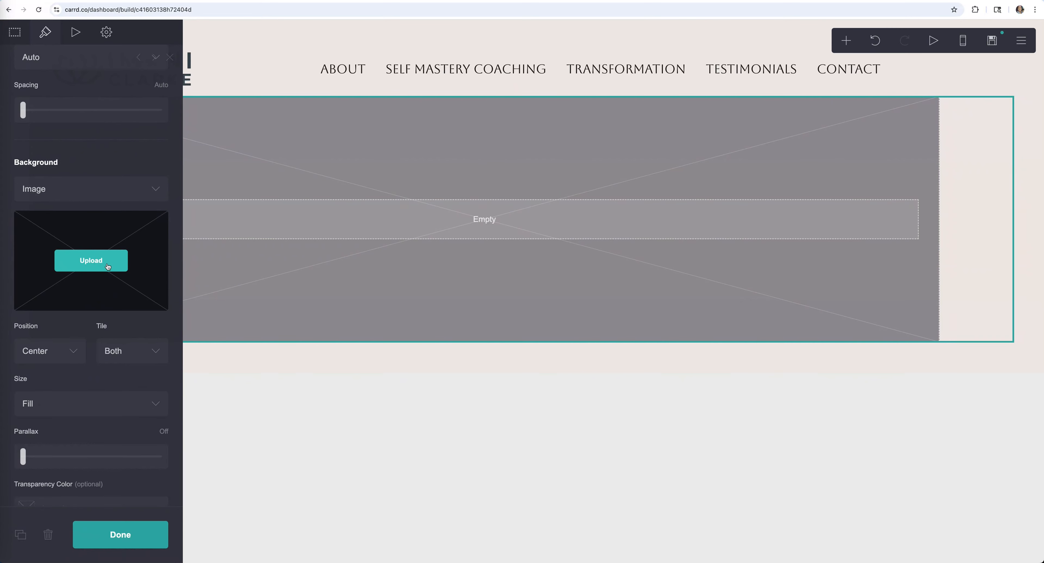
{"action": "left_click", "coordinate": [109, 266]}
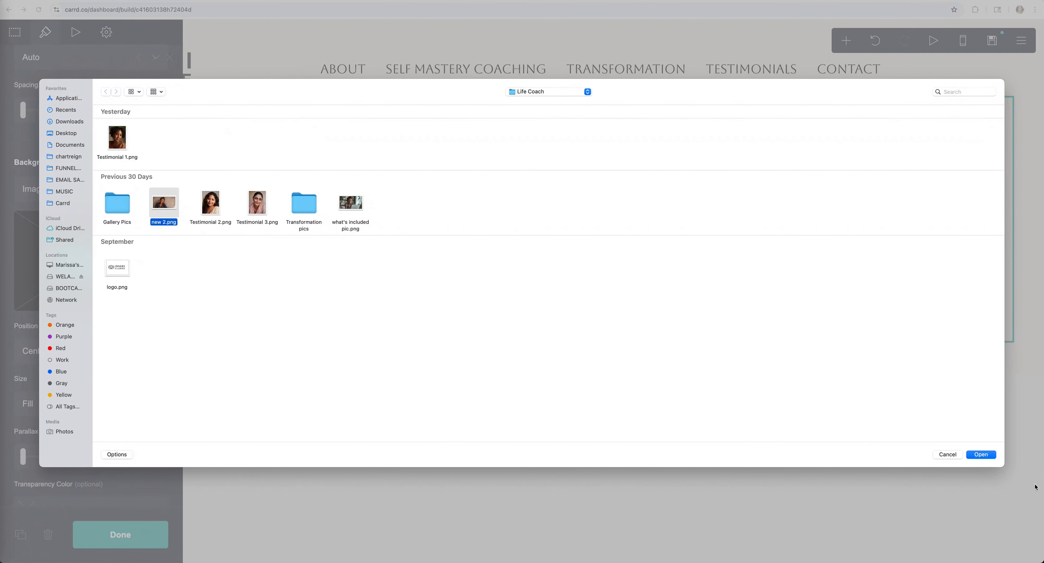
- Upload new 2.png as the background, cropping off its left strip
{"action": "left_click", "coordinate": [982, 454]}
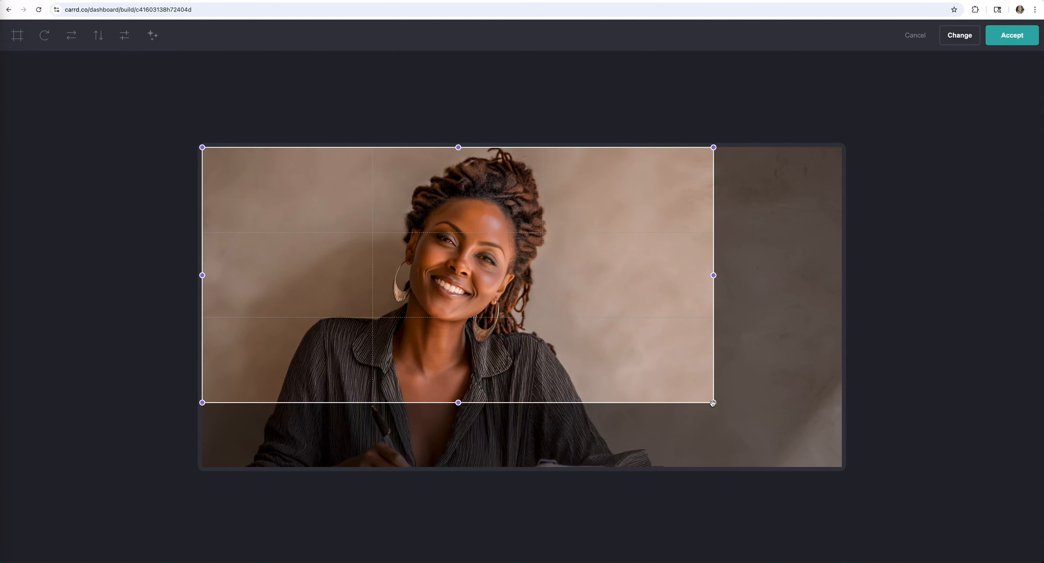
{"action": "left_click_drag", "start_coordinate": [713, 403], "coordinate": [1003, 561]}
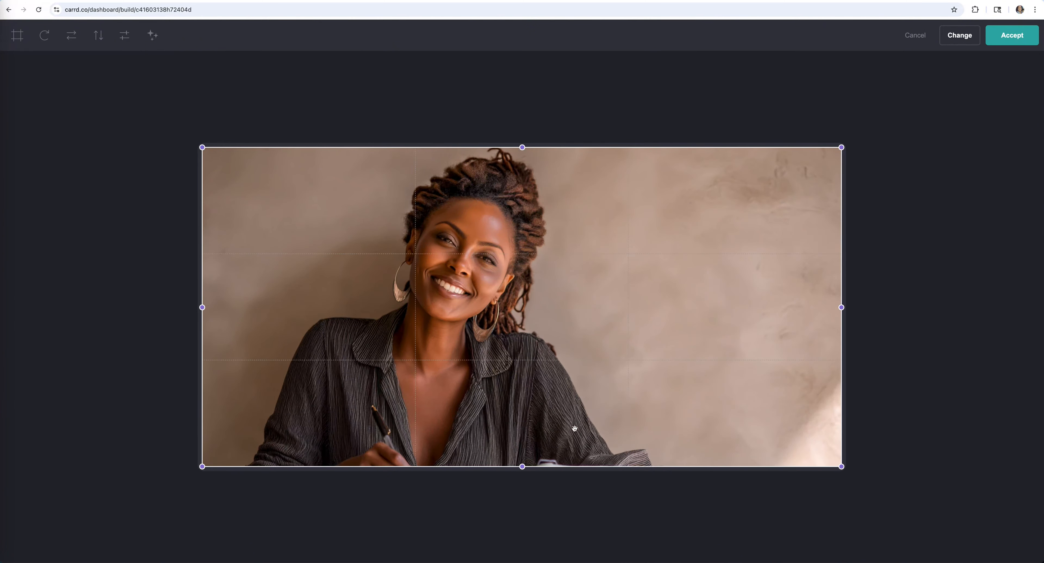
{"action": "left_click_drag", "start_coordinate": [202, 308], "coordinate": [292, 313]}
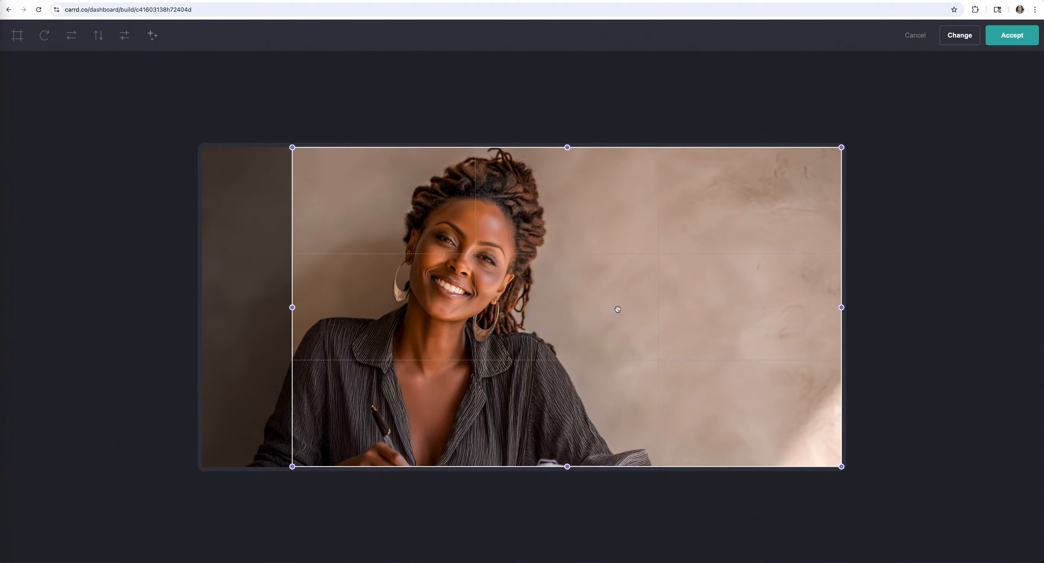
{"action": "left_click", "coordinate": [1017, 40]}
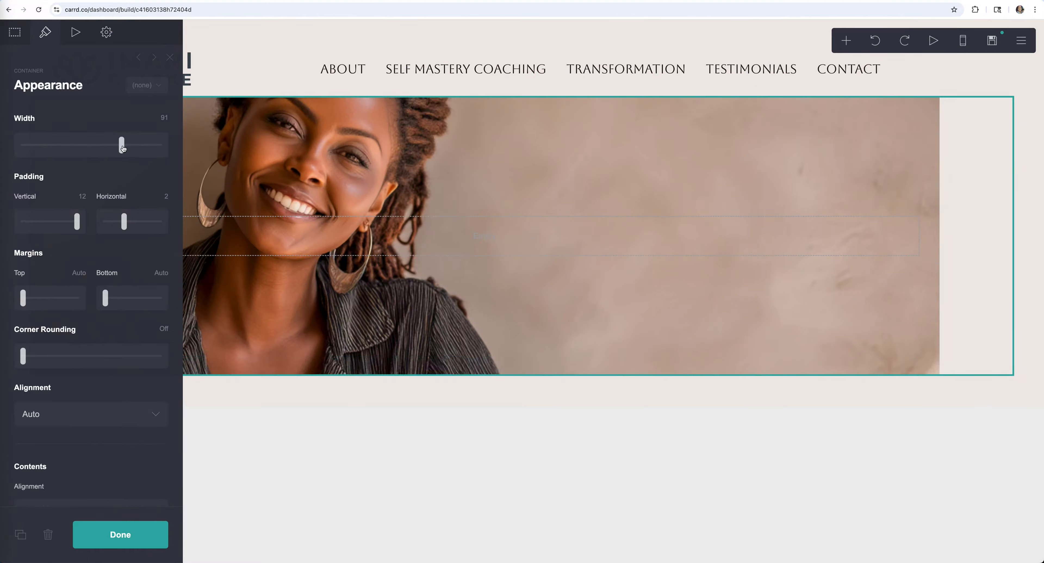
- Make the section Full Bleed at height 40 and trim the photo's bottom crop
{"action": "left_click_drag", "start_coordinate": [122, 148], "coordinate": [169, 148]}
{"action": "left_click_drag", "start_coordinate": [23, 203], "coordinate": [133, 211]}
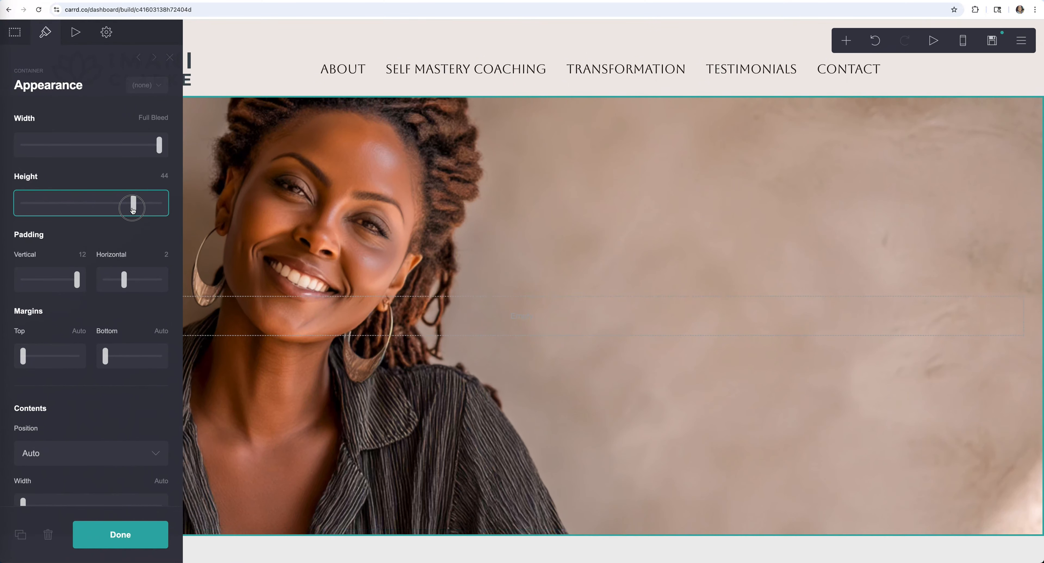
{"action": "scroll", "coordinate": [108, 280], "scroll_direction": "down", "scroll_amount": 10}
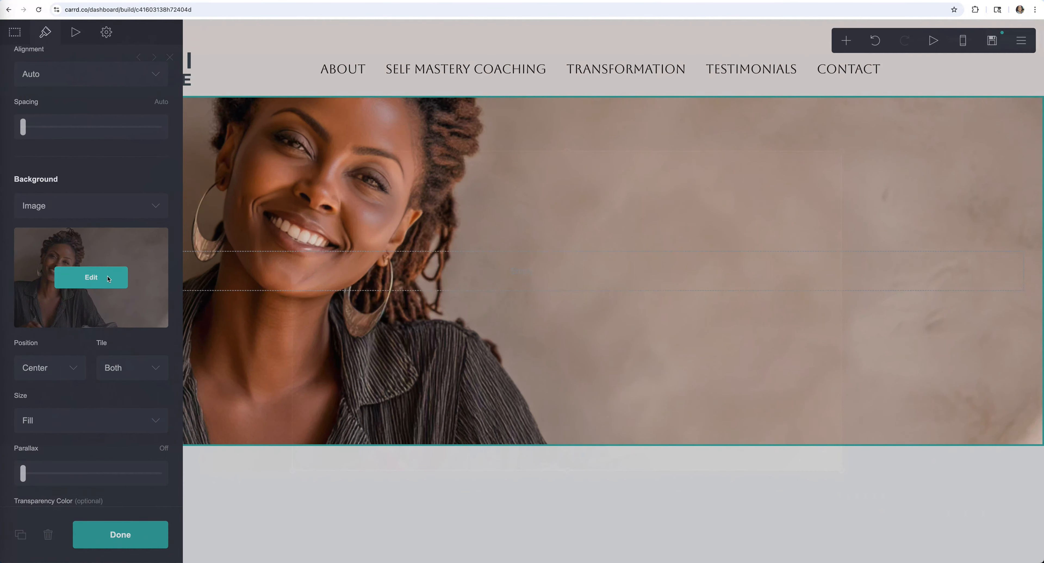
{"action": "left_click", "coordinate": [108, 280]}
{"action": "left_click_drag", "start_coordinate": [568, 469], "coordinate": [569, 407]}
{"action": "left_click", "coordinate": [1012, 35]}
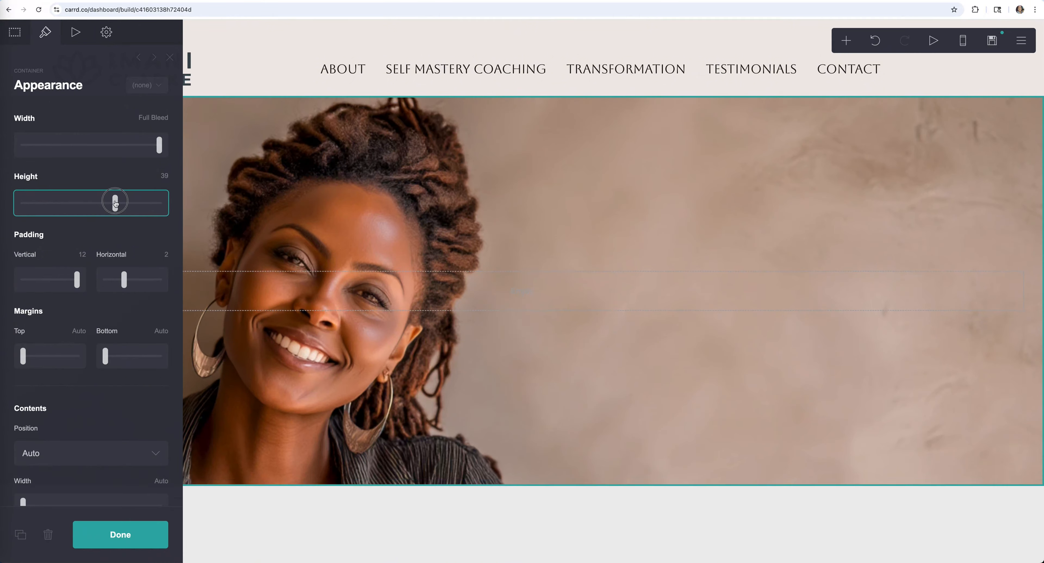
{"action": "left_click_drag", "start_coordinate": [114, 200], "coordinate": [120, 202]}
{"action": "scroll", "coordinate": [119, 201], "scroll_direction": "down", "scroll_amount": 10}
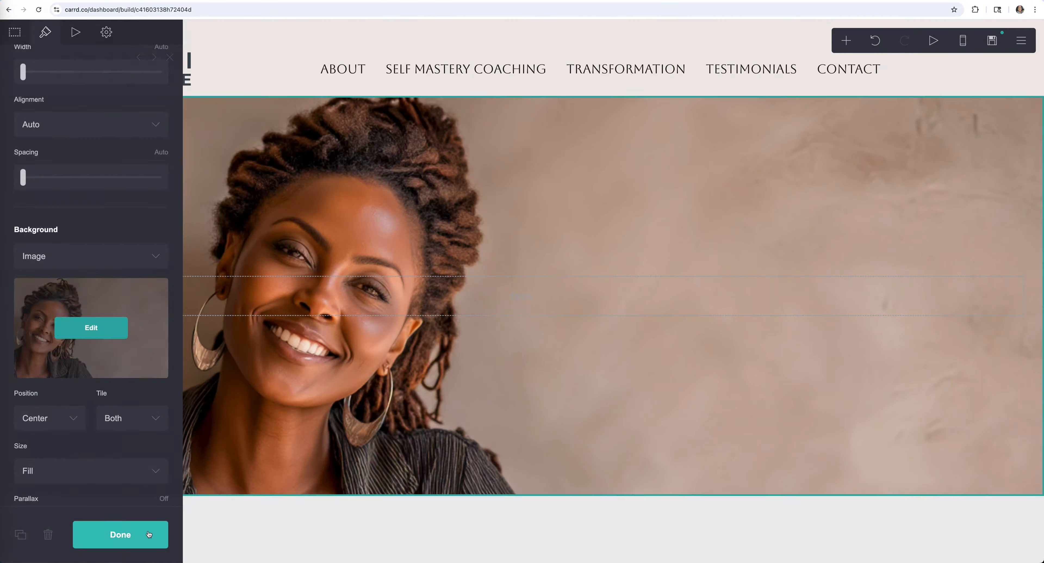
{"action": "left_click", "coordinate": [149, 534]}
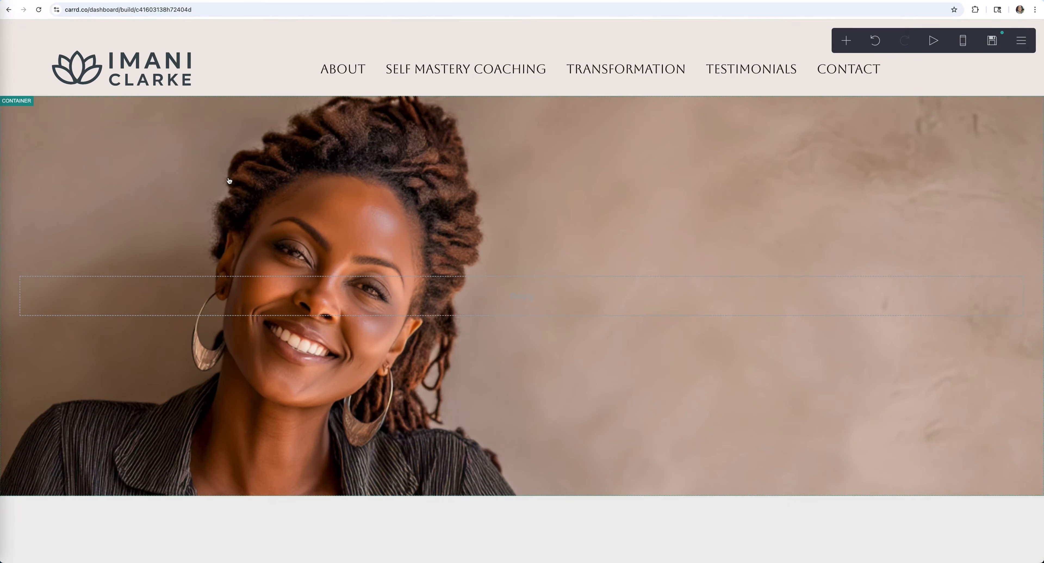
- Convert the photo section to a 50/50 two-column container with the left column as a spacer
{"action": "left_click", "coordinate": [113, 143]}
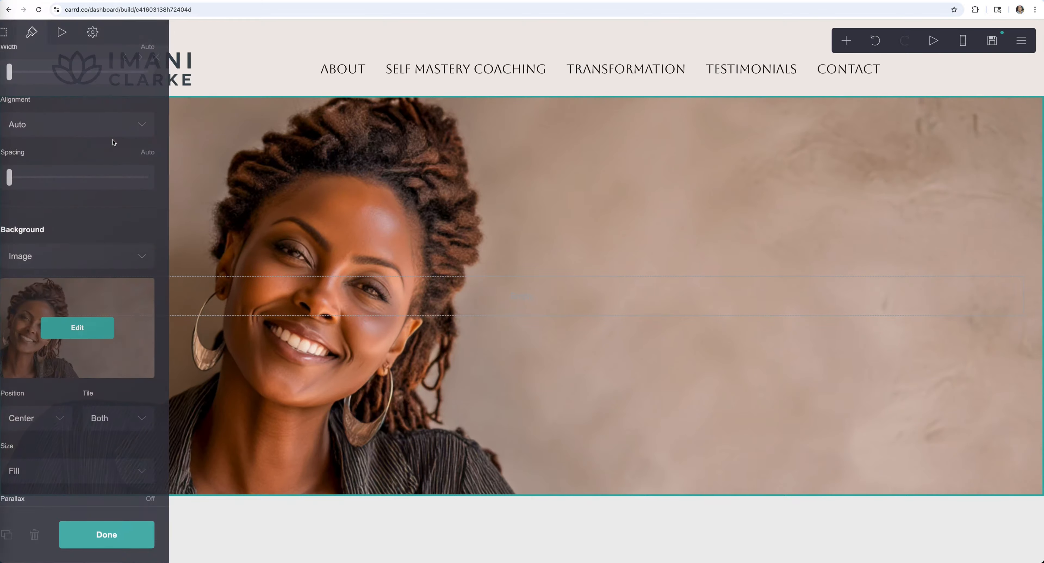
{"action": "left_click", "coordinate": [19, 31]}
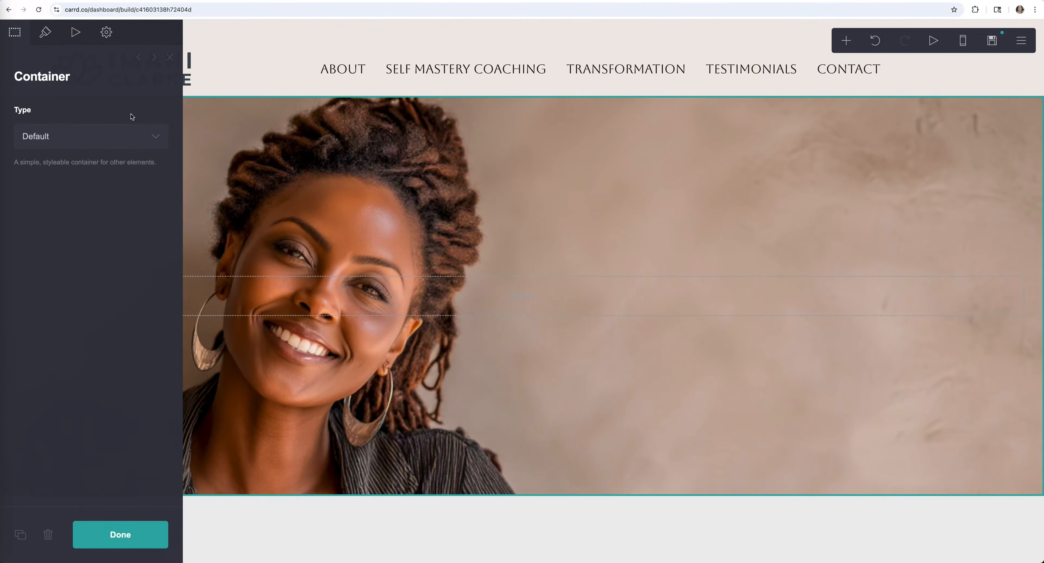
{"action": "left_click", "coordinate": [62, 128]}
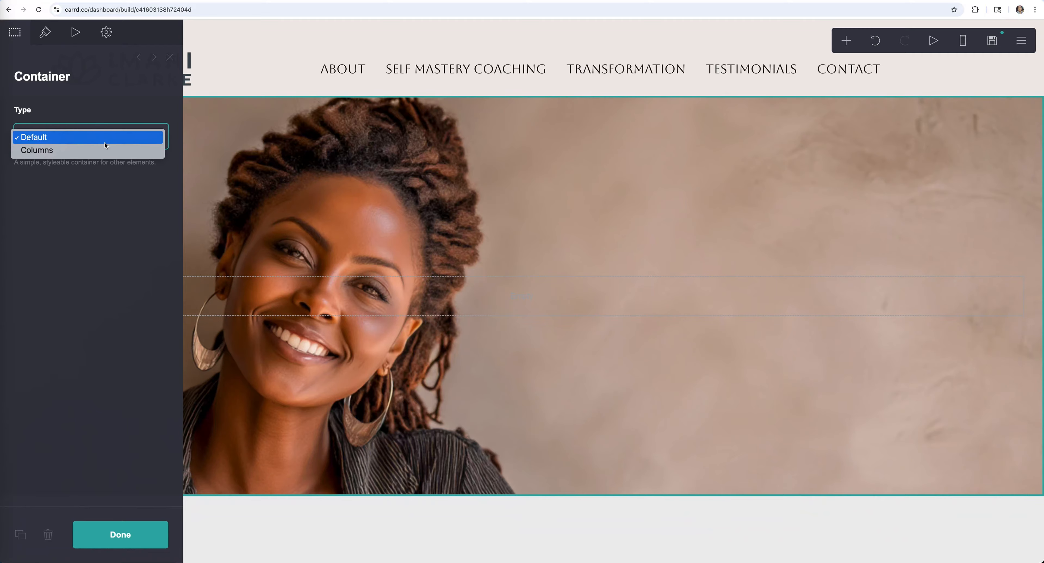
{"action": "left_click", "coordinate": [104, 151]}
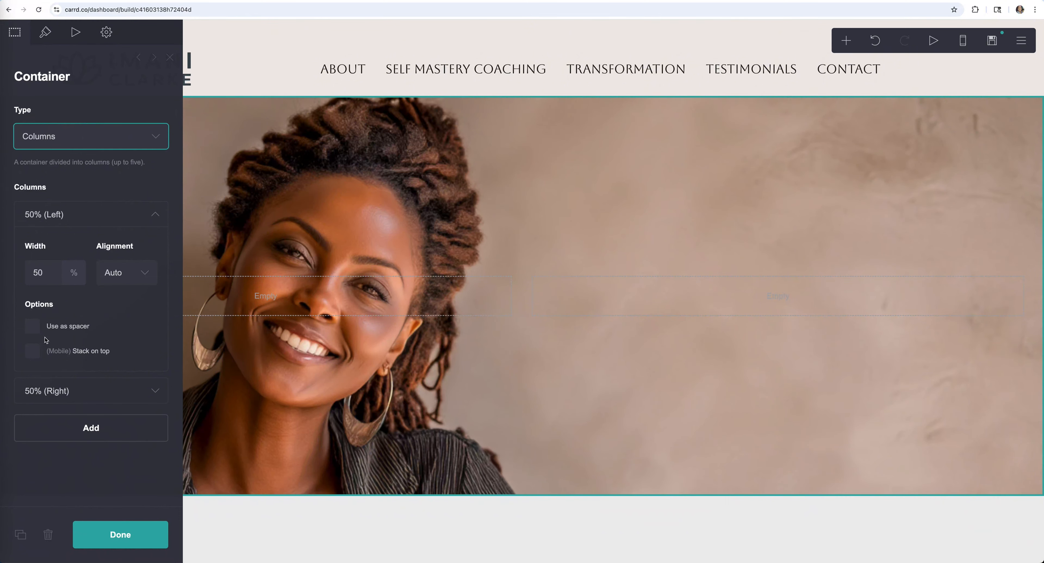
{"action": "left_click", "coordinate": [32, 327]}
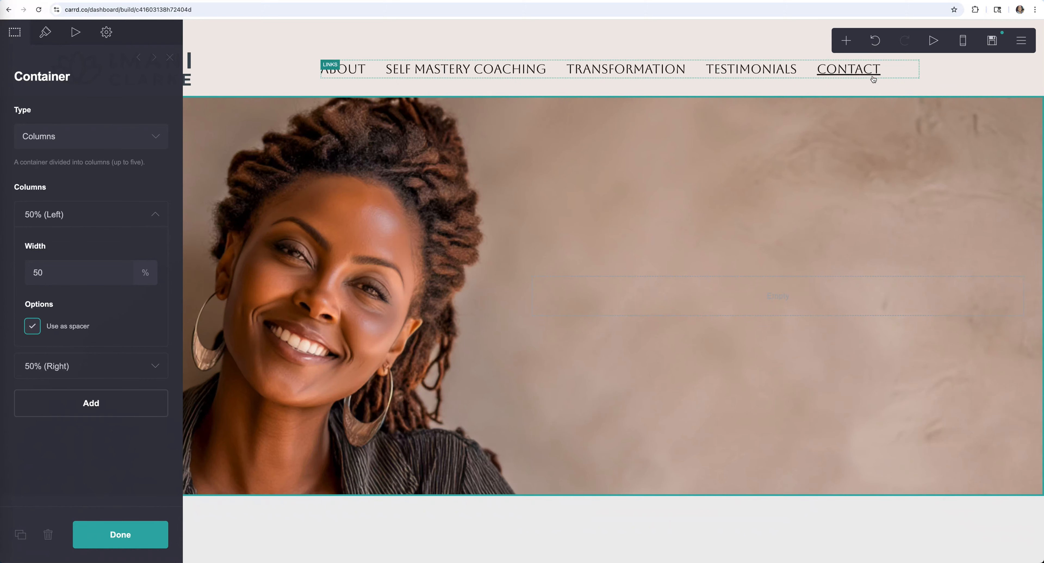
{"action": "left_click", "coordinate": [847, 41]}
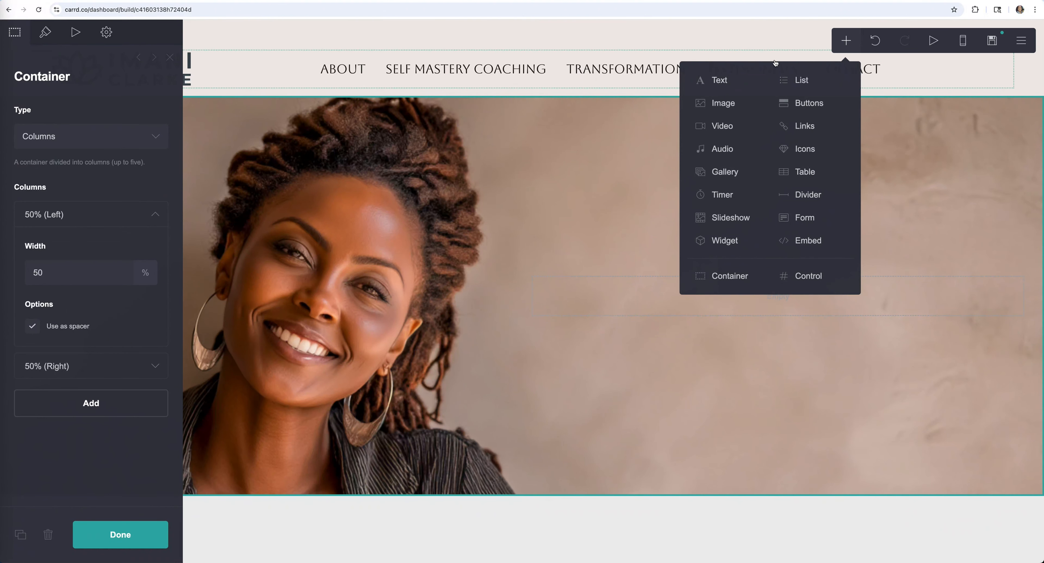
- Place two text elements and a button in the hero's right column
{"action": "left_click", "coordinate": [730, 75]}
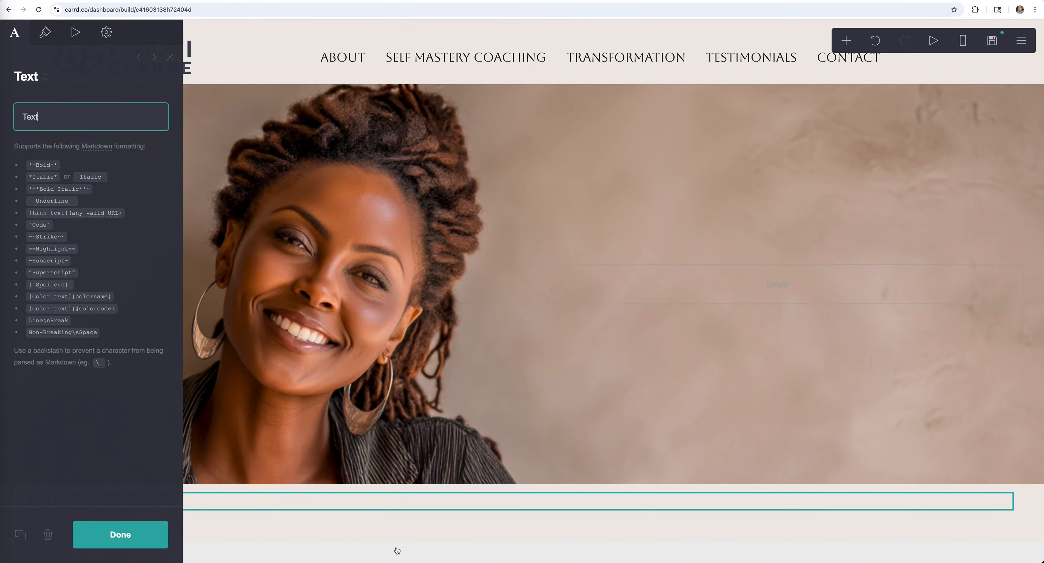
{"action": "left_click", "coordinate": [329, 506]}
{"action": "left_click_drag", "start_coordinate": [327, 505], "coordinate": [861, 286]}
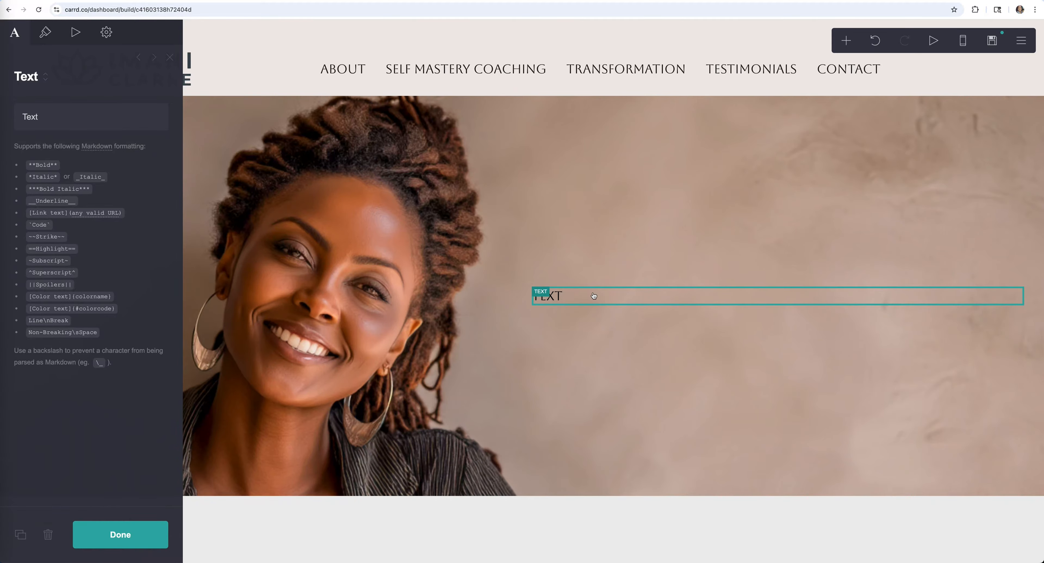
{"action": "left_click", "coordinate": [21, 535]}
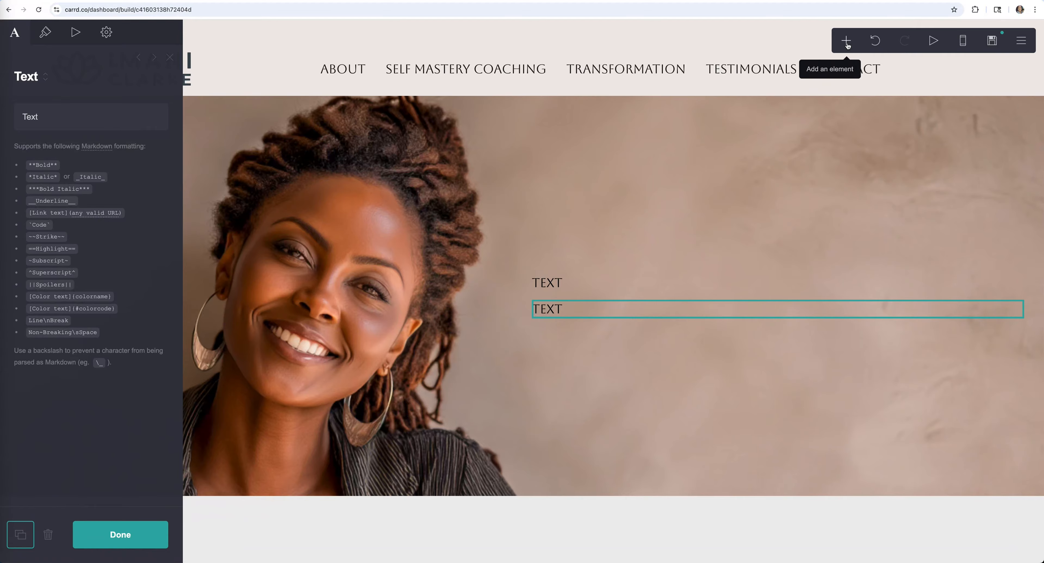
{"action": "left_click", "coordinate": [675, 313]}
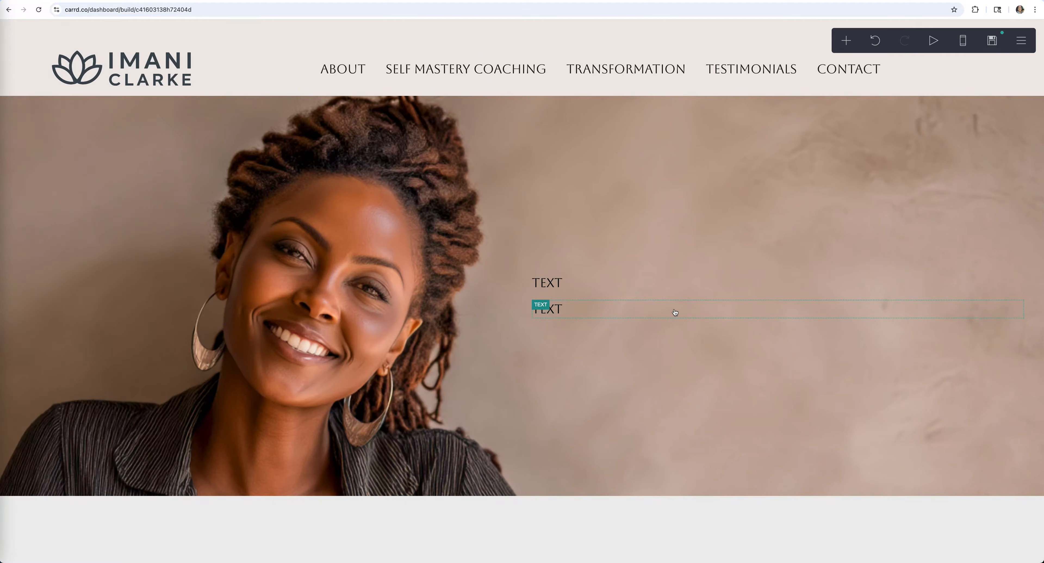
{"action": "left_click", "coordinate": [676, 312]}
{"action": "left_click", "coordinate": [846, 40]}
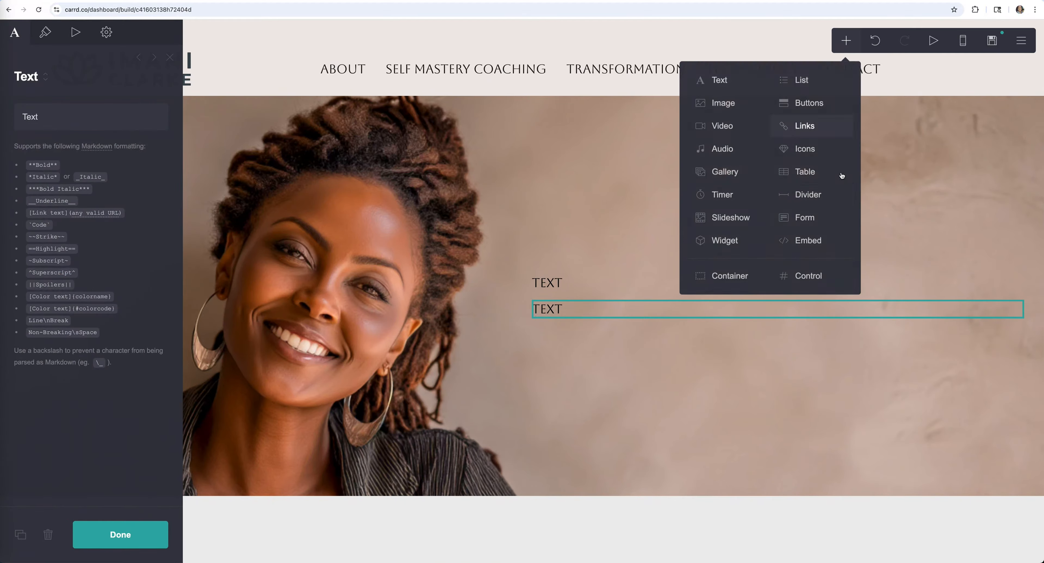
{"action": "left_click", "coordinate": [805, 105]}
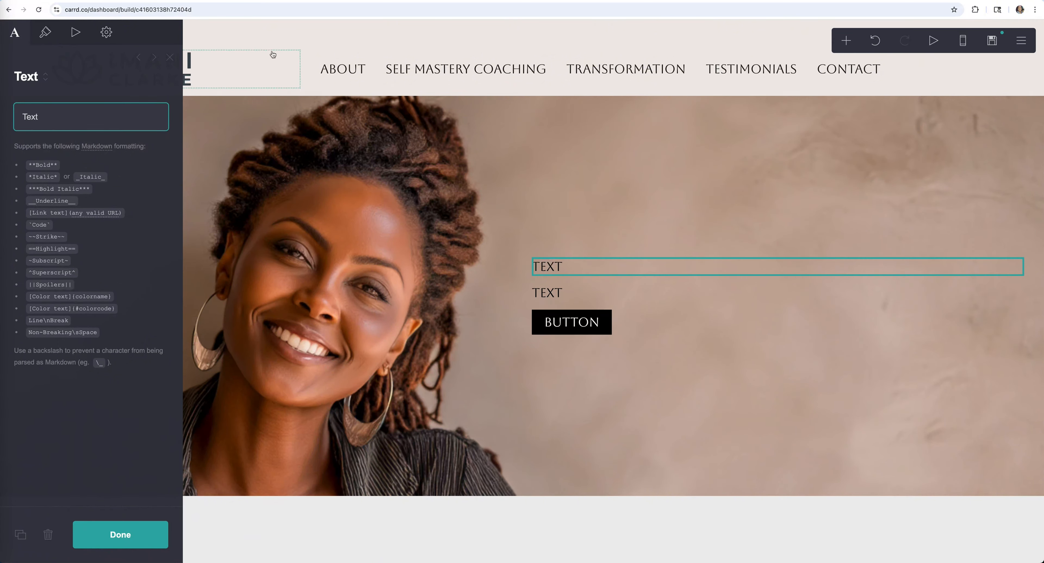
- Fill the texts with 'Step Into The Best Version Of You' and the coaching description
{"action": "key", "text": "super+a"}
{"action": "type", "text": "Step Into The Best Version Of You"}
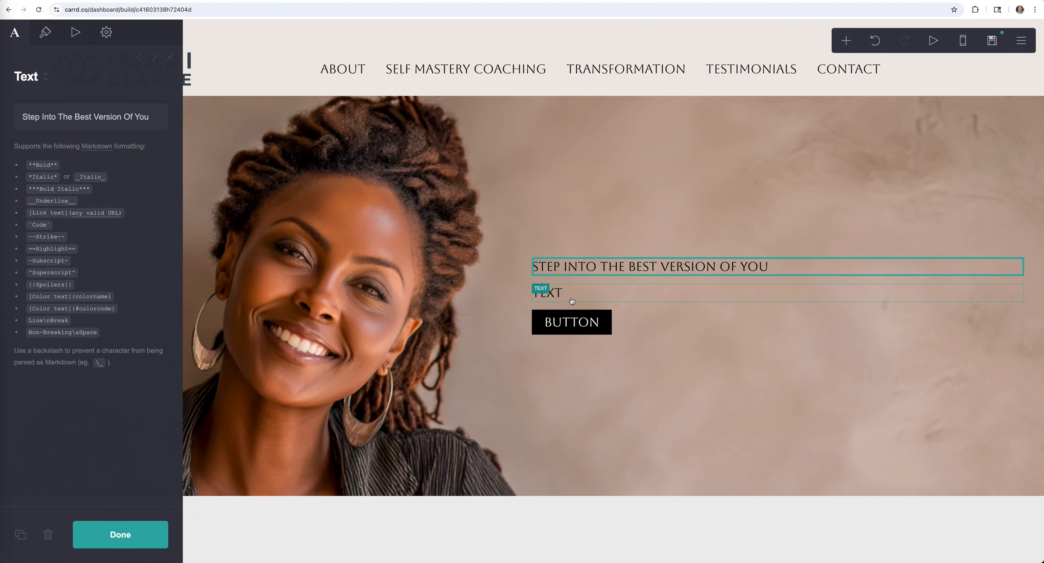
{"action": "left_click", "coordinate": [547, 292]}
{"action": "left_click_drag", "start_coordinate": [65, 116], "coordinate": [12, 118]}
{"action": "type", "text": "I help women build confidence, discover their God-given purpose, and create lasting change through personalized coaching and His wisdom."}
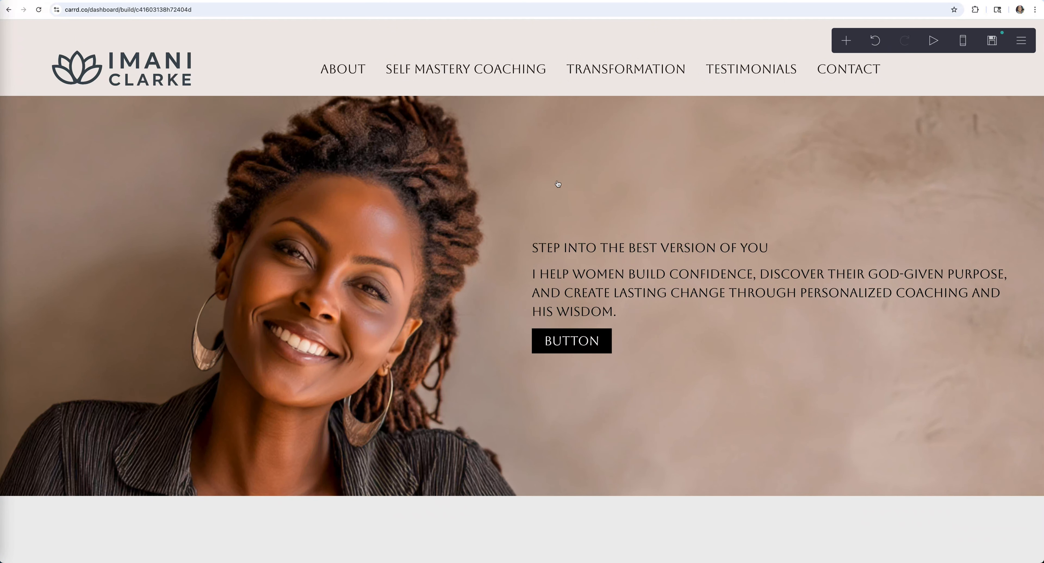
- Set the hero's 50% (Right) column alignment to Center
{"action": "left_click", "coordinate": [607, 186]}
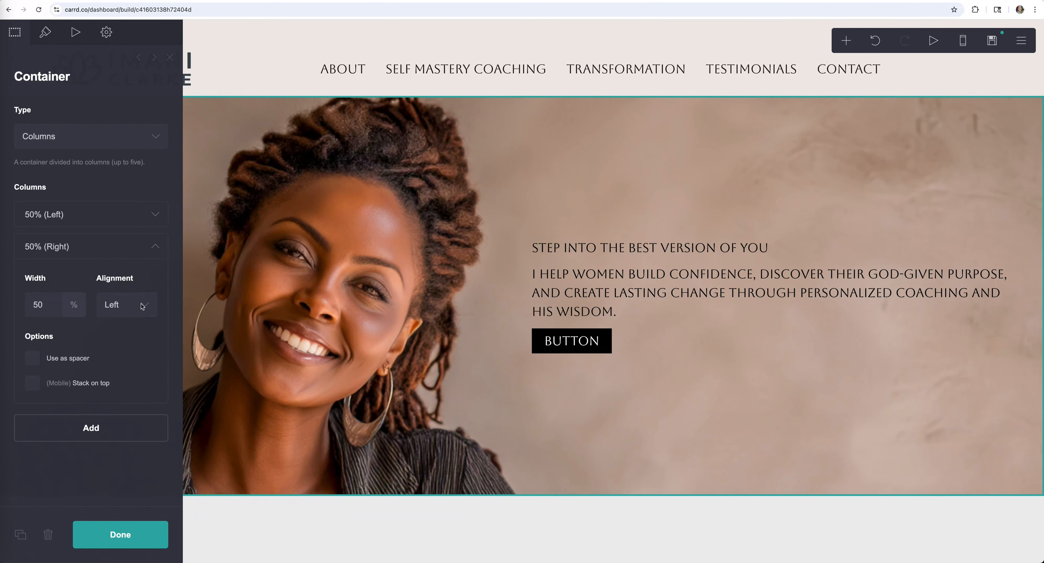
{"action": "left_click", "coordinate": [153, 309]}
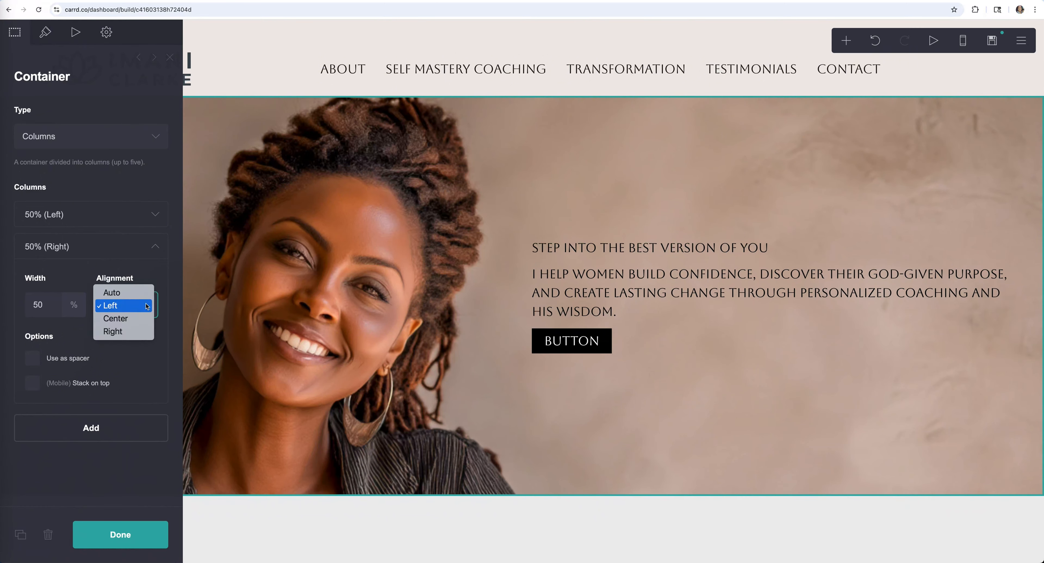
{"action": "left_click", "coordinate": [132, 317]}
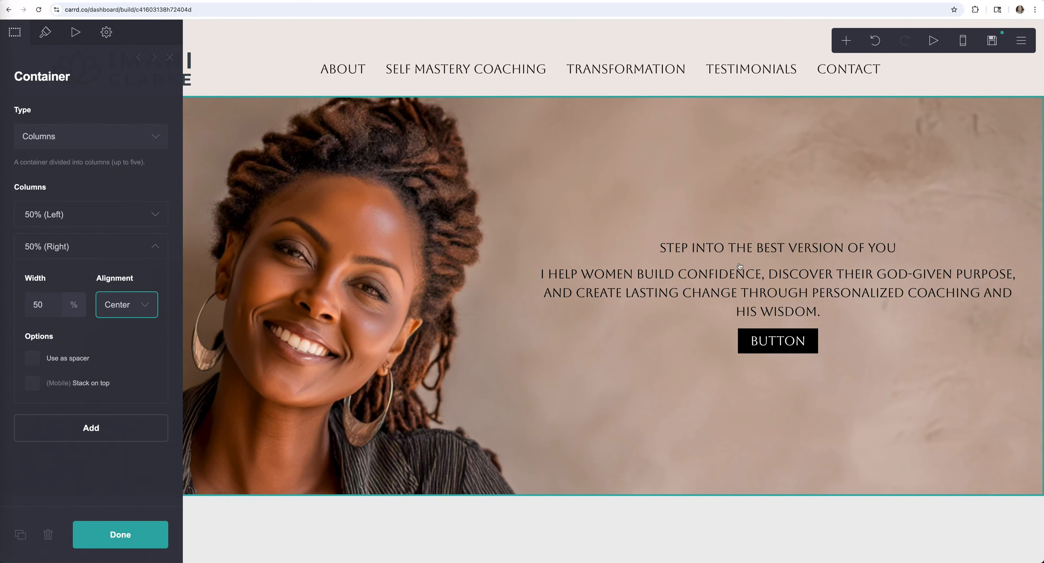
{"action": "left_click", "coordinate": [755, 248]}
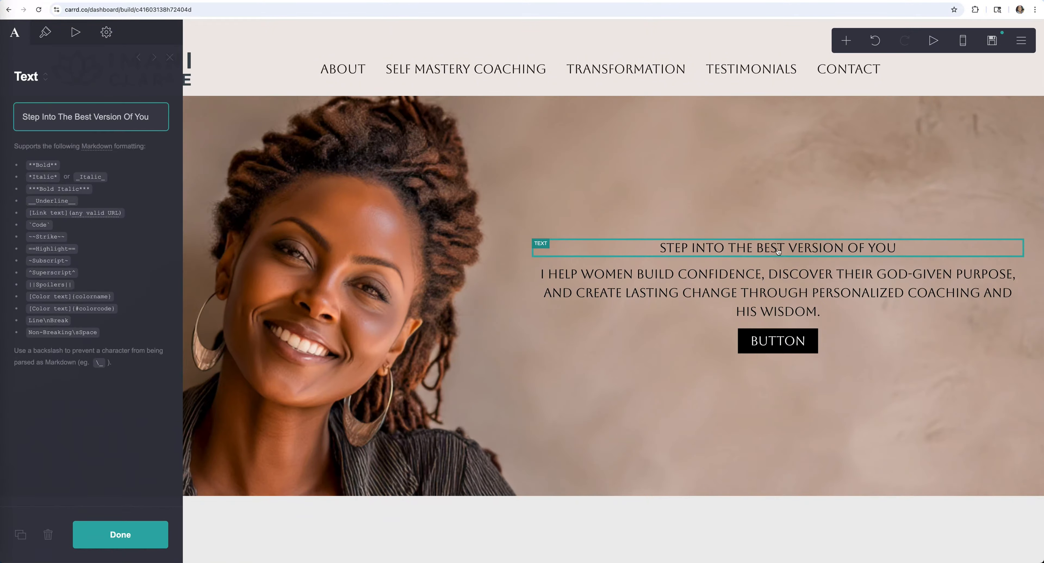
- Make the headline white (#FFFFFF) and enlarge it to size 2.5
{"action": "left_click", "coordinate": [45, 32]}
{"action": "left_click", "coordinate": [80, 149]}
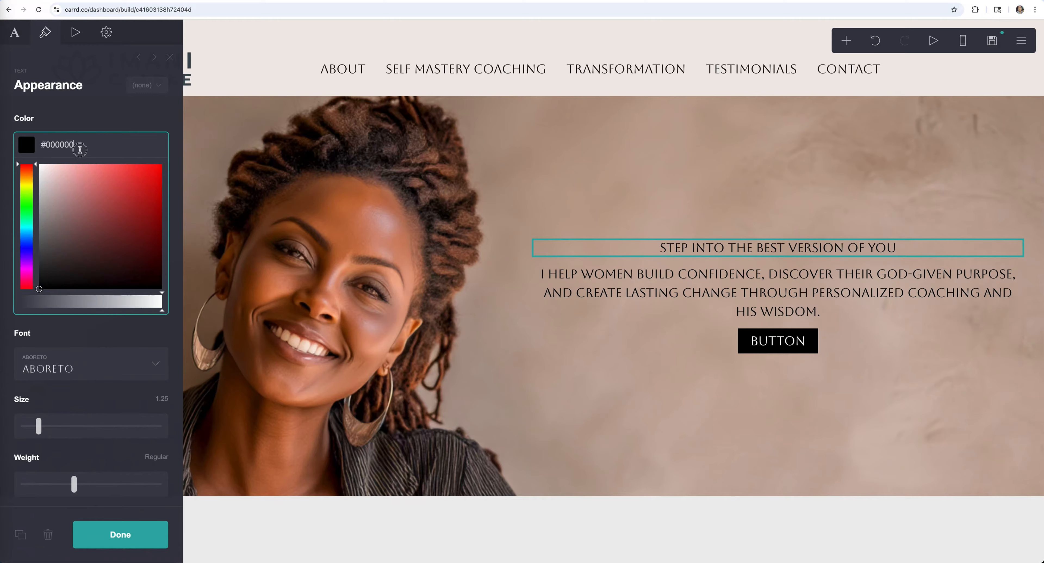
{"action": "left_click_drag", "start_coordinate": [49, 175], "coordinate": [41, 166]}
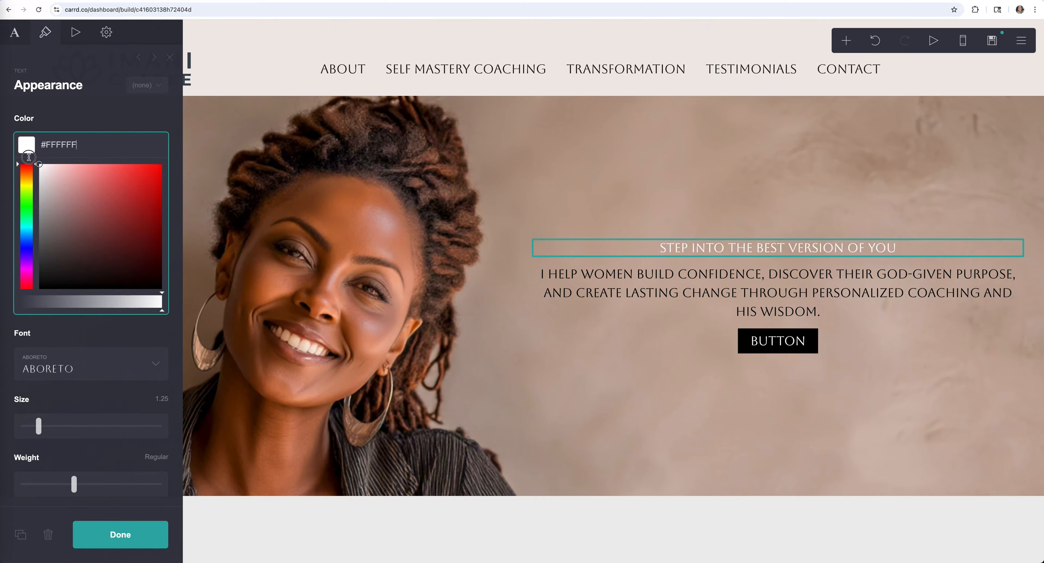
{"action": "left_click_drag", "start_coordinate": [46, 268], "coordinate": [63, 268]}
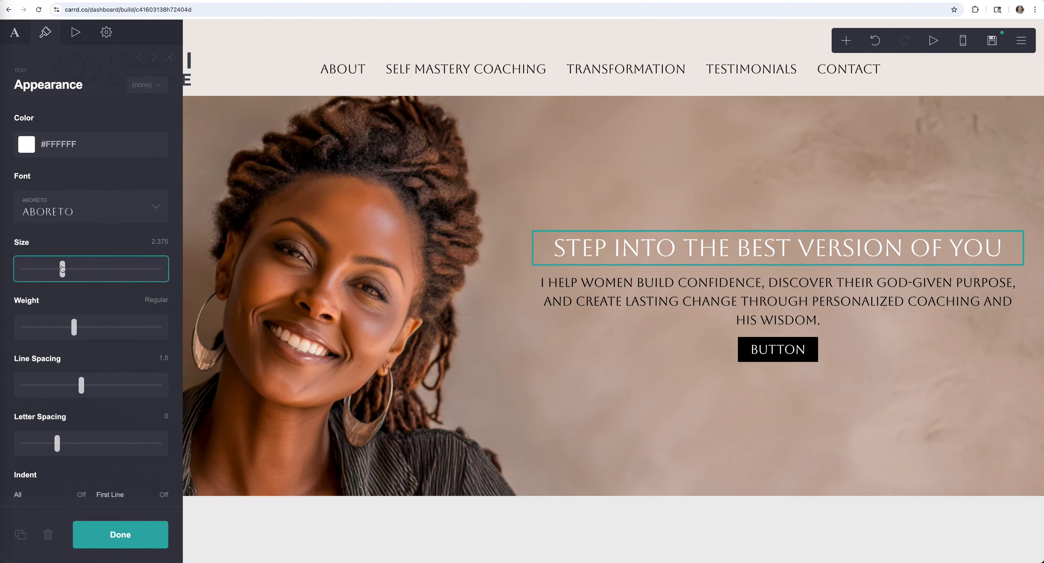
- Set the paragraph to white Figtree at size 1.875
{"action": "left_click", "coordinate": [681, 297]}
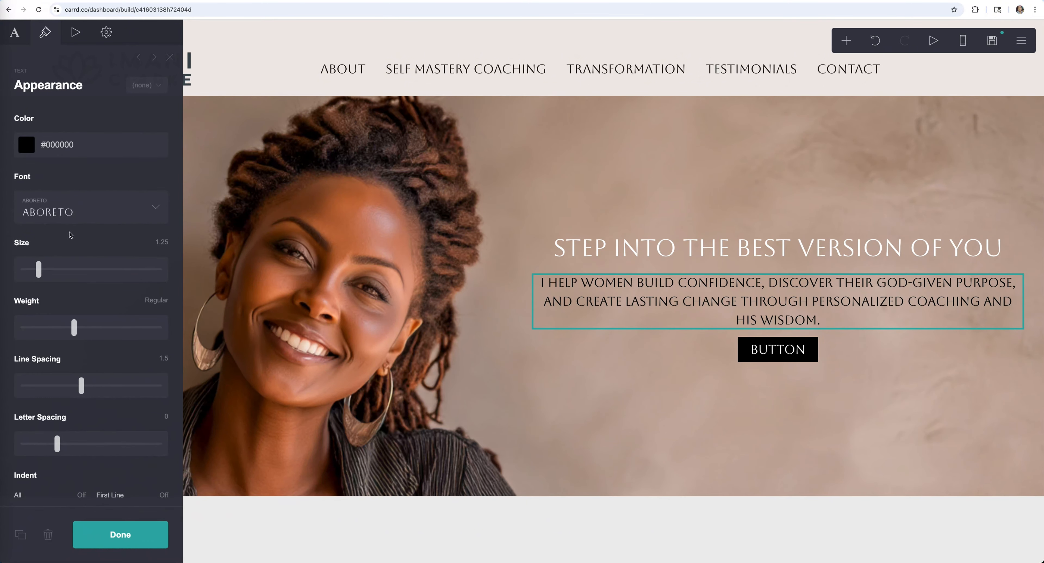
{"action": "left_click", "coordinate": [81, 213]}
{"action": "scroll", "coordinate": [105, 312], "scroll_direction": "down", "scroll_amount": 20}
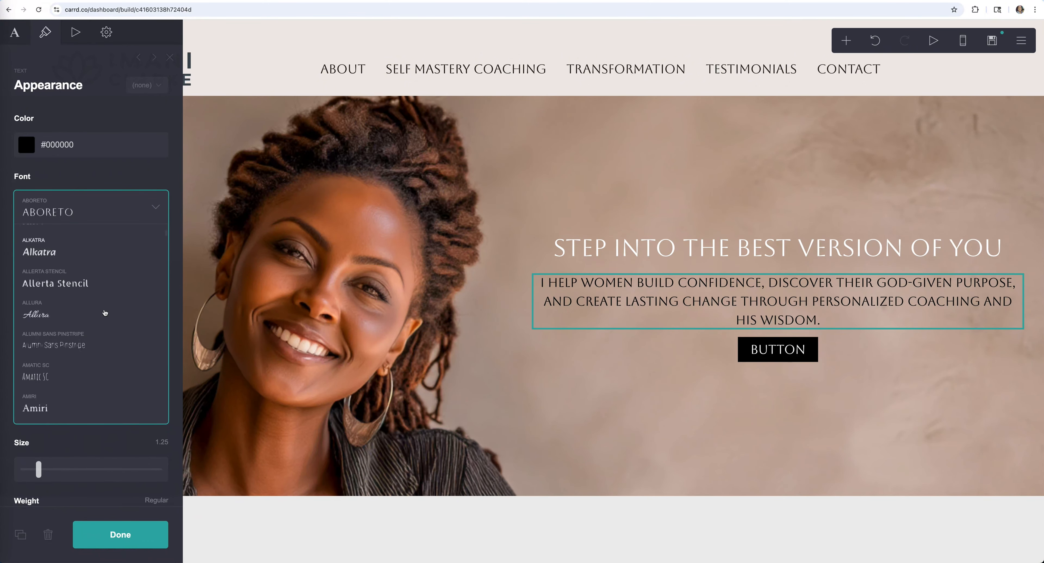
{"action": "scroll", "coordinate": [105, 312], "scroll_direction": "down", "scroll_amount": 10}
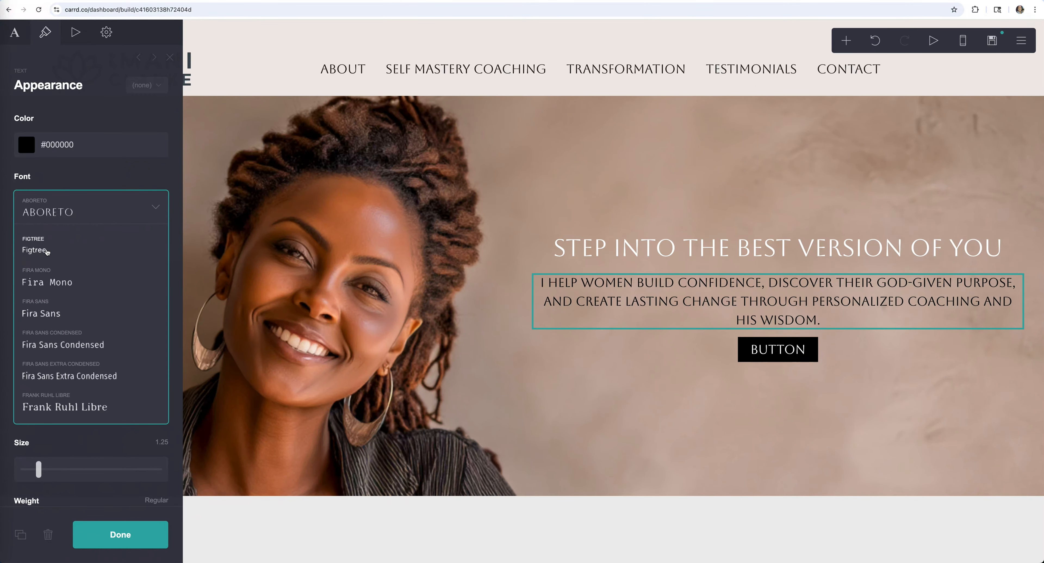
{"action": "left_click", "coordinate": [62, 239]}
{"action": "left_click_drag", "start_coordinate": [48, 186], "coordinate": [21, 139]}
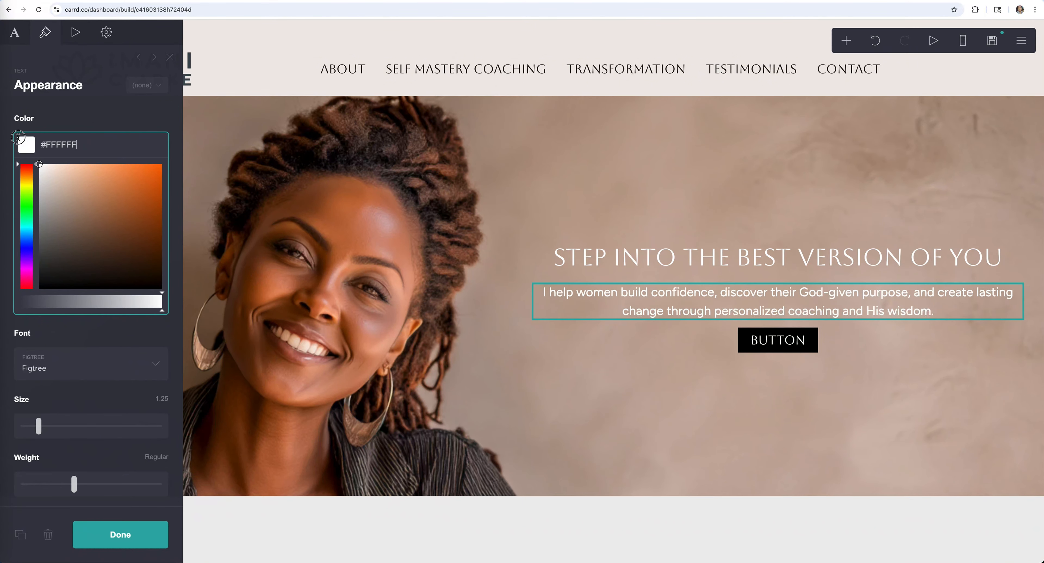
{"action": "left_click", "coordinate": [92, 115]}
{"action": "left_click_drag", "start_coordinate": [39, 273], "coordinate": [51, 270]}
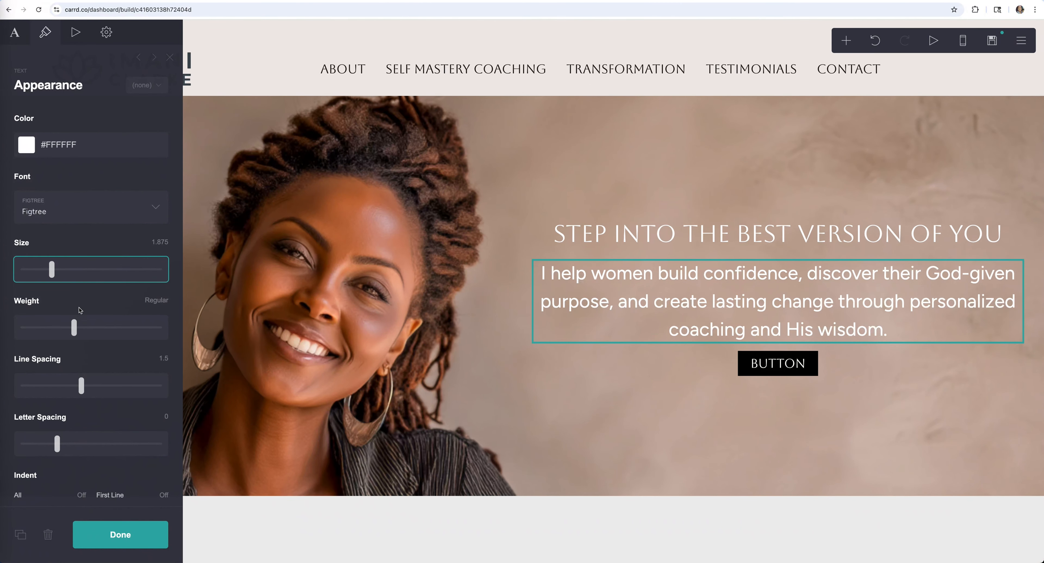
- Try an indent on the headline, then set it back to none
{"action": "left_click", "coordinate": [699, 236]}
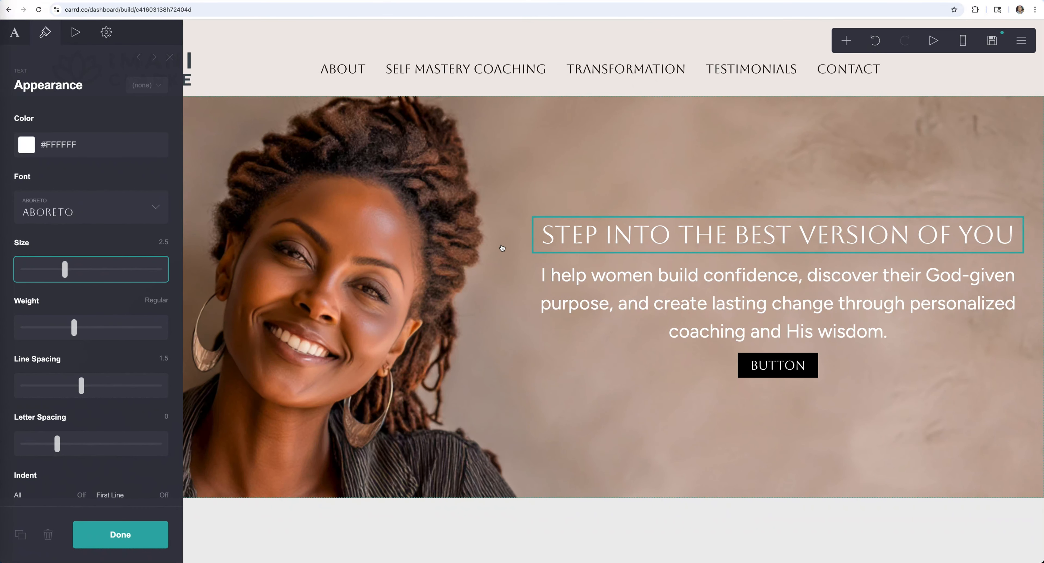
{"action": "scroll", "coordinate": [94, 304], "scroll_direction": "down", "scroll_amount": 7}
{"action": "left_click", "coordinate": [69, 260]}
{"action": "left_click_drag", "start_coordinate": [69, 261], "coordinate": [24, 255]}
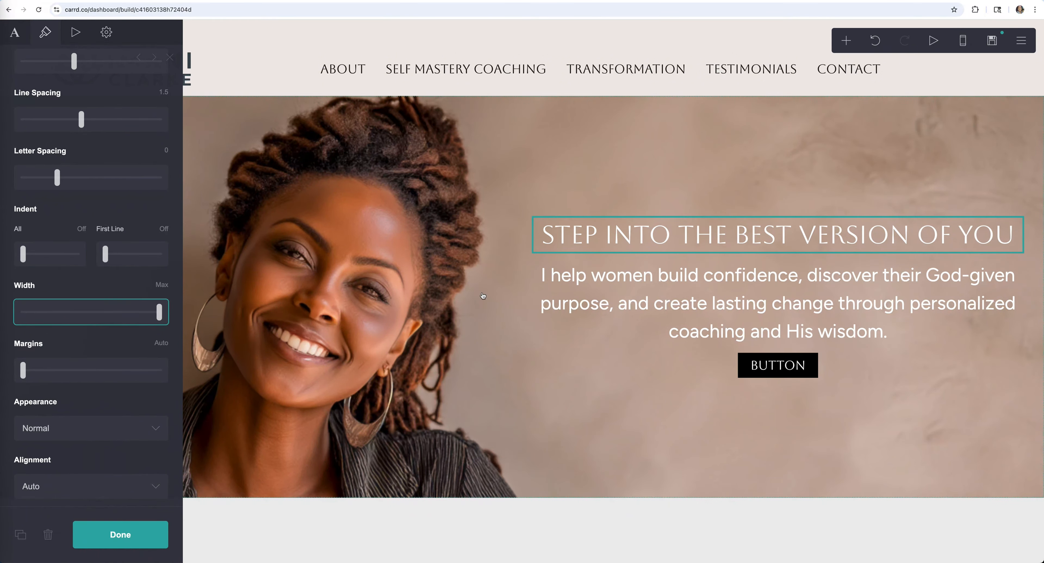
{"action": "left_click", "coordinate": [545, 166]}
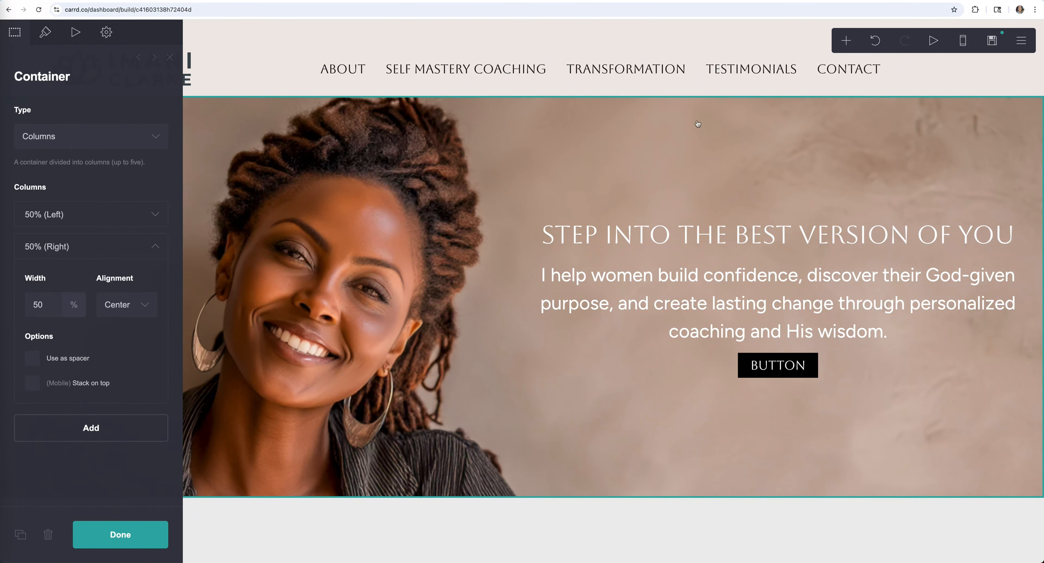
- Widen the hero container's horizontal padding
{"action": "left_click", "coordinate": [45, 33]}
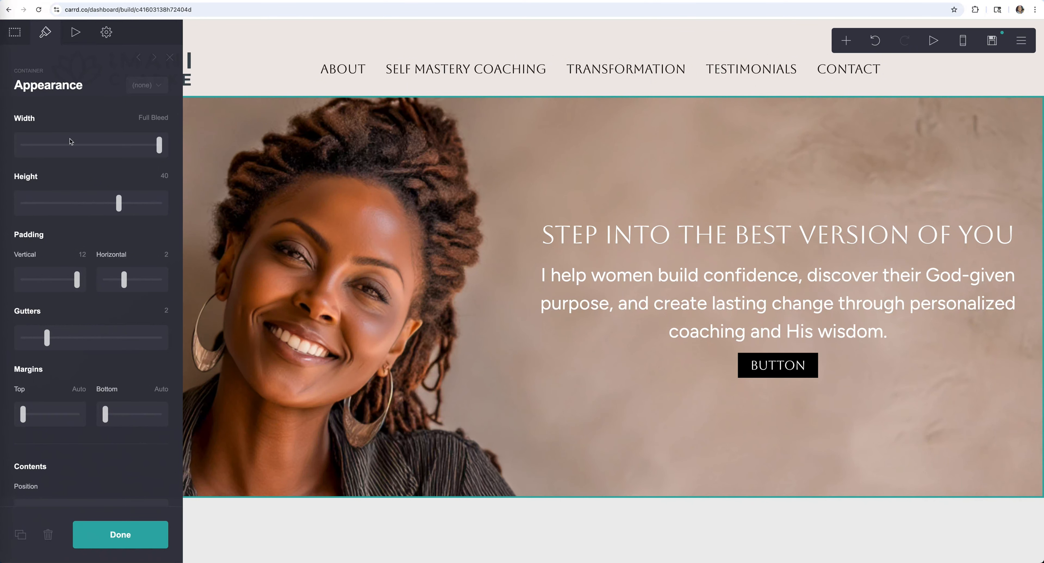
{"action": "scroll", "coordinate": [102, 257], "scroll_direction": "down", "scroll_amount": 3}
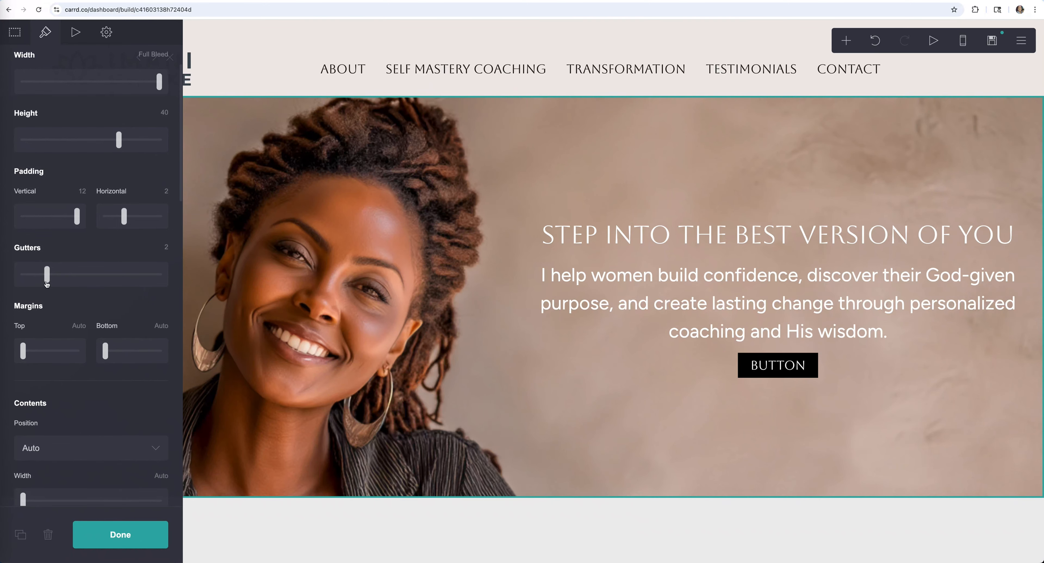
{"action": "left_click_drag", "start_coordinate": [47, 275], "coordinate": [25, 278]}
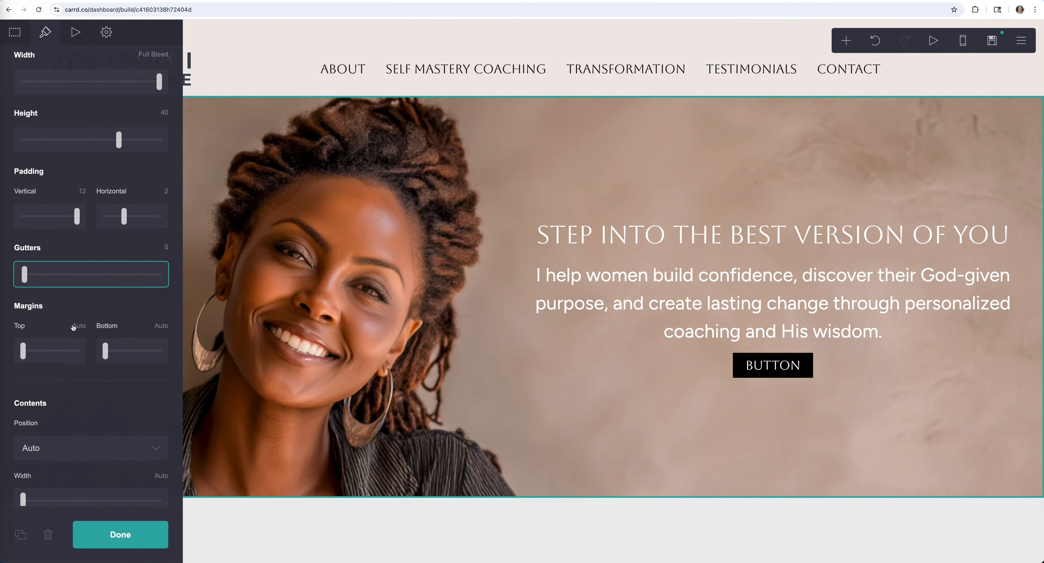
{"action": "left_click_drag", "start_coordinate": [125, 214], "coordinate": [149, 214]}
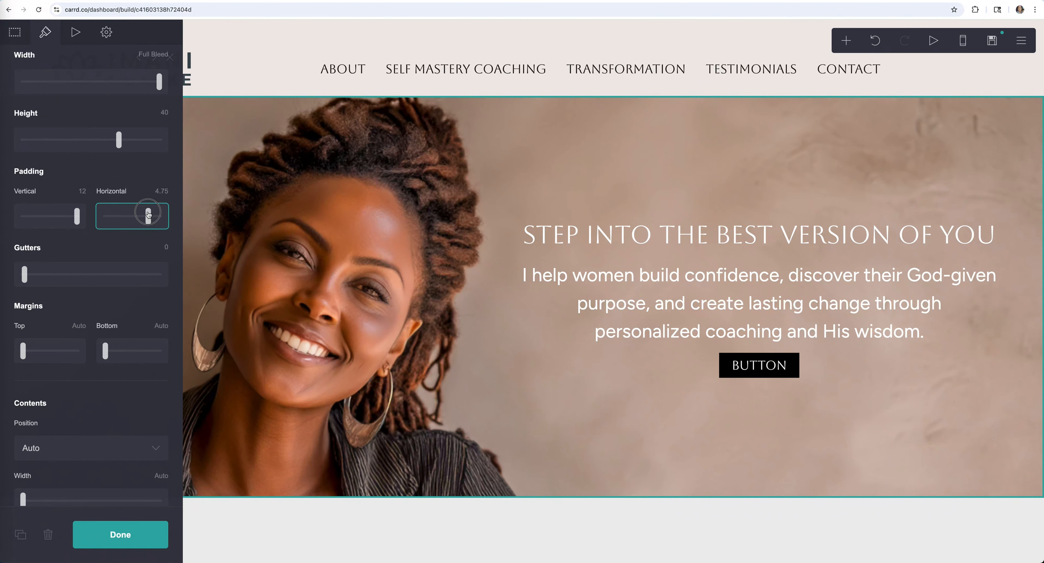
{"action": "left_click", "coordinate": [43, 35]}
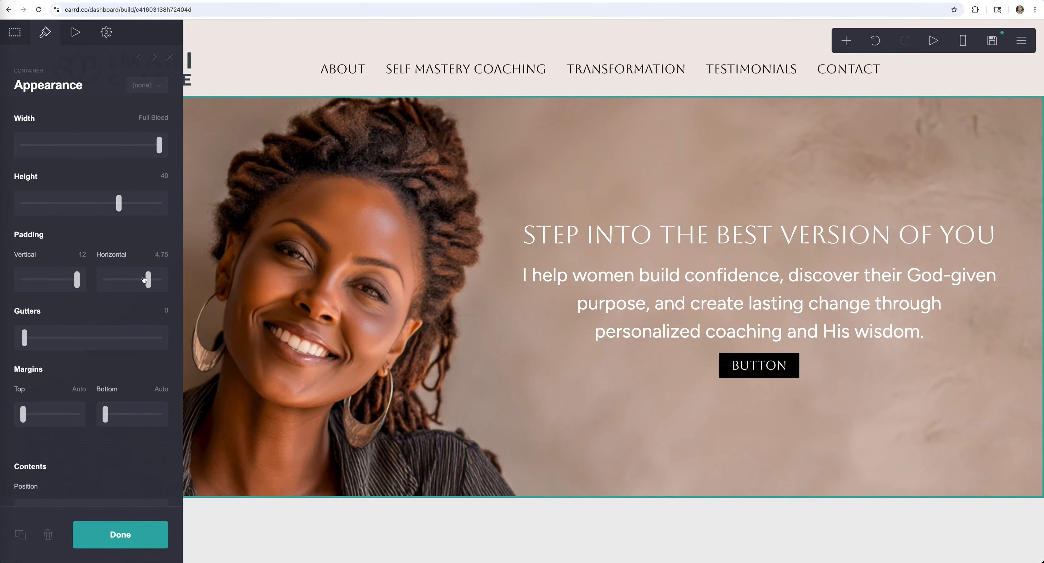
- Set the hero container's column gutter from Auto to 0
{"action": "left_click_drag", "start_coordinate": [24, 342], "coordinate": [22, 343]}
{"action": "left_click", "coordinate": [154, 310]}
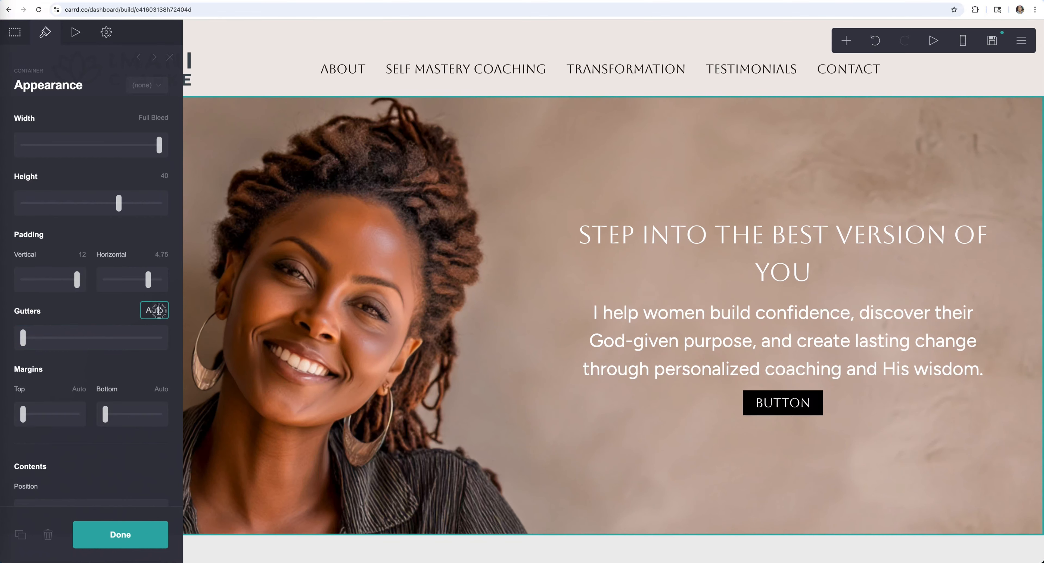
{"action": "left_click", "coordinate": [162, 311]}
{"action": "double_click", "coordinate": [165, 310]}
{"action": "type", "text": "0"}
{"action": "left_click", "coordinate": [105, 305]}
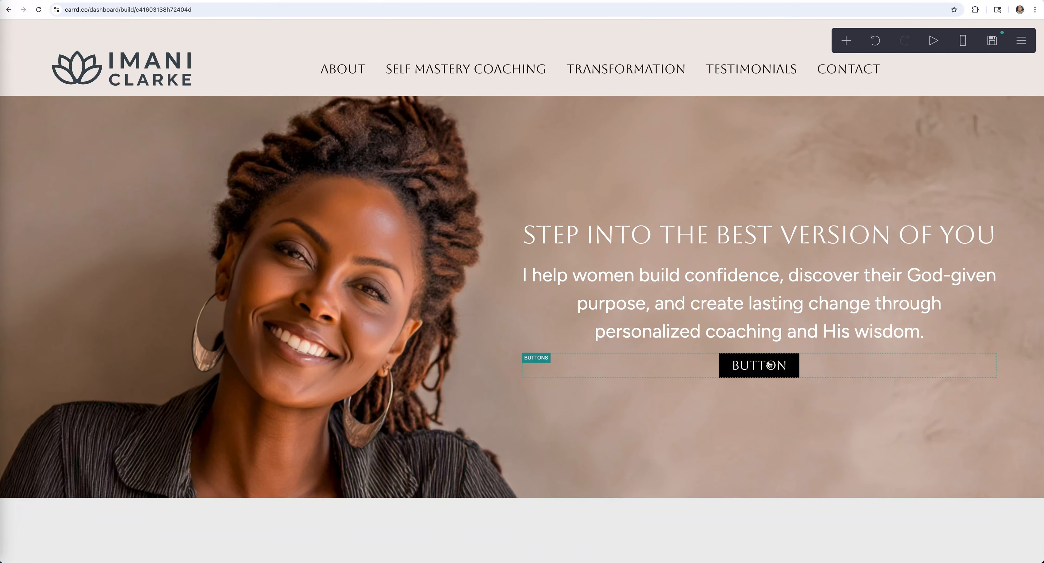
{"action": "left_click", "coordinate": [770, 365]}
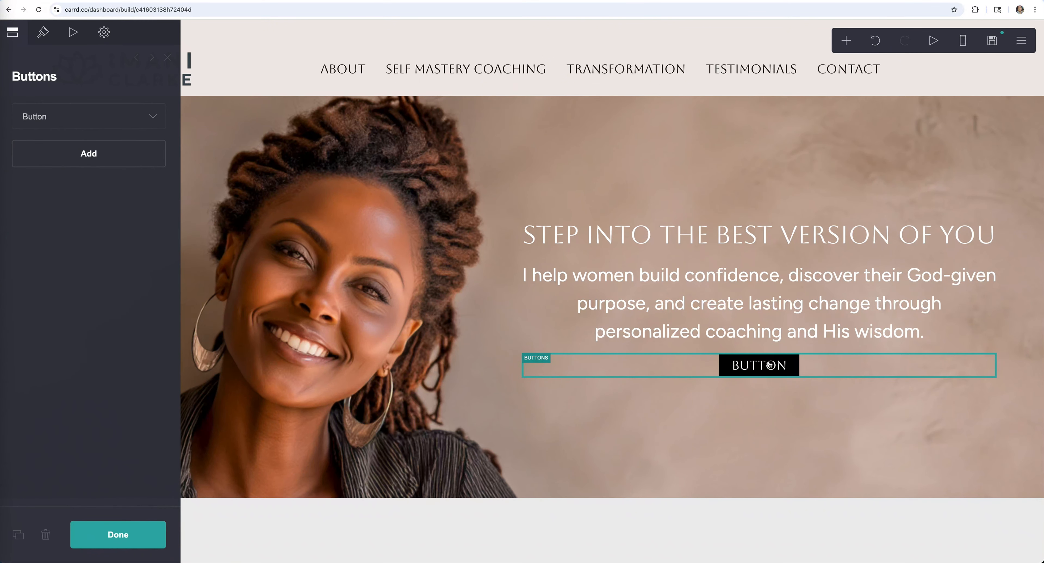
- Label the hero button 'Learn More' and link it to #about
{"action": "left_click", "coordinate": [156, 120]}
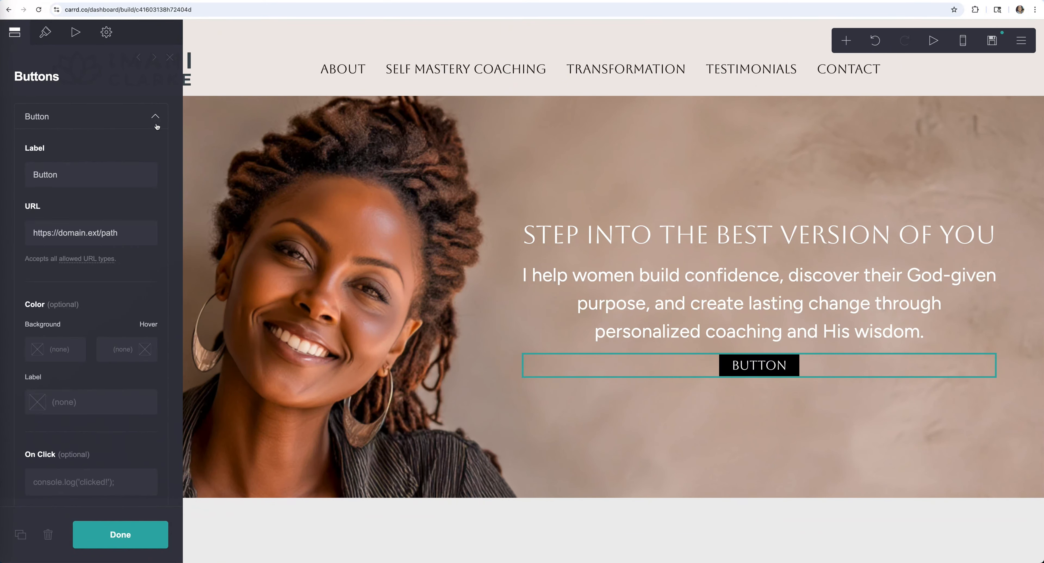
{"action": "left_click", "coordinate": [64, 176]}
{"action": "double_click", "coordinate": [65, 176]}
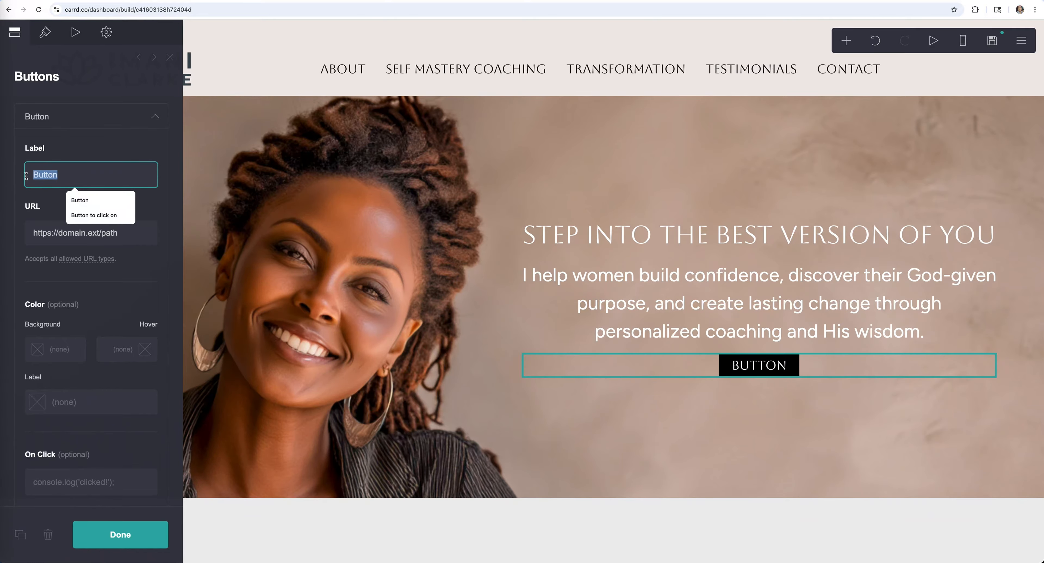
{"action": "type", "text": "L"}
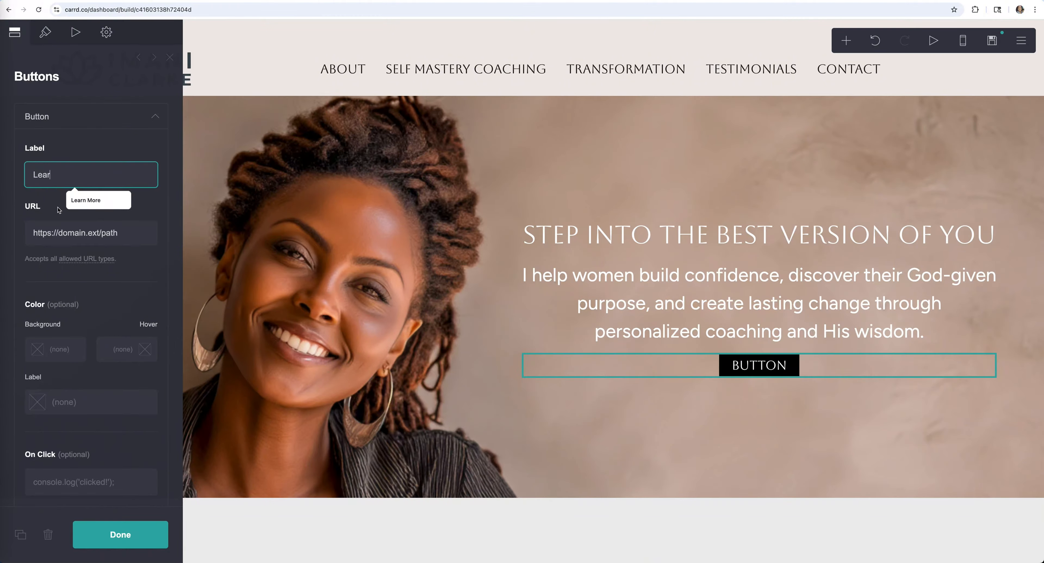
{"action": "type", "text": "ear"}
{"action": "left_click", "coordinate": [85, 200]}
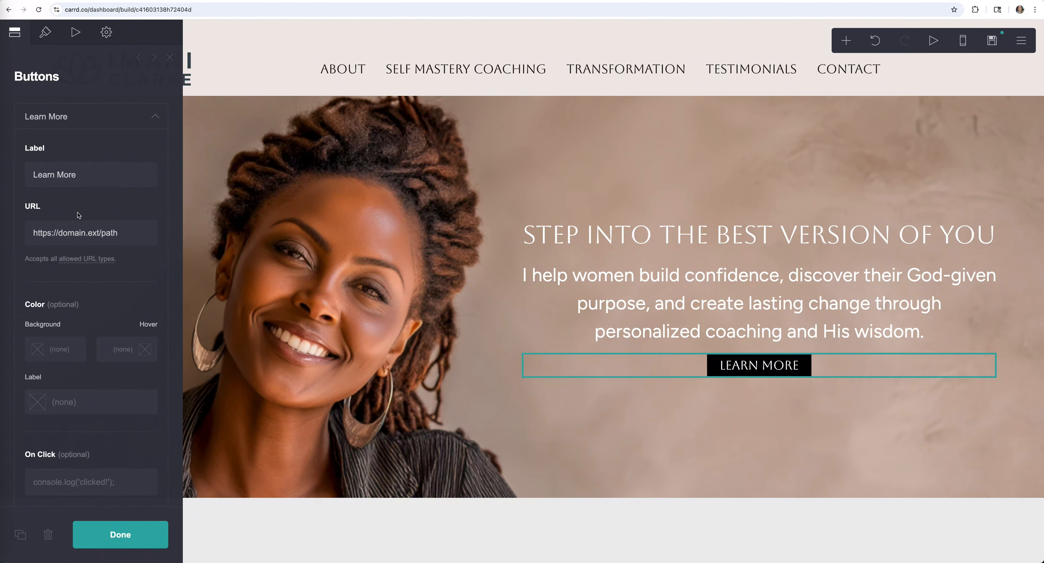
{"action": "left_click_drag", "start_coordinate": [128, 234], "coordinate": [8, 236]}
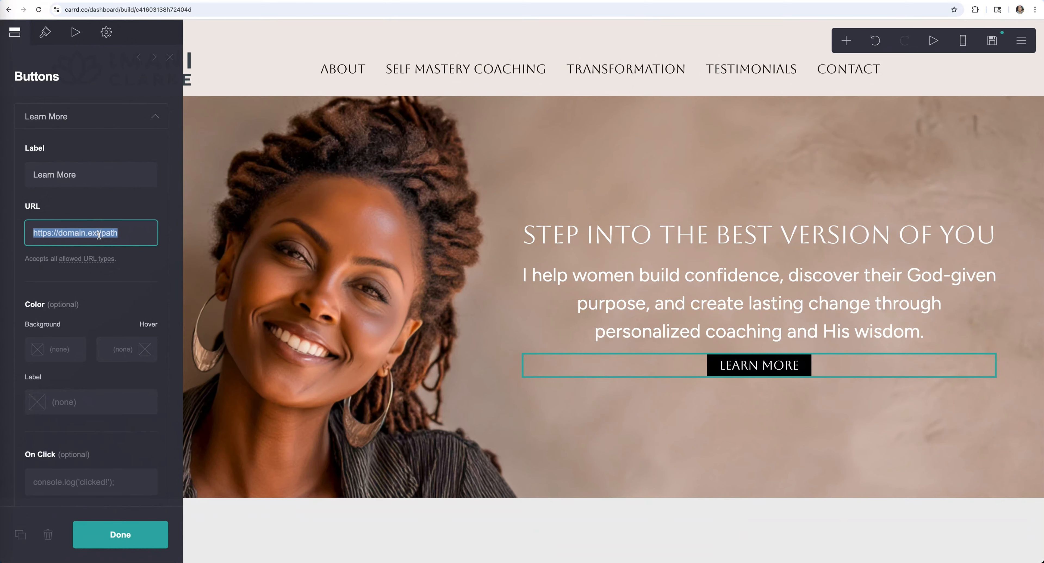
{"action": "type", "text": "#ab"}
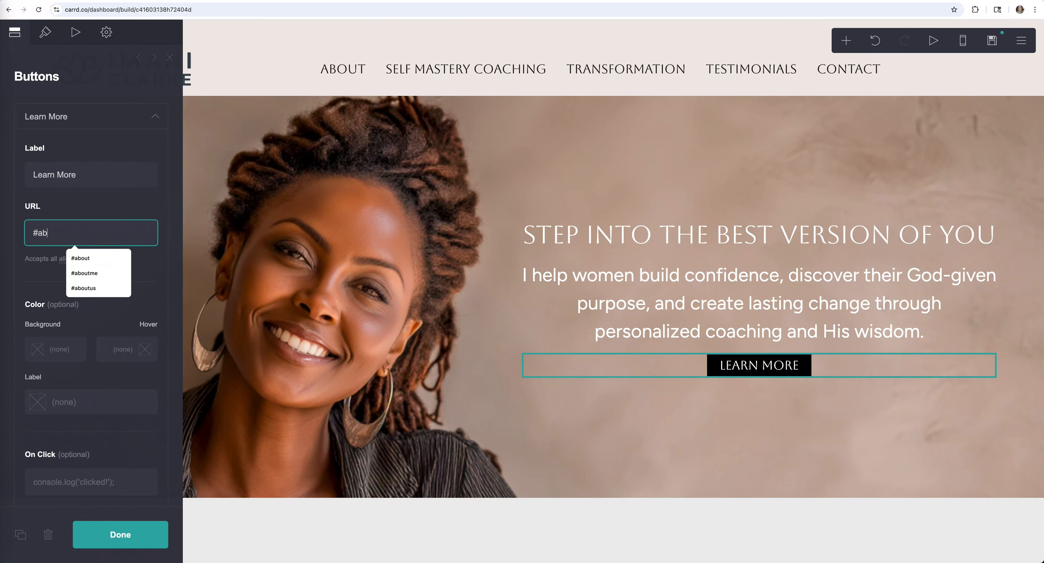
{"action": "type", "text": "ou"}
{"action": "key", "text": "Down"}
{"action": "key", "text": "Return"}
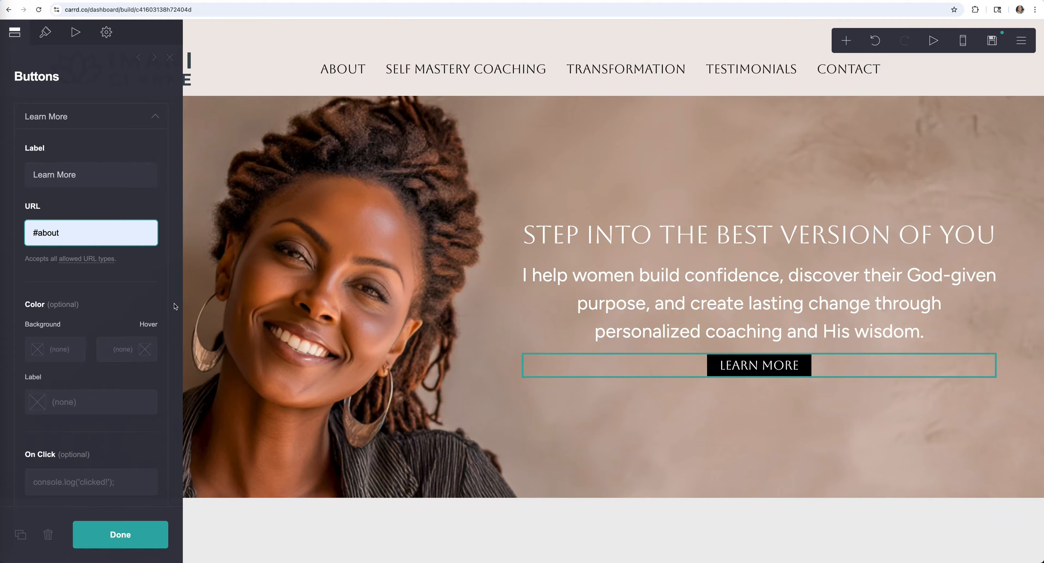
{"action": "left_click", "coordinate": [45, 33]}
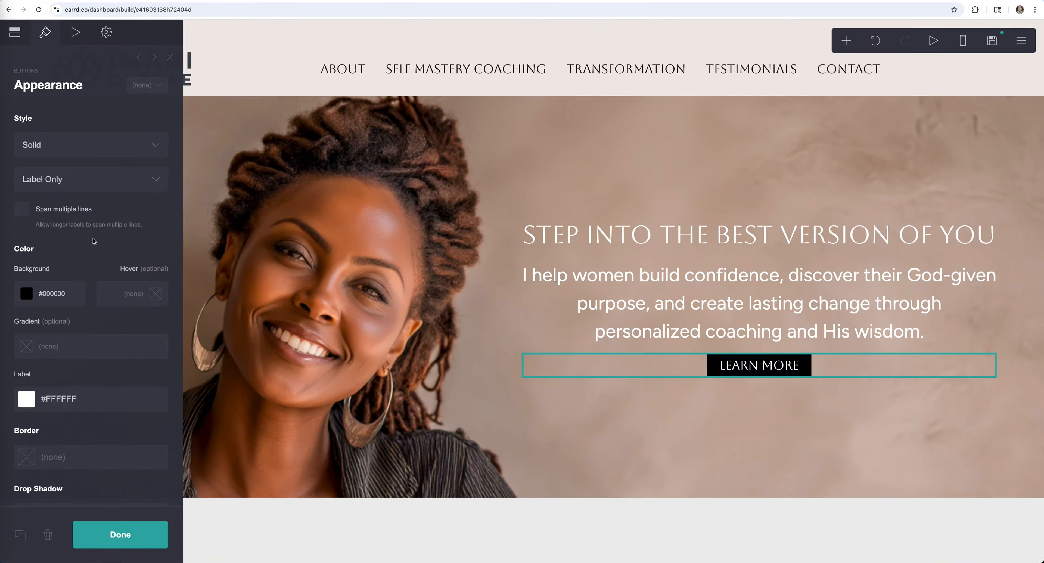
- Give the button a #E26D8A fill and a Figtree label at size 1.75
{"action": "left_click", "coordinate": [51, 294]}
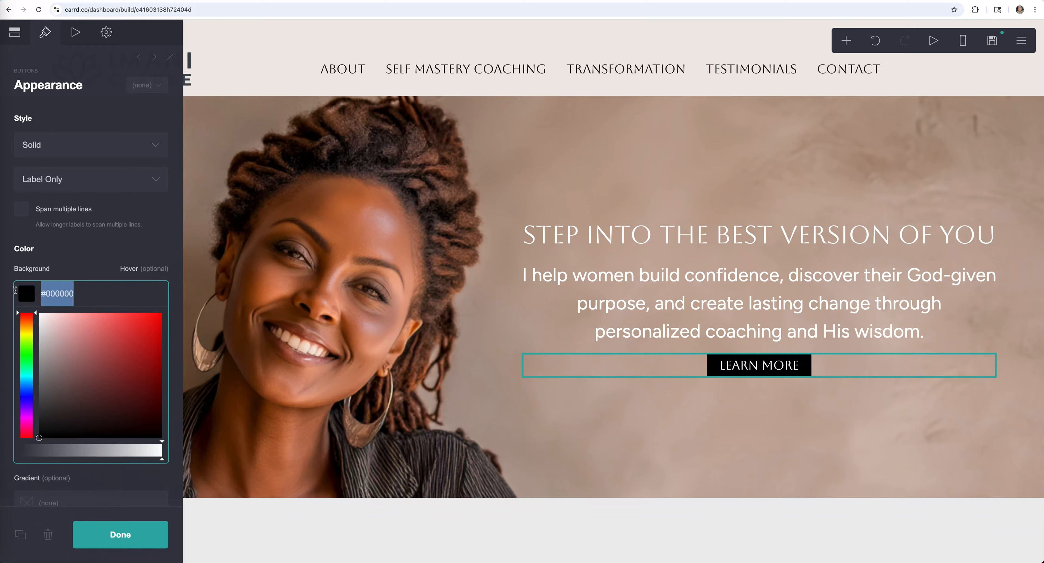
{"action": "key", "text": "ctrl+v"}
{"action": "scroll", "coordinate": [90, 317], "scroll_direction": "down", "scroll_amount": 10}
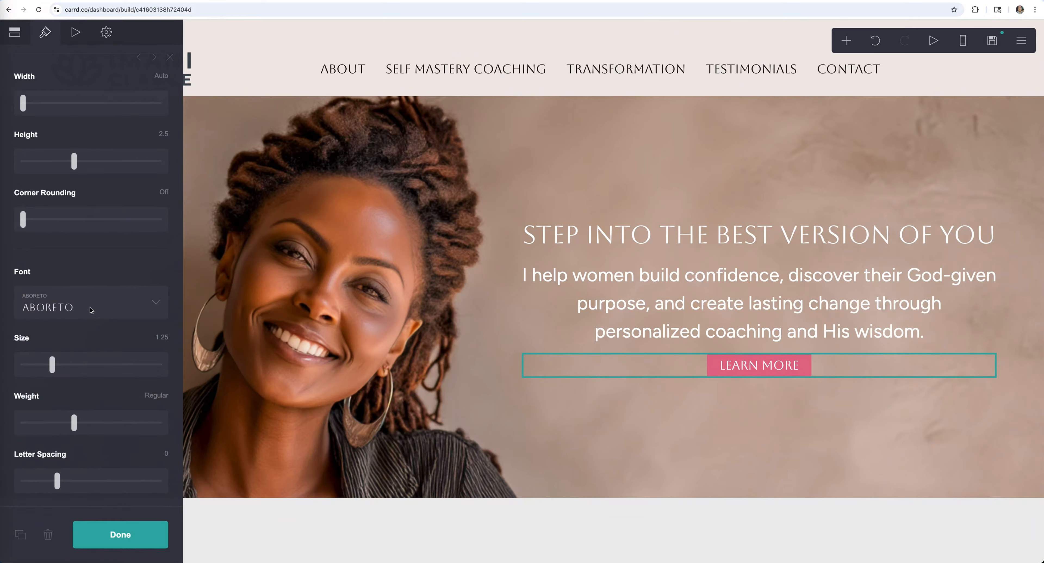
{"action": "left_click", "coordinate": [91, 309]}
{"action": "scroll", "coordinate": [100, 457], "scroll_direction": "down", "scroll_amount": 5}
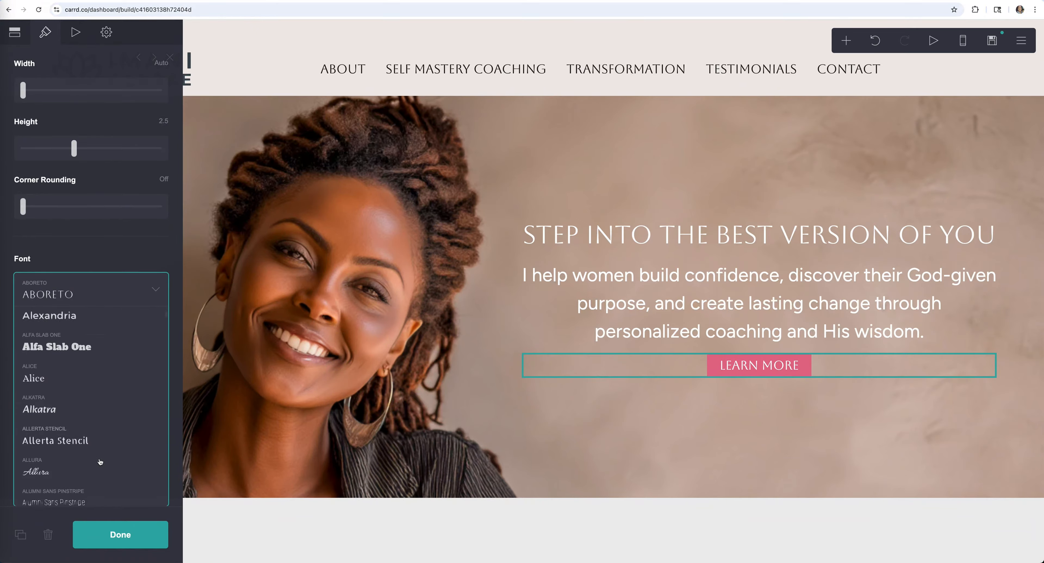
{"action": "scroll", "coordinate": [101, 463], "scroll_direction": "down", "scroll_amount": 2}
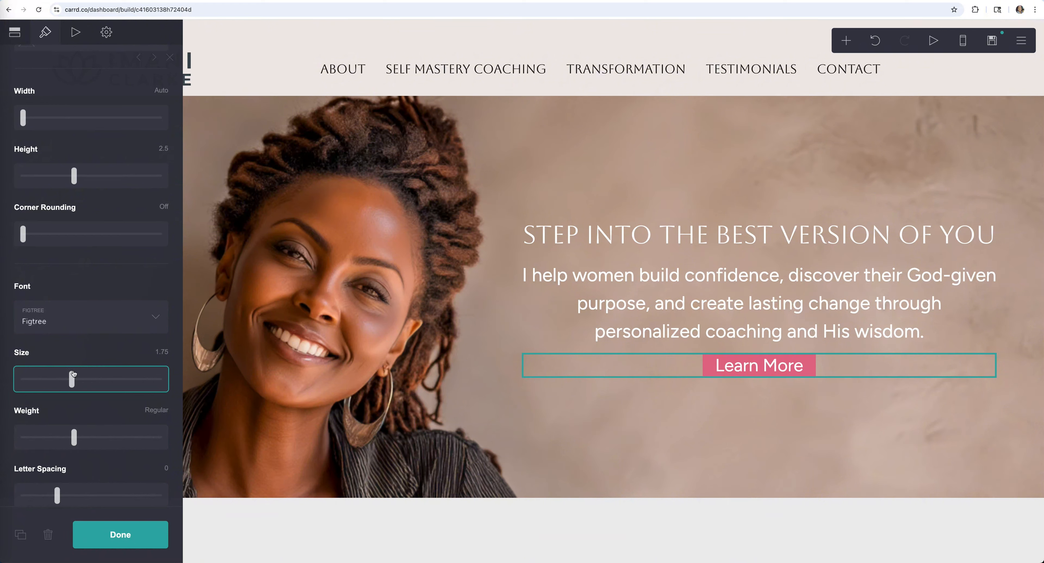
{"action": "scroll", "coordinate": [72, 376], "scroll_direction": "up", "scroll_amount": 1}
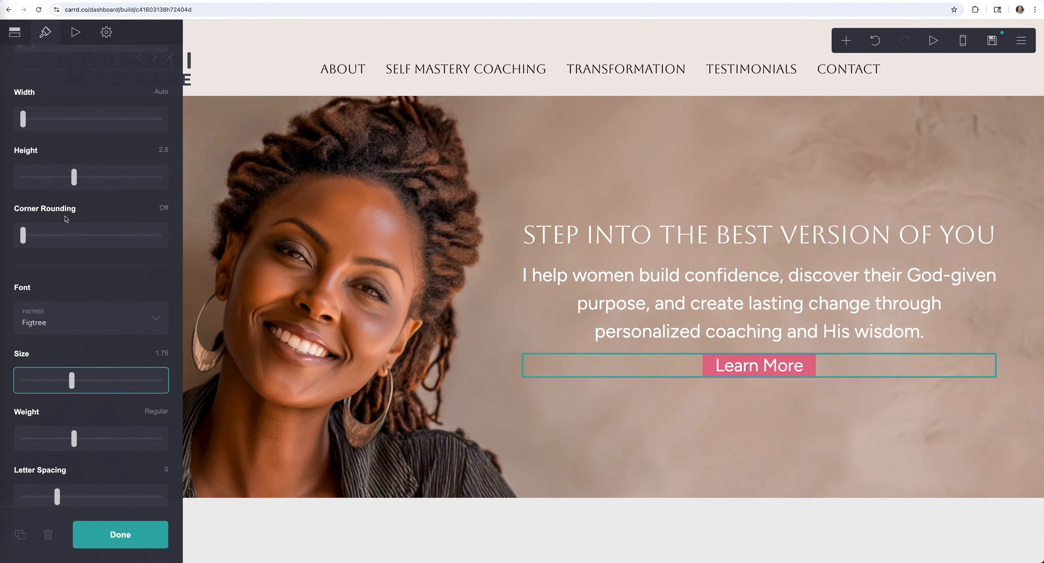
{"action": "scroll", "coordinate": [66, 219], "scroll_direction": "up", "scroll_amount": 10}
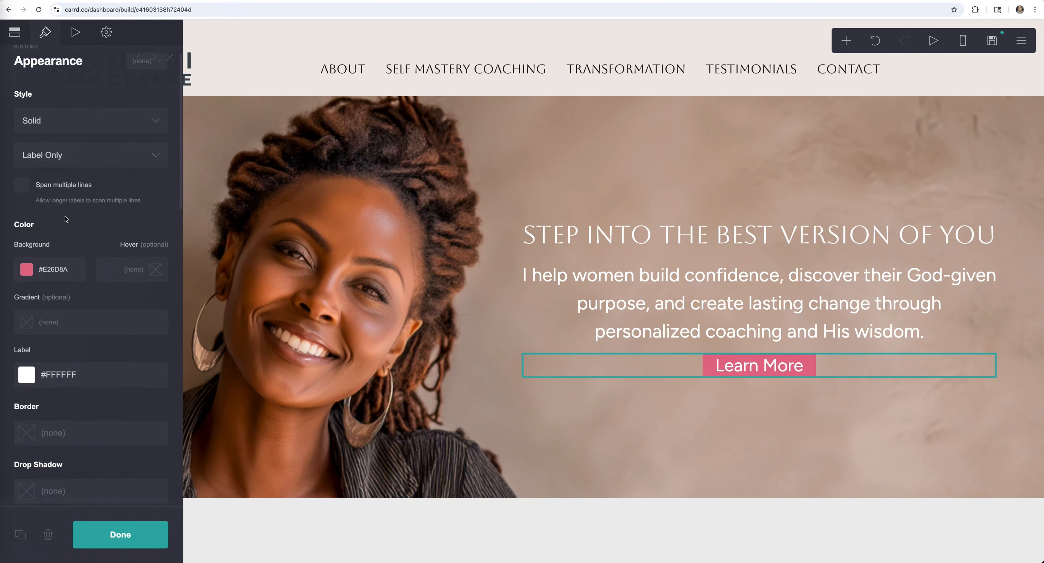
{"action": "scroll", "coordinate": [66, 219], "scroll_direction": "down", "scroll_amount": 8}
{"action": "mouse_move", "coordinate": [69, 248]}
{"action": "left_mouse_down"}
{"action": "mouse_move", "coordinate": [23, 249]}
{"action": "mouse_move", "coordinate": [105, 251]}
{"action": "mouse_move", "coordinate": [79, 251]}
{"action": "left_mouse_up"}
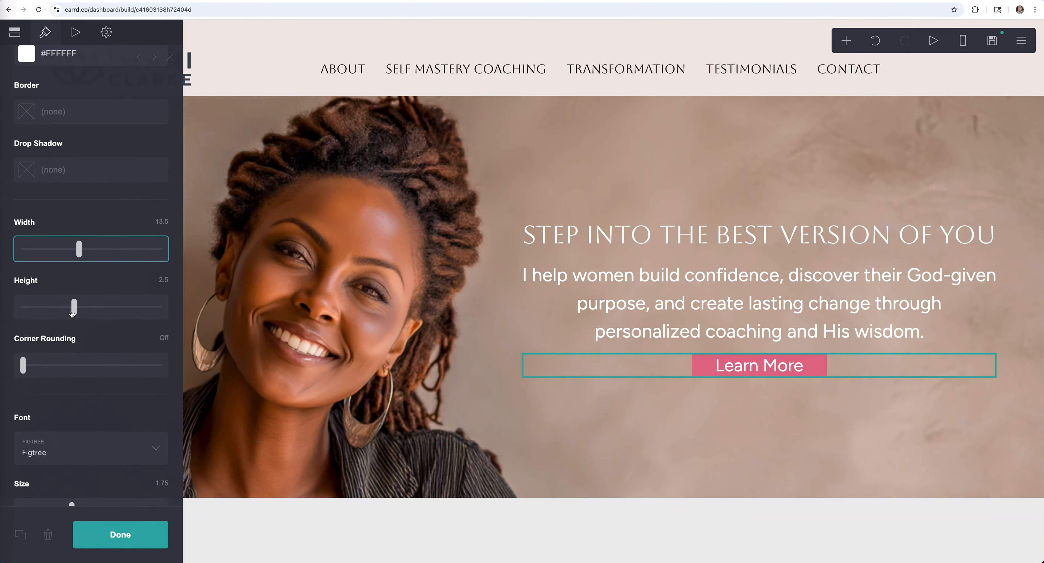
- Make the button taller and round its corners to 0.625
{"action": "left_click_drag", "start_coordinate": [72, 313], "coordinate": [91, 311]}
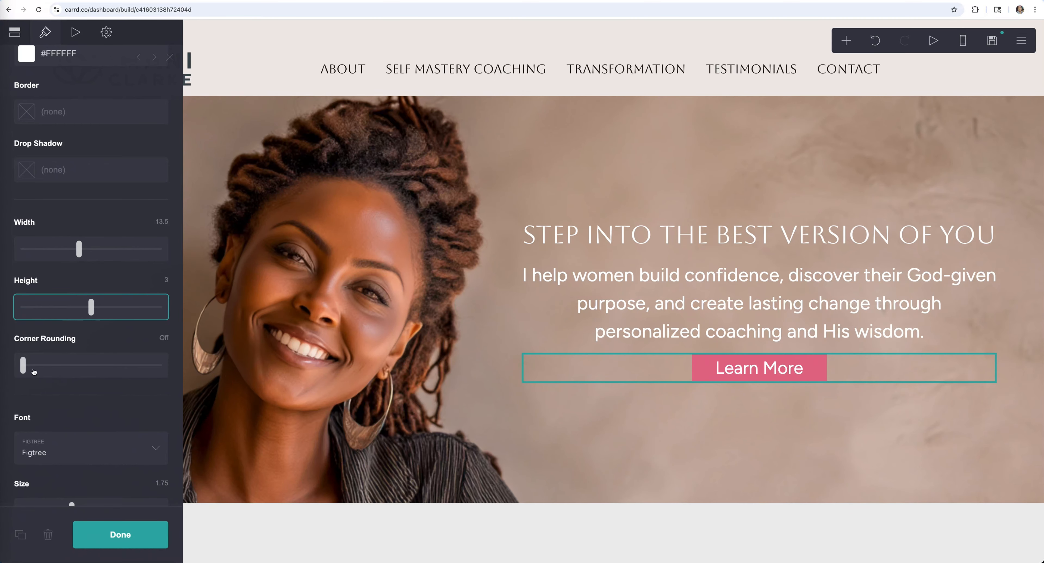
{"action": "left_click_drag", "start_coordinate": [25, 368], "coordinate": [56, 368]}
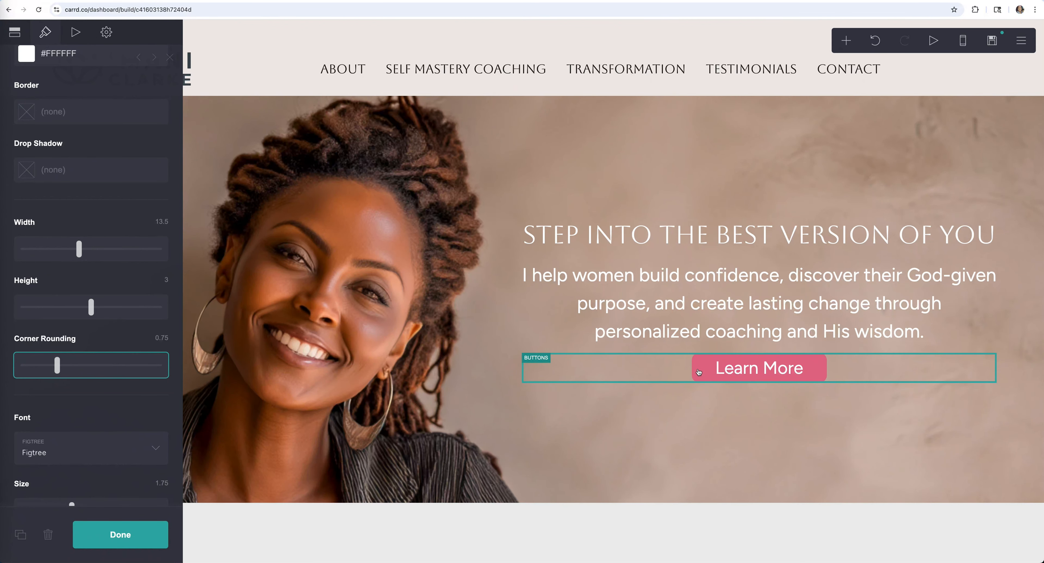
{"action": "left_click_drag", "start_coordinate": [58, 370], "coordinate": [52, 369]}
{"action": "left_click", "coordinate": [153, 531]}
{"action": "left_click", "coordinate": [802, 378]}
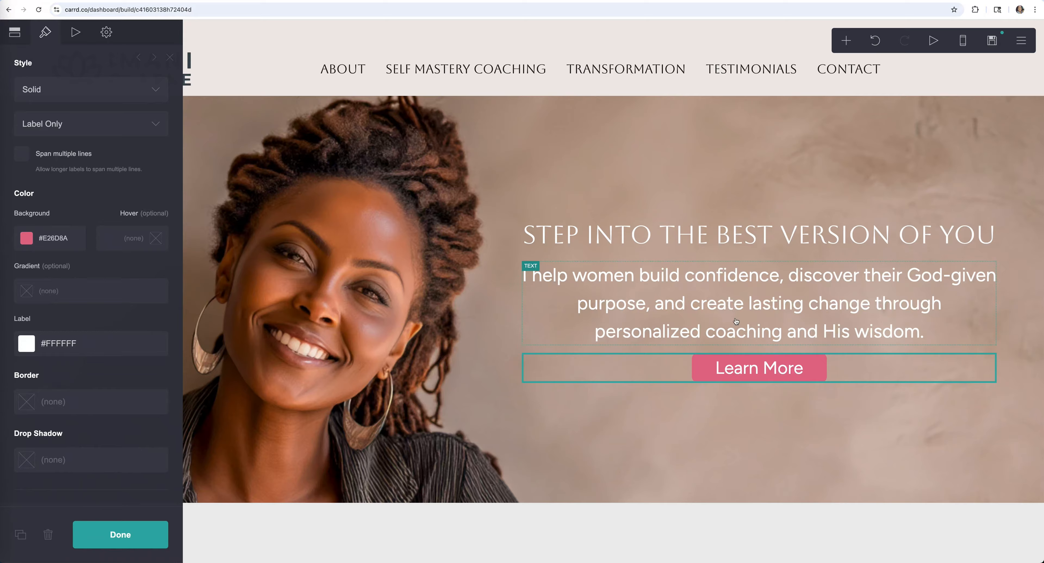
- Pick a light green shade as the Learn More button's hover colour and close its settings
{"action": "left_click", "coordinate": [137, 243]}
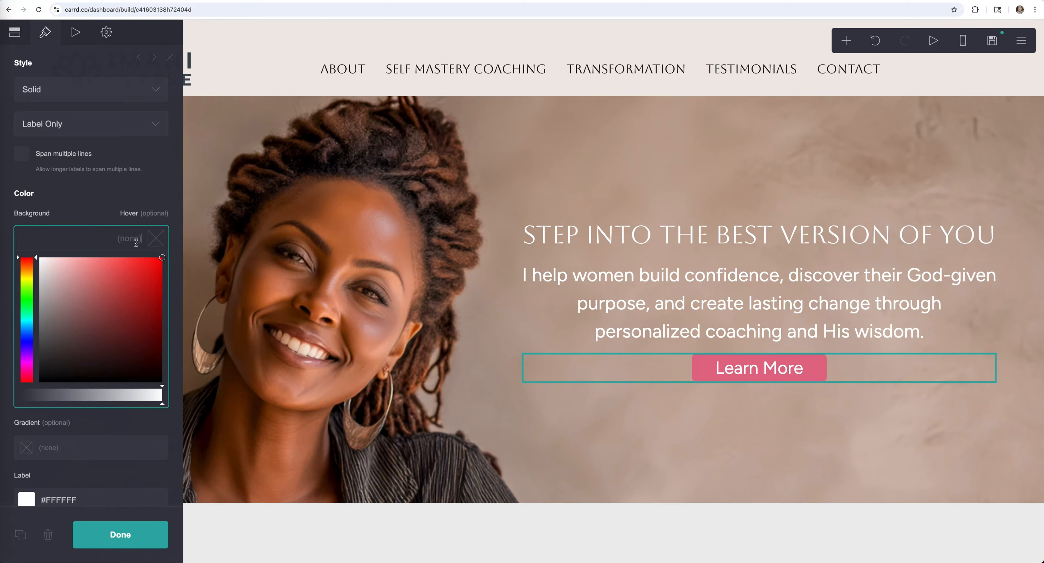
{"action": "left_click_drag", "start_coordinate": [27, 298], "coordinate": [27, 305]}
{"action": "left_click", "coordinate": [107, 277]}
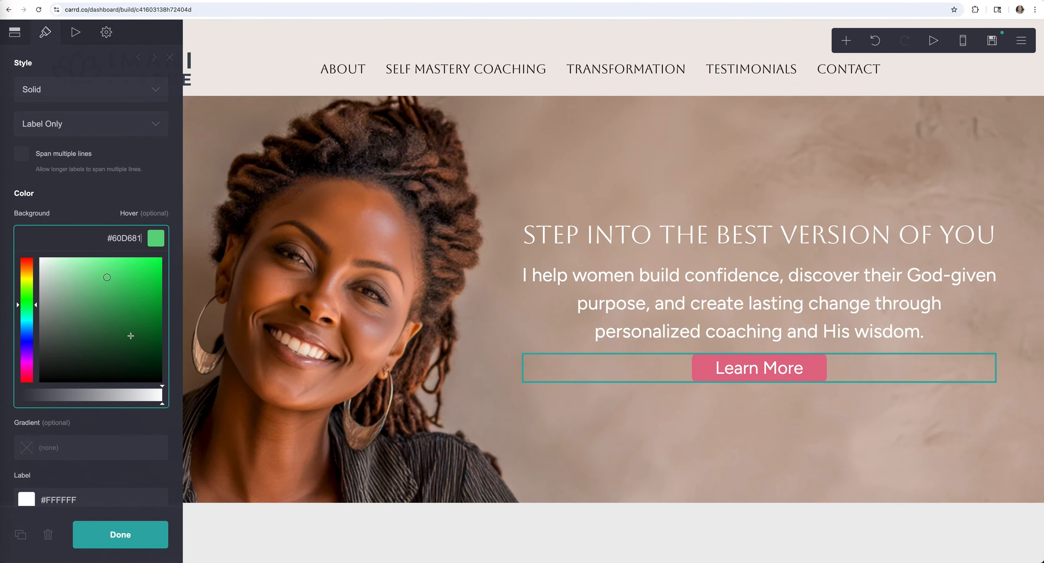
{"action": "left_click", "coordinate": [90, 286]}
{"action": "left_click_drag", "start_coordinate": [28, 305], "coordinate": [28, 313]}
{"action": "left_click", "coordinate": [28, 308]}
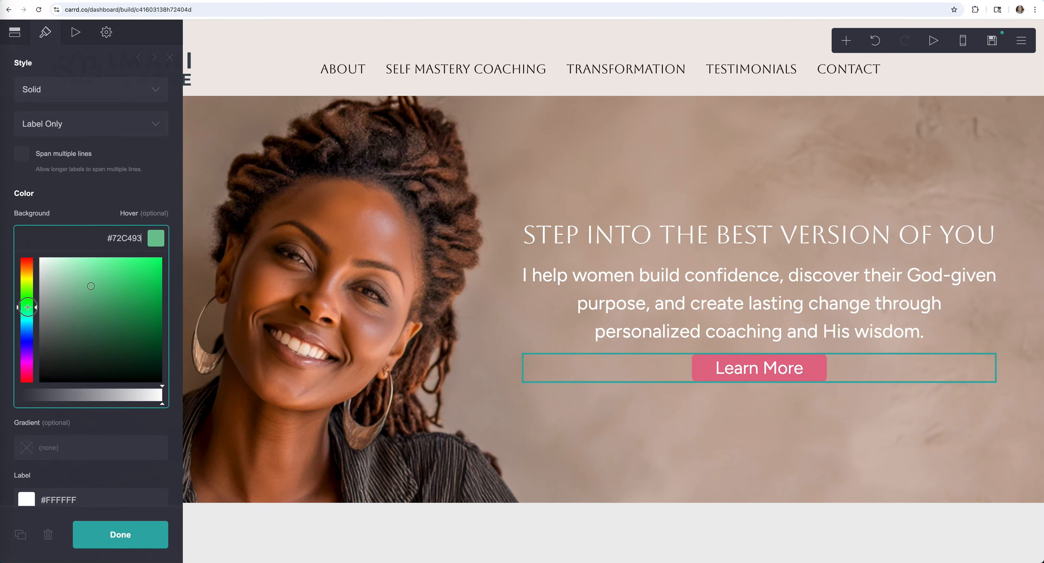
{"action": "left_click", "coordinate": [87, 279]}
{"action": "left_click", "coordinate": [103, 279]}
{"action": "left_click", "coordinate": [103, 285]}
{"action": "left_click", "coordinate": [120, 534]}
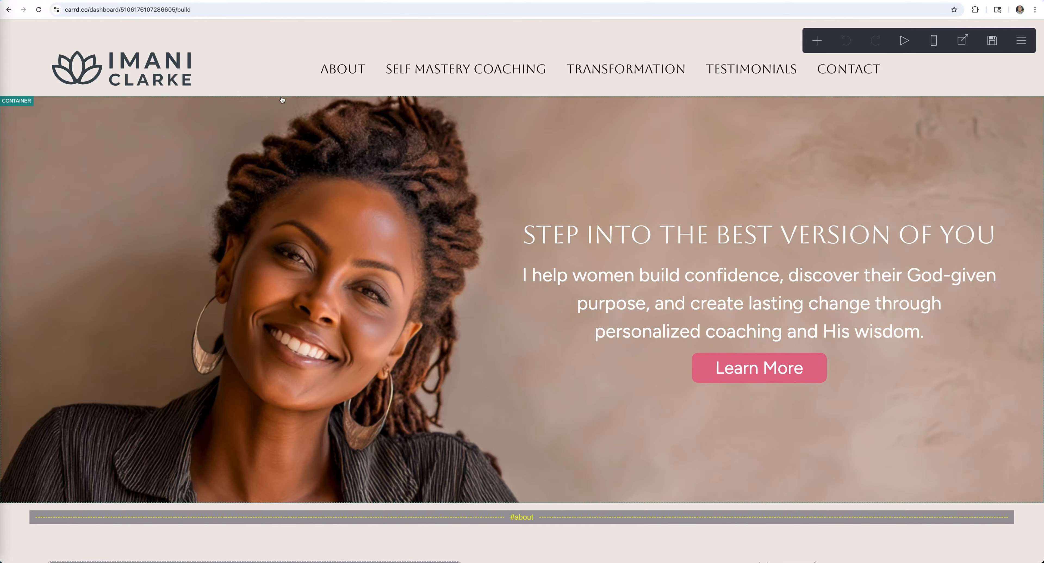
- In Page settings, change the Mobile option from Auto to Manual
{"action": "left_click", "coordinate": [23, 34]}
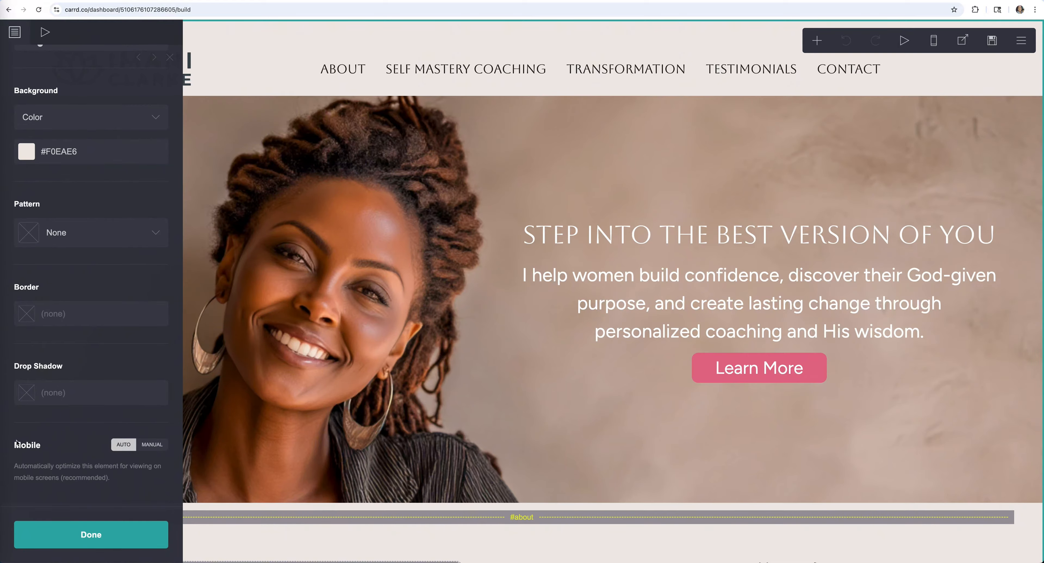
{"action": "left_click", "coordinate": [153, 444]}
{"action": "scroll", "coordinate": [120, 498], "scroll_direction": "down", "scroll_amount": 8}
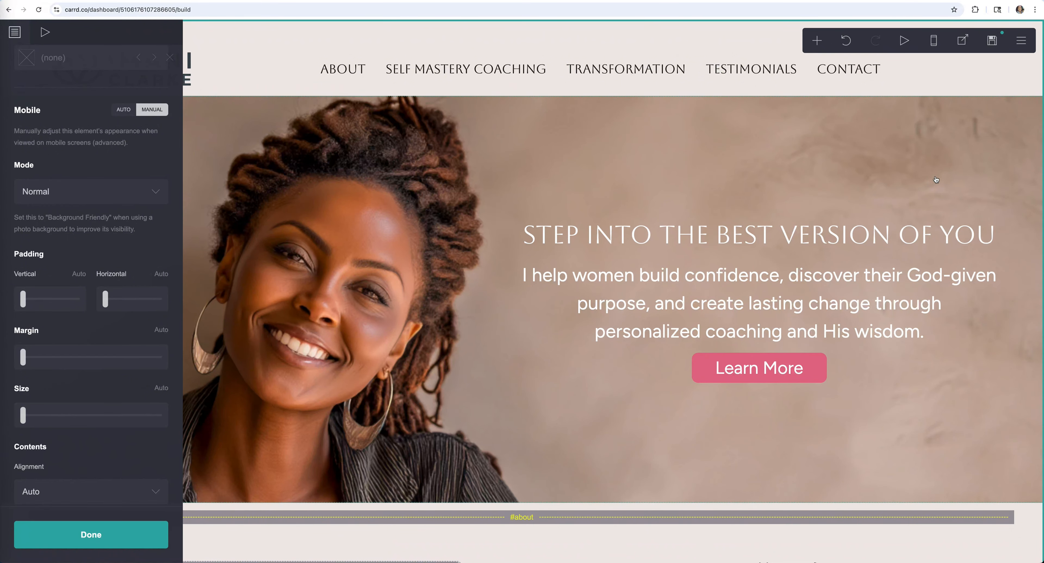
- Preview the site in mobile view, scroll through it, then return to desktop view
{"action": "left_click", "coordinate": [935, 40]}
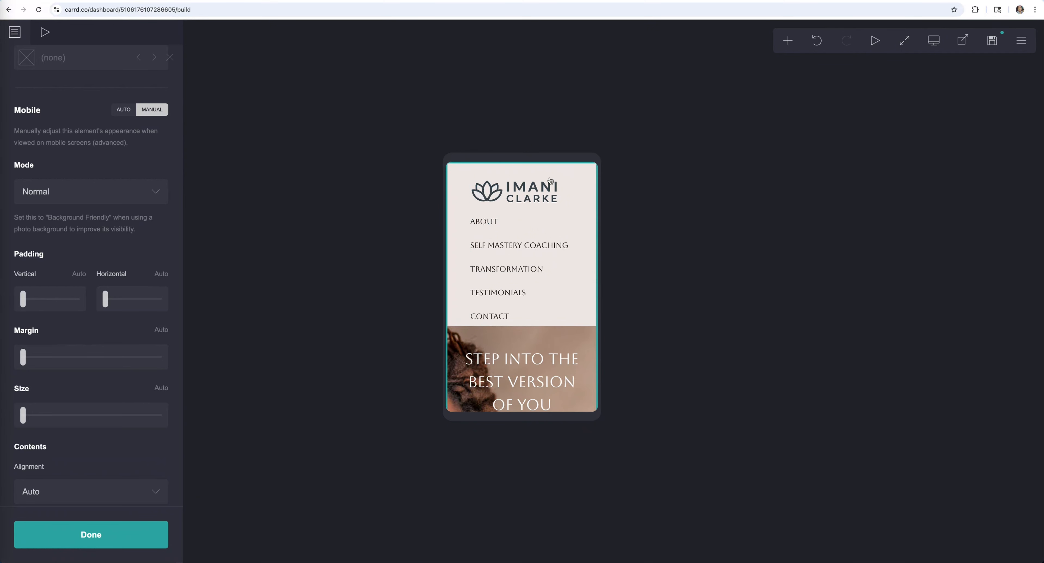
{"action": "scroll", "coordinate": [562, 245], "scroll_direction": "down", "scroll_amount": 5}
{"action": "scroll", "coordinate": [565, 249], "scroll_direction": "down", "scroll_amount": 15}
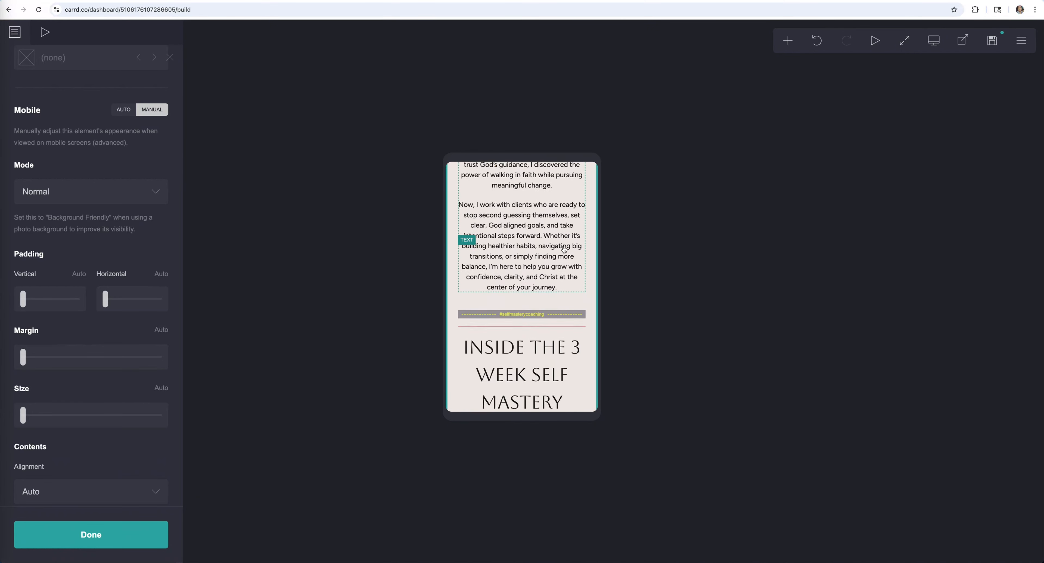
{"action": "scroll", "coordinate": [565, 250], "scroll_direction": "up", "scroll_amount": 20}
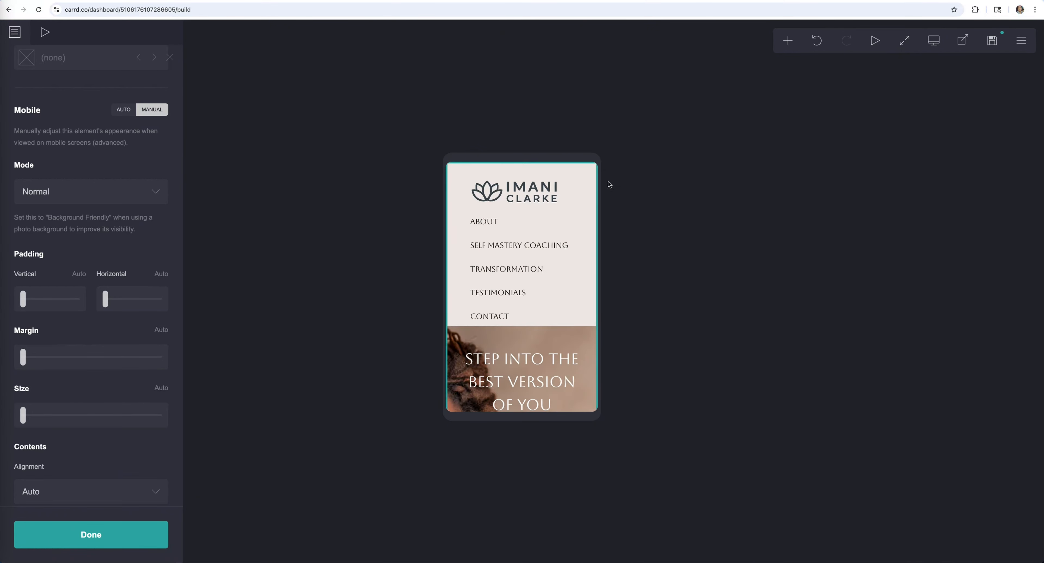
{"action": "left_click", "coordinate": [934, 41]}
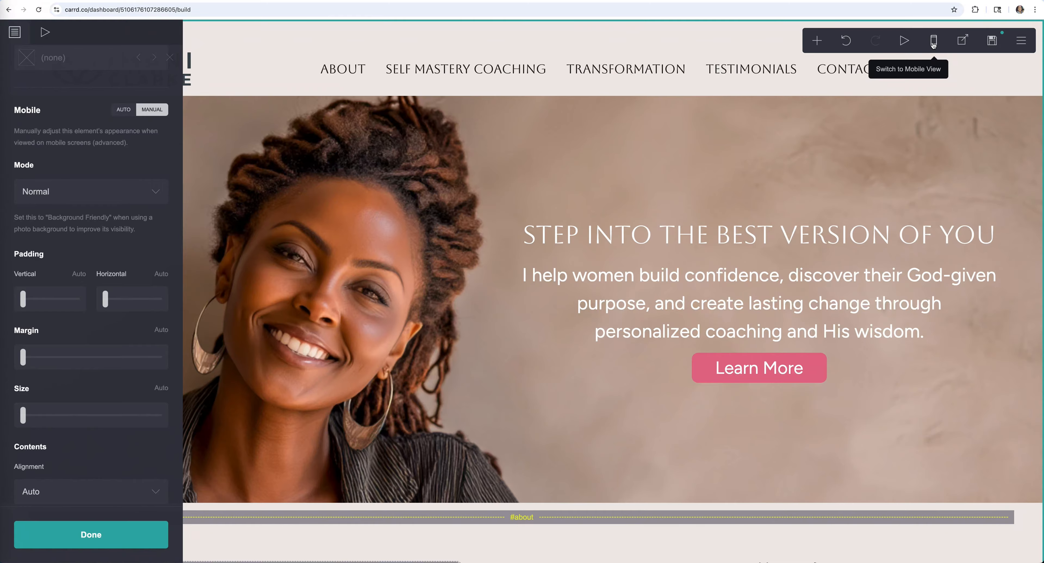
- Set the logo image's mobile sizing to Manual
{"action": "left_click", "coordinate": [933, 44]}
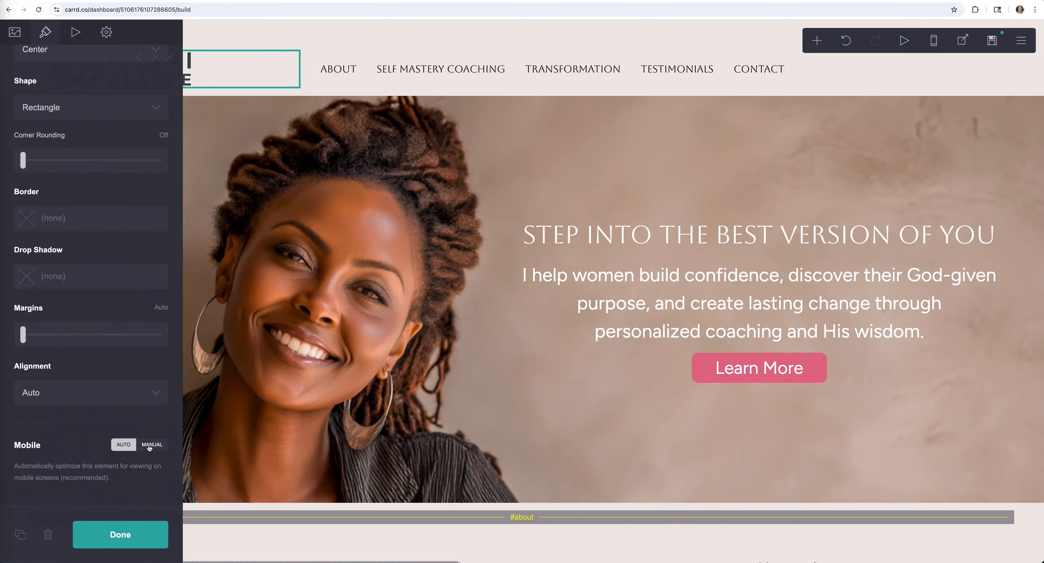
{"action": "left_click", "coordinate": [157, 446]}
{"action": "scroll", "coordinate": [157, 445], "scroll_direction": "down", "scroll_amount": 6}
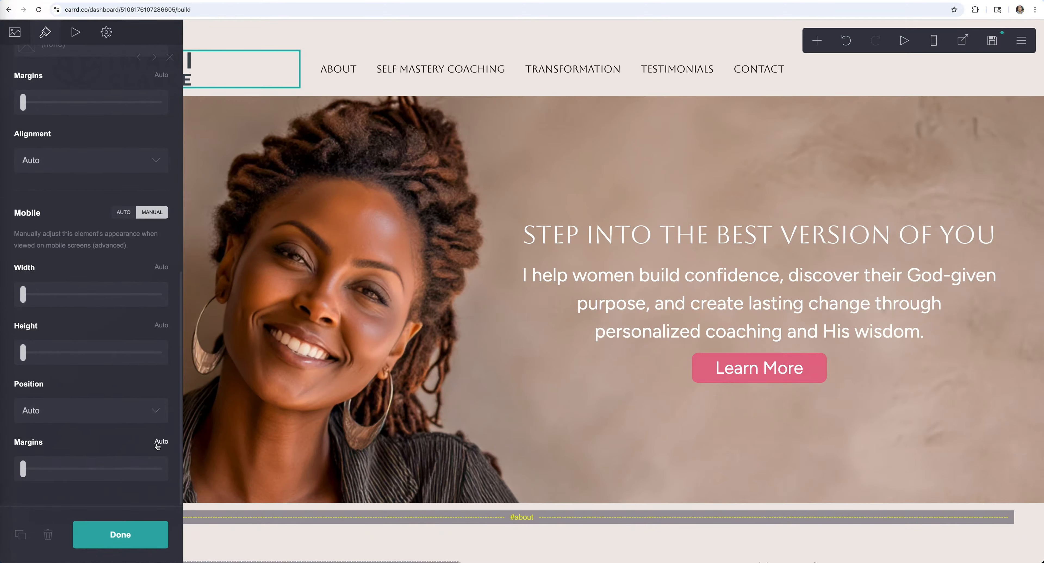
{"action": "left_click", "coordinate": [122, 534]}
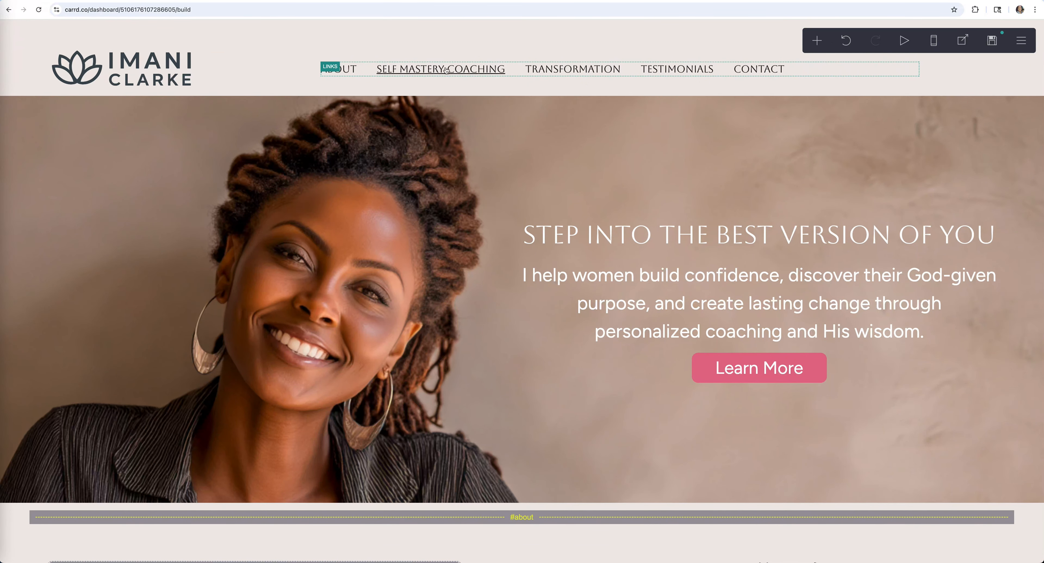
- Set the navigation links' Mobile option to Manual and close their settings
{"action": "left_click", "coordinate": [539, 70]}
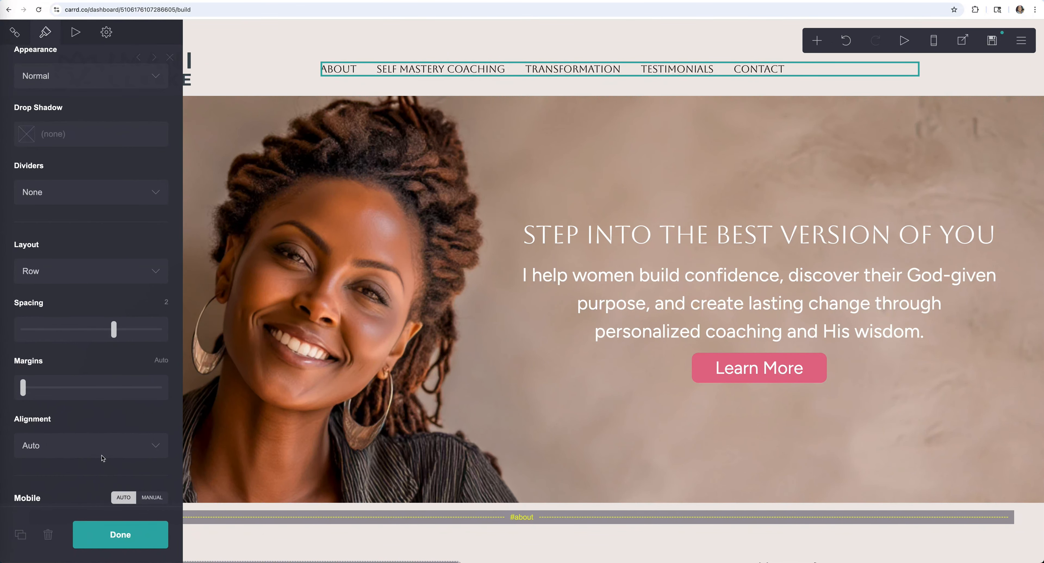
{"action": "scroll", "coordinate": [103, 458], "scroll_direction": "down", "scroll_amount": 1}
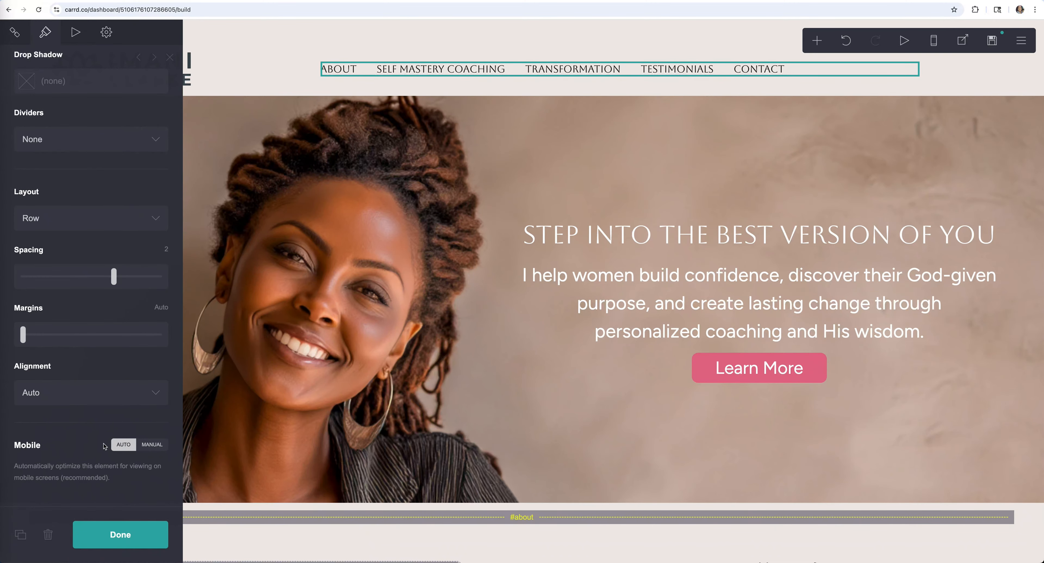
{"action": "left_click", "coordinate": [152, 444]}
{"action": "scroll", "coordinate": [151, 482], "scroll_direction": "down", "scroll_amount": 5}
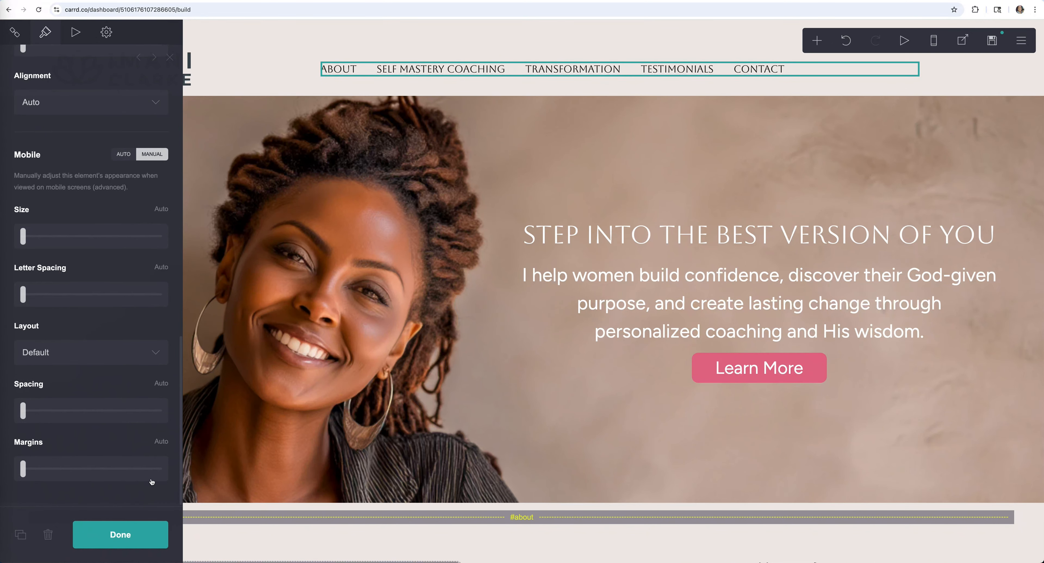
{"action": "left_click", "coordinate": [121, 535]}
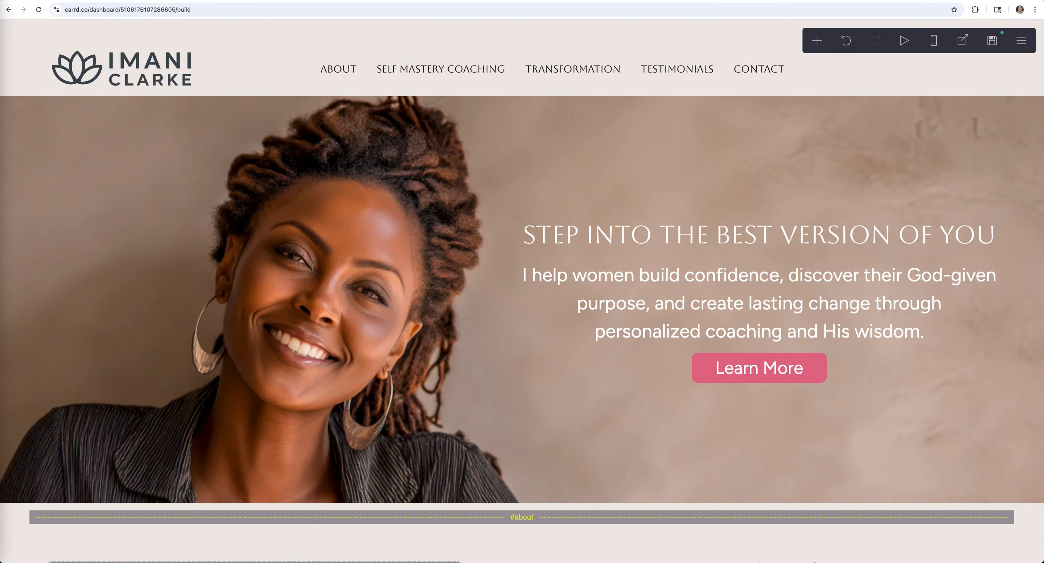
- In mobile view, stack the nav links with spacing 0.25 and size 1.125, then return to desktop
{"action": "left_click", "coordinate": [933, 44]}
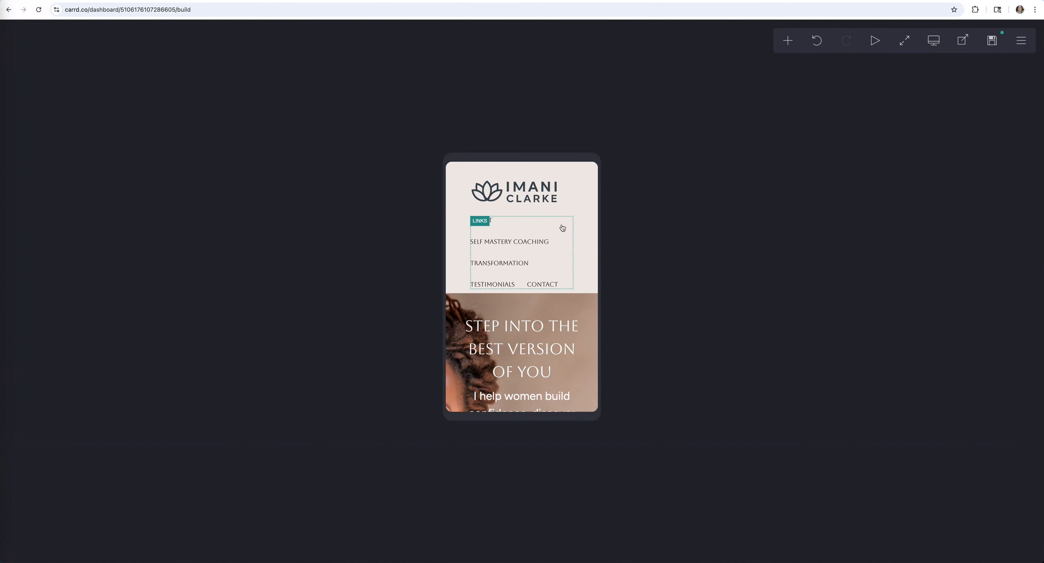
{"action": "left_click", "coordinate": [562, 228]}
{"action": "mouse_move", "coordinate": [23, 410]}
{"action": "left_mouse_down"}
{"action": "mouse_move", "coordinate": [56, 408]}
{"action": "mouse_move", "coordinate": [39, 410]}
{"action": "left_mouse_up"}
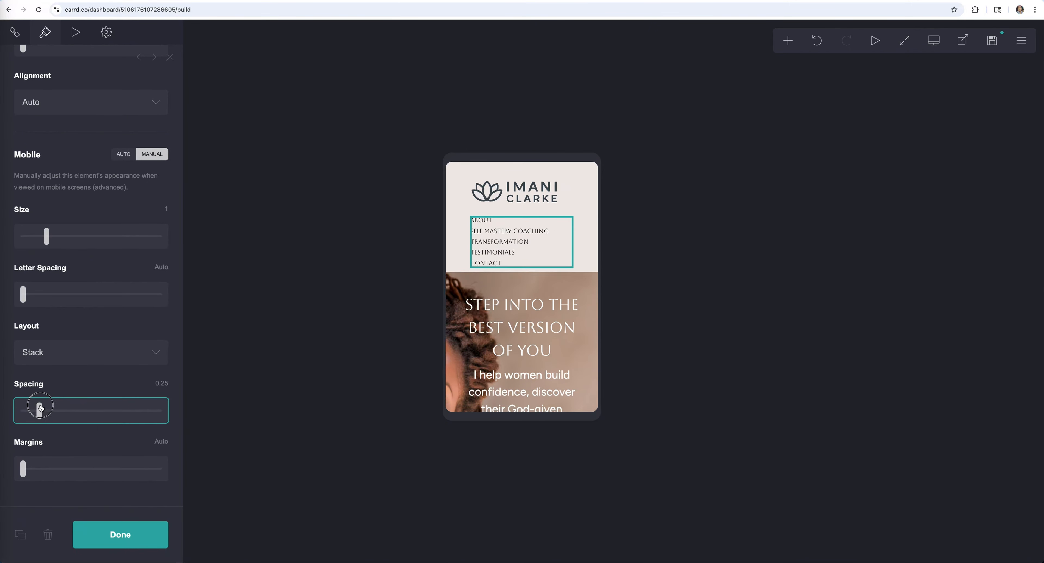
{"action": "left_click_drag", "start_coordinate": [54, 233], "coordinate": [53, 234]}
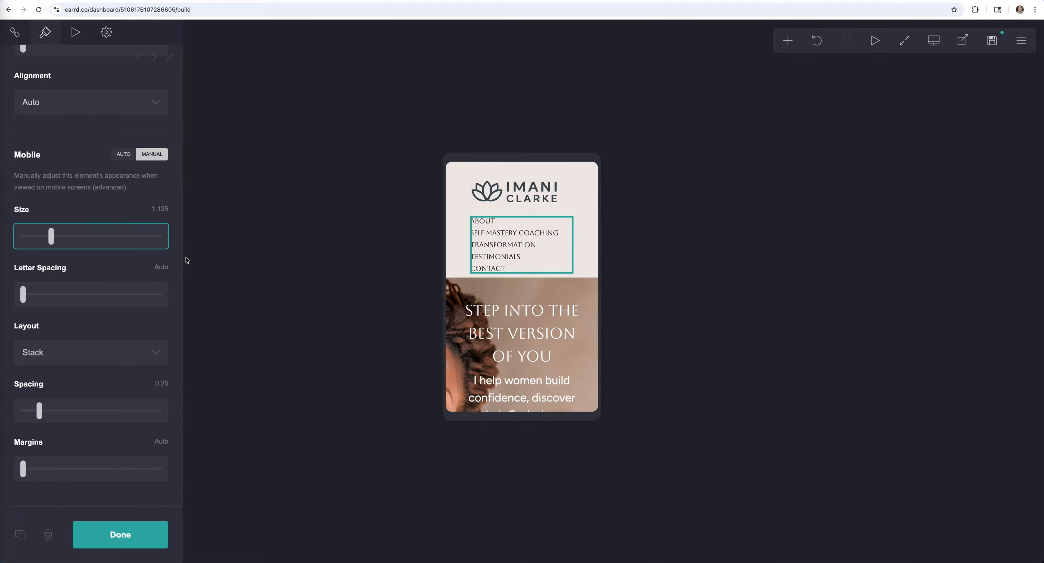
{"action": "left_click", "coordinate": [20, 467]}
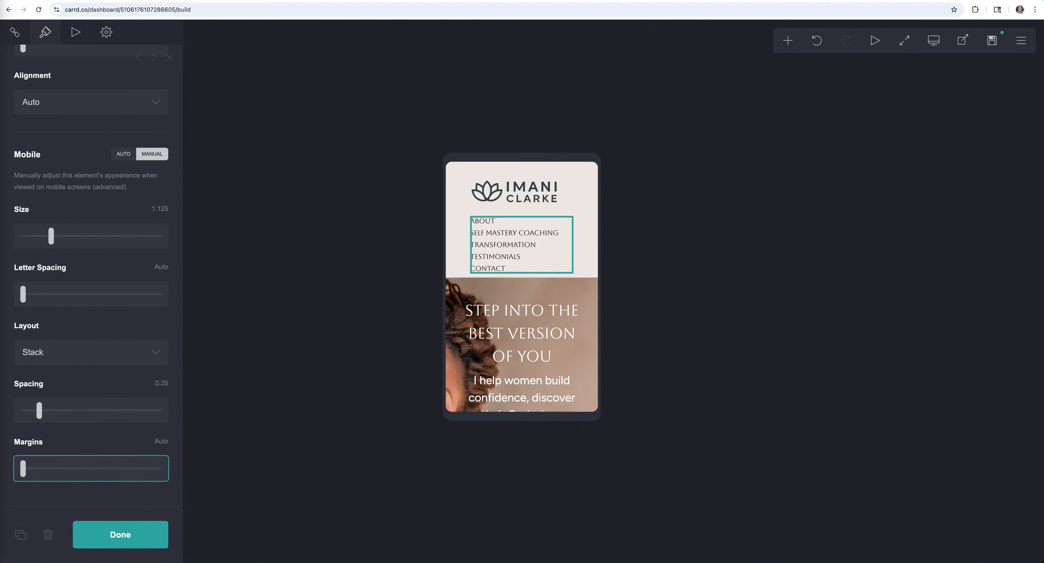
{"action": "left_click", "coordinate": [934, 42]}
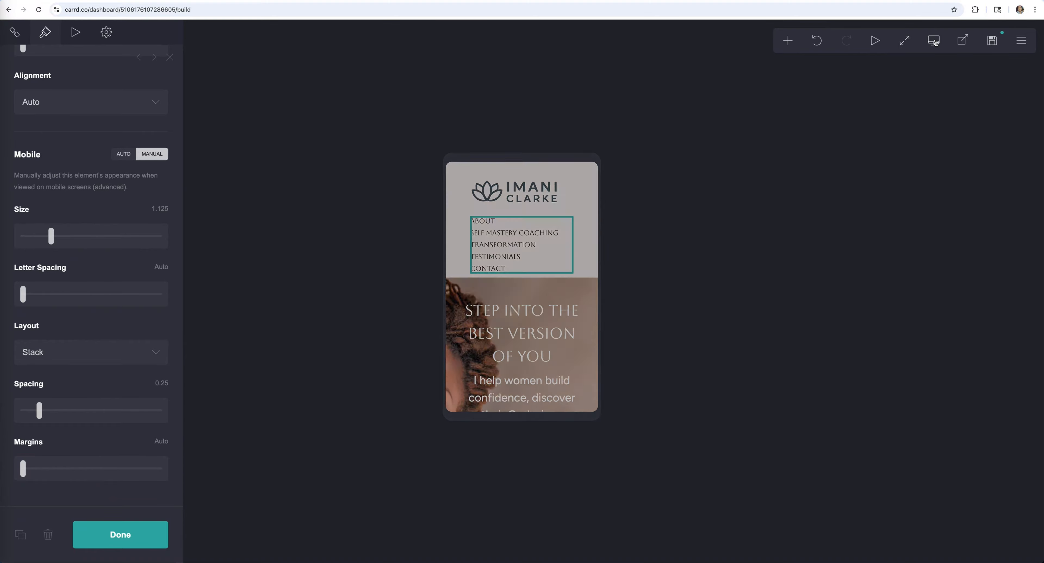
{"action": "left_click", "coordinate": [121, 535]}
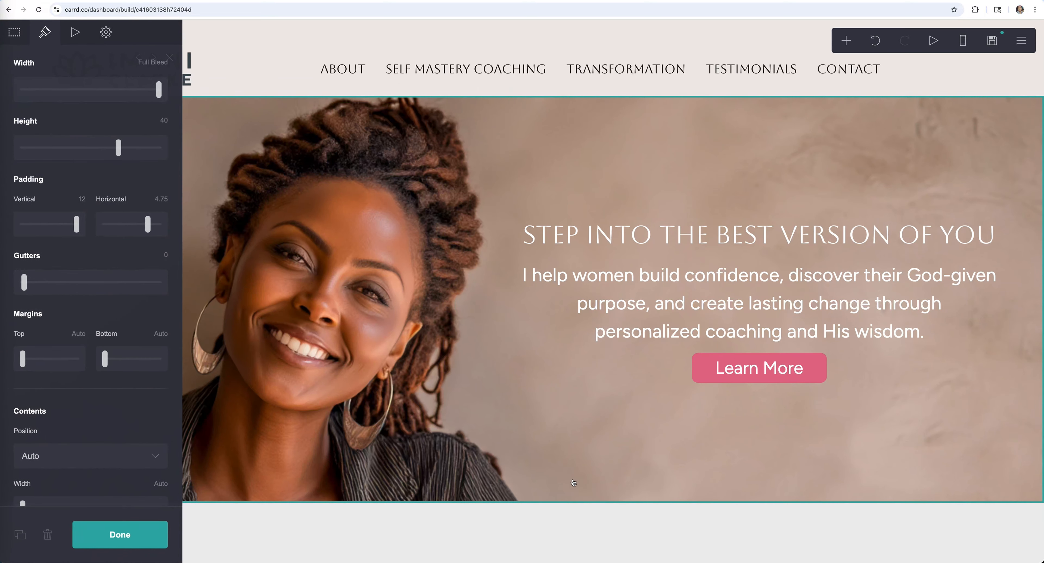
- Add a Control element beneath the hero banner from the + menu
{"action": "left_click", "coordinate": [853, 42]}
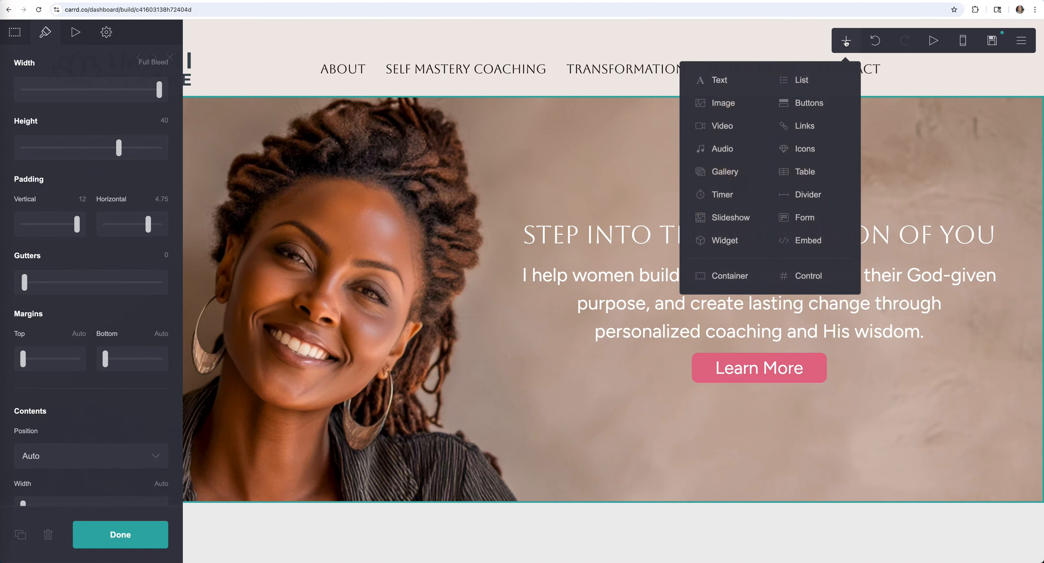
{"action": "left_click", "coordinate": [808, 279]}
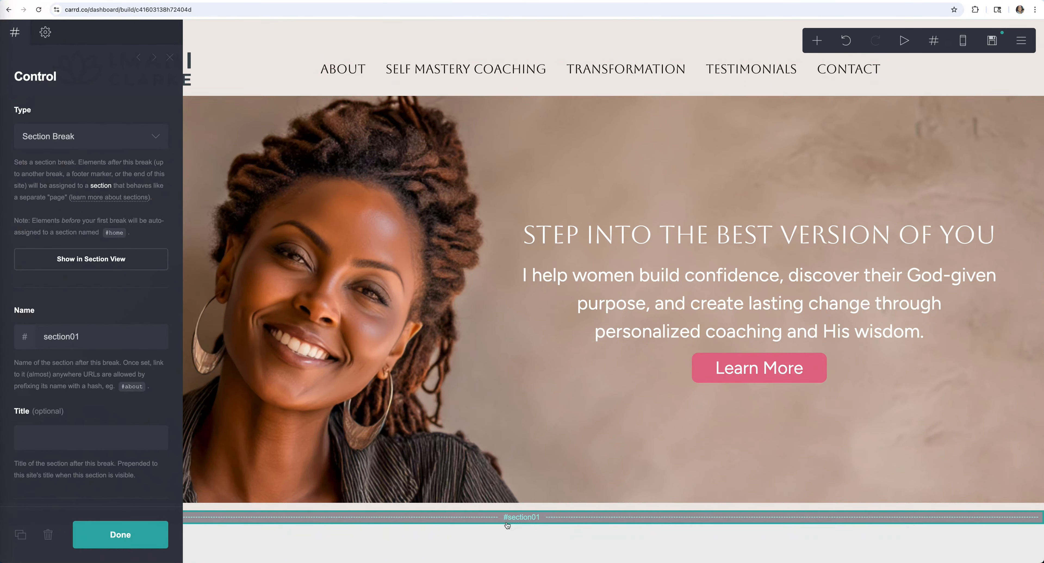
- Make the control a Scroll Point and rename it from scrollpoint01 to 'about'
{"action": "left_click", "coordinate": [120, 142]}
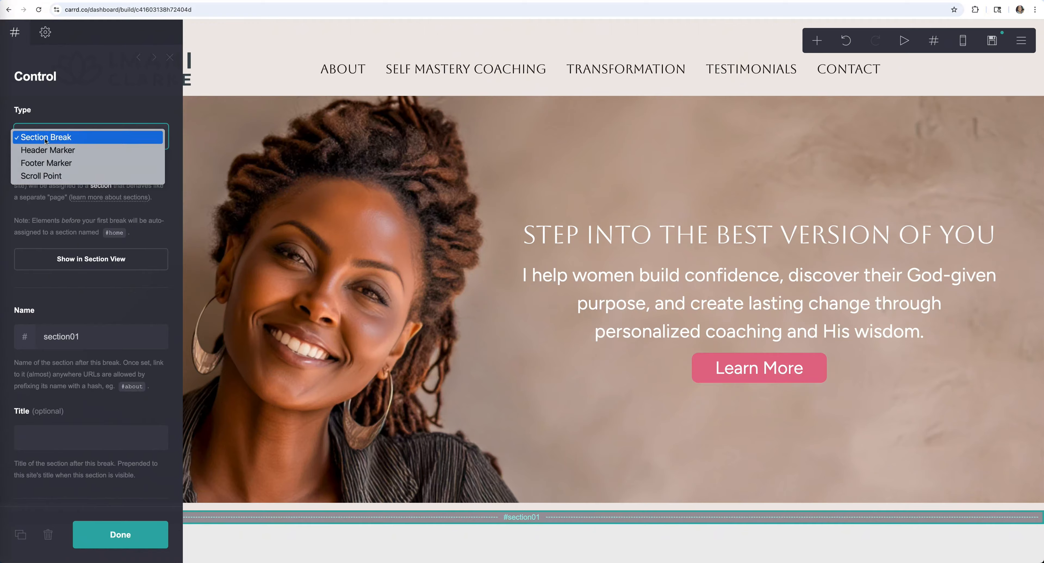
{"action": "left_click", "coordinate": [69, 176]}
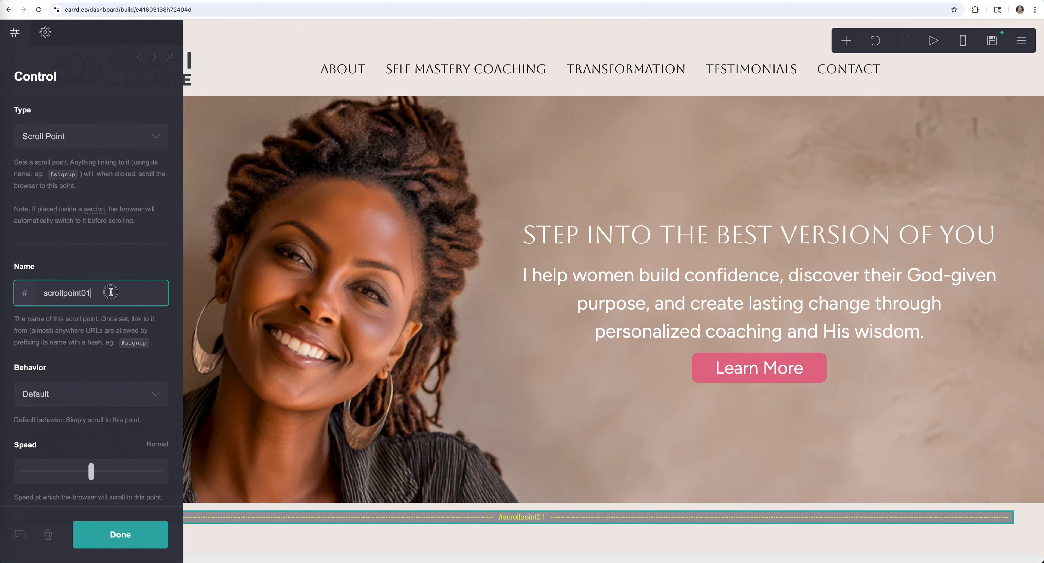
{"action": "left_click_drag", "start_coordinate": [94, 293], "coordinate": [41, 293]}
{"action": "type", "text": "about"}
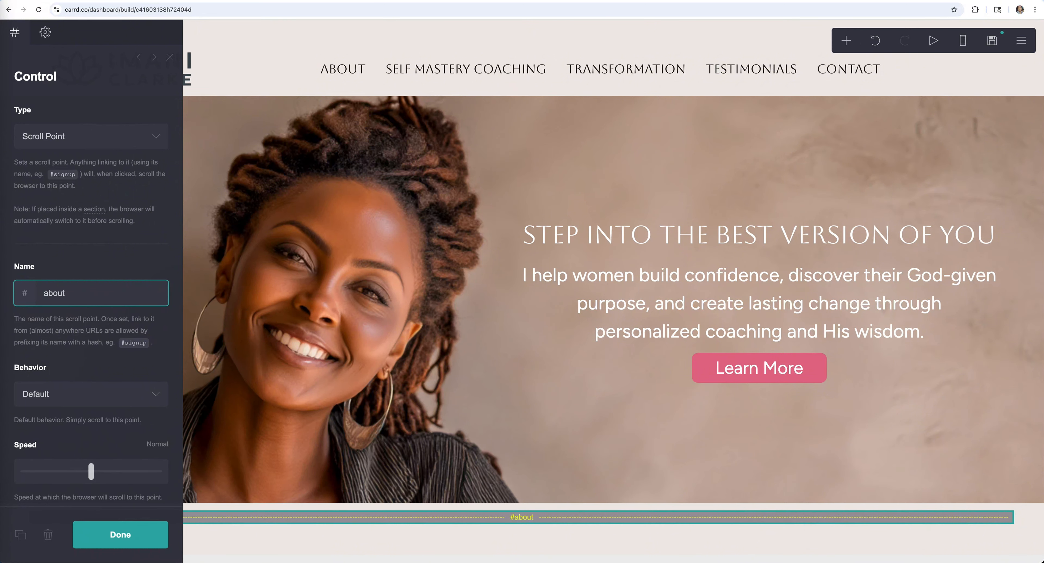
{"action": "left_click", "coordinate": [55, 240]}
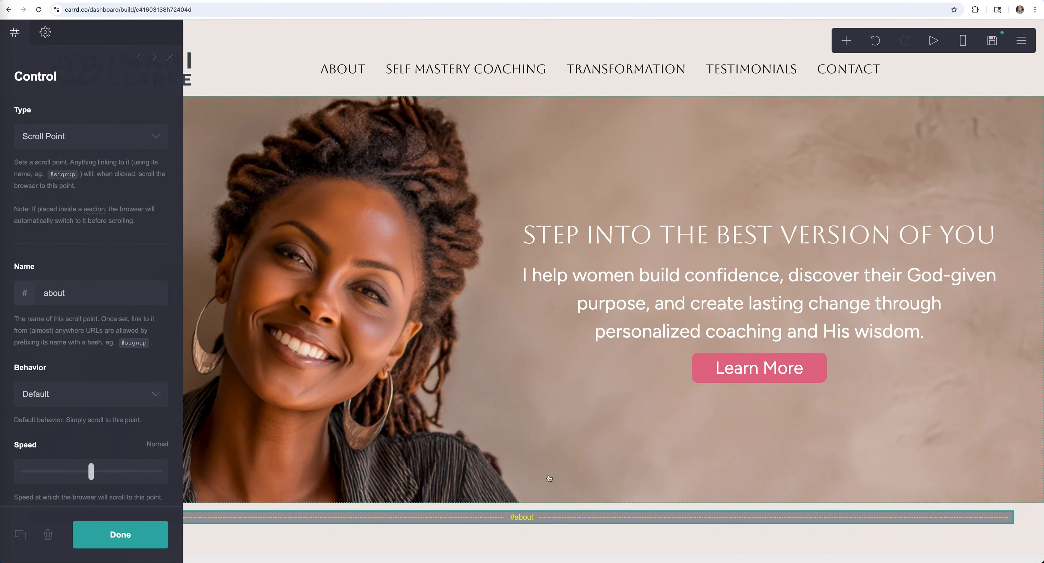
{"action": "scroll", "coordinate": [561, 522], "scroll_direction": "down", "scroll_amount": 1}
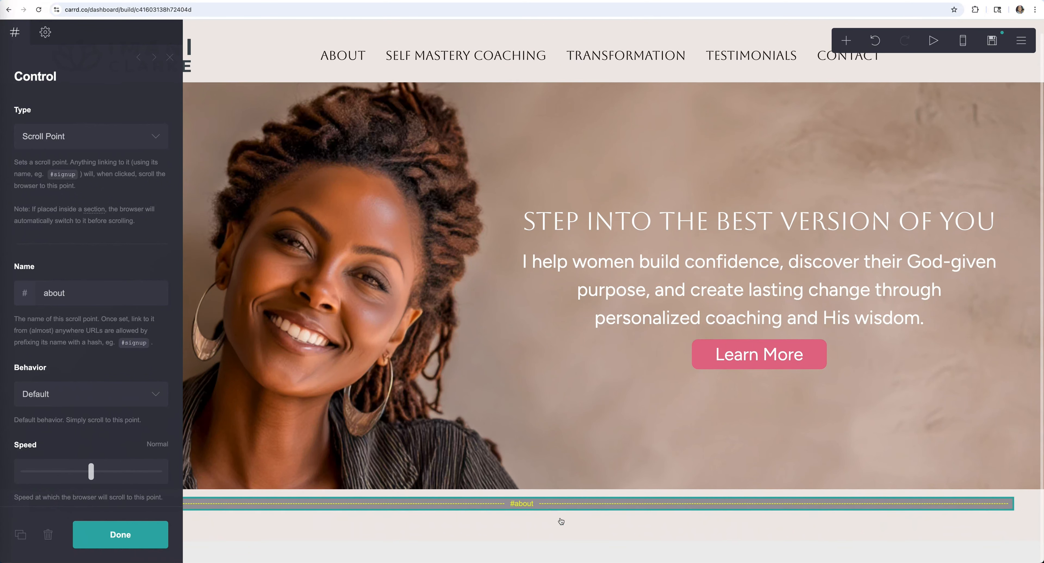
- Check that the About navigation link's URL is #about, then open the add-element menu
{"action": "left_click", "coordinate": [348, 58]}
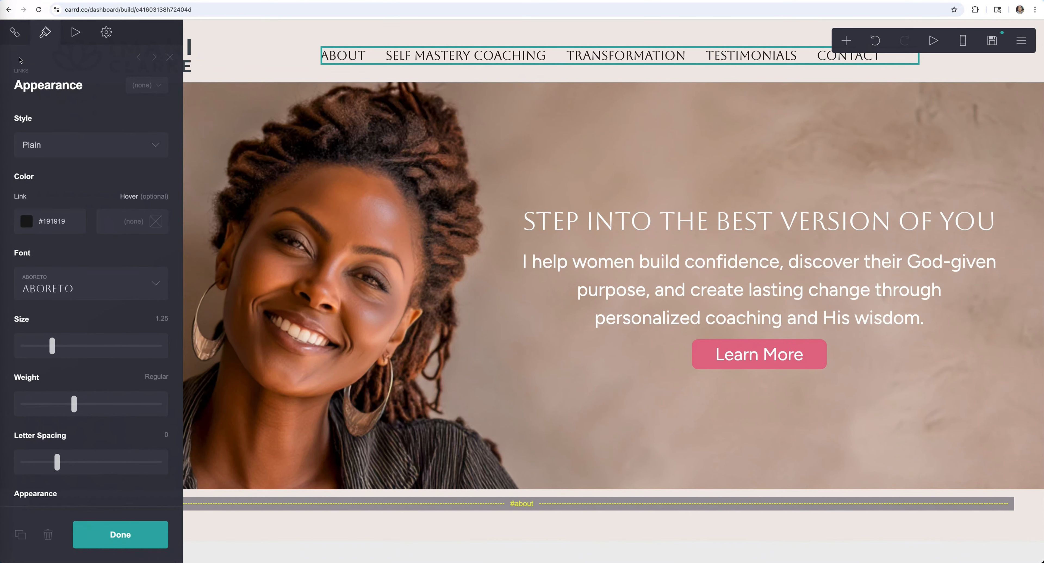
{"action": "left_click", "coordinate": [15, 32]}
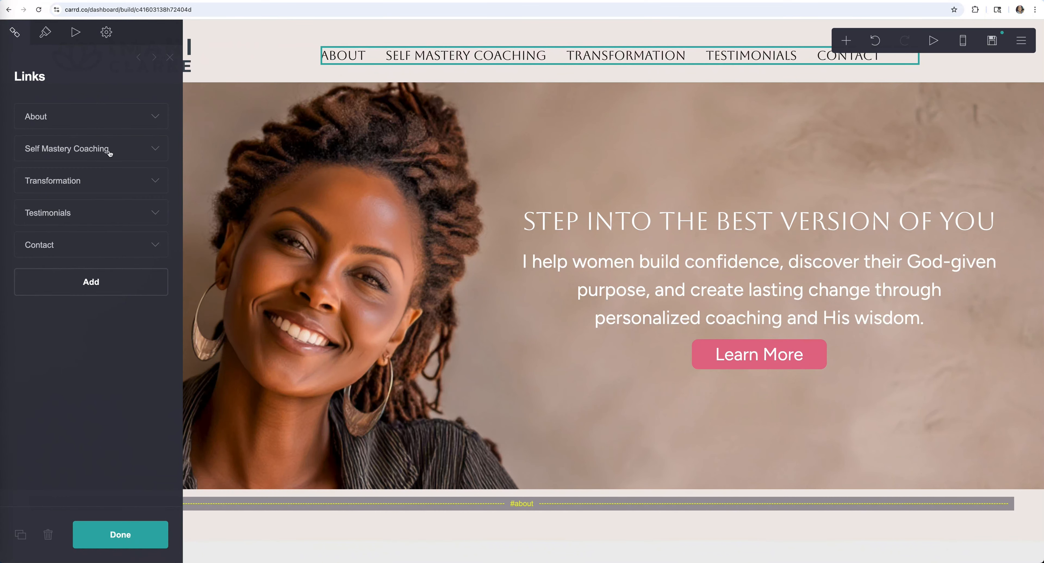
{"action": "left_click", "coordinate": [155, 117]}
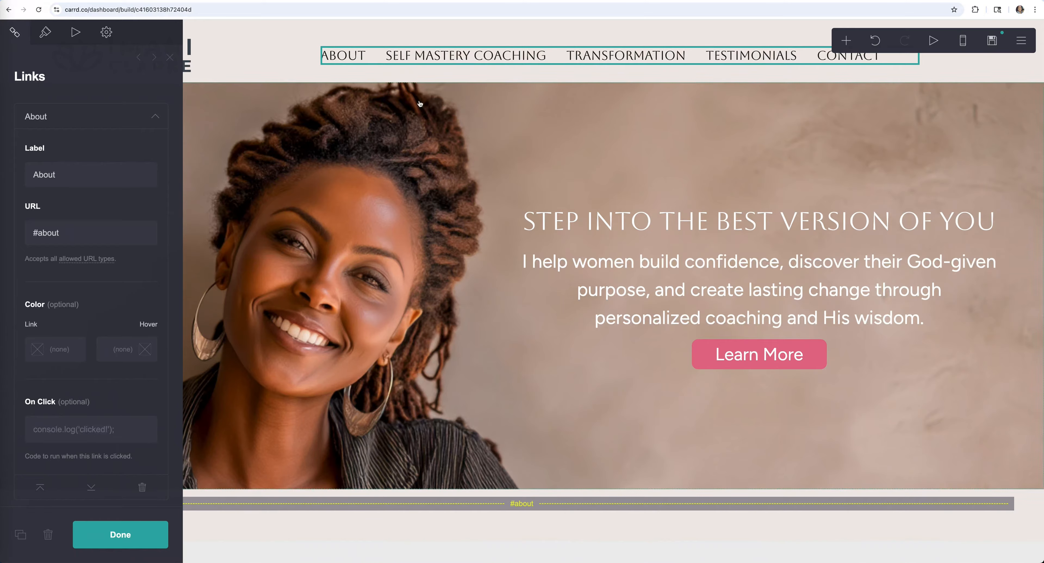
{"action": "left_click", "coordinate": [133, 544]}
{"action": "left_click", "coordinate": [846, 40]}
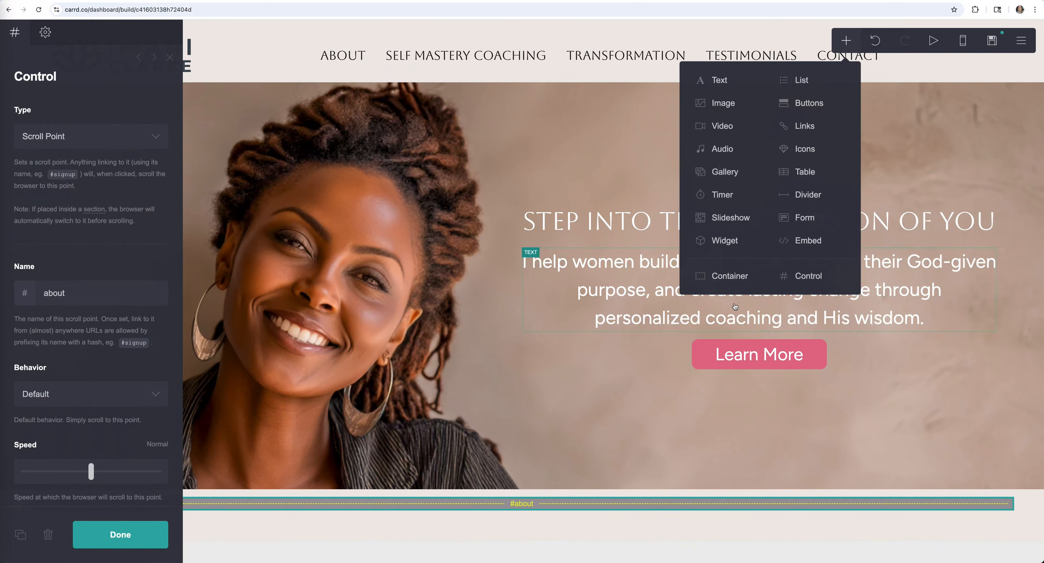
- Insert a container below the about scroll point and set its background to None
{"action": "left_click", "coordinate": [722, 276]}
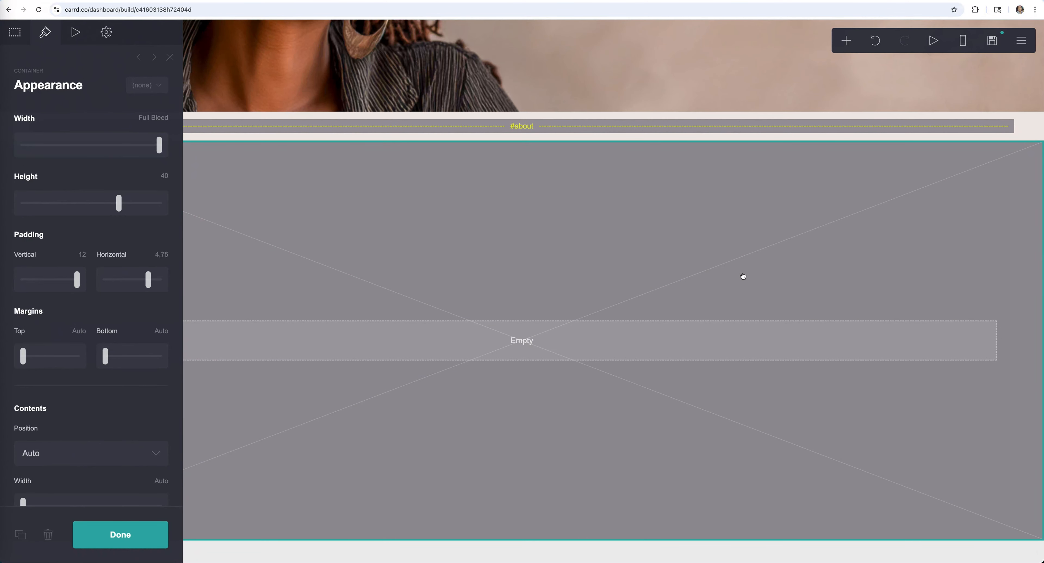
{"action": "scroll", "coordinate": [105, 330], "scroll_direction": "down", "scroll_amount": 8}
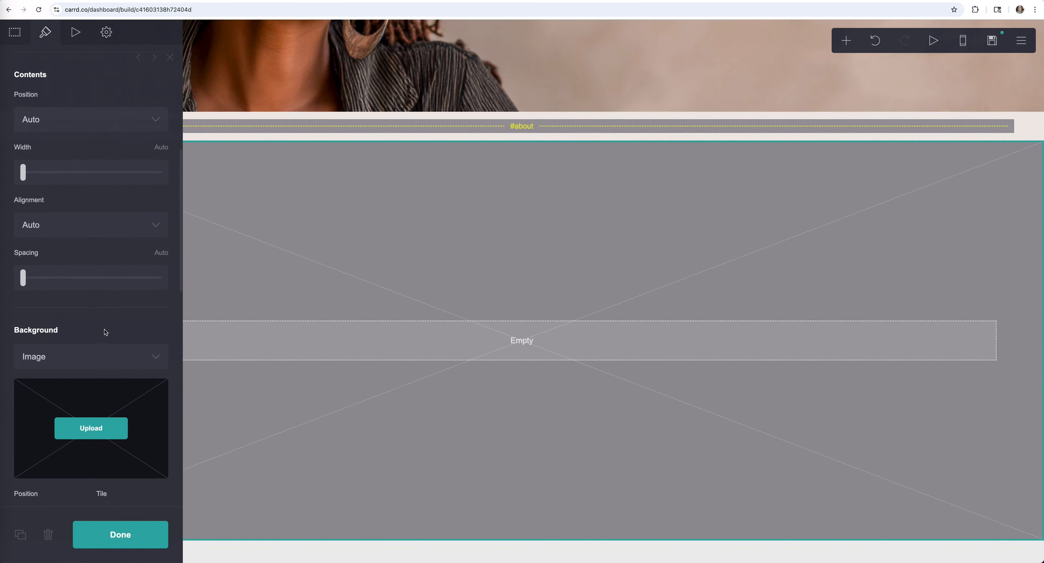
{"action": "left_click", "coordinate": [98, 362]}
{"action": "left_click", "coordinate": [91, 319]}
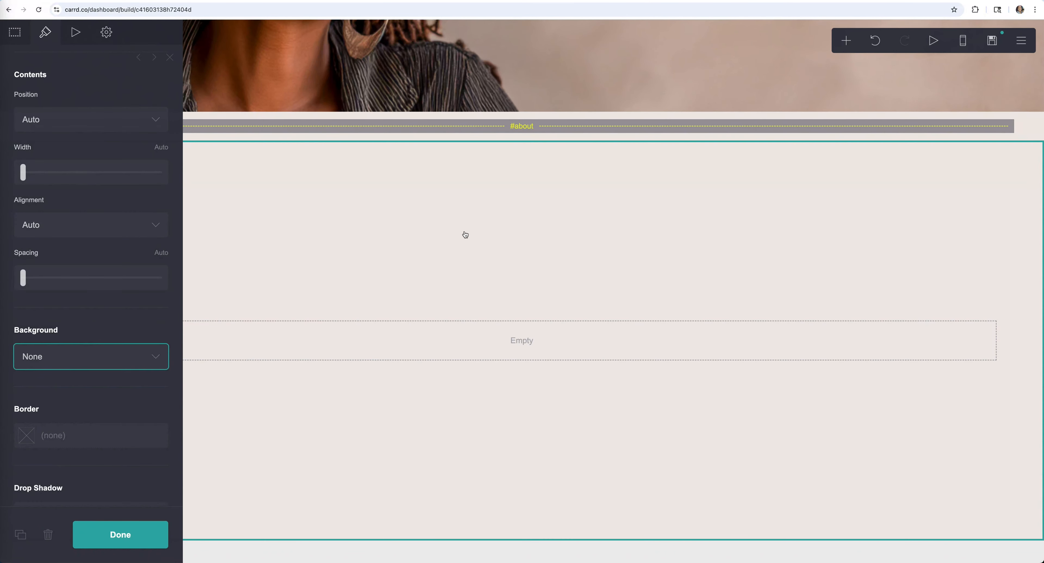
{"action": "left_click", "coordinate": [149, 536]}
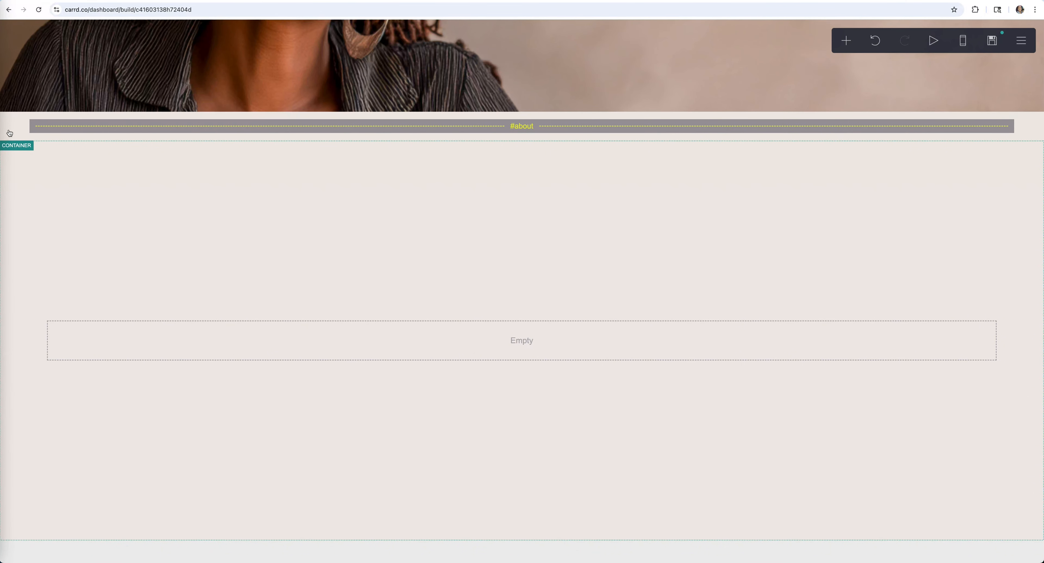
{"action": "left_click", "coordinate": [157, 201]}
{"action": "left_click", "coordinate": [98, 359]}
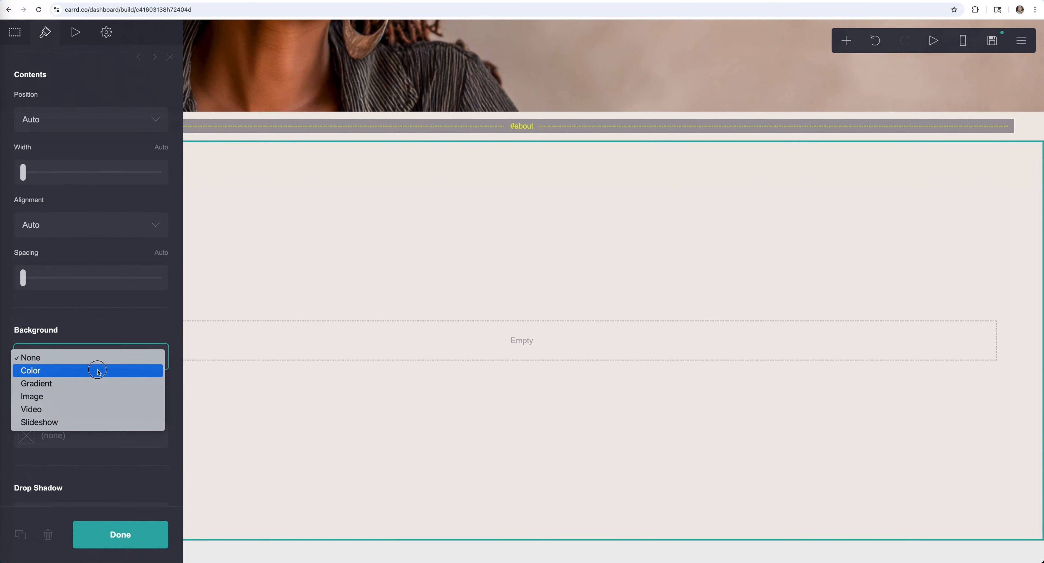
{"action": "left_click", "coordinate": [98, 371]}
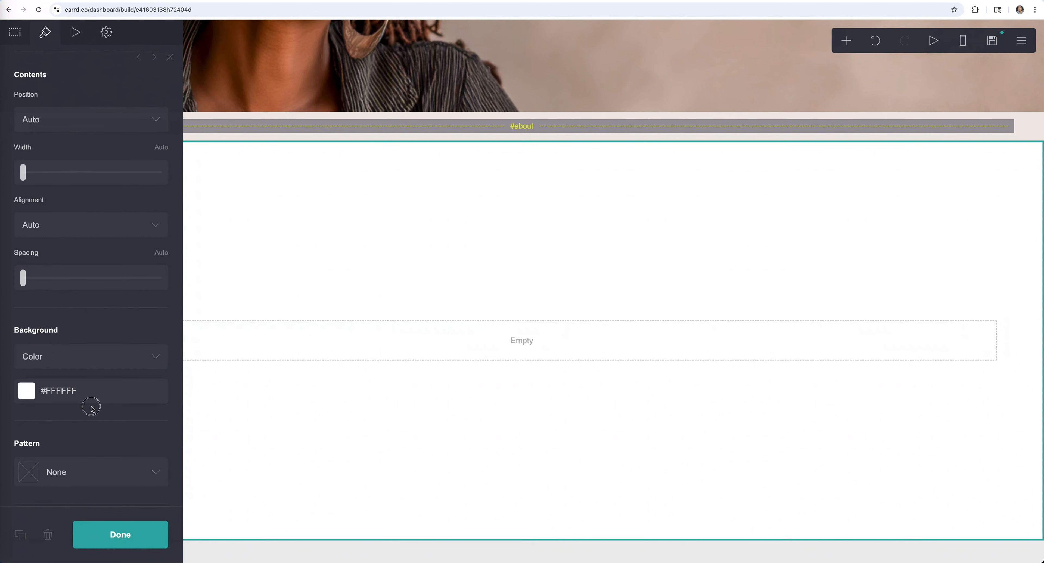
{"action": "left_click", "coordinate": [104, 364]}
{"action": "left_click", "coordinate": [91, 345]}
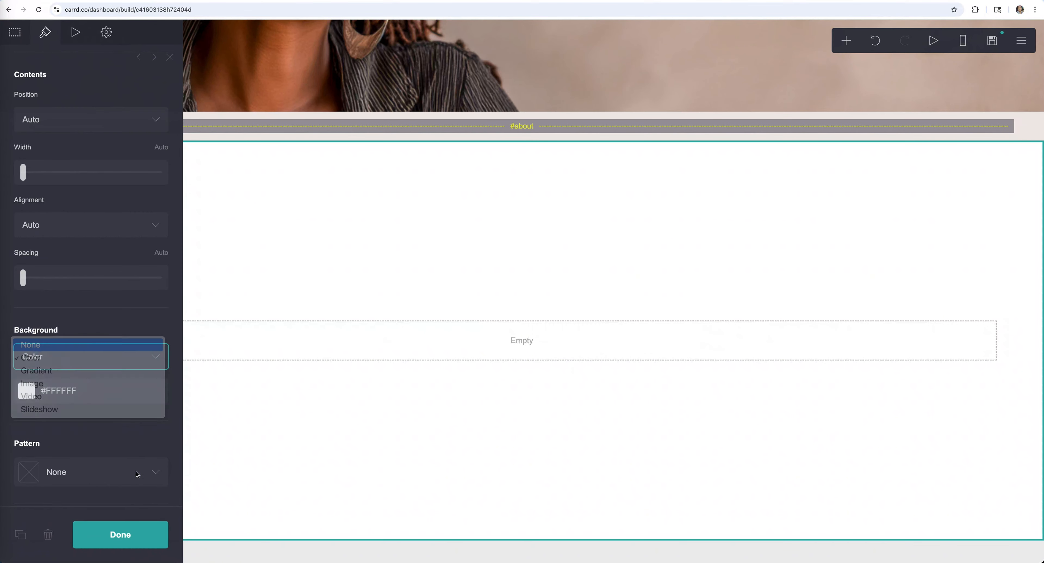
{"action": "left_click", "coordinate": [134, 533]}
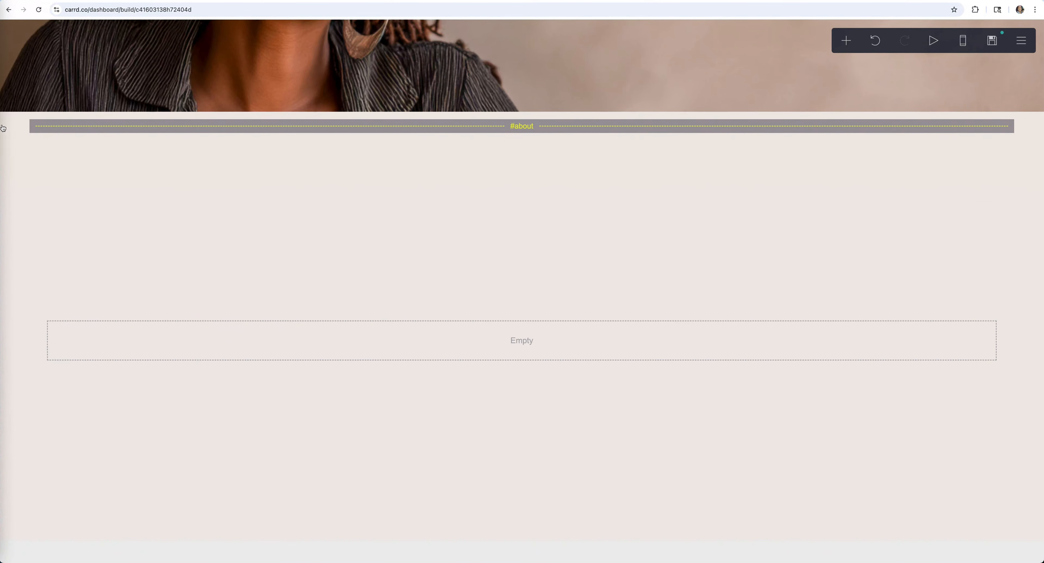
- Change the container's type to Columns, splitting it into two 50% columns
{"action": "left_click", "coordinate": [492, 215]}
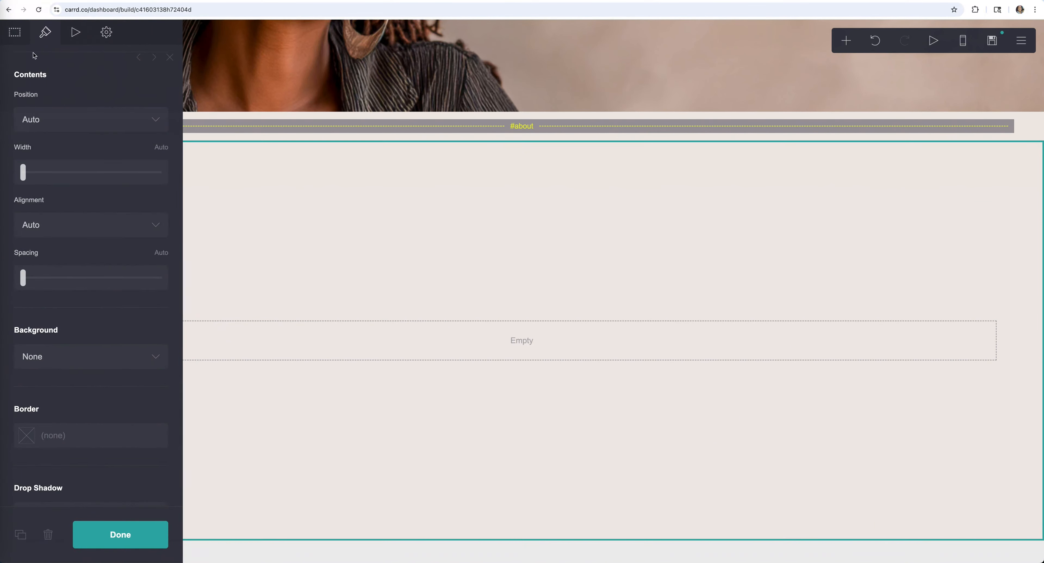
{"action": "left_click", "coordinate": [15, 32]}
{"action": "left_click", "coordinate": [37, 137]}
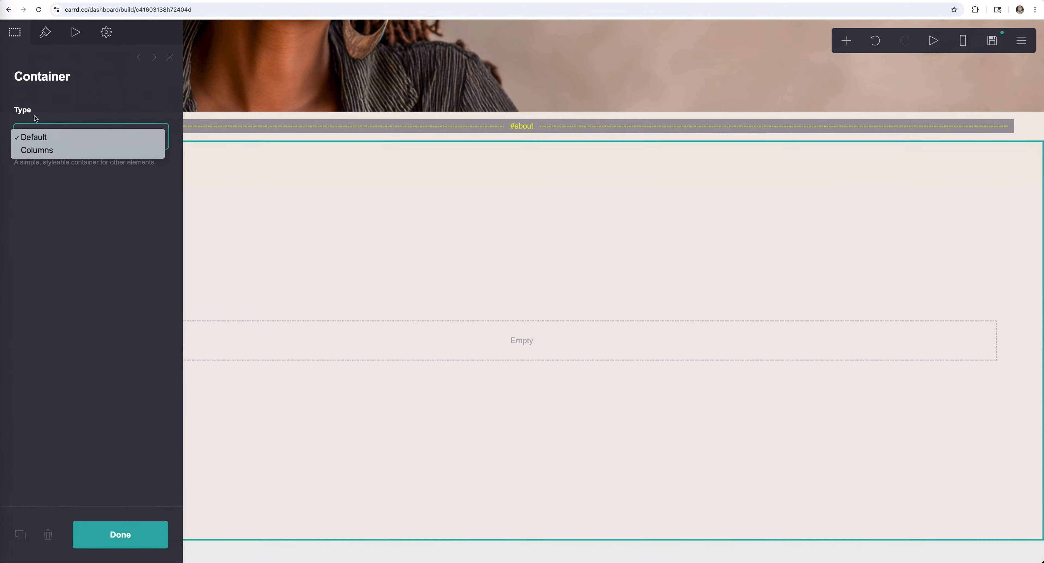
{"action": "left_click", "coordinate": [45, 151]}
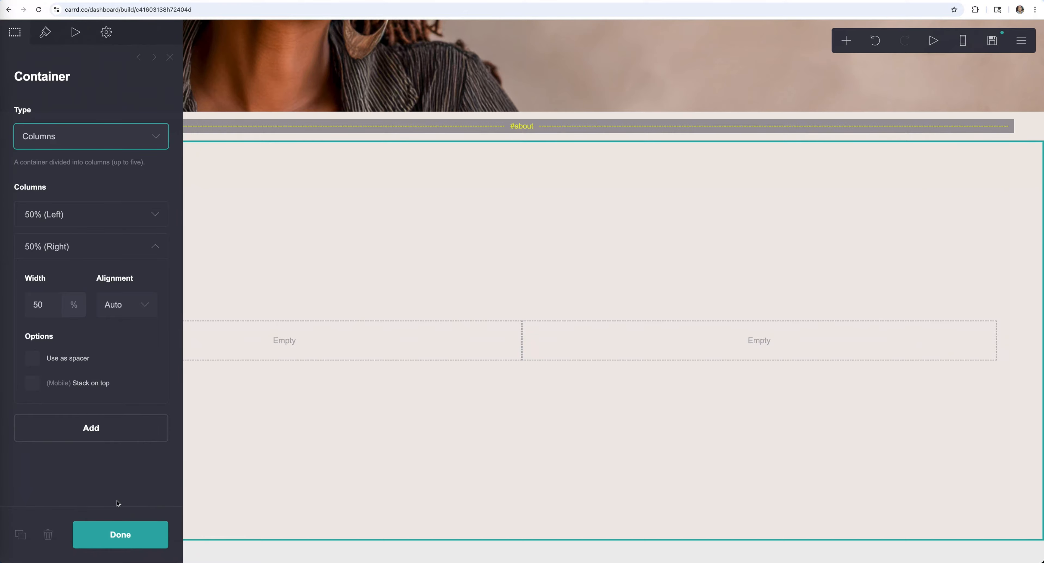
{"action": "left_click", "coordinate": [124, 539]}
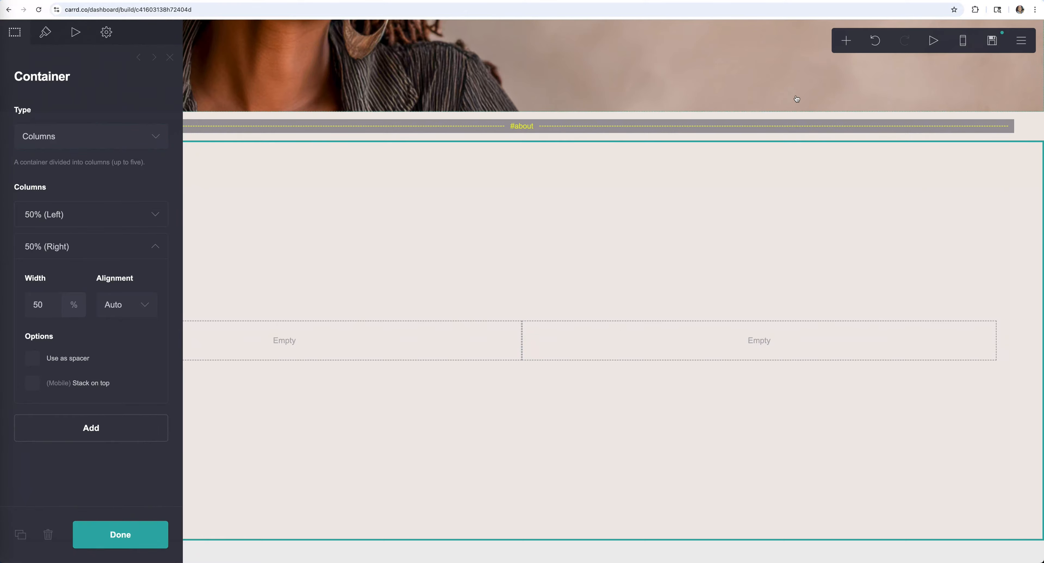
- Add a video to the left column and move a new text element into the right column
{"action": "left_click", "coordinate": [846, 39]}
{"action": "left_click", "coordinate": [723, 133]}
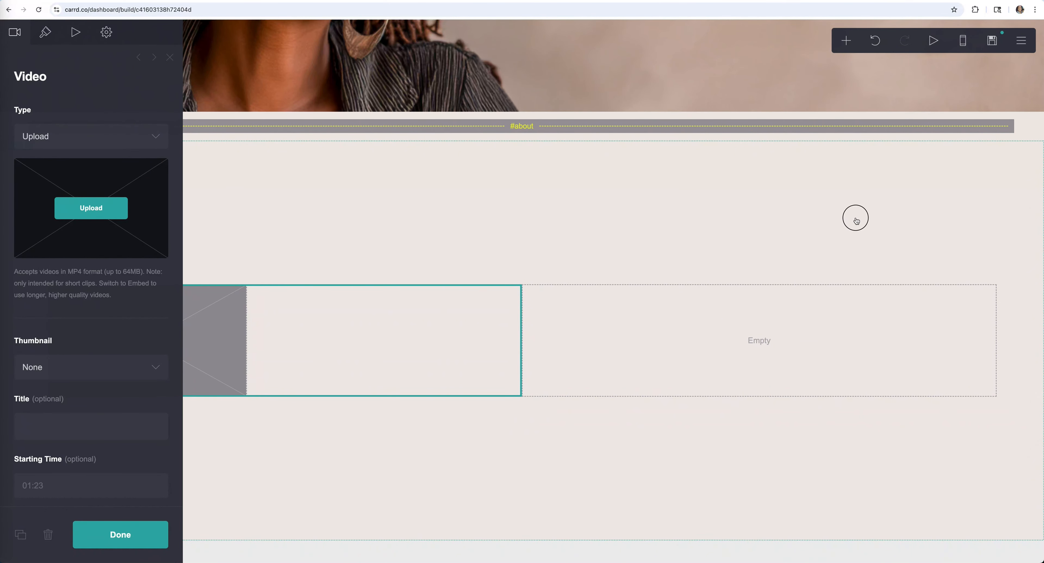
{"action": "left_click", "coordinate": [856, 220]}
{"action": "left_click", "coordinate": [847, 40]}
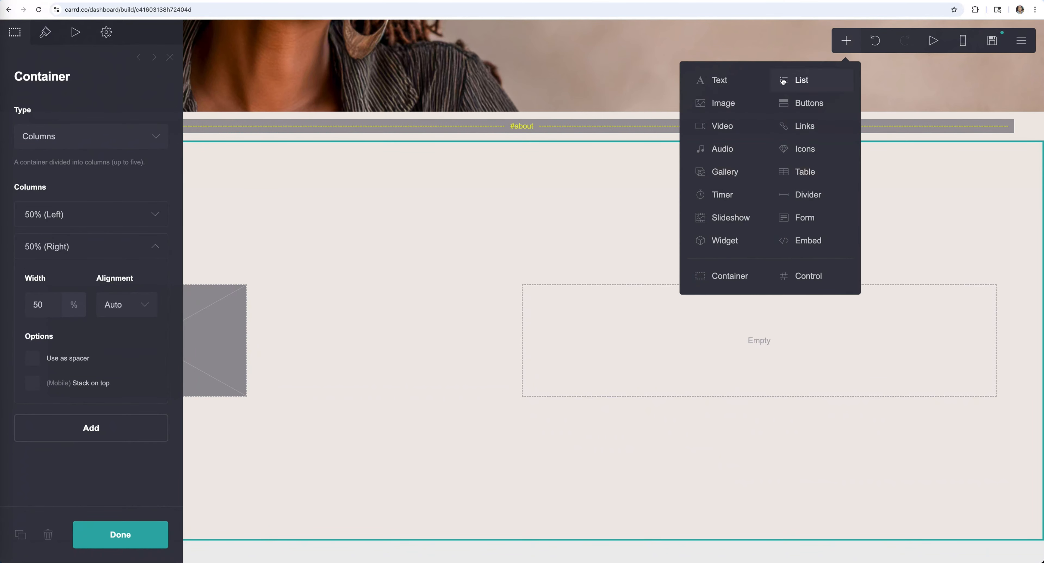
{"action": "left_click", "coordinate": [723, 77]}
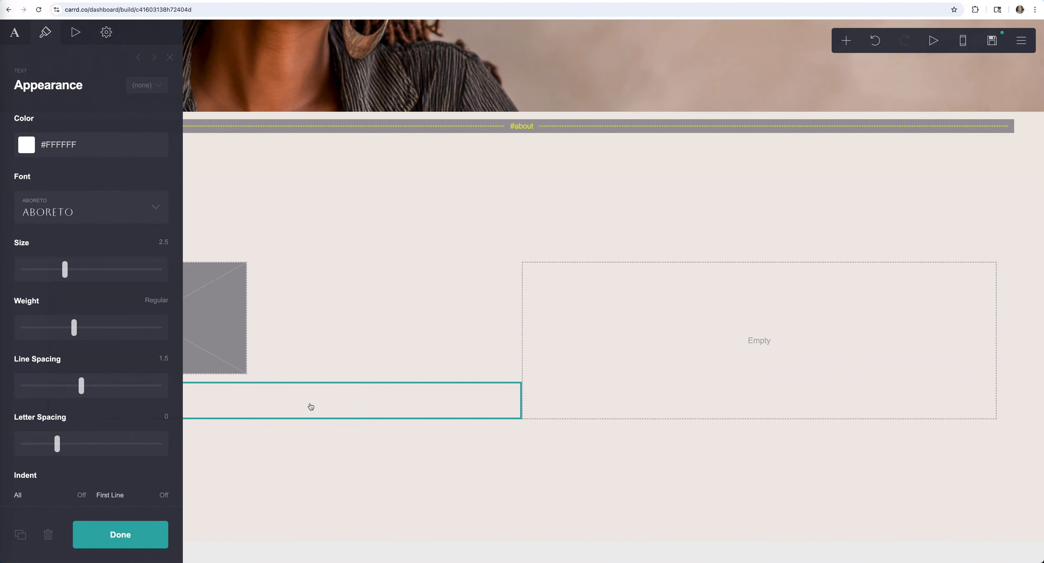
{"action": "left_click_drag", "start_coordinate": [311, 406], "coordinate": [801, 321]}
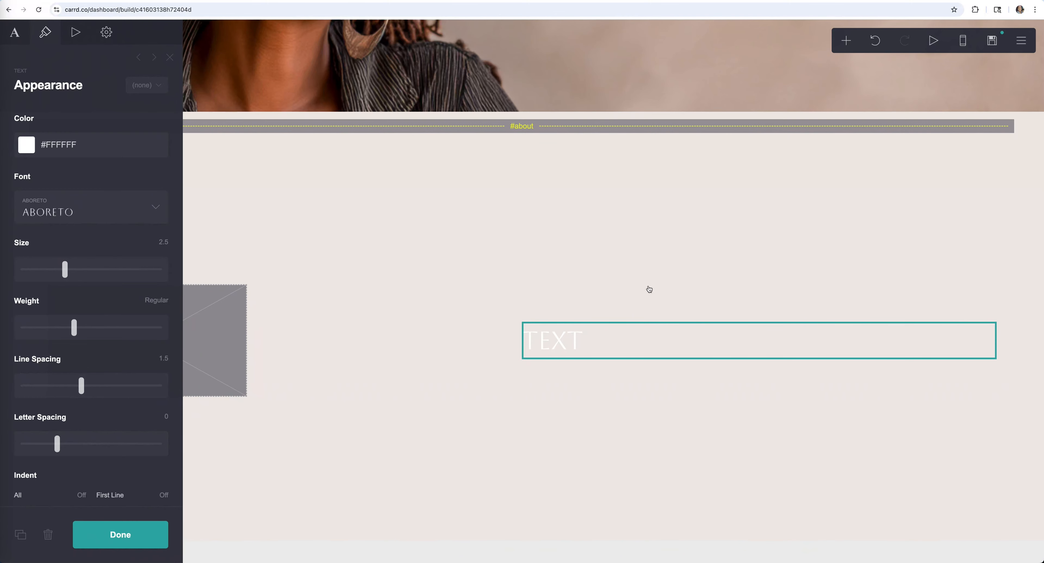
- Add a second and third text element to the right column, then close the settings
{"action": "left_click", "coordinate": [802, 196]}
{"action": "left_click", "coordinate": [846, 40]}
{"action": "left_click", "coordinate": [721, 83]}
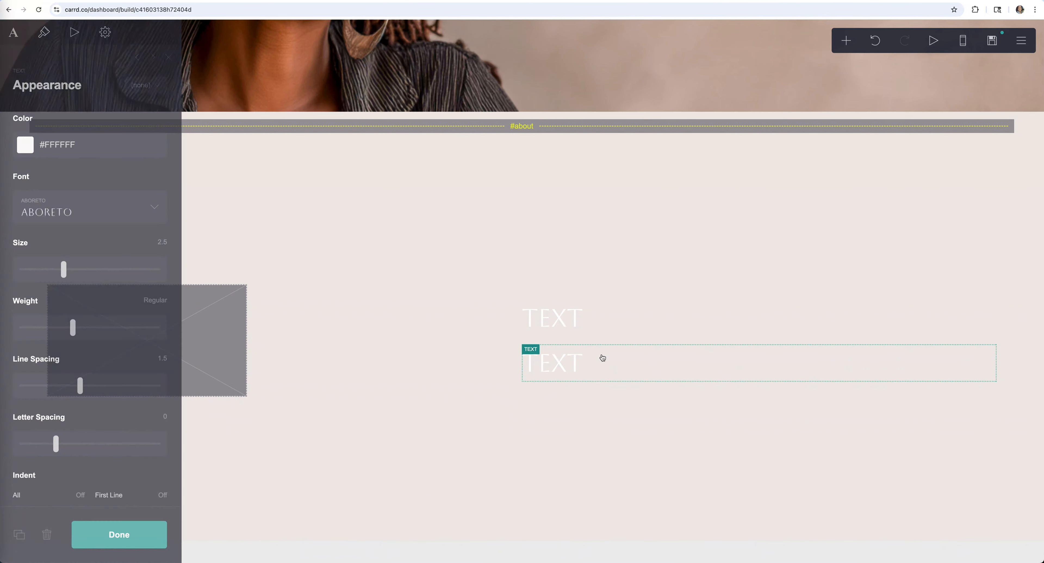
{"action": "left_click", "coordinate": [846, 40]}
{"action": "left_click", "coordinate": [707, 80]}
{"action": "left_click", "coordinate": [154, 210]}
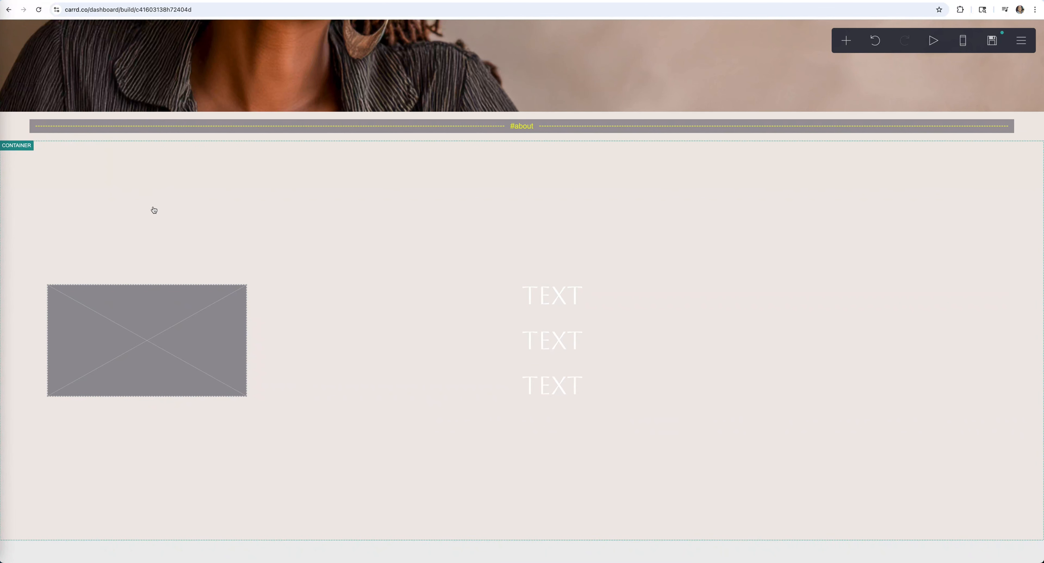
- Set the video element's type to Embed and paste the YouTube watch-page URL as its Video URL
{"action": "left_click", "coordinate": [225, 332]}
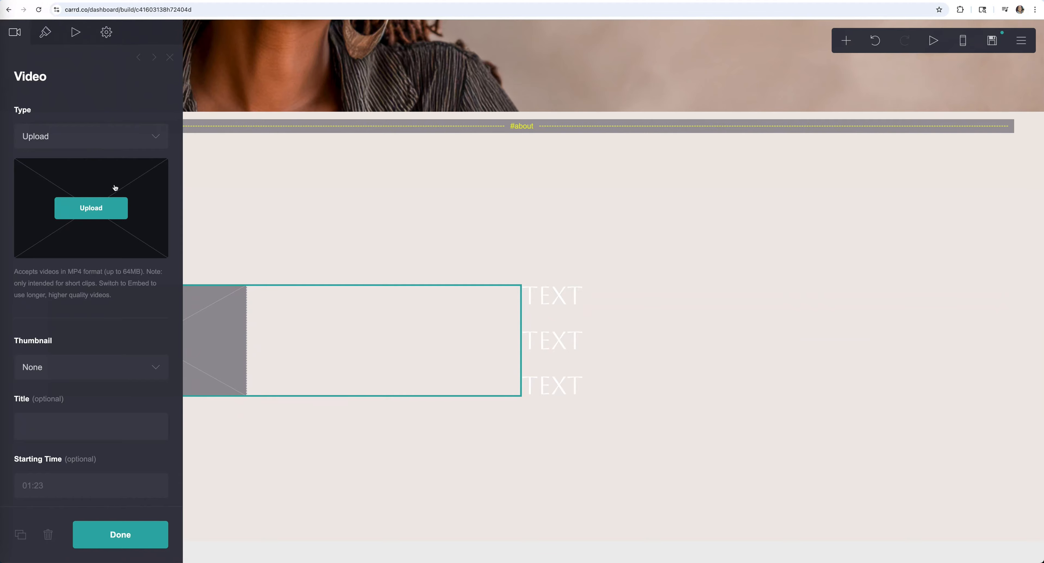
{"action": "left_click", "coordinate": [81, 136]}
{"action": "left_click", "coordinate": [114, 151]}
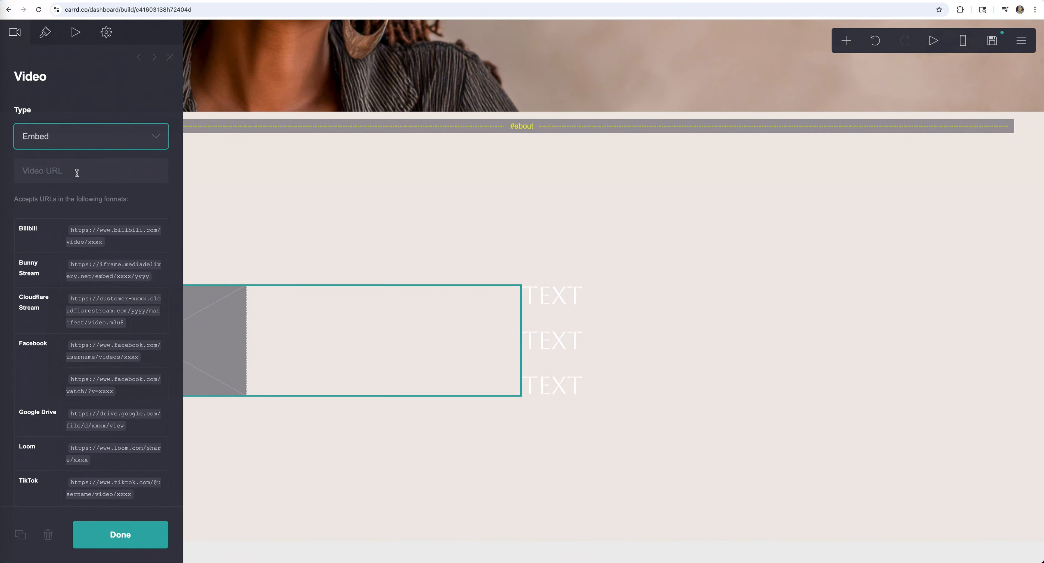
{"action": "key", "text": "ctrl+Tab"}
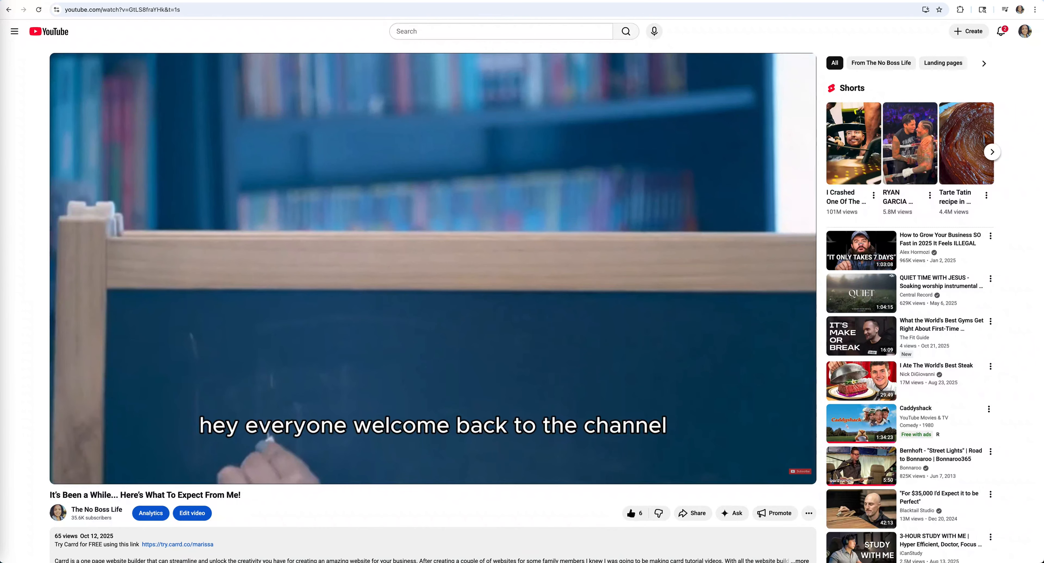
{"action": "left_click", "coordinate": [201, 10]}
{"action": "key", "text": "ctrl+c"}
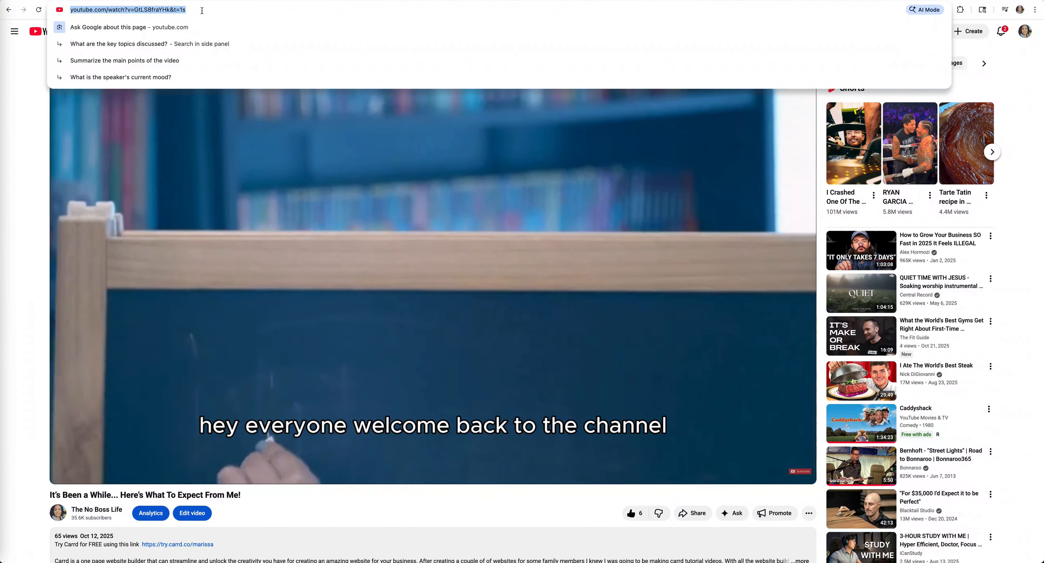
{"action": "key", "text": "ctrl+shift+Tab"}
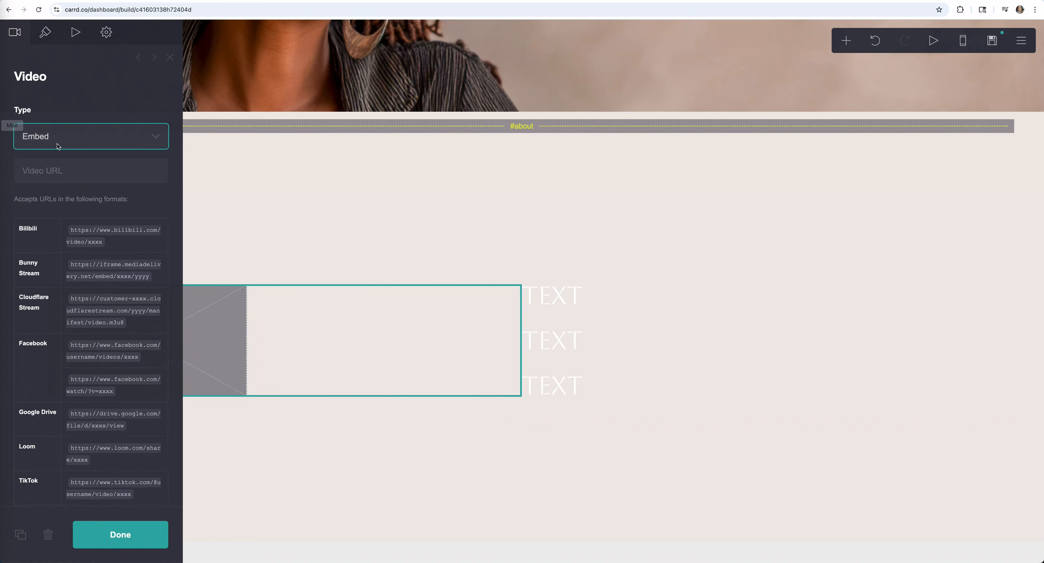
{"action": "left_click", "coordinate": [66, 170]}
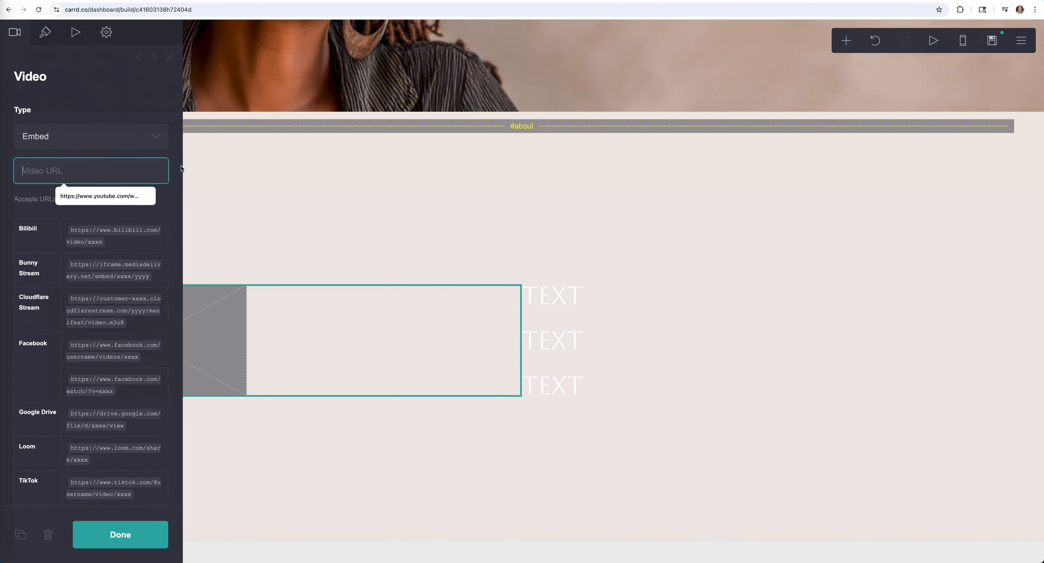
{"action": "key", "text": "ctrl+v"}
{"action": "scroll", "coordinate": [120, 169], "scroll_direction": "left", "scroll_amount": 5}
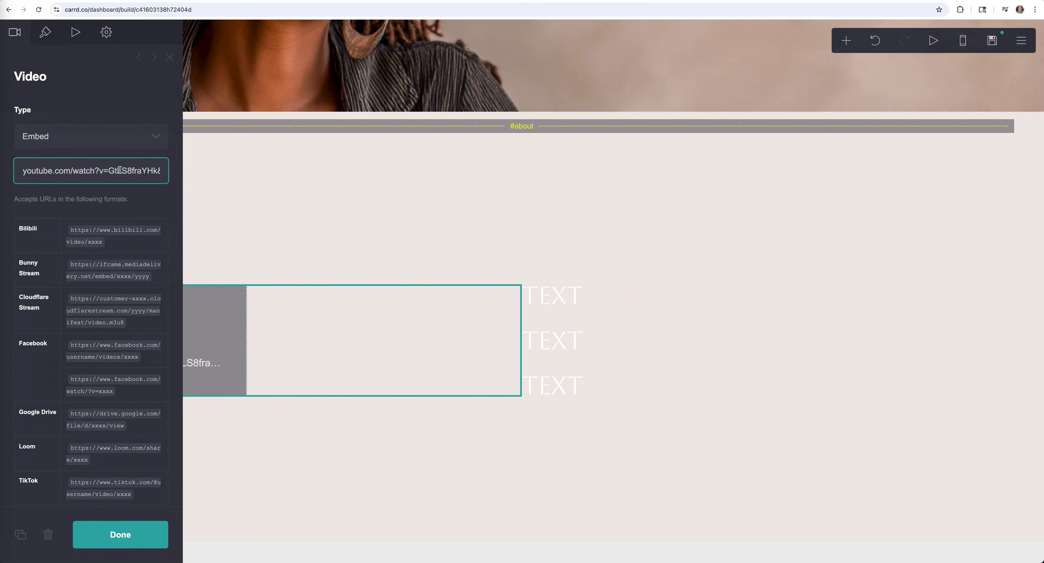
{"action": "left_click", "coordinate": [133, 536]}
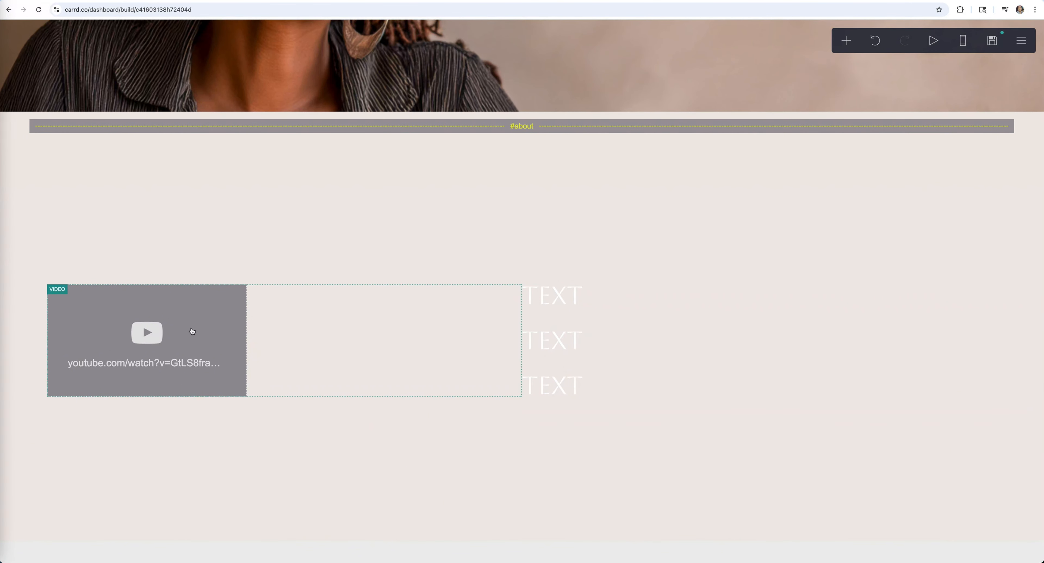
- Enlarge the embedded video to a size of about 32
{"action": "left_click", "coordinate": [223, 316]}
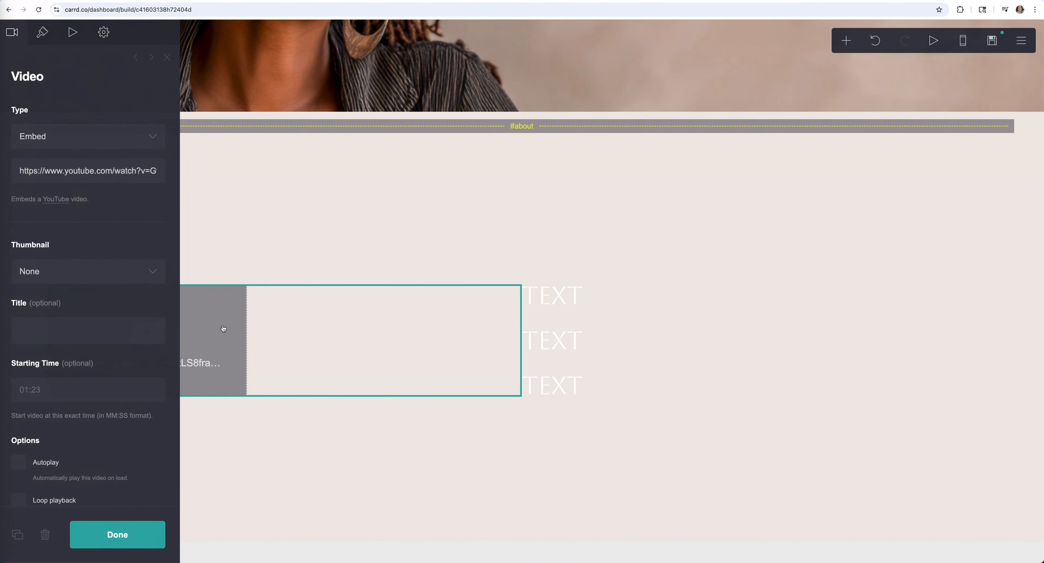
{"action": "left_click", "coordinate": [46, 32]}
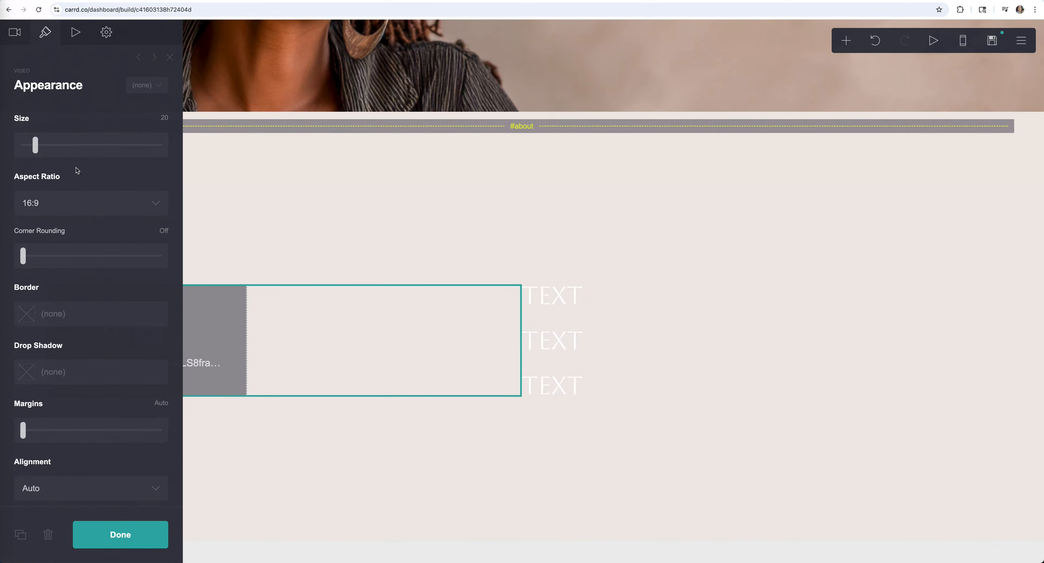
{"action": "left_click_drag", "start_coordinate": [36, 144], "coordinate": [54, 142]}
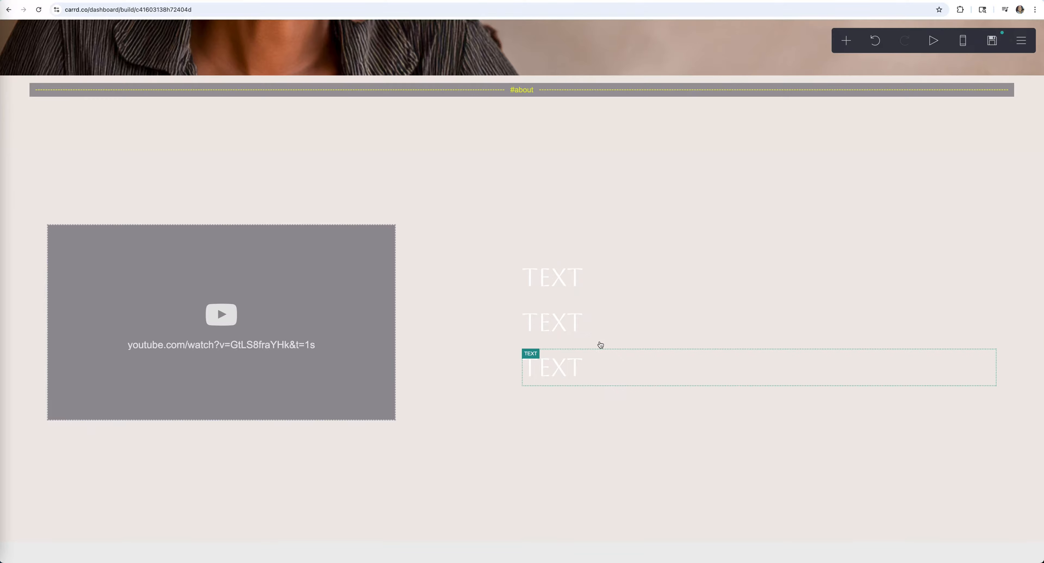
- Set the first heading to 'Hello There!' in a script font
{"action": "left_click", "coordinate": [596, 281]}
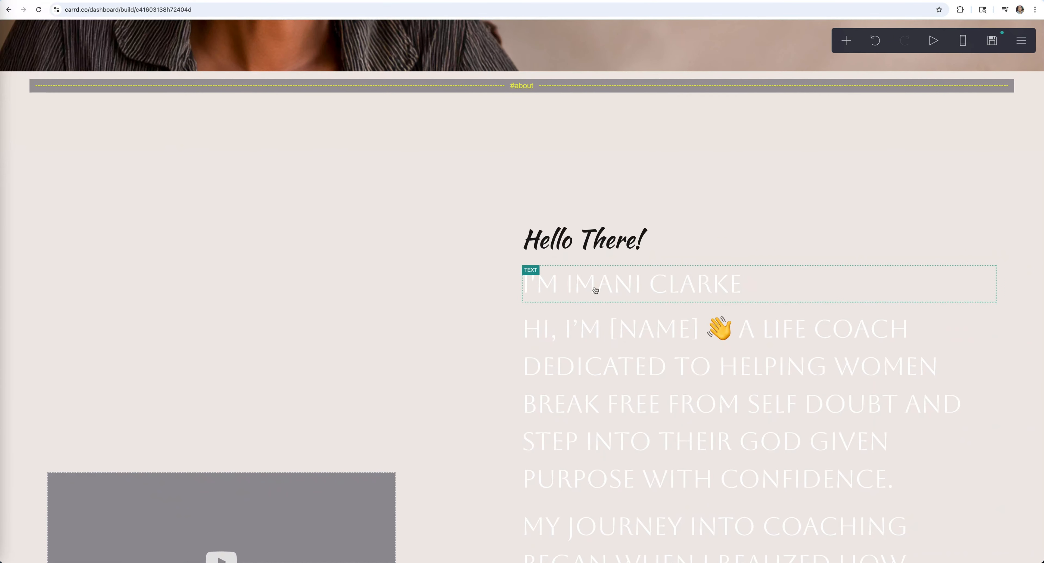
{"action": "left_click", "coordinate": [596, 290]}
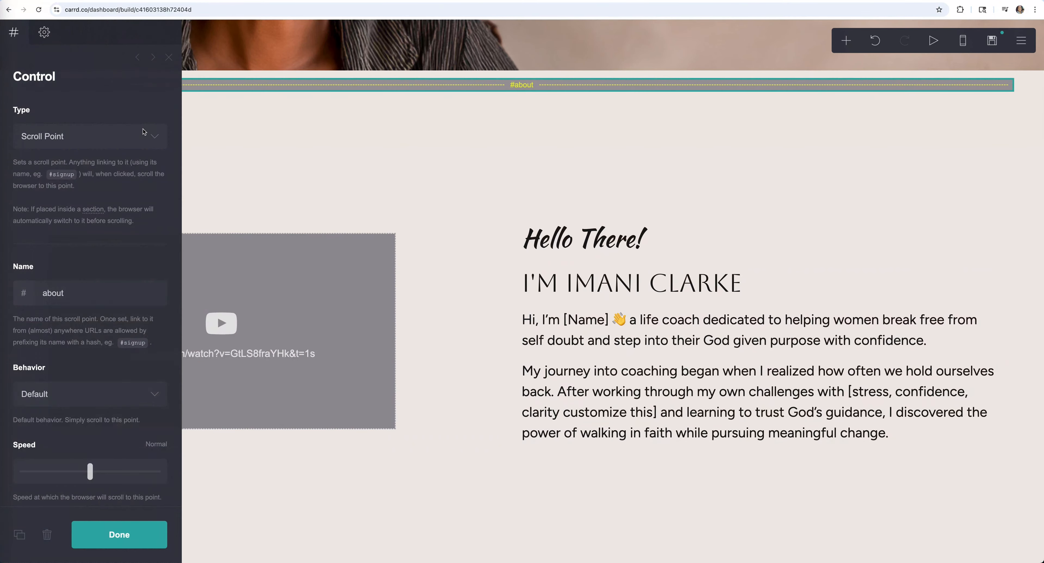
{"action": "left_click", "coordinate": [119, 535]}
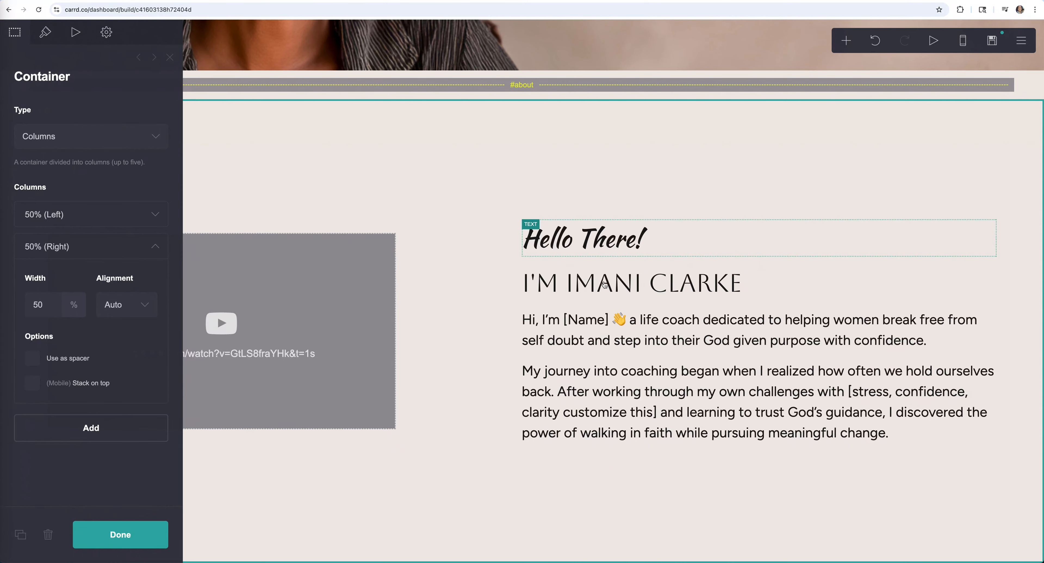
- Center the about section's right-column contents
{"action": "left_click", "coordinate": [138, 305]}
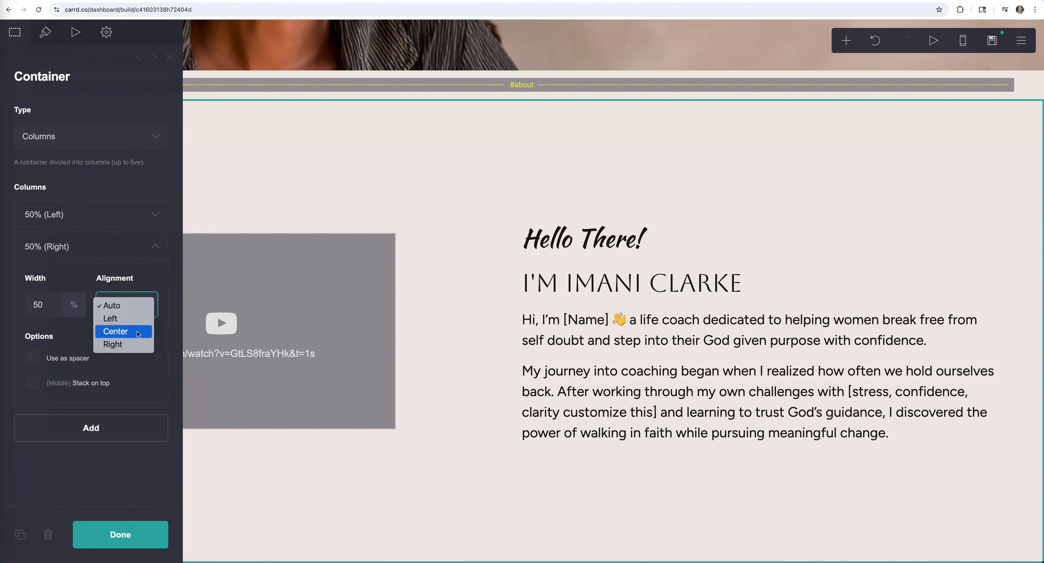
{"action": "left_click", "coordinate": [126, 337]}
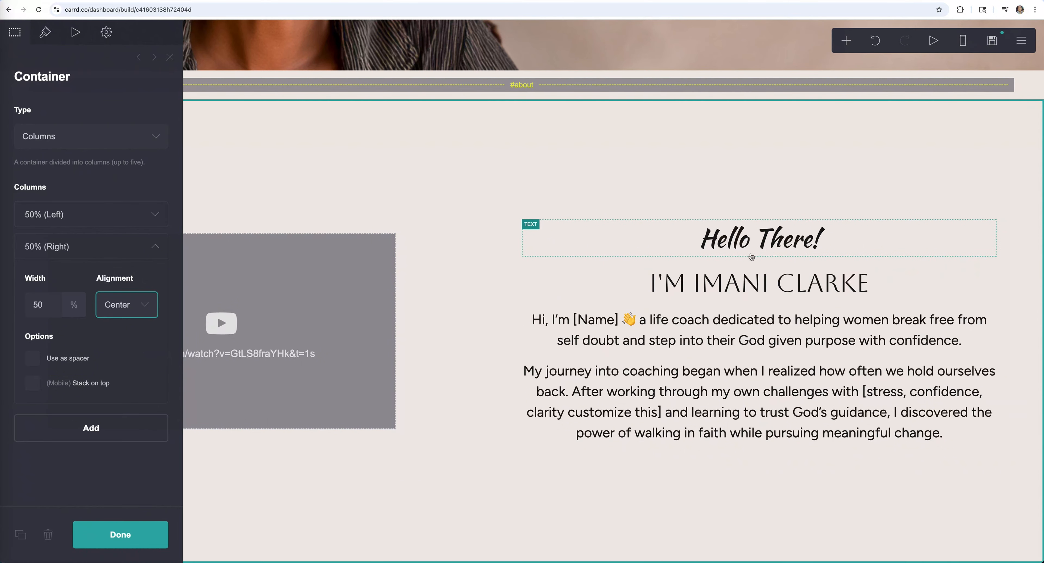
{"action": "key", "text": "Escape"}
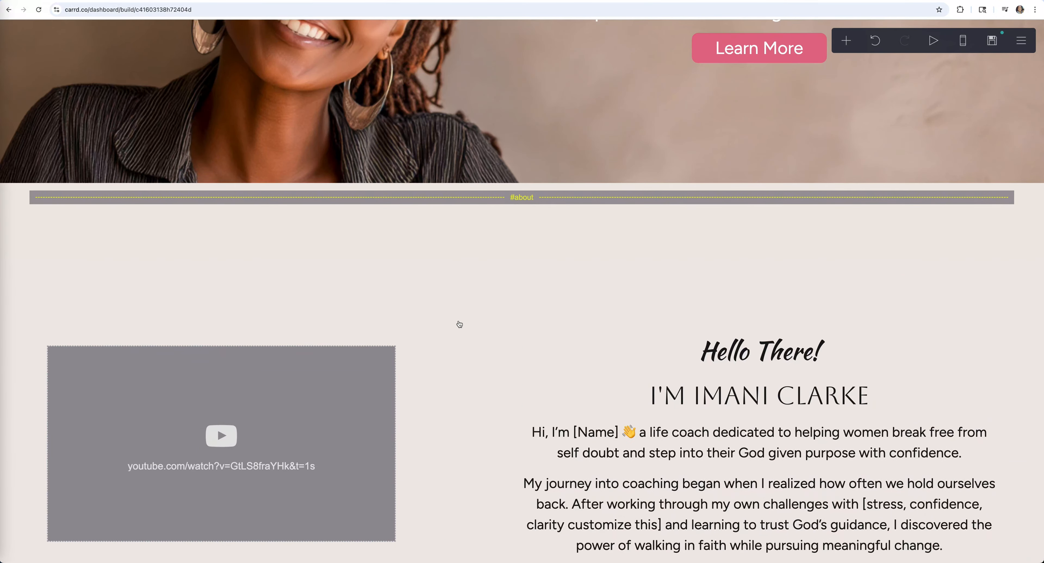
- Reduce the about container's vertical padding from 12 to about 2.25
{"action": "left_click", "coordinate": [396, 245]}
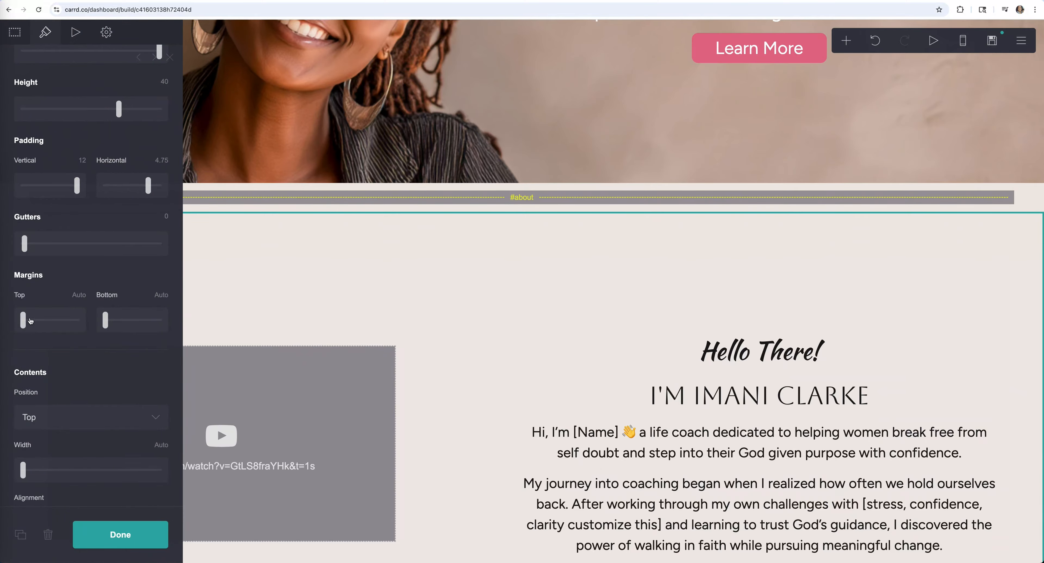
{"action": "mouse_move", "coordinate": [24, 320]}
{"action": "left_mouse_down"}
{"action": "mouse_move", "coordinate": [38, 319]}
{"action": "mouse_move", "coordinate": [12, 320]}
{"action": "left_mouse_up"}
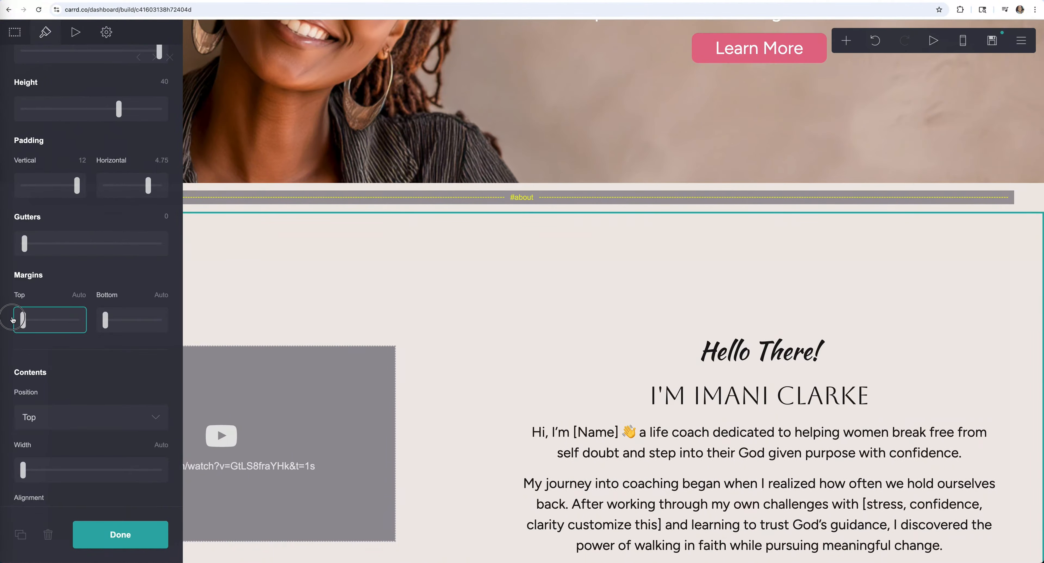
{"action": "scroll", "coordinate": [81, 289], "scroll_direction": "up", "scroll_amount": 1}
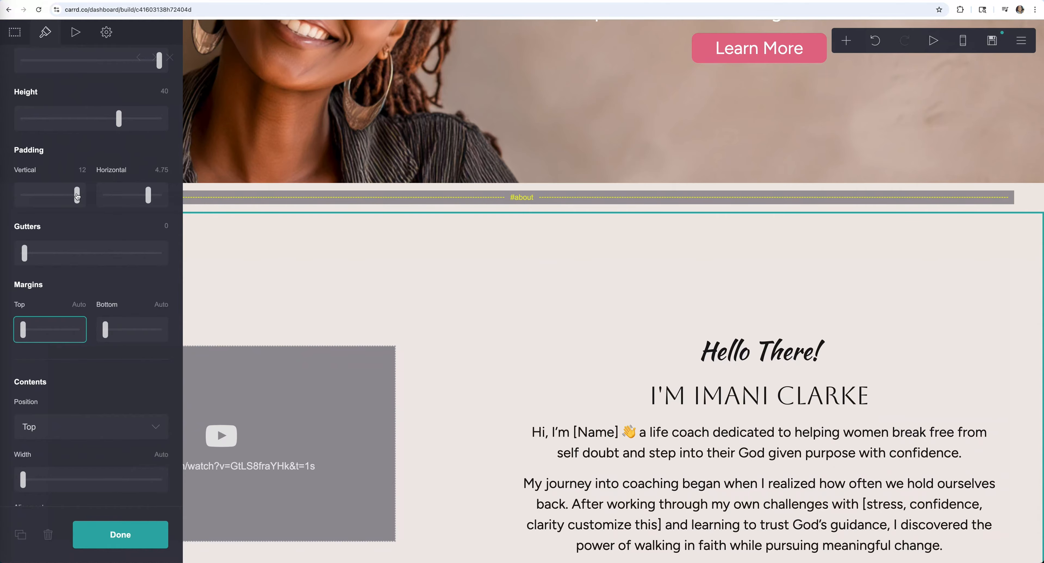
{"action": "left_click_drag", "start_coordinate": [77, 196], "coordinate": [33, 197]}
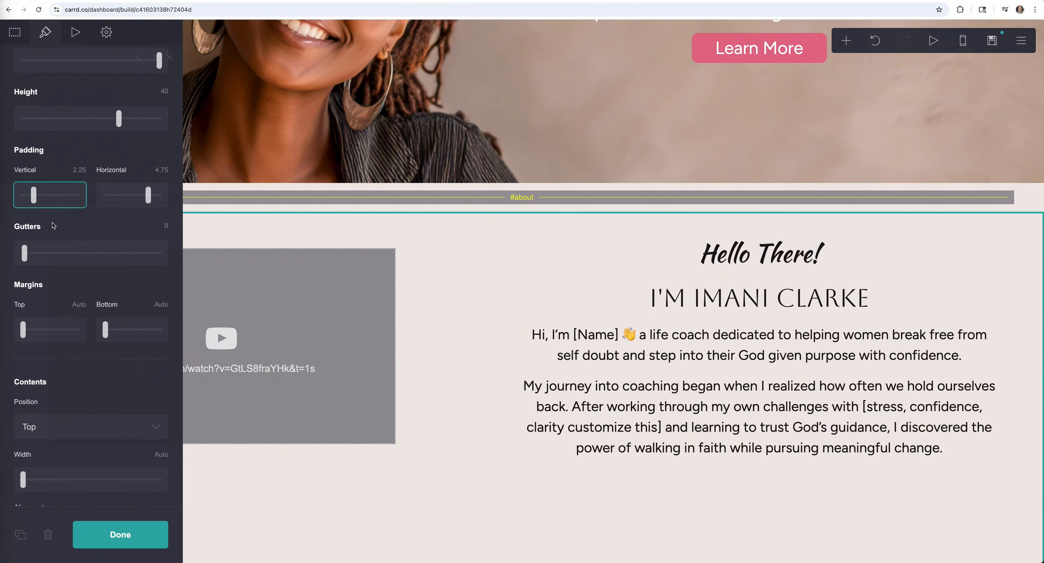
{"action": "left_click", "coordinate": [146, 534]}
{"action": "left_click", "coordinate": [352, 357]}
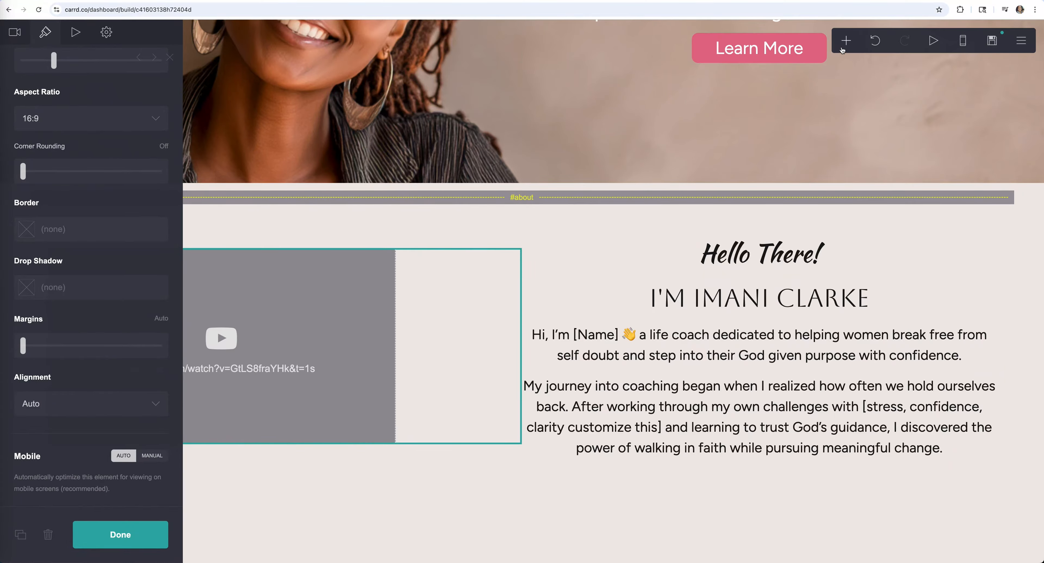
- Add a button below the video and paste a third paragraph about working with clients
{"action": "left_click", "coordinate": [846, 41]}
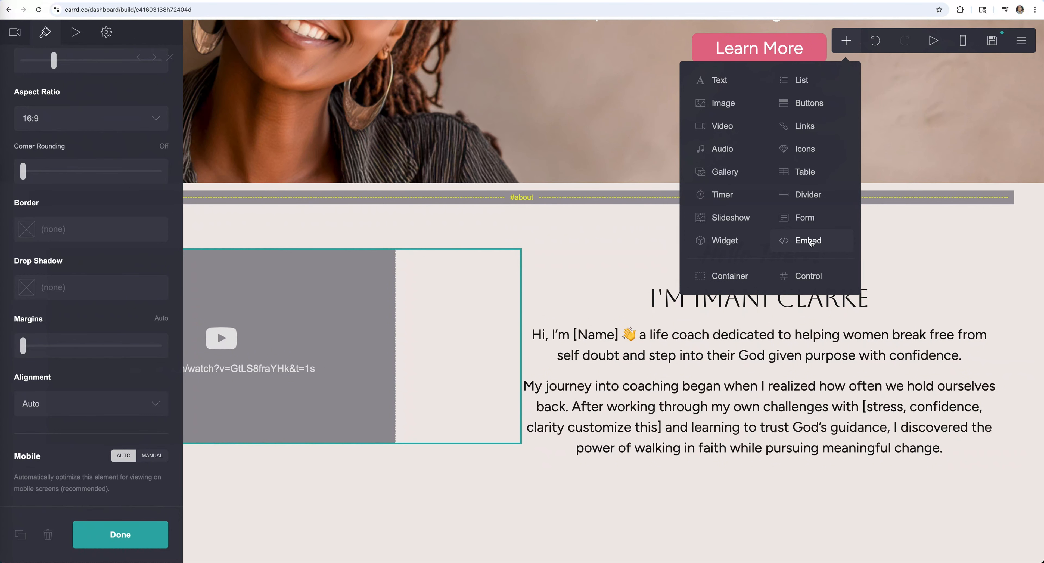
{"action": "left_click", "coordinate": [806, 104]}
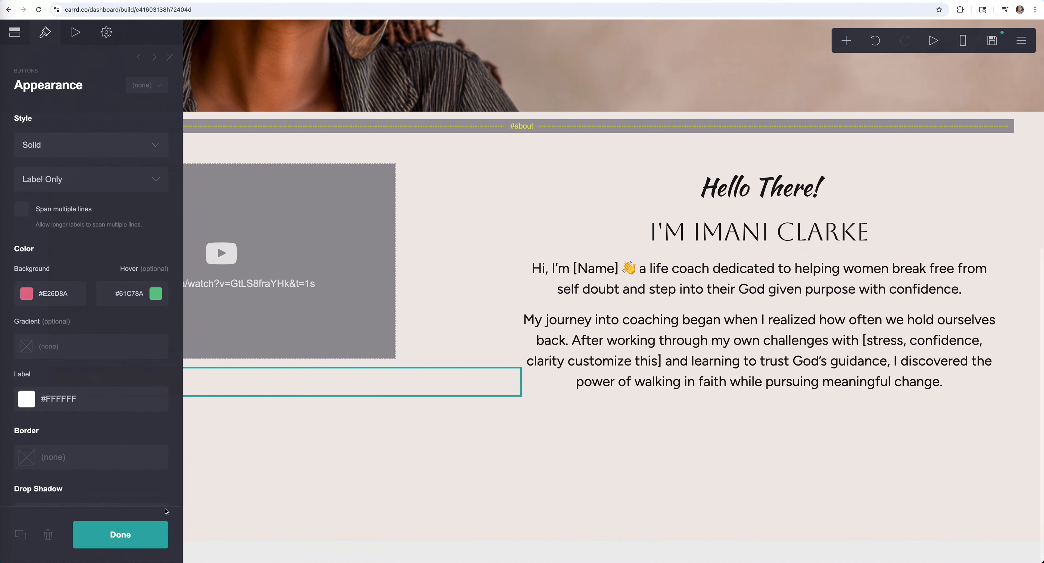
{"action": "left_click", "coordinate": [124, 535]}
{"action": "left_click", "coordinate": [657, 328]}
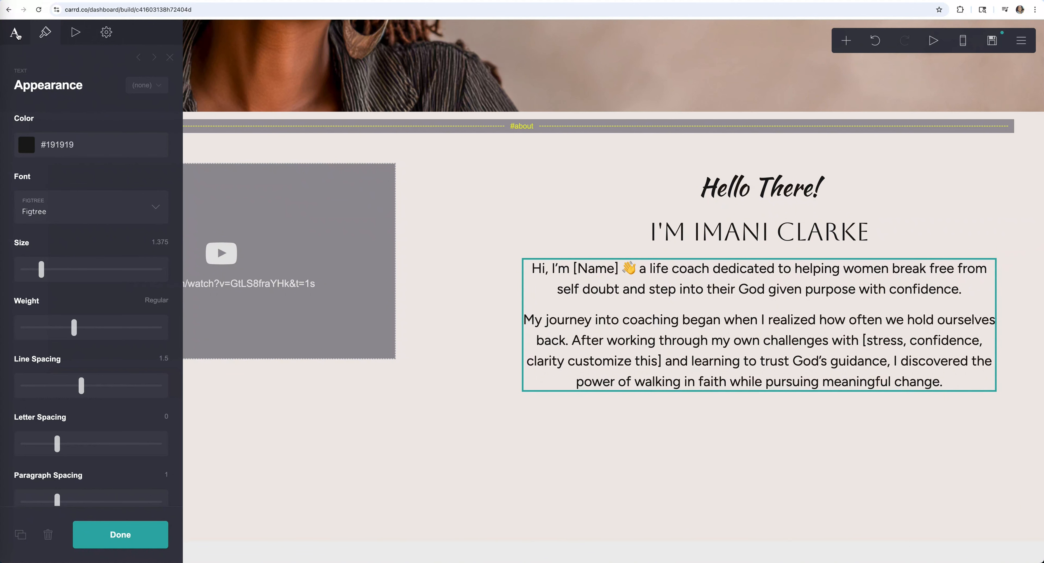
{"action": "left_click", "coordinate": [18, 36]}
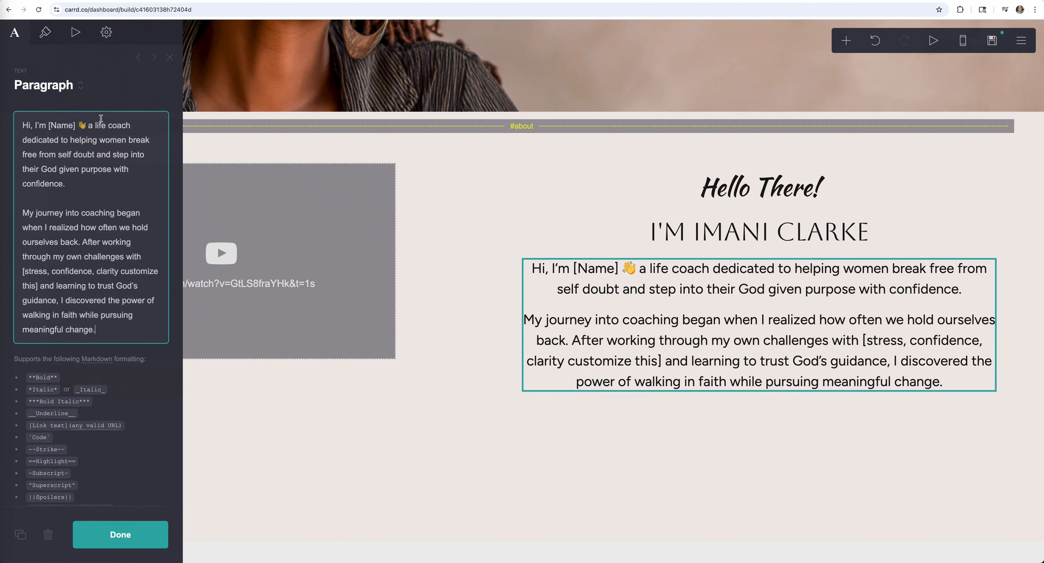
{"action": "scroll", "coordinate": [108, 276], "scroll_direction": "down", "scroll_amount": 3}
{"action": "left_click", "coordinate": [124, 231]}
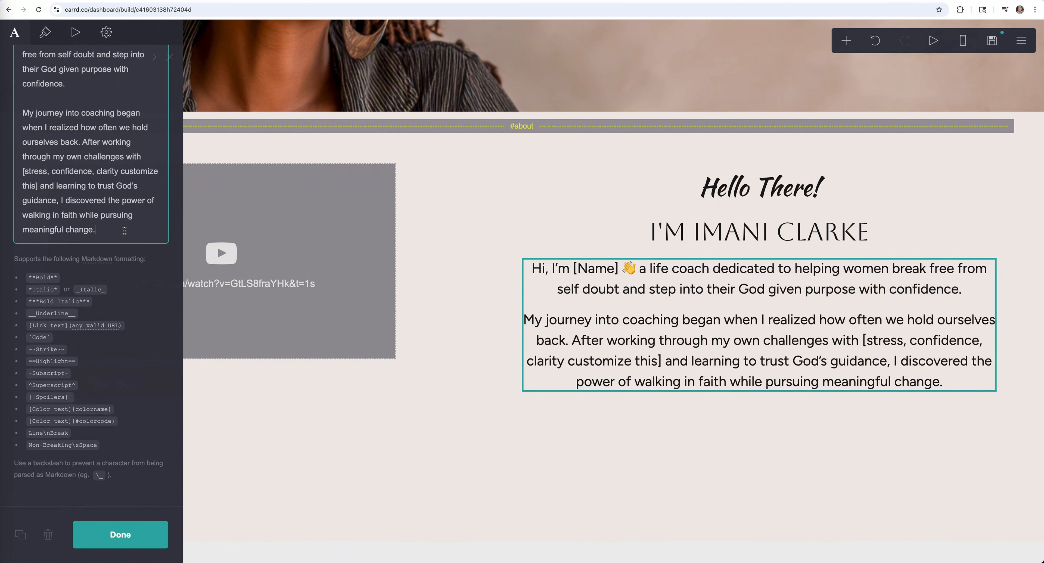
{"action": "key", "text": "Return"}
{"action": "key", "text": "Return"}
{"action": "type", "text": "Now, I work with clients who are ready to stop second guessing themselves, set clear, God aligned goals, and take intentional steps forward. Whether it’s building healthier habits, navigating big transitions, or simply finding more balance, I’m here to help you grow with confidence, clarity, and Christ at the center of your journey."}
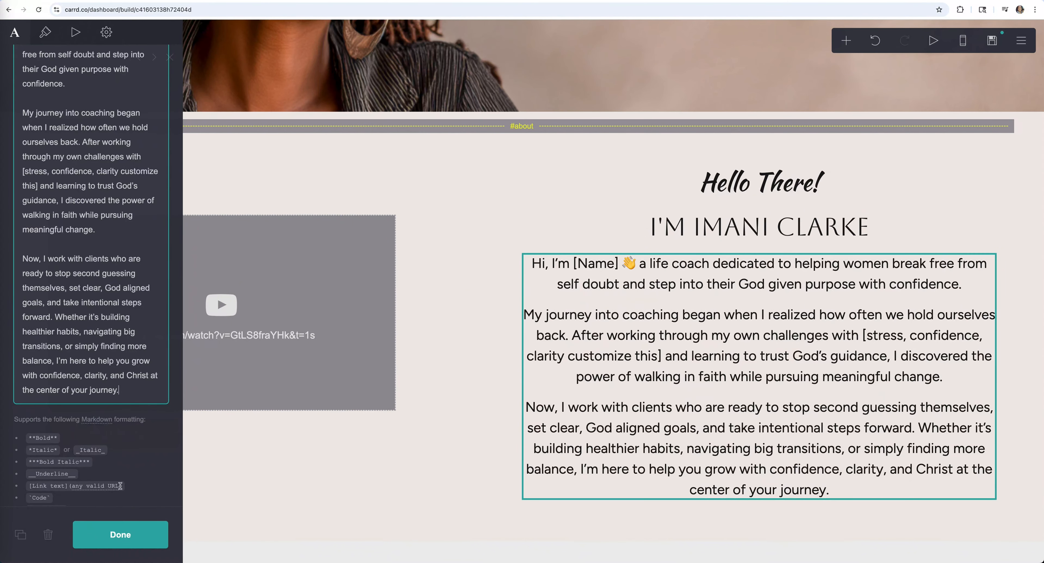
{"action": "left_click", "coordinate": [124, 534]}
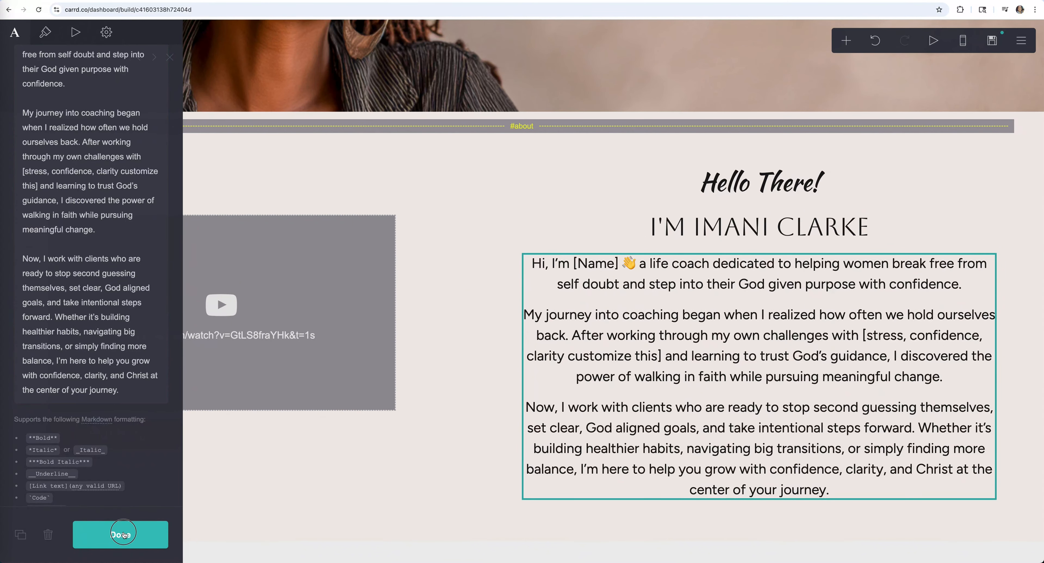
- Enlarge the video slightly and centre the new button in its row
{"action": "left_click", "coordinate": [380, 276]}
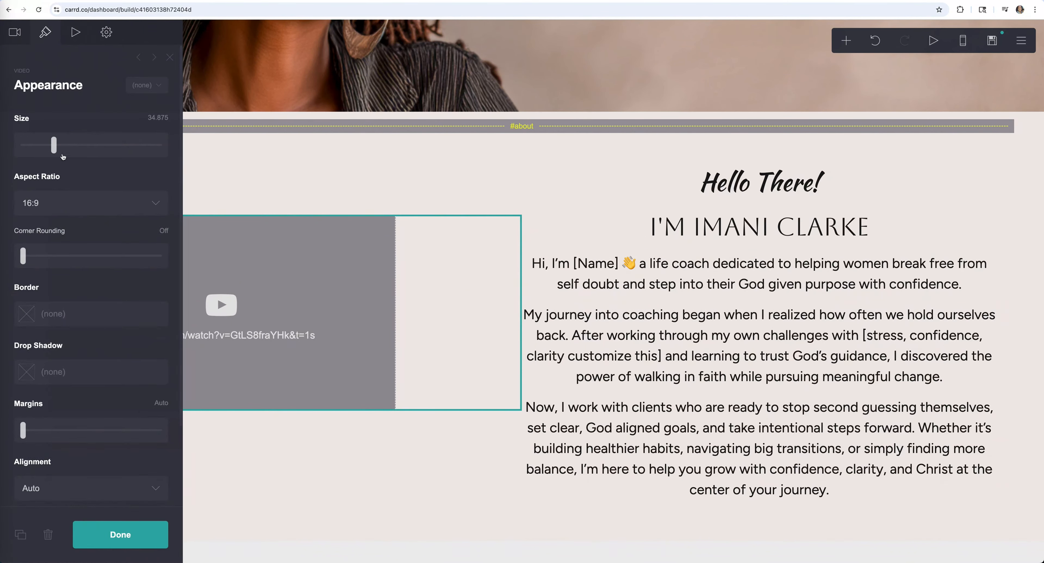
{"action": "left_click_drag", "start_coordinate": [54, 149], "coordinate": [60, 149]}
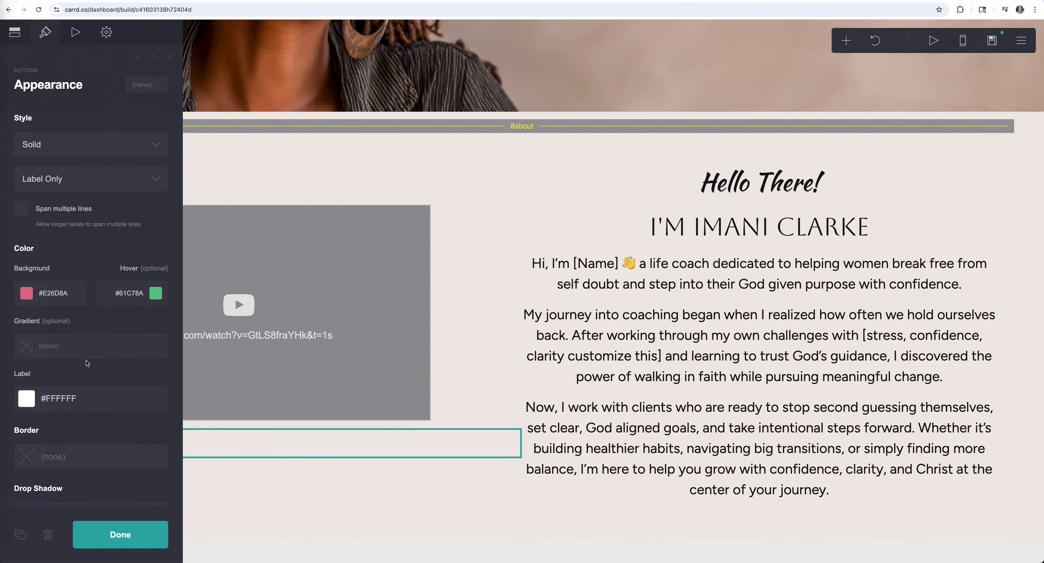
{"action": "scroll", "coordinate": [87, 361], "scroll_direction": "down", "scroll_amount": 3}
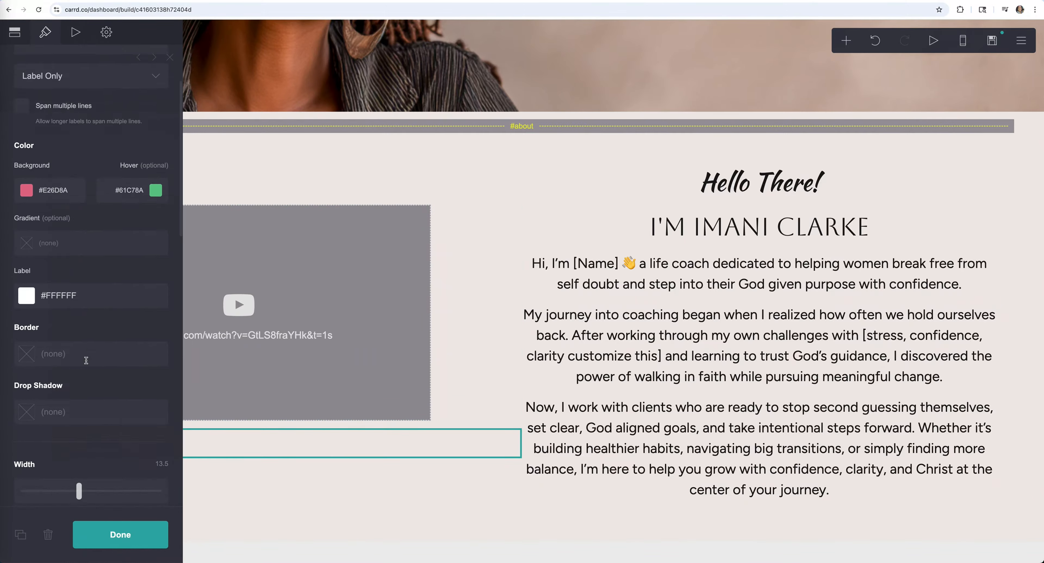
{"action": "scroll", "coordinate": [87, 361], "scroll_direction": "down", "scroll_amount": 3}
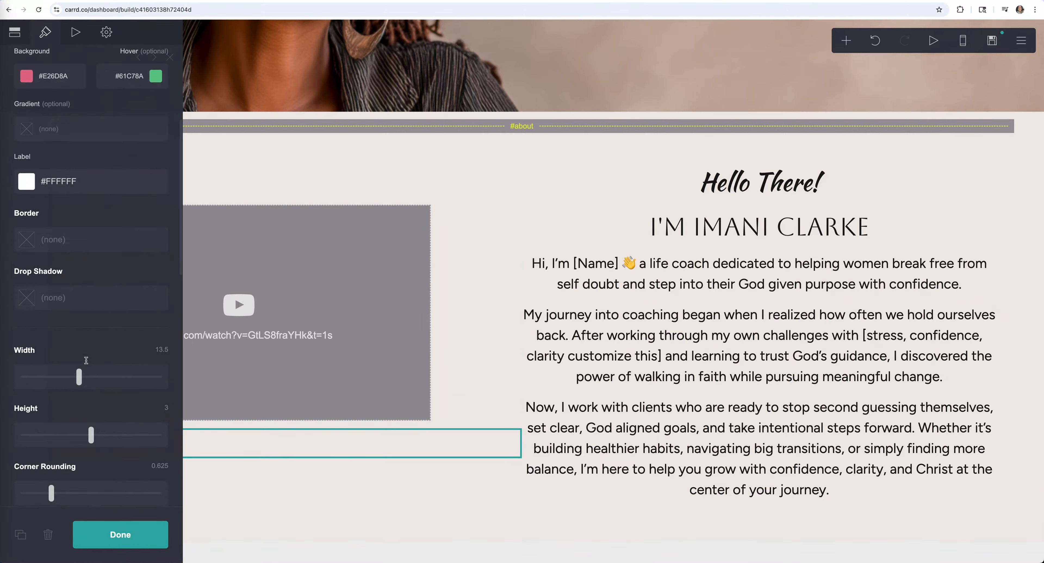
{"action": "scroll", "coordinate": [127, 399], "scroll_direction": "down", "scroll_amount": 10}
{"action": "left_click", "coordinate": [122, 398]}
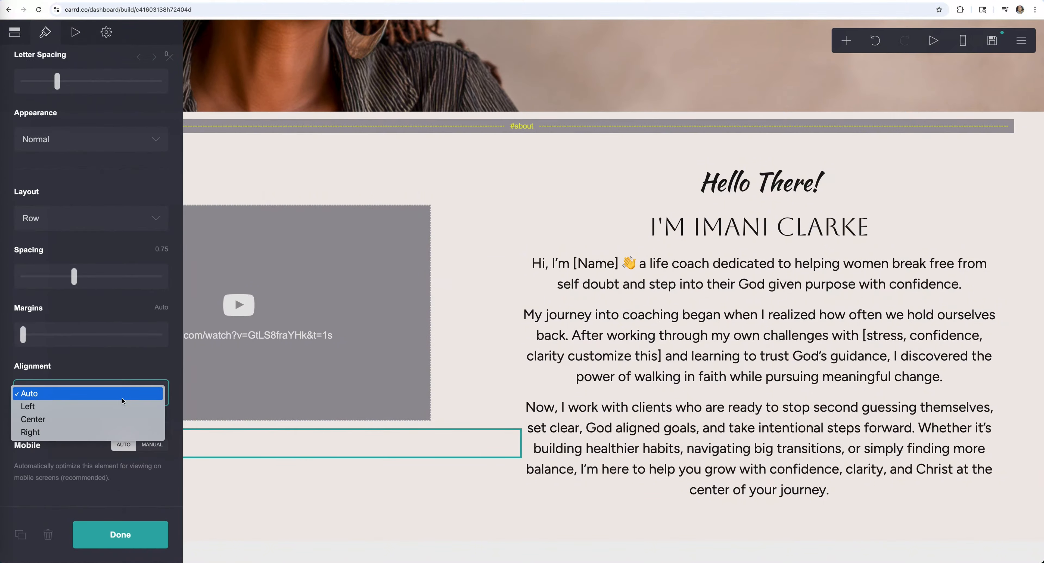
{"action": "left_click", "coordinate": [118, 416]}
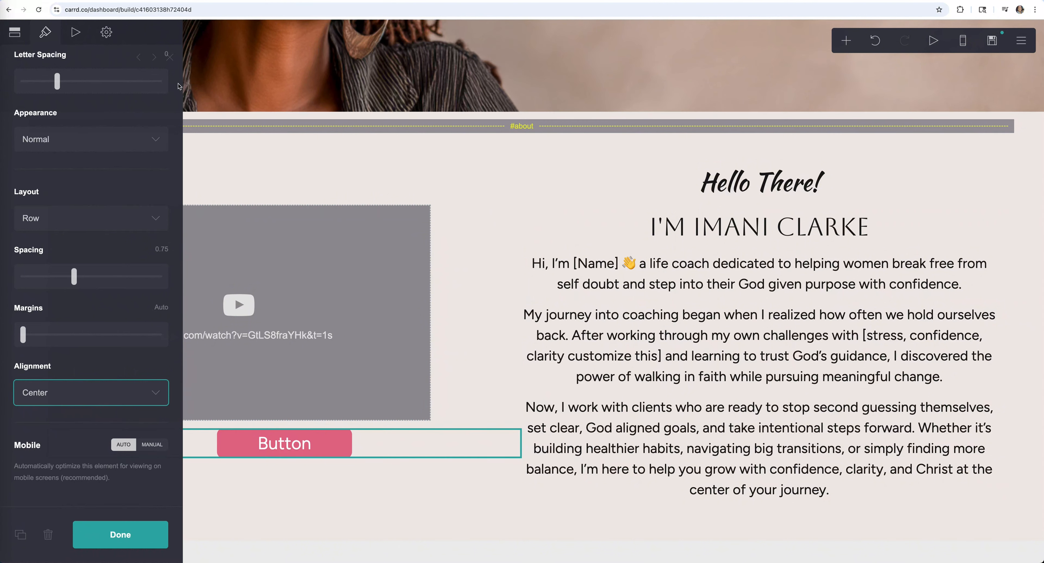
{"action": "left_click", "coordinate": [154, 58]}
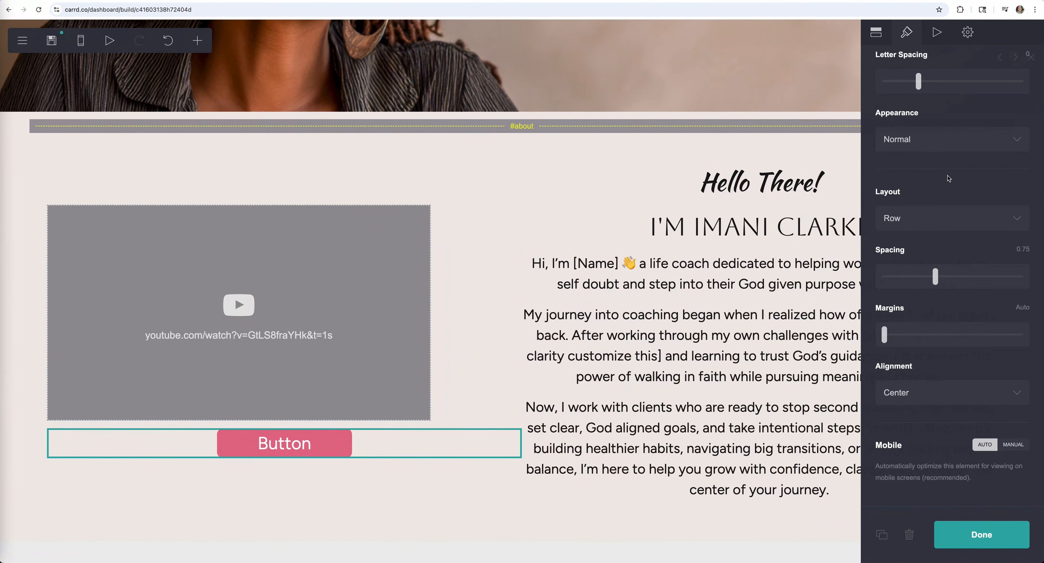
- Enlarge the video to 42.125 and widen the column gutters to 4.25
{"action": "left_click", "coordinate": [446, 258]}
{"action": "left_click_drag", "start_coordinate": [58, 146], "coordinate": [63, 147]}
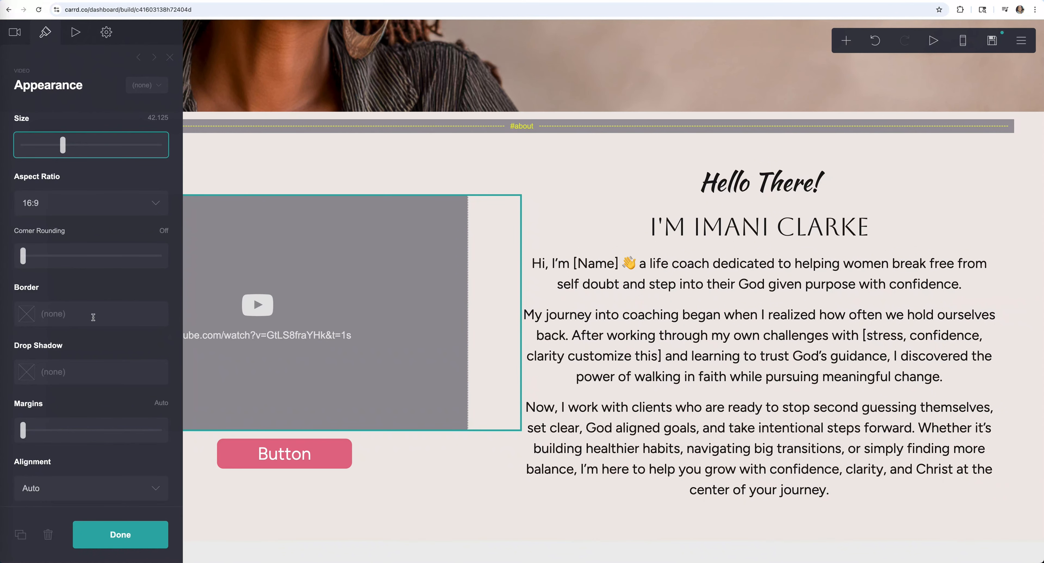
{"action": "left_click_drag", "start_coordinate": [50, 336], "coordinate": [72, 334]}
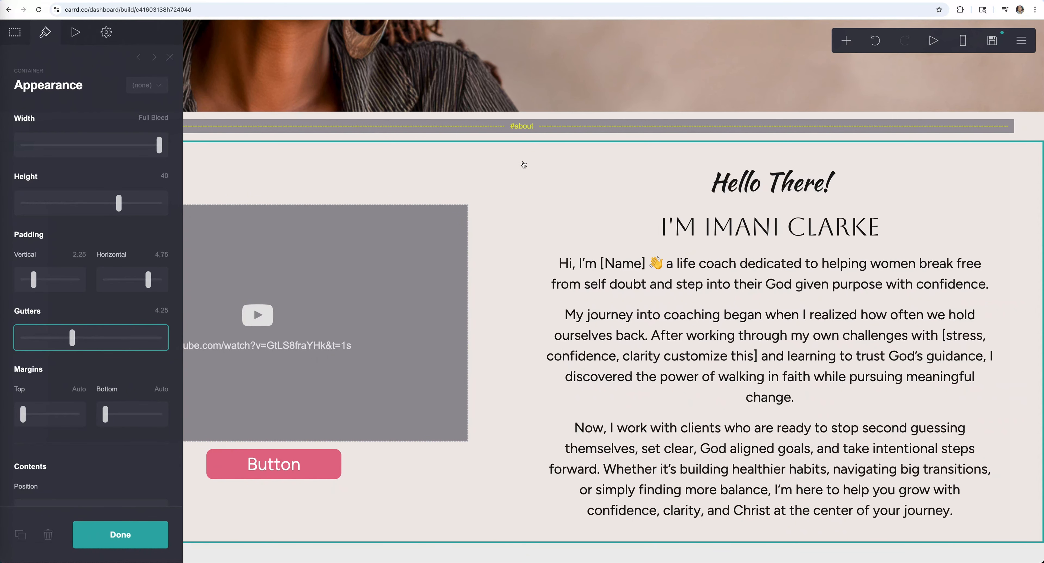
{"action": "left_click", "coordinate": [144, 536]}
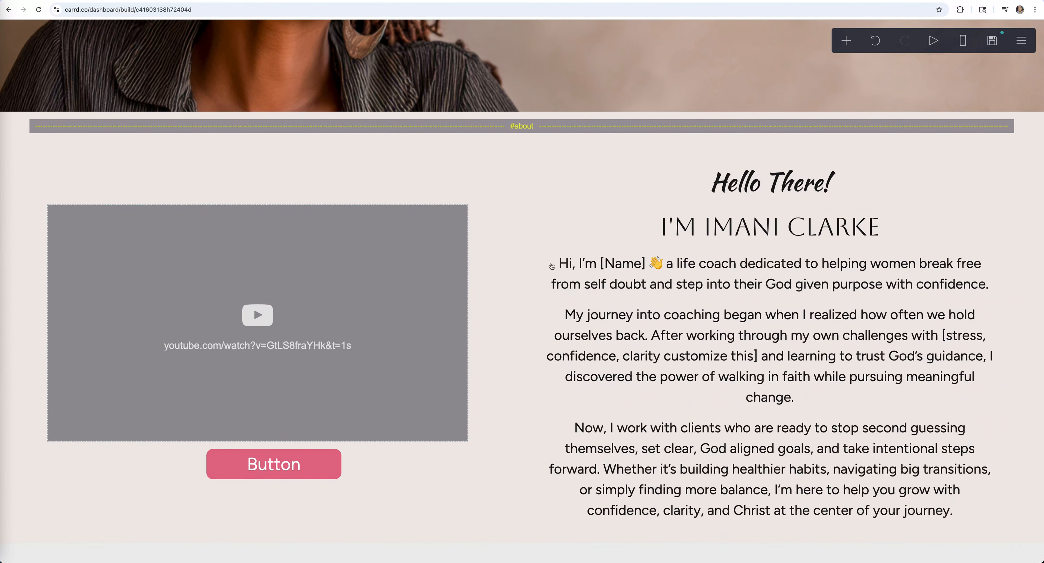
- Replace the button's placeholder label with 'Free Self Mastery Discovery Call'
{"action": "left_click", "coordinate": [273, 464]}
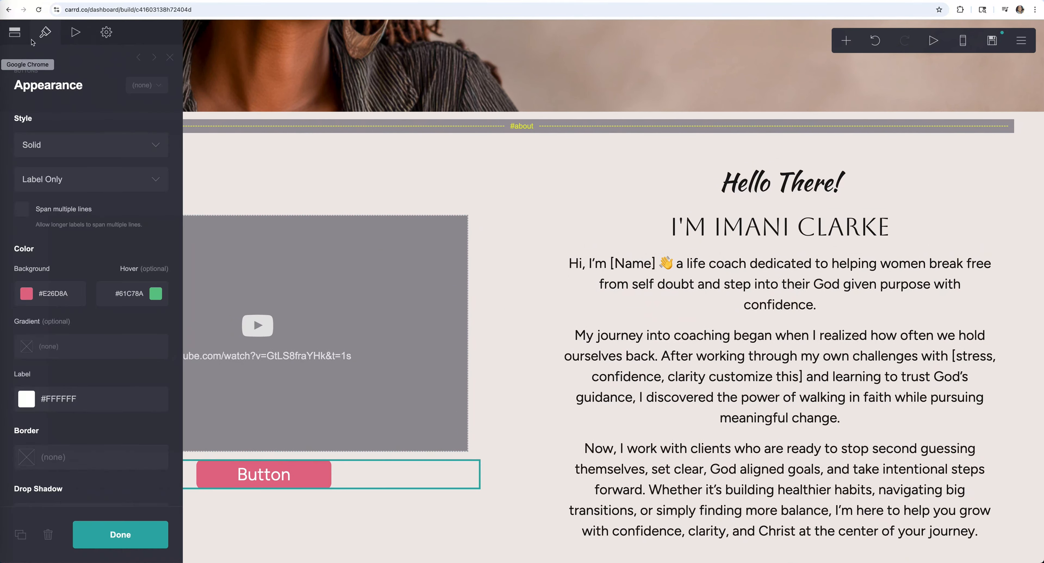
{"action": "left_click", "coordinate": [18, 35]}
{"action": "left_click", "coordinate": [79, 176]}
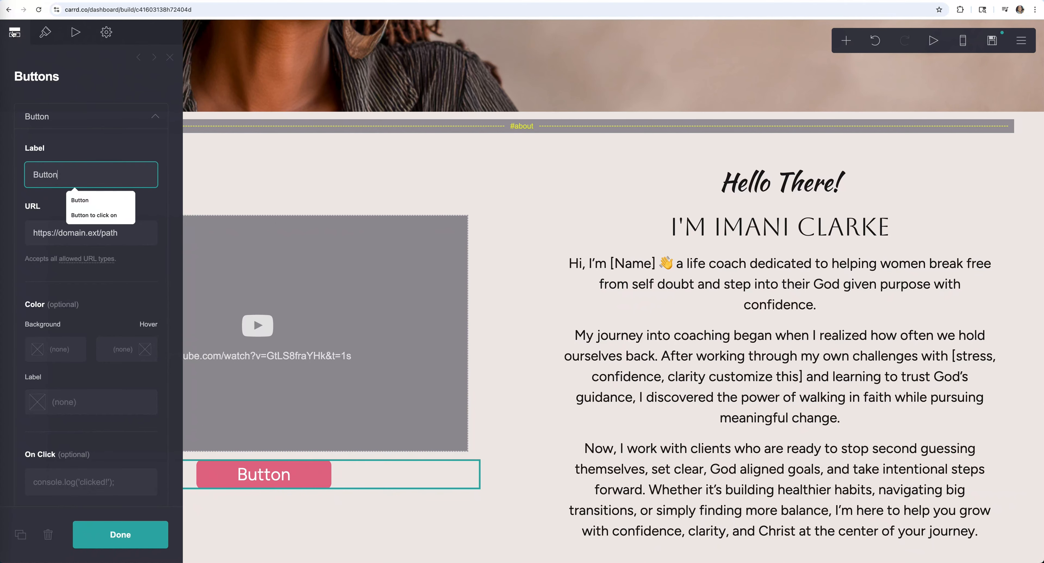
{"action": "left_click_drag", "start_coordinate": [80, 175], "coordinate": [19, 175]}
{"action": "type", "text": "Free Self Mastery Discovery Call"}
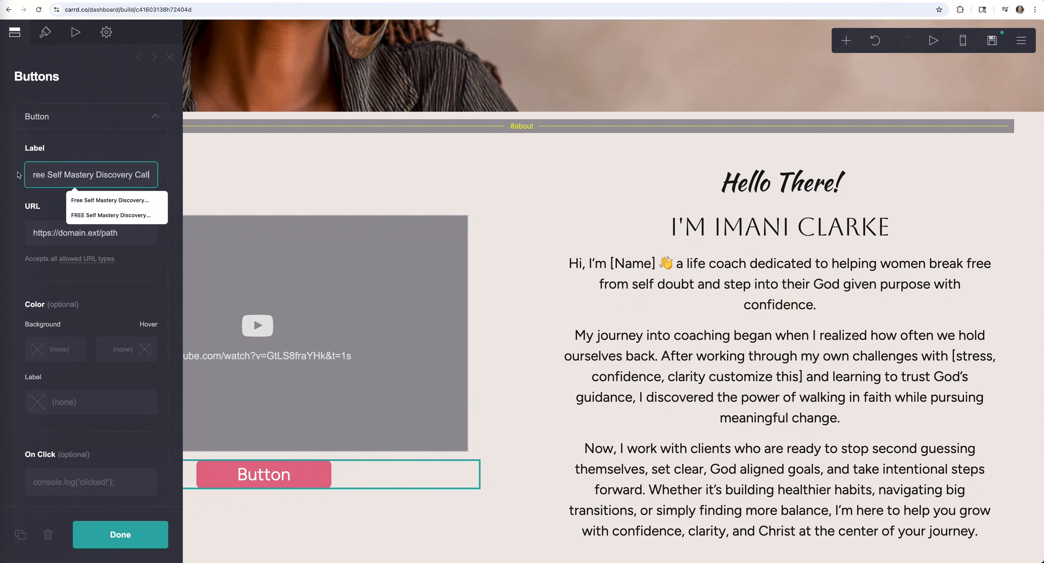
- Widen the button to about 29.375 and raise its height to 3.5
{"action": "scroll", "coordinate": [92, 151], "scroll_direction": "down", "scroll_amount": 7}
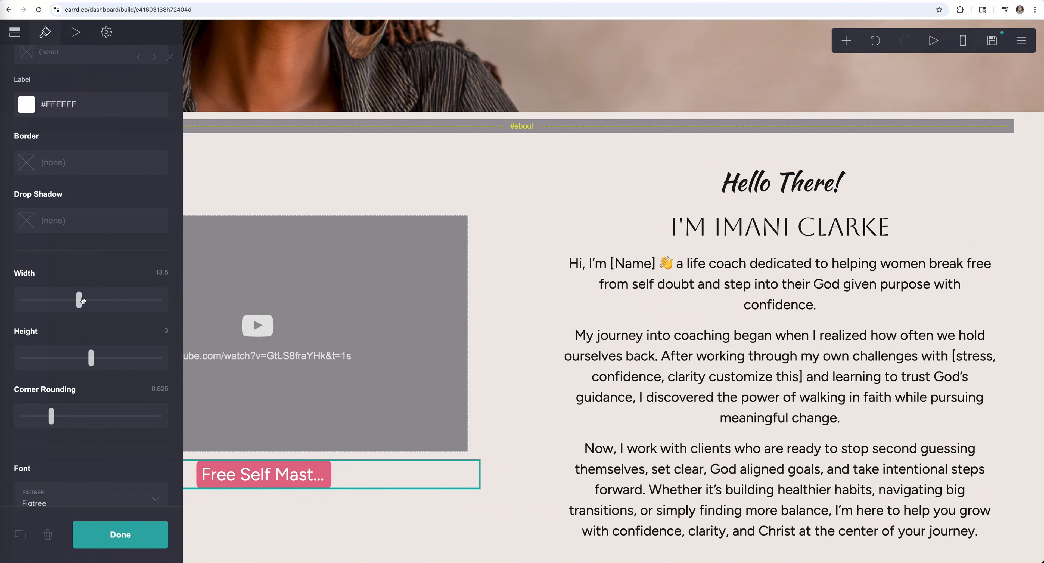
{"action": "left_click_drag", "start_coordinate": [81, 300], "coordinate": [156, 300]}
{"action": "left_click_drag", "start_coordinate": [91, 356], "coordinate": [108, 357]}
{"action": "scroll", "coordinate": [85, 111], "scroll_direction": "up", "scroll_amount": 8}
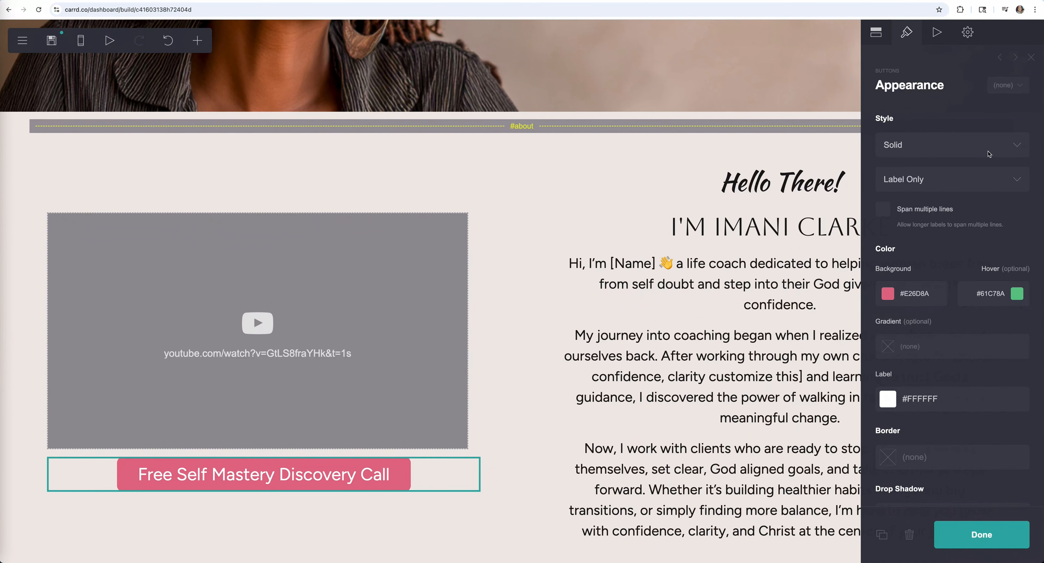
- Switch the button to a Label + Icon layout with the TidyCal icon after the label
{"action": "left_click", "coordinate": [987, 182]}
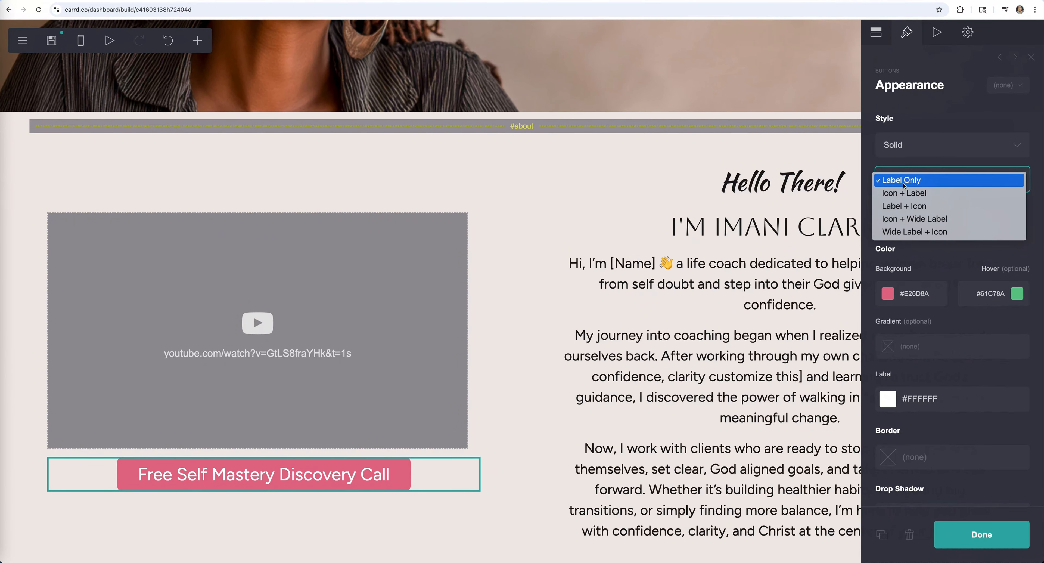
{"action": "left_click", "coordinate": [909, 208]}
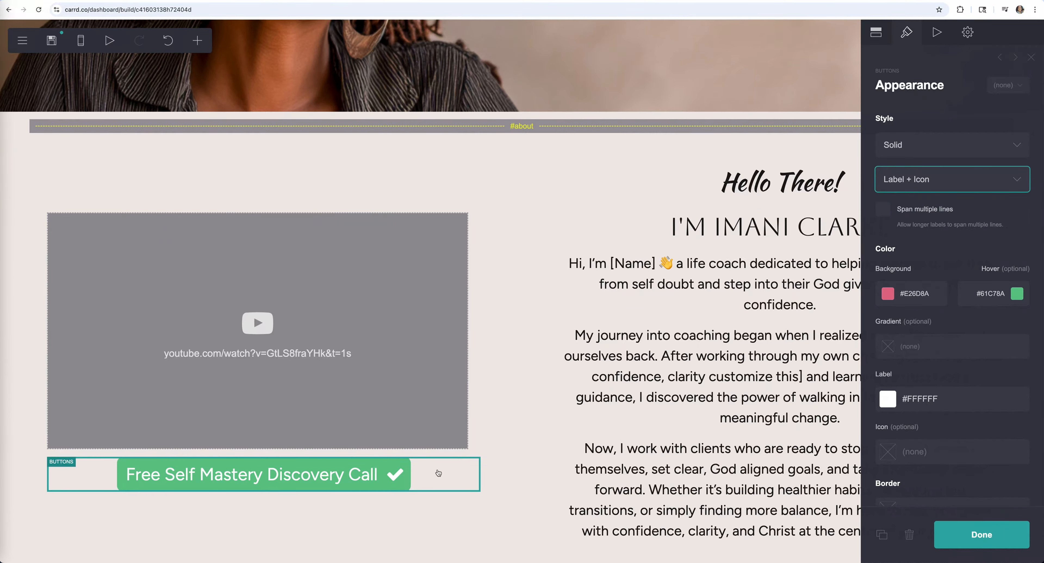
{"action": "left_click", "coordinate": [878, 34]}
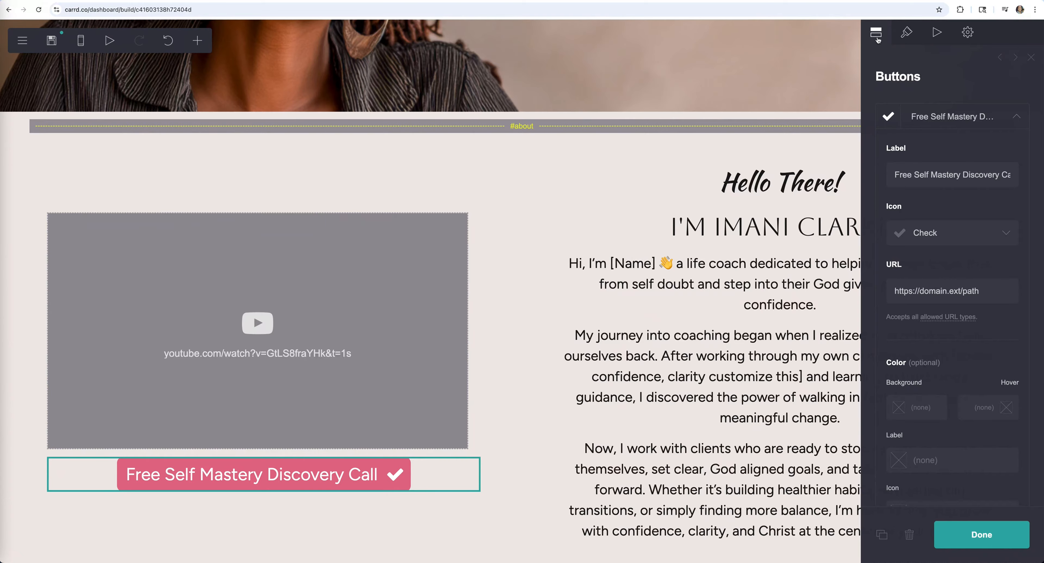
{"action": "left_click", "coordinate": [1007, 234]}
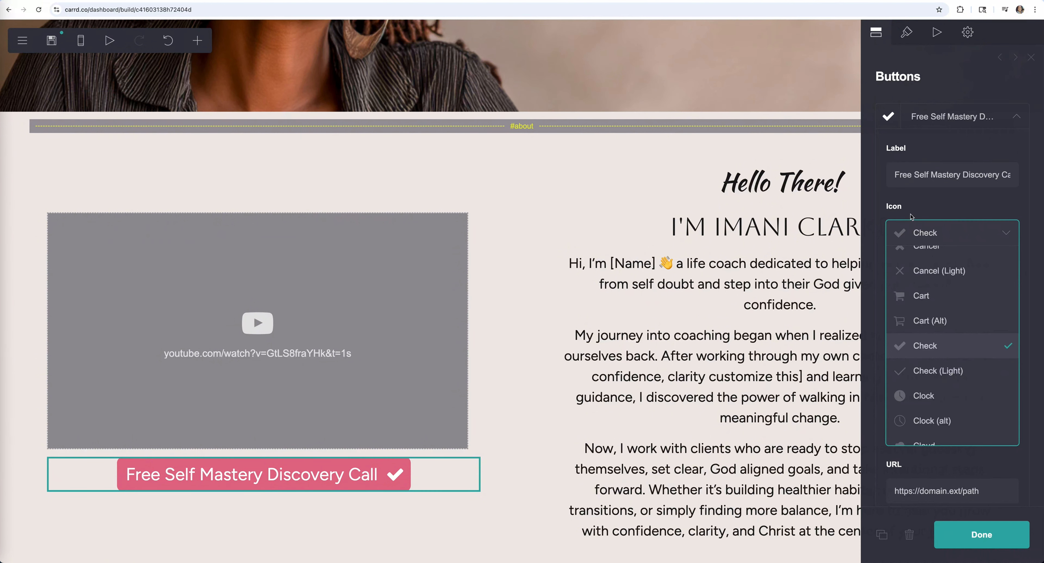
{"action": "scroll", "coordinate": [949, 335], "scroll_direction": "down", "scroll_amount": 10}
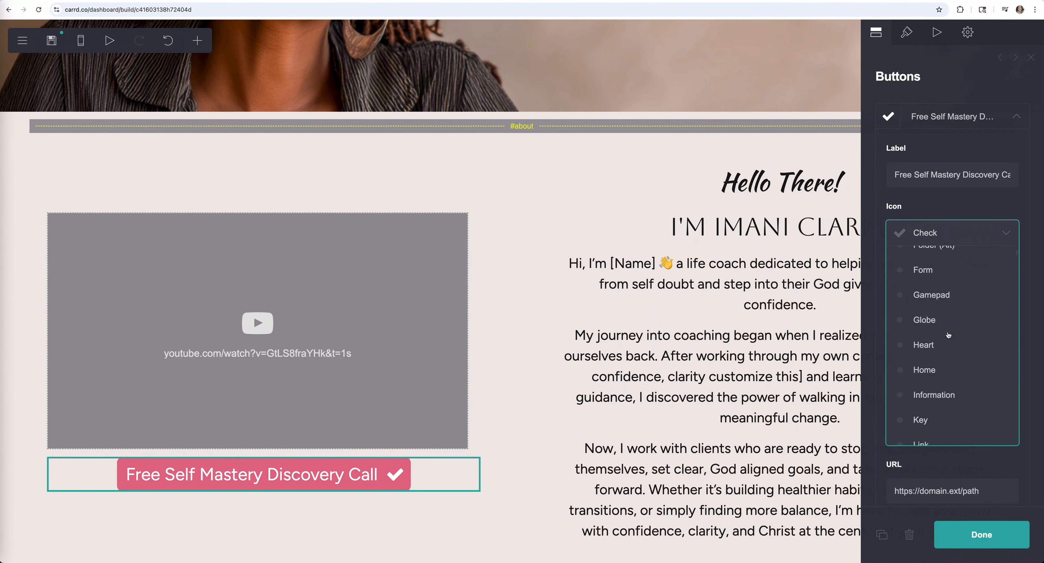
{"action": "scroll", "coordinate": [949, 335], "scroll_direction": "down", "scroll_amount": 20}
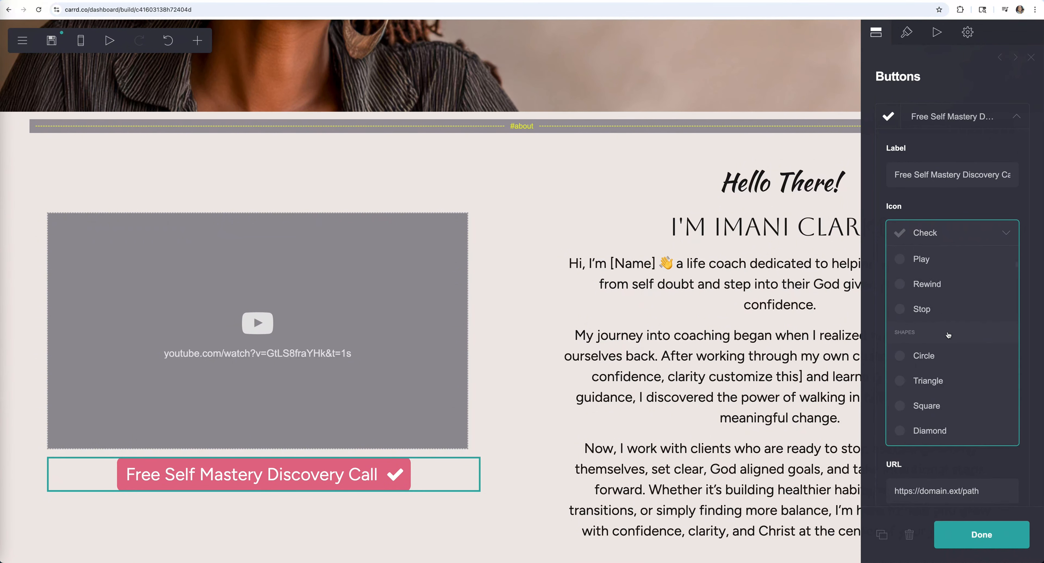
{"action": "scroll", "coordinate": [949, 335], "scroll_direction": "down", "scroll_amount": 20}
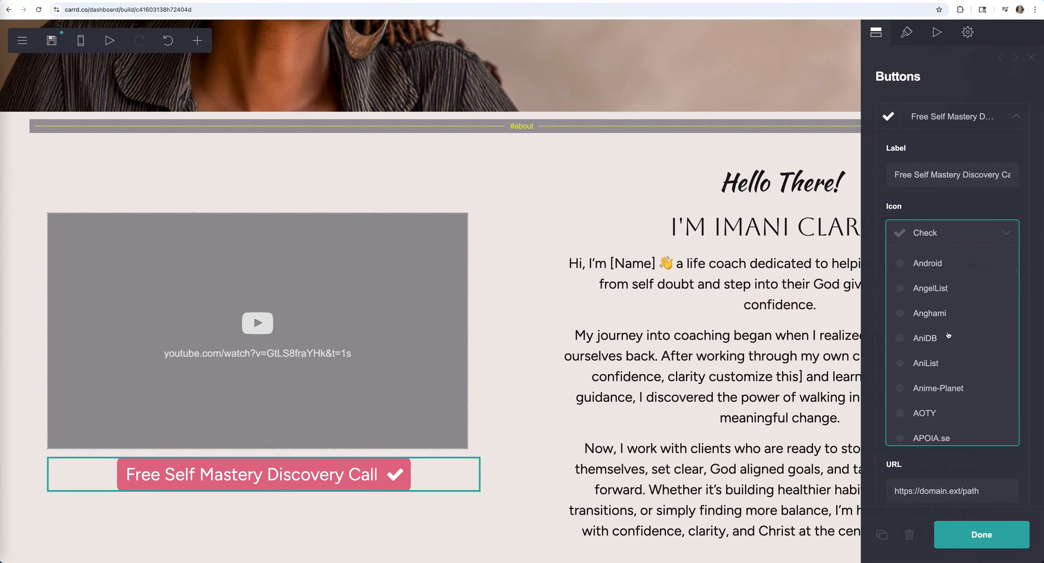
{"action": "scroll", "coordinate": [948, 336], "scroll_direction": "down", "scroll_amount": 15}
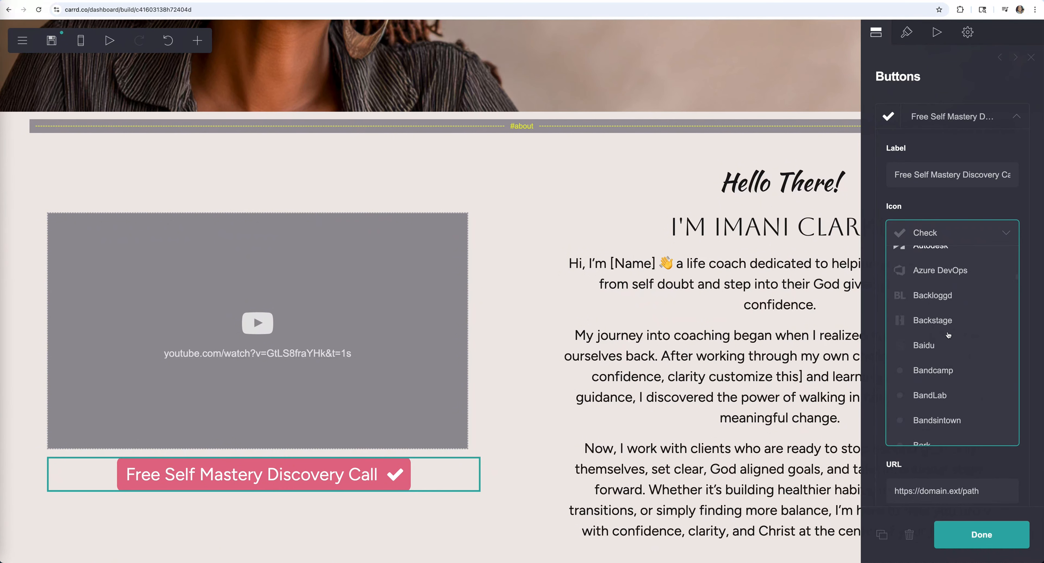
{"action": "scroll", "coordinate": [949, 335], "scroll_direction": "down", "scroll_amount": 10}
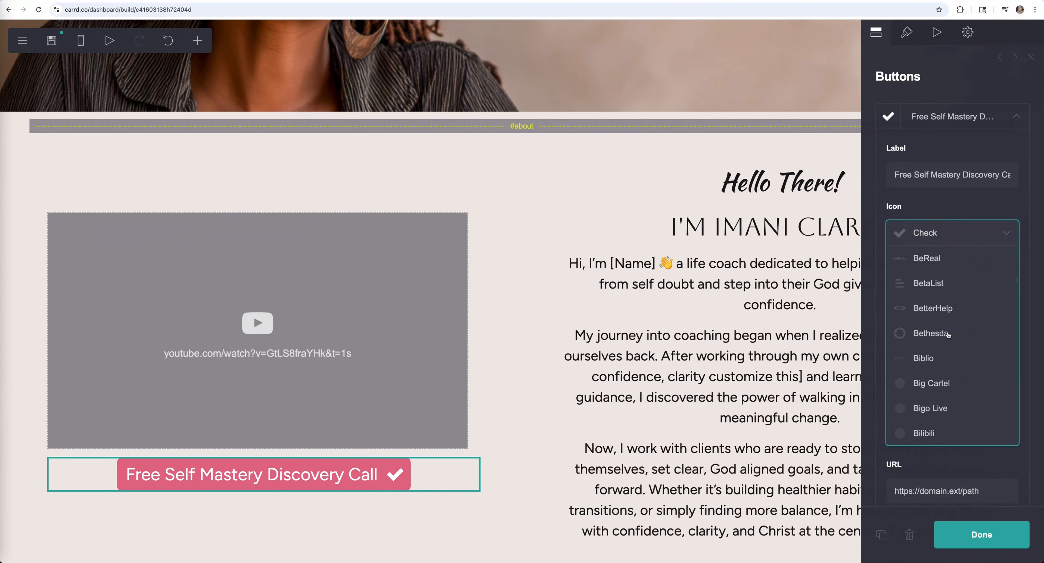
{"action": "scroll", "coordinate": [948, 335], "scroll_direction": "down", "scroll_amount": 20}
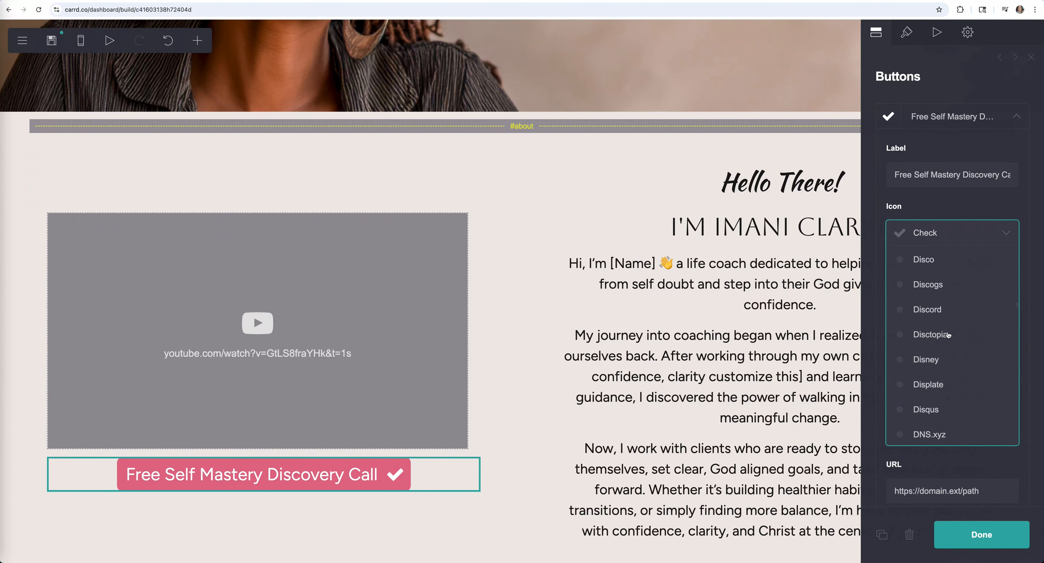
{"action": "scroll", "coordinate": [949, 336], "scroll_direction": "down", "scroll_amount": 20}
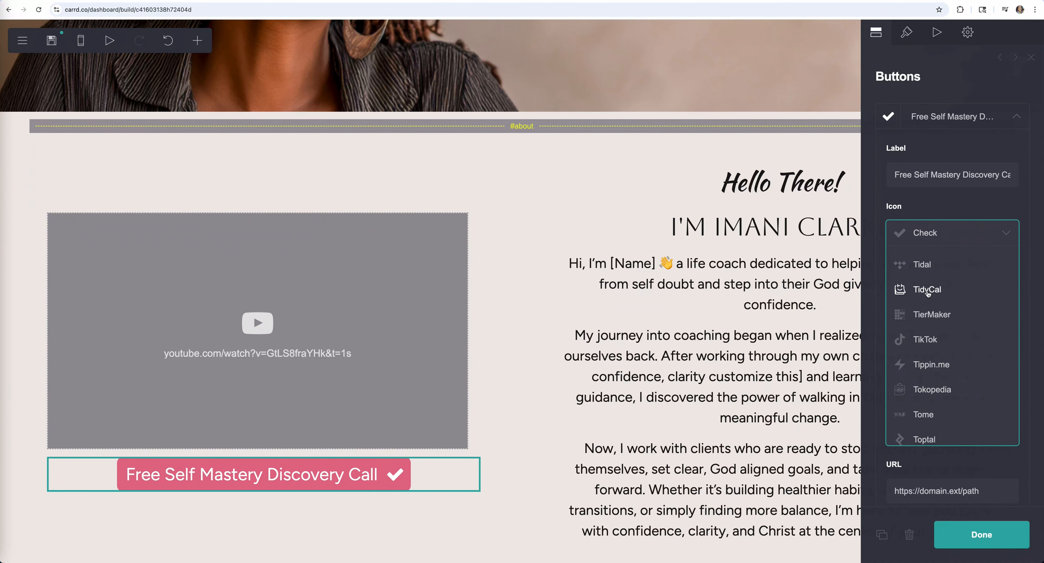
{"action": "left_click", "coordinate": [928, 291]}
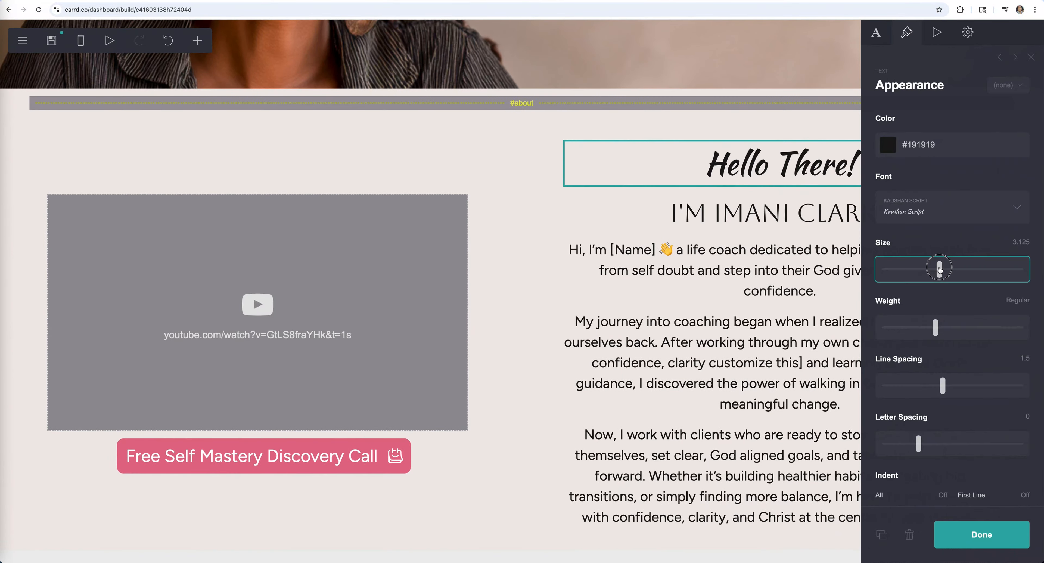
- Enlarge the name heading text and set the Hello There! heading's margins to 0
{"action": "left_click", "coordinate": [982, 535]}
{"action": "left_click", "coordinate": [780, 213]}
{"action": "left_click_drag", "start_coordinate": [65, 269], "coordinate": [69, 269]}
{"action": "left_click", "coordinate": [780, 164]}
{"action": "scroll", "coordinate": [105, 346], "scroll_direction": "down", "scroll_amount": 5}
{"action": "left_click_drag", "start_coordinate": [33, 429], "coordinate": [23, 426]}
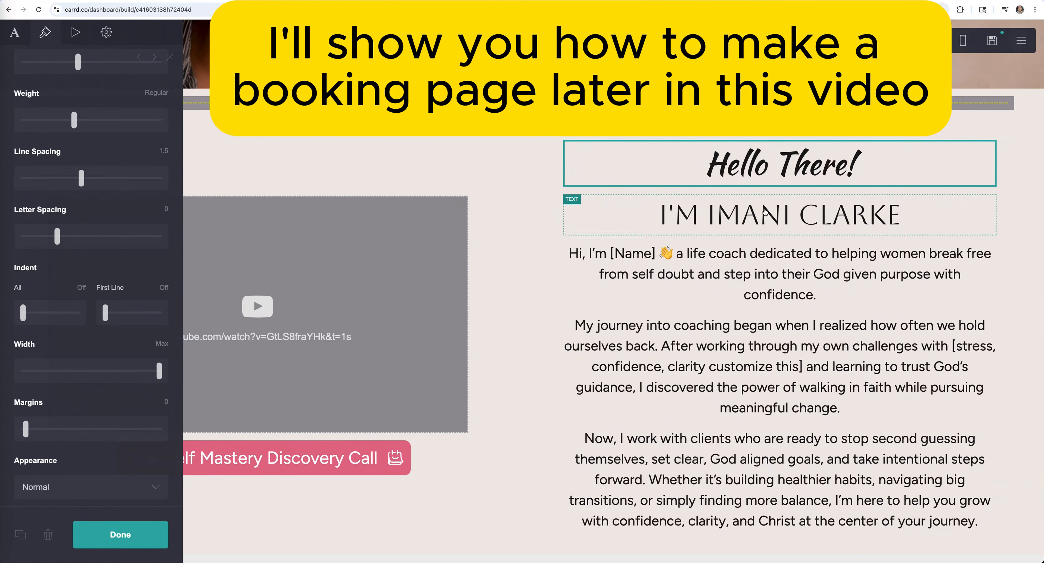
- Shrink the about paragraph's text and reduce the gap between the two columns
{"action": "left_click", "coordinate": [762, 280]}
{"action": "left_click_drag", "start_coordinate": [43, 268], "coordinate": [35, 269]}
{"action": "left_click", "coordinate": [478, 158]}
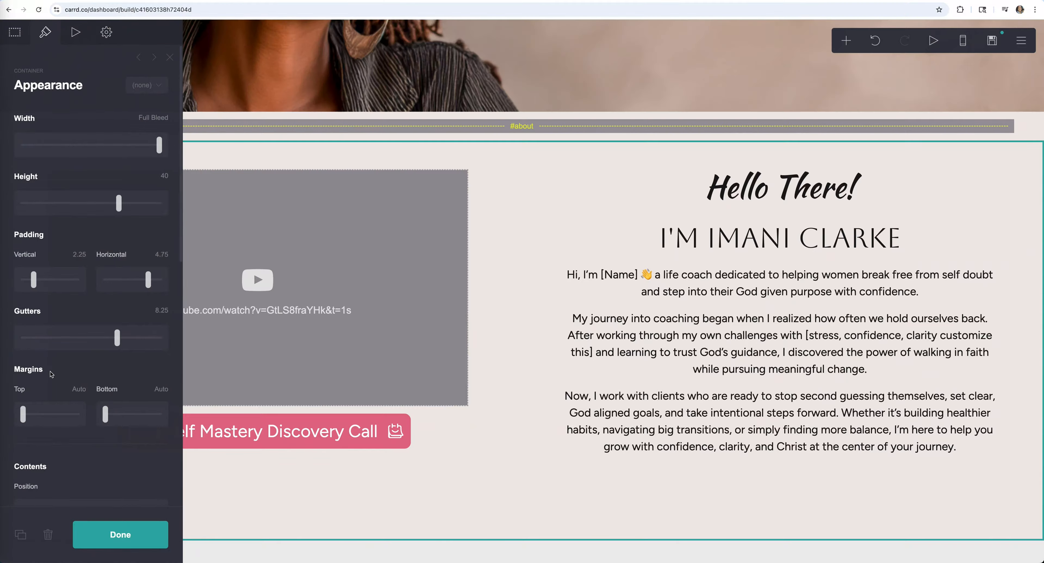
{"action": "left_click_drag", "start_coordinate": [118, 338], "coordinate": [158, 337]}
{"action": "left_click", "coordinate": [121, 535]}
{"action": "left_click", "coordinate": [518, 344]}
{"action": "left_click", "coordinate": [120, 535]}
{"action": "left_click", "coordinate": [357, 431]}
- Adjust the discovery call button's appearance and increase spacing between the about paragraphs
{"action": "left_click", "coordinate": [15, 32]}
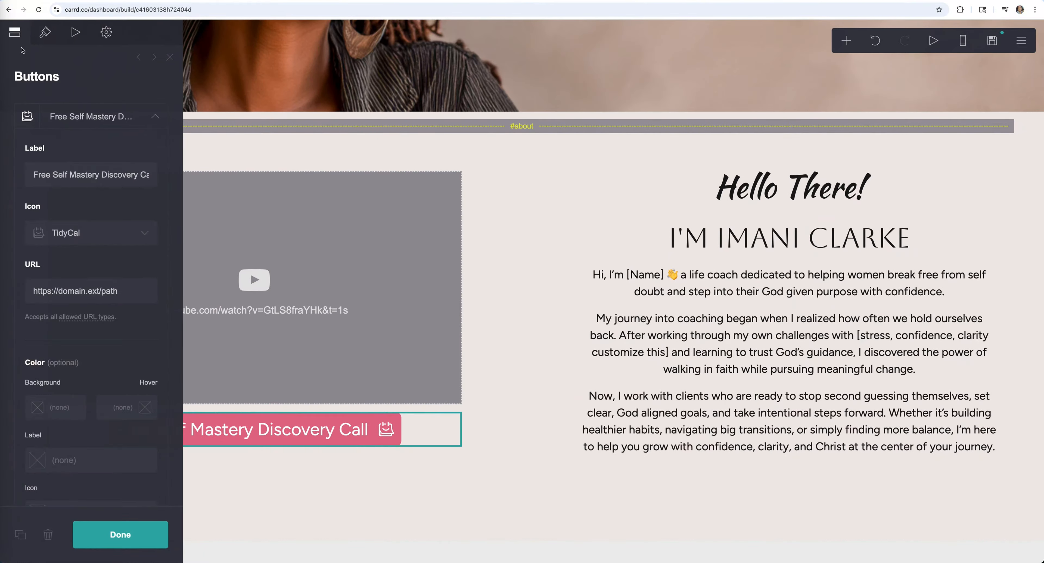
{"action": "left_click", "coordinate": [46, 32]}
{"action": "scroll", "coordinate": [101, 345], "scroll_direction": "down", "scroll_amount": 10}
{"action": "left_click_drag", "start_coordinate": [156, 400], "coordinate": [159, 400]}
{"action": "left_click", "coordinate": [121, 535]}
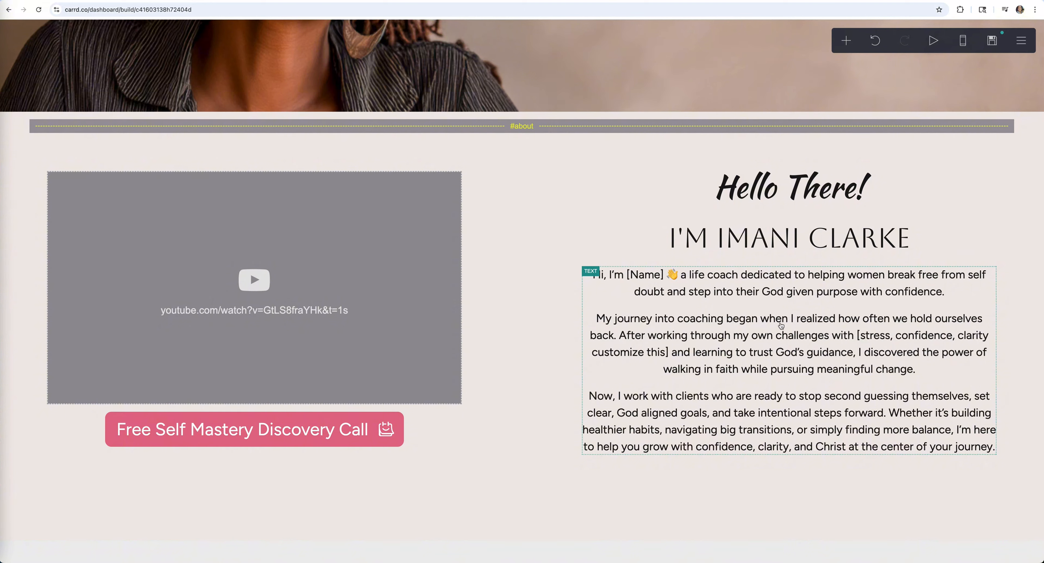
{"action": "left_click", "coordinate": [791, 349]}
{"action": "left_click_drag", "start_coordinate": [77, 252], "coordinate": [96, 252]}
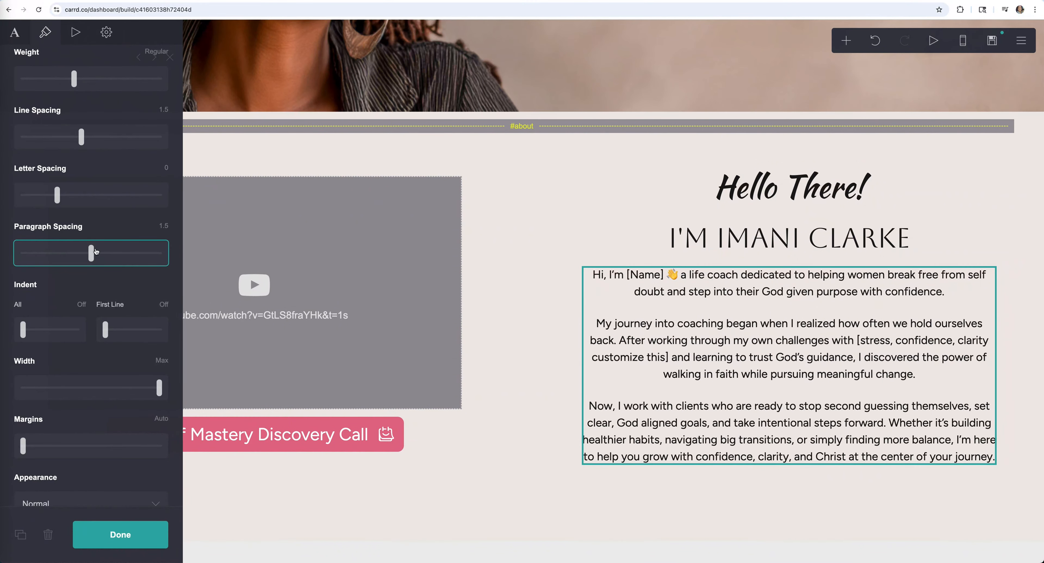
- Give the embedded video a corner rounding of 0.5
{"action": "left_click", "coordinate": [304, 284]}
{"action": "scroll", "coordinate": [89, 325], "scroll_direction": "down", "scroll_amount": 10}
{"action": "left_click_drag", "start_coordinate": [23, 333], "coordinate": [46, 333]}
{"action": "left_click", "coordinate": [120, 535]}
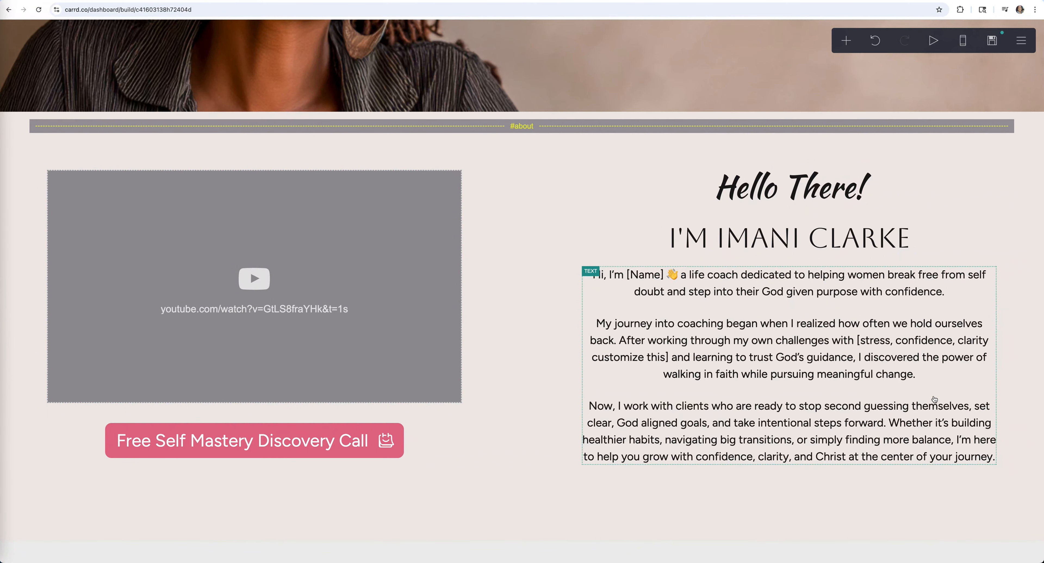
{"action": "left_click", "coordinate": [55, 176]}
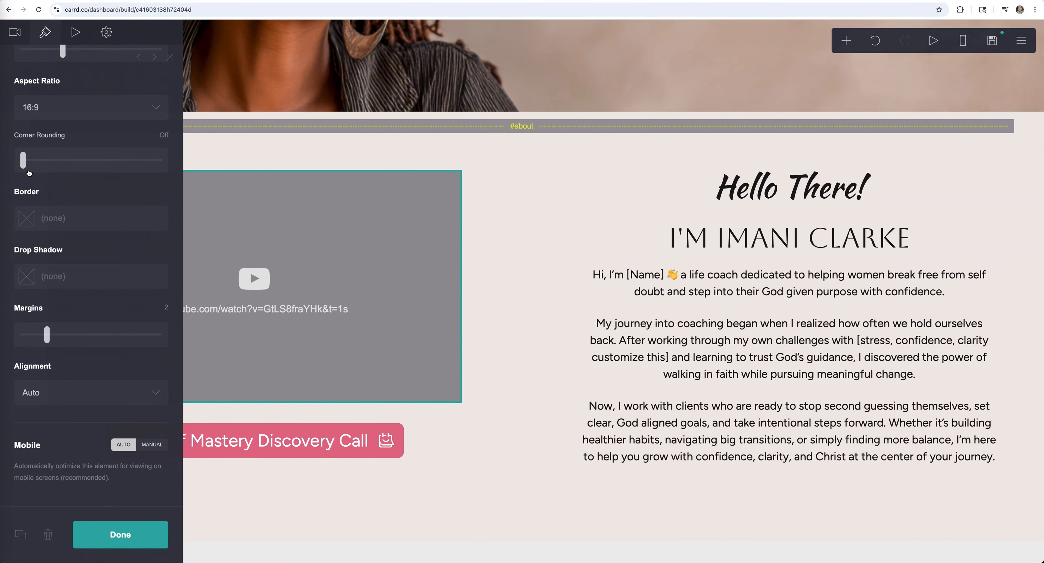
{"action": "left_click_drag", "start_coordinate": [25, 161], "coordinate": [45, 161]}
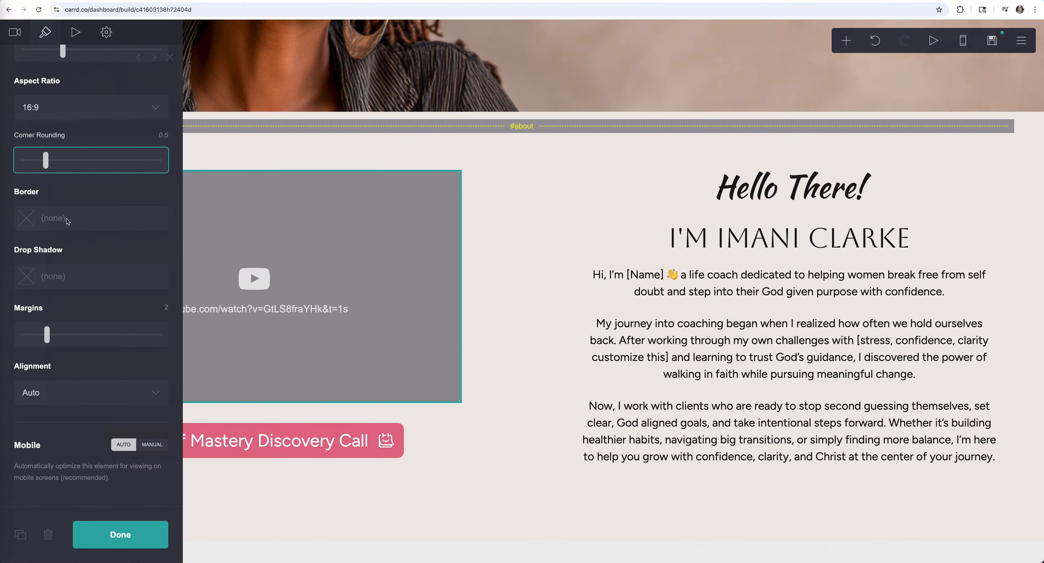
{"action": "left_click", "coordinate": [147, 527]}
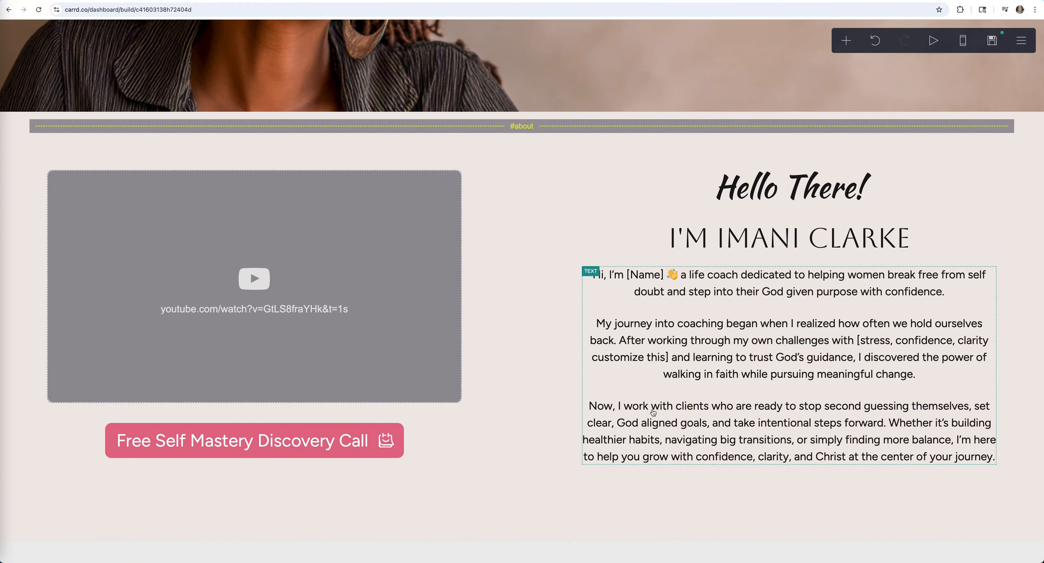
{"action": "scroll", "coordinate": [684, 244], "scroll_direction": "up", "scroll_amount": 10}
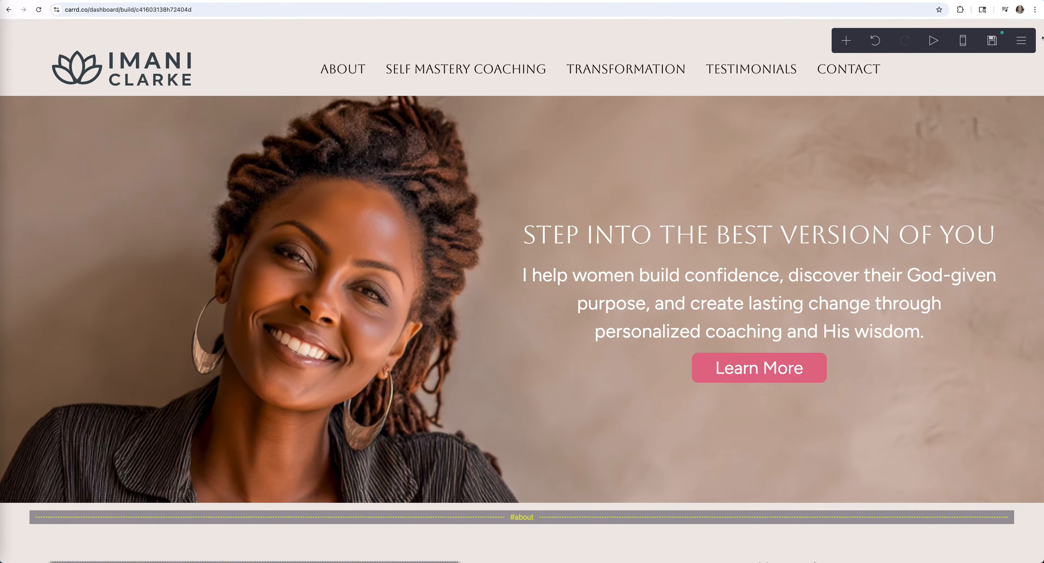
- Fill in the site's publish title and description with the owner's name
{"action": "left_click", "coordinate": [993, 41]}
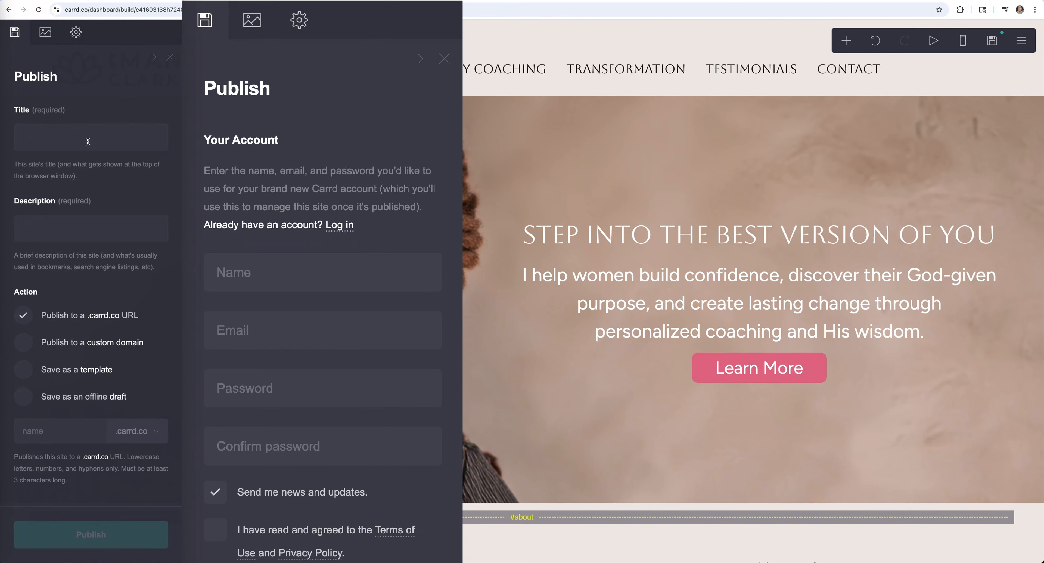
{"action": "left_click", "coordinate": [64, 143]}
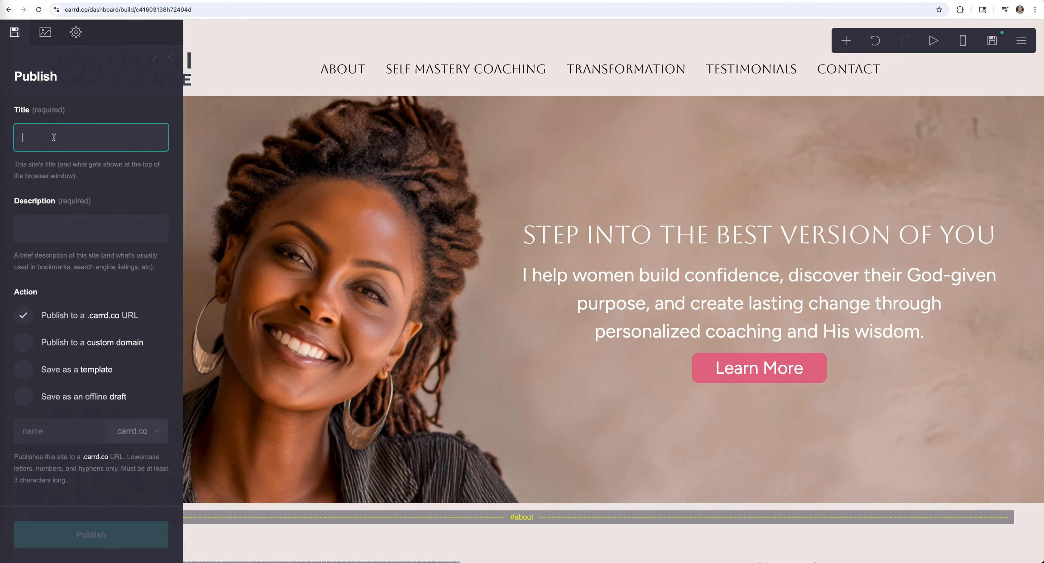
{"action": "key", "text": "Tab"}
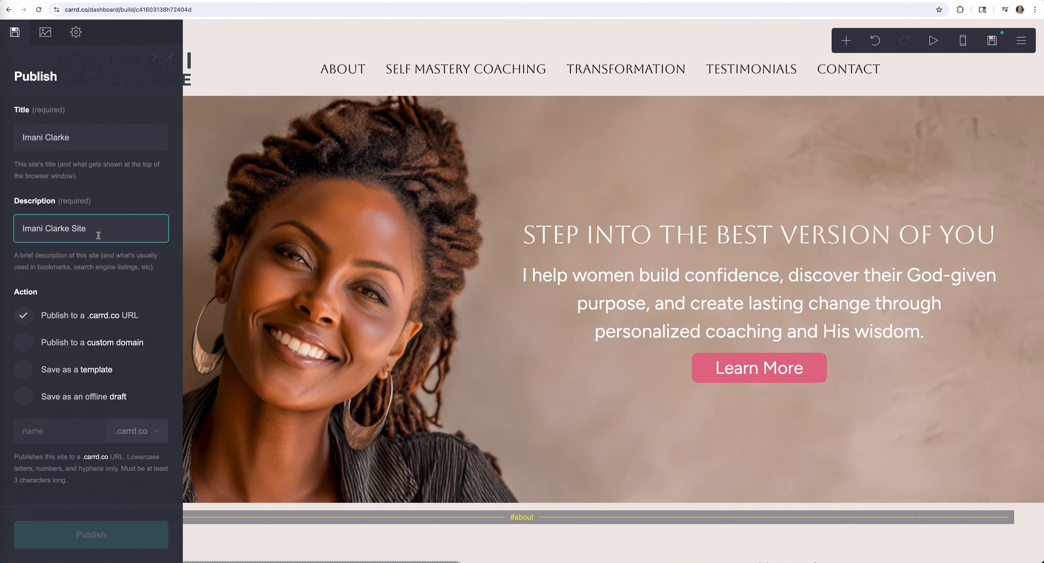
- Publish the site to a free .carrd.co subdomain based on the owner's name
{"action": "scroll", "coordinate": [98, 295], "scroll_direction": "down", "scroll_amount": 1}
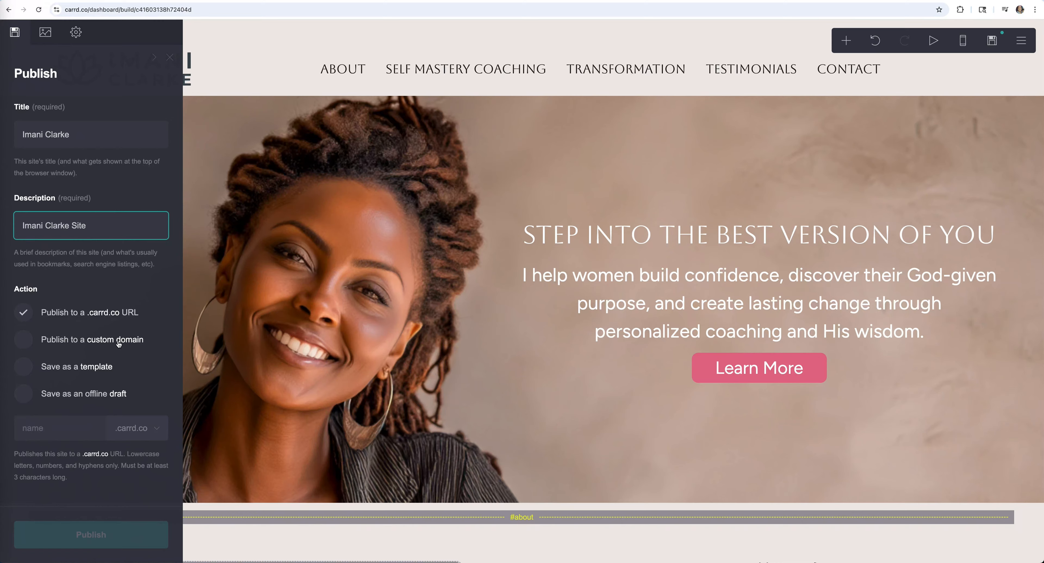
{"action": "left_click", "coordinate": [25, 340]}
{"action": "scroll", "coordinate": [71, 366], "scroll_direction": "down", "scroll_amount": 5}
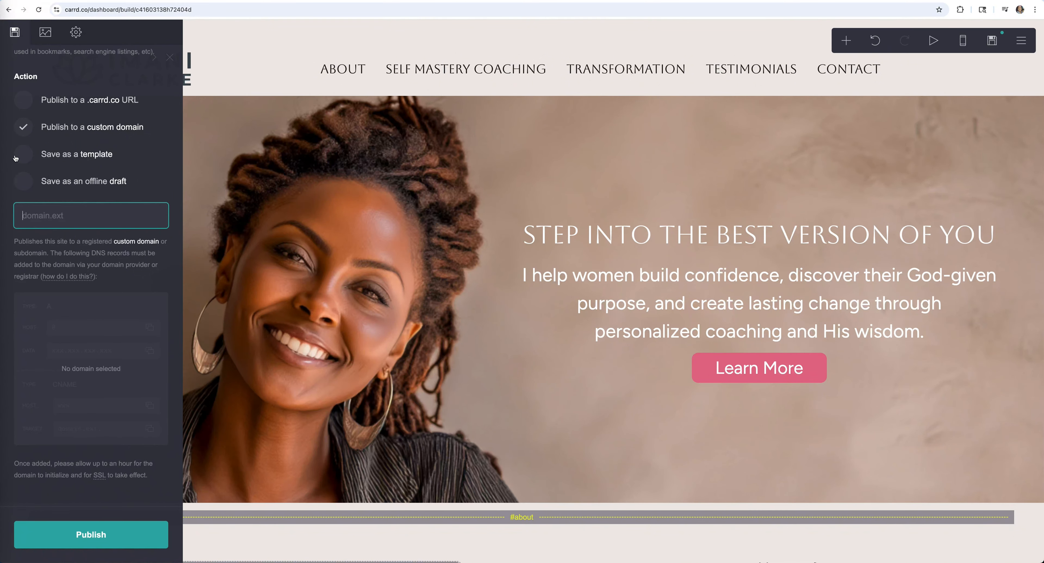
{"action": "left_click", "coordinate": [24, 102]}
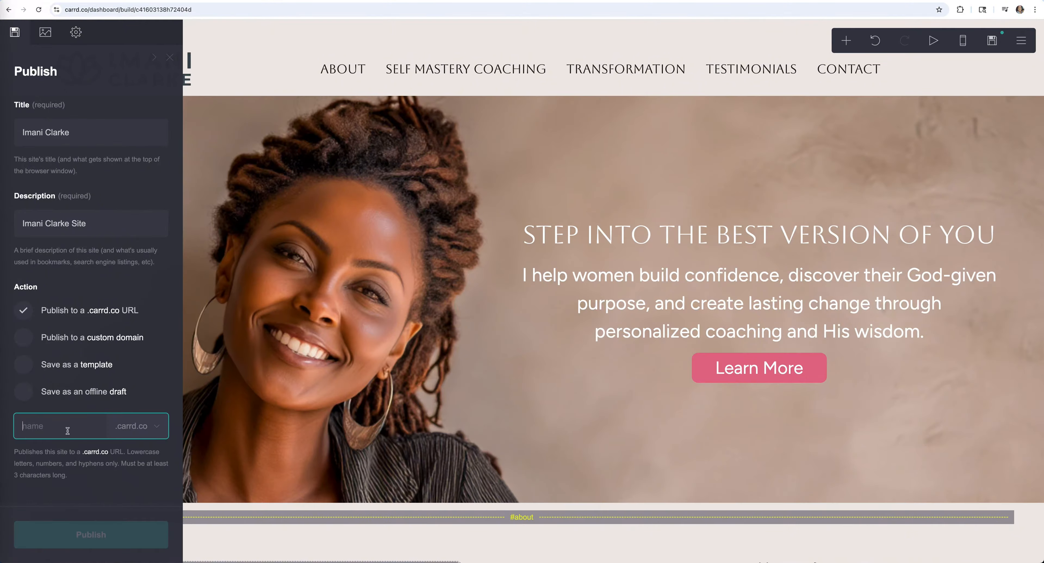
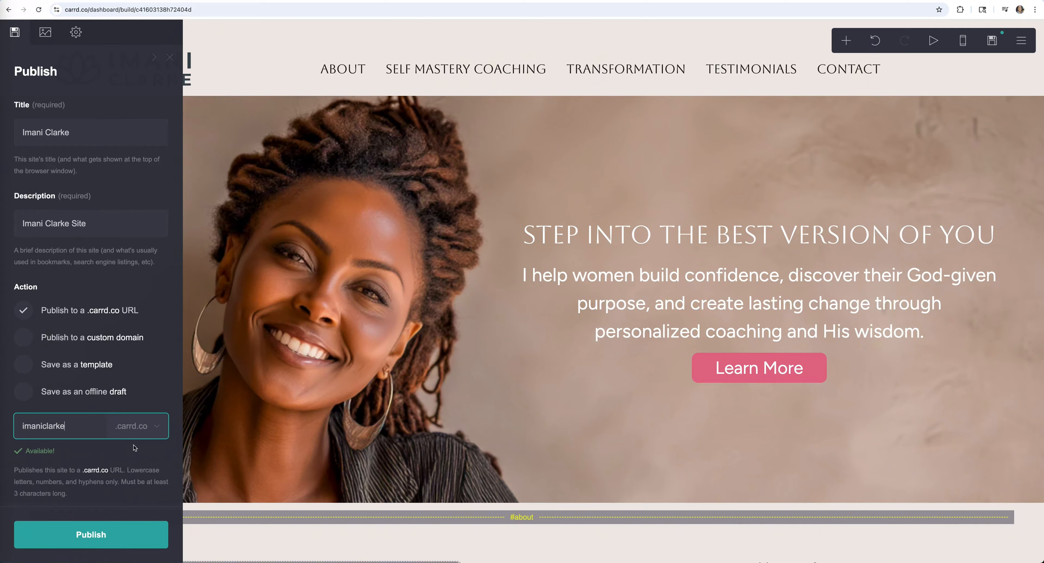
{"action": "left_click", "coordinate": [91, 533]}
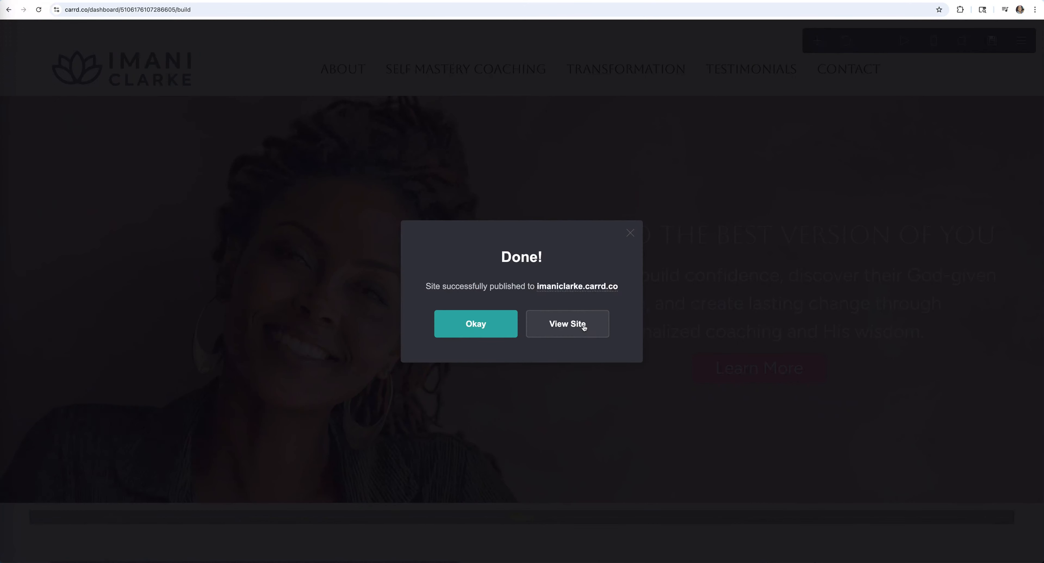
- Browse the live published site, then return to the editor and dismiss the Done confirmation
{"action": "left_click", "coordinate": [582, 324]}
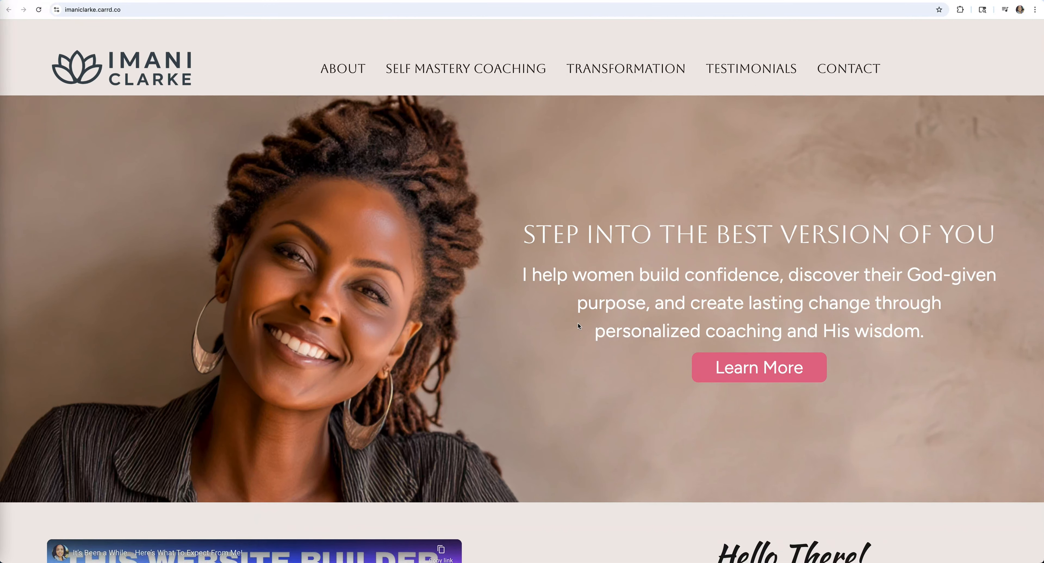
{"action": "scroll", "coordinate": [578, 325], "scroll_direction": "down", "scroll_amount": 10}
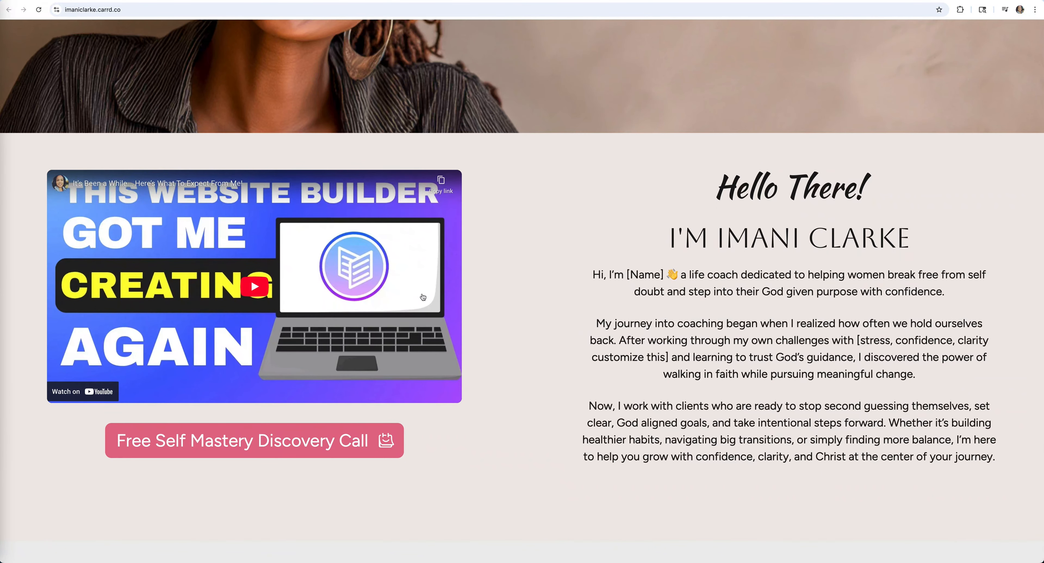
{"action": "scroll", "coordinate": [572, 318], "scroll_direction": "up", "scroll_amount": 10}
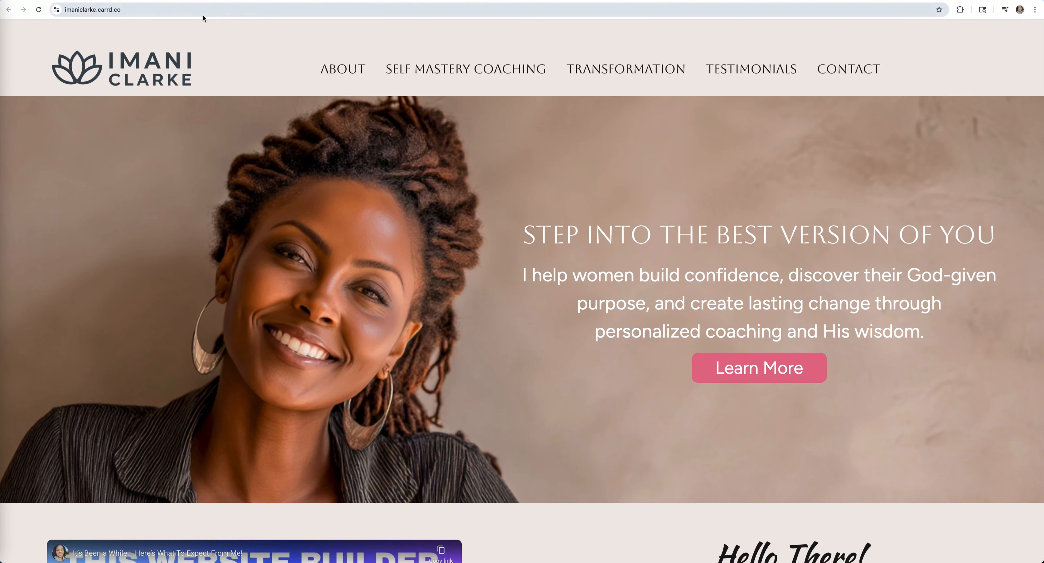
{"action": "left_click", "coordinate": [170, 0]}
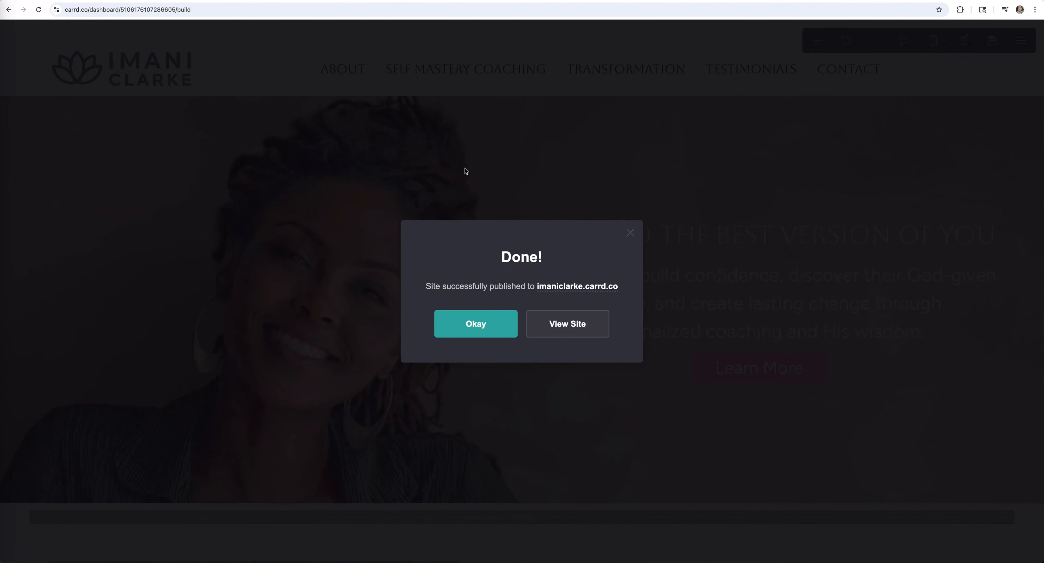
{"action": "left_click", "coordinate": [495, 324]}
{"action": "scroll", "coordinate": [523, 329], "scroll_direction": "down", "scroll_amount": 5}
{"action": "scroll", "coordinate": [523, 329], "scroll_direction": "down", "scroll_amount": 2}
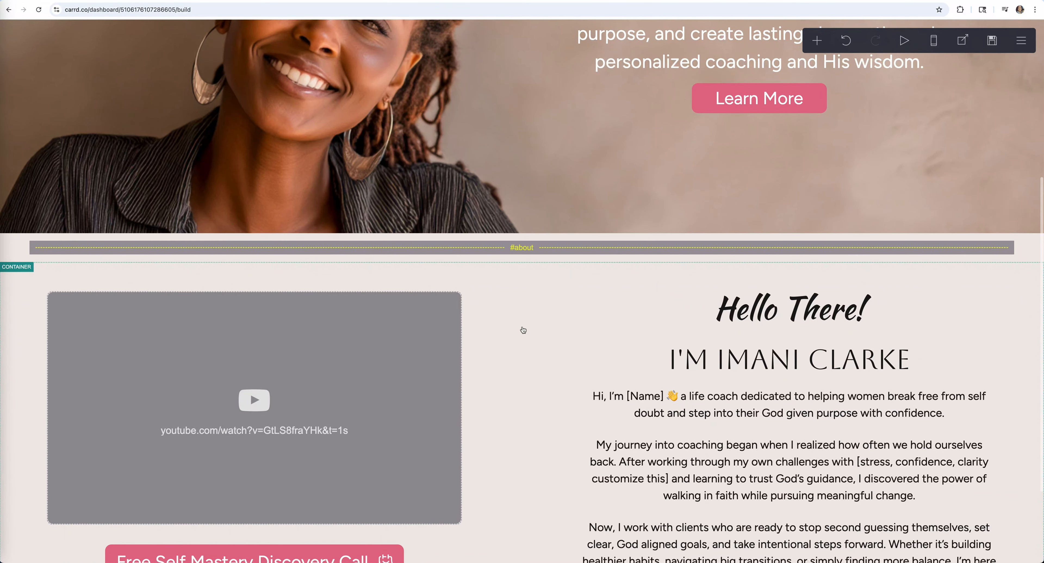
- Turn on Autoplay for the embedded video
{"action": "left_click", "coordinate": [278, 332]}
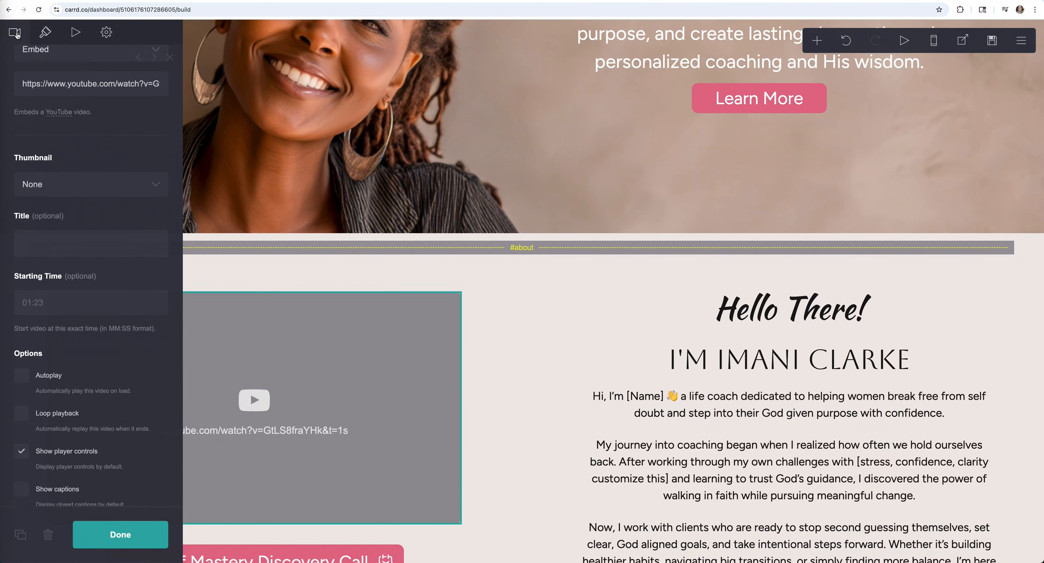
{"action": "scroll", "coordinate": [81, 146], "scroll_direction": "down", "scroll_amount": 3}
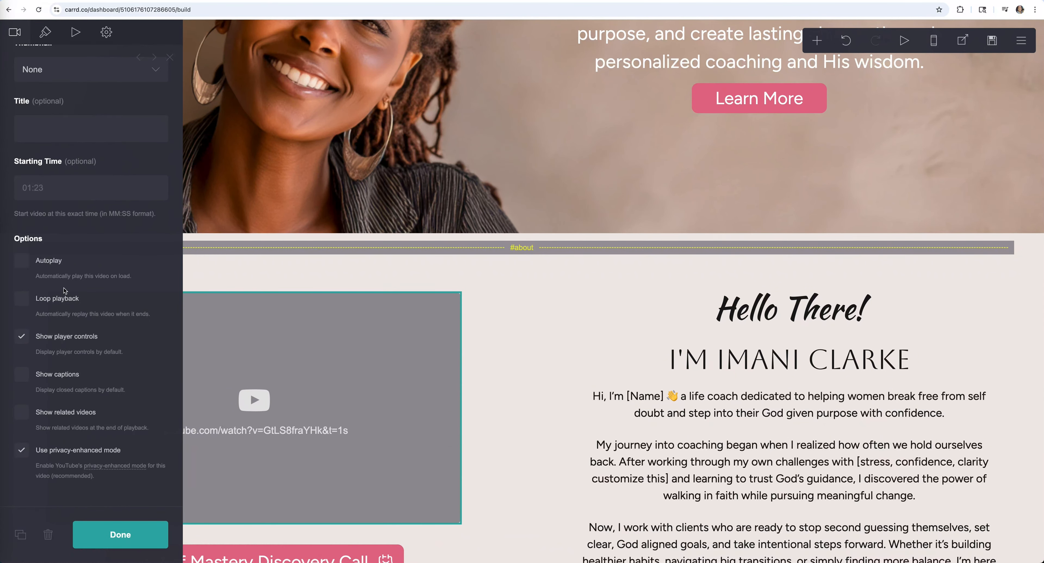
{"action": "left_click", "coordinate": [21, 260]}
{"action": "left_click", "coordinate": [121, 534]}
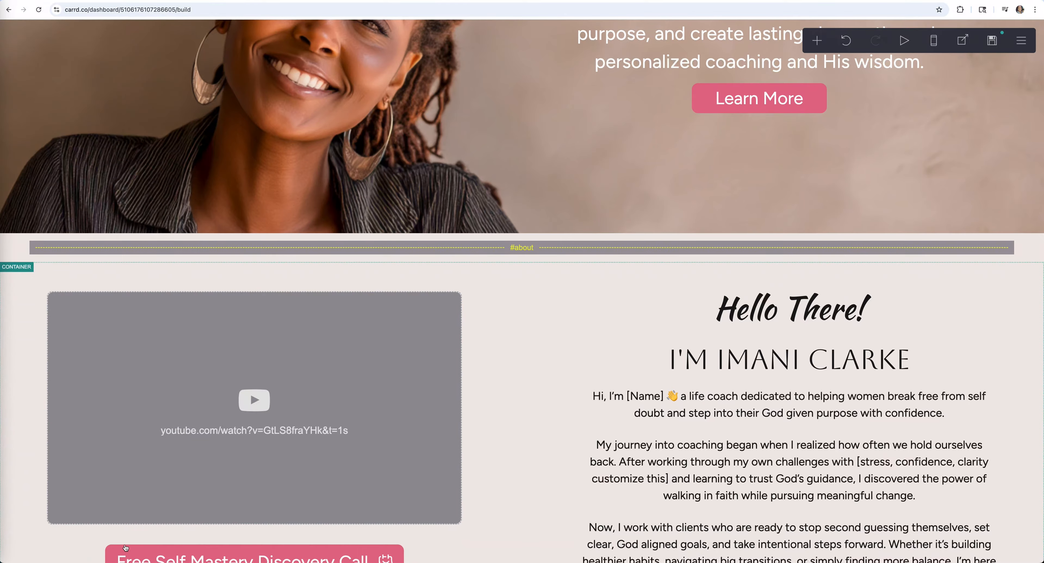
- Republish the site with the autoplay change
{"action": "left_click", "coordinate": [994, 40]}
{"action": "left_click", "coordinate": [82, 535]}
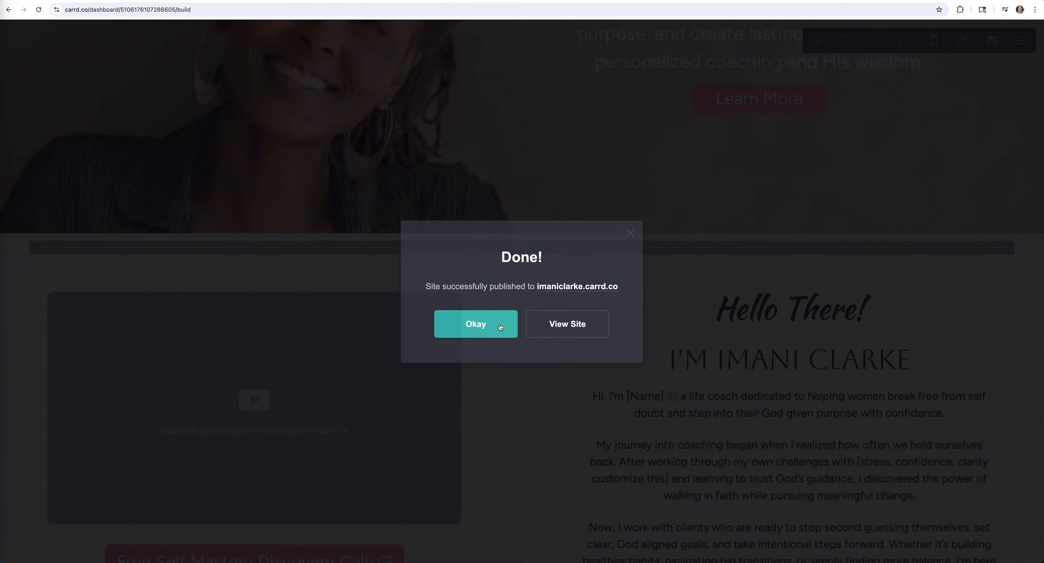
{"action": "left_click", "coordinate": [495, 325]}
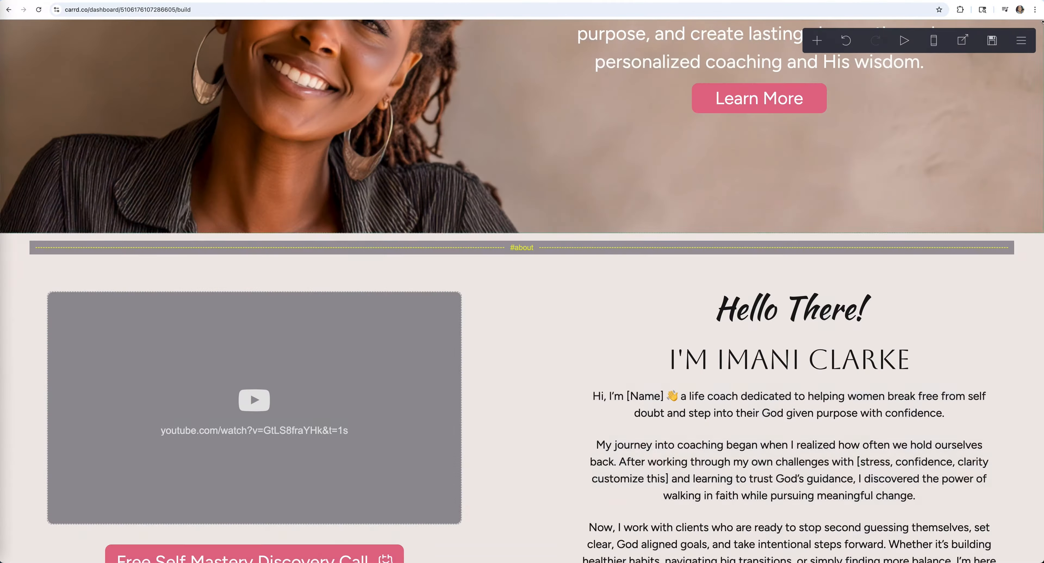
{"action": "left_click", "coordinate": [964, 43]}
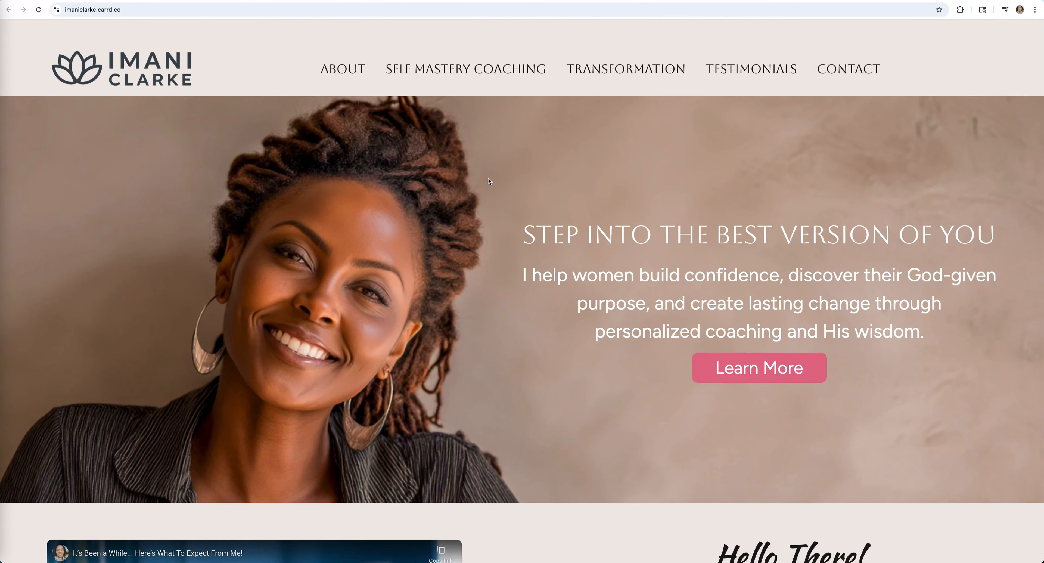
{"action": "scroll", "coordinate": [488, 178], "scroll_direction": "down", "scroll_amount": 6}
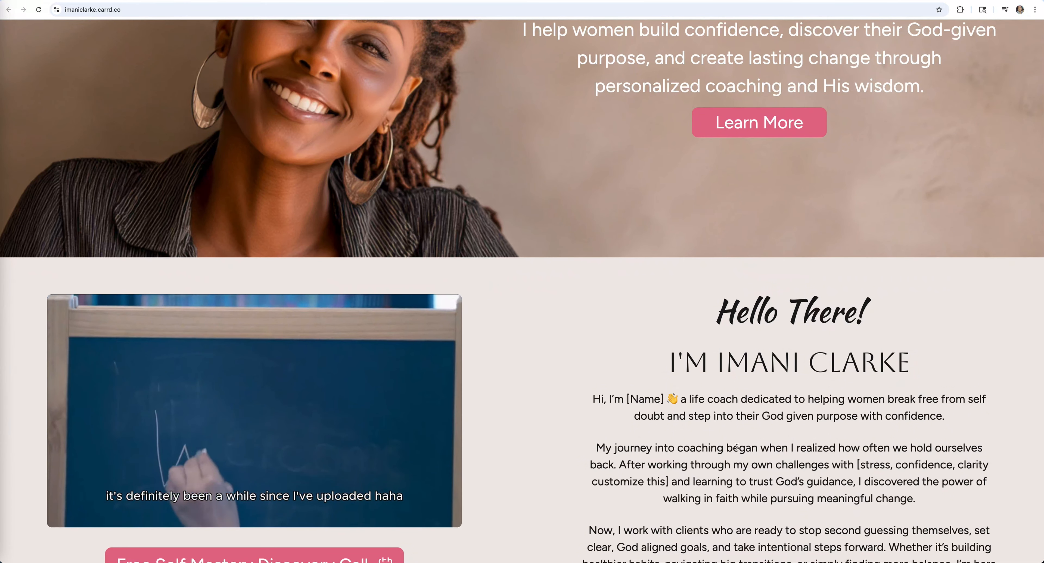
{"action": "scroll", "coordinate": [627, 347], "scroll_direction": "up", "scroll_amount": 3}
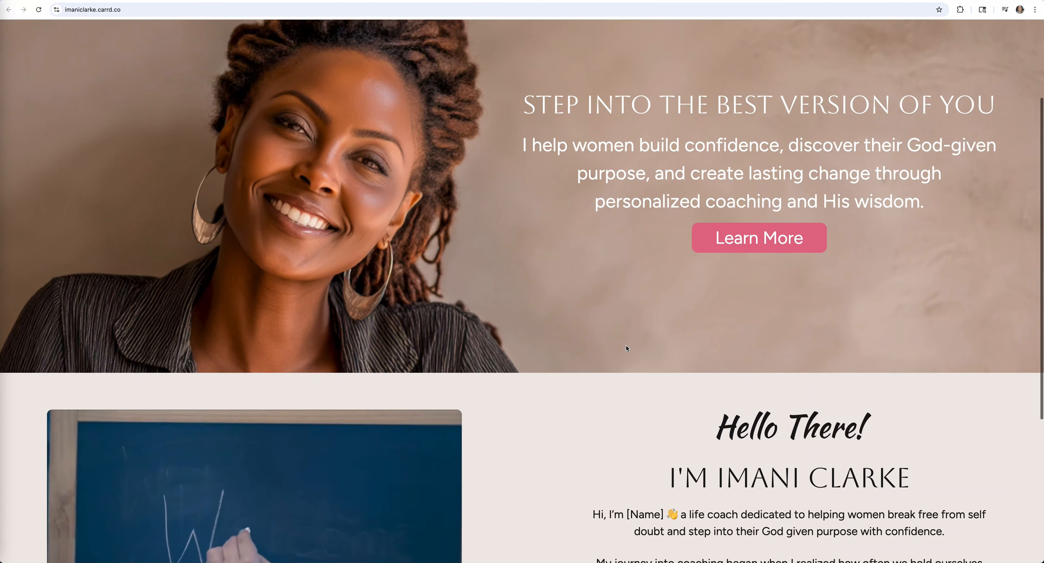
{"action": "scroll", "coordinate": [627, 348], "scroll_direction": "up", "scroll_amount": 3}
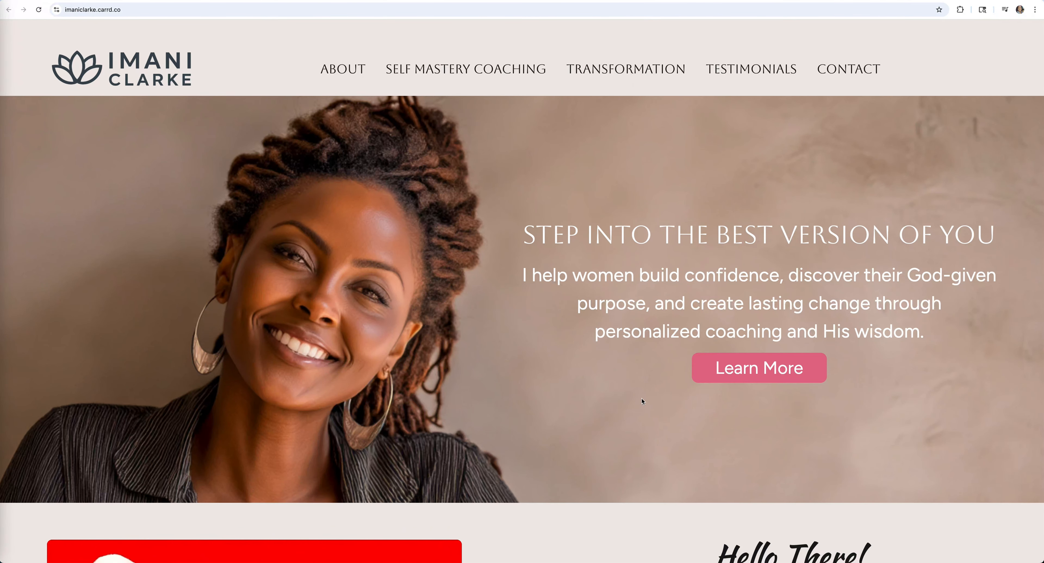
{"action": "scroll", "coordinate": [642, 400], "scroll_direction": "down", "scroll_amount": 3}
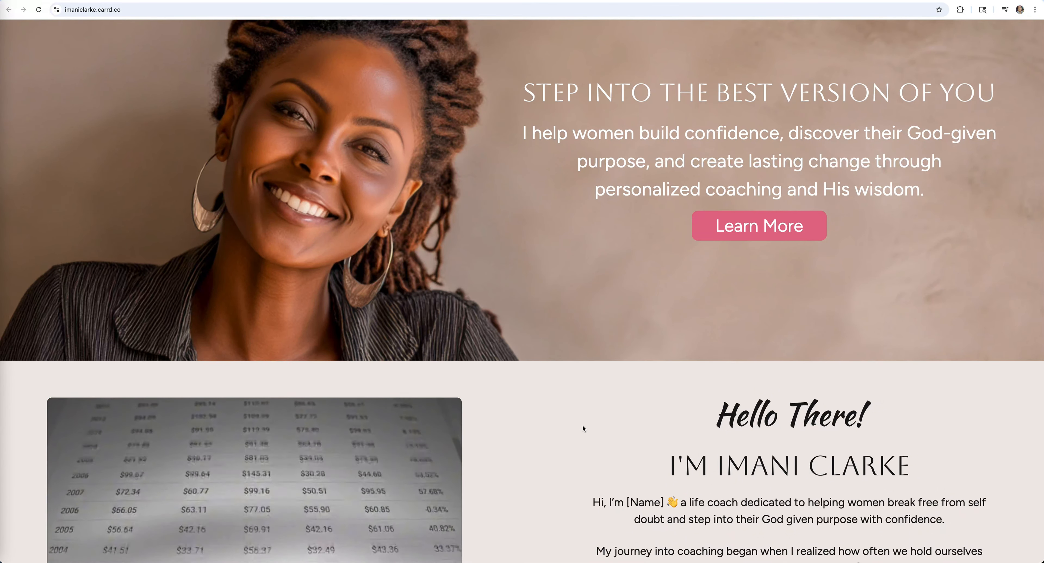
{"action": "scroll", "coordinate": [583, 426], "scroll_direction": "down", "scroll_amount": 1}
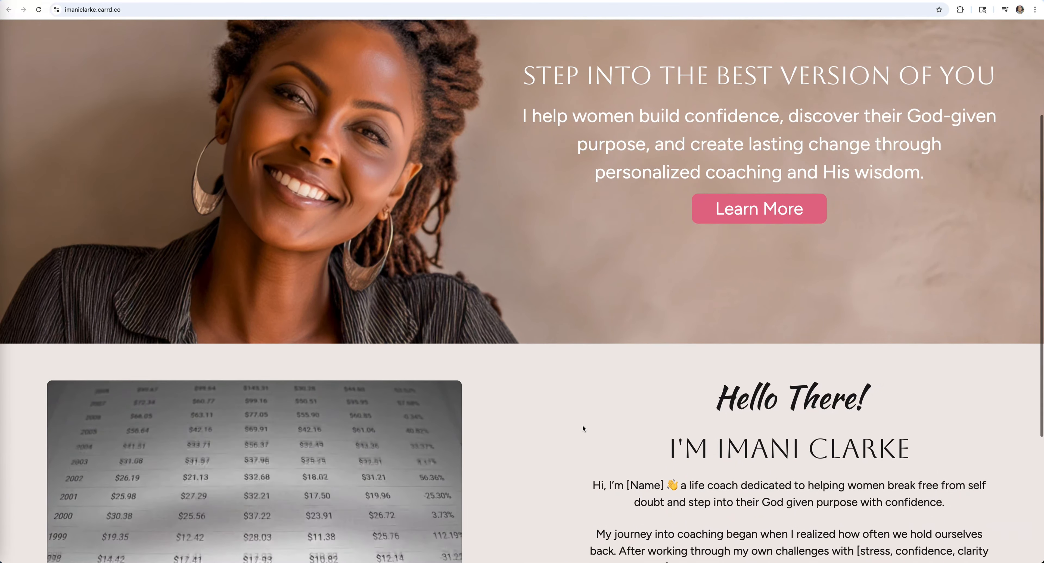
{"action": "scroll", "coordinate": [583, 425], "scroll_direction": "down", "scroll_amount": 5}
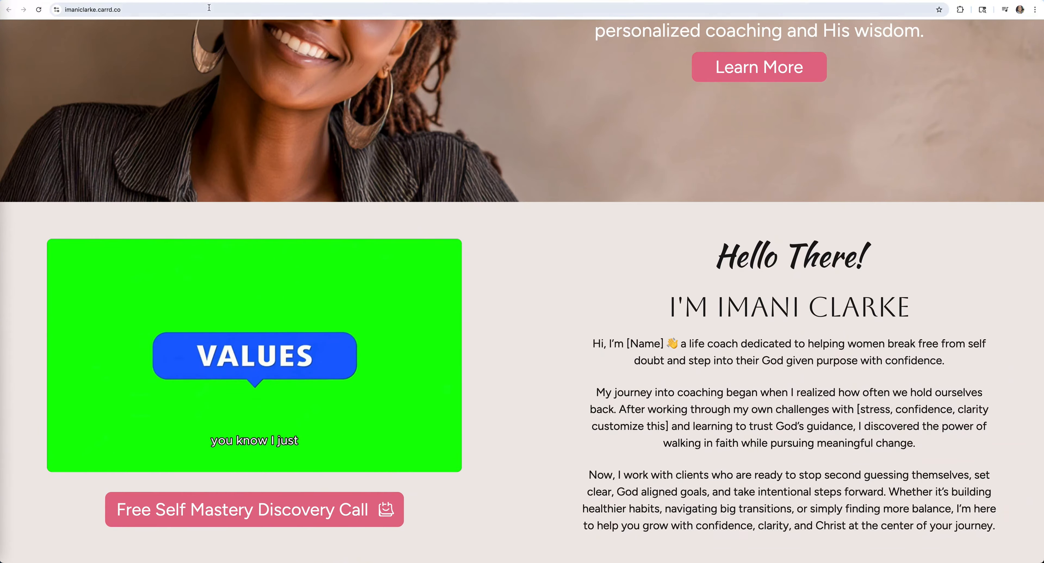
{"action": "left_click", "coordinate": [199, 1]}
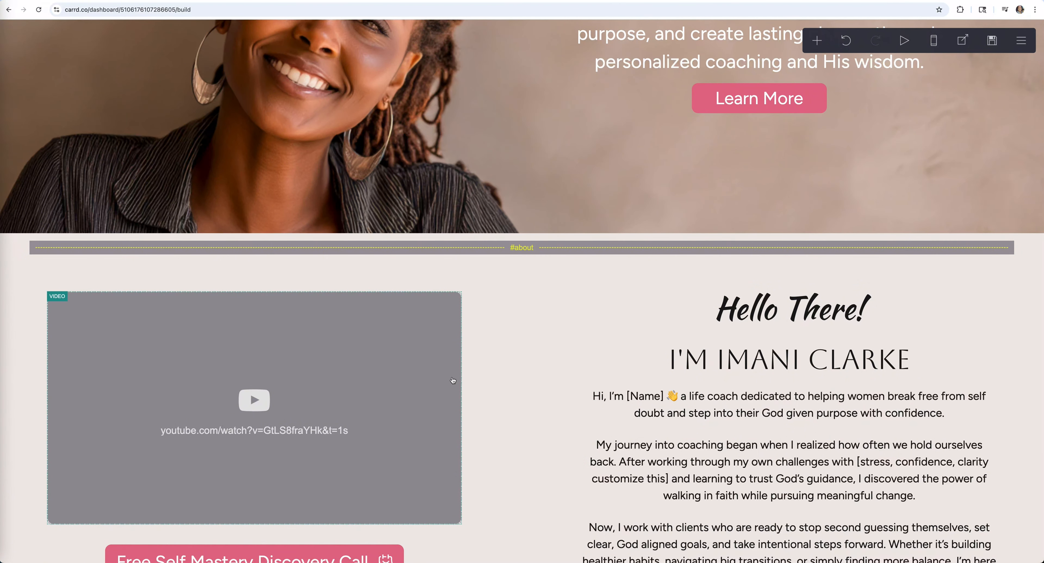
- Add a scroll point control named selfmasterycoaching below the about container
{"action": "scroll", "coordinate": [500, 397], "scroll_direction": "down", "scroll_amount": 3}
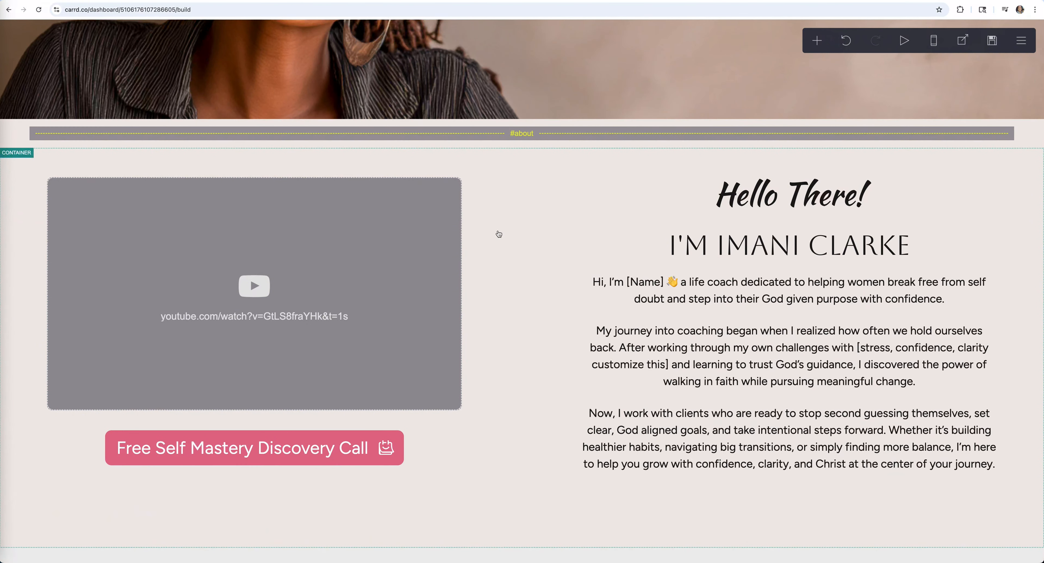
{"action": "scroll", "coordinate": [506, 523], "scroll_direction": "down", "scroll_amount": 1}
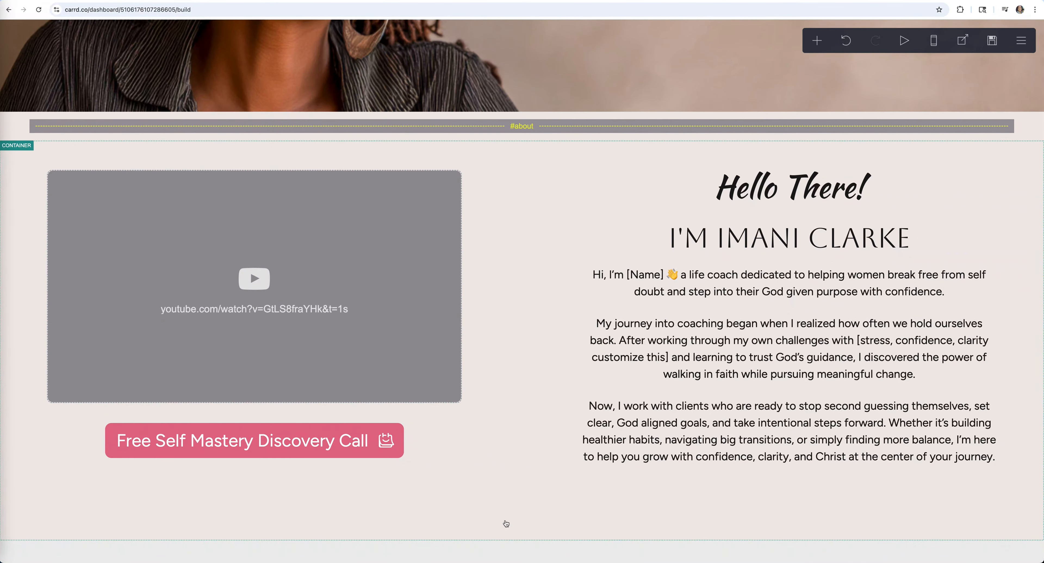
{"action": "left_click", "coordinate": [556, 518]}
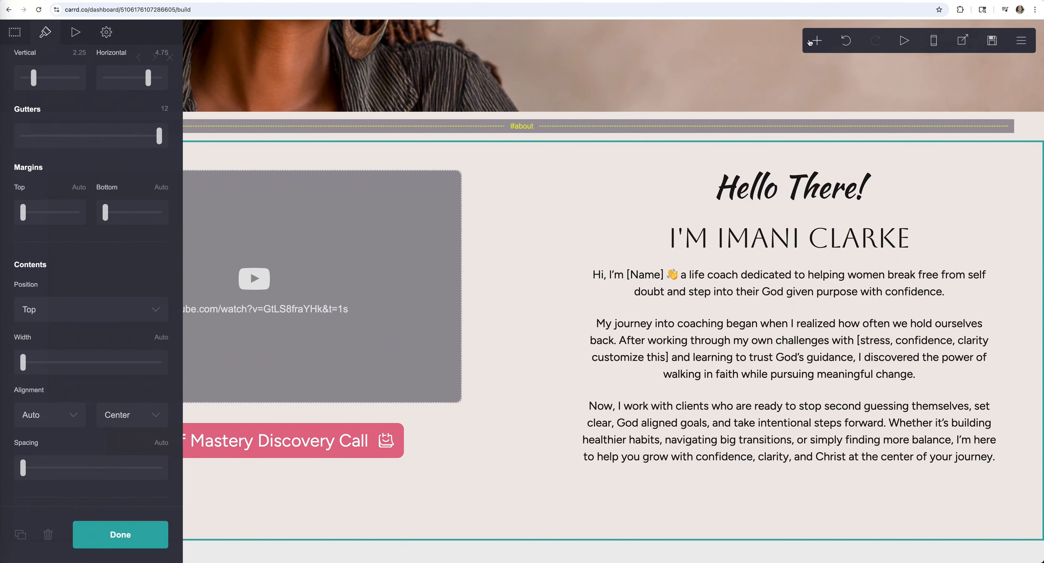
{"action": "left_click", "coordinate": [819, 41]}
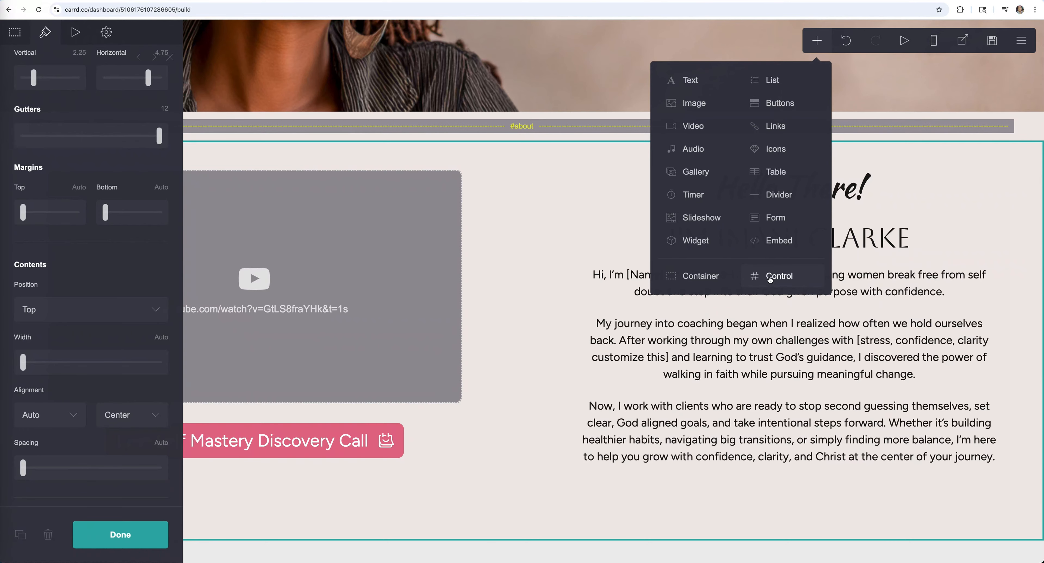
{"action": "left_click", "coordinate": [770, 279]}
{"action": "left_click", "coordinate": [91, 136]}
{"action": "left_click", "coordinate": [56, 179]}
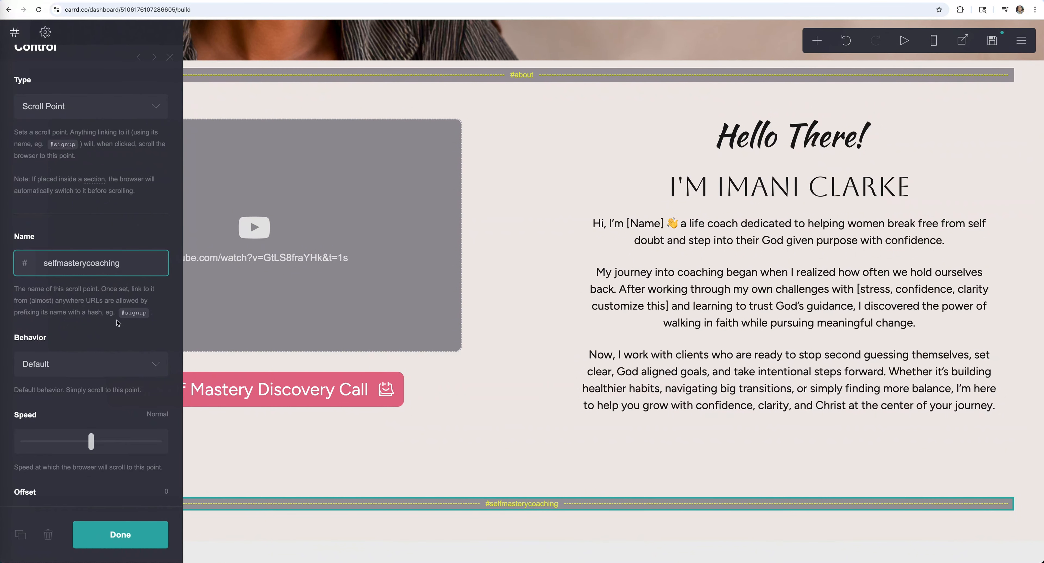
{"action": "scroll", "coordinate": [448, 72], "scroll_direction": "up", "scroll_amount": 10}
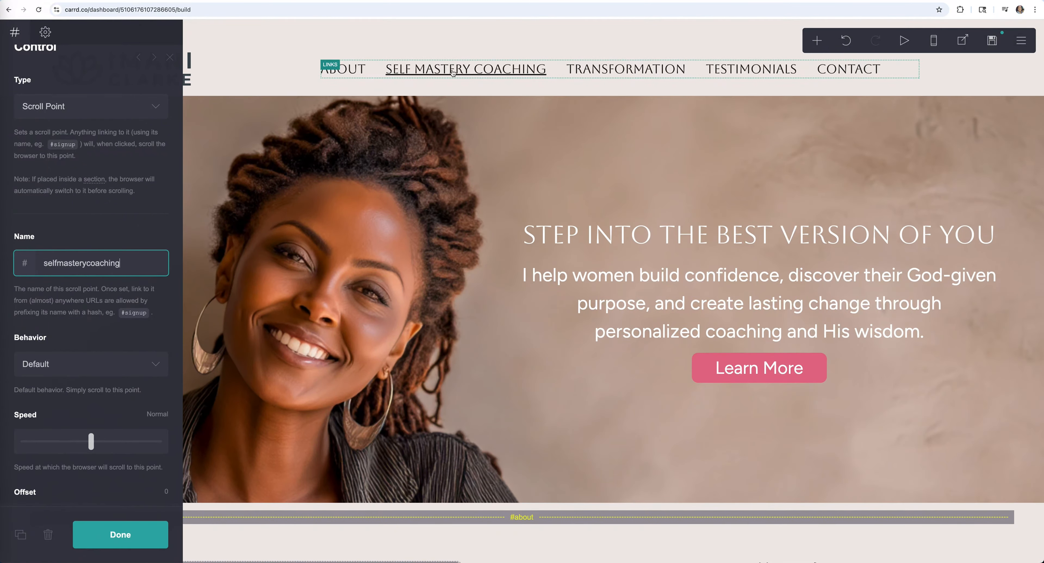
- Check that the Self Mastery Coaching nav link targets #selfmasterycoaching
{"action": "left_click", "coordinate": [453, 73]}
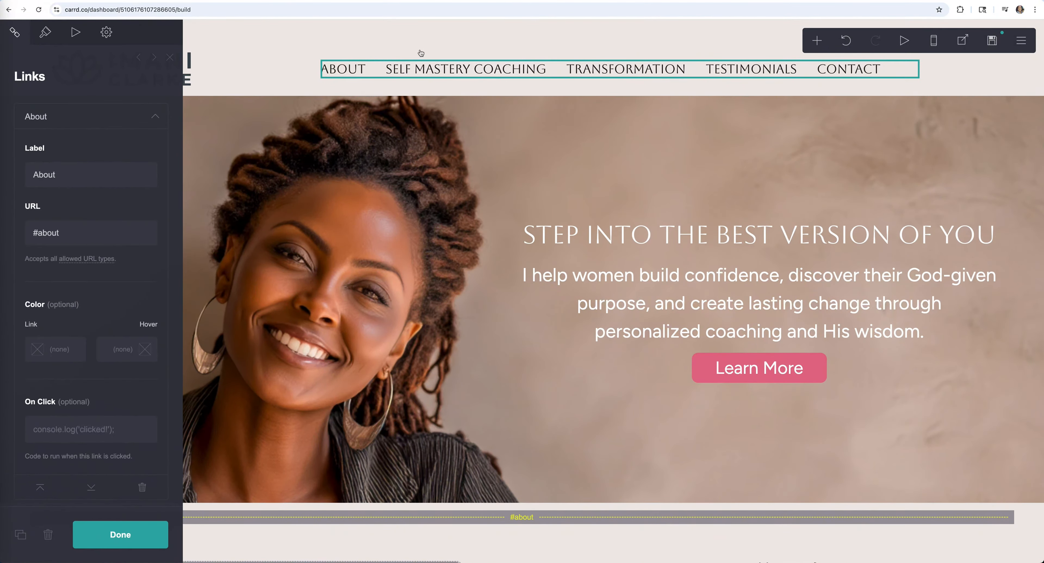
{"action": "left_click", "coordinate": [155, 116]}
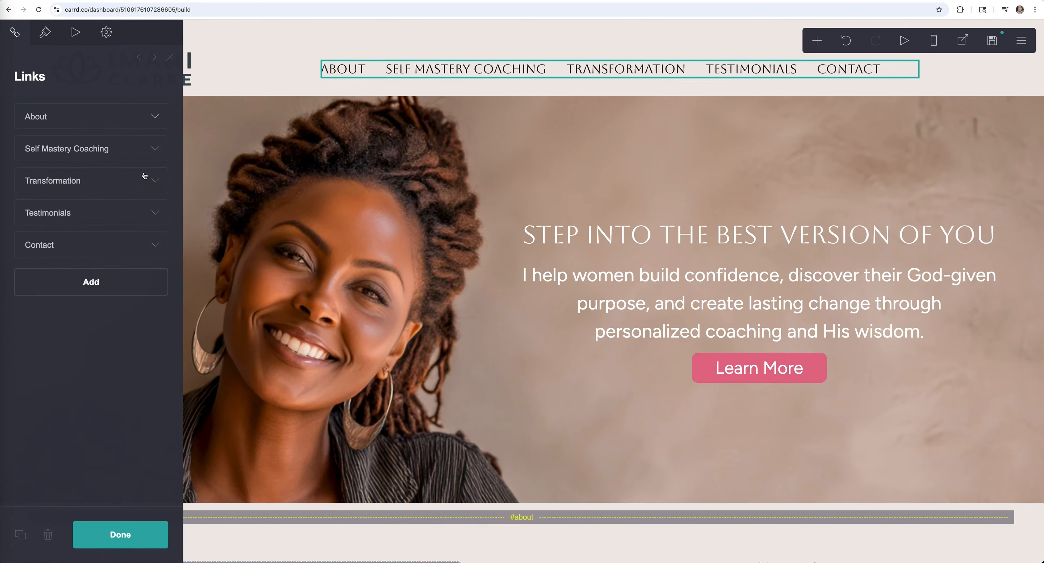
{"action": "left_click", "coordinate": [158, 149]}
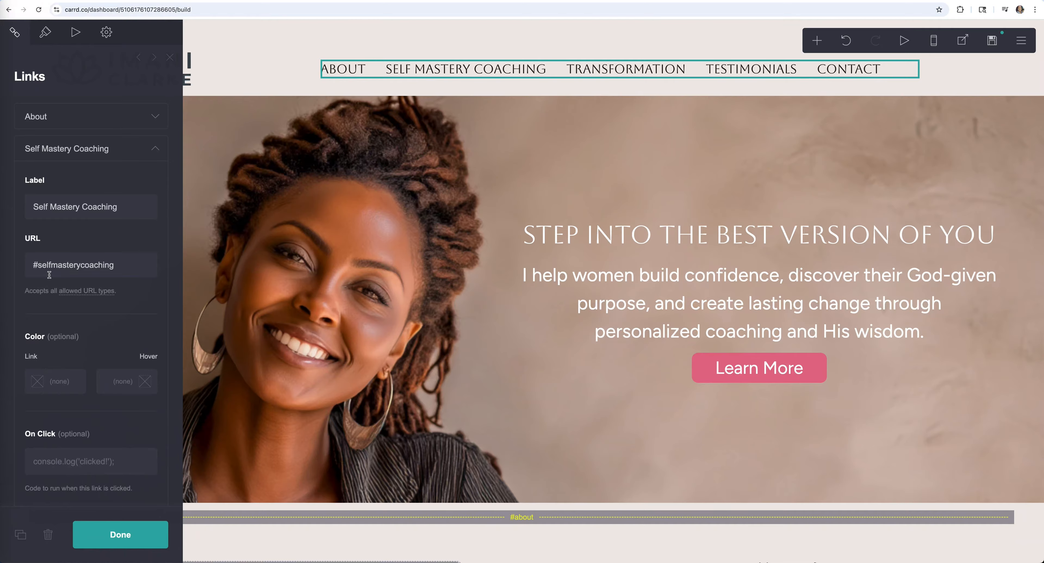
{"action": "scroll", "coordinate": [506, 366], "scroll_direction": "down", "scroll_amount": 10}
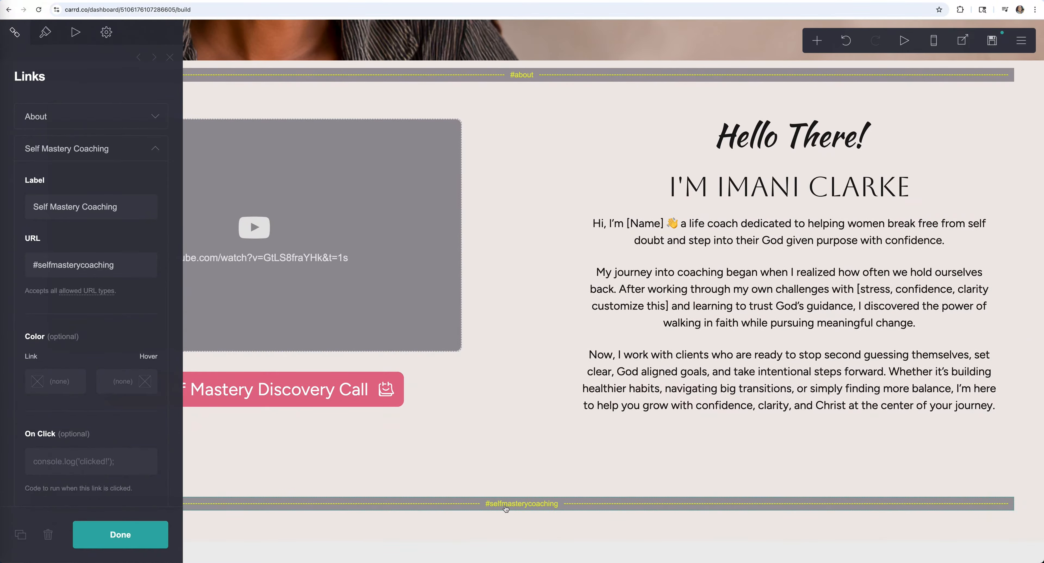
- Add an empty container below the selfmasterycoaching scroll point
{"action": "left_click", "coordinate": [548, 504]}
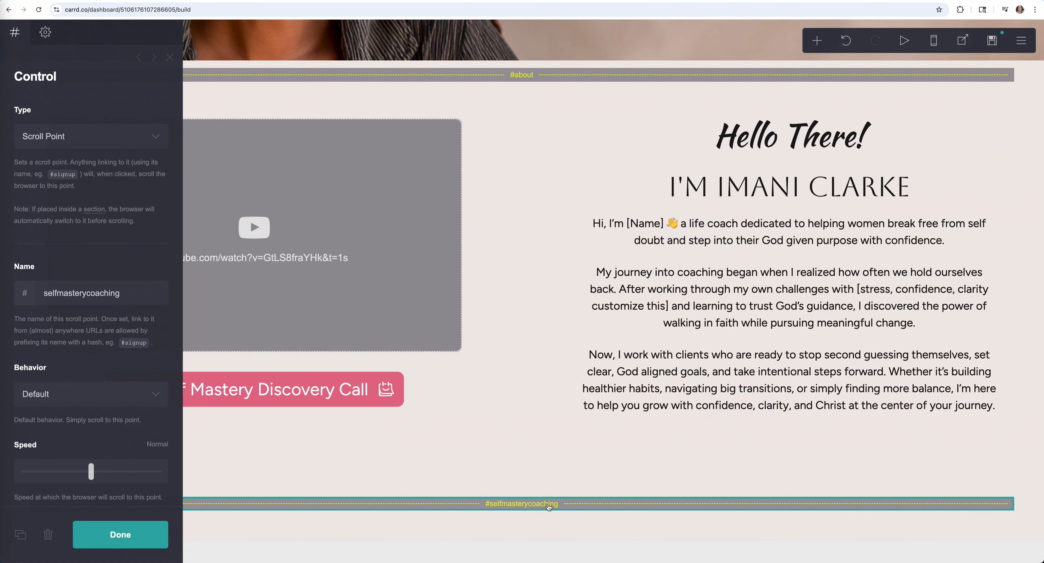
{"action": "left_click", "coordinate": [818, 42]}
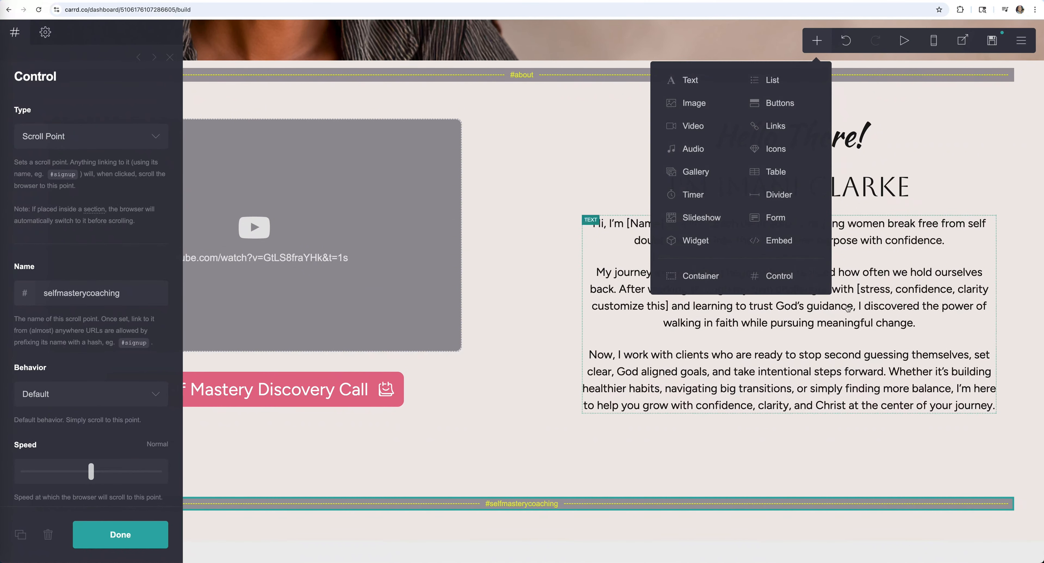
{"action": "left_click", "coordinate": [678, 280]}
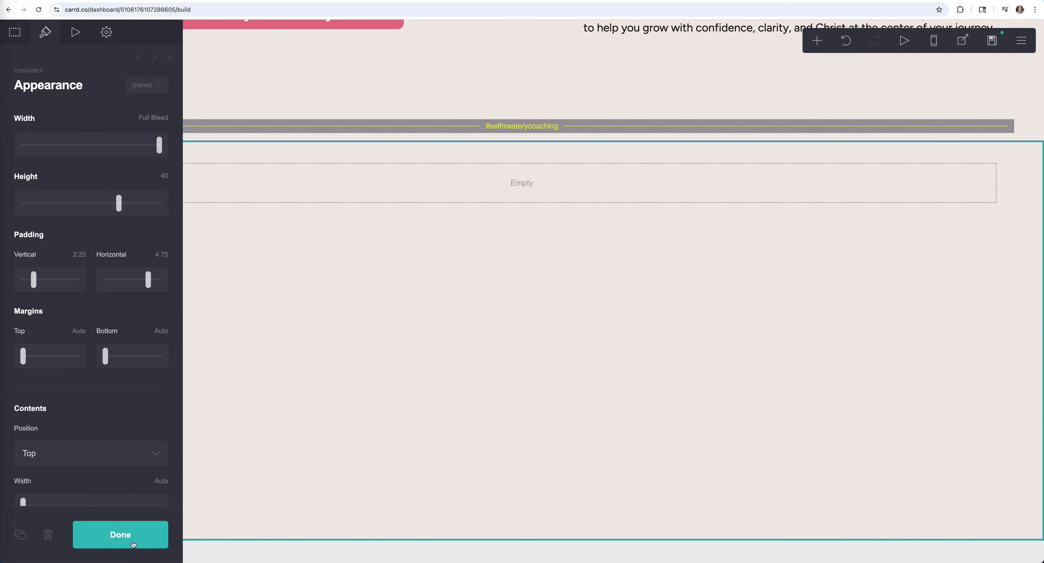
{"action": "left_click", "coordinate": [710, 179]}
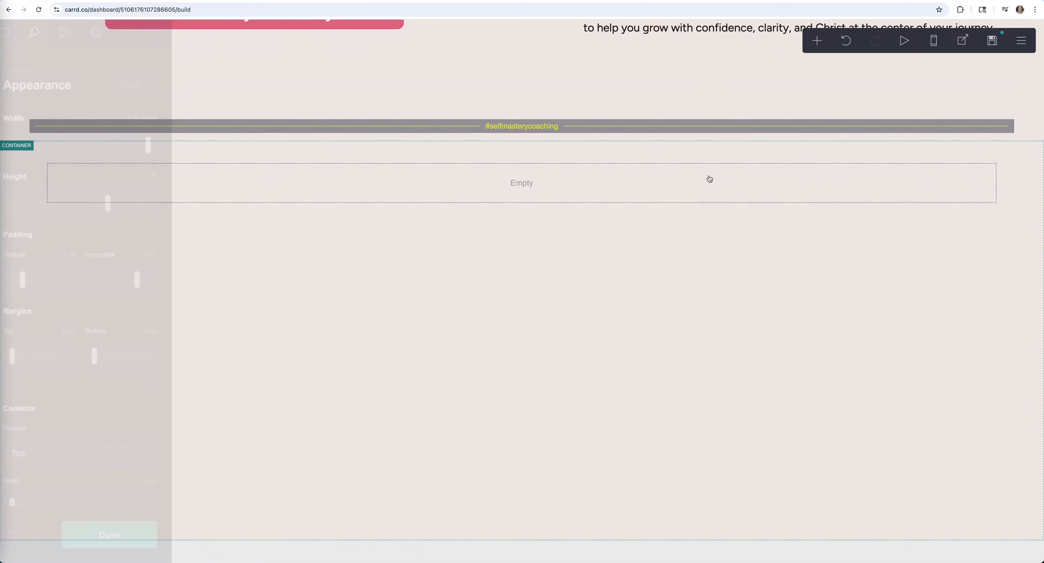
{"action": "left_click", "coordinate": [712, 187]}
- Put a horizontal divider in the new container and colour it pink #E26D8A
{"action": "left_click", "coordinate": [816, 41]}
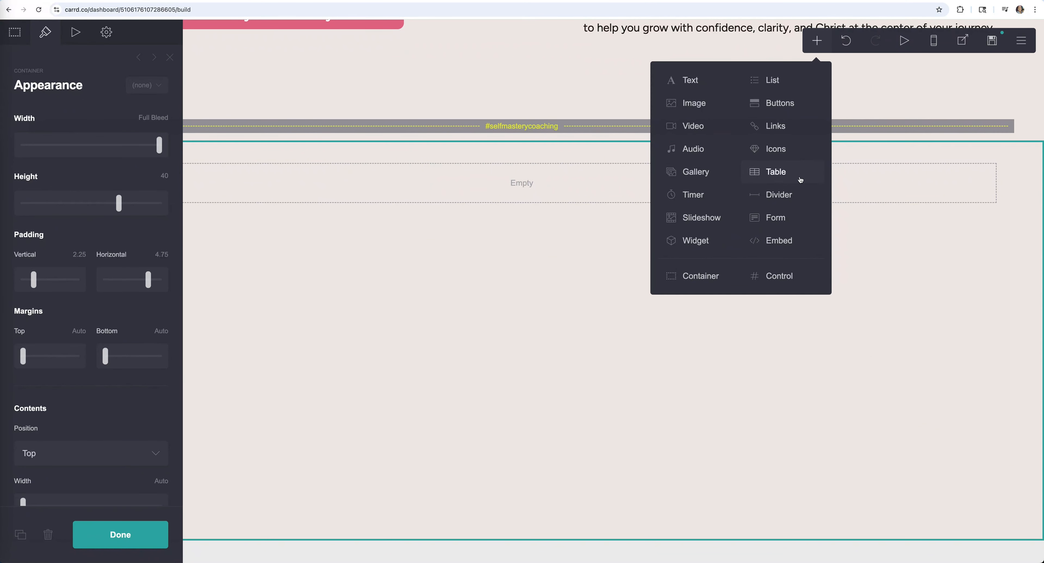
{"action": "left_click", "coordinate": [775, 198]}
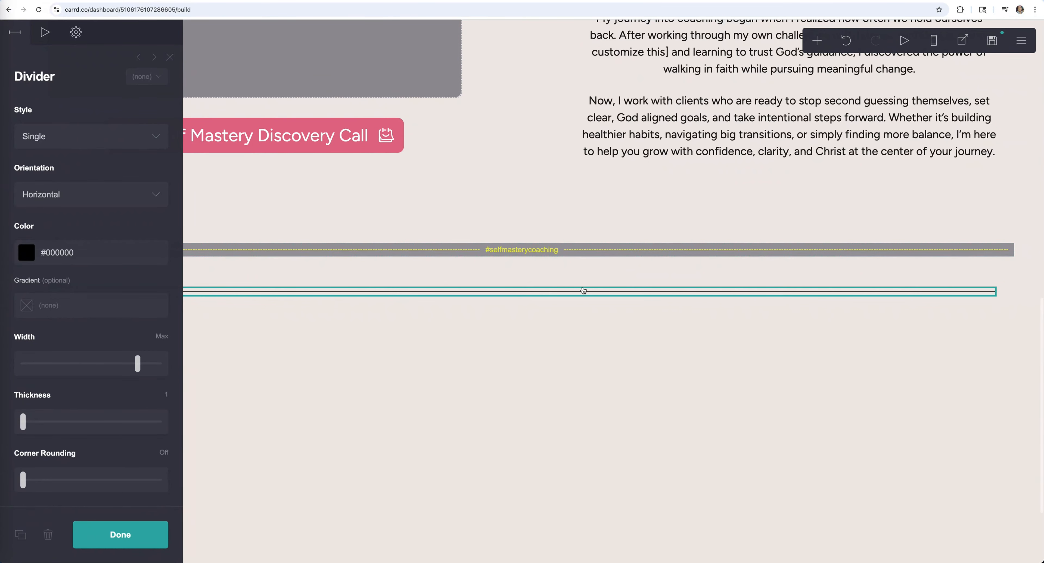
{"action": "left_click", "coordinate": [114, 254]}
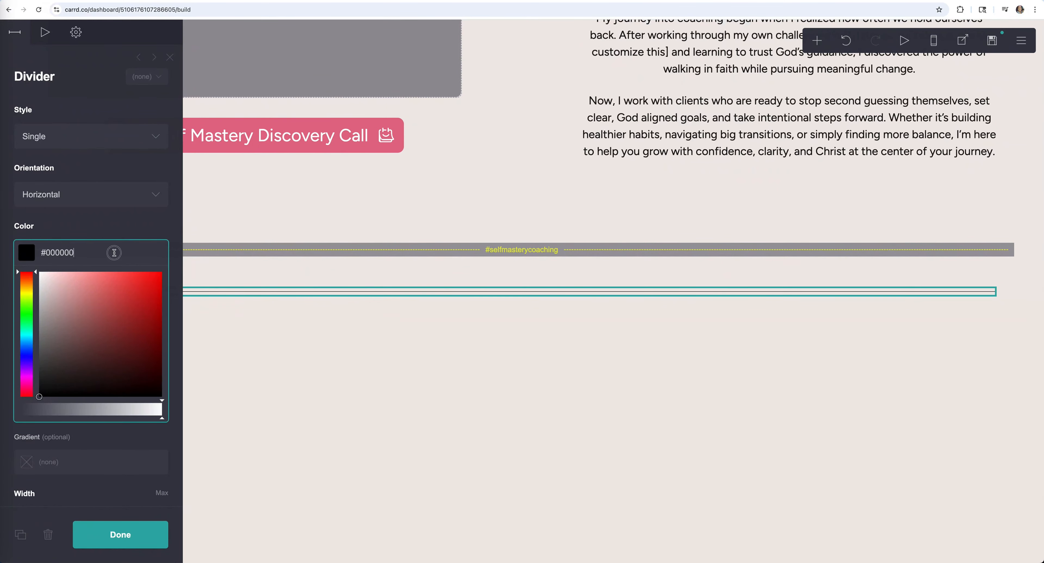
{"action": "left_click_drag", "start_coordinate": [114, 254], "coordinate": [14, 251]}
{"action": "type", "text": "#E26D8A"}
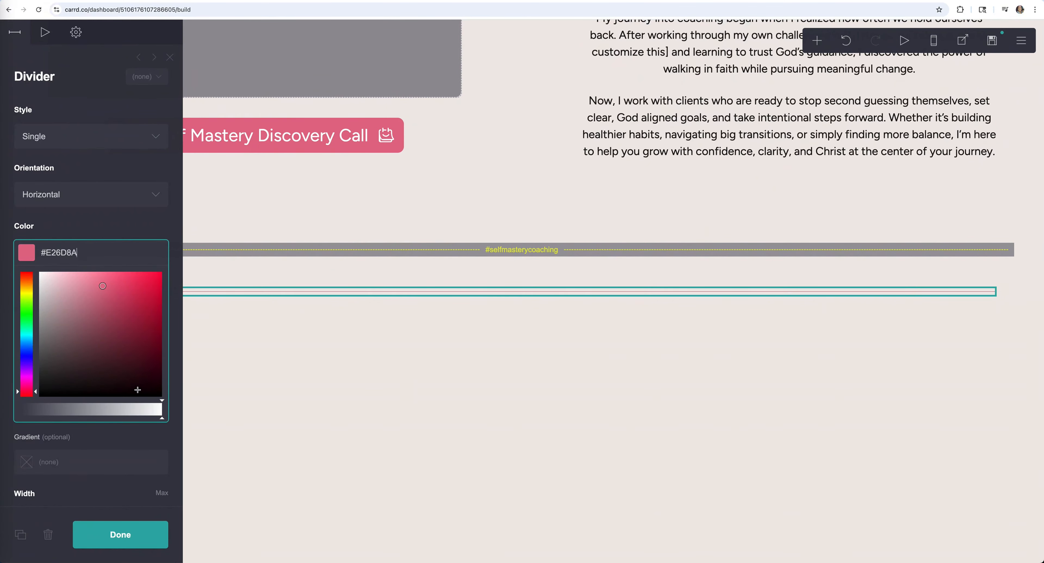
{"action": "left_click", "coordinate": [103, 224]}
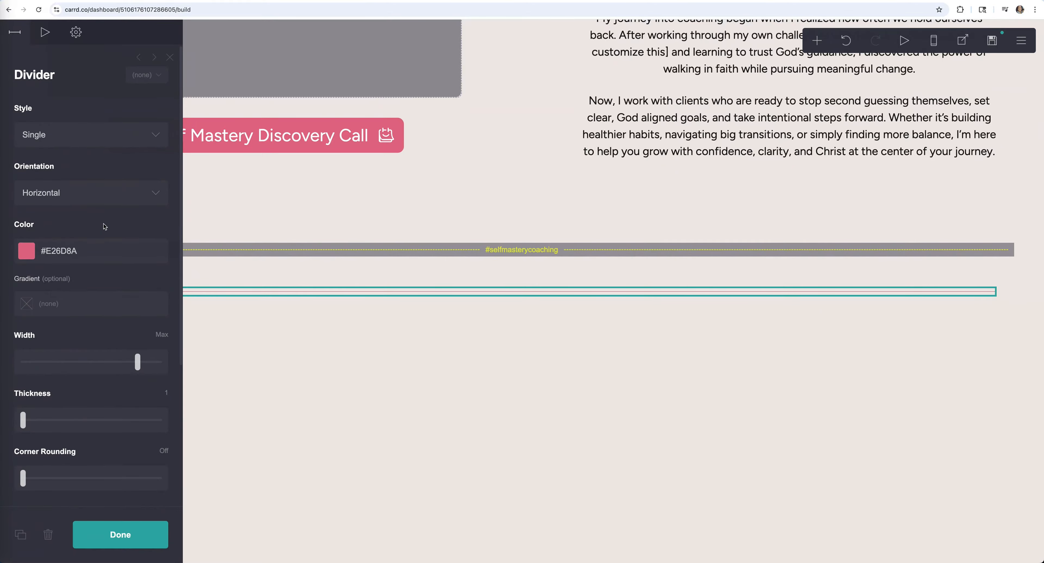
{"action": "left_click", "coordinate": [36, 309]}
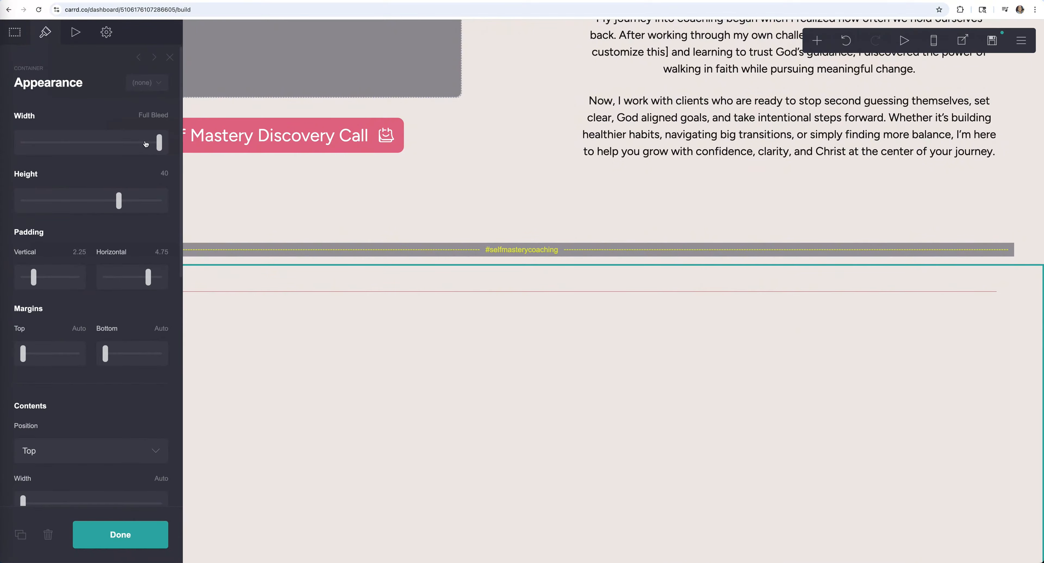
- Set the divider's container to Auto height with 0.125 vertical padding
{"action": "left_click_drag", "start_coordinate": [119, 203], "coordinate": [10, 204]}
{"action": "left_click", "coordinate": [156, 527]}
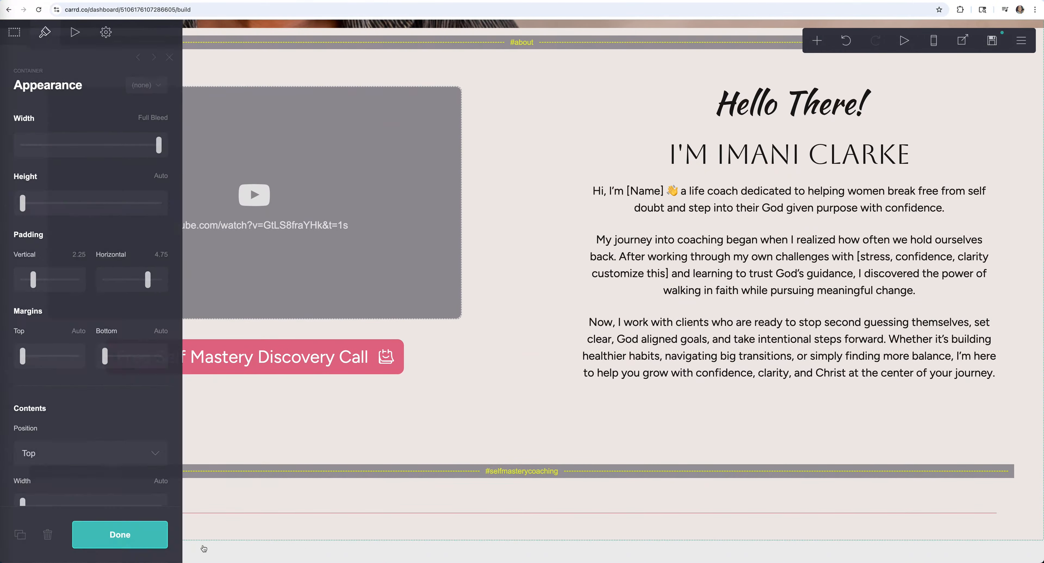
{"action": "left_click", "coordinate": [286, 522]}
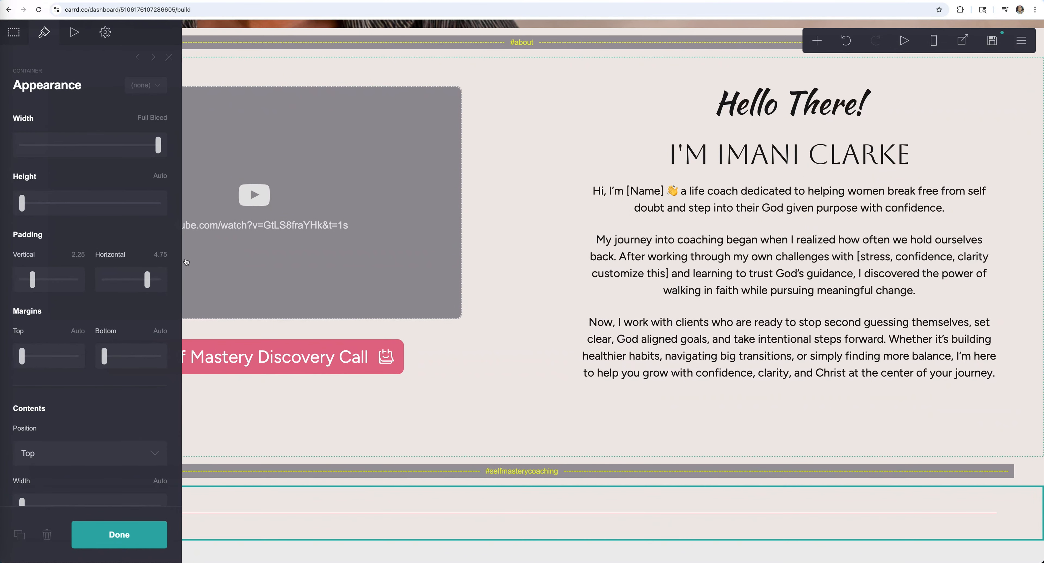
{"action": "left_click_drag", "start_coordinate": [34, 283], "coordinate": [24, 284]}
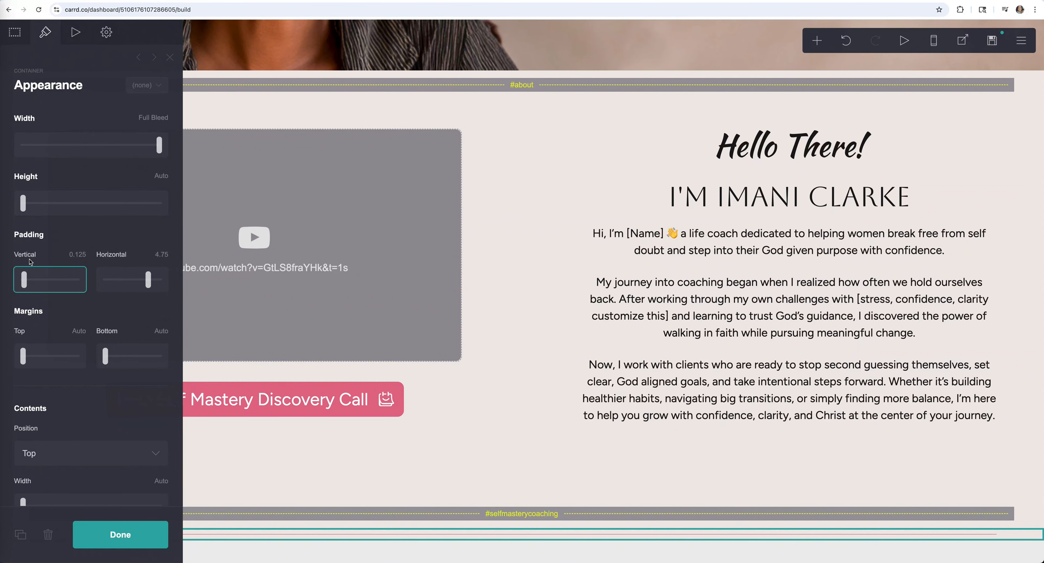
{"action": "left_click", "coordinate": [148, 541]}
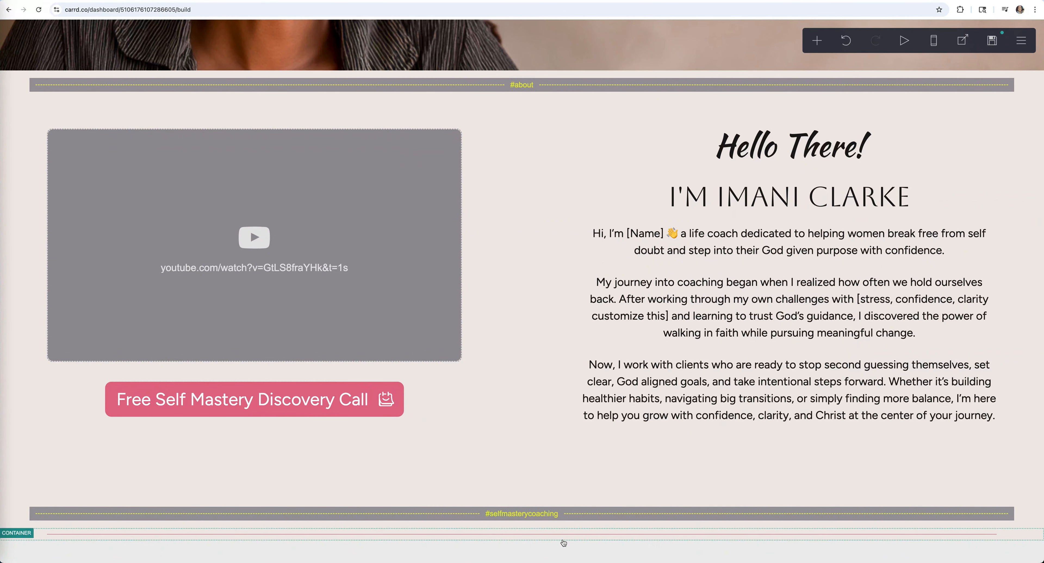
{"action": "left_click", "coordinate": [580, 539]}
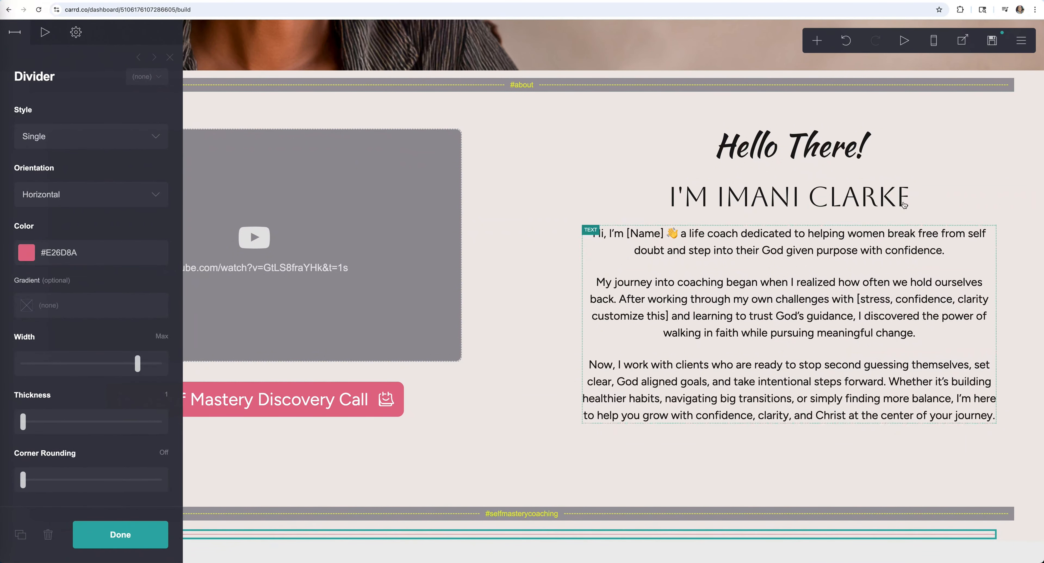
{"action": "left_click", "coordinate": [817, 41]}
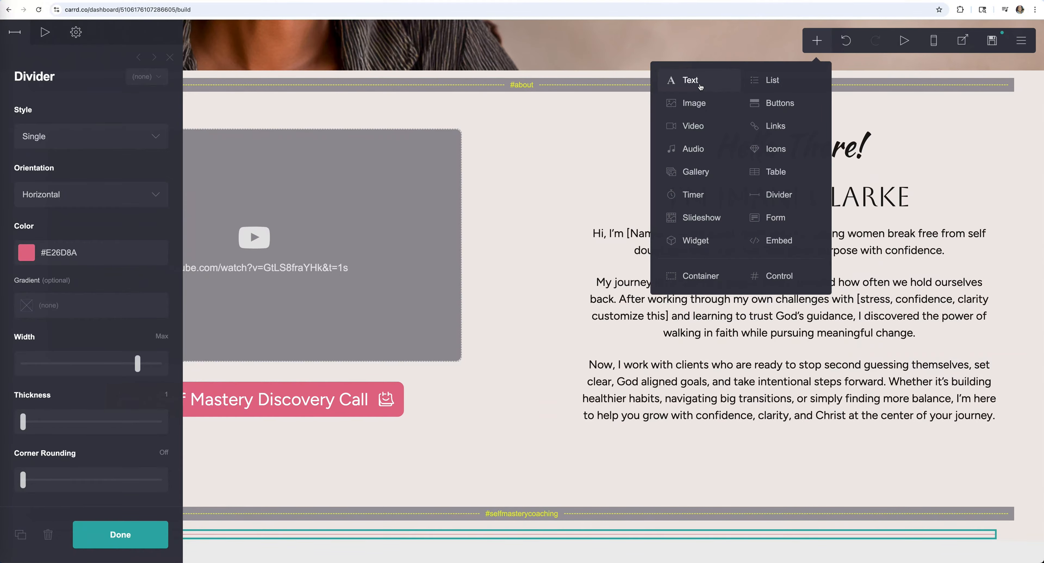
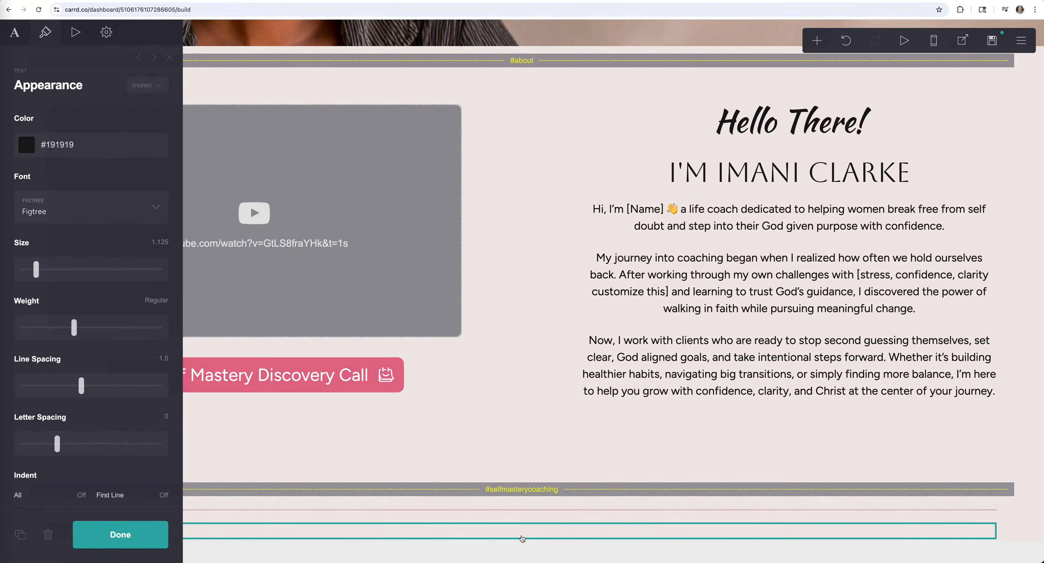
- Duplicate the Text element and add an Icons element, with its default Email icon, below it
{"action": "left_click", "coordinate": [154, 59]}
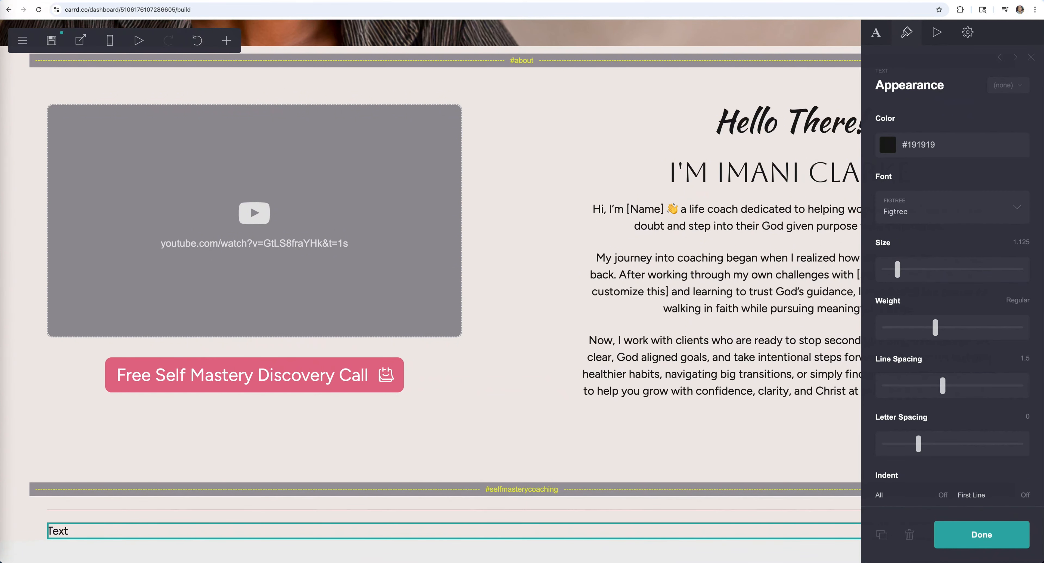
{"action": "left_click", "coordinate": [880, 538]}
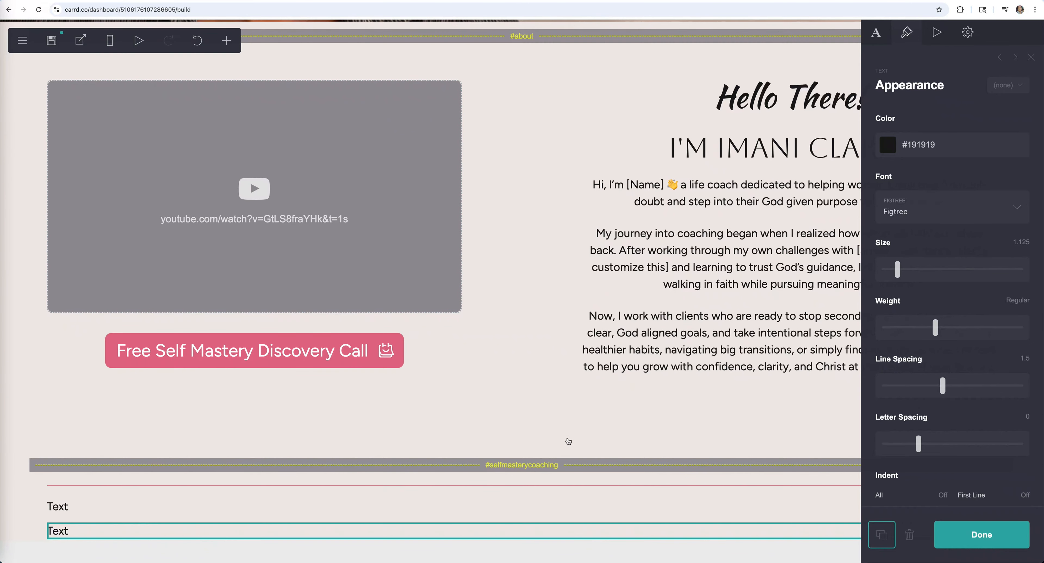
{"action": "left_click", "coordinate": [228, 42]}
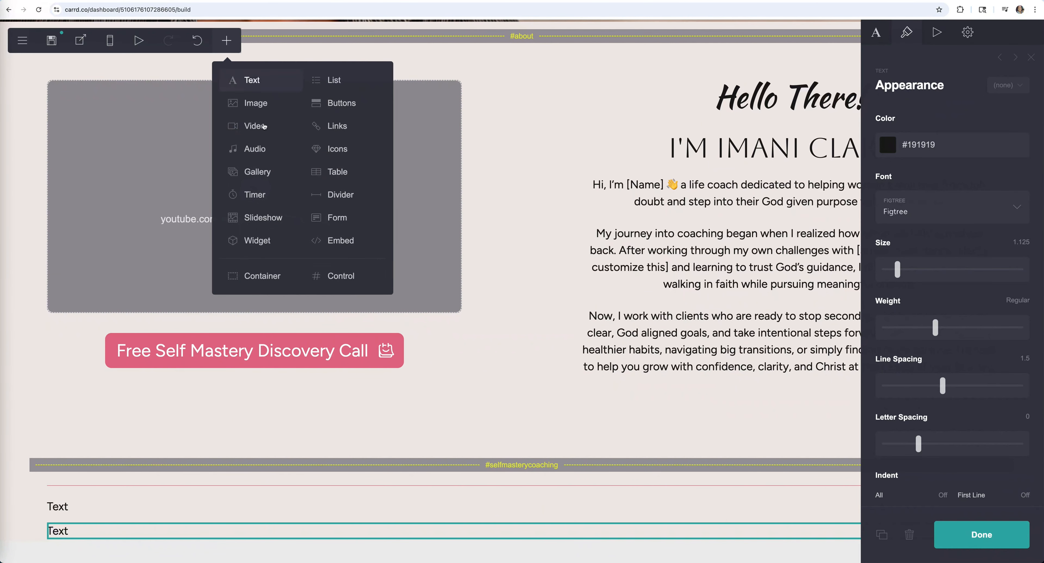
{"action": "left_click", "coordinate": [339, 150]}
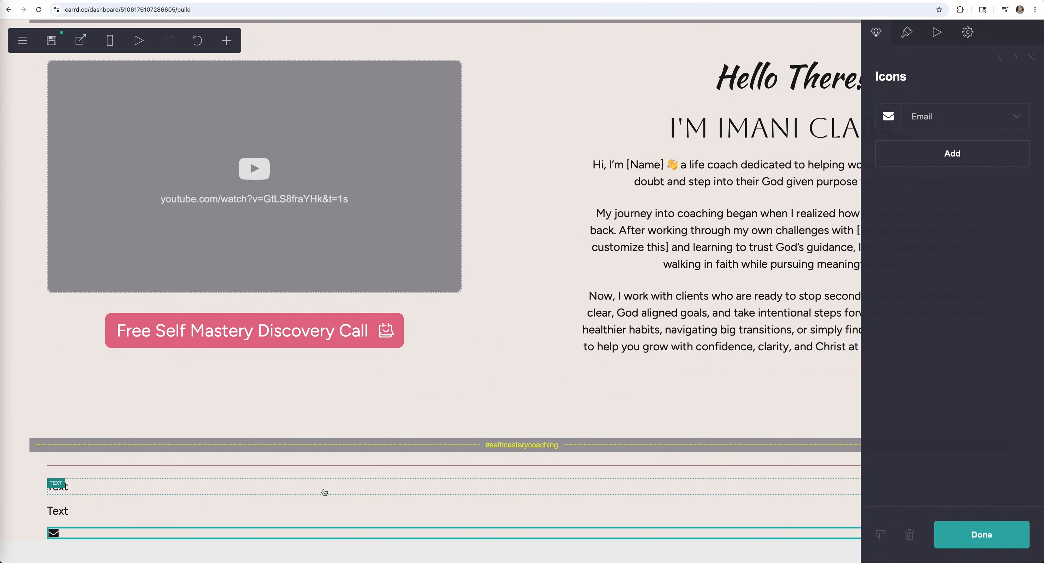
- Set the alignment of both Text elements to Center
{"action": "left_click", "coordinate": [325, 492]}
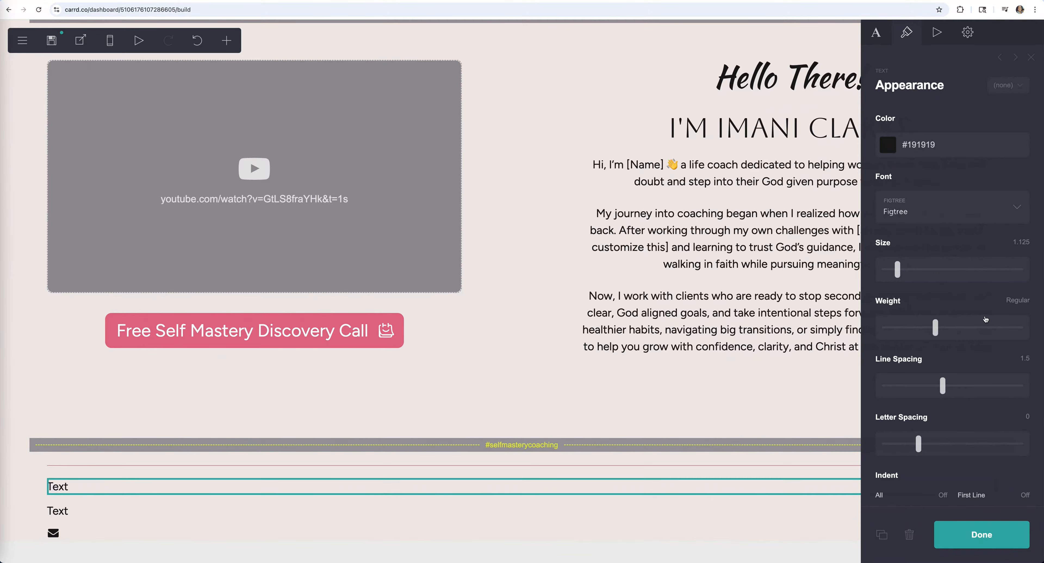
{"action": "scroll", "coordinate": [993, 399], "scroll_direction": "down", "scroll_amount": 12}
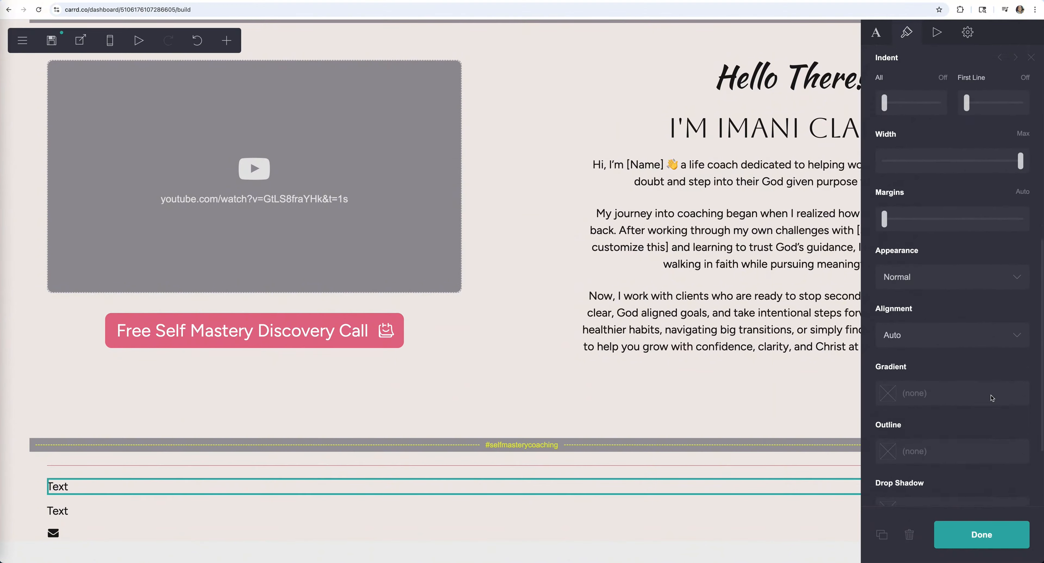
{"action": "scroll", "coordinate": [992, 398], "scroll_direction": "down", "scroll_amount": 2}
{"action": "scroll", "coordinate": [991, 404], "scroll_direction": "up", "scroll_amount": 7}
{"action": "scroll", "coordinate": [989, 412], "scroll_direction": "down", "scroll_amount": 3}
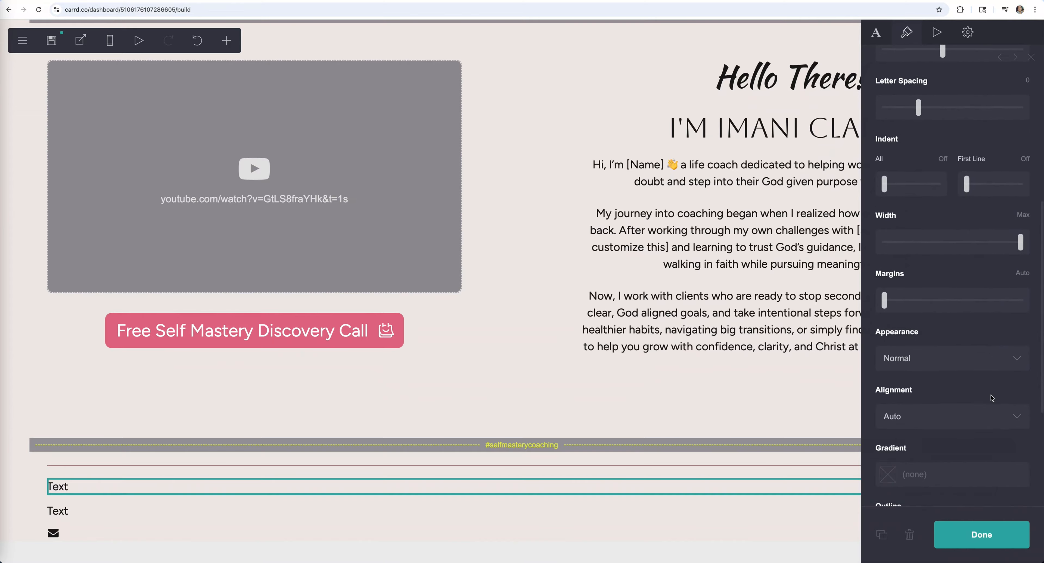
{"action": "left_click", "coordinate": [989, 412]}
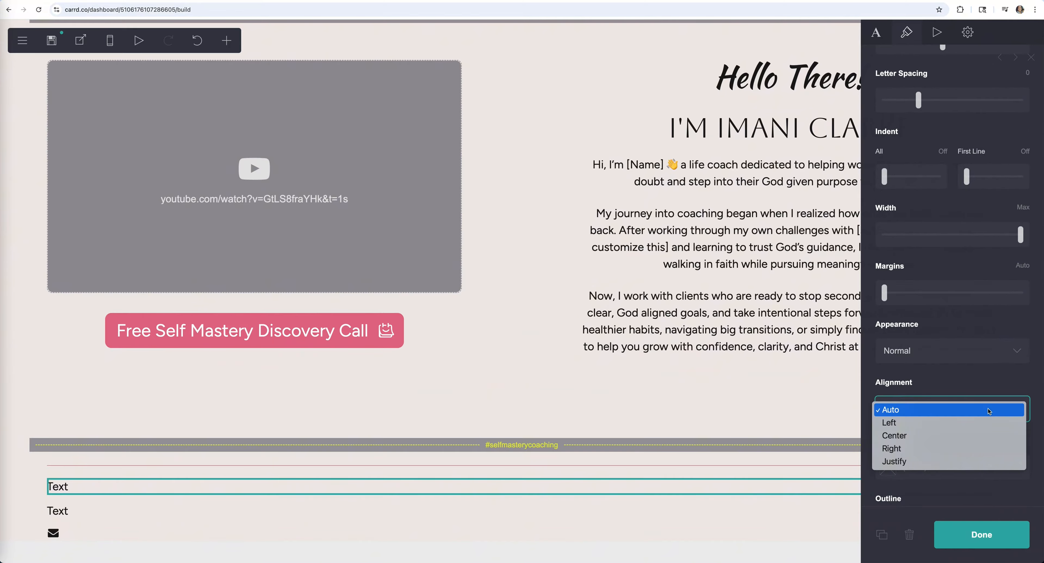
{"action": "left_click", "coordinate": [987, 439]}
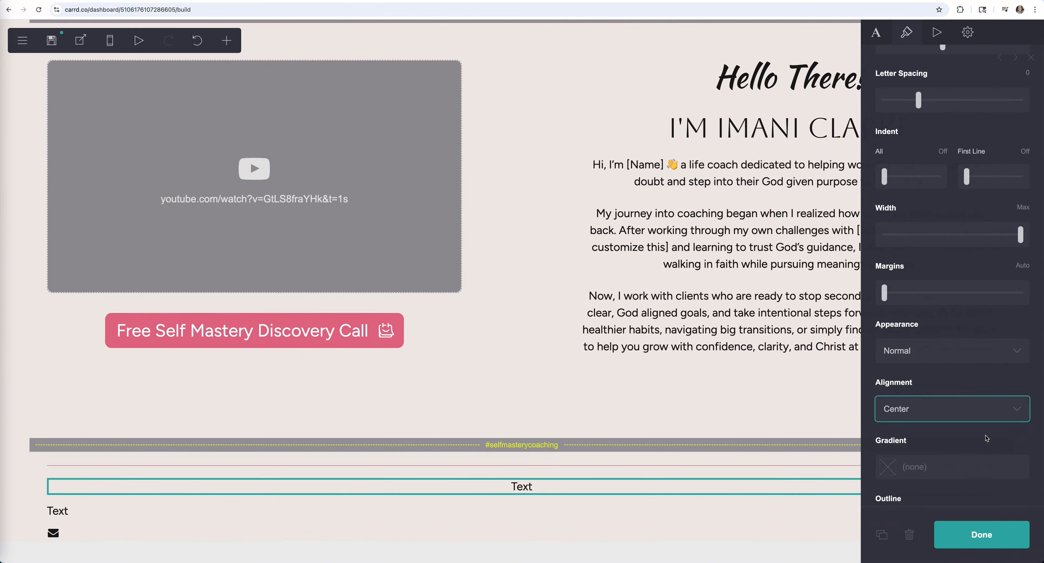
{"action": "left_click", "coordinate": [553, 511]}
{"action": "scroll", "coordinate": [959, 431], "scroll_direction": "down", "scroll_amount": 8}
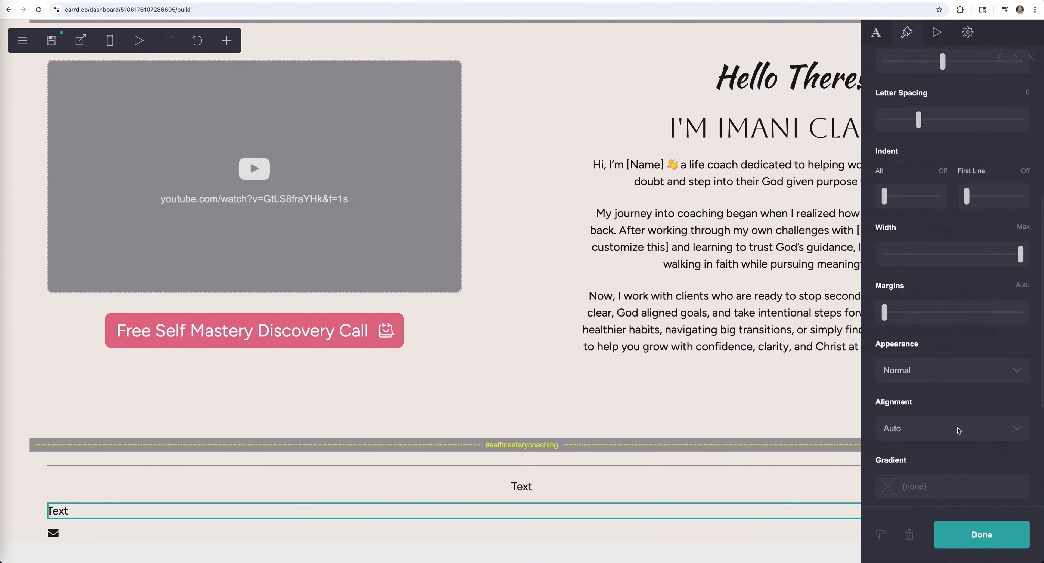
{"action": "scroll", "coordinate": [959, 430], "scroll_direction": "down", "scroll_amount": 2}
{"action": "left_click", "coordinate": [956, 357]}
{"action": "left_click", "coordinate": [953, 380]}
- Center-align the email icon element
{"action": "left_click", "coordinate": [907, 33]}
{"action": "scroll", "coordinate": [931, 404], "scroll_direction": "down", "scroll_amount": 3}
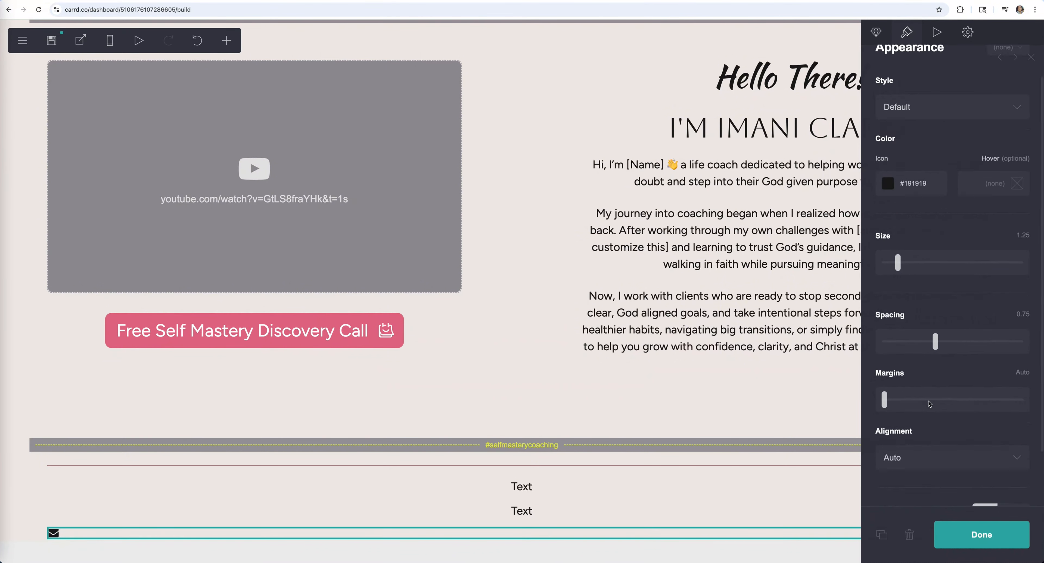
{"action": "left_click", "coordinate": [933, 395]}
{"action": "left_click", "coordinate": [935, 418]}
{"action": "left_click", "coordinate": [967, 534]}
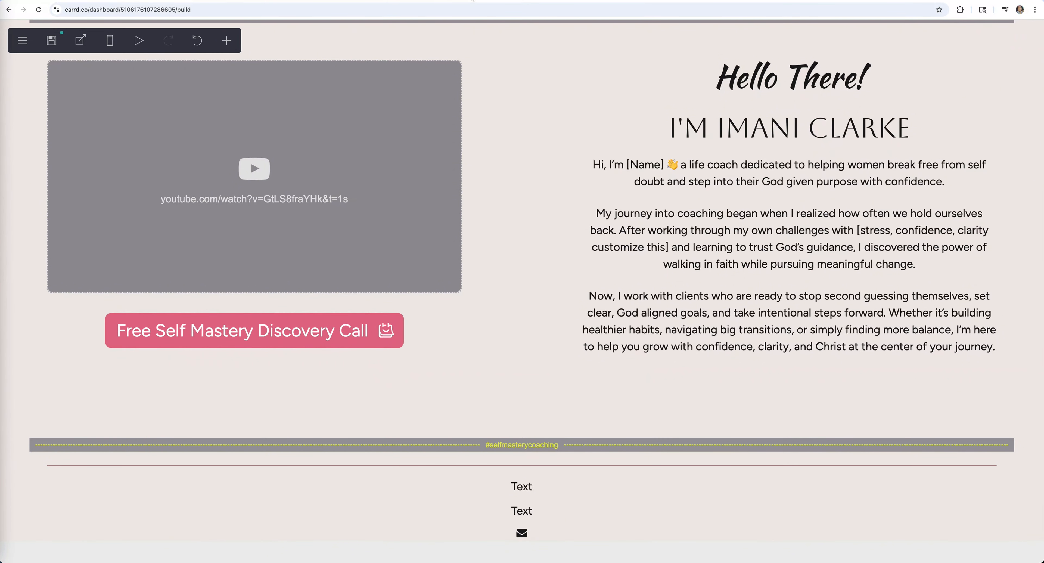
- Make the first Text the heading 'Inside the 3 Week Self Mastery Journey', enlarged, in Aboreto font
{"action": "left_click", "coordinate": [522, 487]}
{"action": "left_click", "coordinate": [877, 33]}
{"action": "double_click", "coordinate": [893, 117]}
{"action": "key", "text": "super+v"}
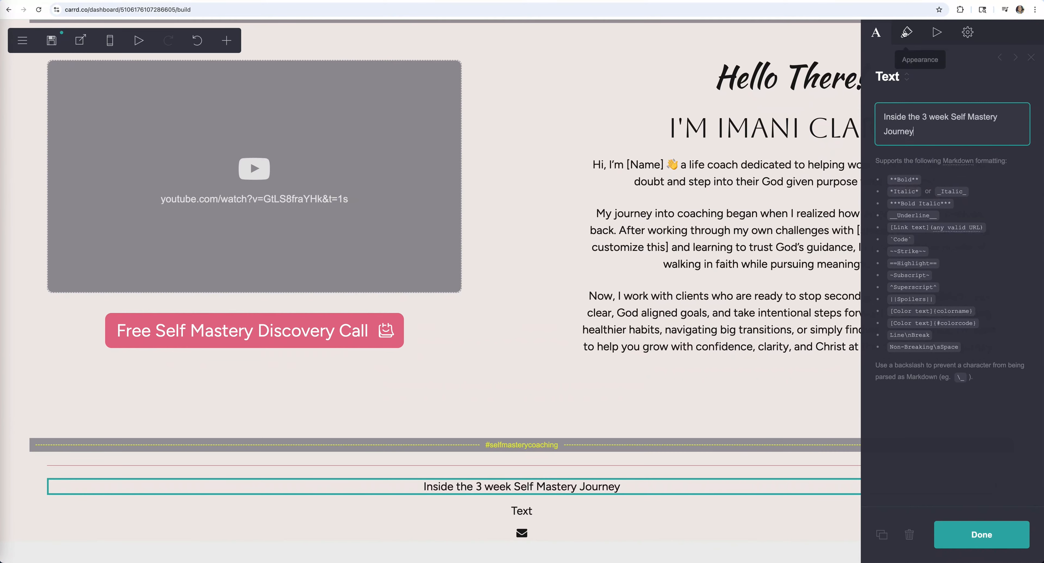
{"action": "left_click", "coordinate": [907, 32]}
{"action": "left_click_drag", "start_coordinate": [898, 269], "coordinate": [919, 268]}
{"action": "left_click", "coordinate": [941, 208]}
{"action": "scroll", "coordinate": [935, 284], "scroll_direction": "up", "scroll_amount": 20}
{"action": "left_click", "coordinate": [929, 304]}
{"action": "scroll", "coordinate": [527, 487], "scroll_direction": "down", "scroll_amount": 1}
- Paste the subtitle paragraph into the second Text, narrowing its width and raising its size
{"action": "left_click", "coordinate": [523, 511]}
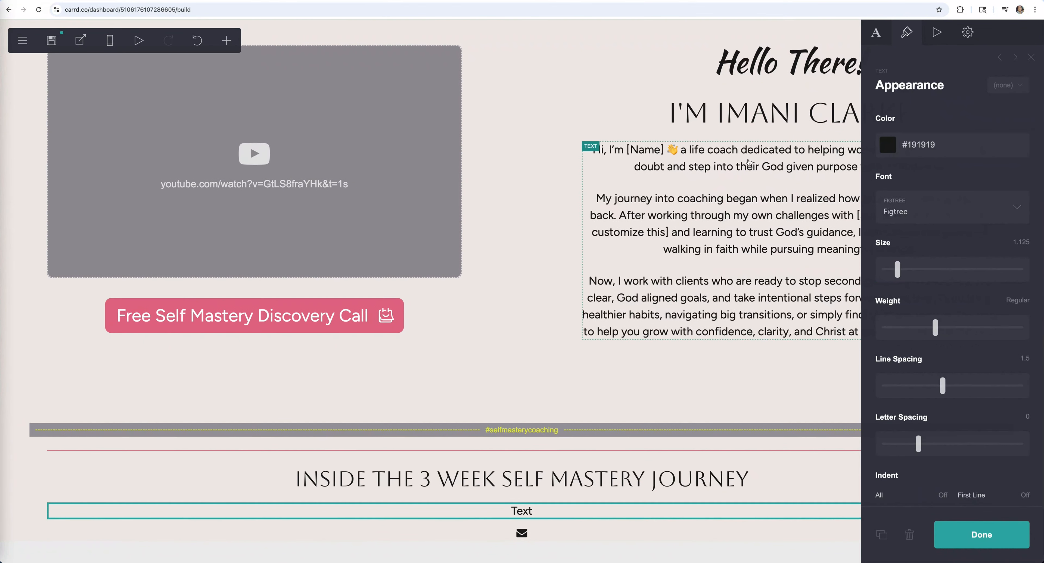
{"action": "left_click", "coordinate": [877, 33]}
{"action": "left_click", "coordinate": [902, 118]}
{"action": "double_click", "coordinate": [902, 119]}
{"action": "key", "text": "super+v"}
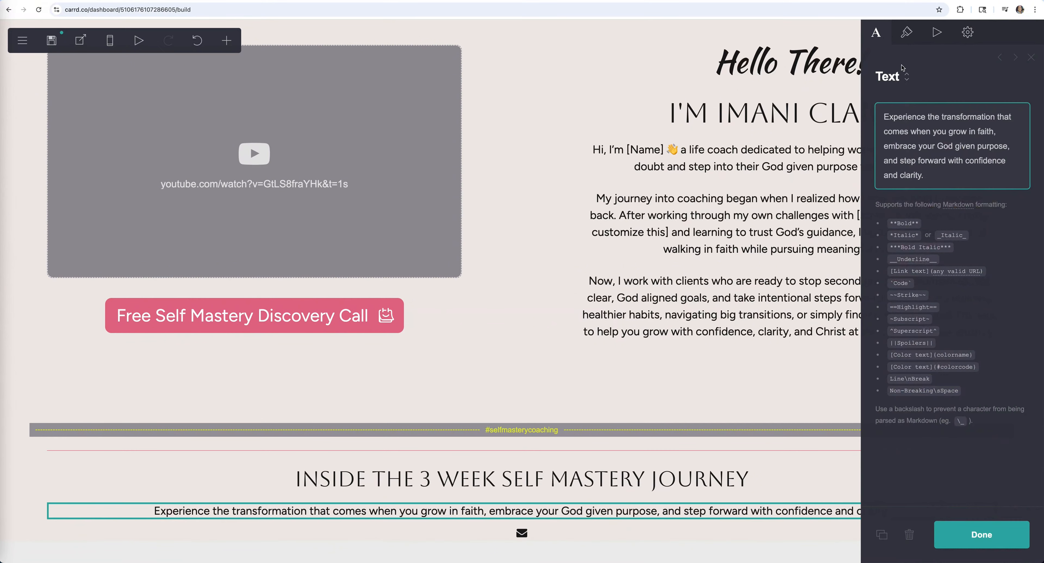
{"action": "left_click", "coordinate": [907, 33]}
{"action": "scroll", "coordinate": [944, 284], "scroll_direction": "down", "scroll_amount": 3}
{"action": "left_click_drag", "start_coordinate": [1021, 456], "coordinate": [945, 455]}
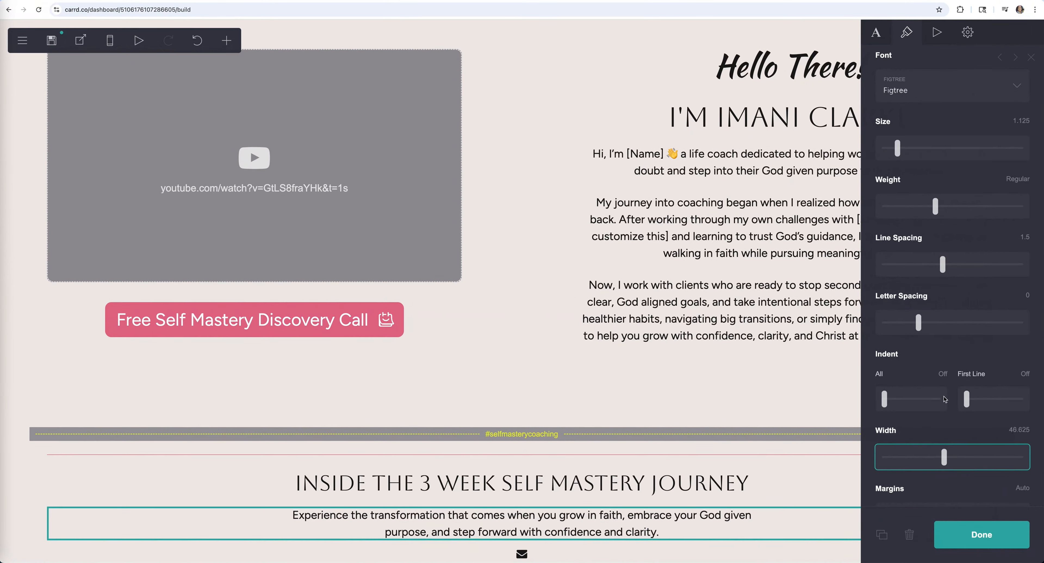
{"action": "left_click_drag", "start_coordinate": [898, 147], "coordinate": [903, 147]}
{"action": "scroll", "coordinate": [588, 479], "scroll_direction": "down", "scroll_amount": 1}
- Slightly reduce the heading size, then reselect the subtitle and the email icon
{"action": "left_click", "coordinate": [584, 455]}
{"action": "mouse_move", "coordinate": [919, 270]}
{"action": "left_mouse_down"}
{"action": "mouse_move", "coordinate": [932, 271]}
{"action": "mouse_move", "coordinate": [913, 269]}
{"action": "left_mouse_up"}
{"action": "scroll", "coordinate": [716, 467], "scroll_direction": "down", "scroll_amount": 1}
{"action": "left_click", "coordinate": [716, 479]}
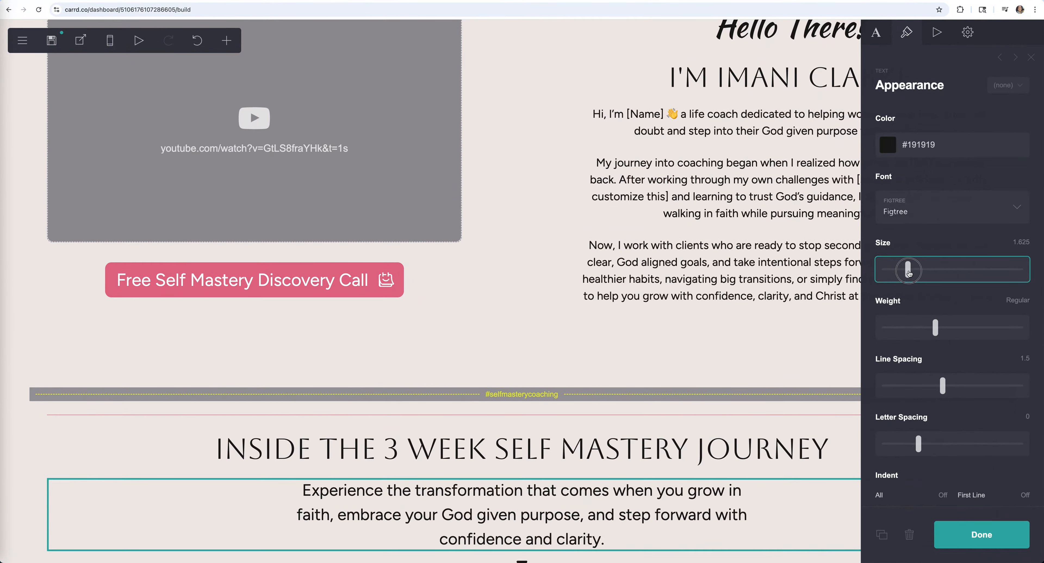
{"action": "scroll", "coordinate": [750, 409], "scroll_direction": "down", "scroll_amount": 1}
{"action": "left_click", "coordinate": [522, 534]}
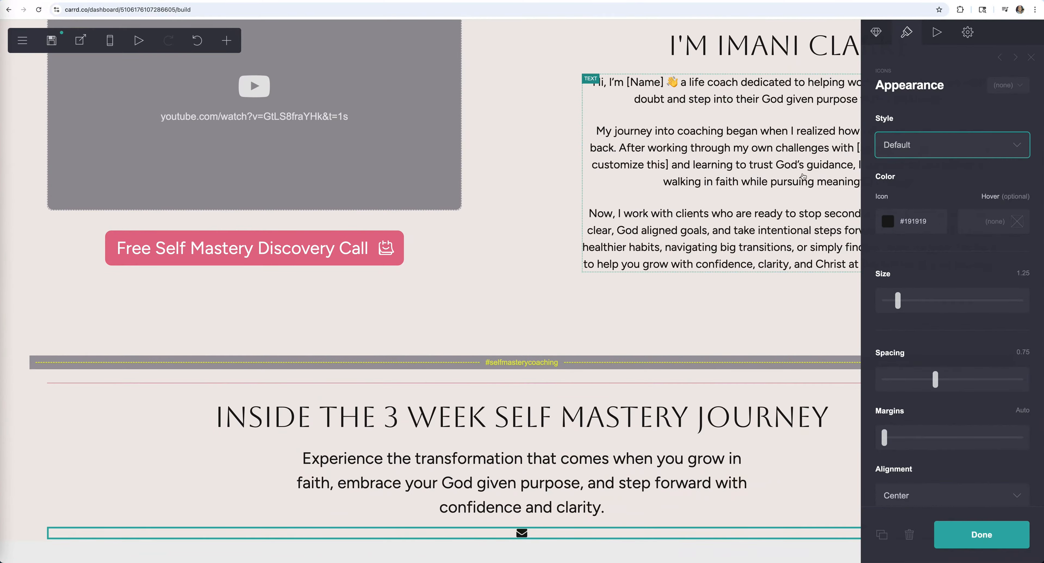
- Change the email icon's type to Chevron Down
{"action": "left_click", "coordinate": [877, 33]}
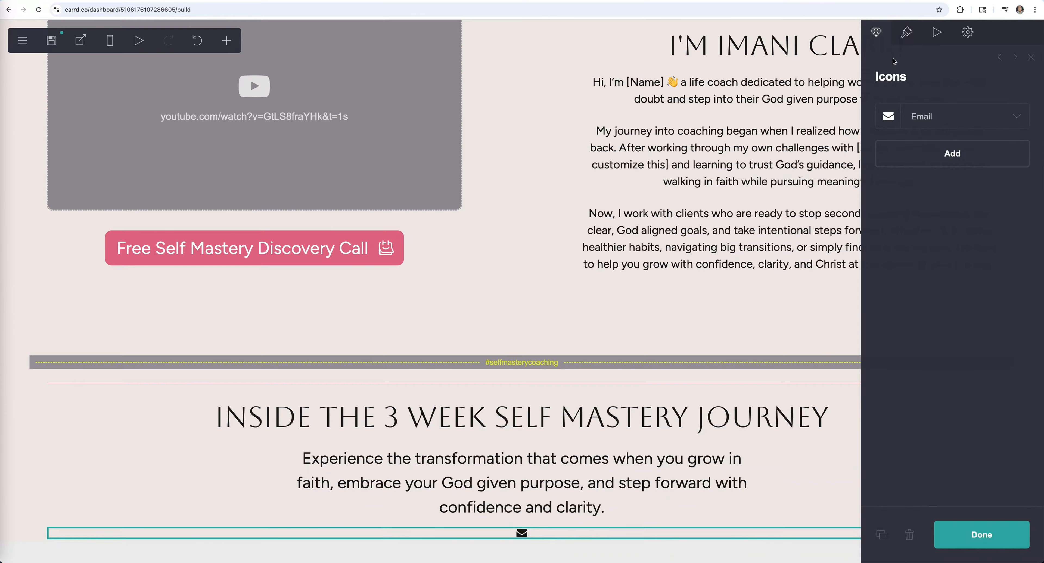
{"action": "left_click", "coordinate": [1019, 118]}
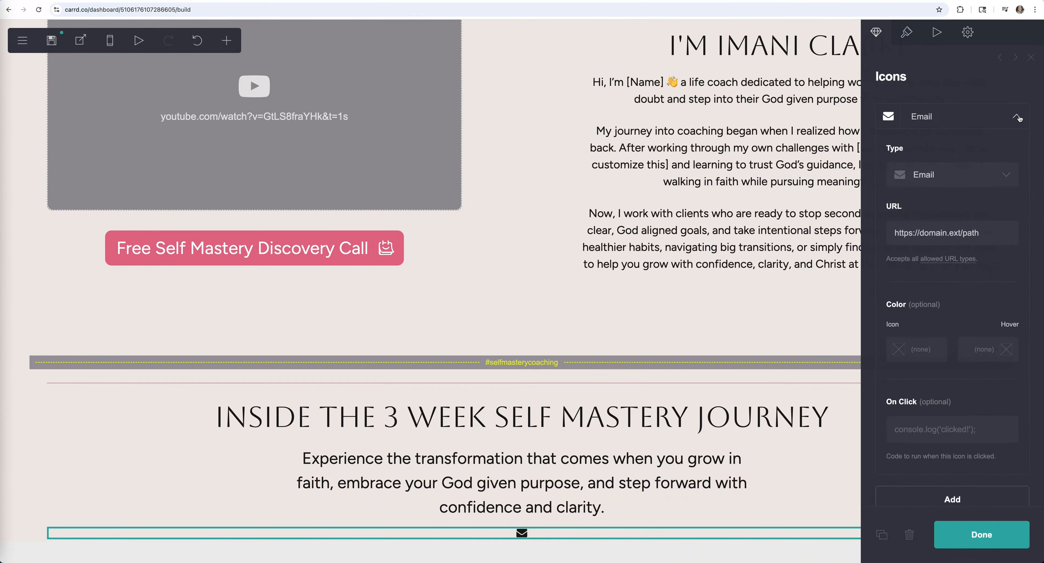
{"action": "left_click", "coordinate": [1010, 177]}
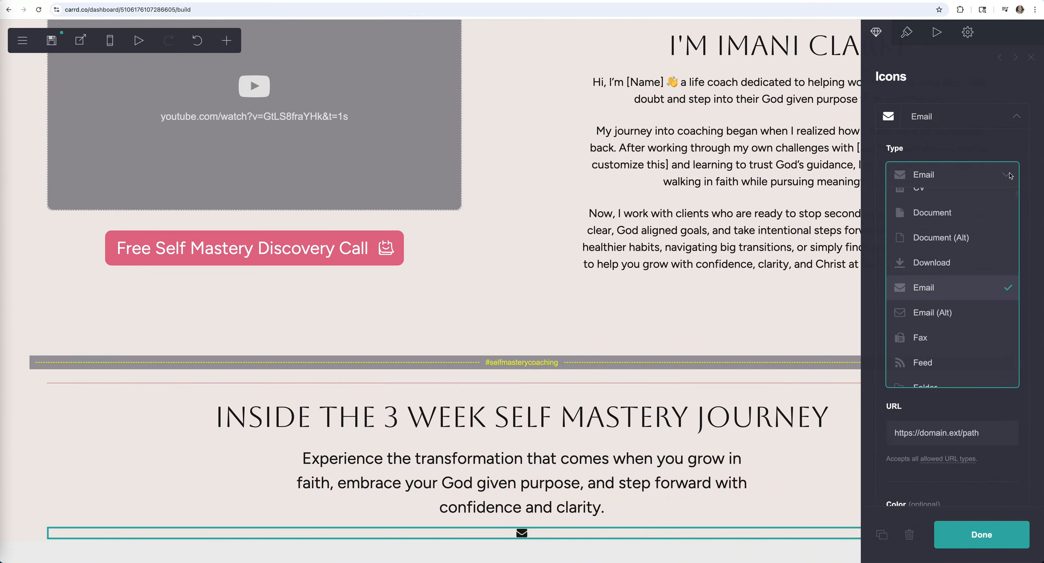
{"action": "scroll", "coordinate": [984, 284], "scroll_direction": "down", "scroll_amount": 10}
{"action": "scroll", "coordinate": [973, 300], "scroll_direction": "up", "scroll_amount": 15}
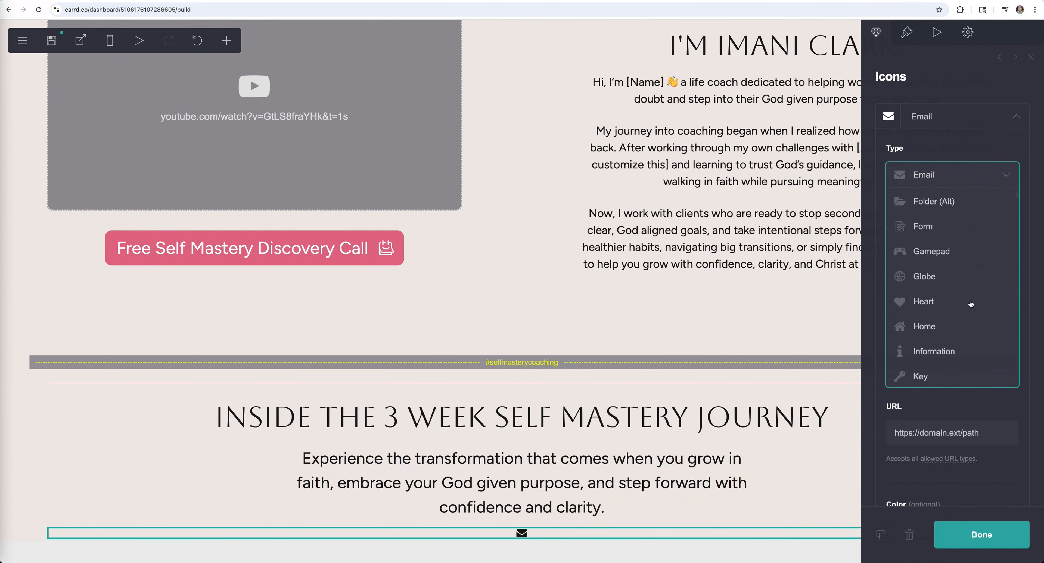
{"action": "scroll", "coordinate": [971, 303], "scroll_direction": "up", "scroll_amount": 3}
{"action": "scroll", "coordinate": [905, 302], "scroll_direction": "down", "scroll_amount": 8}
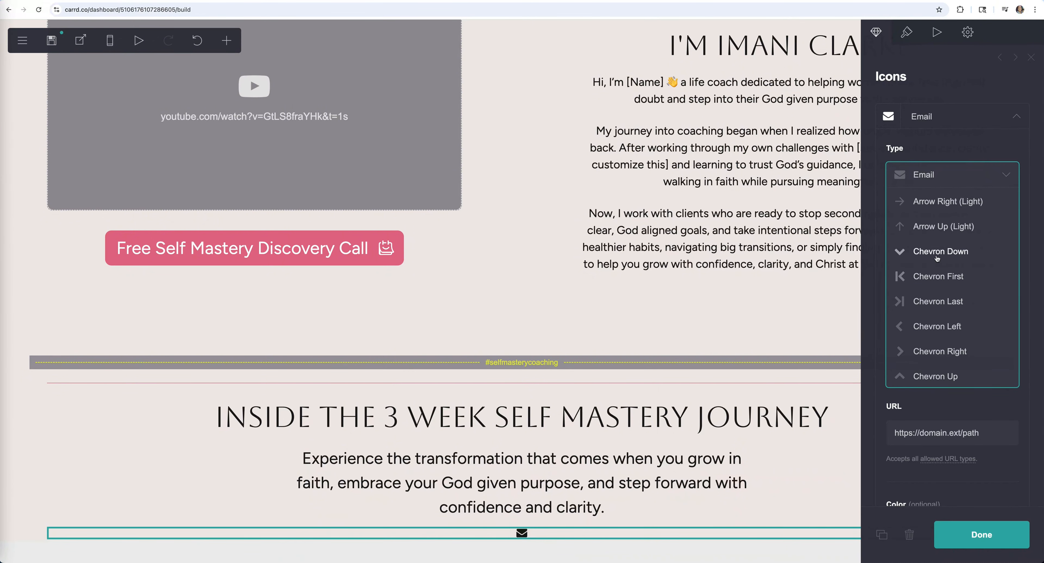
{"action": "left_click", "coordinate": [944, 258]}
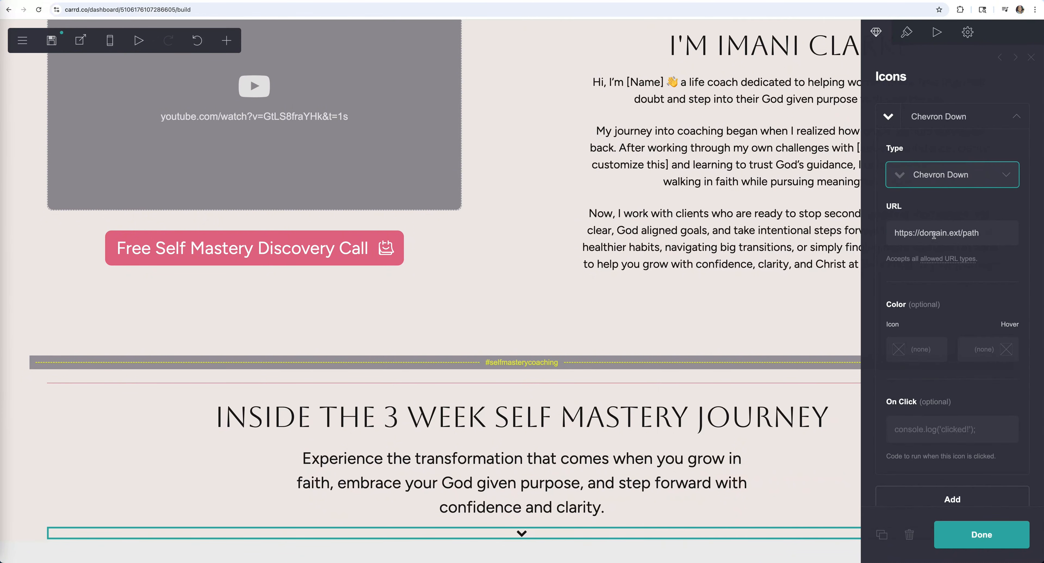
- Enlarge the chevron to size 4.625 and colour it pink #E26D8A
{"action": "left_click", "coordinate": [906, 33]}
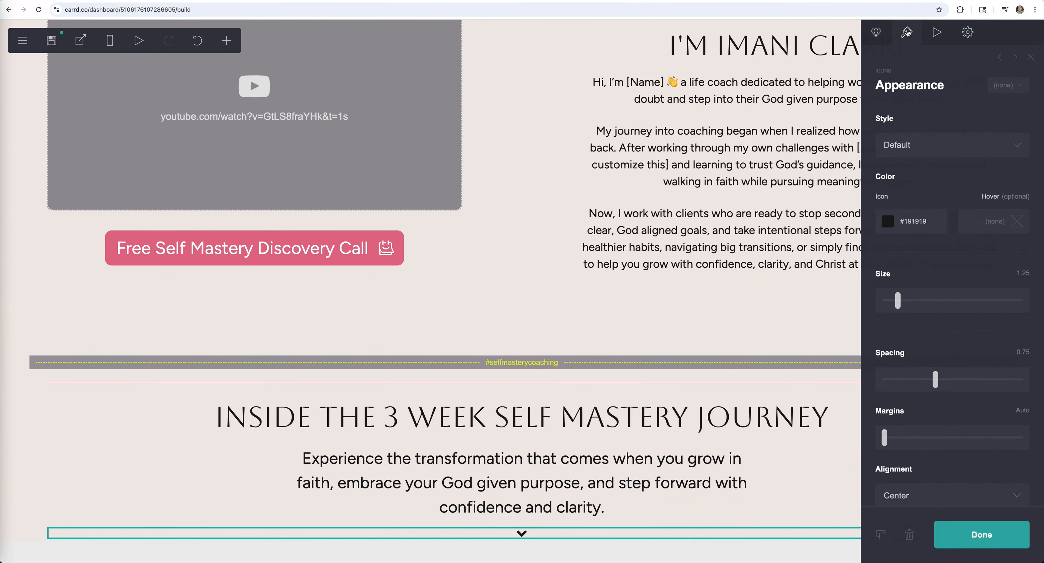
{"action": "left_click_drag", "start_coordinate": [898, 305], "coordinate": [959, 301]}
{"action": "left_click", "coordinate": [895, 223]}
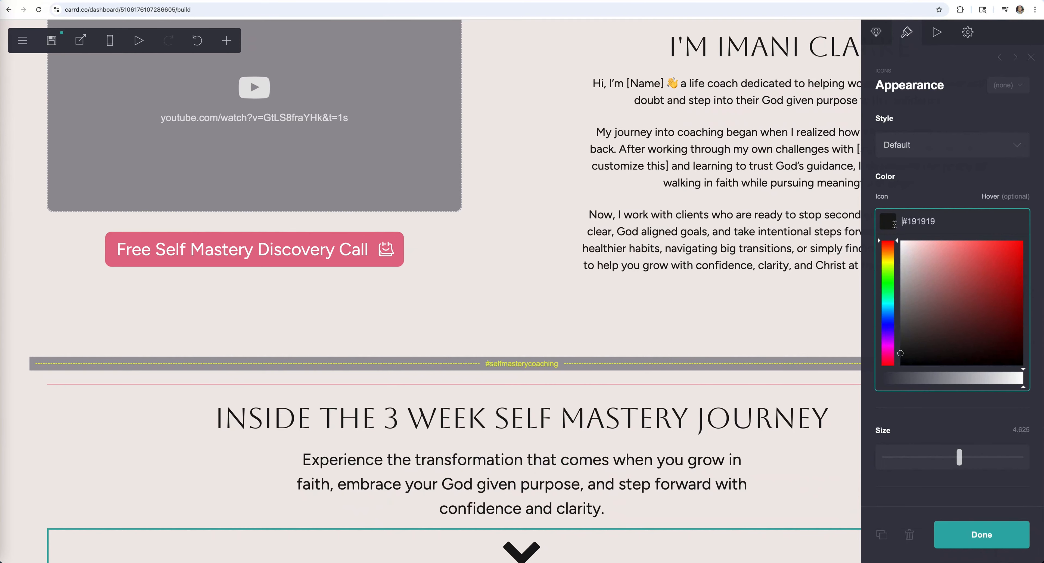
{"action": "key", "text": "super+a"}
{"action": "type", "text": "#E26D8A"}
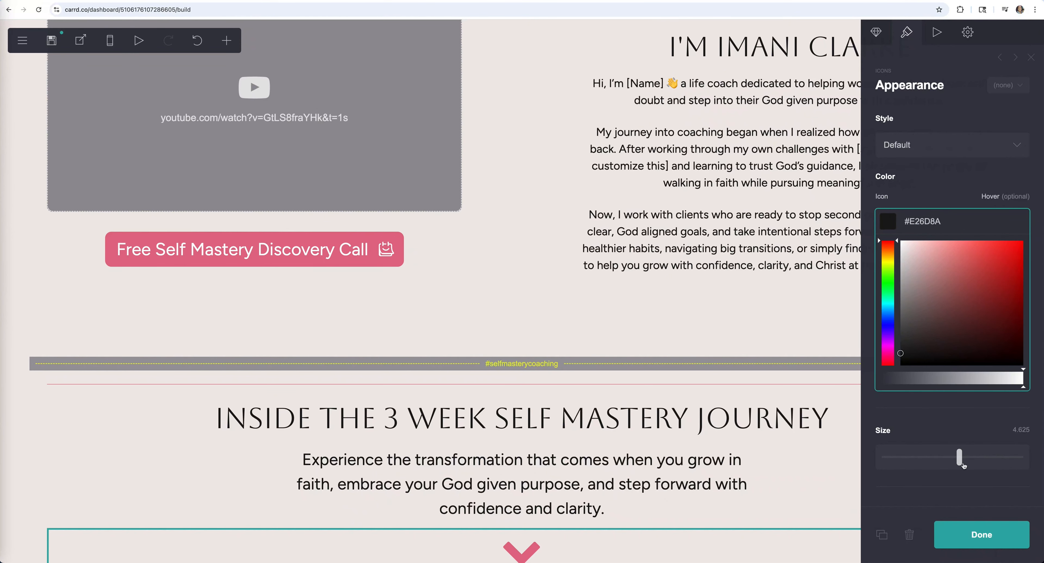
- Increase the text size of the heading and the subtitle paragraph
{"action": "left_click", "coordinate": [979, 533]}
{"action": "left_click_drag", "start_coordinate": [934, 269], "coordinate": [943, 271]}
{"action": "left_click", "coordinate": [649, 454]}
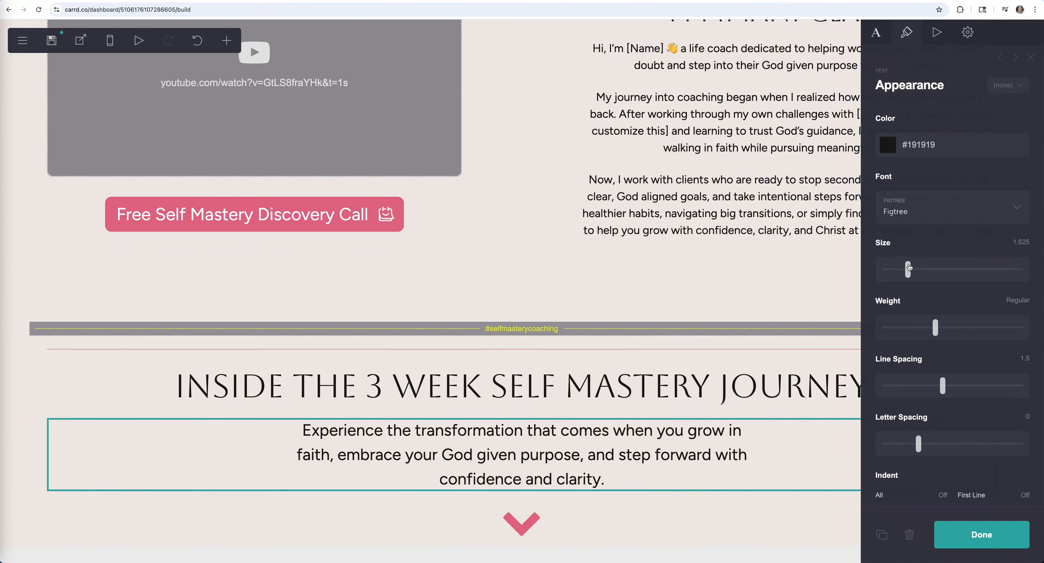
{"action": "left_click_drag", "start_coordinate": [909, 270], "coordinate": [914, 270]}
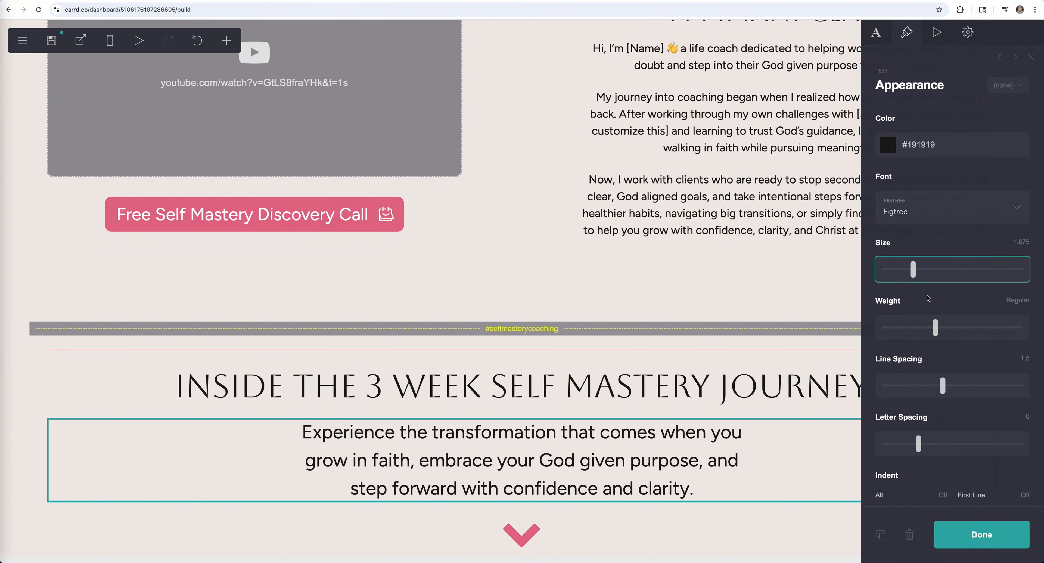
{"action": "scroll", "coordinate": [929, 298], "scroll_direction": "down", "scroll_amount": 5}
- Try medium and bold weights on the subtitle paragraph, then settle on Regular
{"action": "left_click_drag", "start_coordinate": [943, 308], "coordinate": [949, 308]}
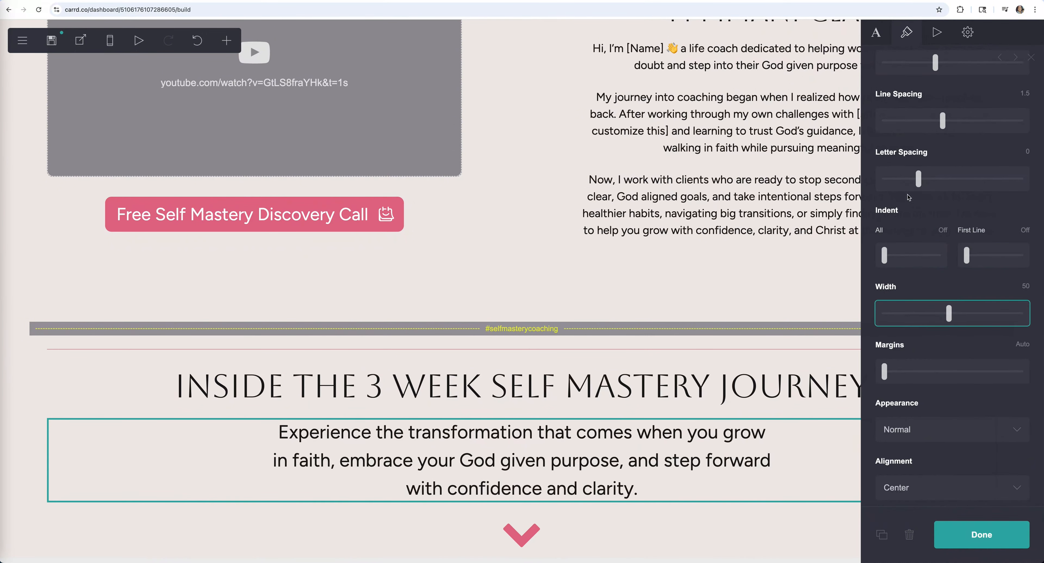
{"action": "scroll", "coordinate": [943, 199], "scroll_direction": "up", "scroll_amount": 3}
{"action": "left_click", "coordinate": [943, 199]}
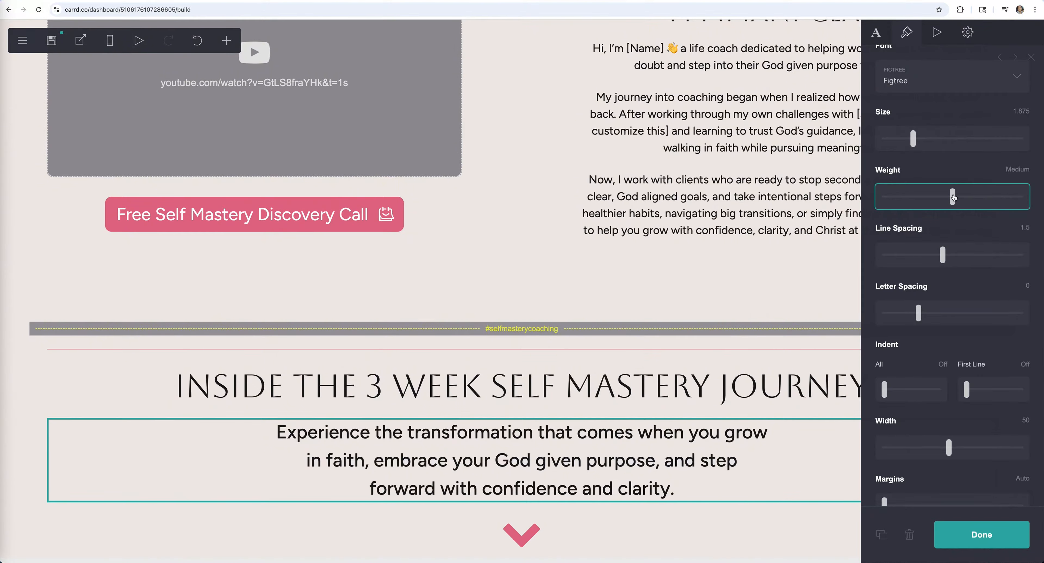
{"action": "left_click", "coordinate": [938, 197]}
{"action": "left_click", "coordinate": [947, 198]}
{"action": "scroll", "coordinate": [897, 114], "scroll_direction": "up", "scroll_amount": 1}
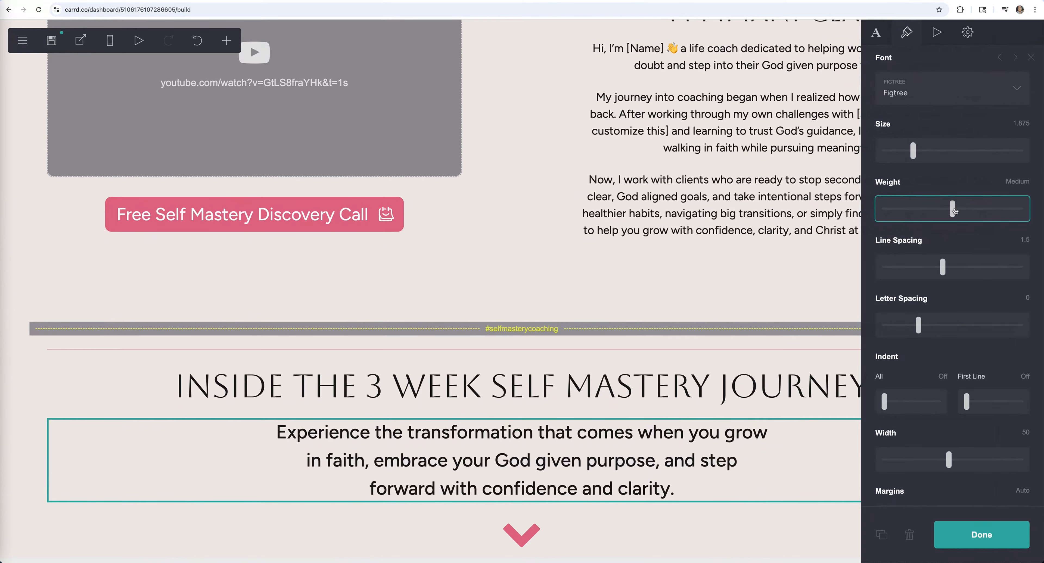
{"action": "left_click_drag", "start_coordinate": [953, 209], "coordinate": [918, 209]}
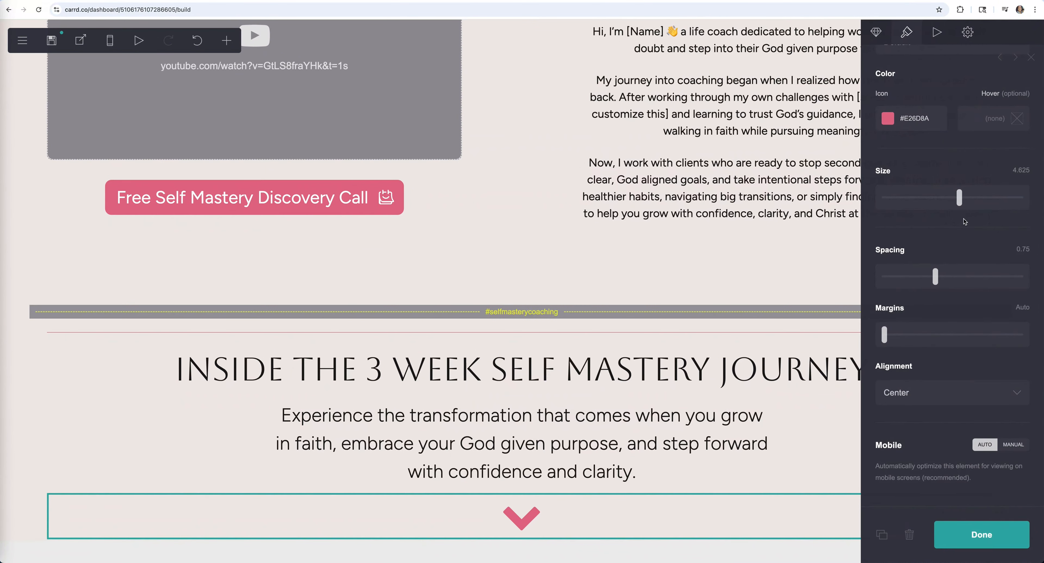
{"action": "left_click_drag", "start_coordinate": [964, 206], "coordinate": [969, 205]}
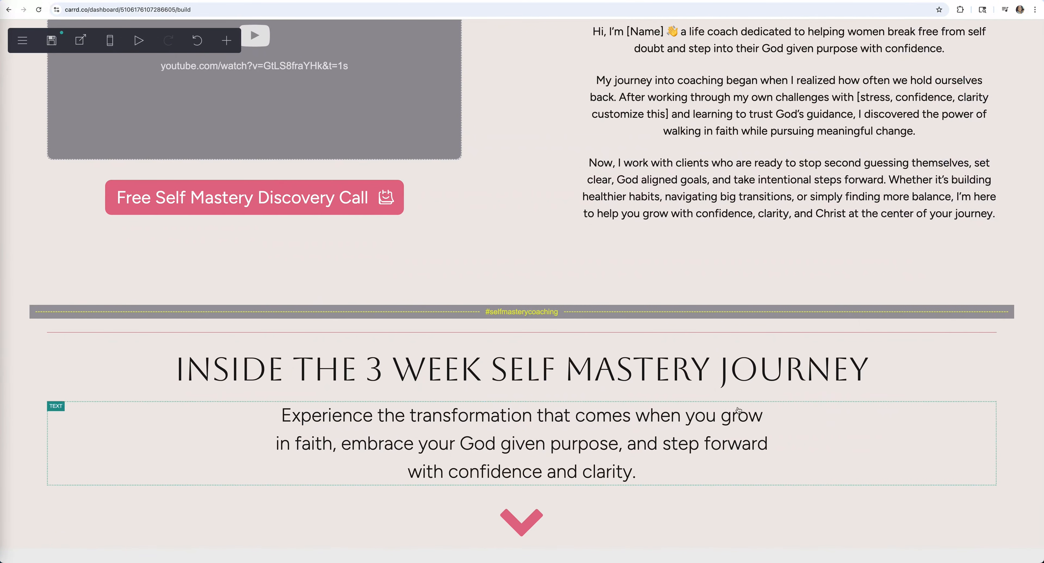
- Raise the pink chevron icon's size to 5.375
{"action": "left_click", "coordinate": [981, 535]}
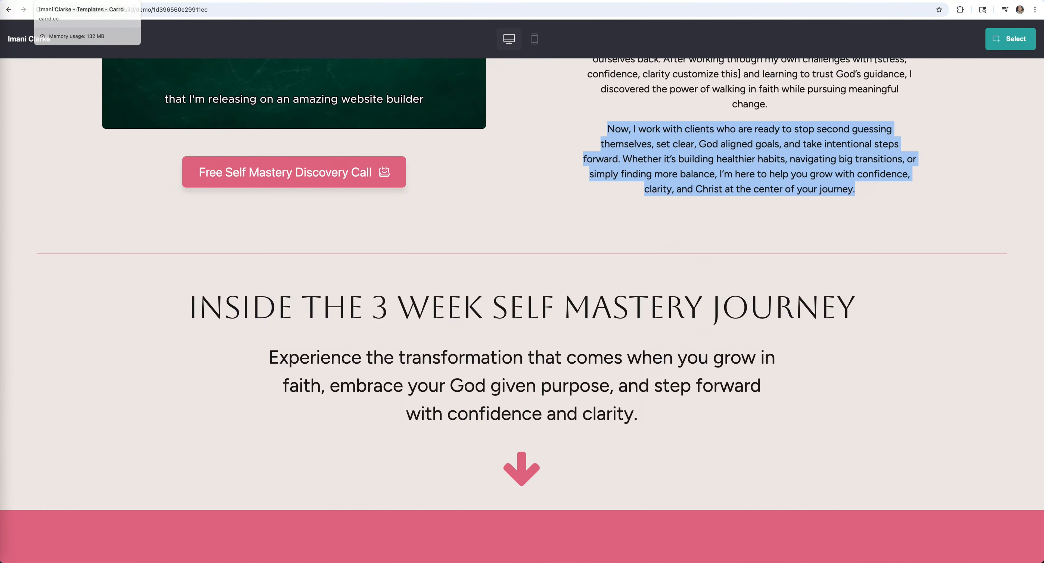
{"action": "scroll", "coordinate": [320, 110], "scroll_direction": "down", "scroll_amount": 10}
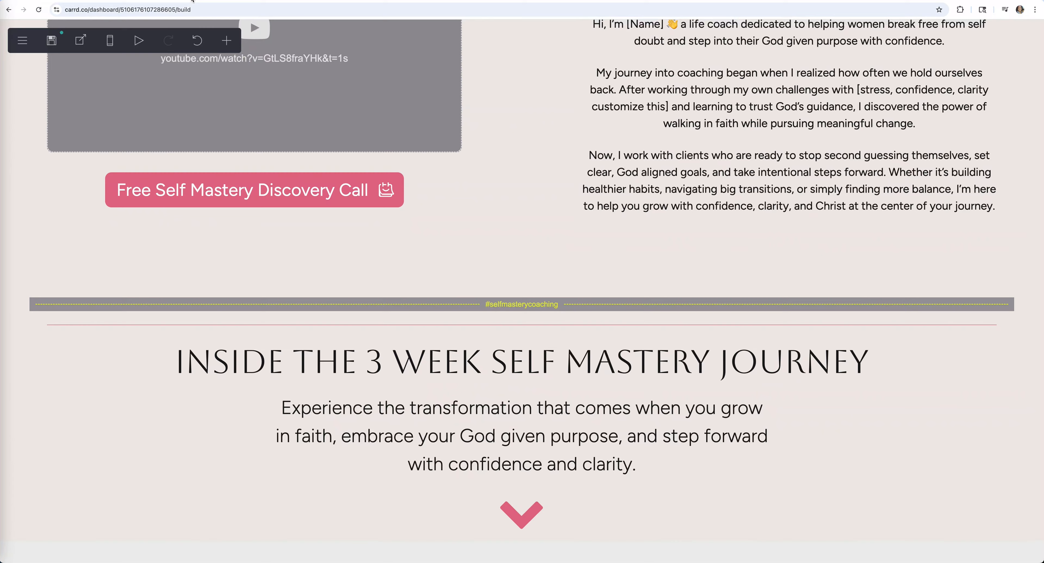
{"action": "left_click", "coordinate": [557, 515]}
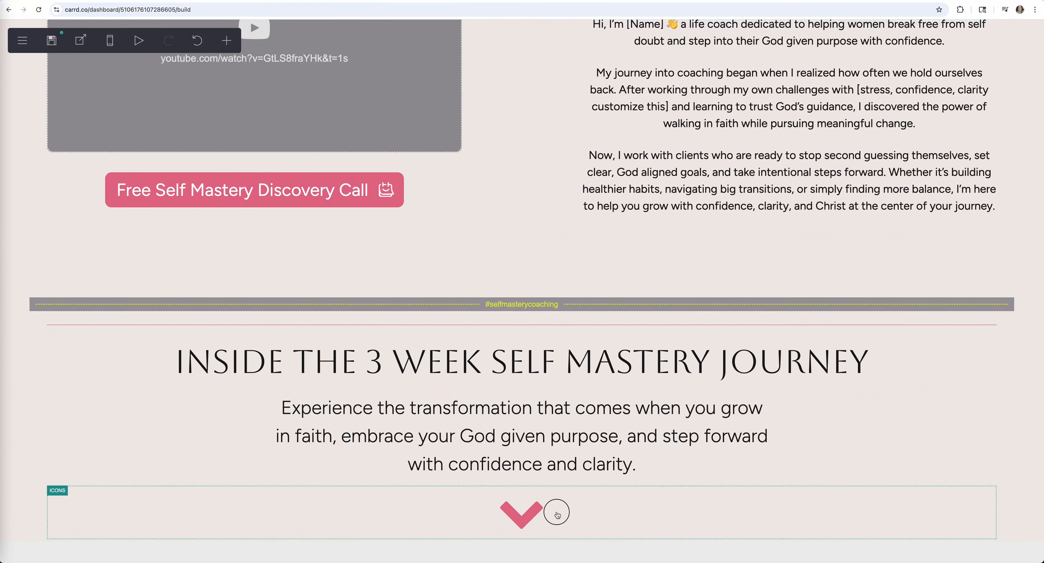
{"action": "left_click", "coordinate": [510, 524]}
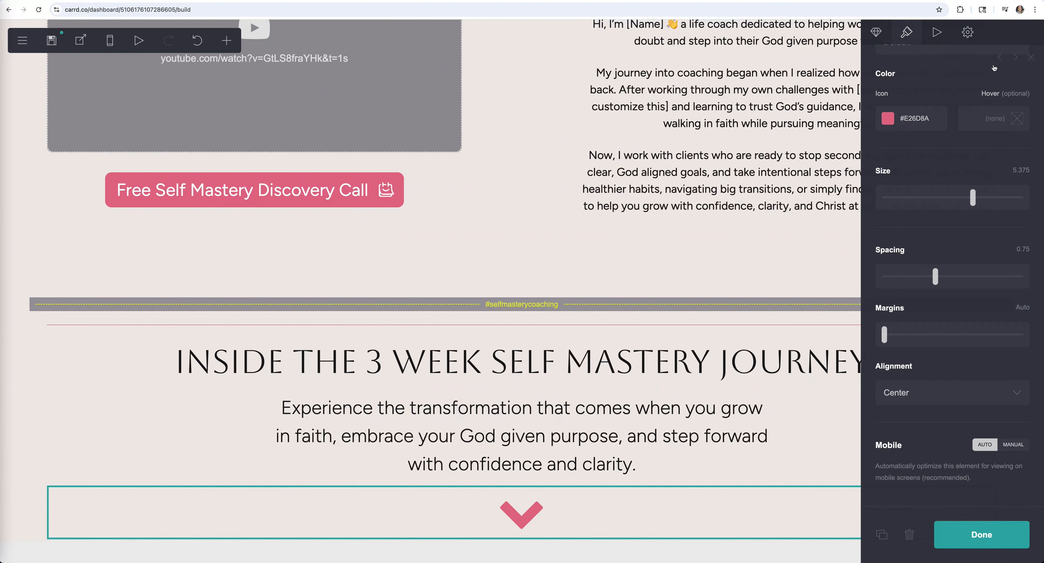
{"action": "left_click", "coordinate": [1000, 59]}
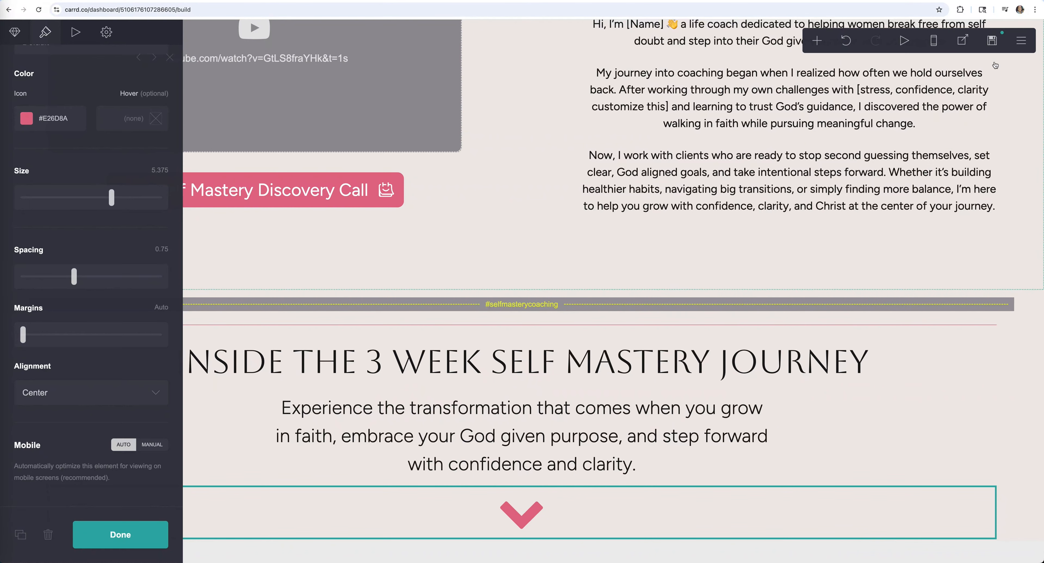
- Add a new empty container below the chevron
{"action": "left_click", "coordinate": [818, 42]}
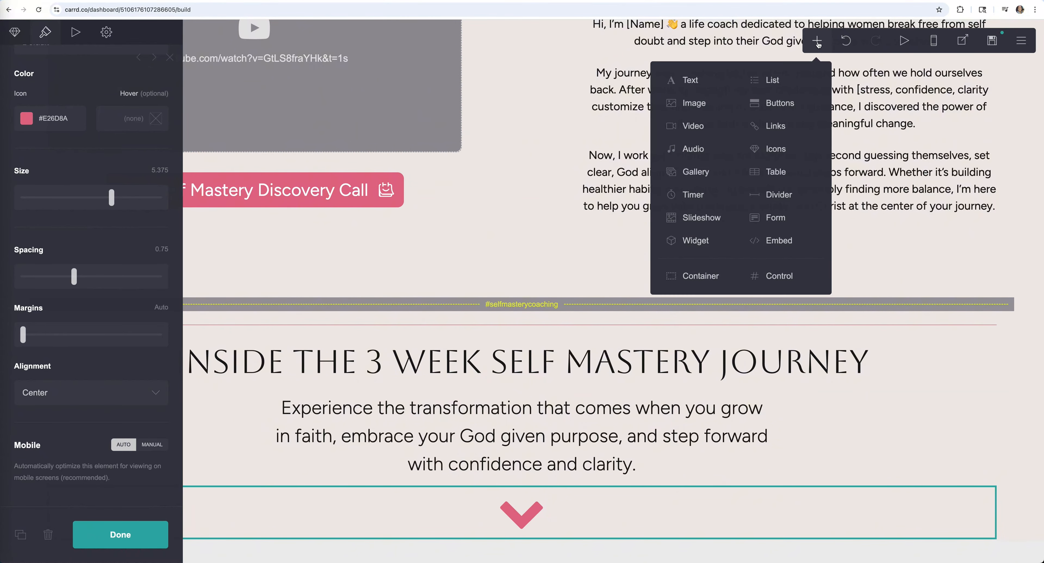
{"action": "left_click", "coordinate": [676, 278]}
{"action": "left_click", "coordinate": [120, 534]}
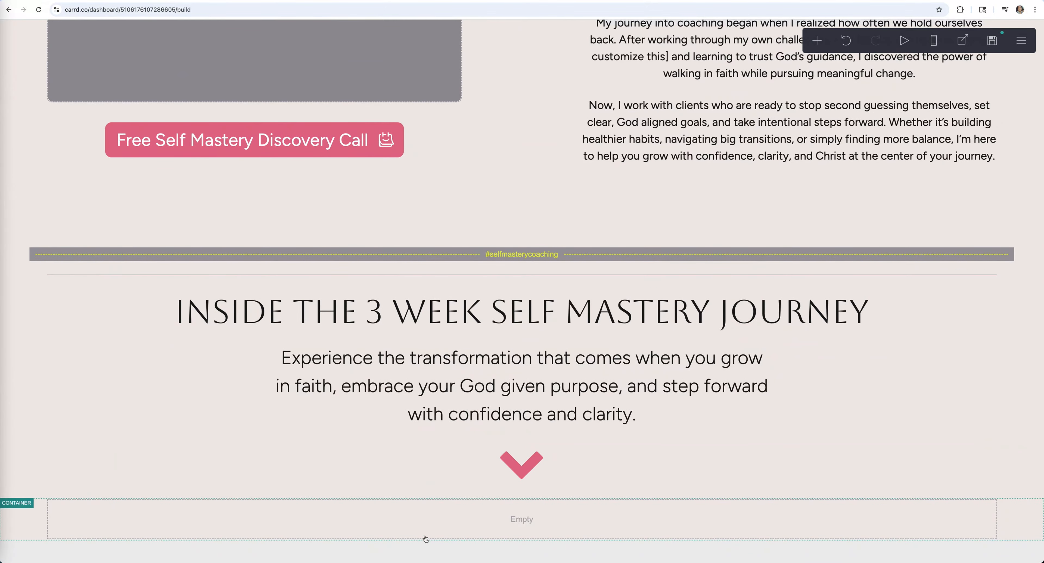
{"action": "left_click", "coordinate": [21, 518]}
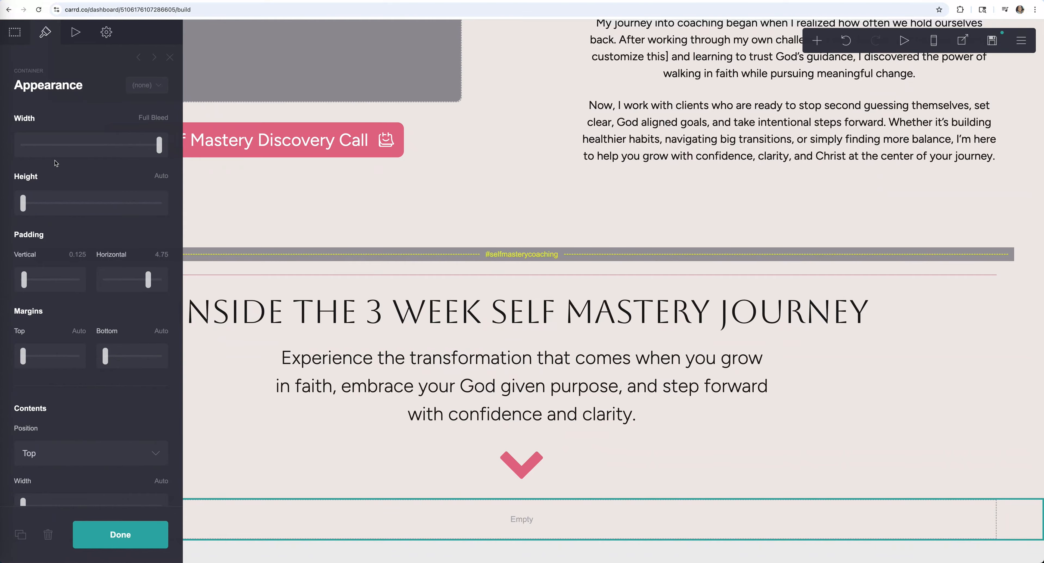
- Give the container a solid colour background of pink #E26D8A
{"action": "scroll", "coordinate": [121, 300], "scroll_direction": "down", "scroll_amount": 6}
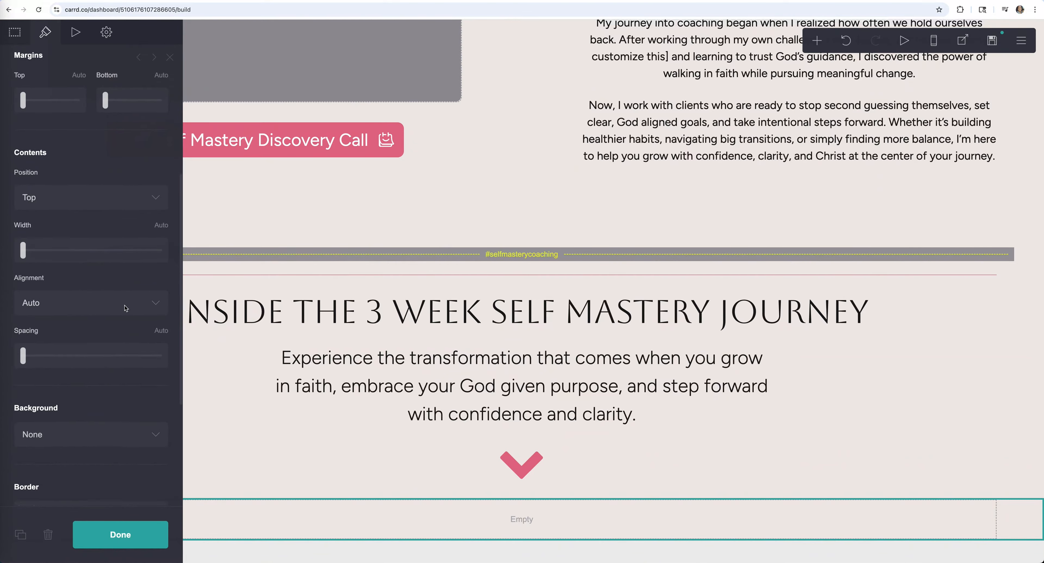
{"action": "scroll", "coordinate": [126, 309], "scroll_direction": "down", "scroll_amount": 4}
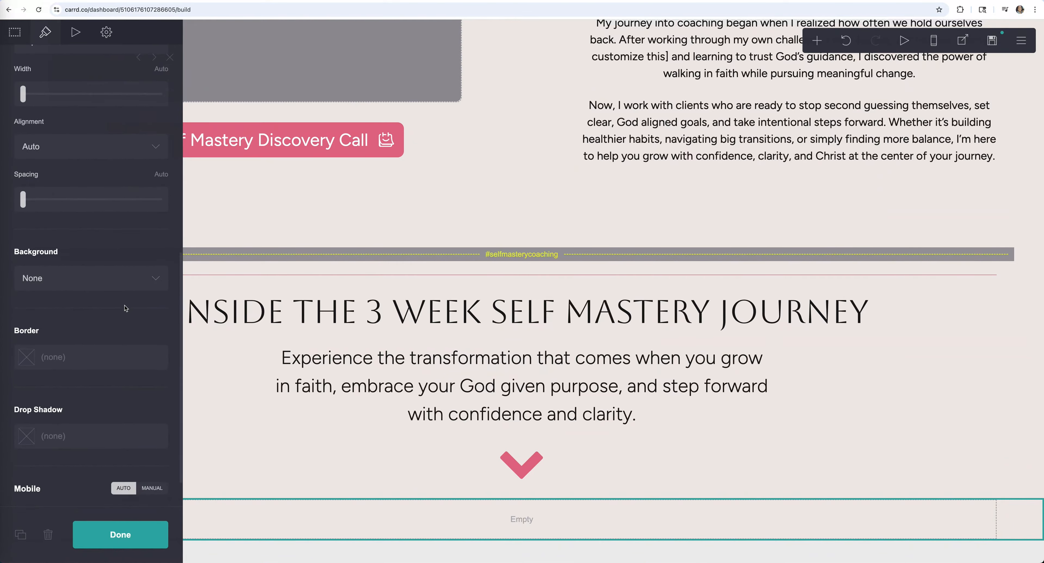
{"action": "scroll", "coordinate": [126, 308], "scroll_direction": "down", "scroll_amount": 2}
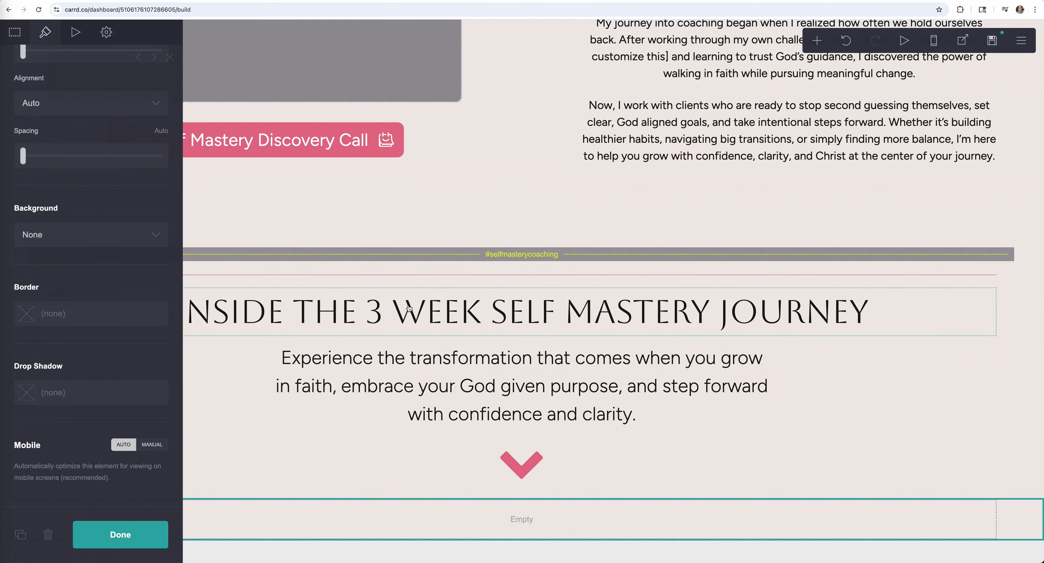
{"action": "scroll", "coordinate": [74, 337], "scroll_direction": "up", "scroll_amount": 1}
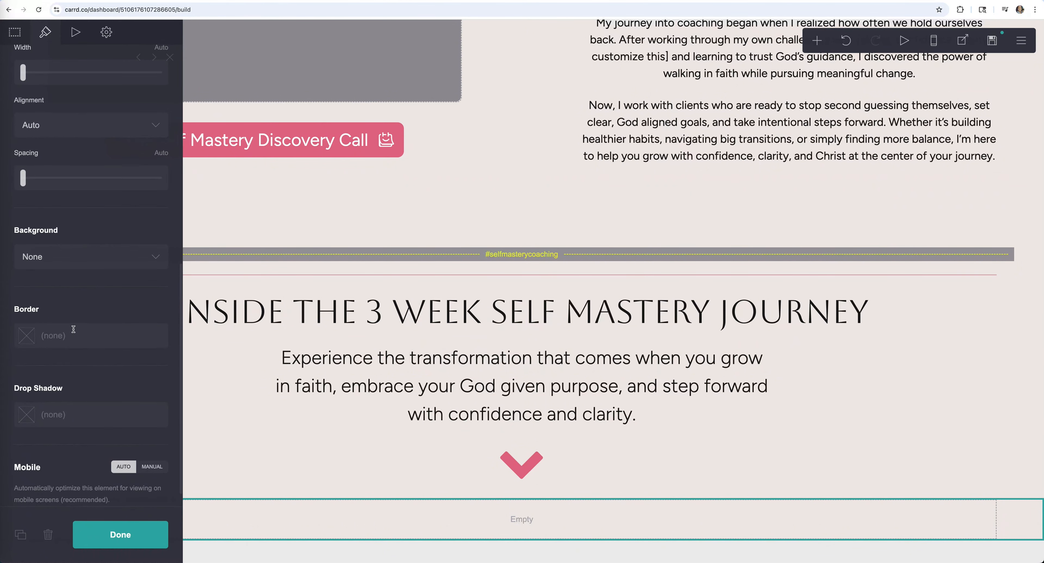
{"action": "left_click", "coordinate": [75, 262]}
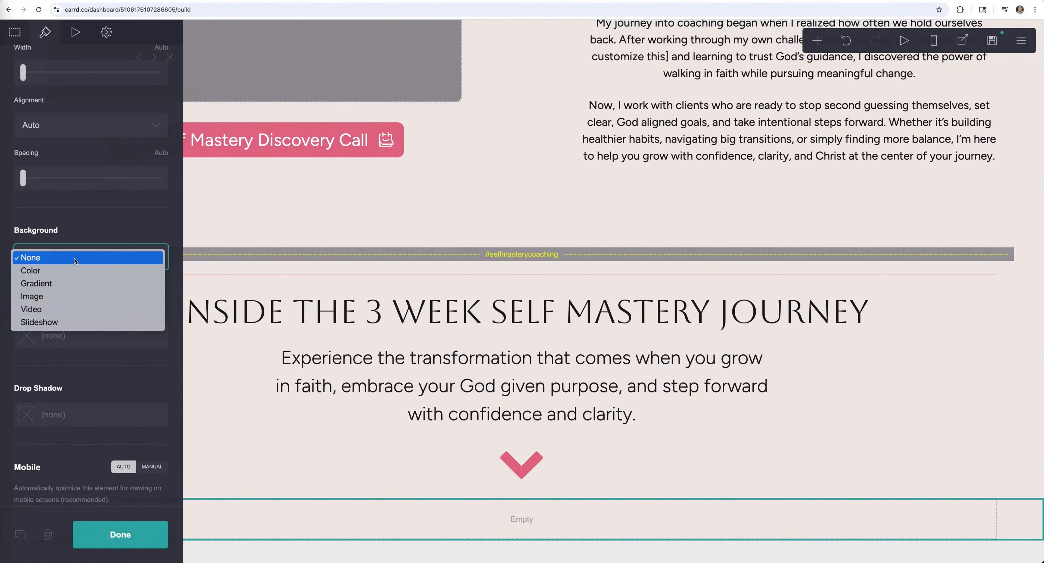
{"action": "left_click", "coordinate": [68, 274]}
{"action": "left_click", "coordinate": [68, 291]}
{"action": "key", "text": "ctrl+a"}
{"action": "type", "text": "#E26D8A"}
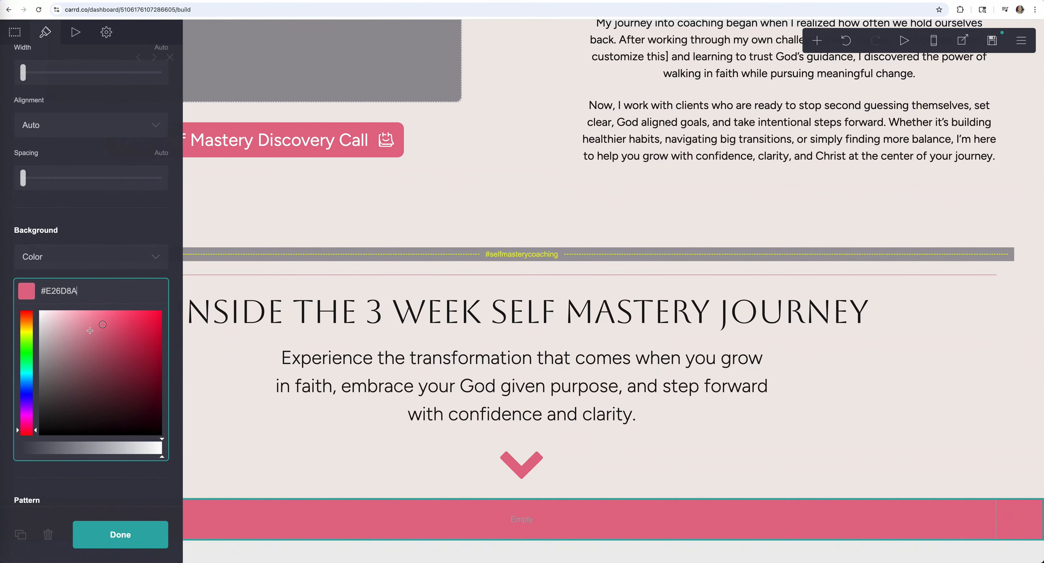
{"action": "scroll", "coordinate": [84, 235], "scroll_direction": "up", "scroll_amount": 10}
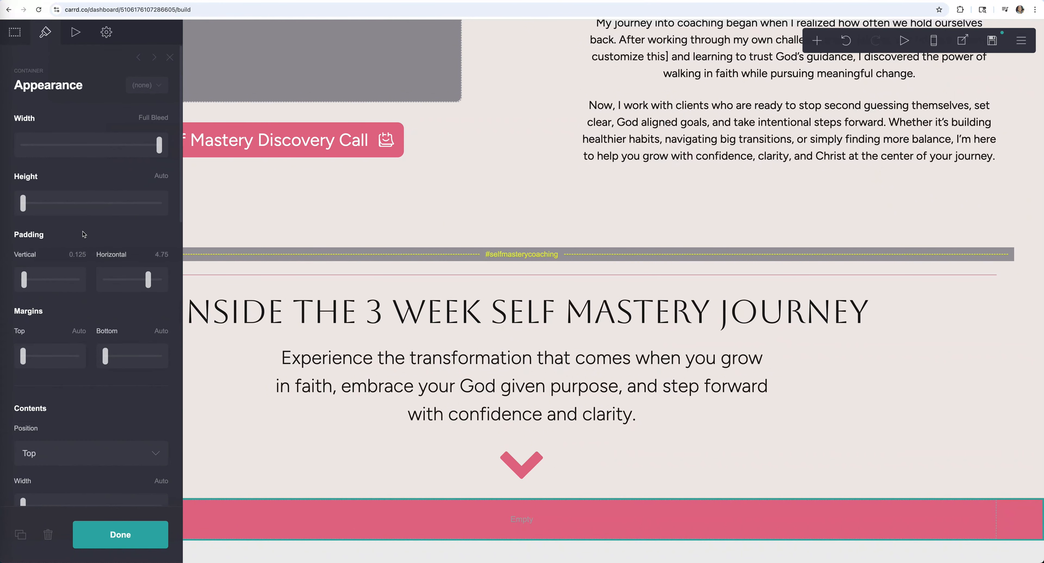
- Raise the pink container's height to 37 so it forms a tall band
{"action": "left_click_drag", "start_coordinate": [24, 204], "coordinate": [46, 206]}
{"action": "scroll", "coordinate": [288, 324], "scroll_direction": "down", "scroll_amount": 4}
{"action": "scroll", "coordinate": [47, 206], "scroll_direction": "down", "scroll_amount": 3}
{"action": "scroll", "coordinate": [48, 207], "scroll_direction": "up", "scroll_amount": 3}
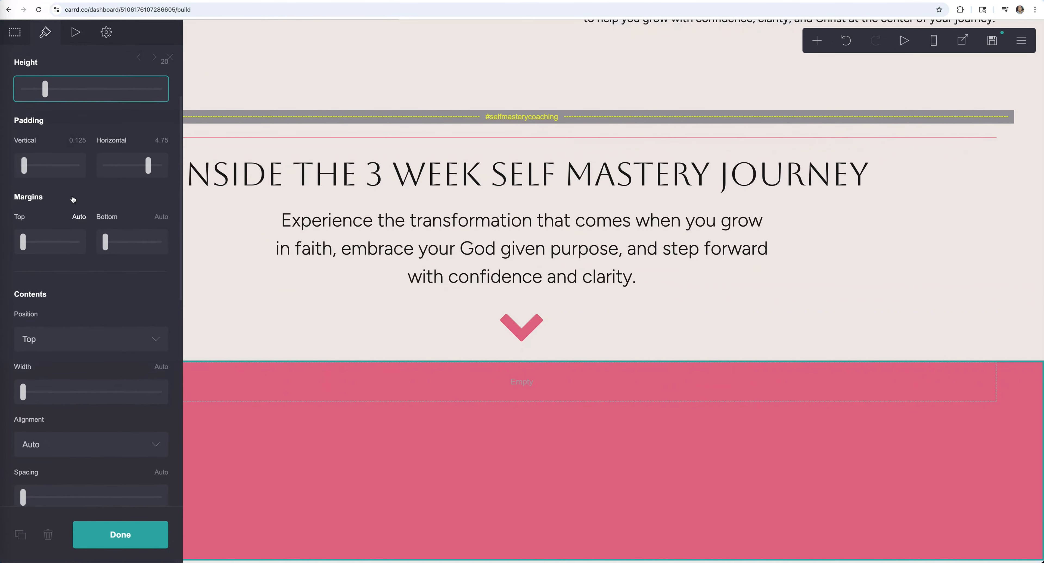
{"action": "left_click_drag", "start_coordinate": [51, 151], "coordinate": [108, 150]}
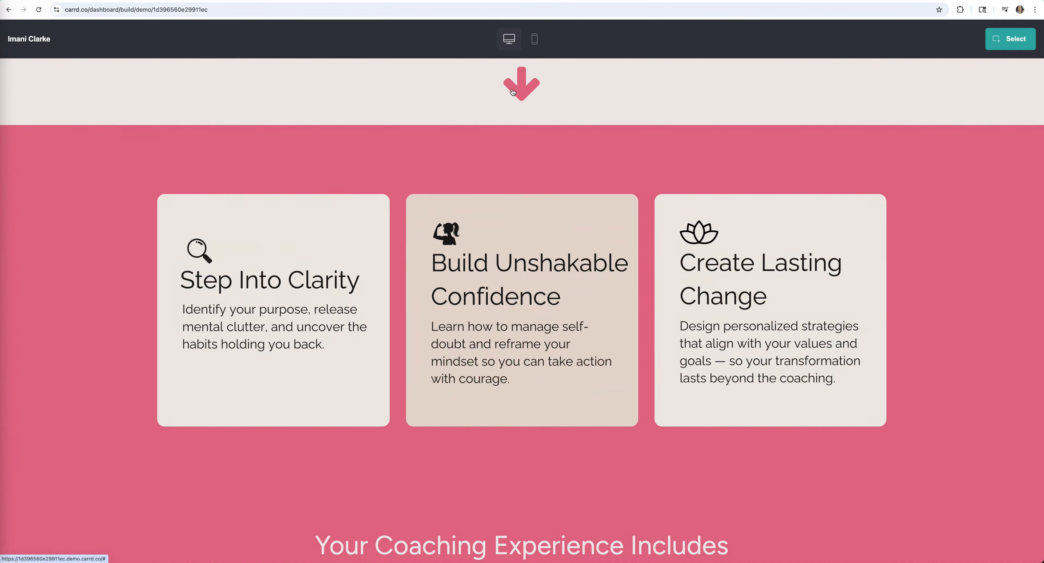
{"action": "scroll", "coordinate": [517, 93], "scroll_direction": "up", "scroll_amount": 1}
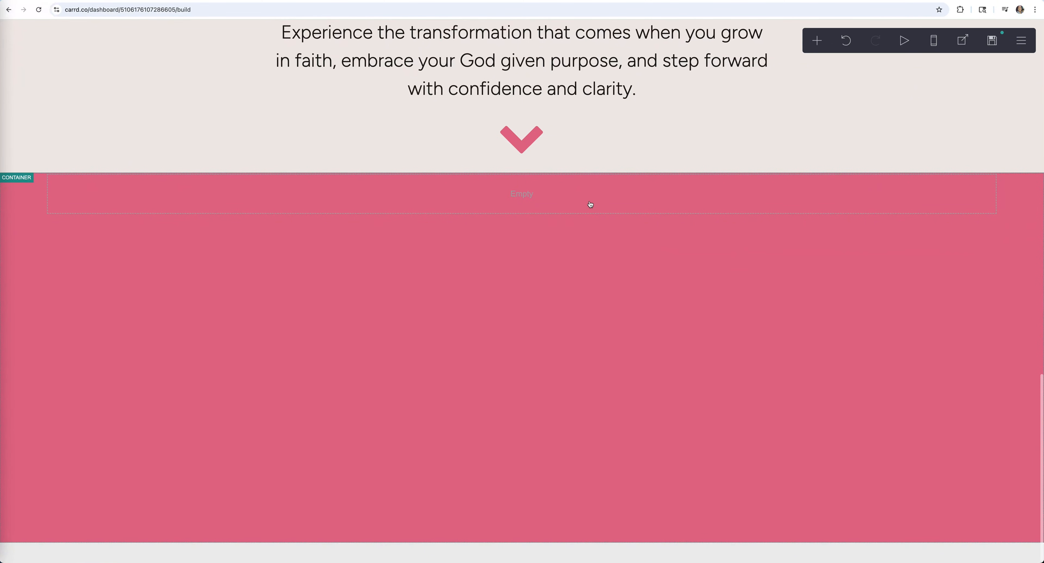
- Insert a Gallery into the pink container and add two more images for three placeholders
{"action": "left_click", "coordinate": [613, 221]}
{"action": "left_click", "coordinate": [818, 40]}
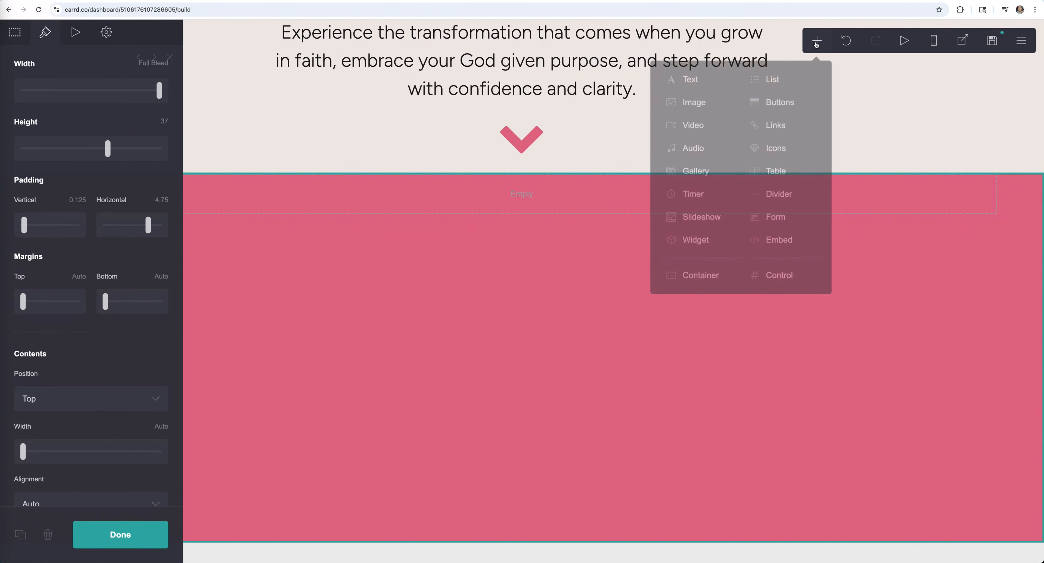
{"action": "left_click", "coordinate": [702, 174]}
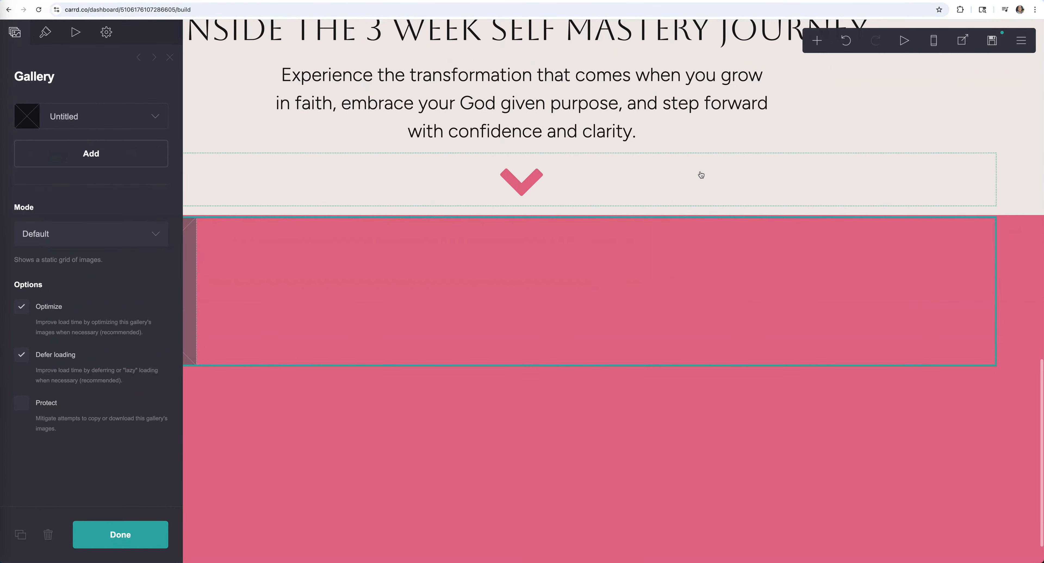
{"action": "left_click", "coordinate": [153, 57]}
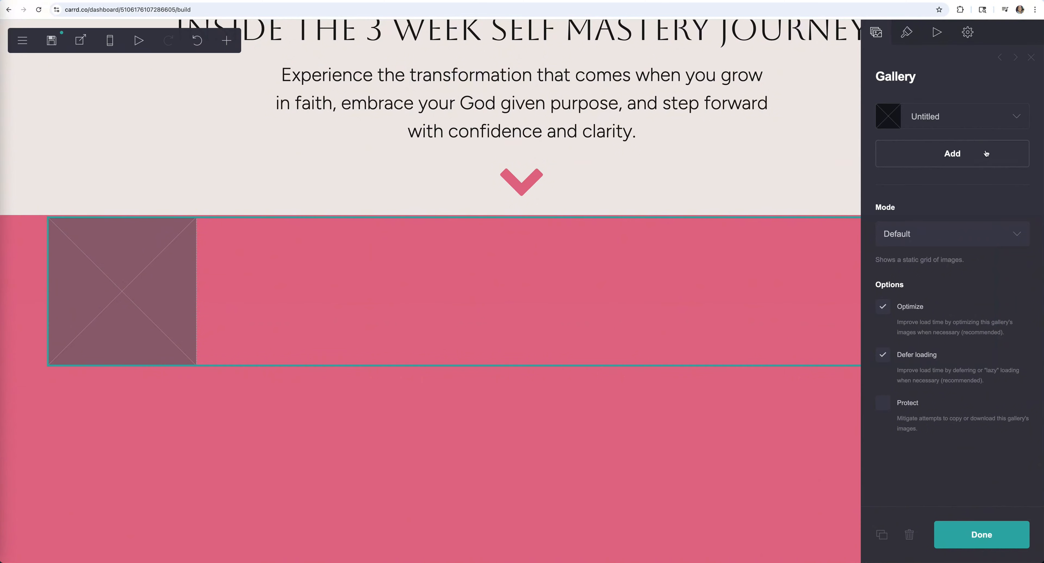
{"action": "left_click", "coordinate": [946, 160]}
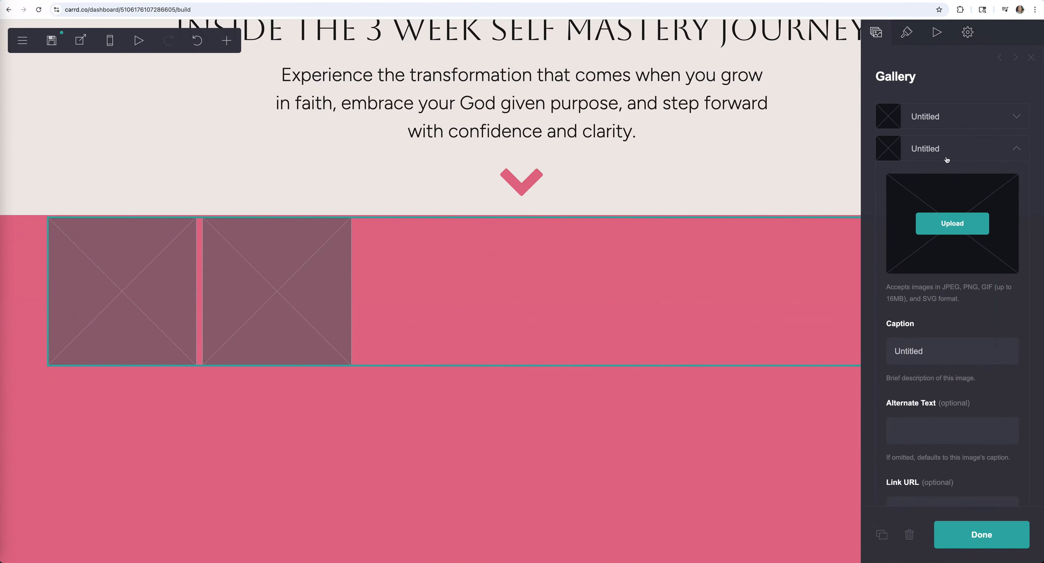
{"action": "left_click", "coordinate": [1025, 151]}
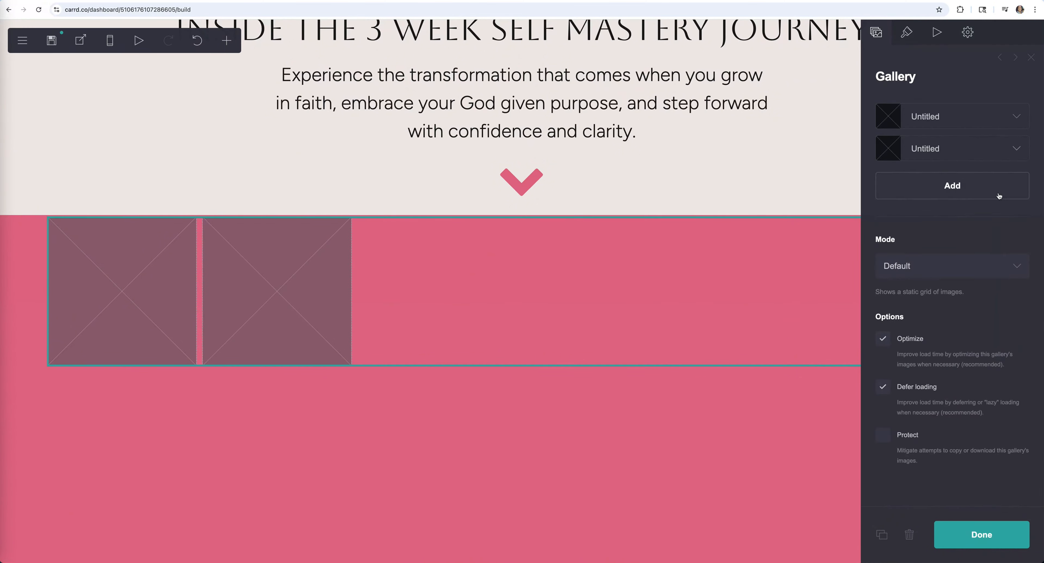
{"action": "left_click", "coordinate": [962, 194]}
{"action": "left_click", "coordinate": [1017, 180]}
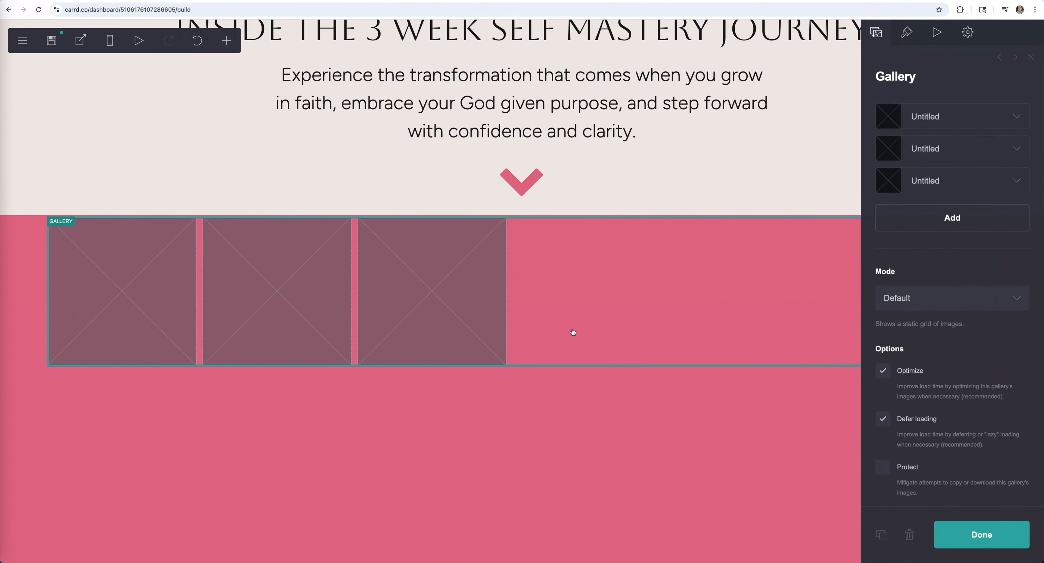
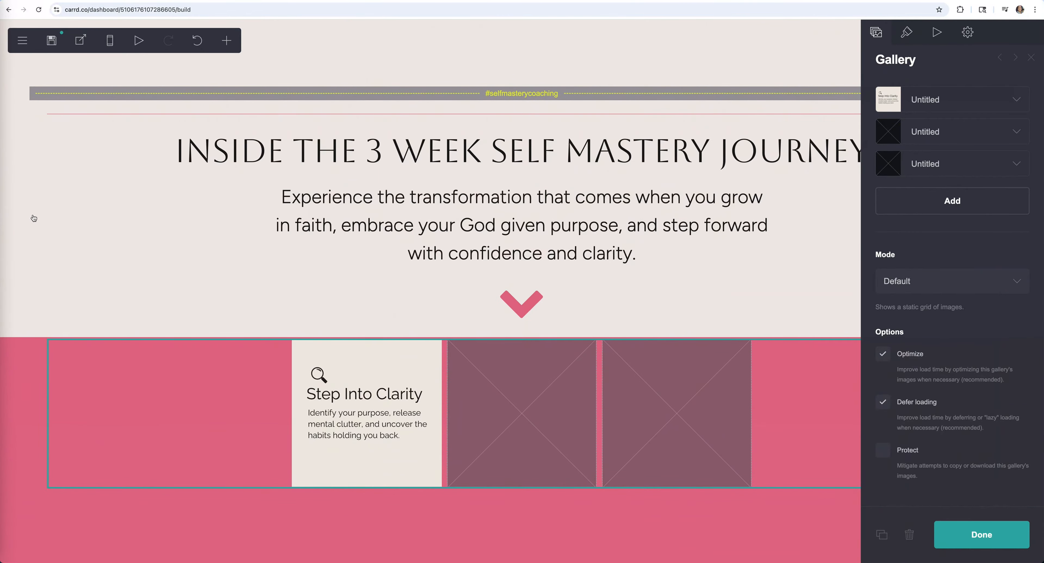
- Read the intro section's background colour value #F0EAE6, then scroll back down to the pink gallery
{"action": "left_click", "coordinate": [23, 216]}
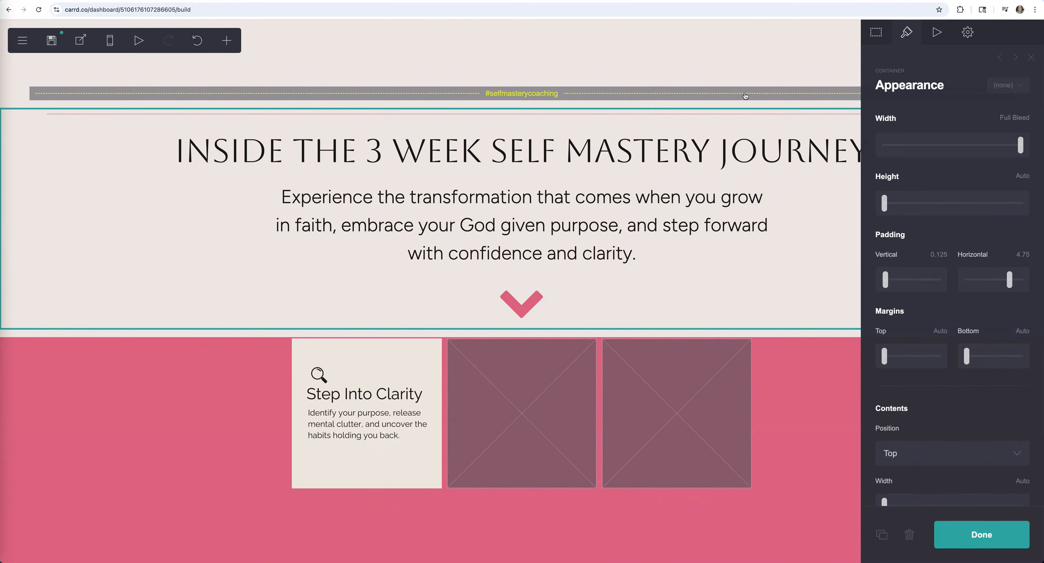
{"action": "scroll", "coordinate": [941, 251], "scroll_direction": "down", "scroll_amount": 5}
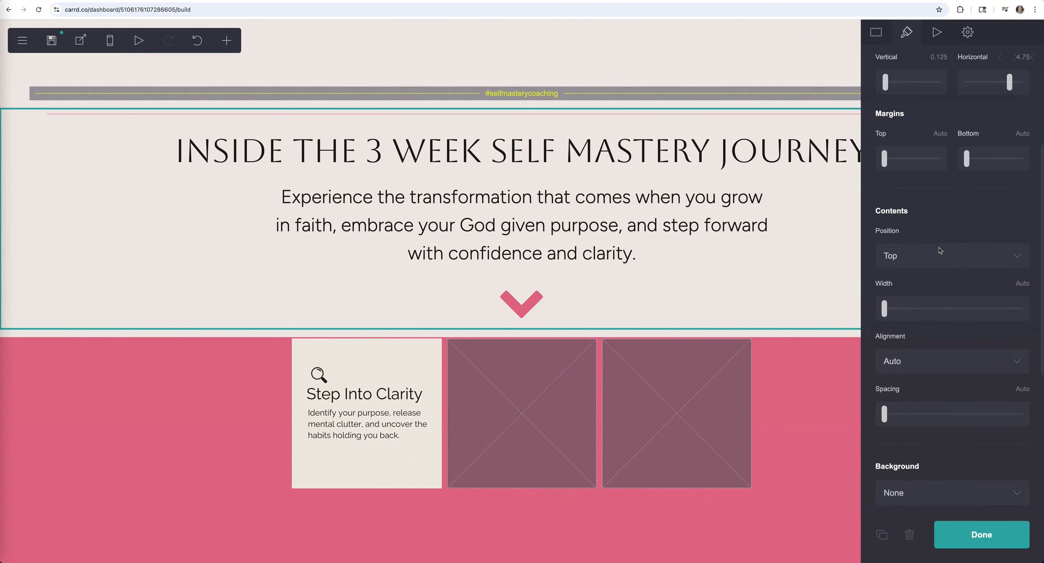
{"action": "scroll", "coordinate": [940, 251], "scroll_direction": "down", "scroll_amount": 3}
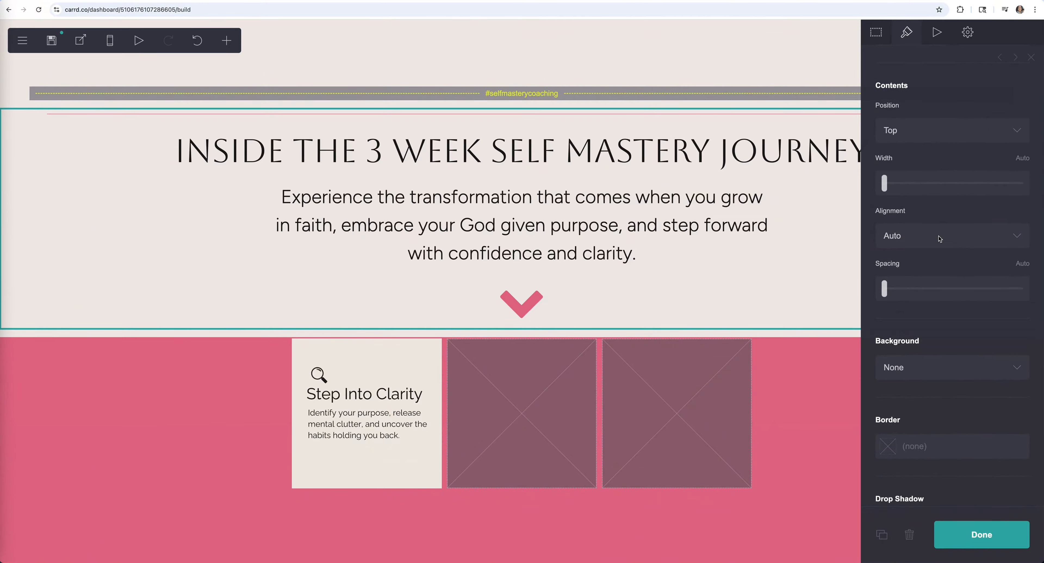
{"action": "scroll", "coordinate": [940, 238], "scroll_direction": "down", "scroll_amount": 2}
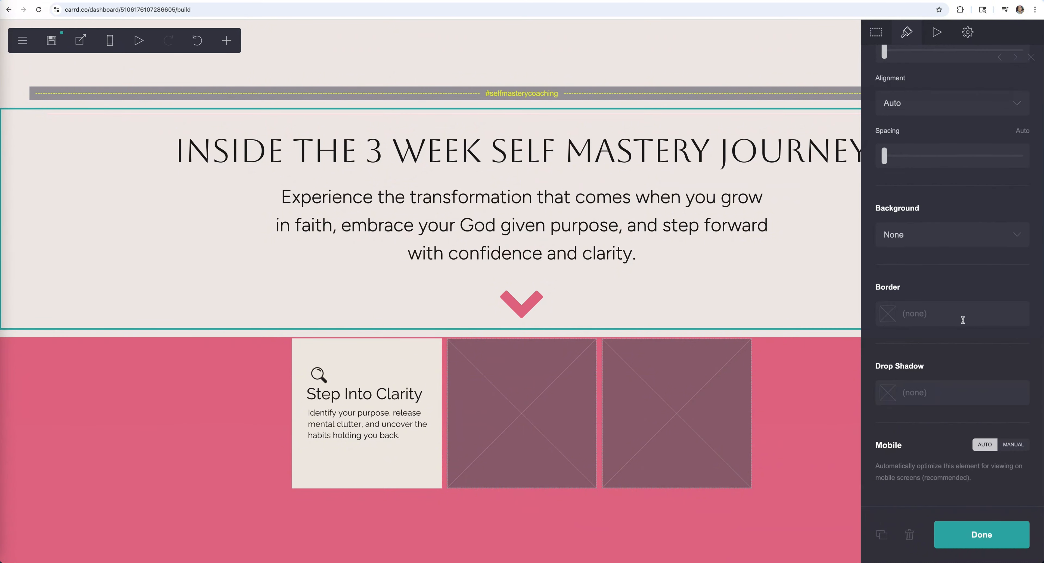
{"action": "scroll", "coordinate": [964, 322], "scroll_direction": "up", "scroll_amount": 10}
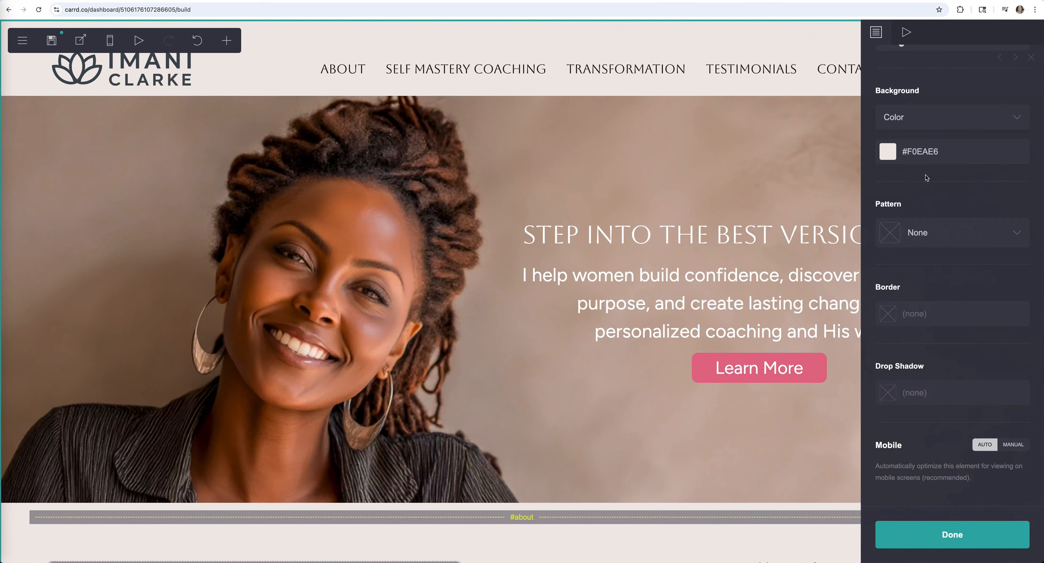
{"action": "left_click", "coordinate": [937, 154]}
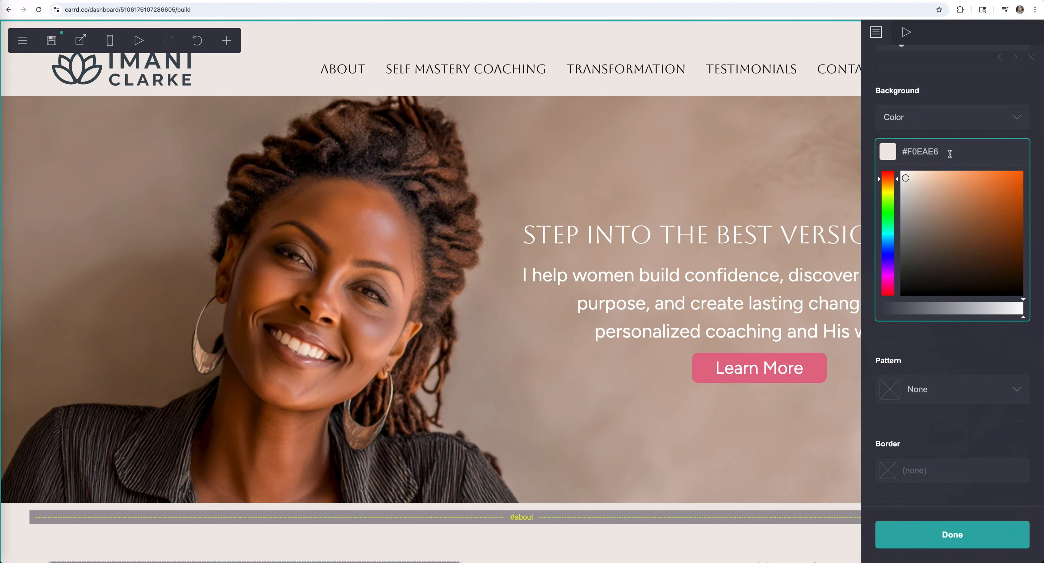
{"action": "left_click_drag", "start_coordinate": [950, 154], "coordinate": [888, 149]}
{"action": "left_click", "coordinate": [974, 534]}
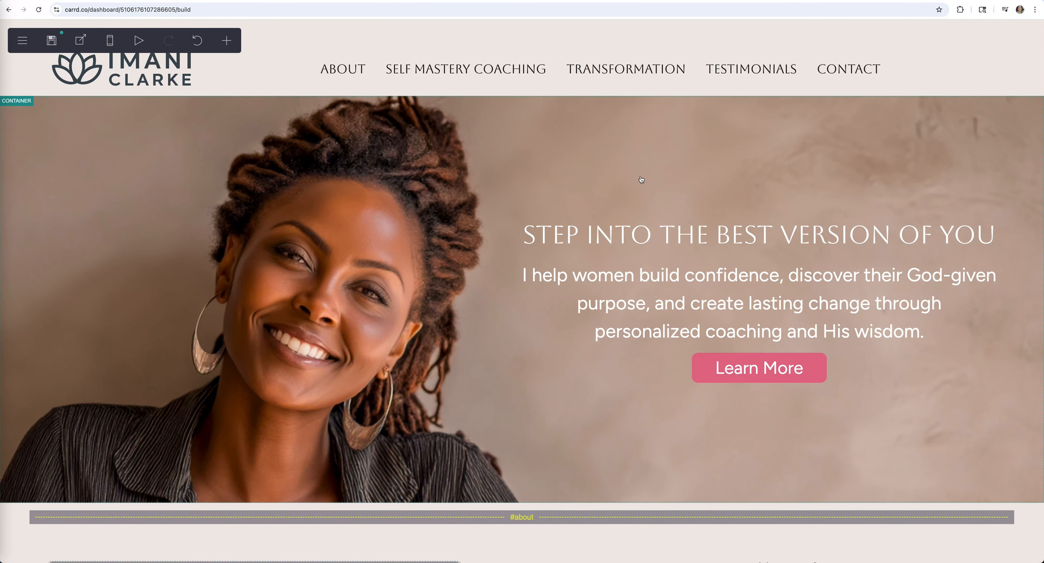
{"action": "scroll", "coordinate": [641, 179], "scroll_direction": "down", "scroll_amount": 20}
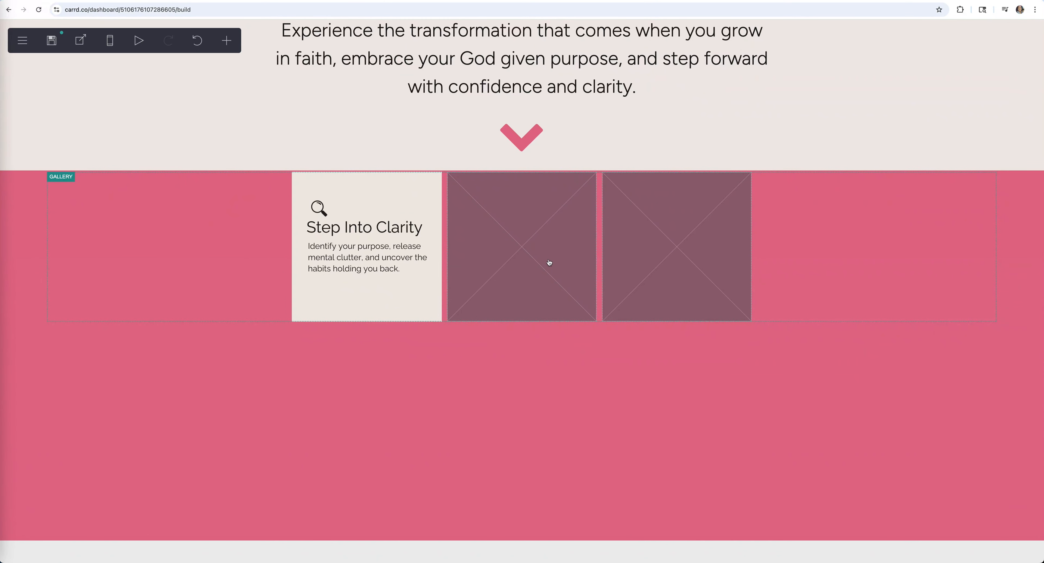
- Upload the Build Unshakable Confidence card image into the second gallery slot
{"action": "left_click", "coordinate": [538, 250]}
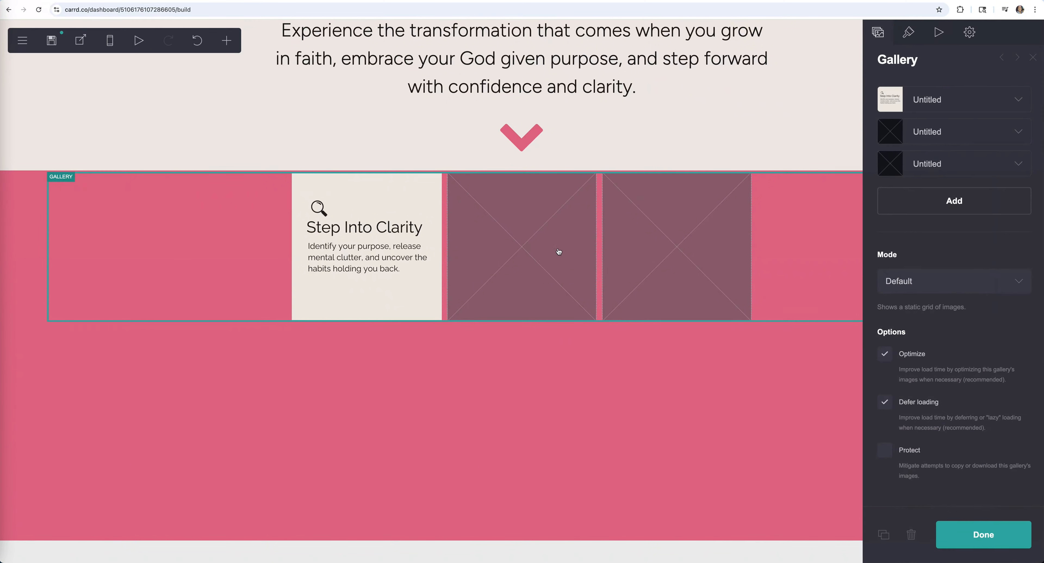
{"action": "left_click", "coordinate": [1017, 133]}
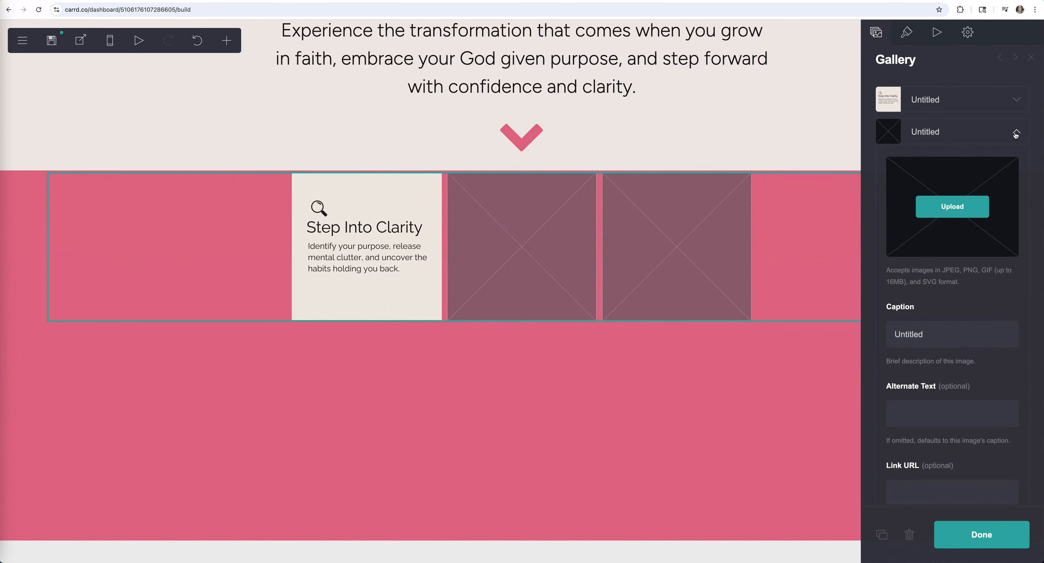
{"action": "left_click", "coordinate": [961, 210]}
{"action": "left_click", "coordinate": [164, 140]}
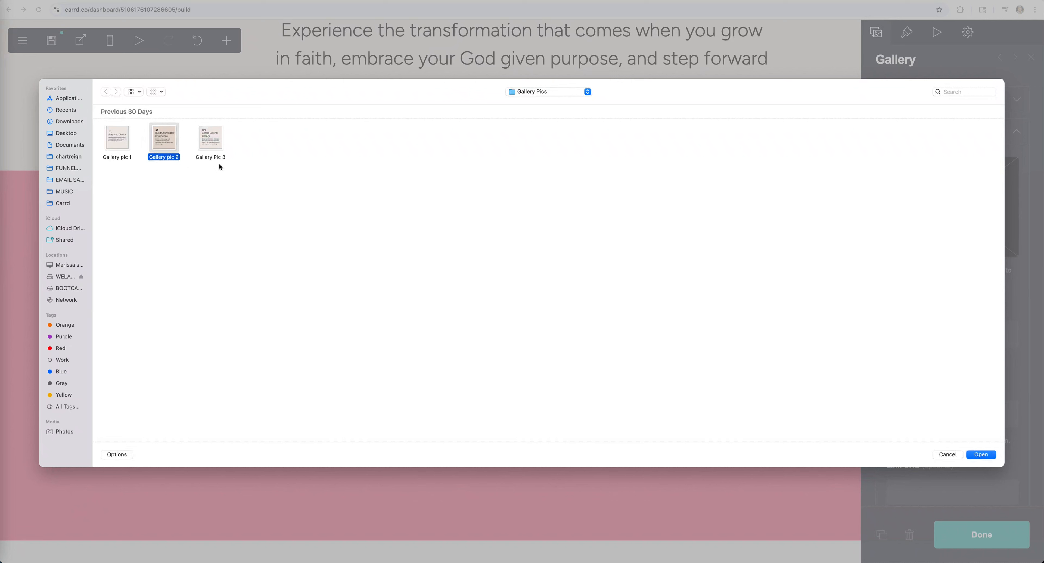
{"action": "left_click", "coordinate": [983, 456]}
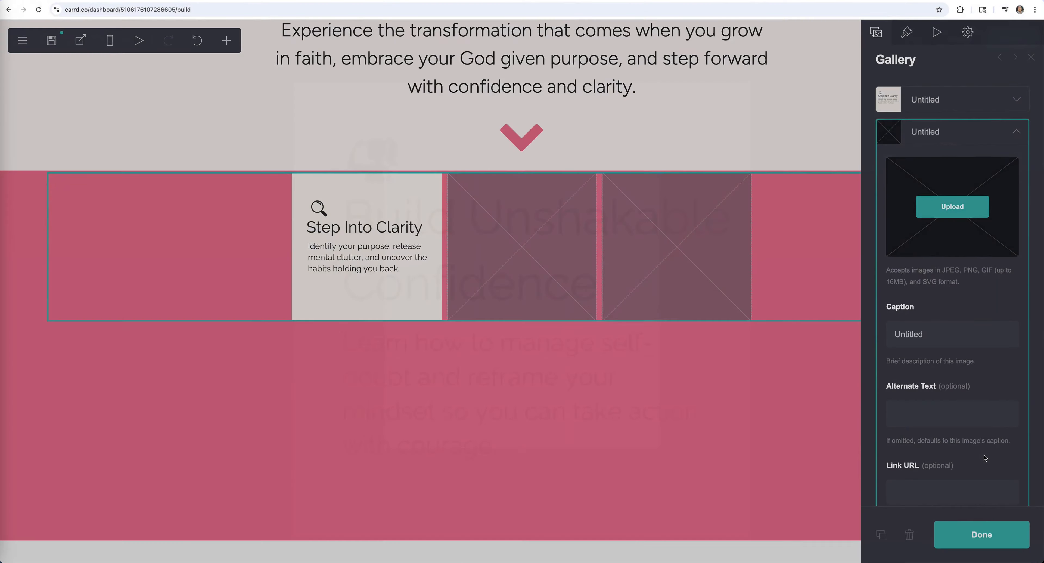
{"action": "left_click", "coordinate": [19, 35]}
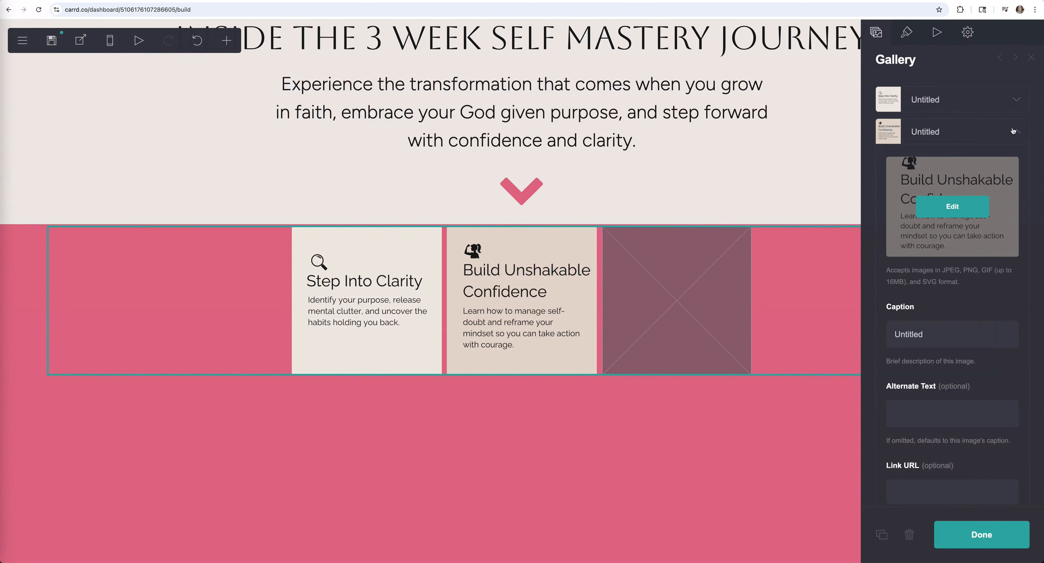
{"action": "left_click", "coordinate": [988, 203]}
- Upload the Create Lasting Change card image into the third gallery slot
{"action": "scroll", "coordinate": [958, 459], "scroll_direction": "down", "scroll_amount": 6}
{"action": "left_click", "coordinate": [1005, 473]}
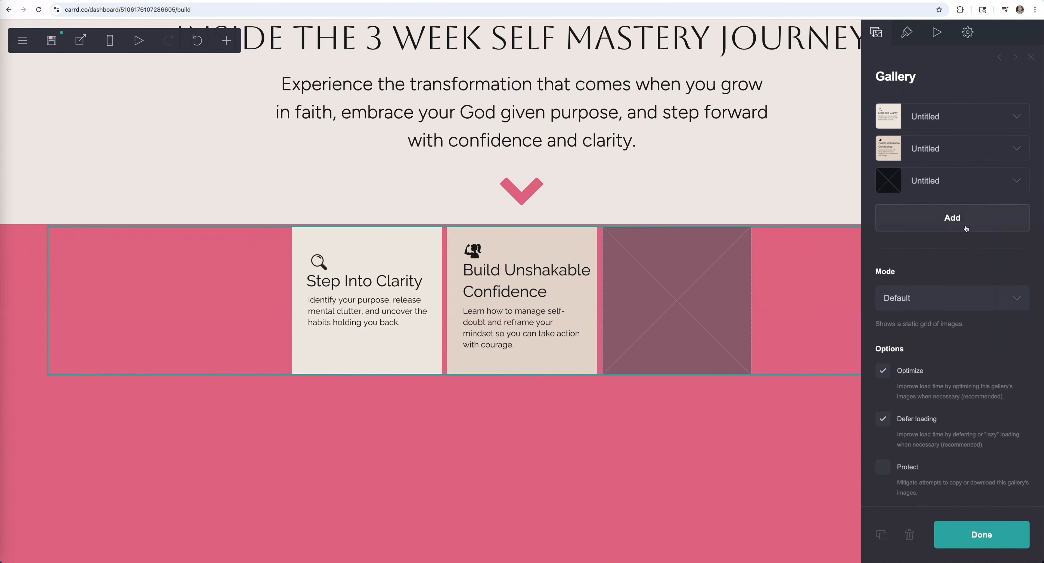
{"action": "left_click", "coordinate": [990, 183]}
{"action": "left_click", "coordinate": [957, 256]}
{"action": "left_click", "coordinate": [211, 138]}
{"action": "key", "text": "Return"}
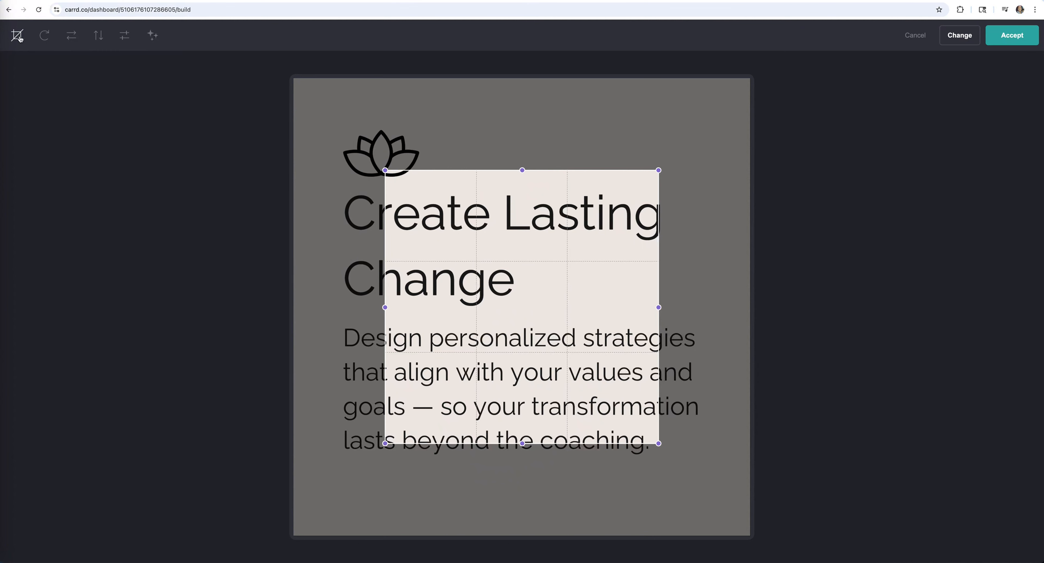
{"action": "left_click", "coordinate": [1009, 35]}
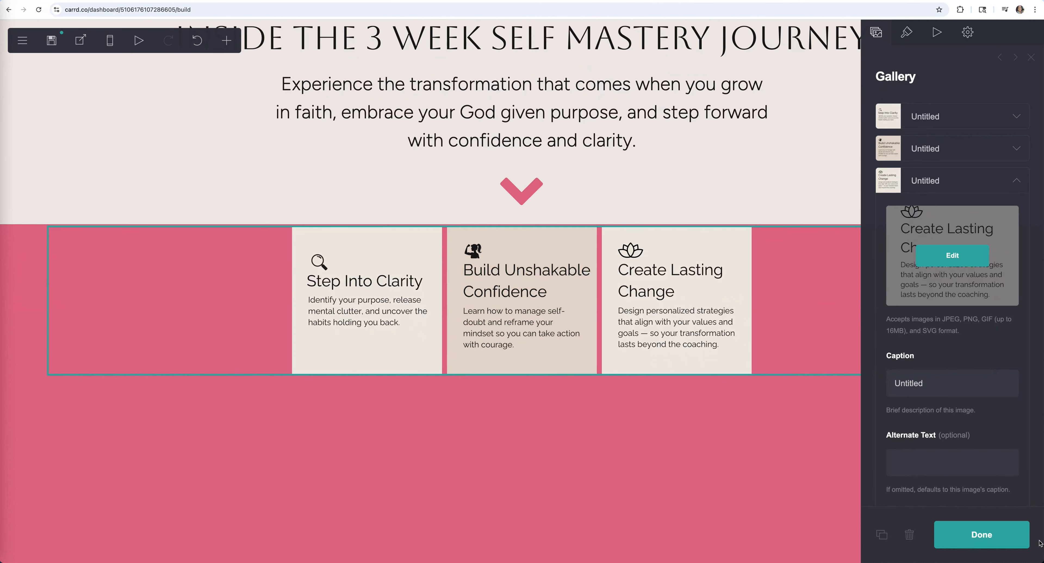
{"action": "left_click", "coordinate": [908, 32]}
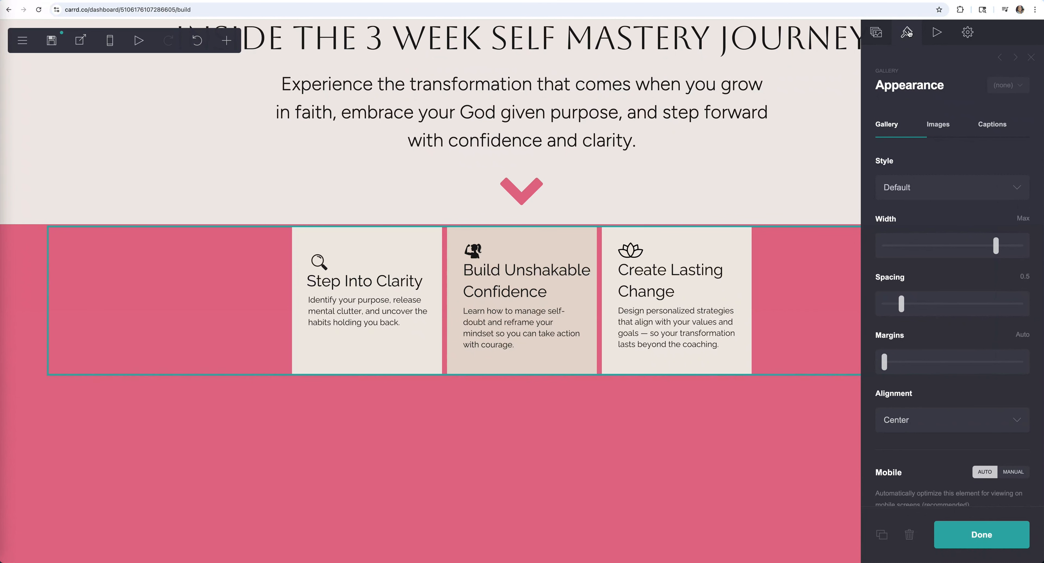
- Round the gallery card corners to 0.625 and enlarge the cards
{"action": "left_click", "coordinate": [938, 124]}
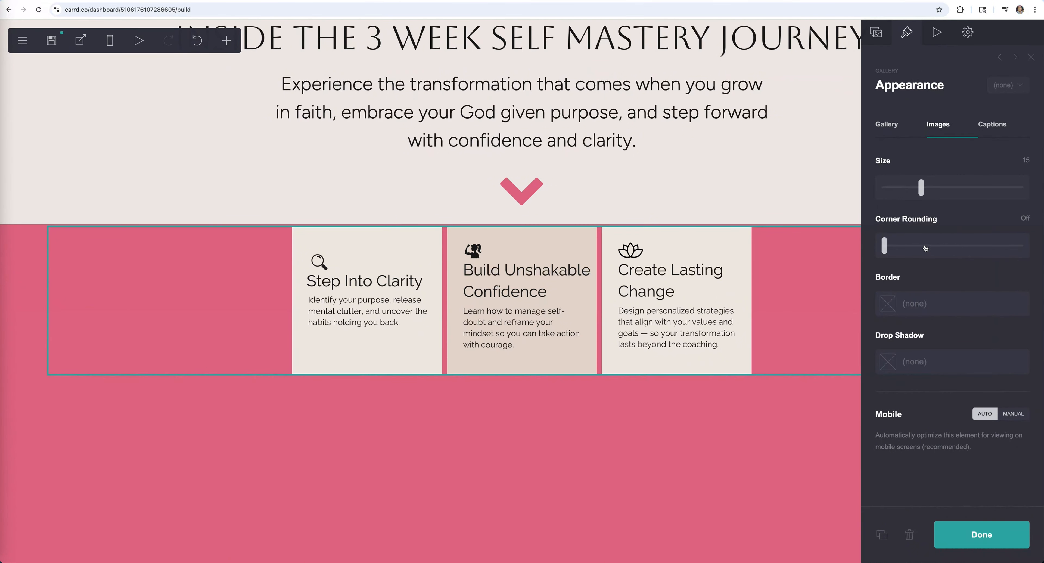
{"action": "left_click_drag", "start_coordinate": [885, 250], "coordinate": [893, 250]}
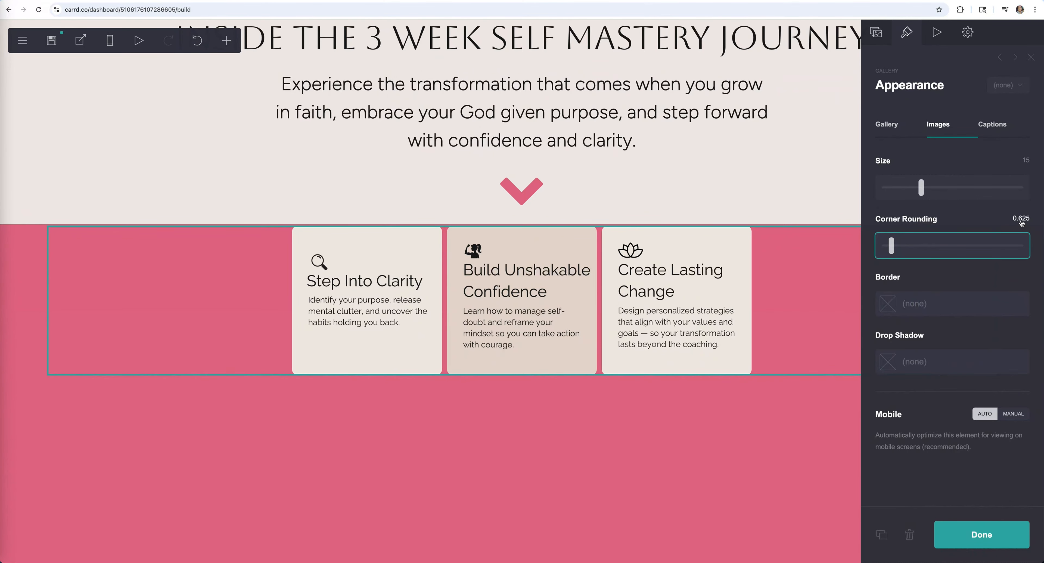
{"action": "scroll", "coordinate": [1022, 223], "scroll_direction": "up", "scroll_amount": 5}
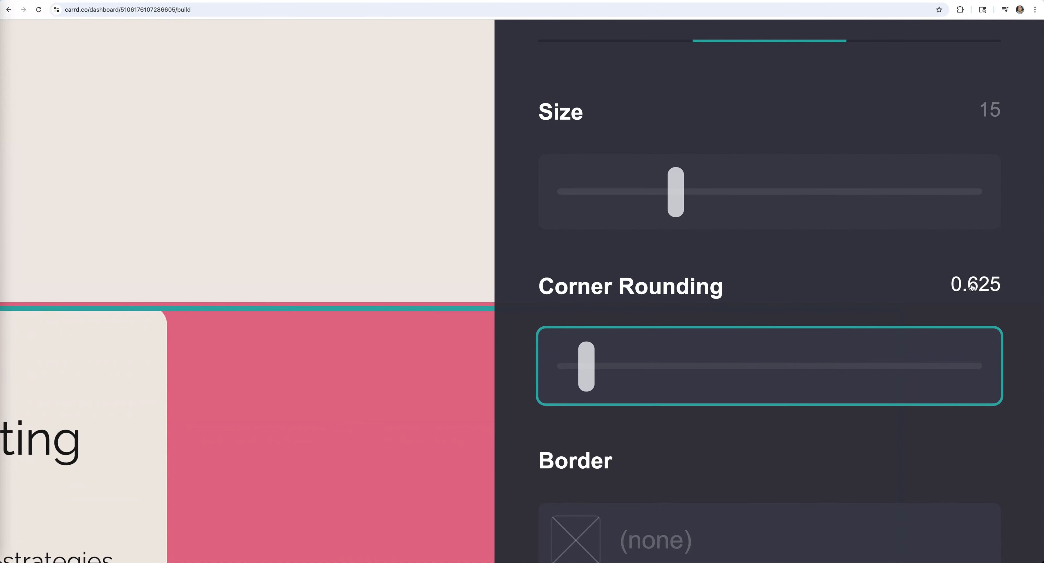
{"action": "scroll", "coordinate": [973, 286], "scroll_direction": "down", "scroll_amount": 5}
{"action": "left_click_drag", "start_coordinate": [921, 188], "coordinate": [937, 190]}
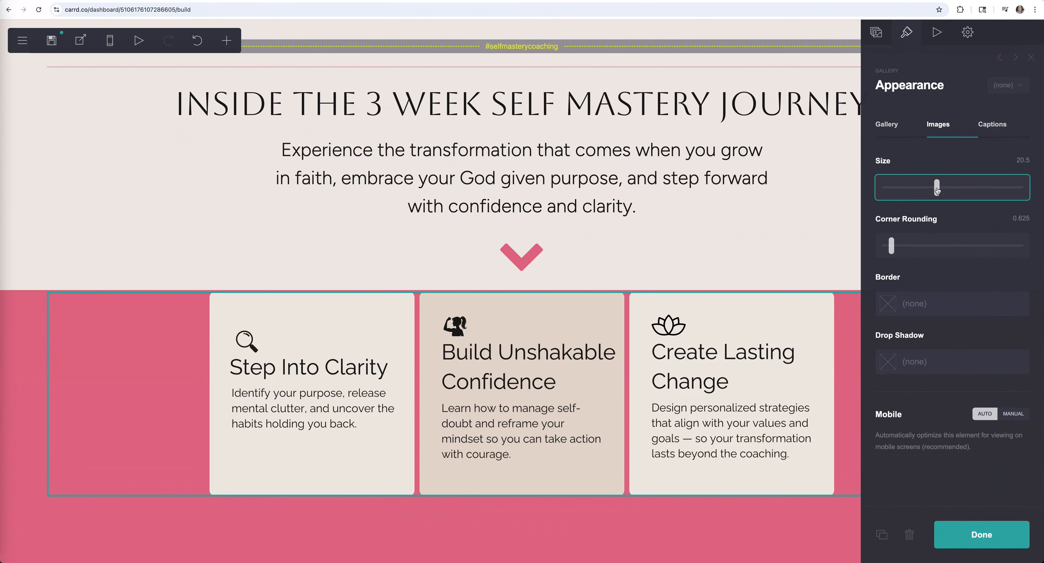
{"action": "scroll", "coordinate": [984, 473], "scroll_direction": "down", "scroll_amount": 3}
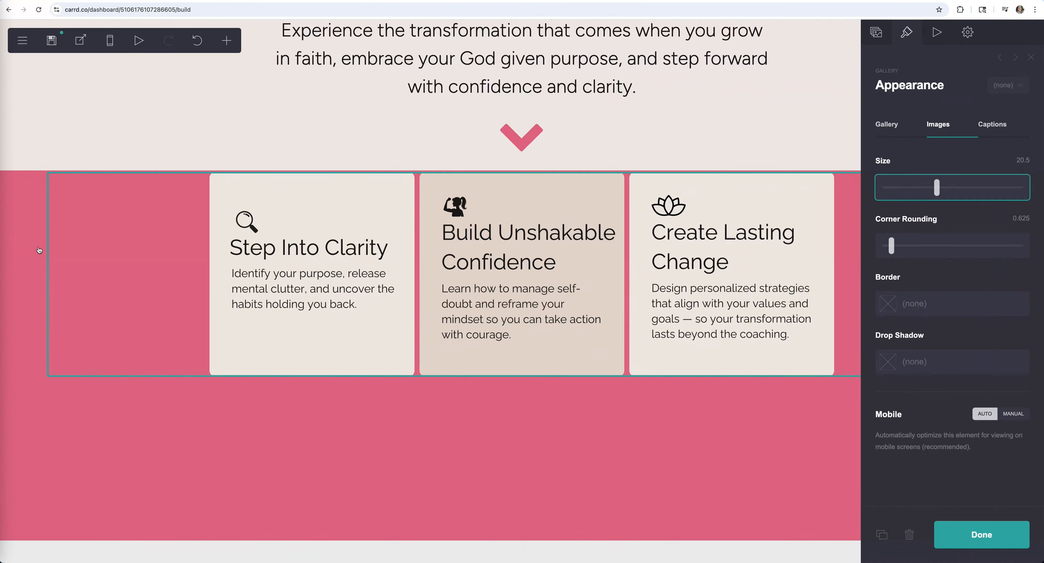
- Centre the cards vertically within the pink section
{"action": "left_click", "coordinate": [24, 221]}
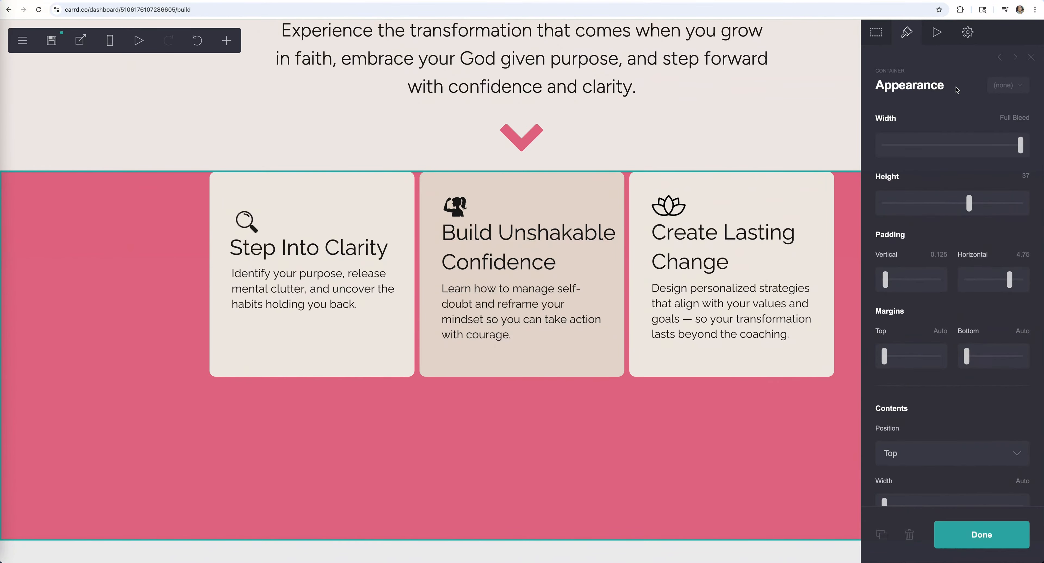
{"action": "scroll", "coordinate": [993, 272], "scroll_direction": "down", "scroll_amount": 5}
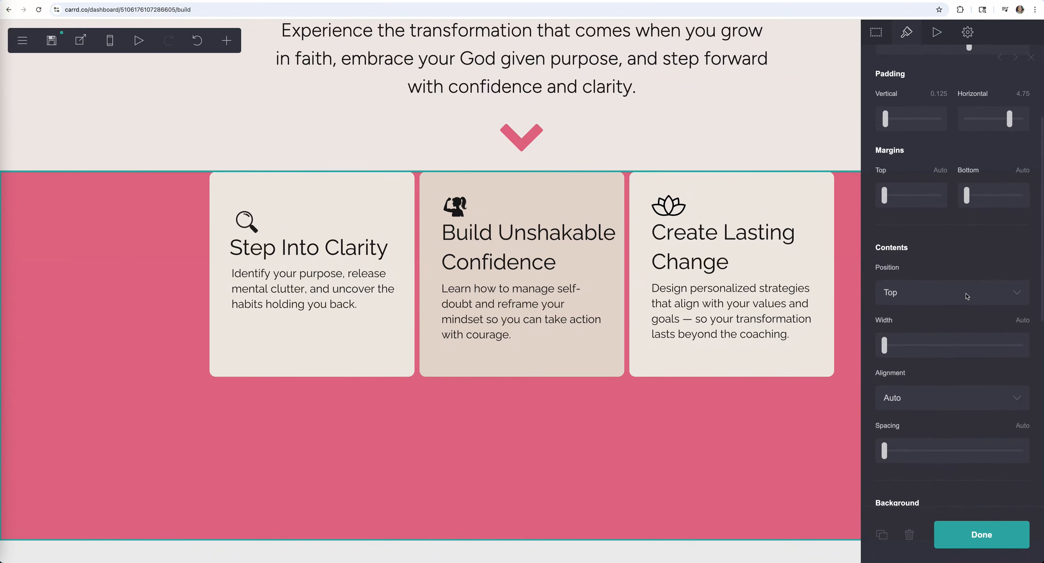
{"action": "left_click", "coordinate": [976, 294]}
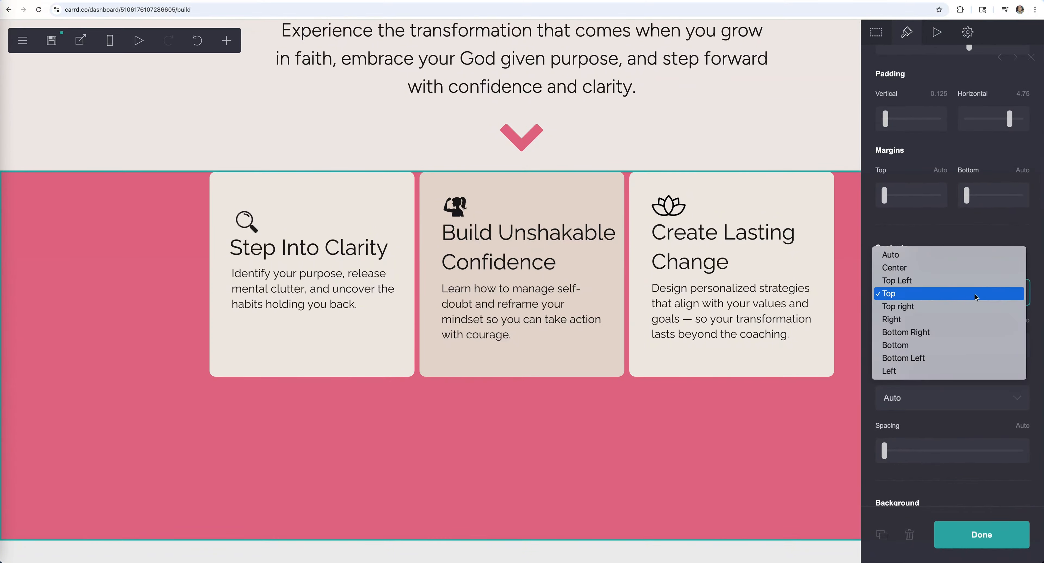
{"action": "left_click", "coordinate": [951, 267]}
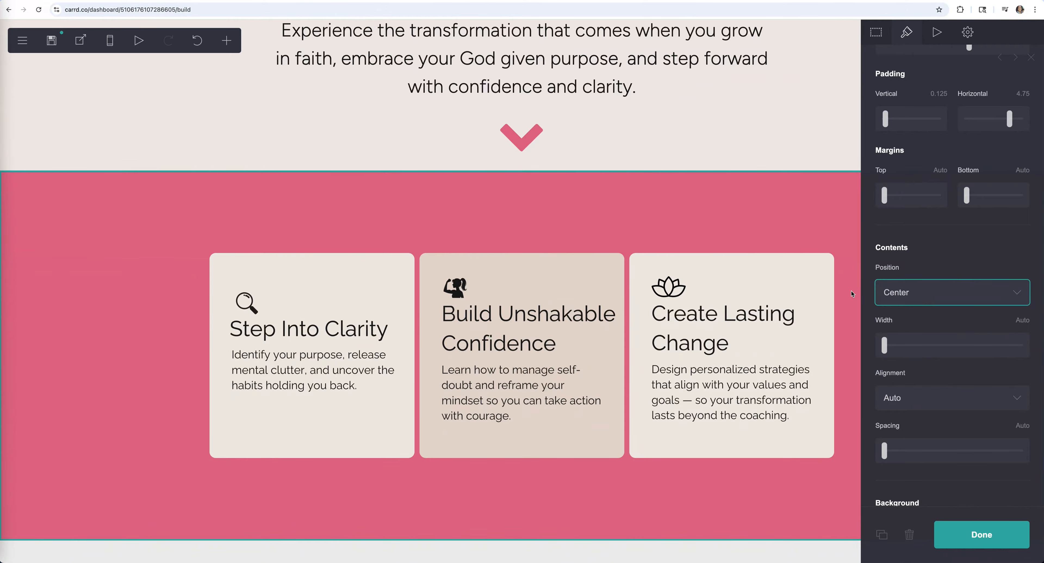
- Make the cards slightly larger, set gallery spacing to 2, and view the template demo page
{"action": "left_click", "coordinate": [754, 279]}
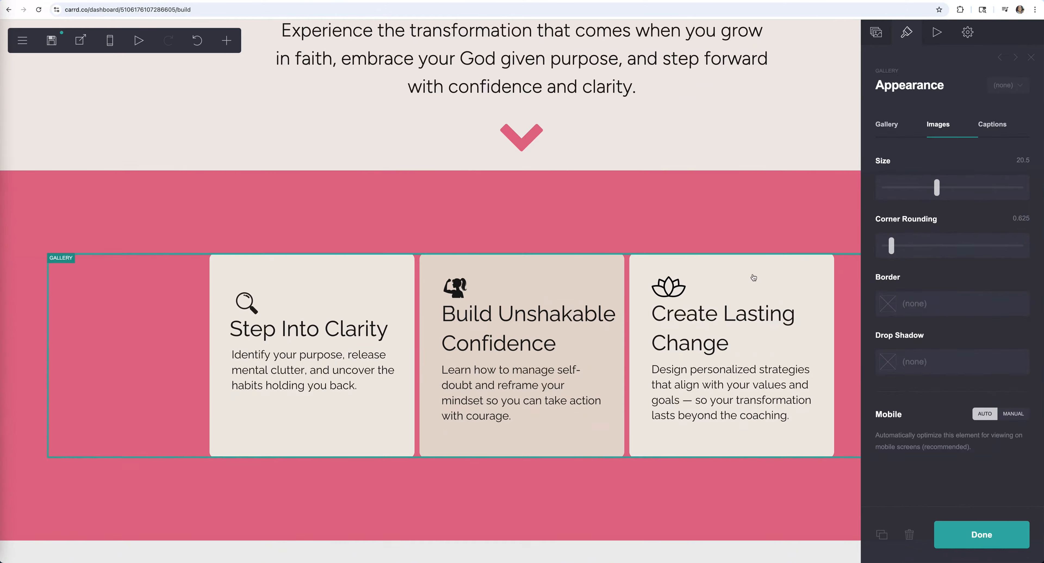
{"action": "left_click_drag", "start_coordinate": [937, 188], "coordinate": [943, 189]}
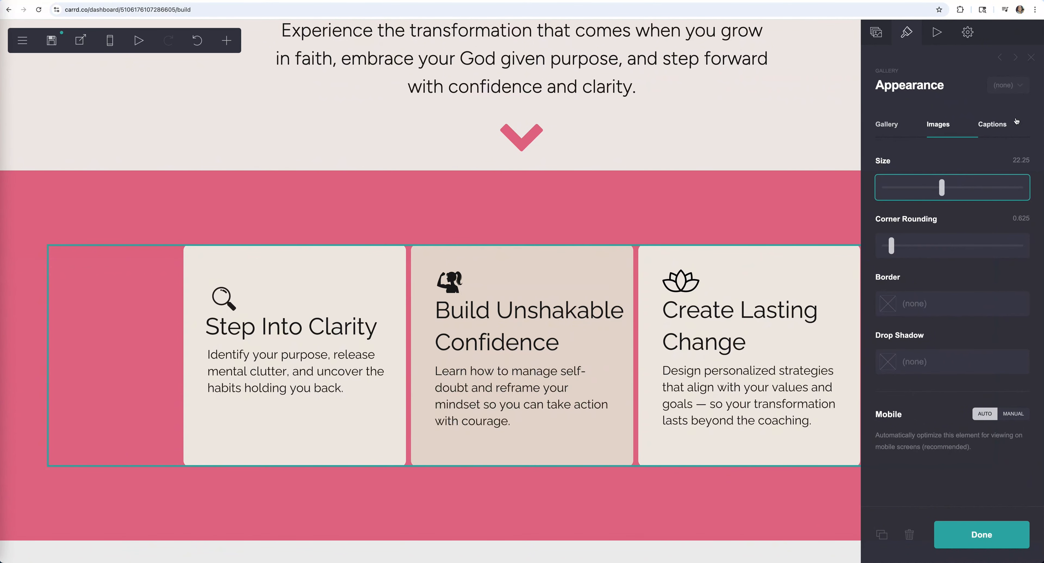
{"action": "left_click", "coordinate": [891, 126]}
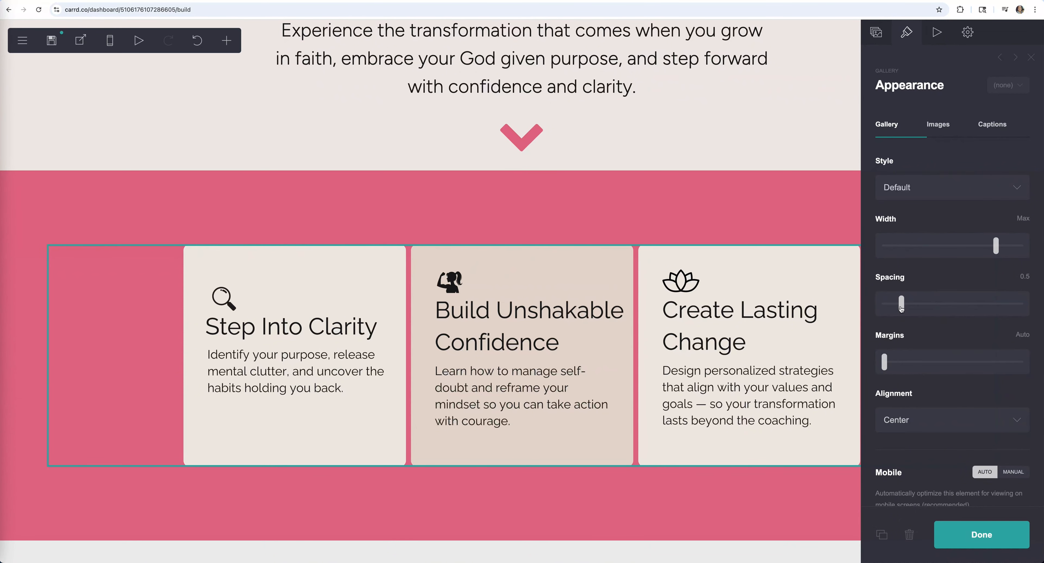
{"action": "left_click_drag", "start_coordinate": [903, 308], "coordinate": [953, 305]}
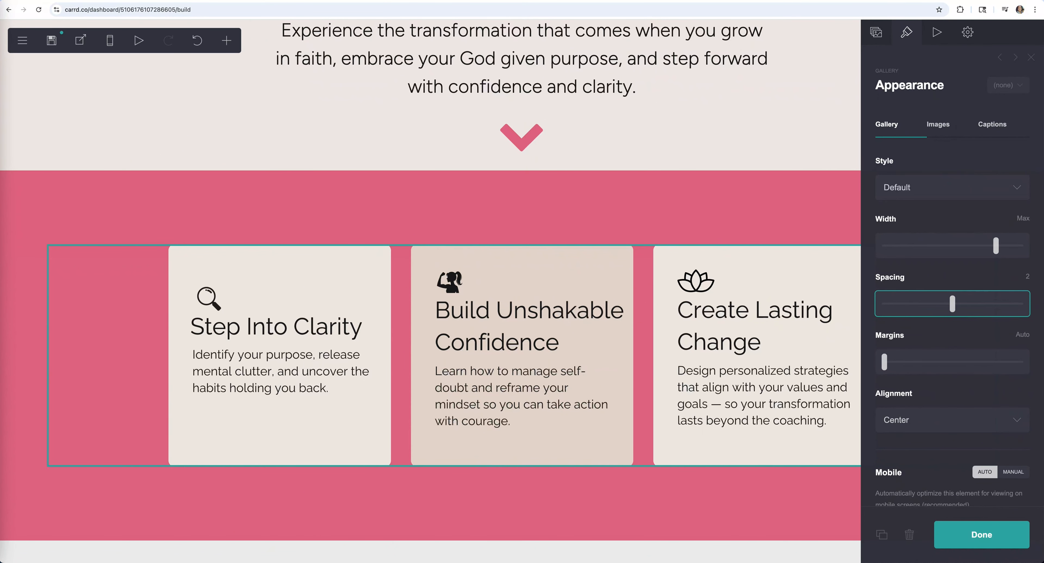
{"action": "left_click", "coordinate": [1009, 541]}
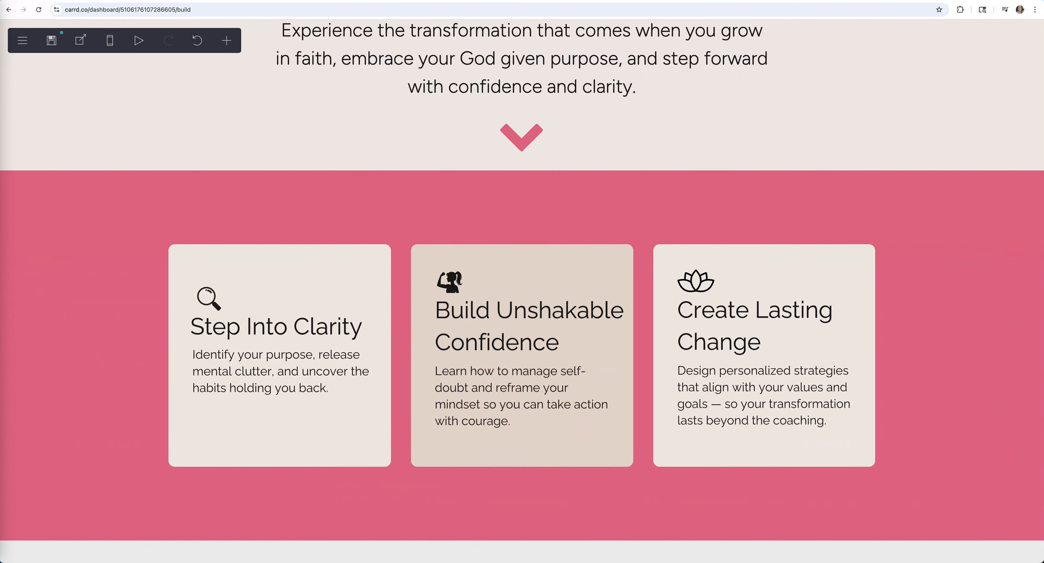
{"action": "left_click", "coordinate": [87, 0]}
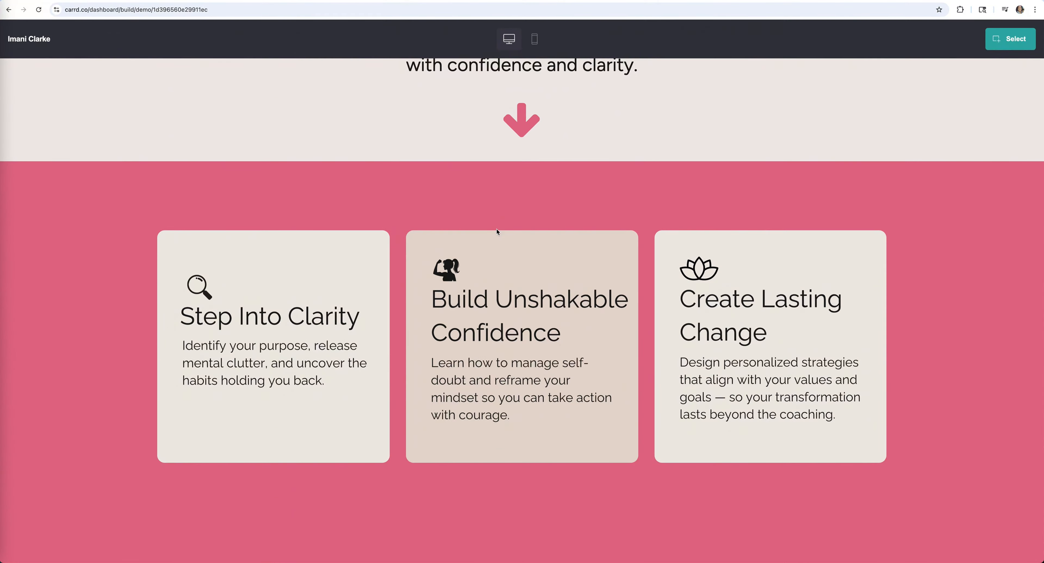
- Back in the builder, publish the latest site changes
{"action": "left_click", "coordinate": [168, 0]}
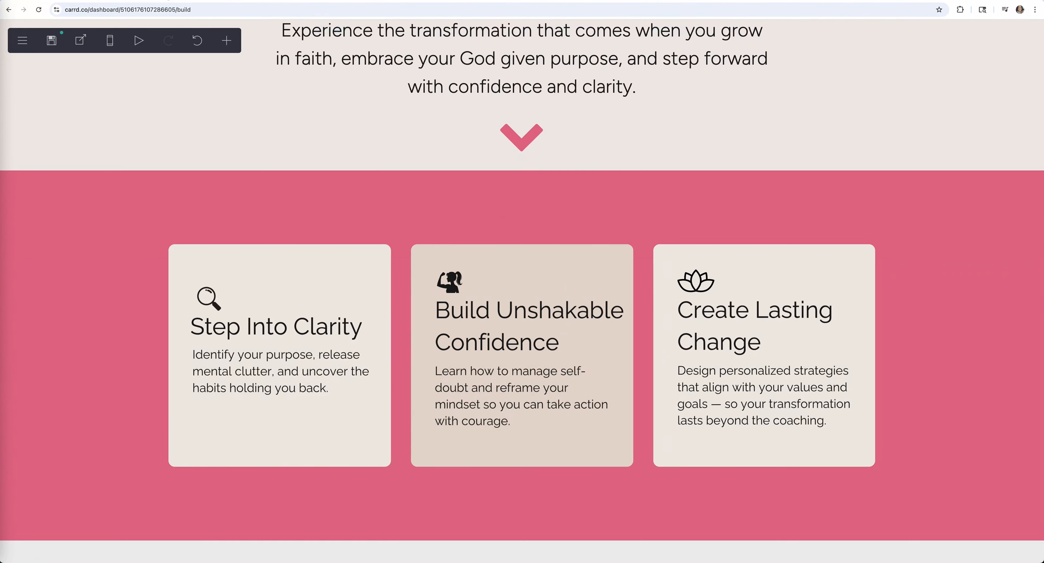
{"action": "left_click", "coordinate": [51, 41]}
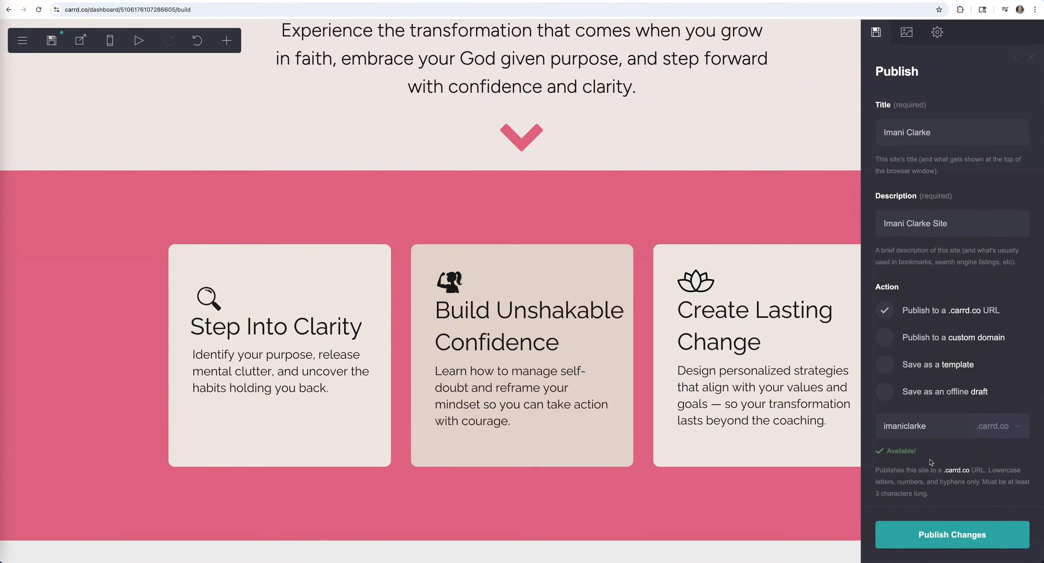
{"action": "left_click", "coordinate": [957, 537]}
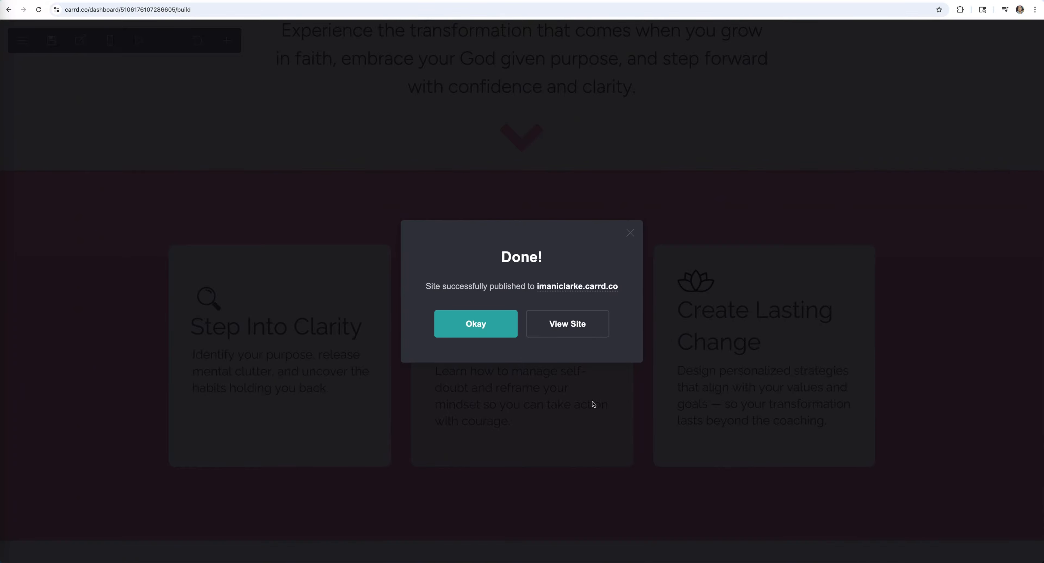
{"action": "left_click", "coordinate": [475, 324]}
- Open the live site and check its About and Self Mastery Coaching sections
{"action": "left_click", "coordinate": [76, 42]}
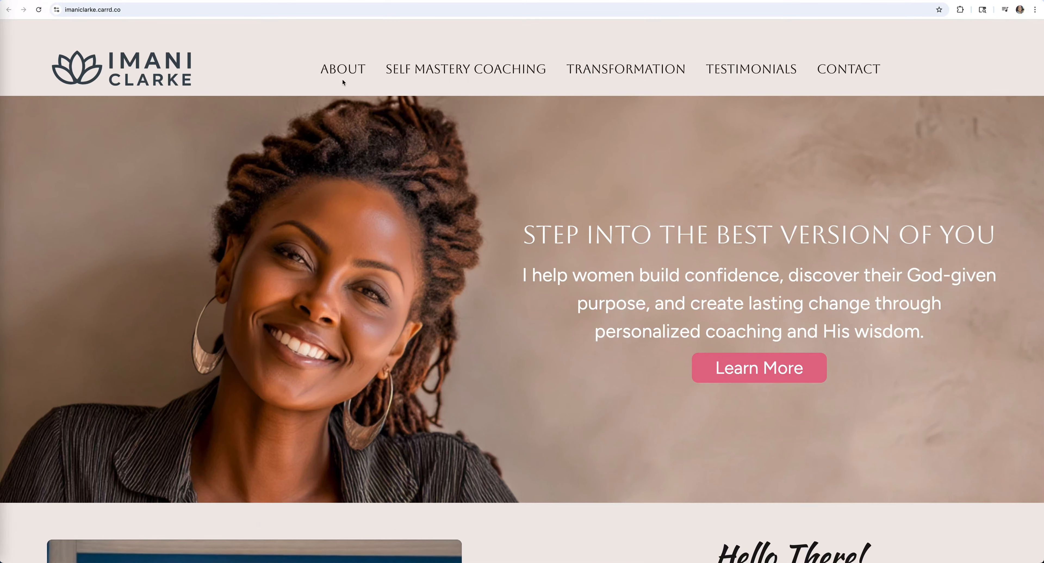
{"action": "left_click", "coordinate": [348, 68]}
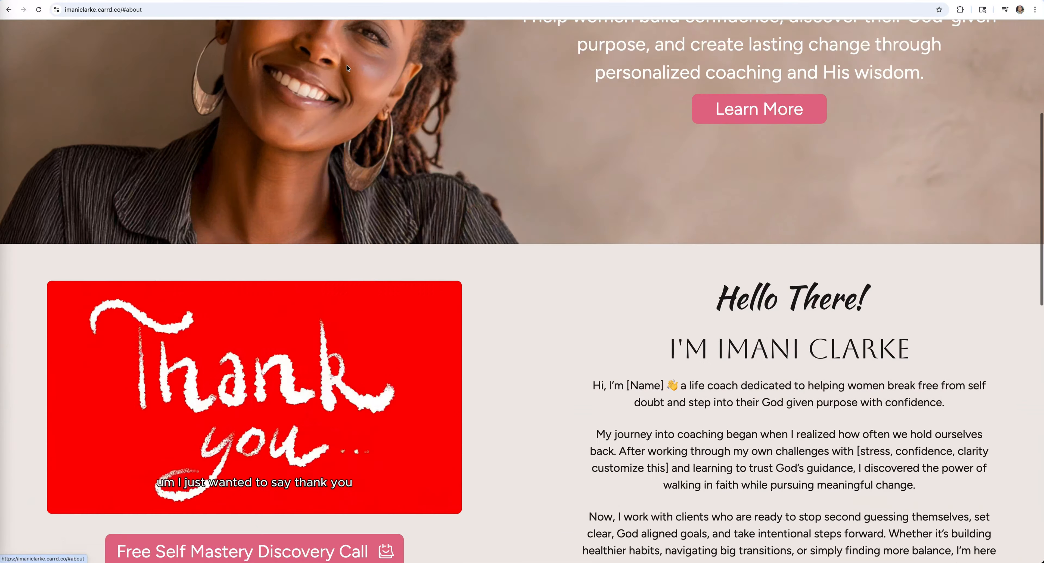
{"action": "scroll", "coordinate": [487, 177], "scroll_direction": "up", "scroll_amount": 10}
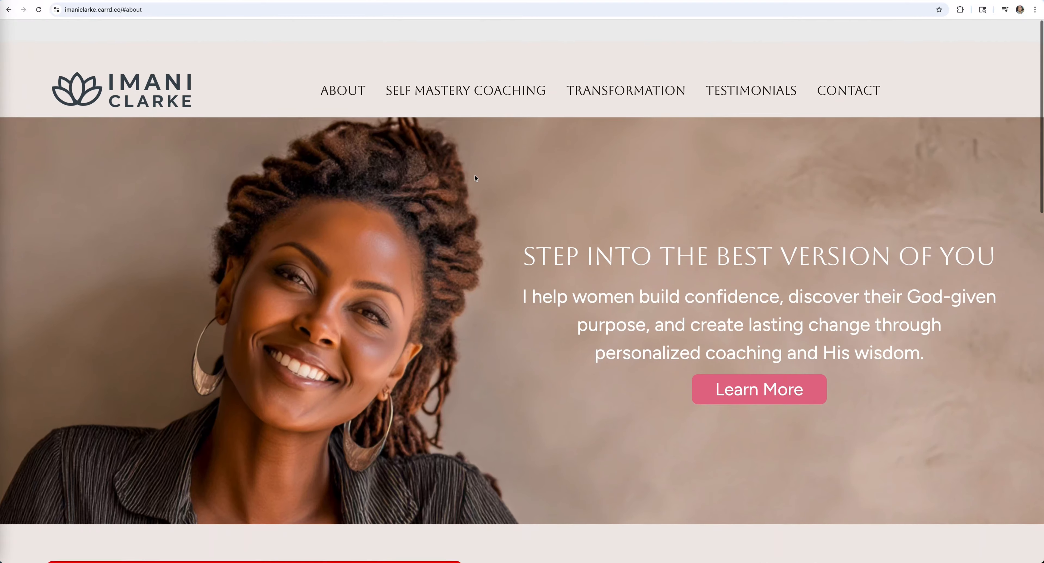
{"action": "left_click", "coordinate": [476, 70]}
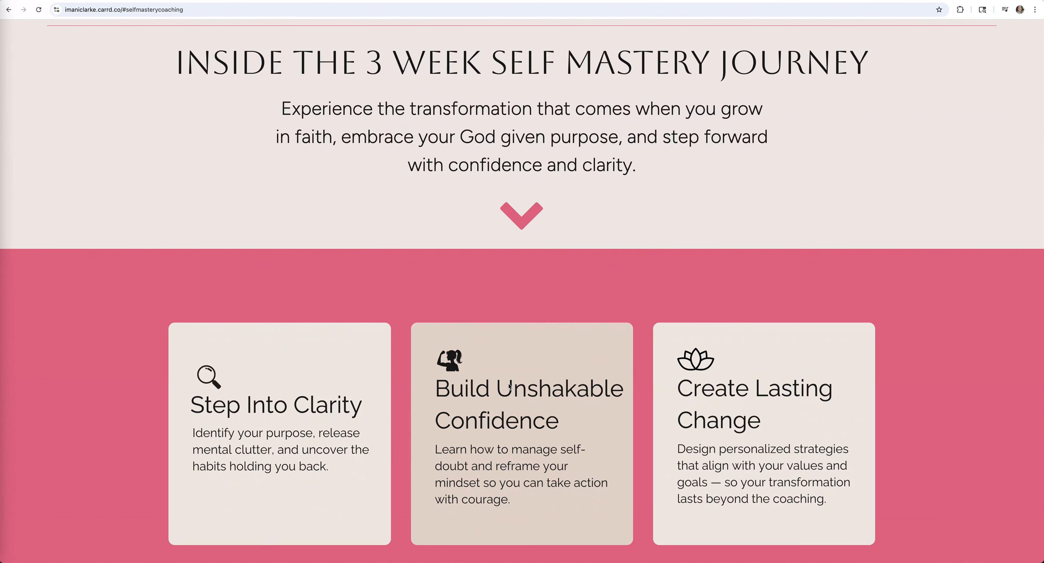
{"action": "scroll", "coordinate": [510, 385], "scroll_direction": "down", "scroll_amount": 2}
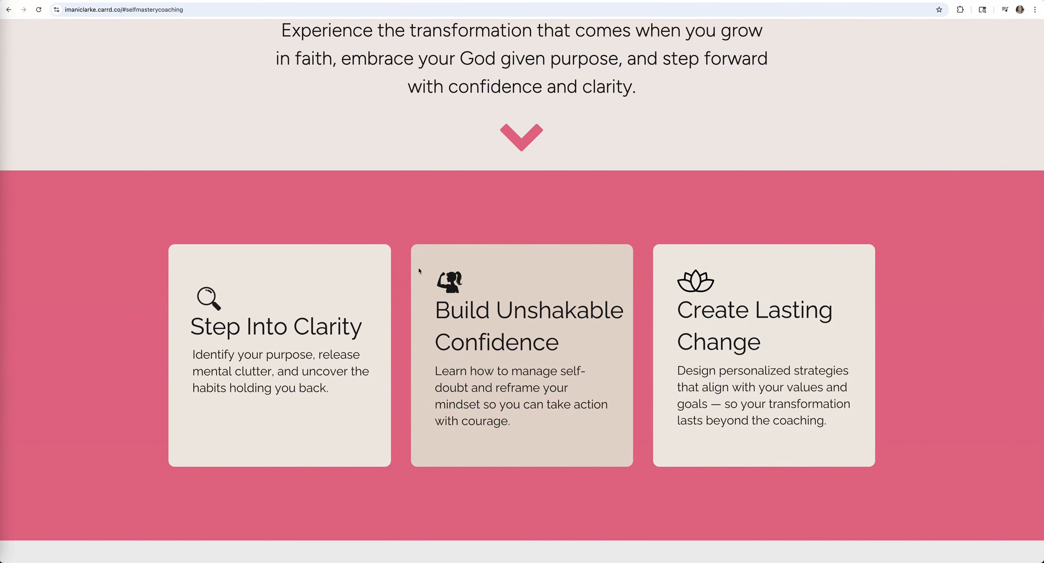
{"action": "scroll", "coordinate": [418, 270], "scroll_direction": "up", "scroll_amount": 7}
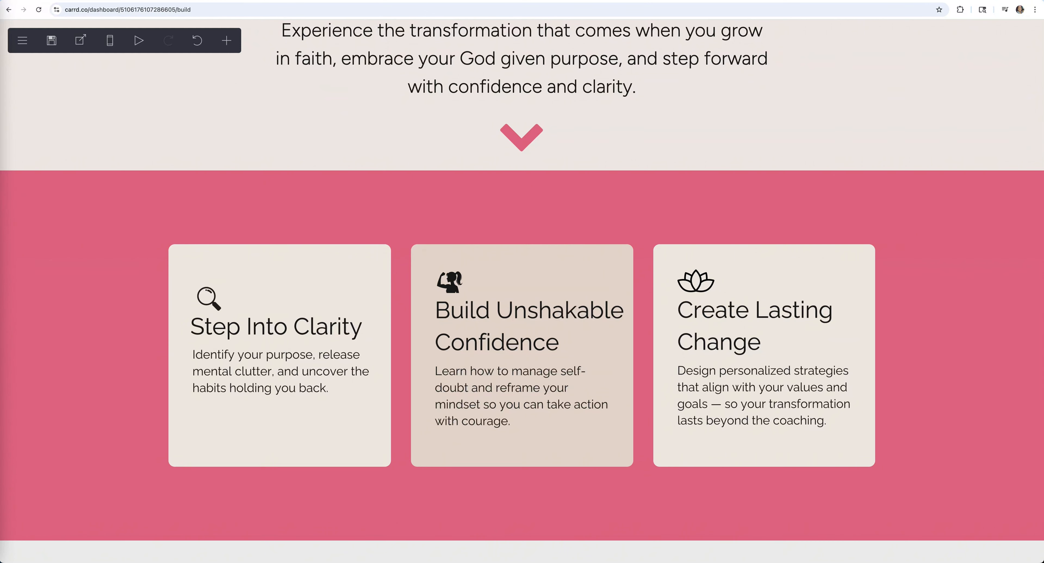
- Add a centred text element below the cards reading 'Your Coaching Experience Includes'
{"action": "left_click", "coordinate": [566, 451]}
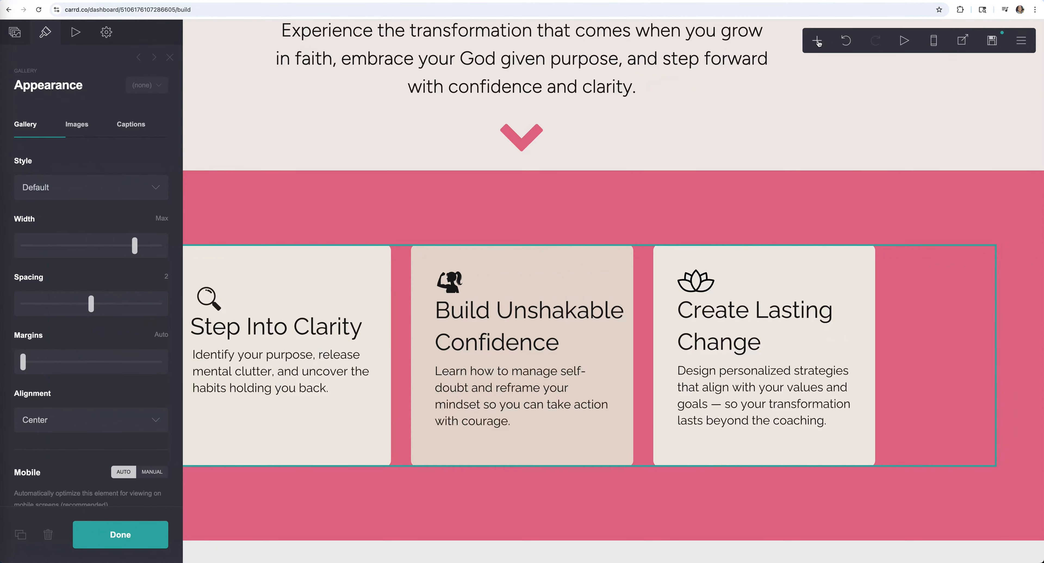
{"action": "left_click", "coordinate": [818, 41]}
{"action": "left_click", "coordinate": [690, 80]}
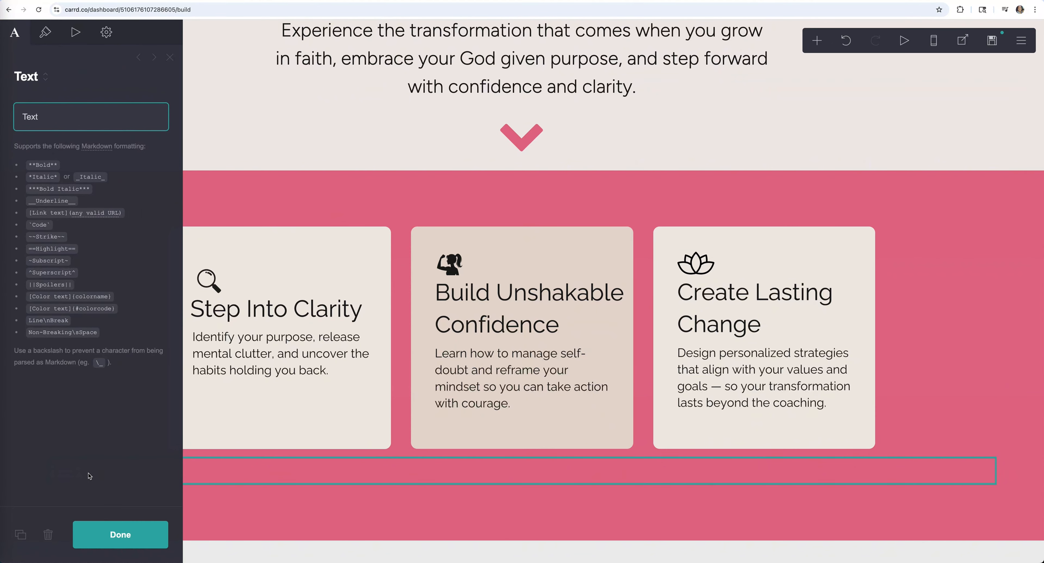
{"action": "left_click", "coordinate": [47, 35]}
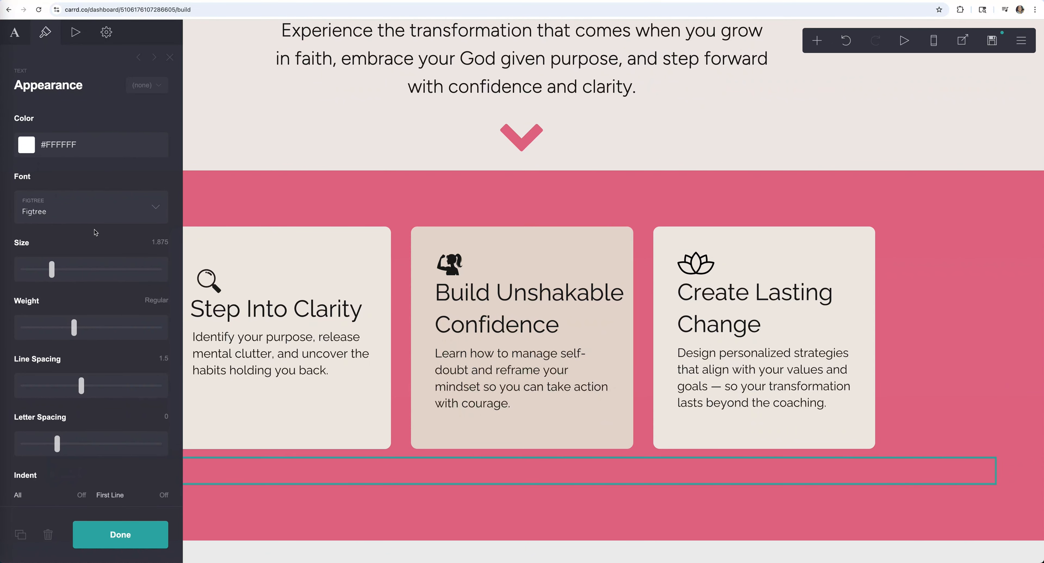
{"action": "scroll", "coordinate": [85, 354], "scroll_direction": "down", "scroll_amount": 10}
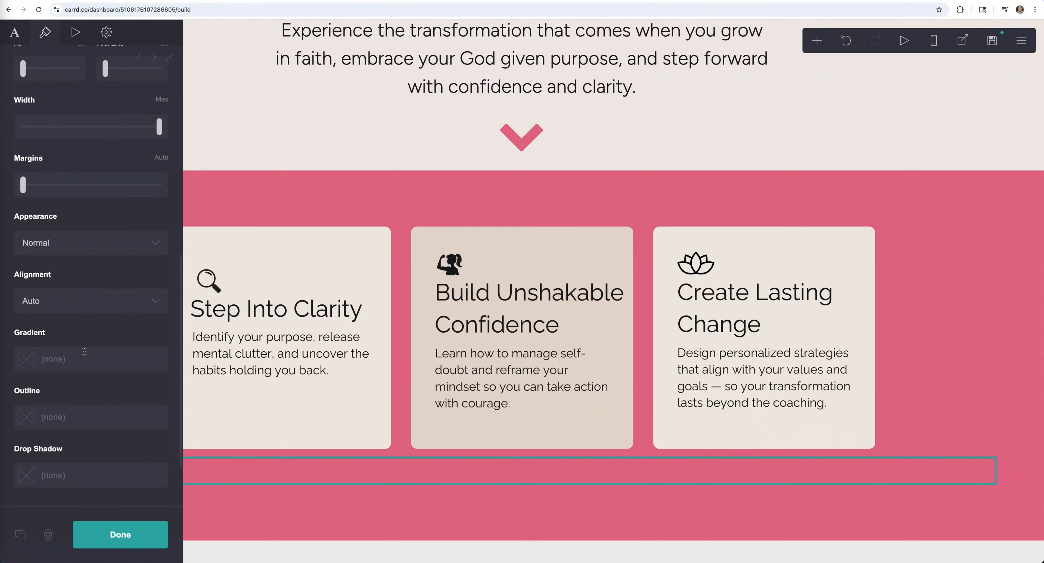
{"action": "left_click", "coordinate": [81, 304]}
{"action": "left_click", "coordinate": [77, 327]}
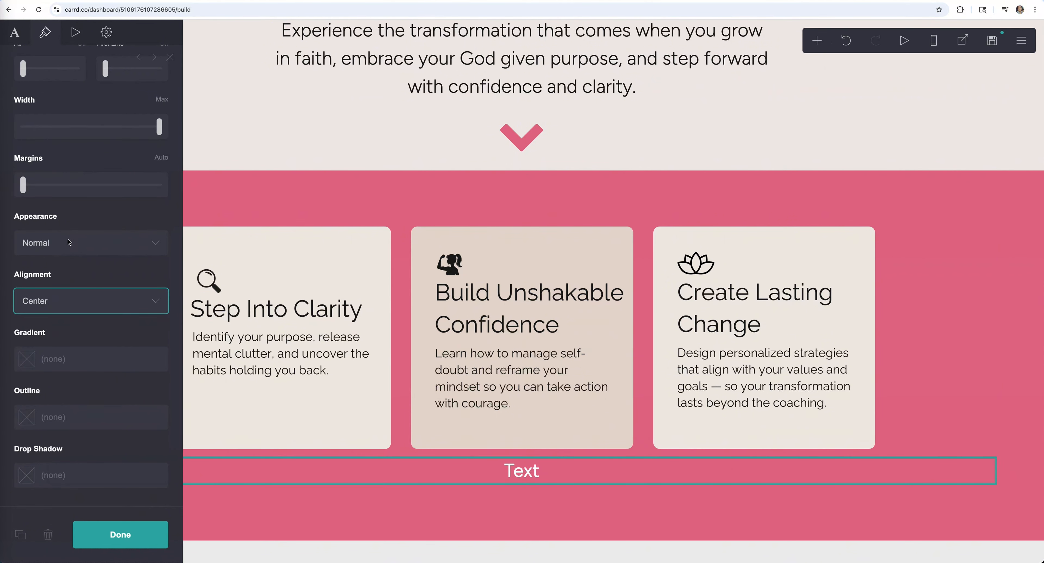
{"action": "left_click", "coordinate": [16, 32]}
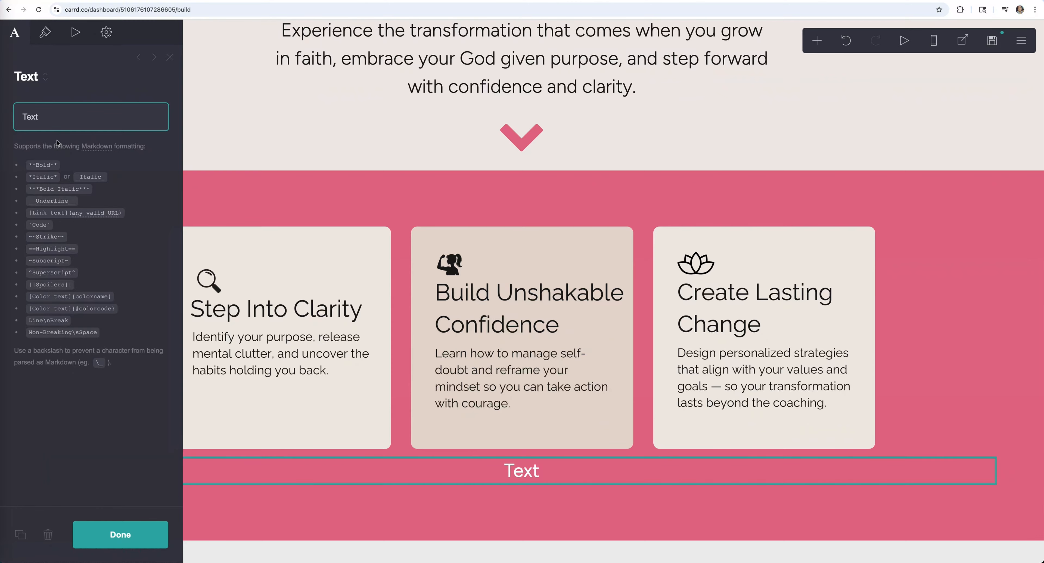
{"action": "double_click", "coordinate": [51, 119]}
{"action": "type", "text": "Your Coaching Experience Includes"}
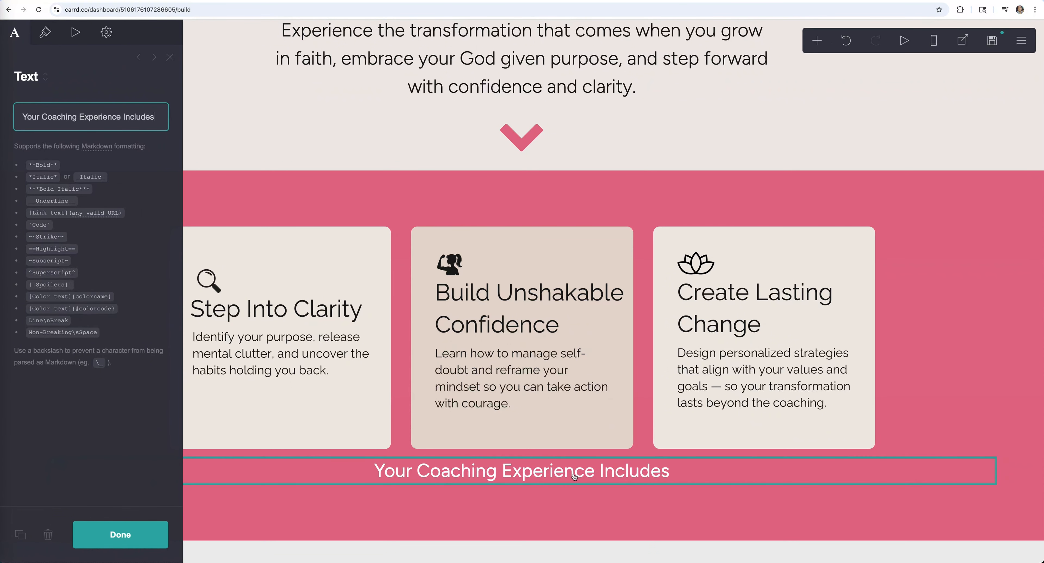
{"action": "key", "text": "Escape"}
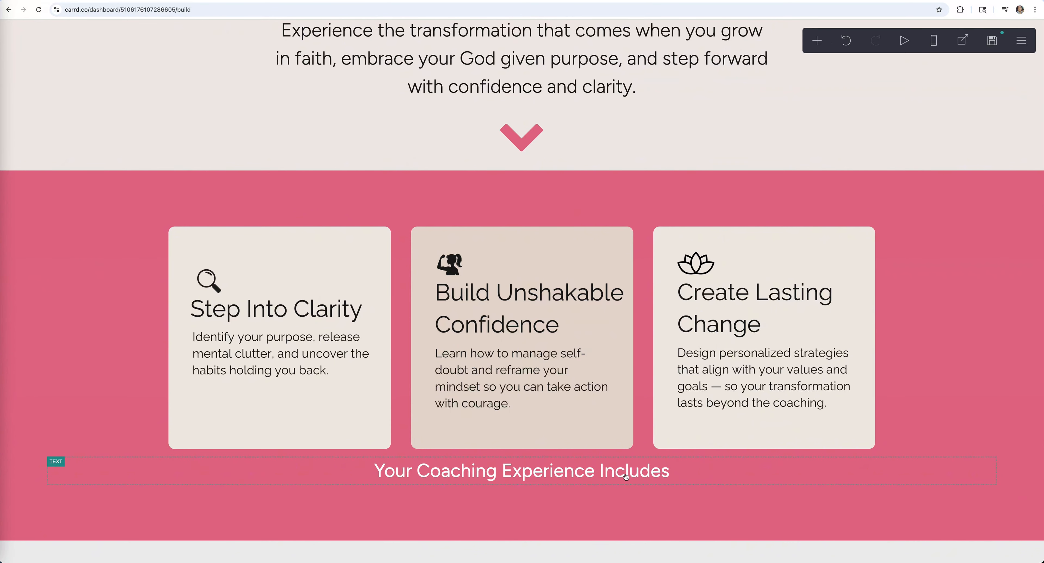
- Enlarge the heading text to size 2.75
{"action": "left_click", "coordinate": [641, 477]}
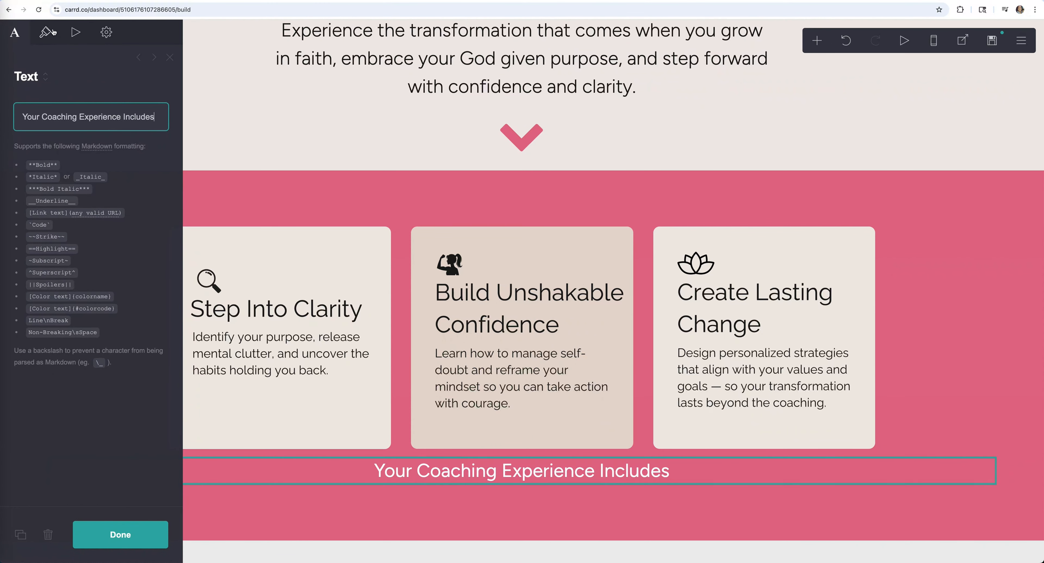
{"action": "left_click", "coordinate": [45, 33]}
{"action": "left_click_drag", "start_coordinate": [57, 277], "coordinate": [71, 271]}
{"action": "scroll", "coordinate": [89, 284], "scroll_direction": "down", "scroll_amount": 2}
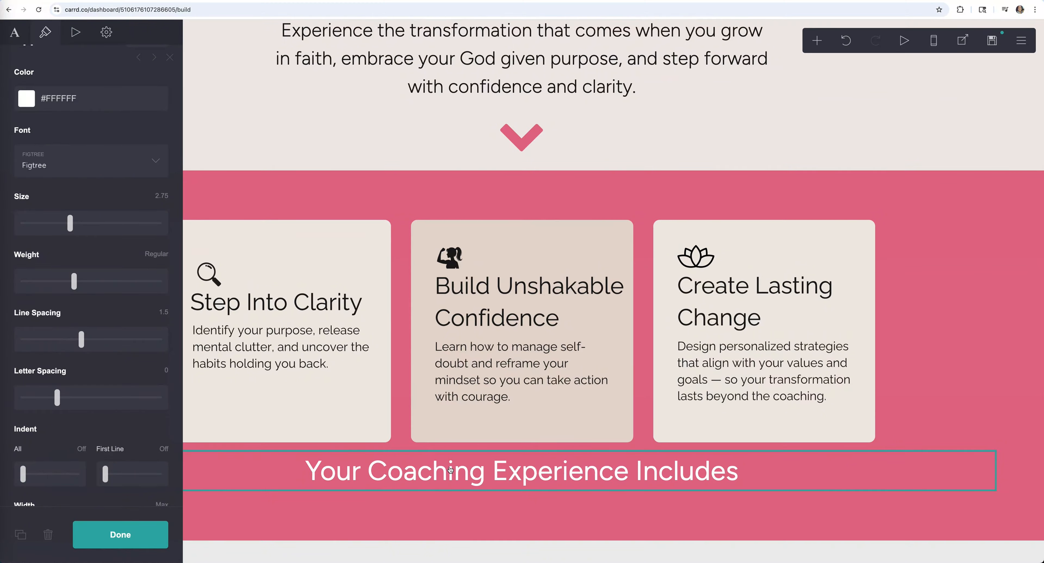
{"action": "left_click", "coordinate": [502, 432]}
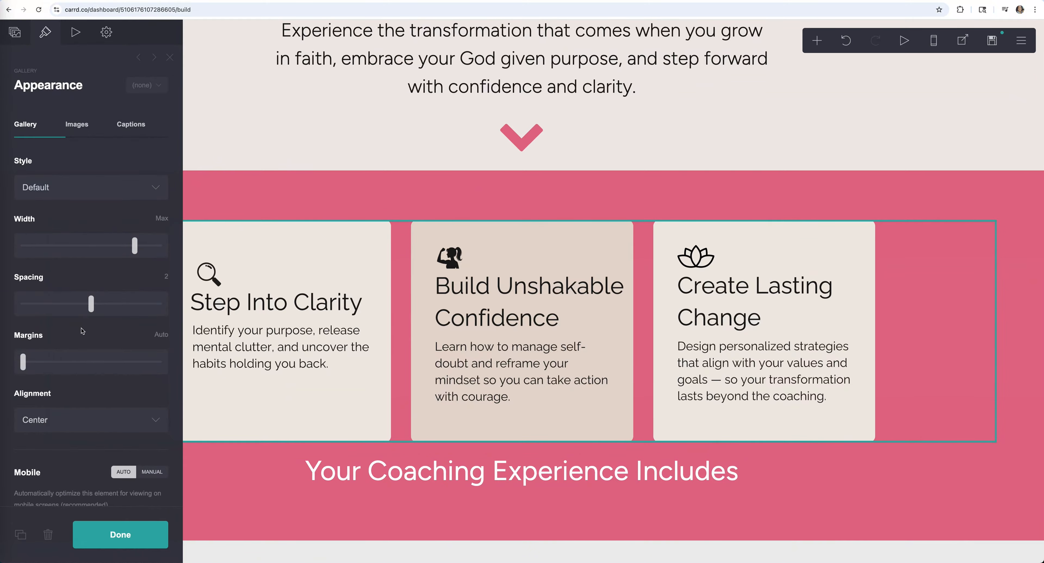
- Widen the card gallery's margins and nudge the heading size up to 3
{"action": "scroll", "coordinate": [83, 330], "scroll_direction": "down", "scroll_amount": 1}
{"action": "left_click_drag", "start_coordinate": [22, 335], "coordinate": [67, 330]}
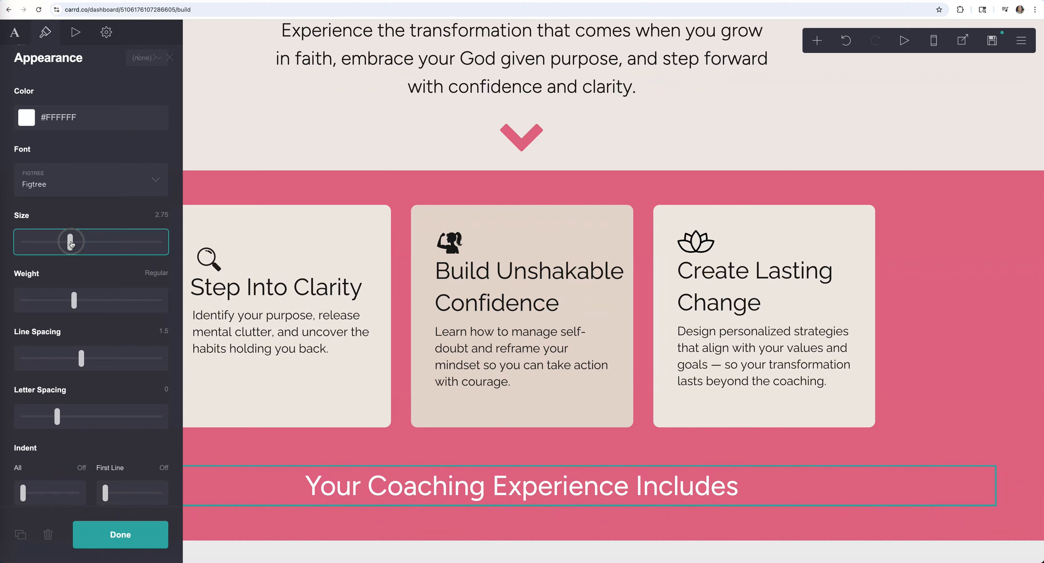
{"action": "left_click_drag", "start_coordinate": [76, 241], "coordinate": [75, 242]}
{"action": "left_click", "coordinate": [134, 535]}
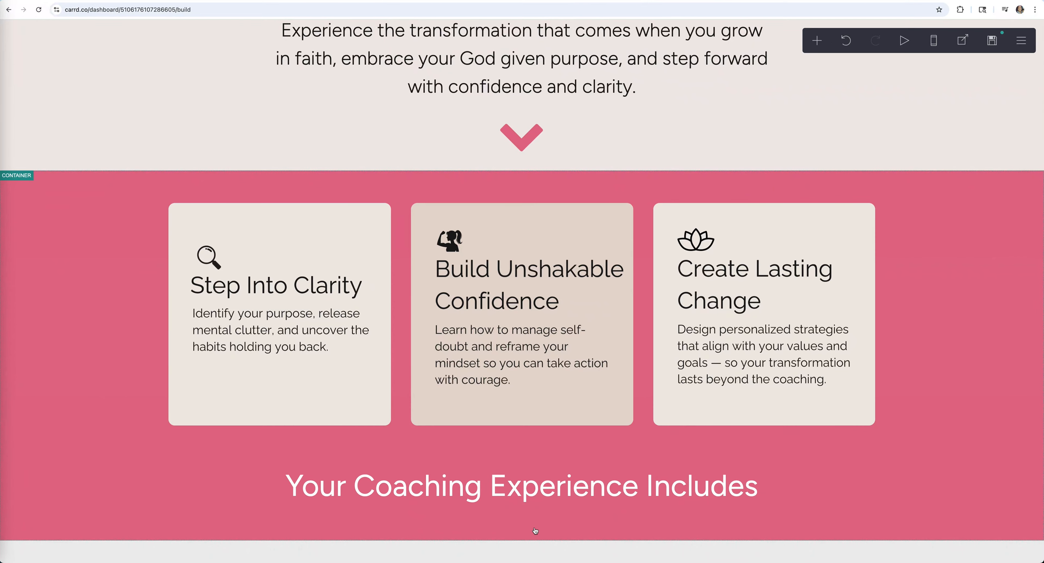
{"action": "left_click", "coordinate": [536, 529]}
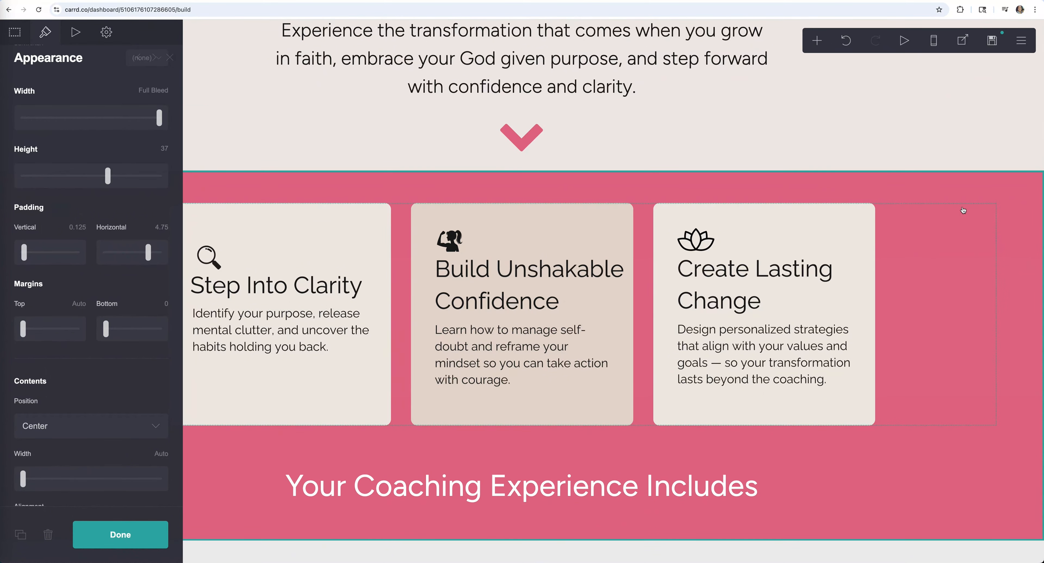
- Insert a full-width container below the heading with a top margin of 0
{"action": "left_click", "coordinate": [819, 46]}
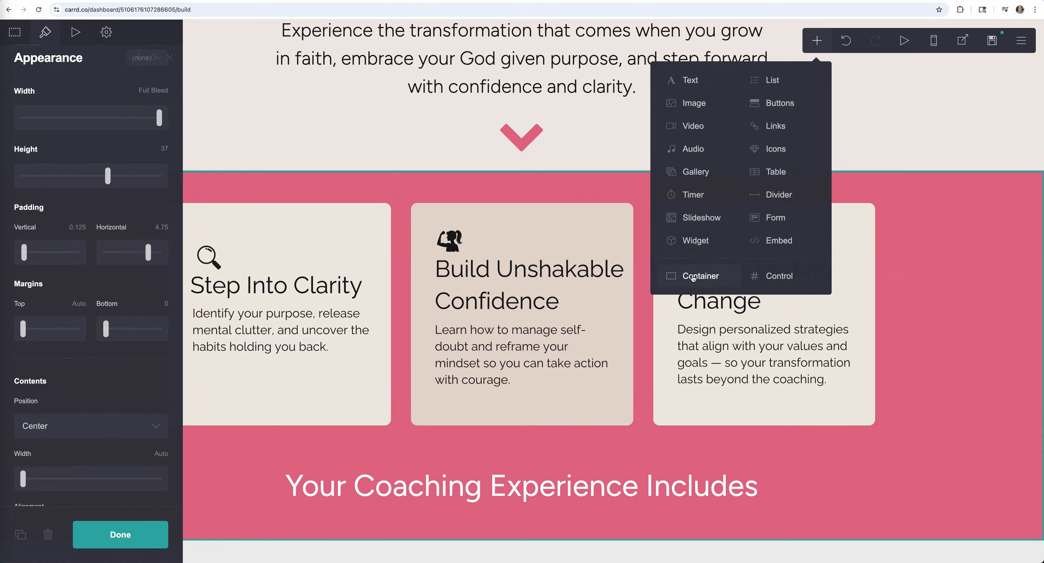
{"action": "left_click", "coordinate": [694, 278]}
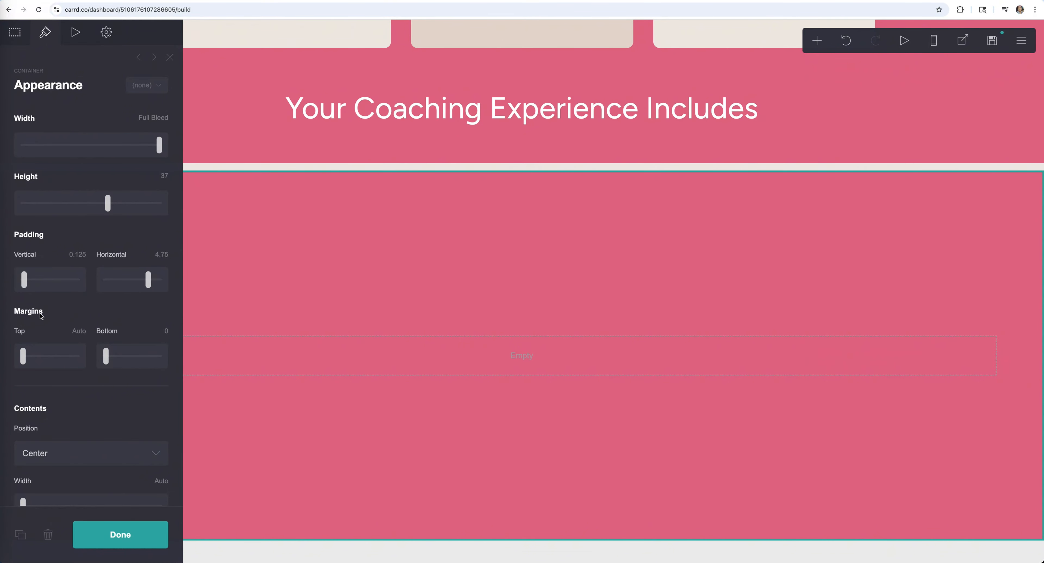
{"action": "left_click", "coordinate": [79, 332]}
{"action": "type", "text": "0"}
{"action": "key", "text": "Return"}
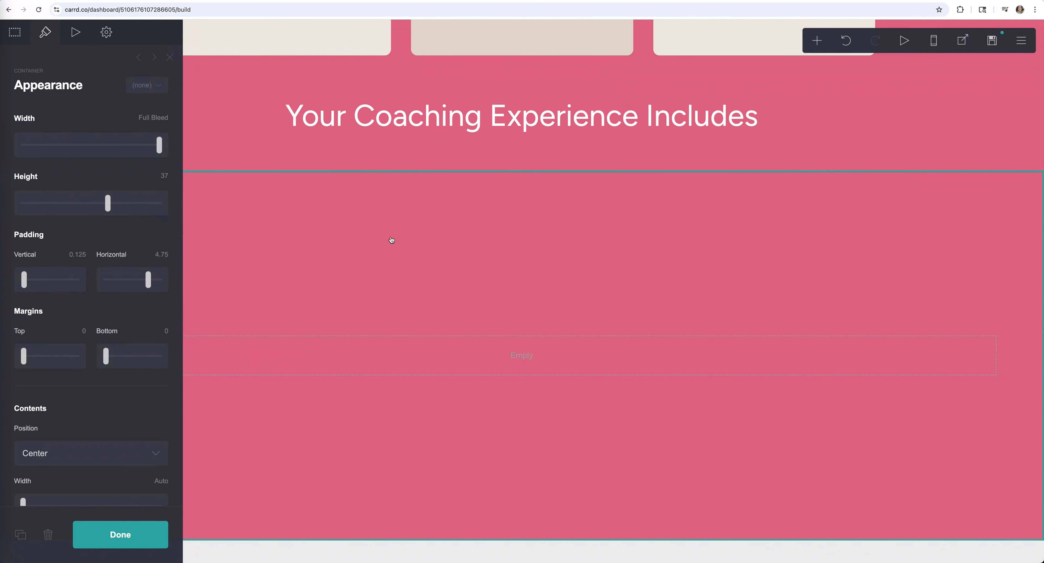
{"action": "left_click", "coordinate": [152, 535]}
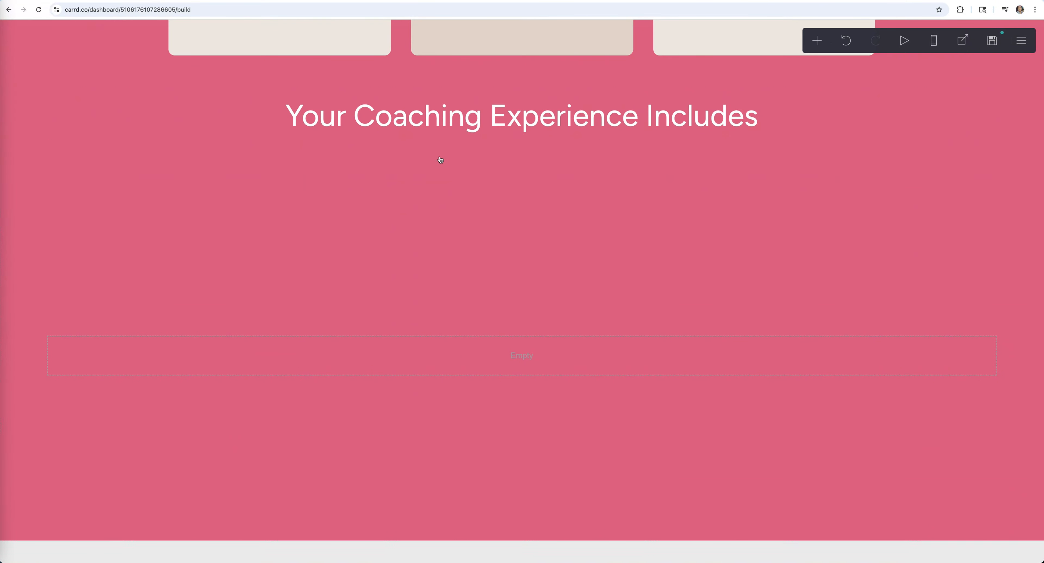
{"action": "left_click", "coordinate": [437, 297]}
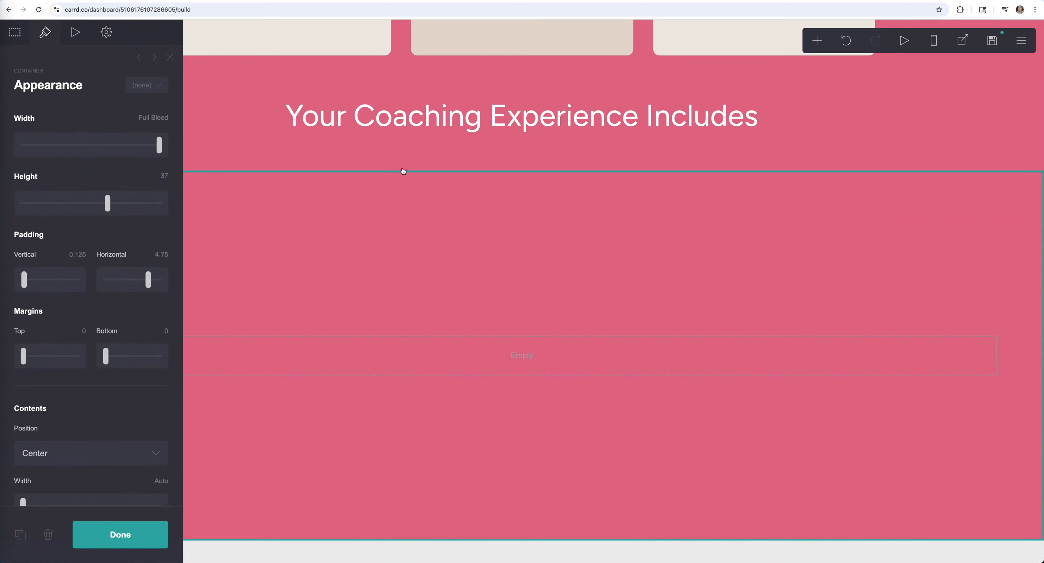
- Switch the container to a columns layout and add an image to the left column
{"action": "left_click", "coordinate": [20, 38]}
{"action": "left_click", "coordinate": [60, 137]}
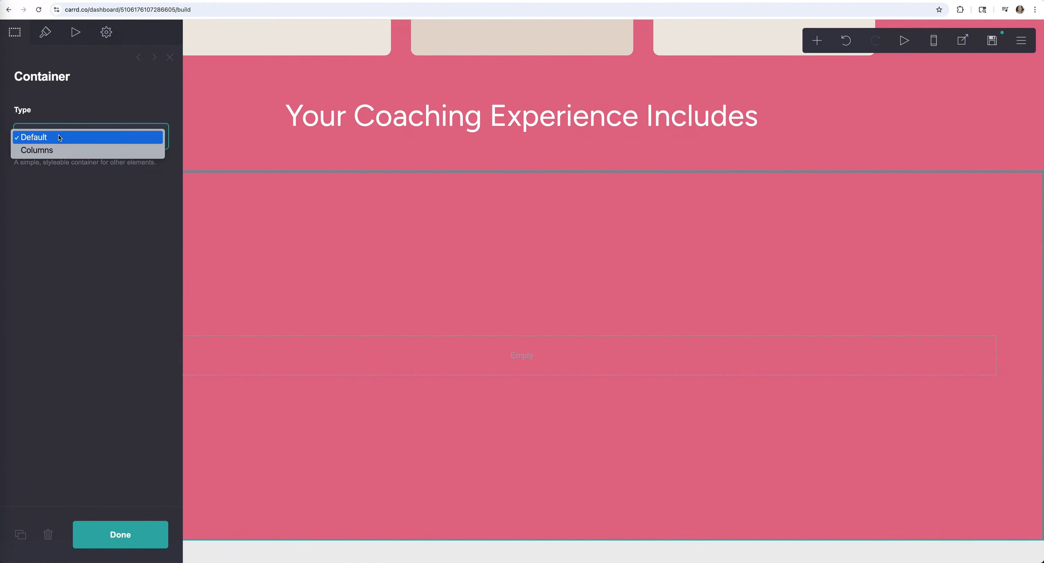
{"action": "left_click", "coordinate": [69, 150]}
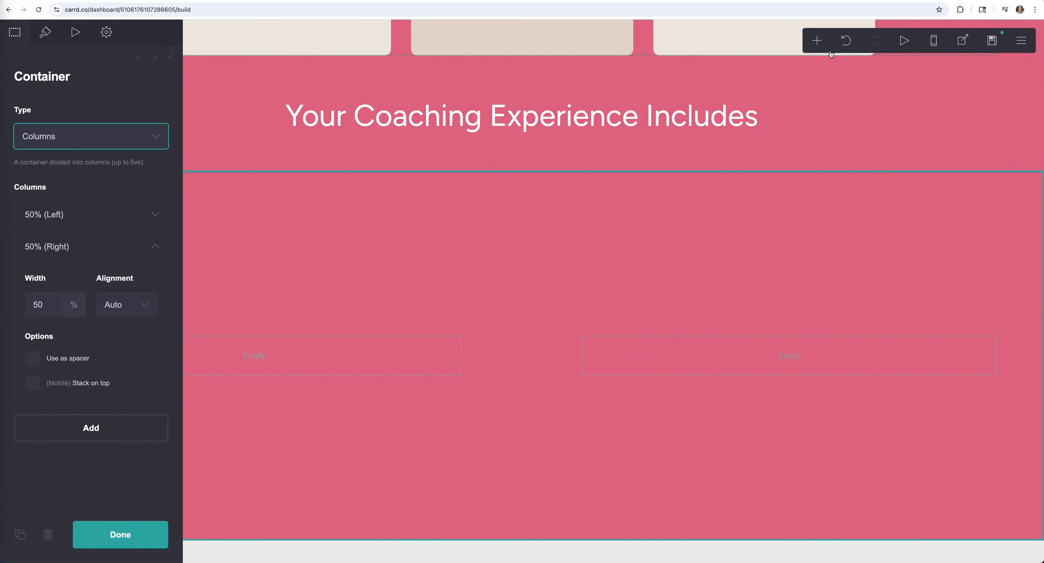
{"action": "left_click", "coordinate": [817, 40]}
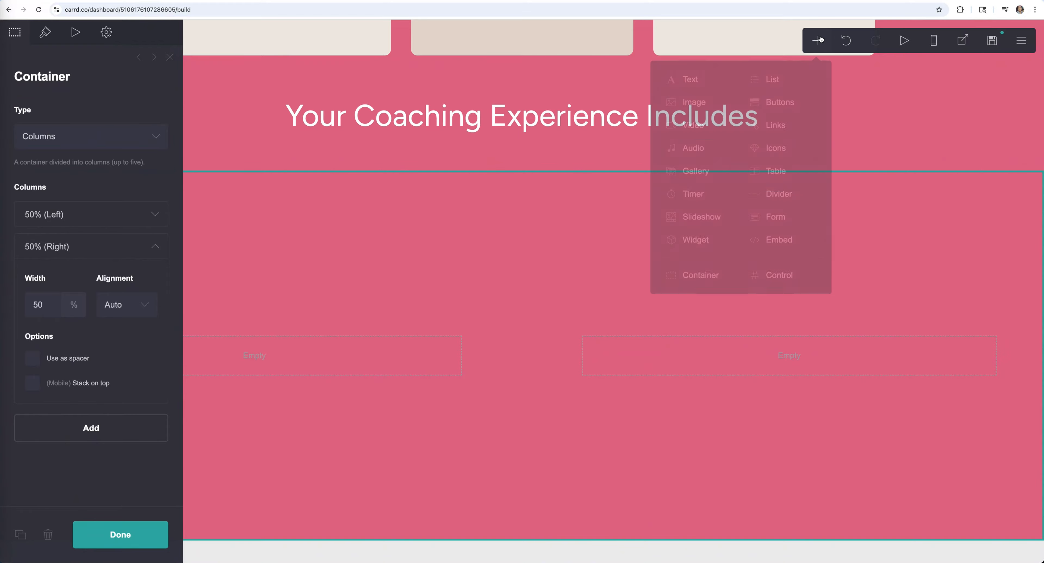
{"action": "left_click", "coordinate": [692, 103]}
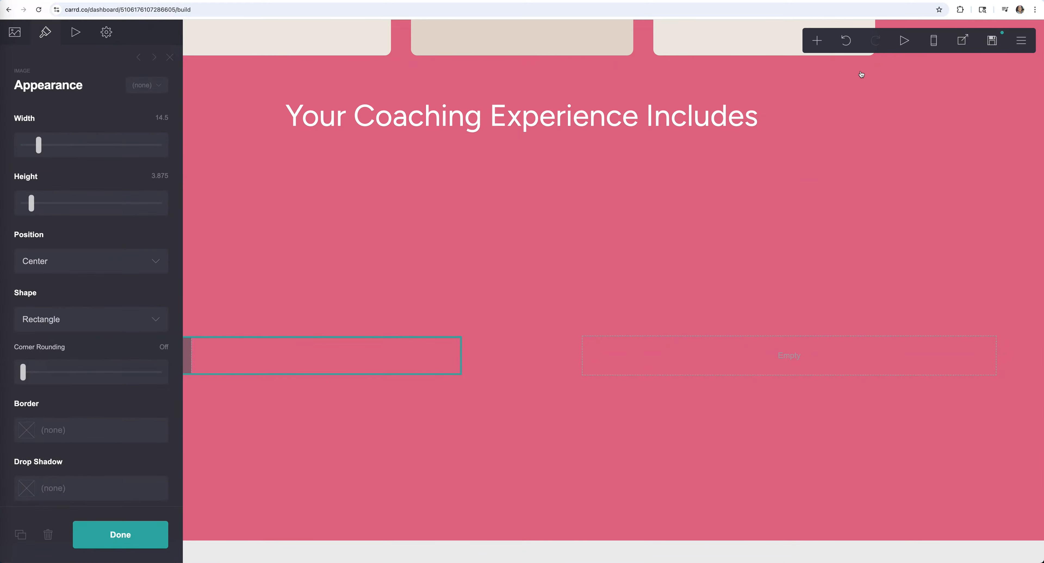
- Add a bulleted list and move it into the right column
{"action": "left_click", "coordinate": [761, 360]}
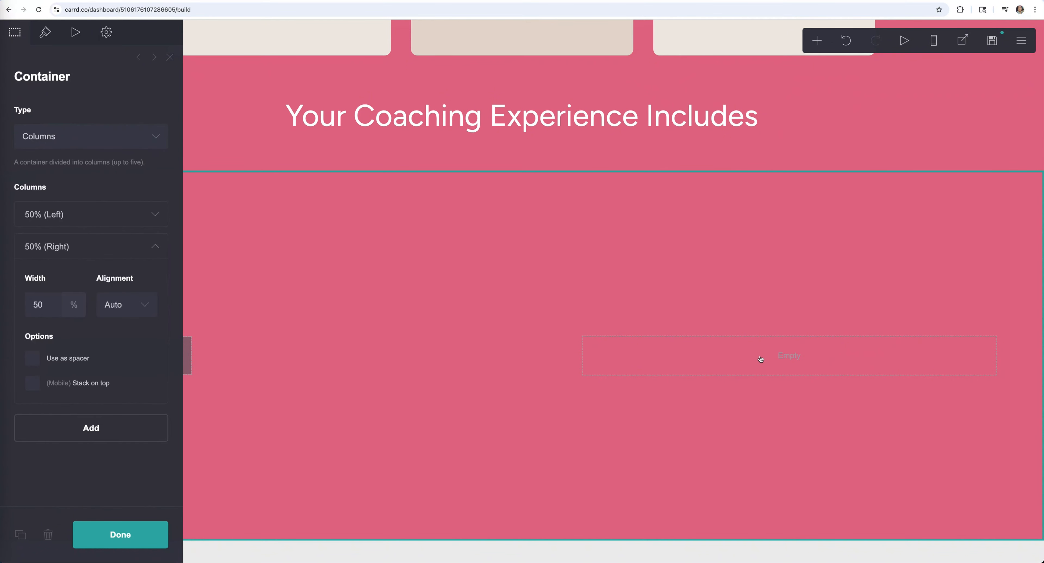
{"action": "left_click", "coordinate": [818, 41]}
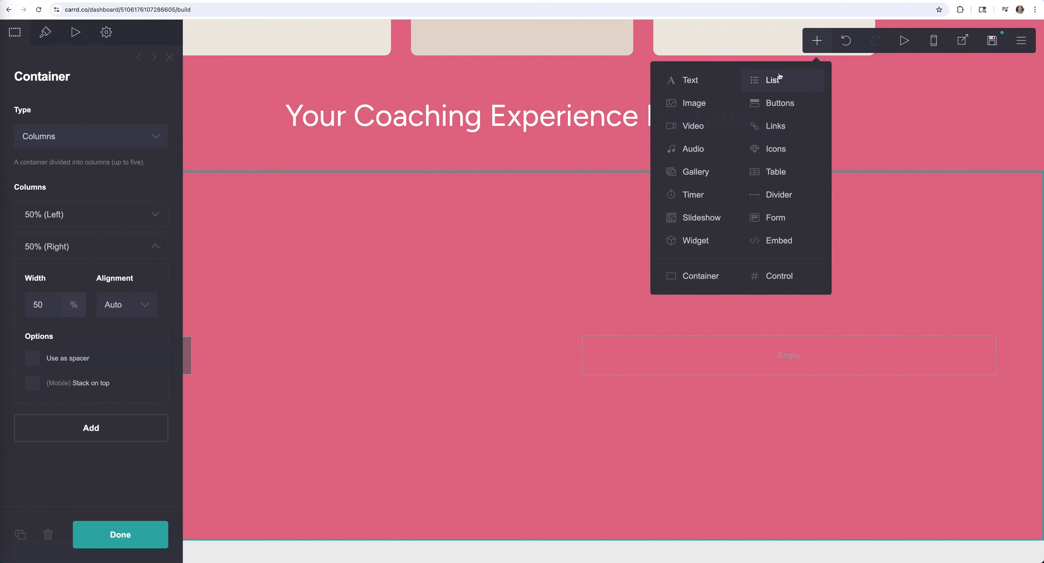
{"action": "left_click", "coordinate": [773, 81]}
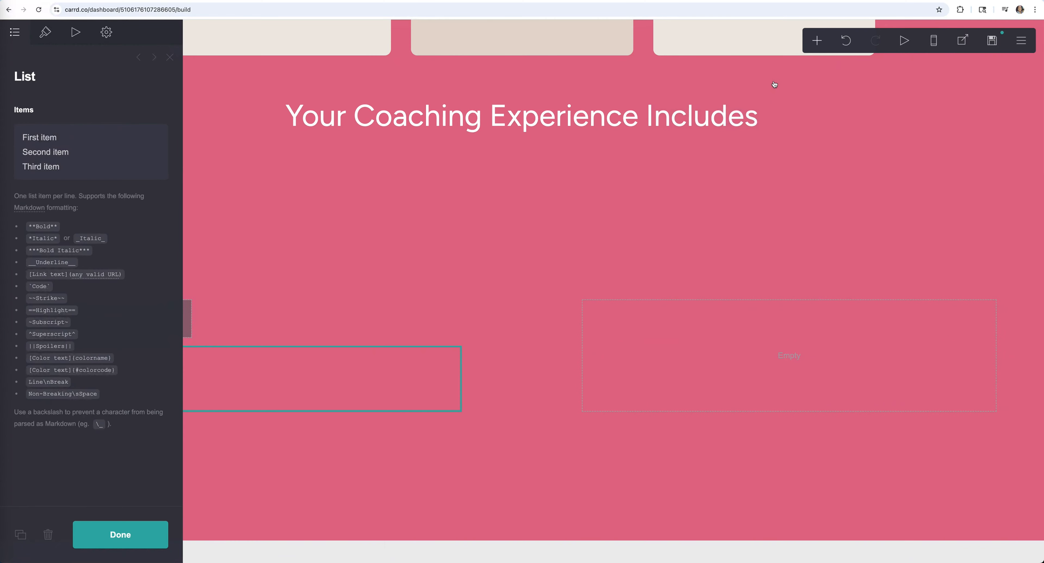
{"action": "left_click", "coordinate": [114, 538]}
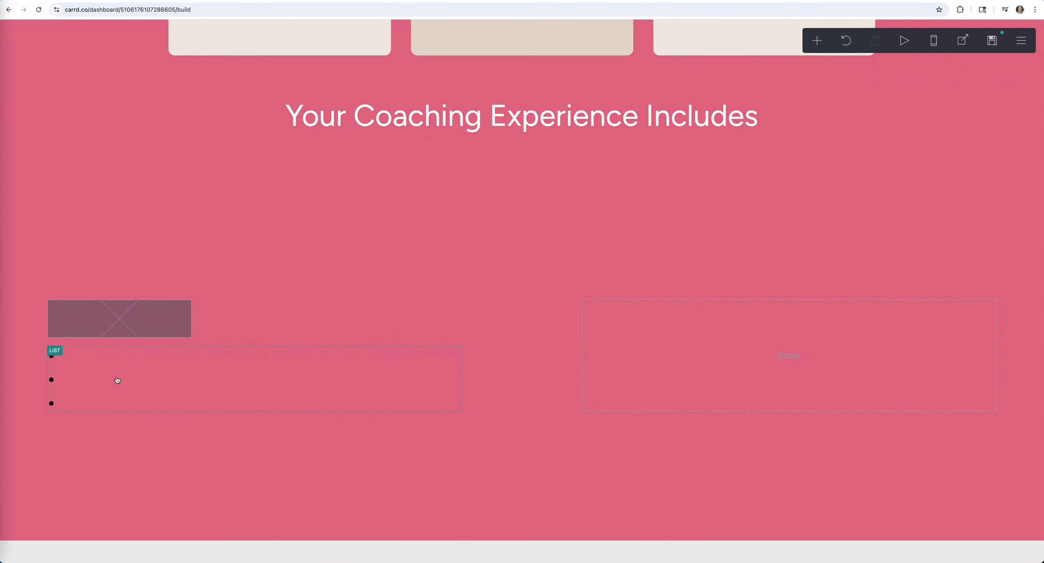
{"action": "left_click_drag", "start_coordinate": [97, 380], "coordinate": [701, 345]}
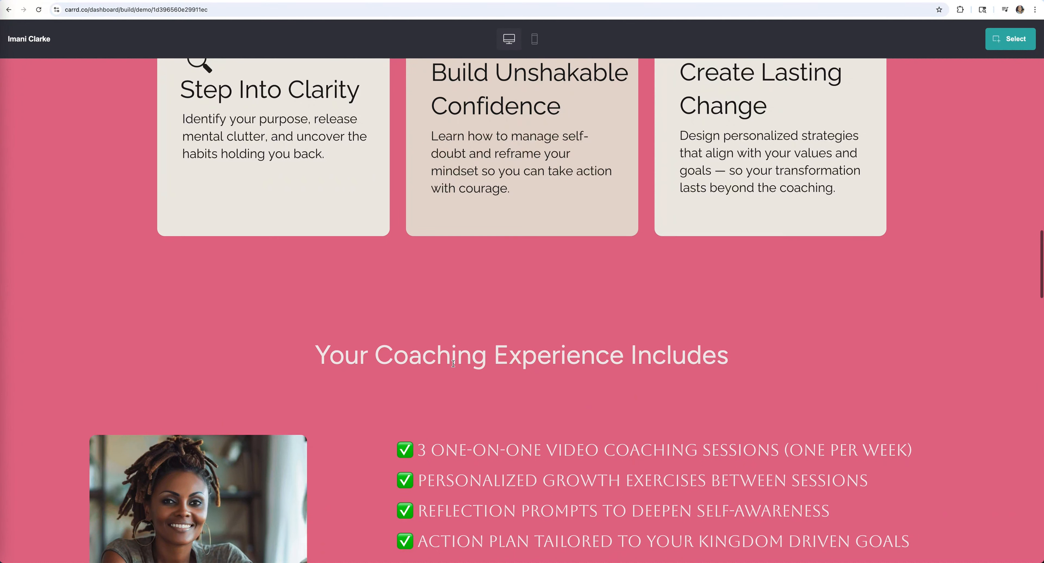
{"action": "scroll", "coordinate": [454, 363], "scroll_direction": "down", "scroll_amount": 6}
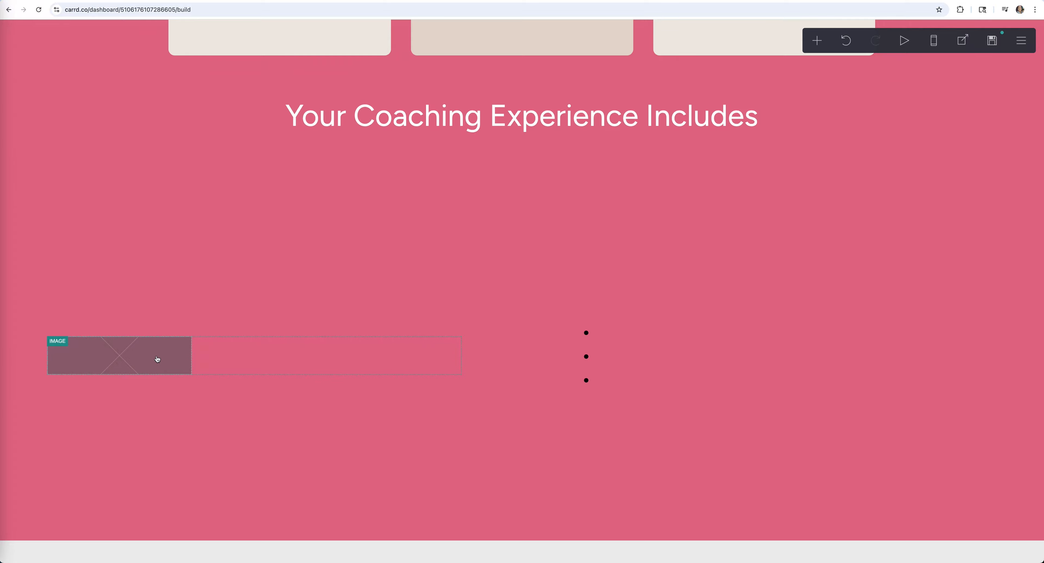
{"action": "left_click", "coordinate": [157, 359]}
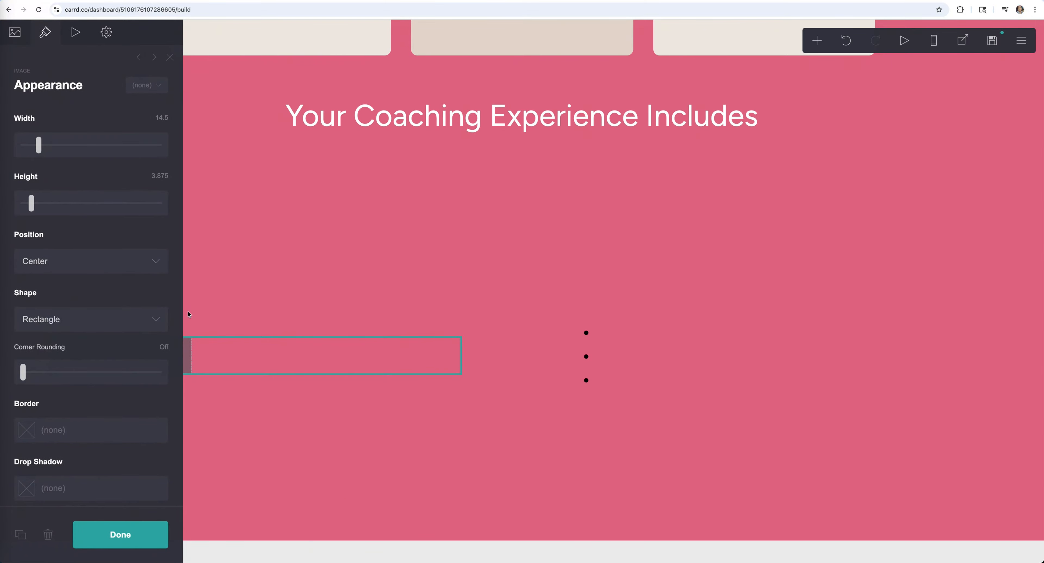
- Upload what's included pic.png from the Life Coach folder into the left-column image
{"action": "left_click", "coordinate": [135, 535]}
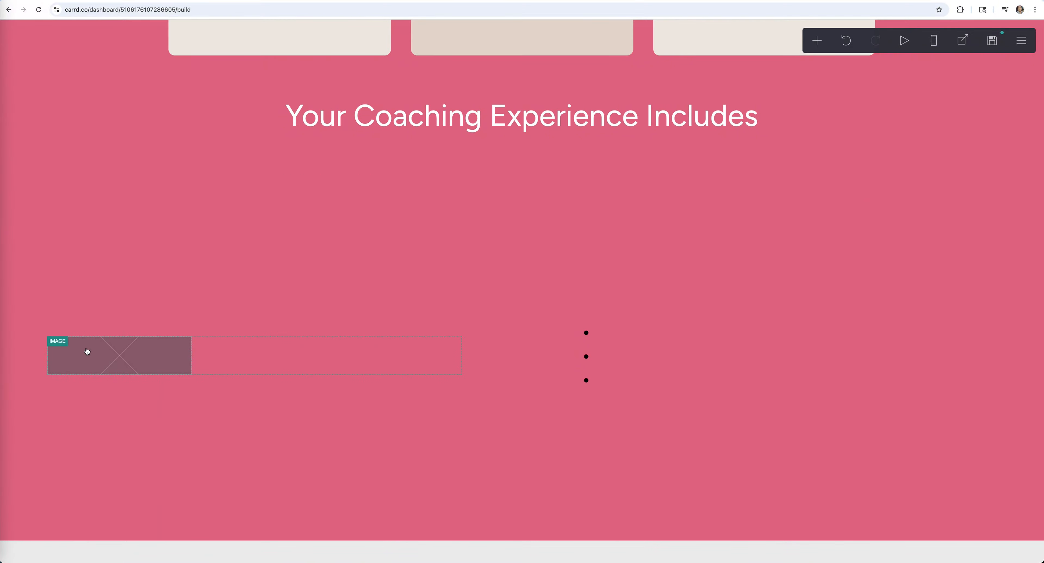
{"action": "left_click", "coordinate": [85, 351]}
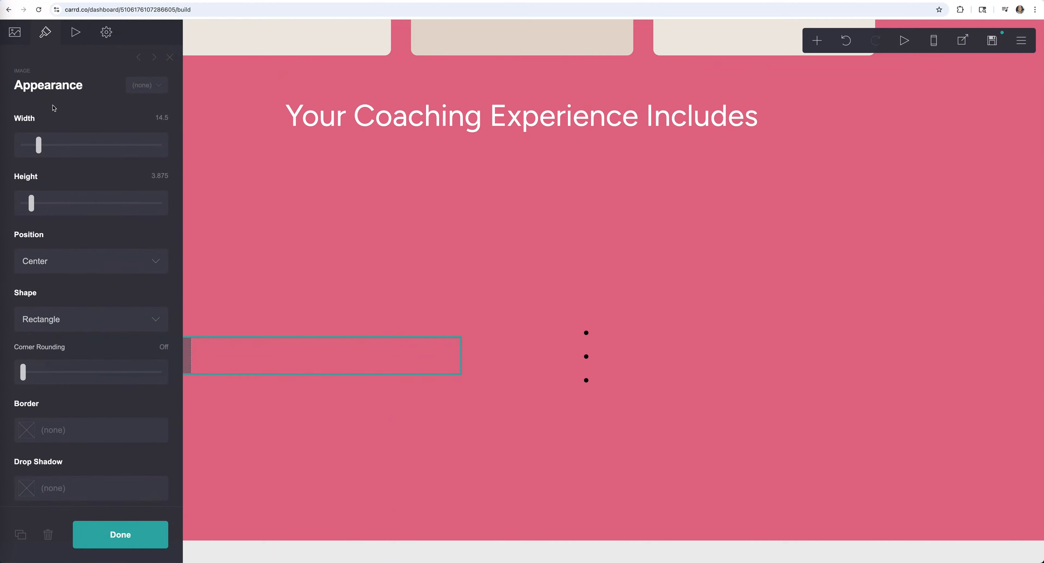
{"action": "left_click", "coordinate": [16, 33]}
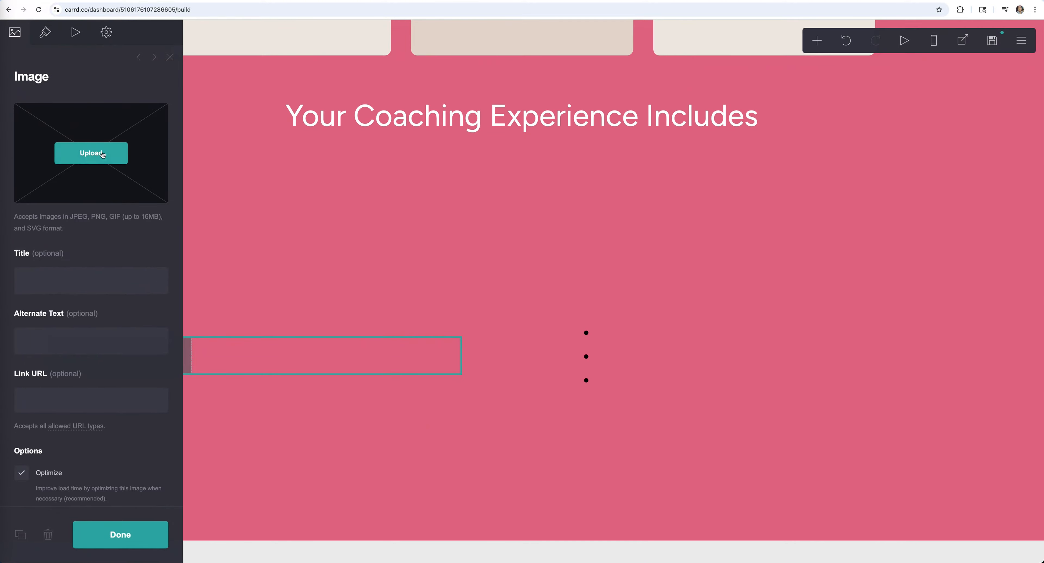
{"action": "left_click", "coordinate": [102, 154]}
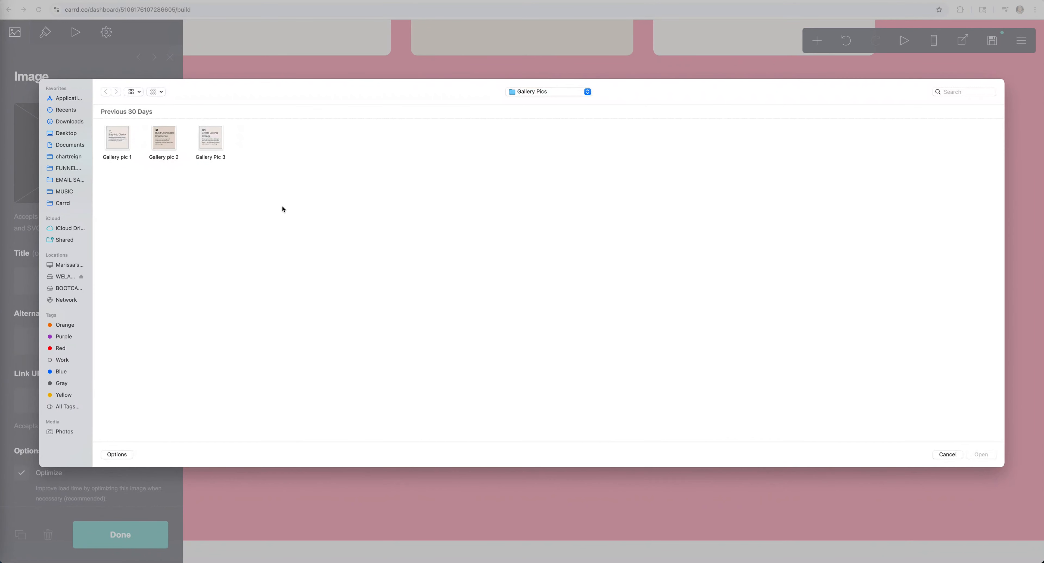
{"action": "left_click", "coordinate": [549, 93]}
{"action": "left_click", "coordinate": [546, 189]}
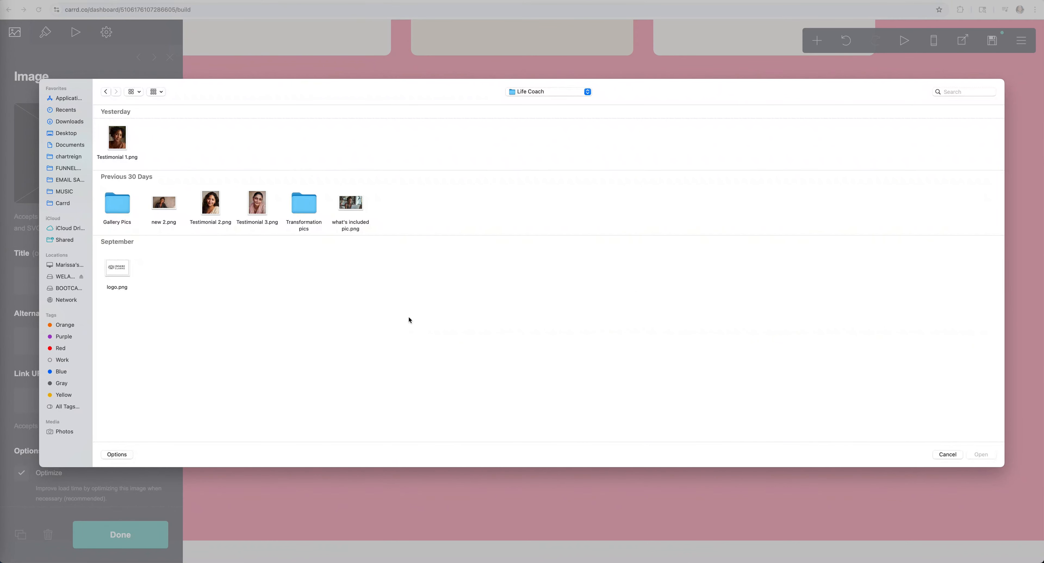
{"action": "left_click", "coordinate": [350, 205]}
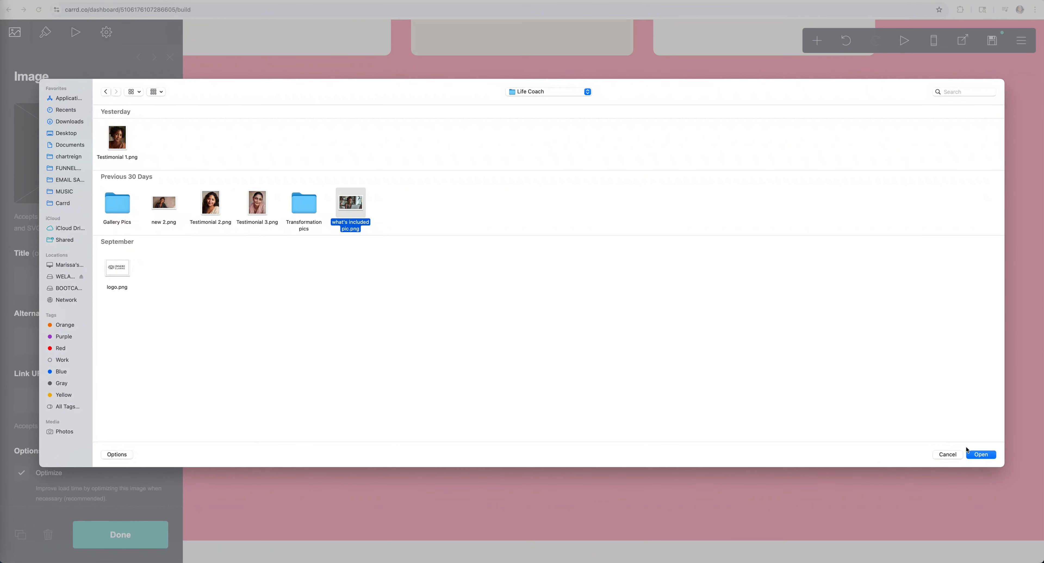
{"action": "left_click", "coordinate": [981, 455]}
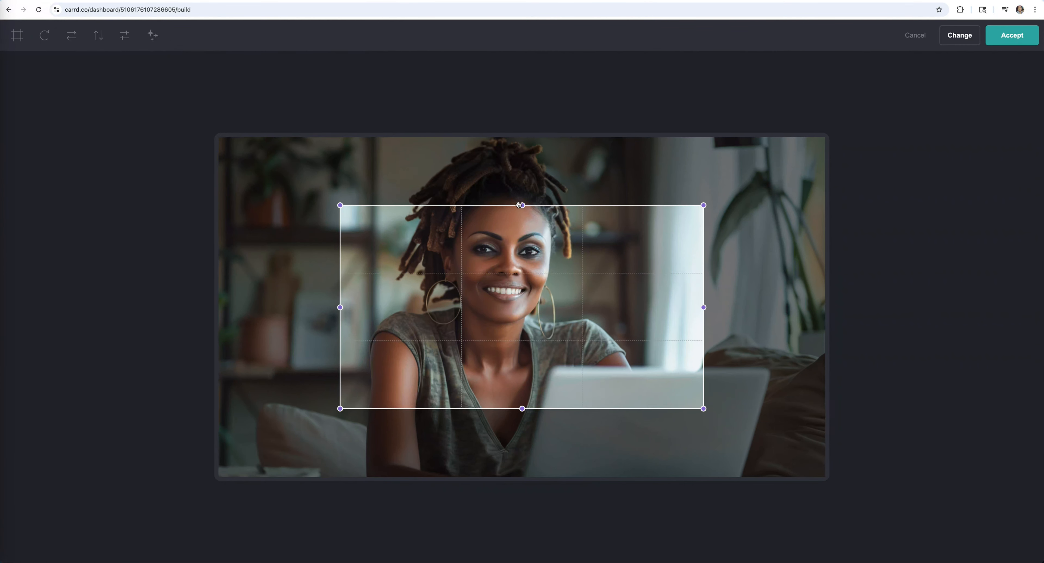
- Extend the photo's crop at the top and bottom and accept it
{"action": "left_click_drag", "start_coordinate": [520, 204], "coordinate": [523, 129]}
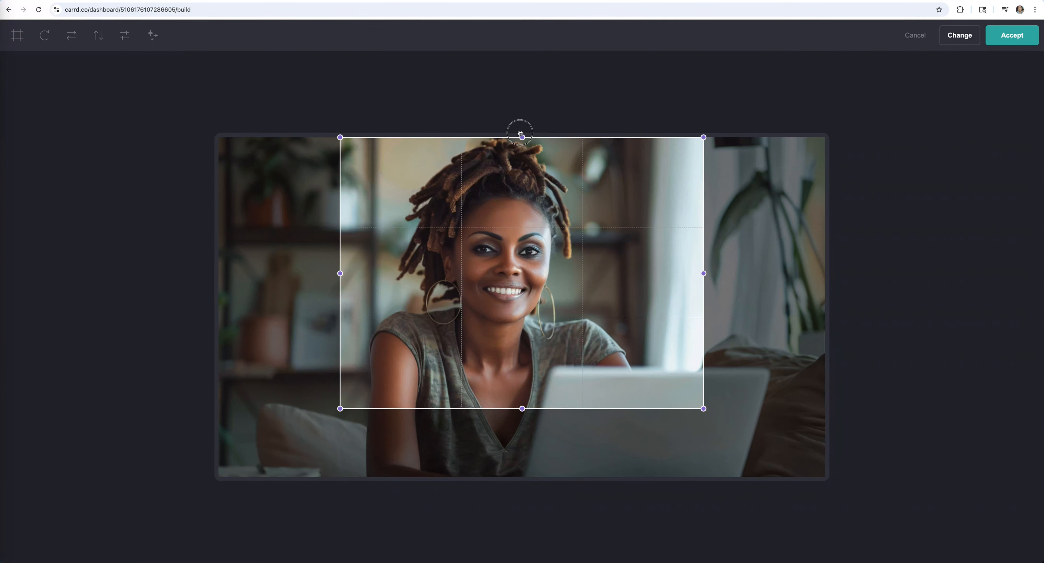
{"action": "left_click_drag", "start_coordinate": [528, 413], "coordinate": [530, 442]}
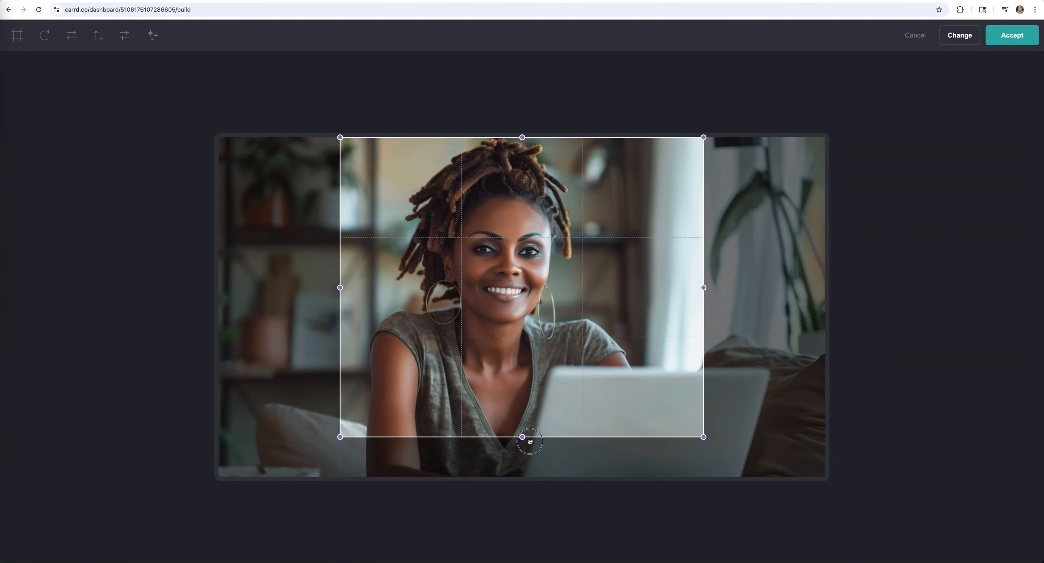
{"action": "left_click", "coordinate": [1004, 41]}
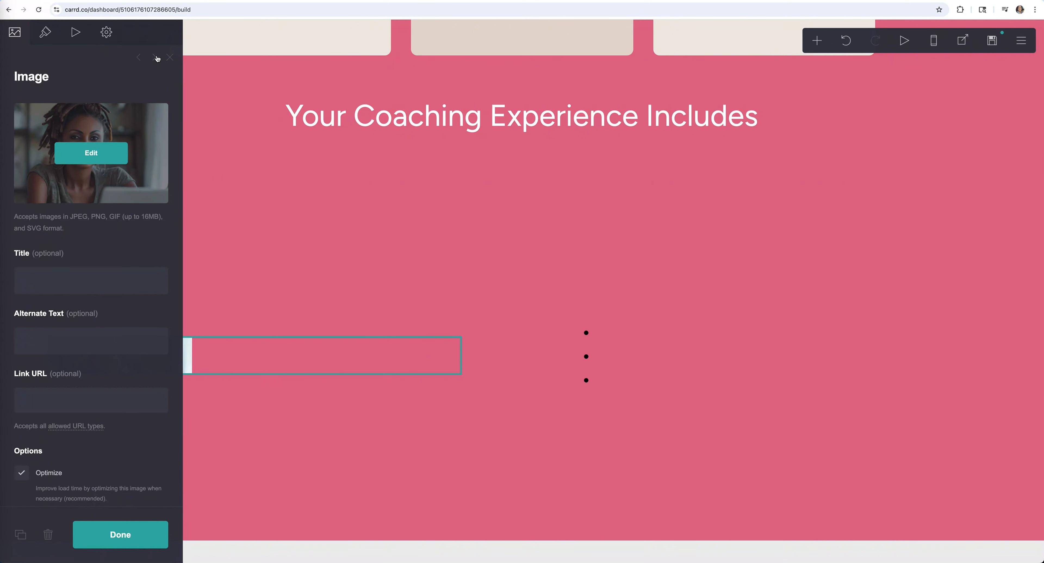
{"action": "left_click", "coordinate": [157, 59]}
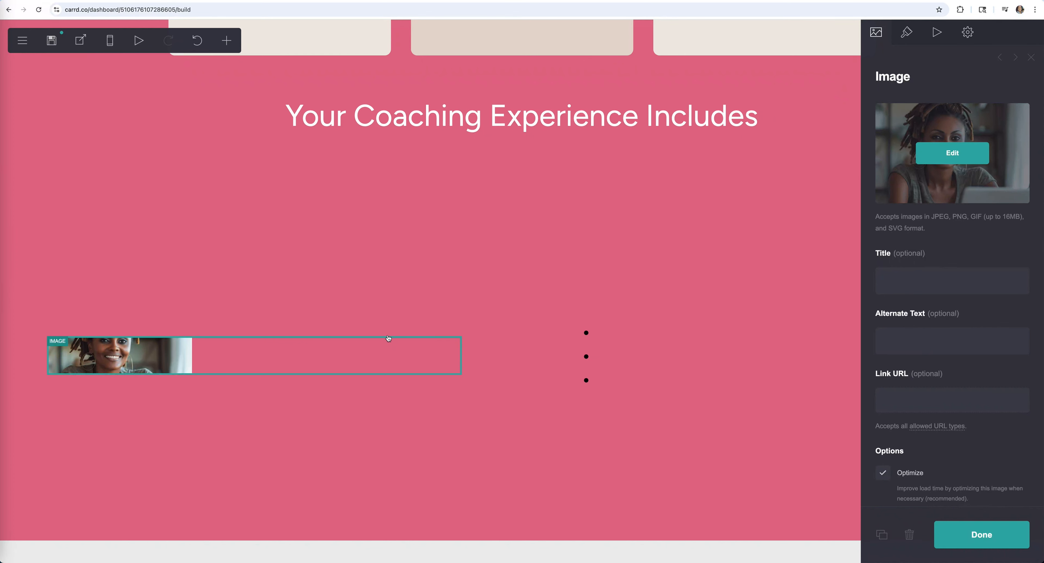
- Resize the photo to width 20.375 and height 16.625, and remove its crop
{"action": "left_click", "coordinate": [907, 32]}
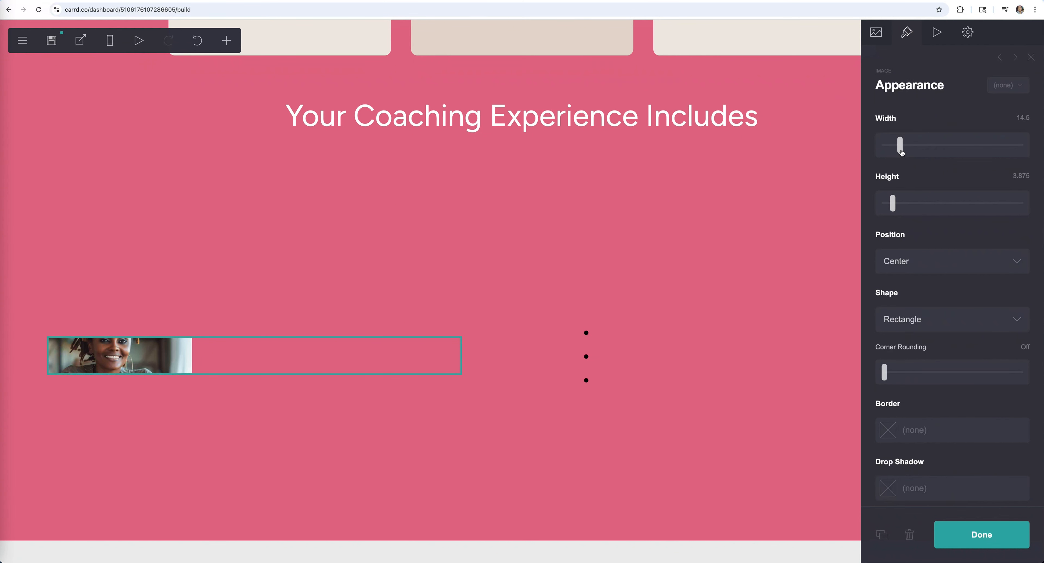
{"action": "left_click_drag", "start_coordinate": [901, 152], "coordinate": [909, 147]}
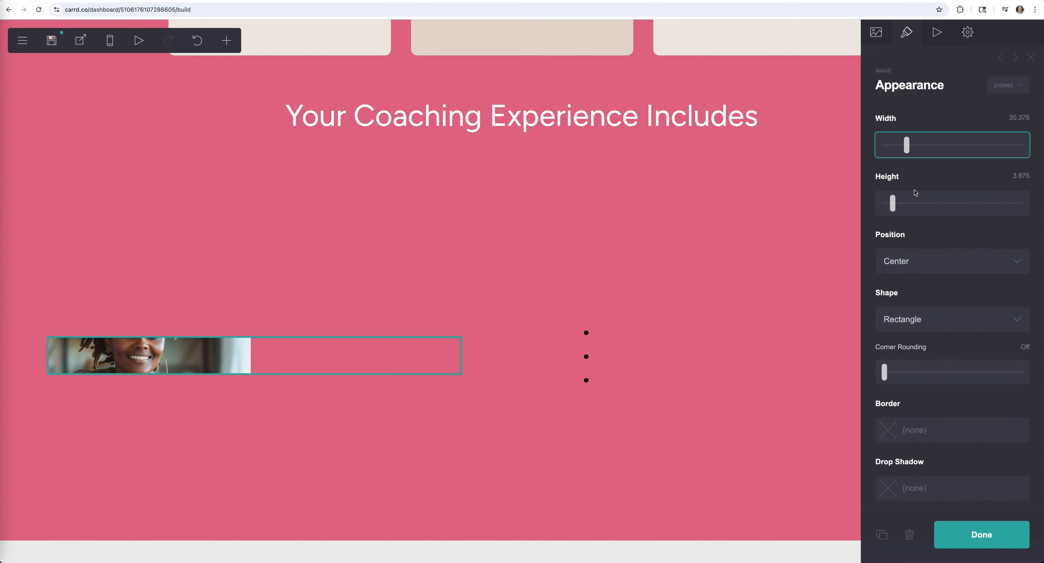
{"action": "left_click_drag", "start_coordinate": [894, 205], "coordinate": [929, 199]}
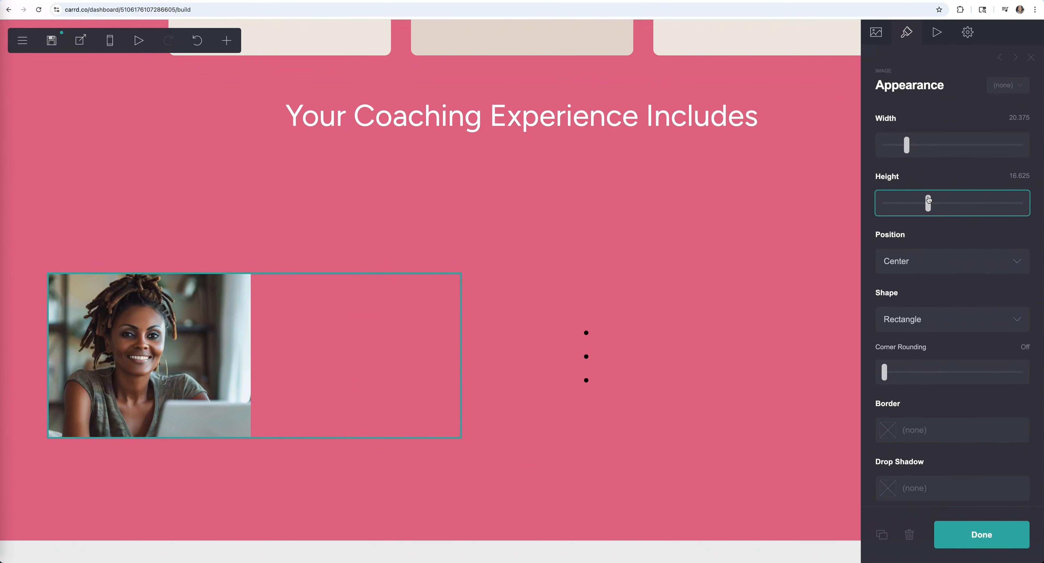
{"action": "left_click", "coordinate": [876, 32]}
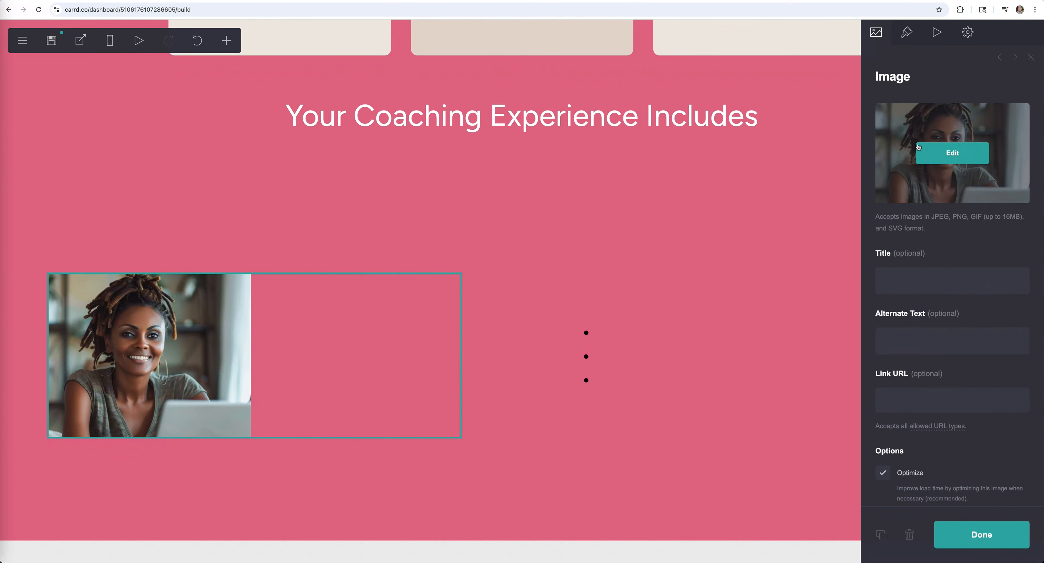
{"action": "left_click", "coordinate": [940, 154]}
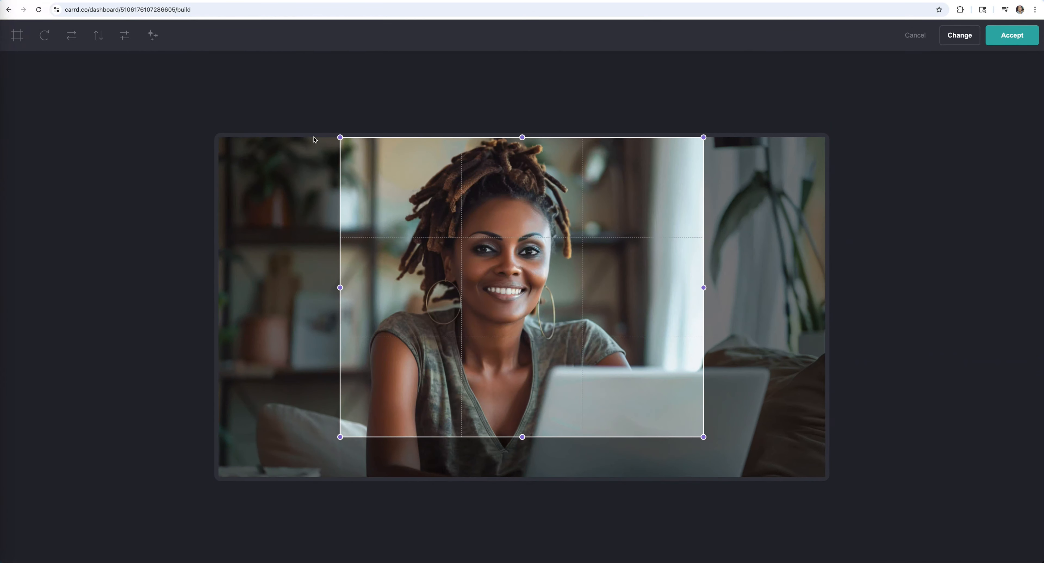
{"action": "left_click", "coordinate": [17, 35]}
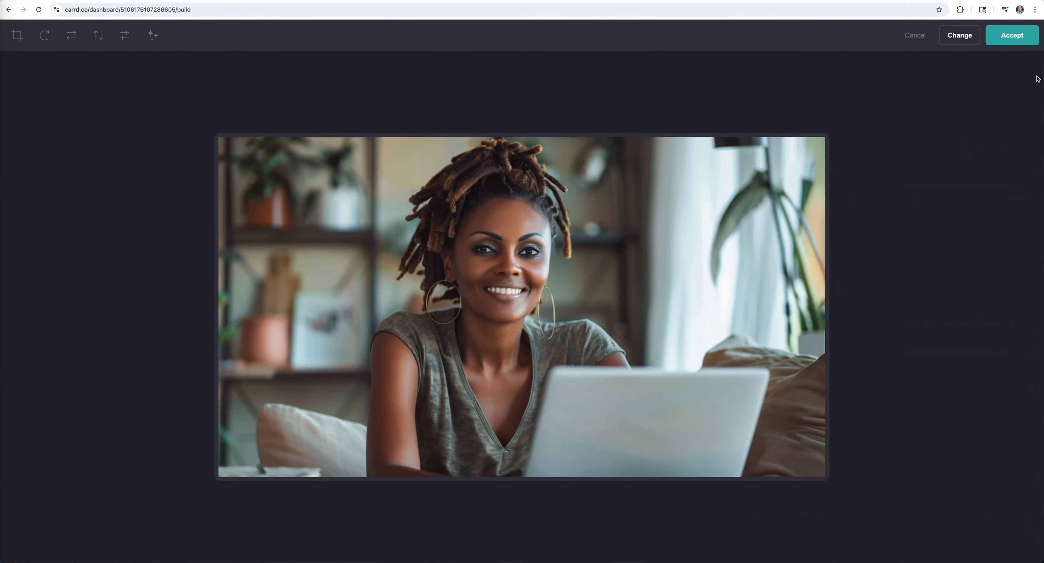
{"action": "left_click", "coordinate": [1016, 36]}
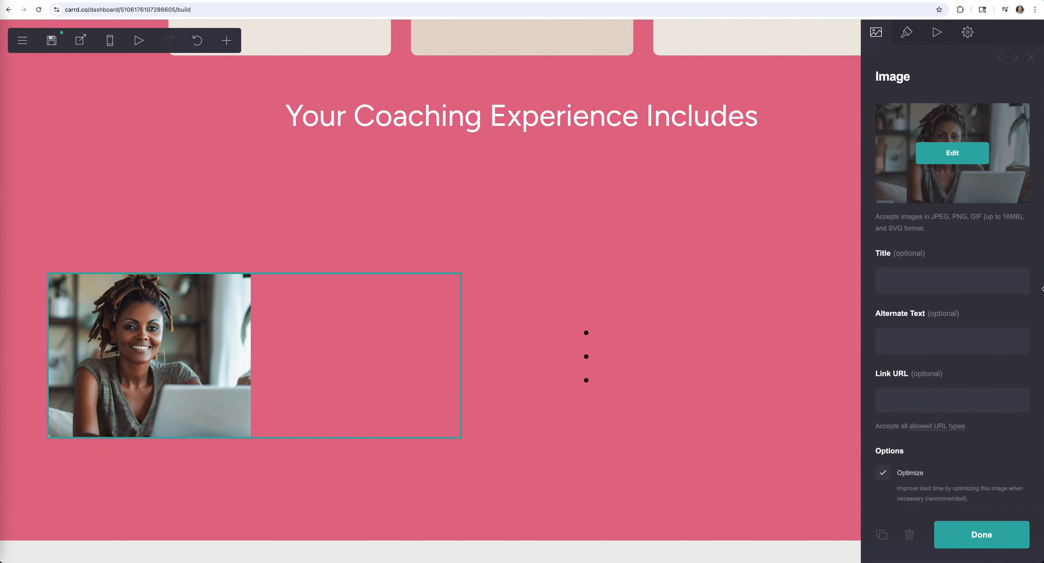
- Enlarge the photo further to width 27.375 and height 19.75
{"action": "left_click", "coordinate": [907, 32]}
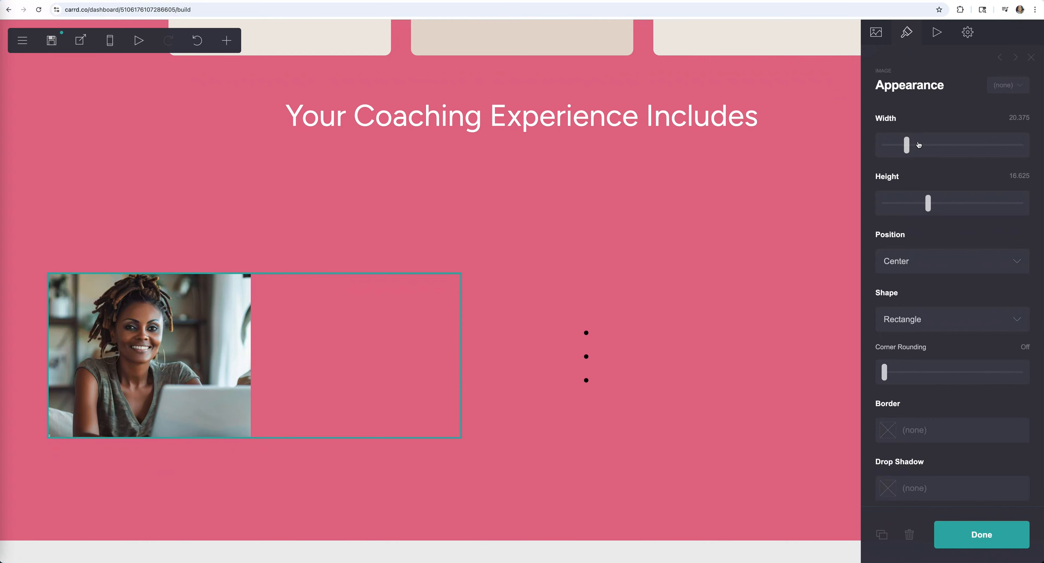
{"action": "left_click_drag", "start_coordinate": [911, 147], "coordinate": [915, 146]}
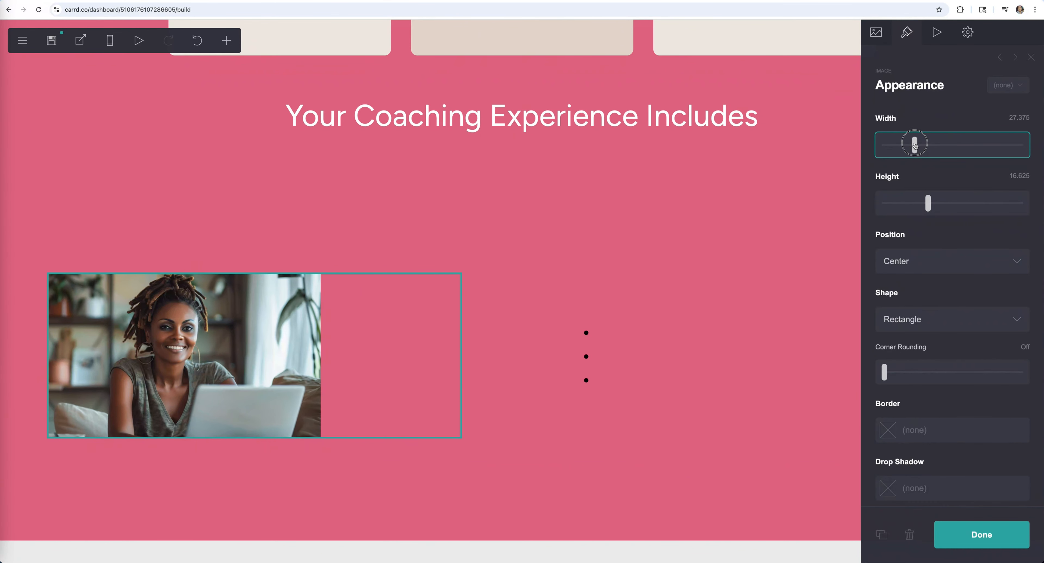
{"action": "left_click", "coordinate": [929, 203]}
{"action": "left_click_drag", "start_coordinate": [802, 455], "coordinate": [400, 340]}
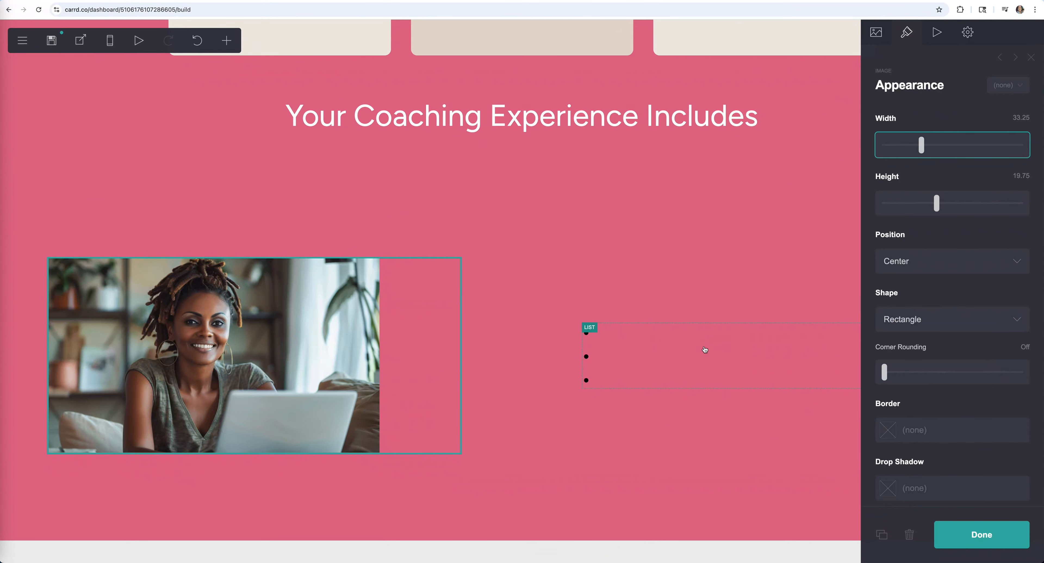
- Replace the three placeholder checklist items with the five ✅ coaching inclusions
{"action": "left_click", "coordinate": [687, 352]}
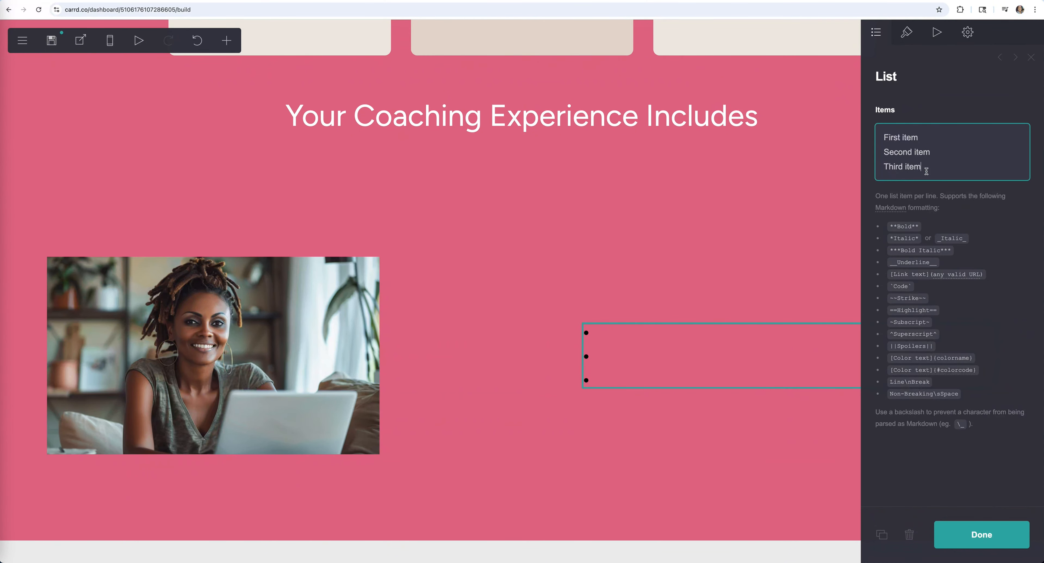
{"action": "left_click_drag", "start_coordinate": [927, 171], "coordinate": [876, 138]}
{"action": "type", "text": "✅ 3 one-on-one video coaching sessions (one per week) ✅ Personalized growth exercises between sessions ✅ Reflection prompts to deepen self-awareness ✅ Action plan tailored to your kingdom driven goals ✅ Email check-ins & accountability support"}
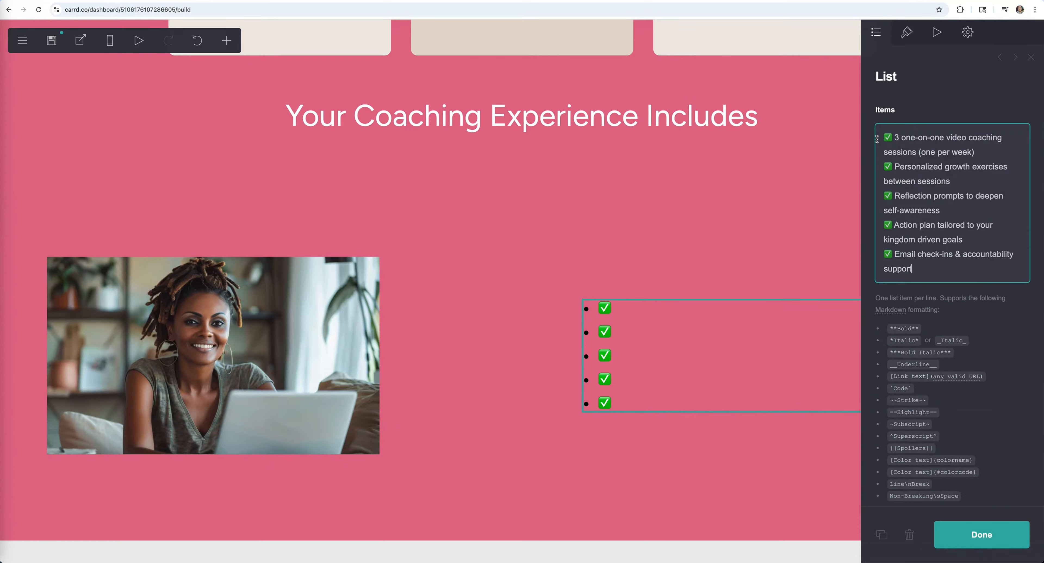
{"action": "left_click", "coordinate": [637, 321]}
{"action": "left_click", "coordinate": [698, 328]}
- Set the checklist text colour to white #FFFFFF
{"action": "left_click", "coordinate": [907, 33]}
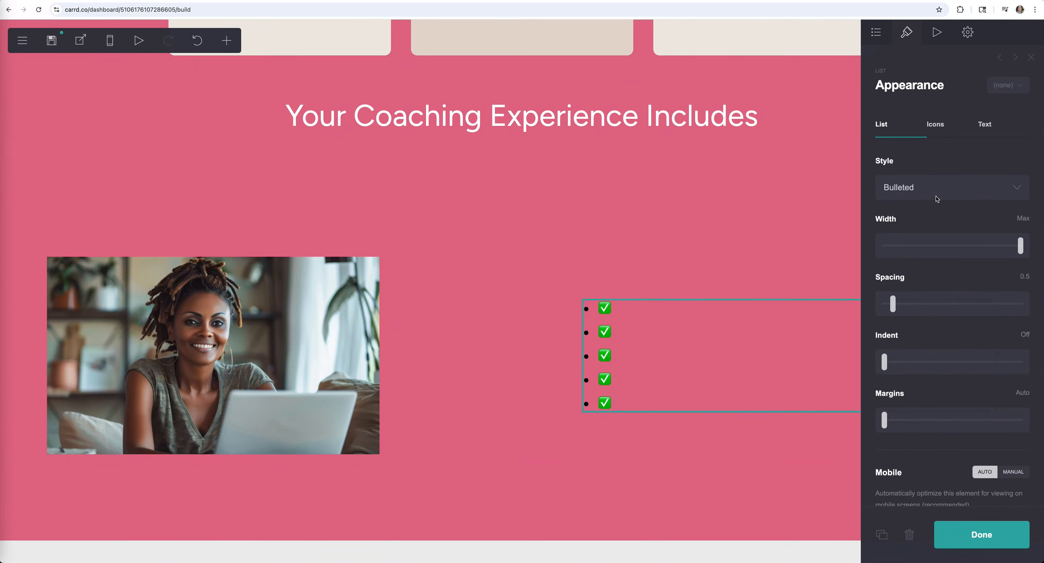
{"action": "left_click", "coordinate": [984, 125]}
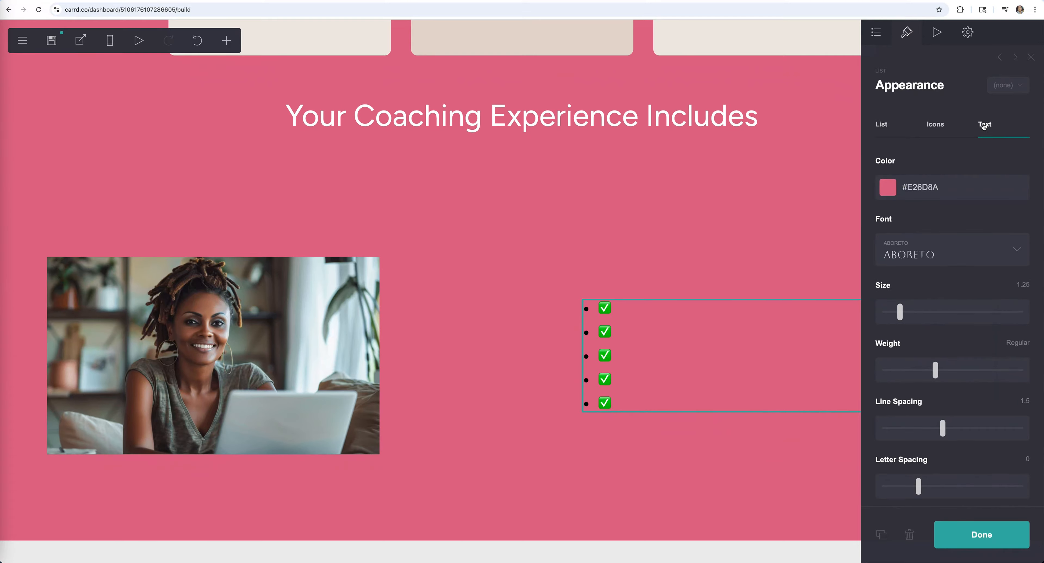
{"action": "left_click", "coordinate": [939, 188]}
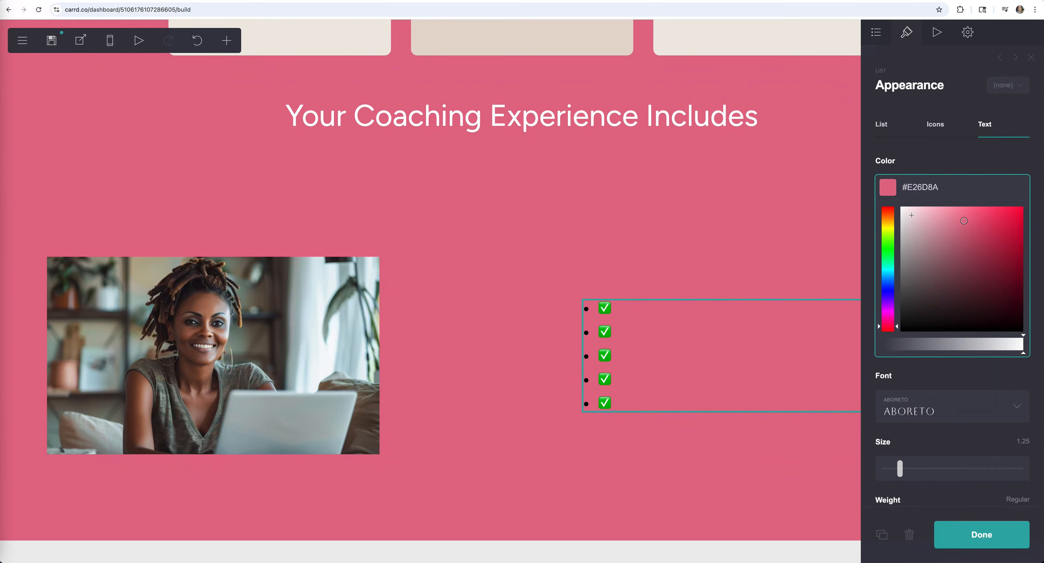
{"action": "left_click_drag", "start_coordinate": [913, 215], "coordinate": [871, 195]}
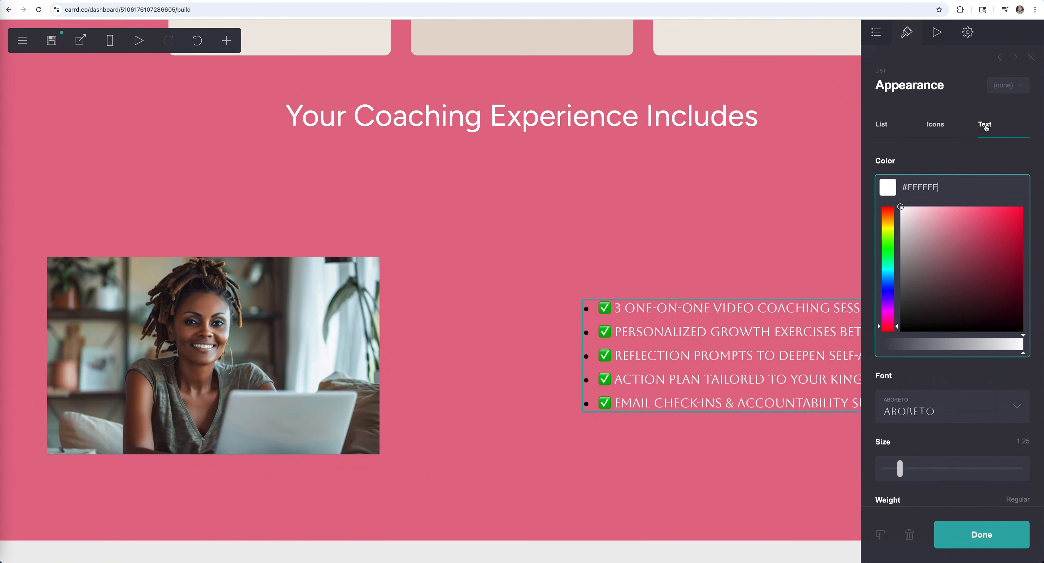
{"action": "left_click", "coordinate": [943, 159]}
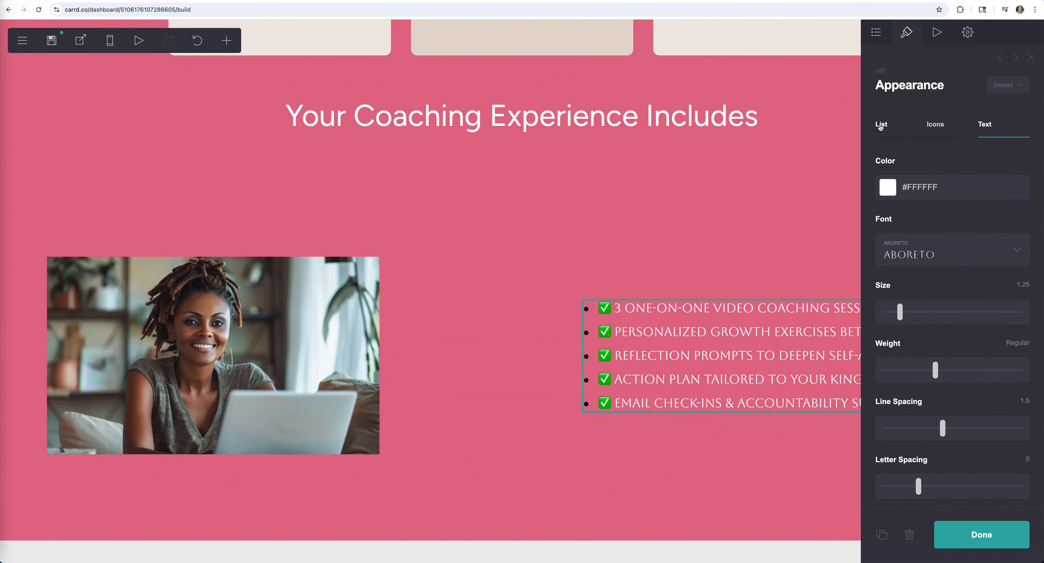
- Keep the checklist as a bulleted list with dot bullets and the default bullet style
{"action": "left_click", "coordinate": [881, 125]}
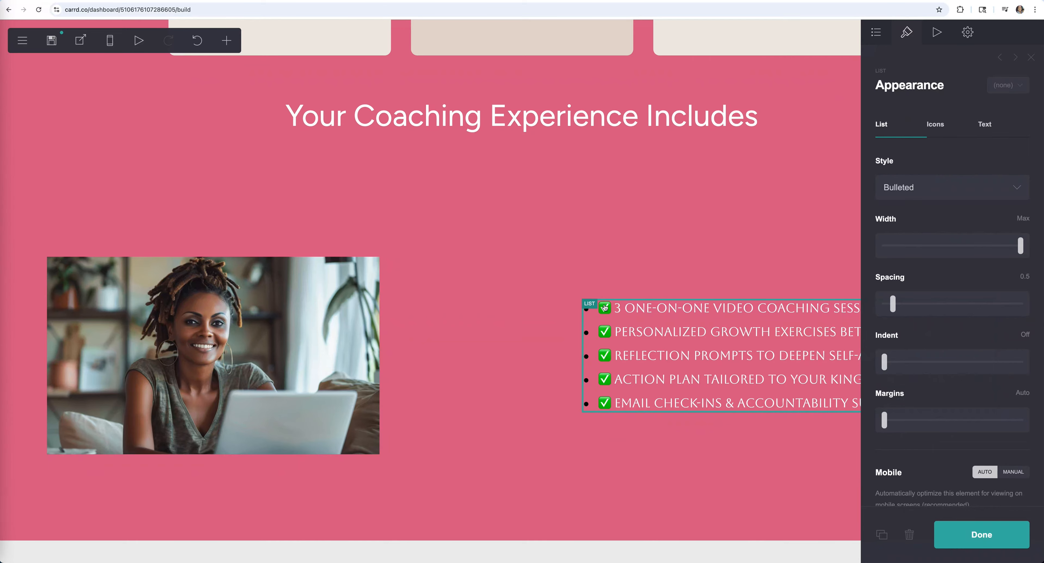
{"action": "left_click", "coordinate": [957, 188]}
{"action": "left_click", "coordinate": [937, 132]}
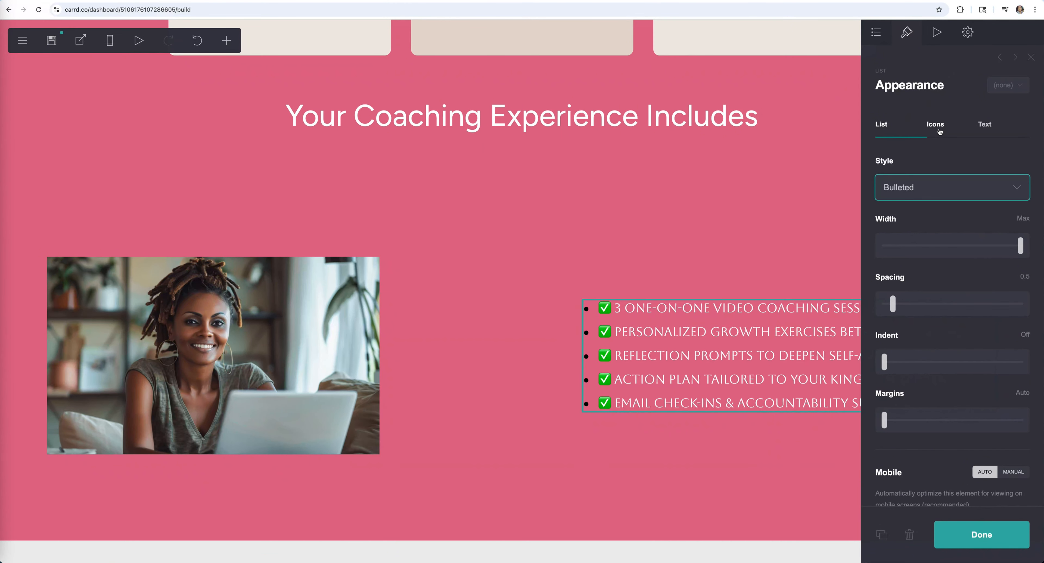
{"action": "left_click", "coordinate": [936, 129]}
{"action": "left_click", "coordinate": [944, 191]}
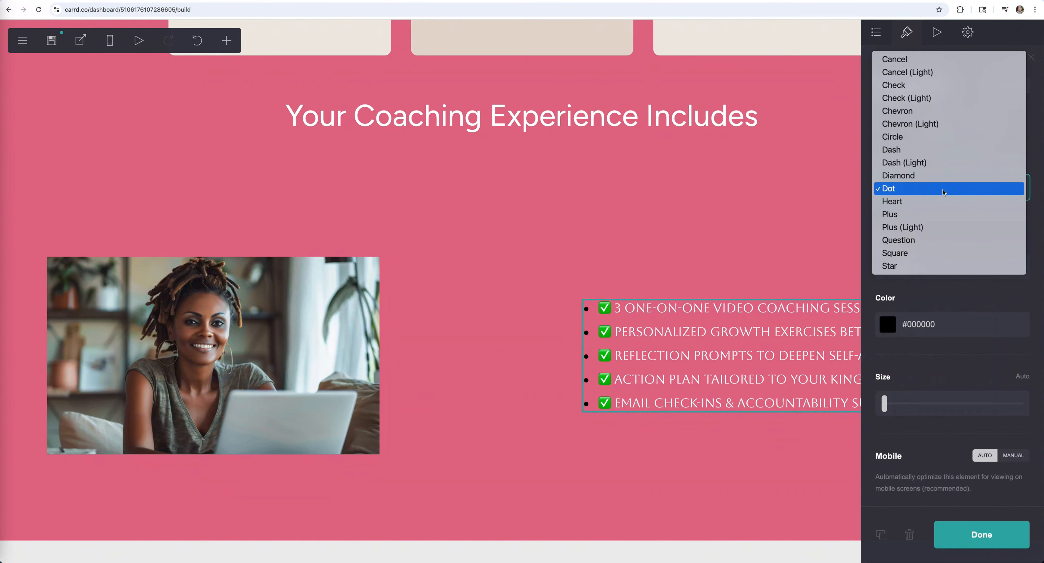
{"action": "left_click", "coordinate": [943, 190]}
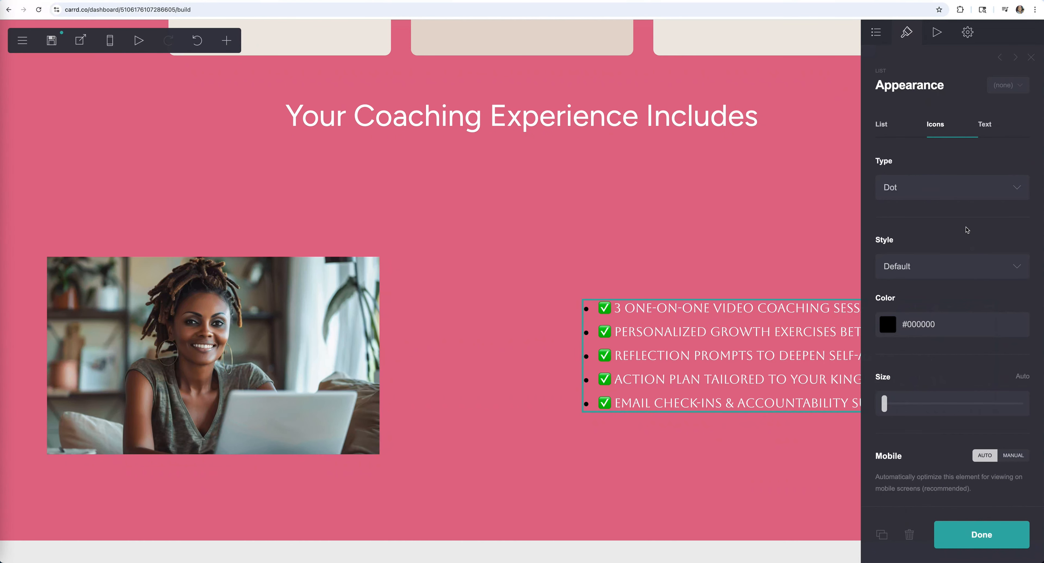
{"action": "left_click", "coordinate": [976, 277]}
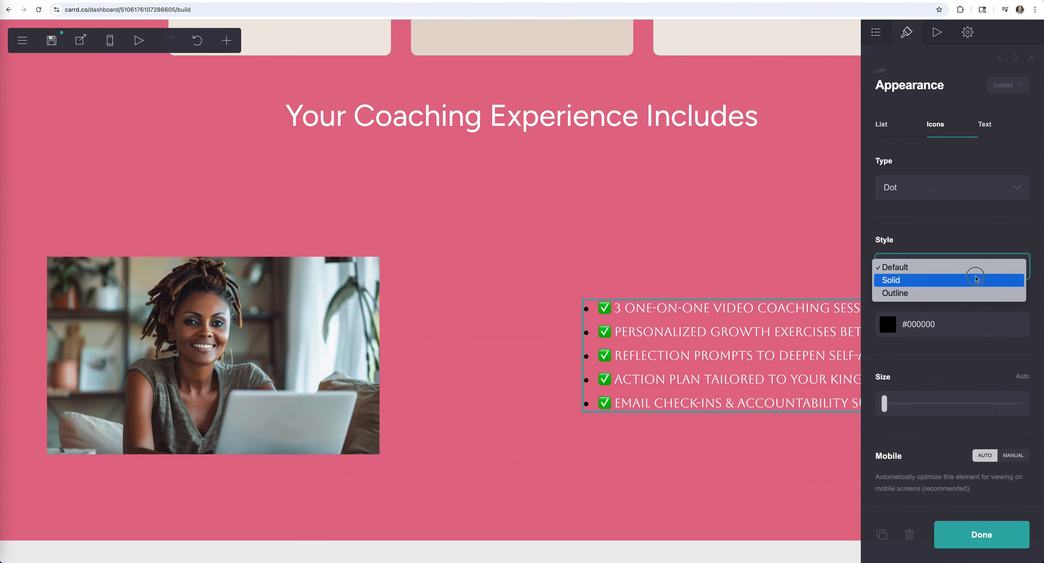
{"action": "left_click", "coordinate": [960, 223]}
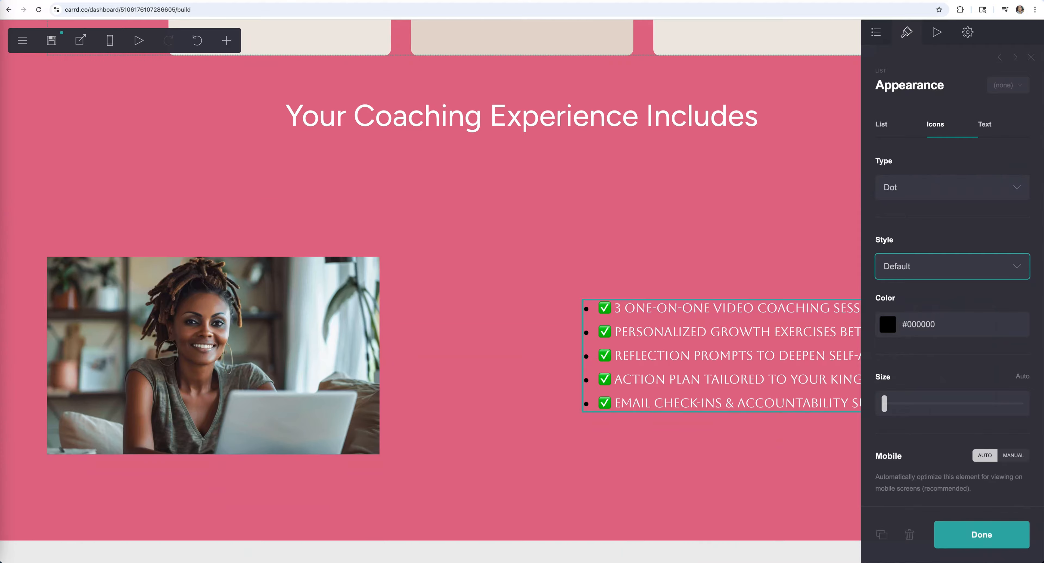
- Colour the checklist's bullet dots pink #E26D8A
{"action": "left_click", "coordinate": [939, 334]}
{"action": "key", "text": "super+a"}
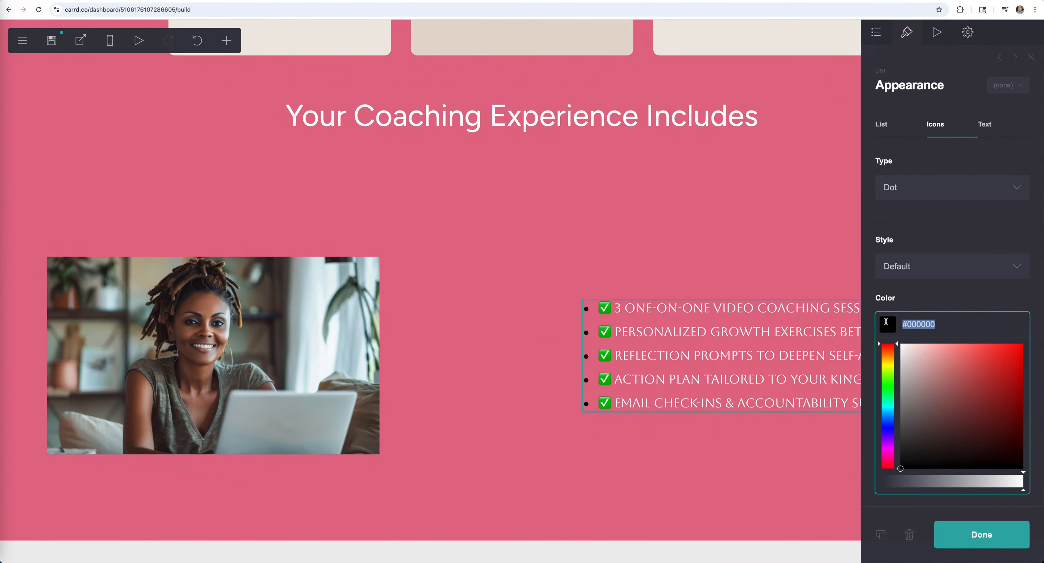
{"action": "type", "text": "#E26D8A"}
{"action": "left_click_drag", "start_coordinate": [954, 323], "coordinate": [899, 325]}
{"action": "type", "text": "#E26D8A"}
{"action": "left_click", "coordinate": [928, 296]}
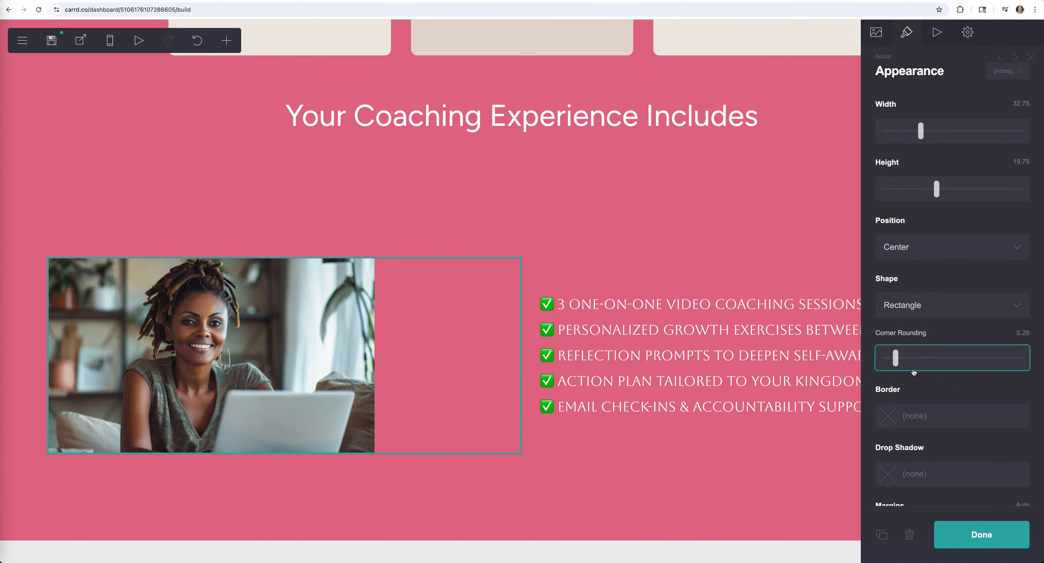
- Round the photo's corners slightly and set the checklist section height to 27 with left-aligned columns
{"action": "left_click_drag", "start_coordinate": [897, 357], "coordinate": [904, 358]}
{"action": "left_click", "coordinate": [981, 534]}
{"action": "left_click", "coordinate": [469, 207]}
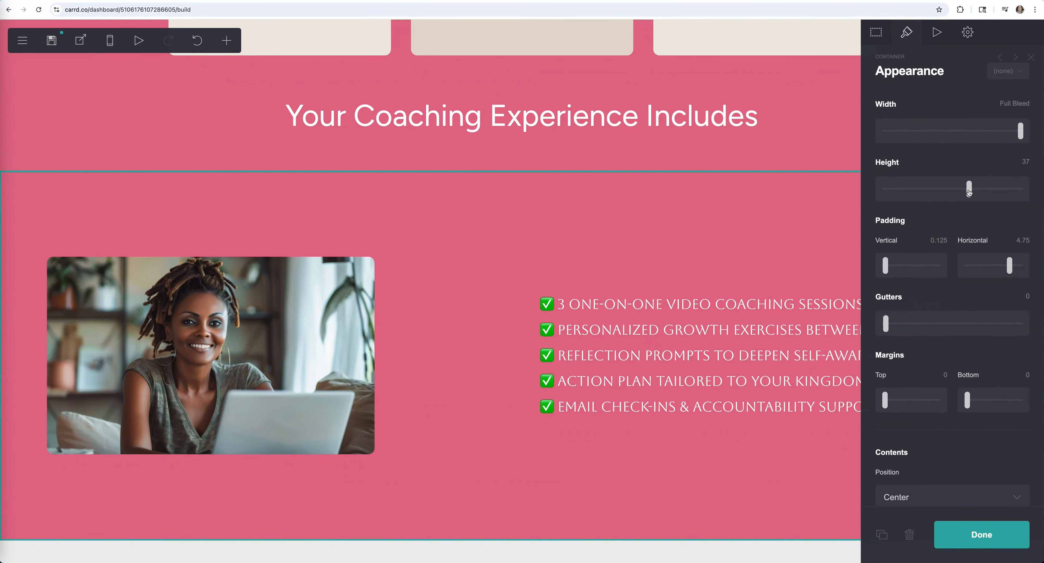
{"action": "left_click_drag", "start_coordinate": [970, 193], "coordinate": [926, 193]}
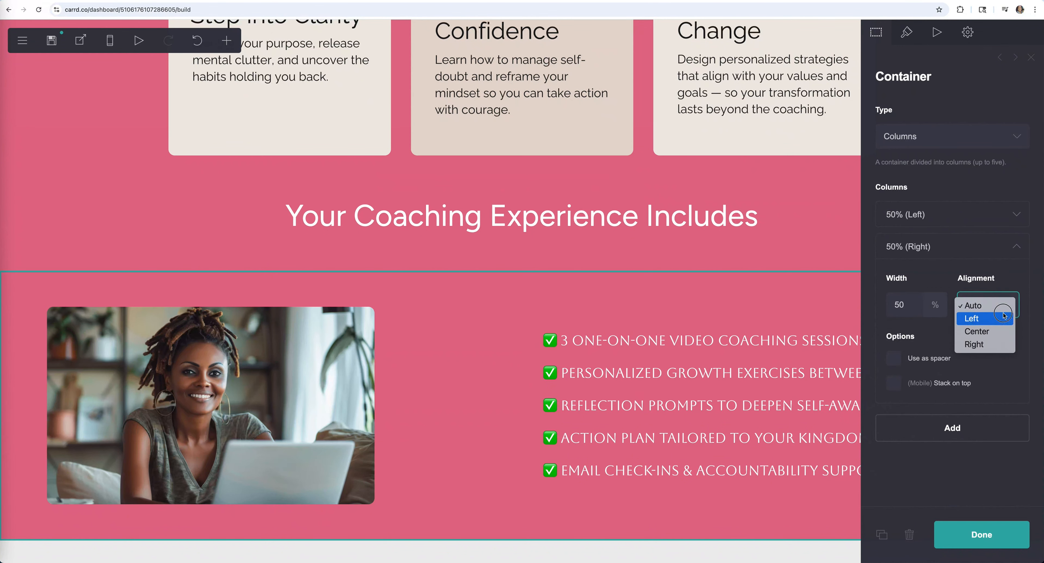
{"action": "left_click", "coordinate": [973, 304]}
{"action": "left_click", "coordinate": [972, 304]}
{"action": "left_click", "coordinate": [973, 317]}
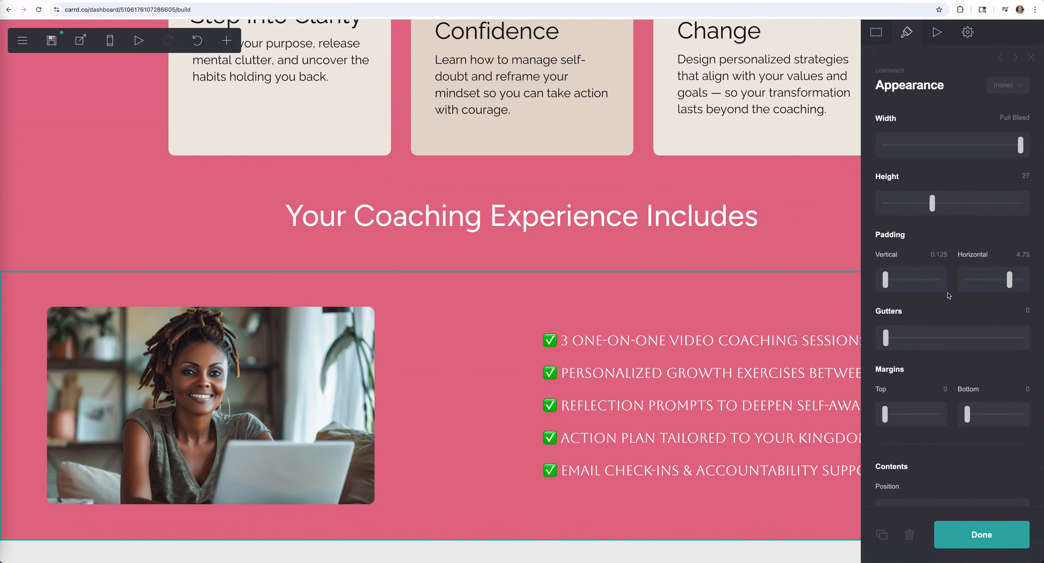
- Set the section's vertical padding 0.125, horizontal padding 6 and gutters 0.125, keeping contents centred
{"action": "left_click_drag", "start_coordinate": [885, 284], "coordinate": [903, 281]}
{"action": "left_click", "coordinate": [199, 44]}
{"action": "left_click_drag", "start_coordinate": [1009, 280], "coordinate": [1042, 276]}
{"action": "scroll", "coordinate": [967, 414], "scroll_direction": "down", "scroll_amount": 1}
{"action": "mouse_move", "coordinate": [885, 311]}
{"action": "left_mouse_down"}
{"action": "mouse_move", "coordinate": [1017, 299]}
{"action": "mouse_move", "coordinate": [881, 301]}
{"action": "mouse_move", "coordinate": [904, 312]}
{"action": "left_mouse_up"}
{"action": "scroll", "coordinate": [912, 345], "scroll_direction": "down", "scroll_amount": 2}
{"action": "left_click", "coordinate": [969, 420]}
{"action": "left_click", "coordinate": [970, 444]}
{"action": "left_click", "coordinate": [197, 42]}
{"action": "scroll", "coordinate": [932, 308], "scroll_direction": "down", "scroll_amount": 4}
{"action": "left_click", "coordinate": [881, 304]}
- Check the checklist text and photo width, leaving both unchanged, and reselect the checklist section's container
{"action": "left_click", "coordinate": [698, 390]}
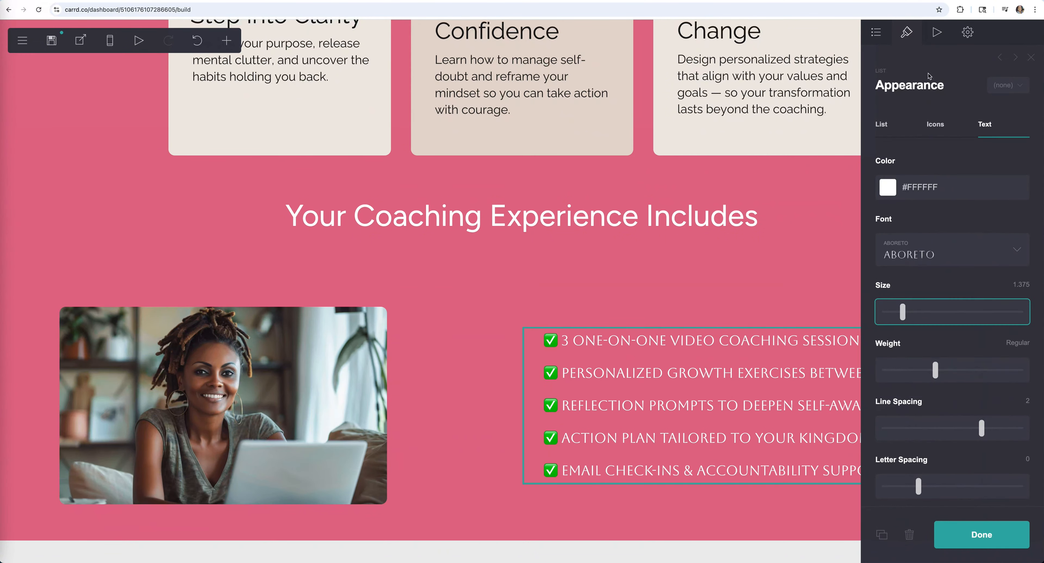
{"action": "left_click", "coordinate": [639, 288]}
{"action": "left_click", "coordinate": [406, 384]}
{"action": "scroll", "coordinate": [940, 284], "scroll_direction": "down", "scroll_amount": 1}
{"action": "mouse_move", "coordinate": [921, 132]}
{"action": "left_mouse_down"}
{"action": "mouse_move", "coordinate": [934, 132]}
{"action": "mouse_move", "coordinate": [925, 134]}
{"action": "left_mouse_up"}
{"action": "left_click", "coordinate": [998, 536]}
{"action": "scroll", "coordinate": [492, 422], "scroll_direction": "up", "scroll_amount": 1}
{"action": "left_click", "coordinate": [541, 323]}
{"action": "left_click_drag", "start_coordinate": [888, 324], "coordinate": [884, 324]}
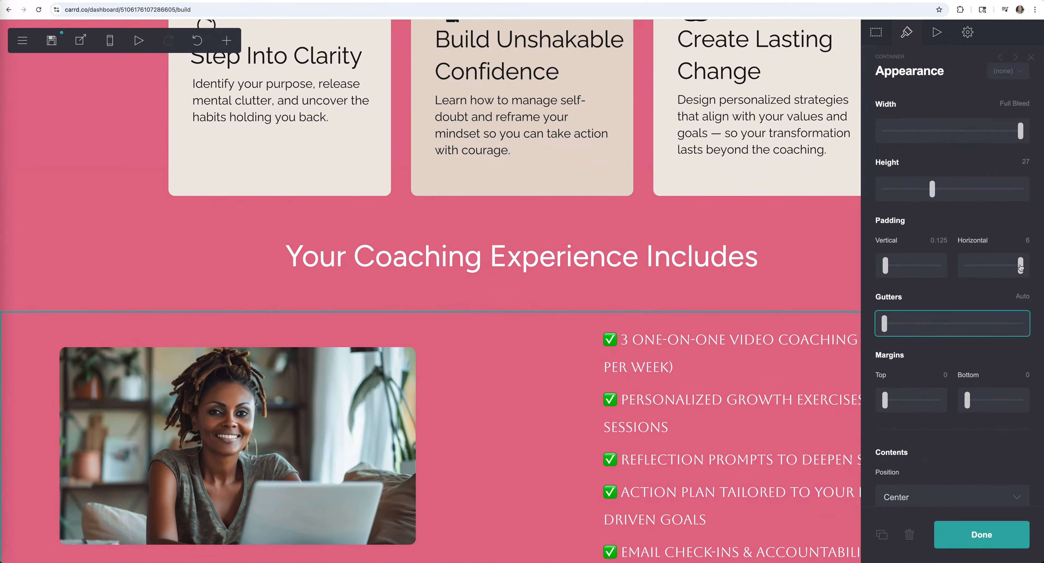
{"action": "left_click", "coordinate": [982, 535]}
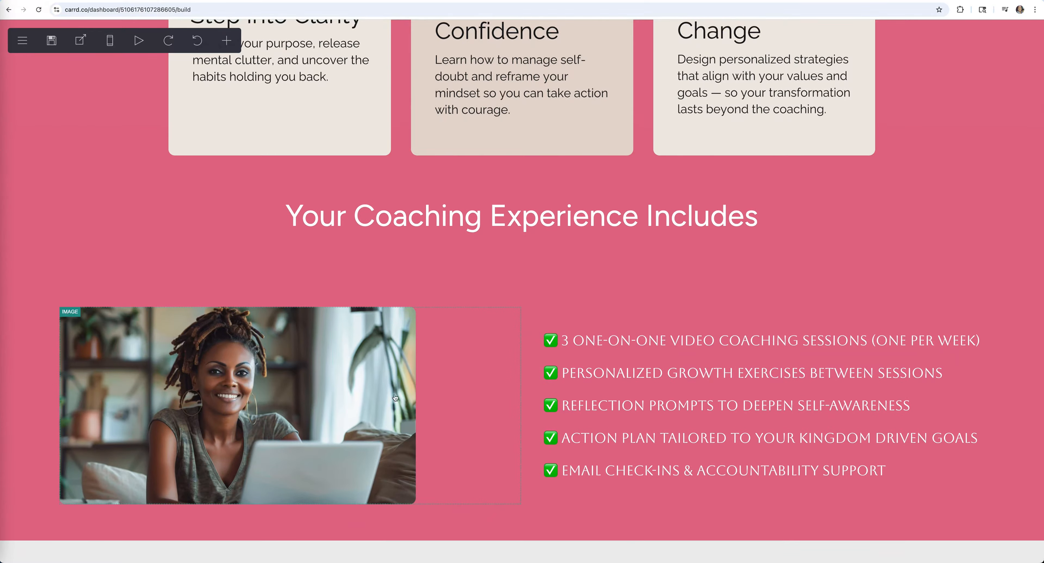
{"action": "left_click", "coordinate": [515, 532]}
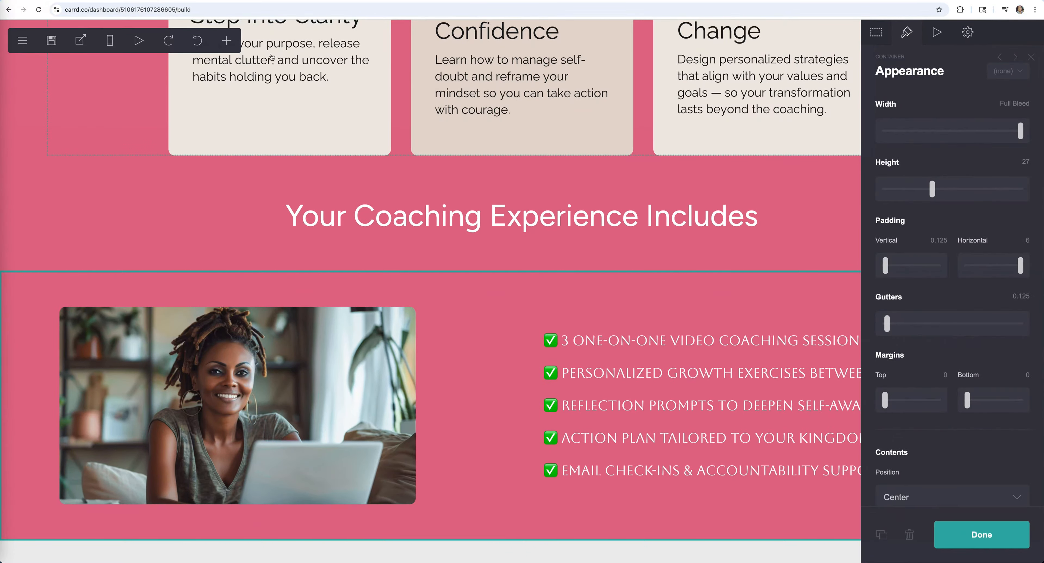
{"action": "left_click", "coordinate": [223, 42]}
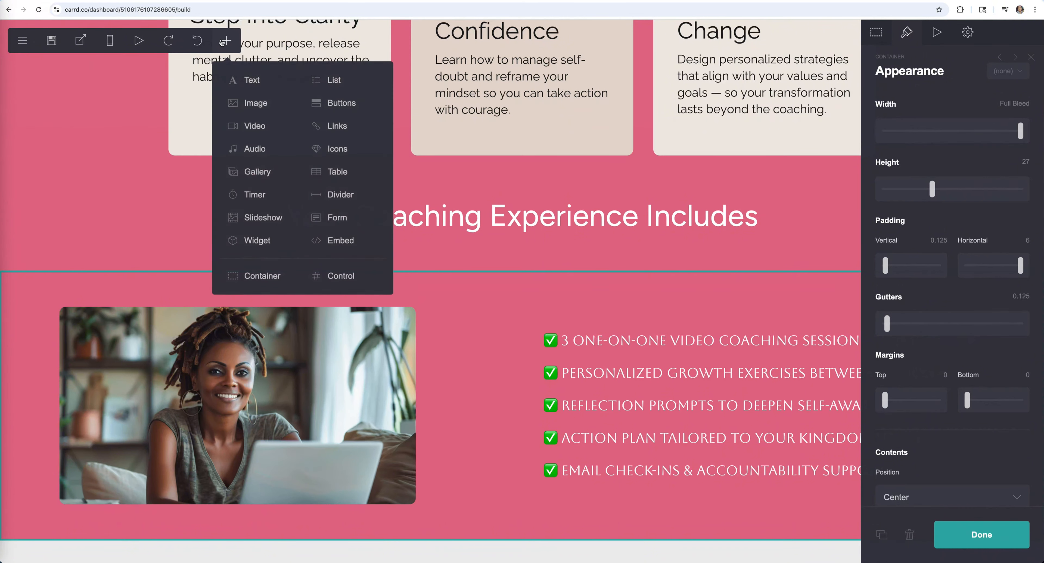
- Insert an empty container below the checklist with a beige #DBC6B880 background
{"action": "left_click", "coordinate": [262, 276]}
{"action": "scroll", "coordinate": [945, 276], "scroll_direction": "down", "scroll_amount": 10}
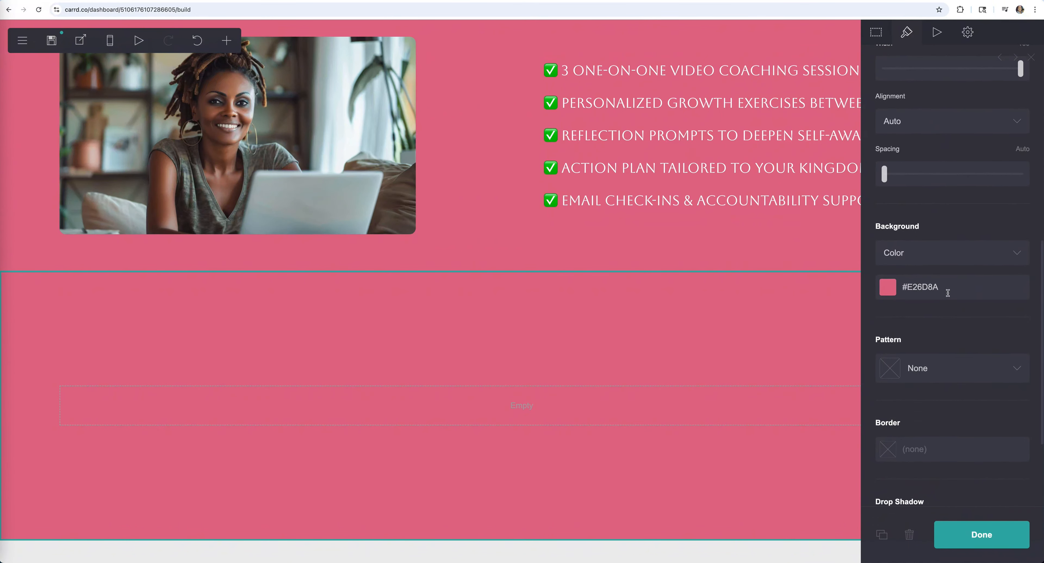
{"action": "left_click", "coordinate": [941, 280]}
{"action": "type", "text": "#DBC6B880"}
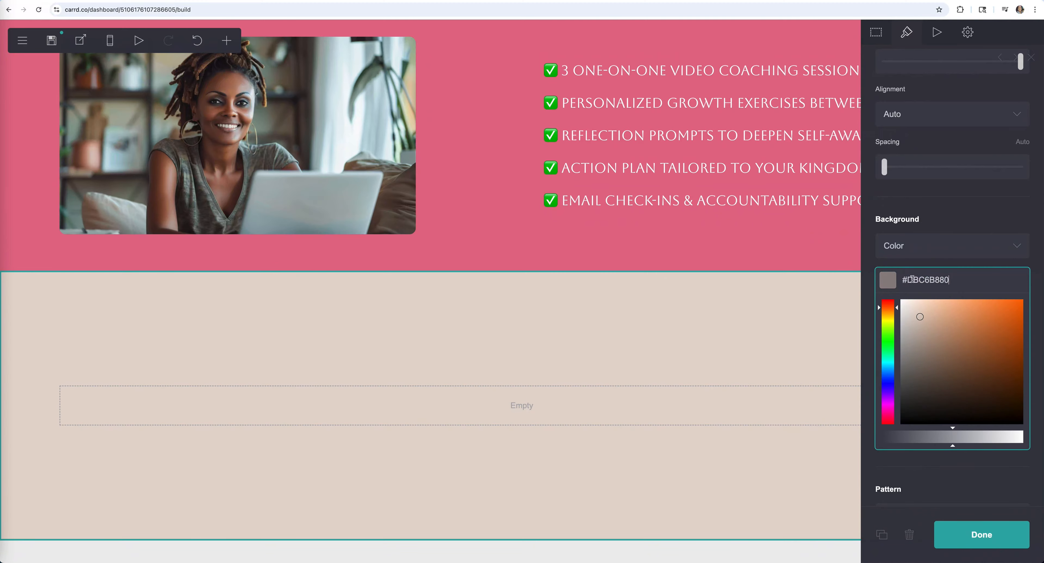
{"action": "left_click", "coordinate": [949, 214]}
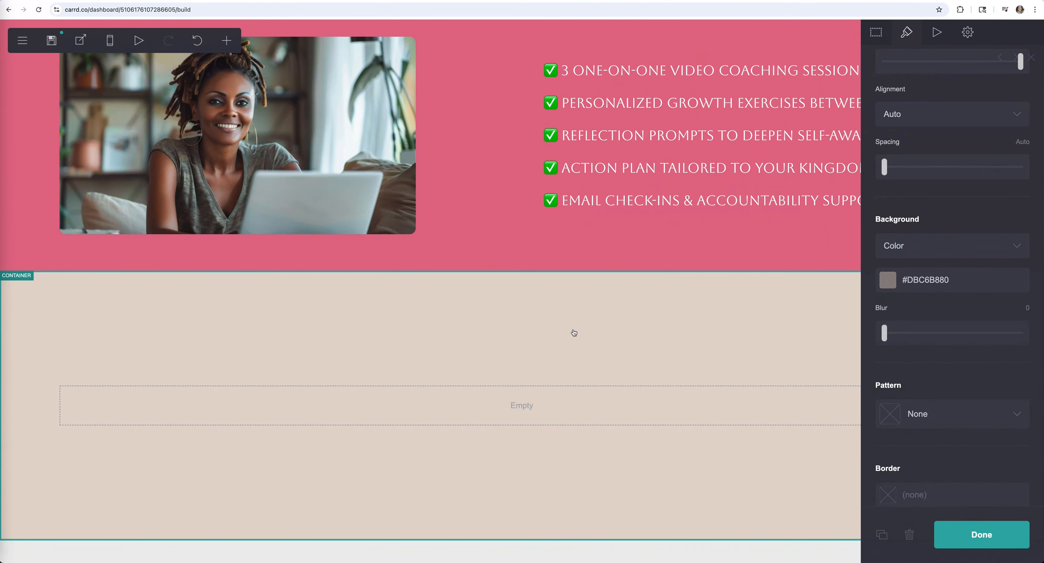
{"action": "scroll", "coordinate": [573, 332], "scroll_direction": "up", "scroll_amount": 7}
{"action": "scroll", "coordinate": [571, 332], "scroll_direction": "down", "scroll_amount": 7}
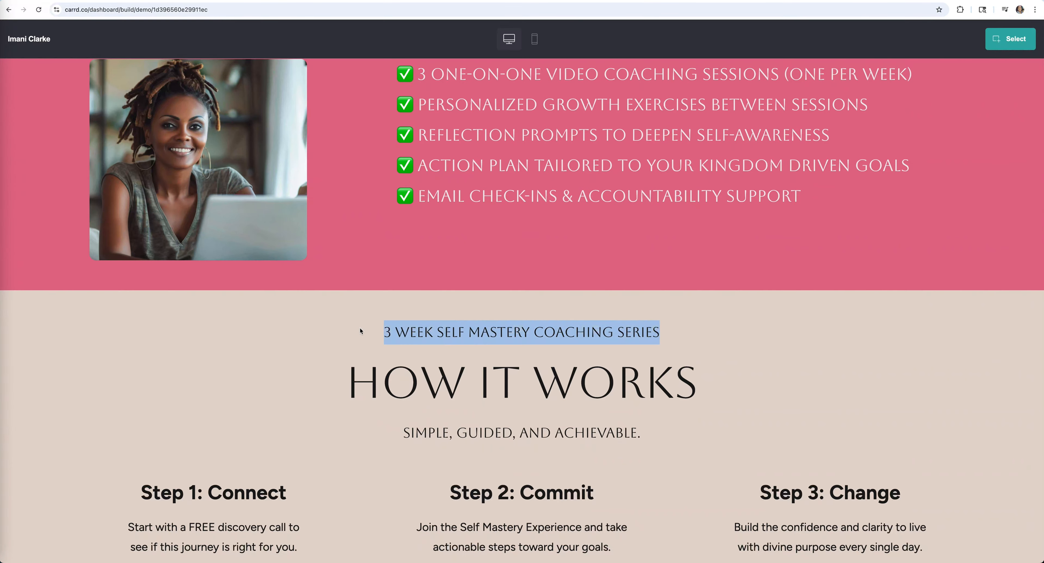
- Add a text element to the empty section and duplicate it into three header rows
{"action": "left_click", "coordinate": [227, 40]}
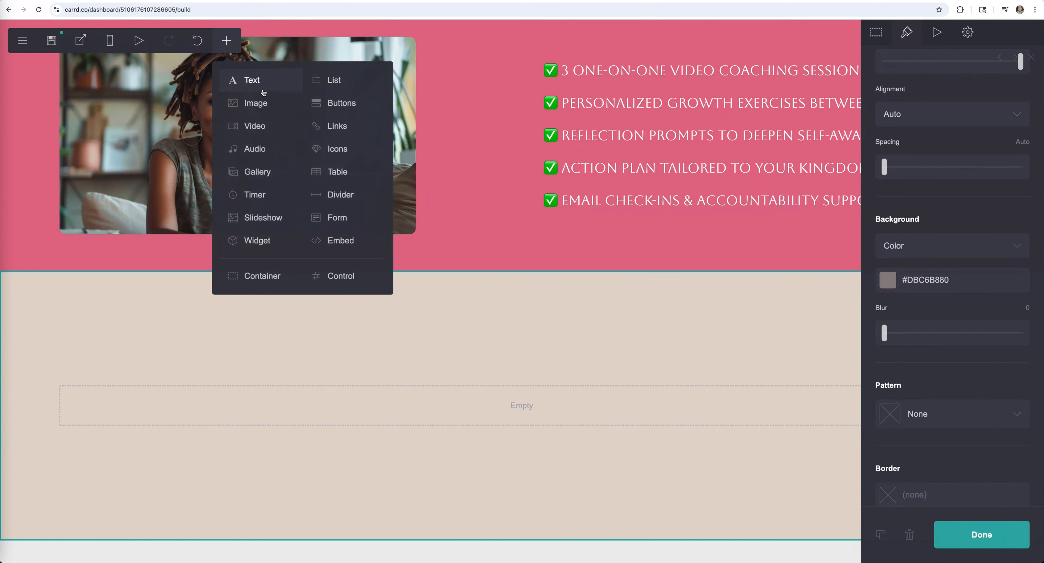
{"action": "left_click", "coordinate": [260, 86]}
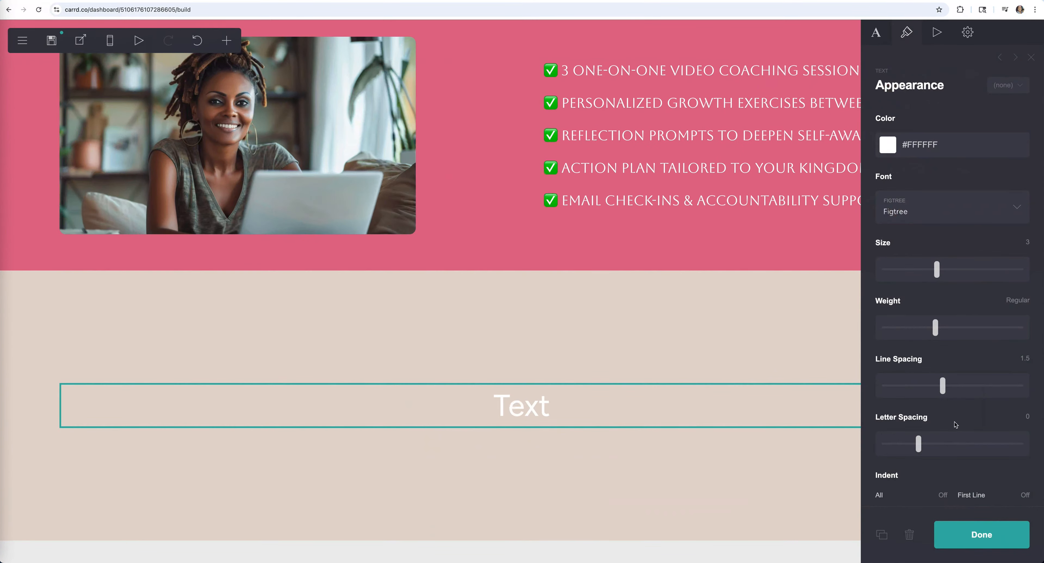
{"action": "left_click", "coordinate": [882, 535]}
{"action": "left_click", "coordinate": [882, 535]}
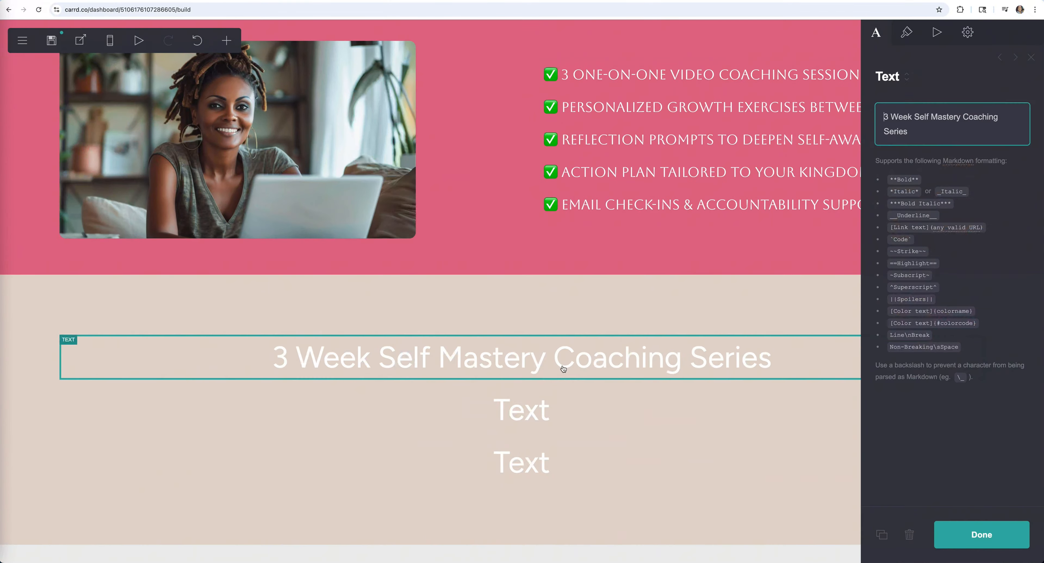
{"action": "left_click", "coordinate": [523, 410]}
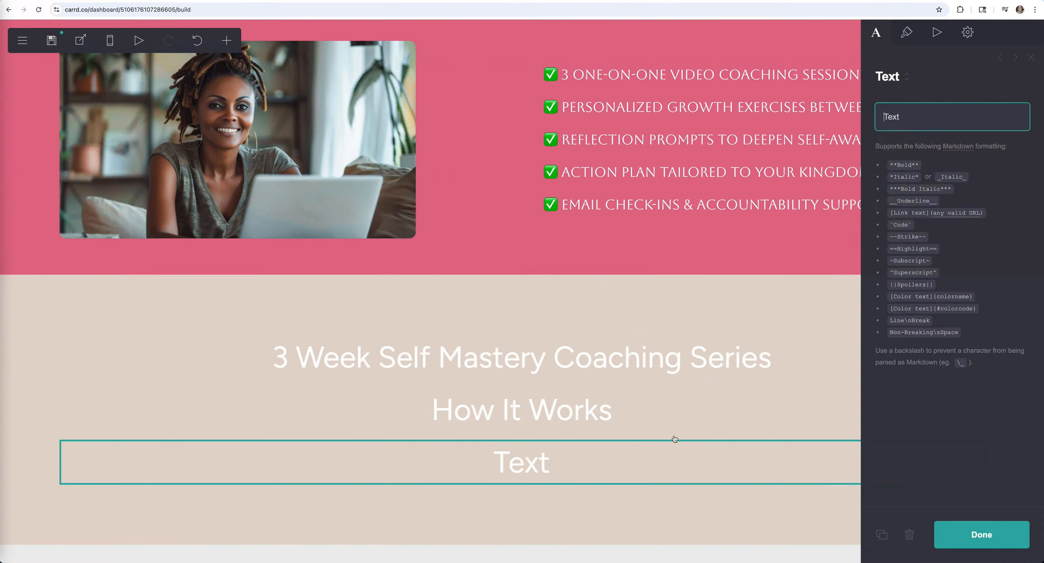
{"action": "type", "text": "Simple, guided, and achievable."}
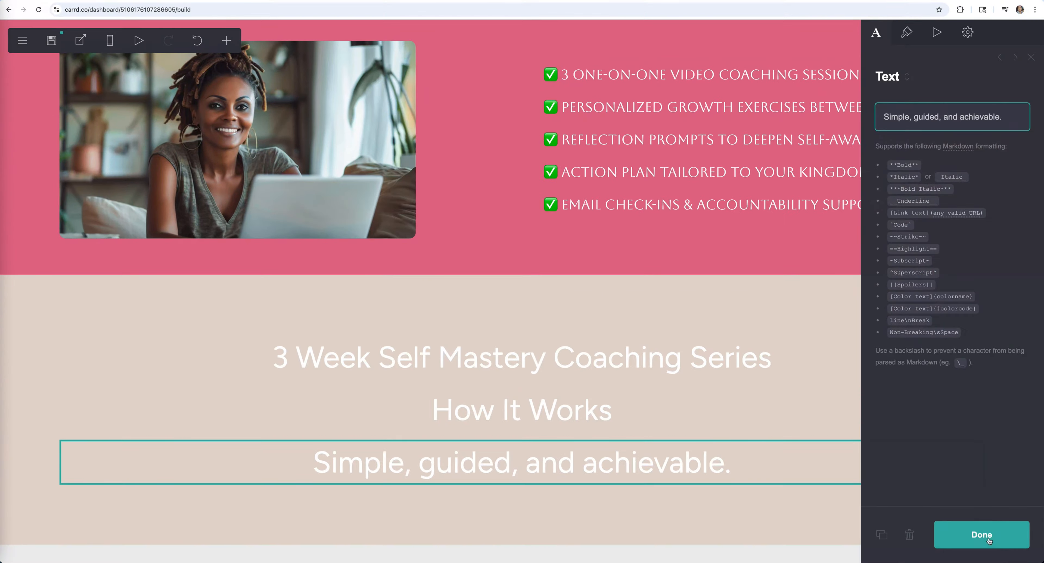
{"action": "left_click", "coordinate": [523, 357]}
- Style the header lines in dark Aboreto serif capitals and shrink the top line's size
{"action": "left_click", "coordinate": [906, 32]}
{"action": "left_click", "coordinate": [932, 141]}
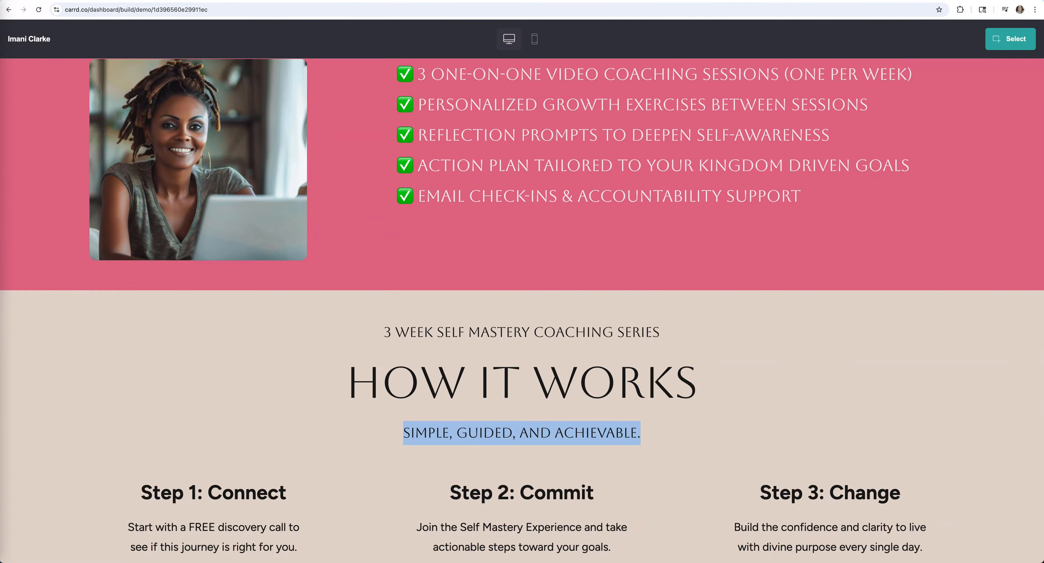
{"action": "left_click", "coordinate": [950, 150]}
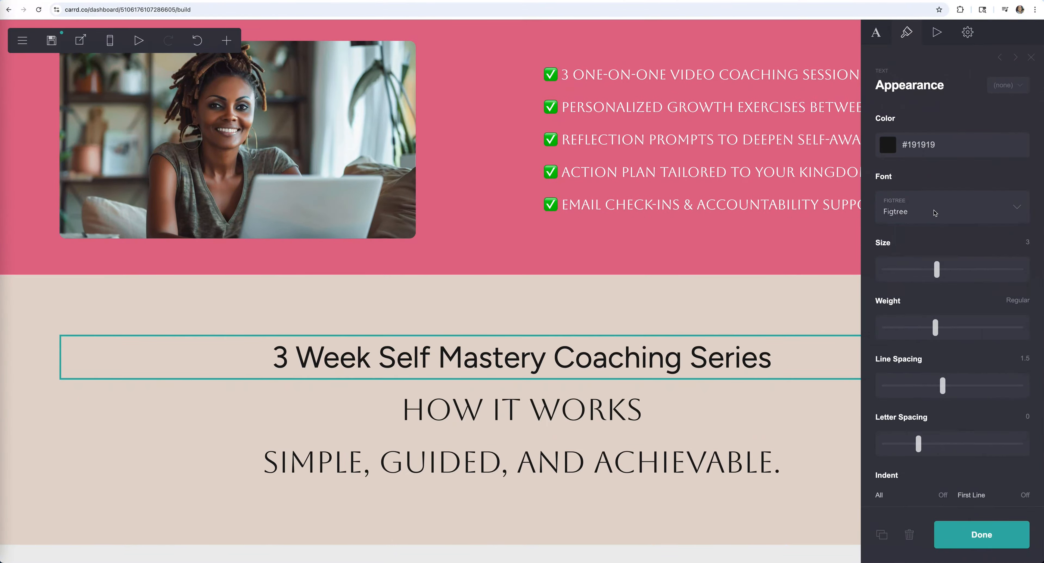
{"action": "left_click", "coordinate": [935, 213]}
{"action": "left_click", "coordinate": [932, 304]}
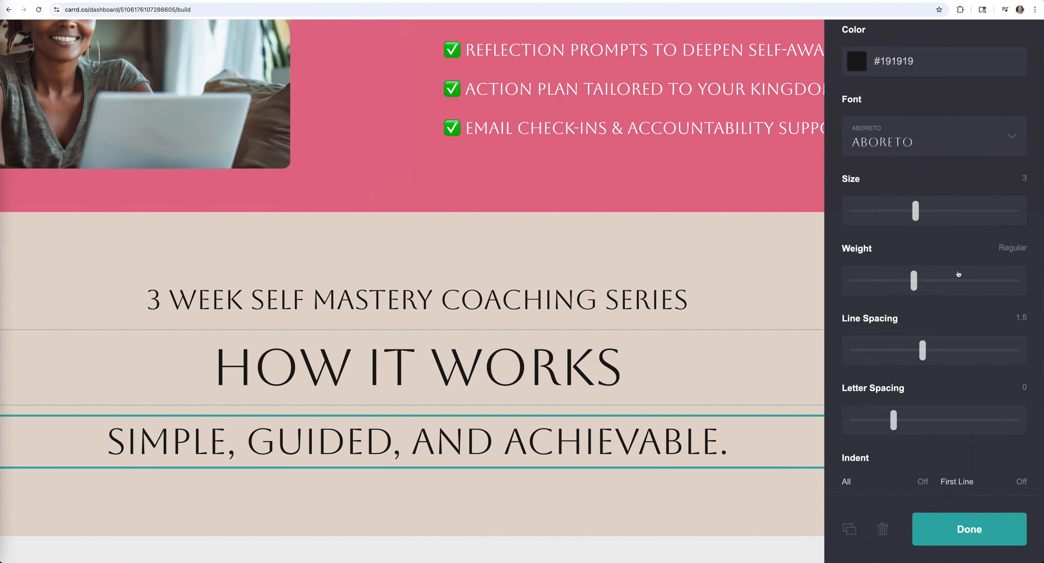
{"action": "scroll", "coordinate": [959, 274], "scroll_direction": "down", "scroll_amount": 2}
{"action": "left_click_drag", "start_coordinate": [938, 271], "coordinate": [989, 270]}
- Enlarge the 'How It Works' title and set the tagline size to 1.875
{"action": "left_click", "coordinate": [522, 353]}
{"action": "left_click", "coordinate": [608, 407]}
{"action": "left_click", "coordinate": [609, 468]}
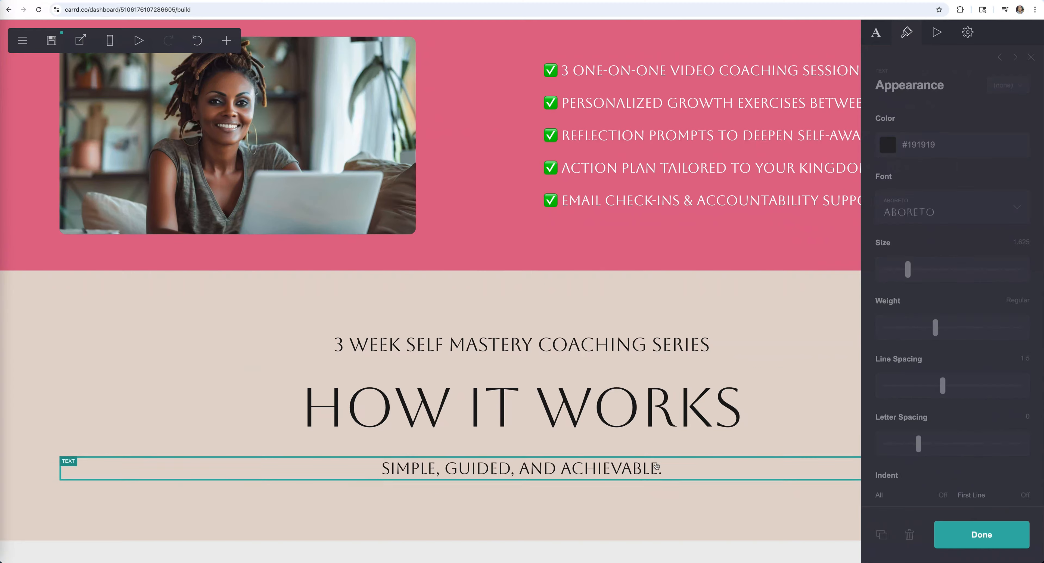
{"action": "left_click_drag", "start_coordinate": [909, 271], "coordinate": [914, 270]}
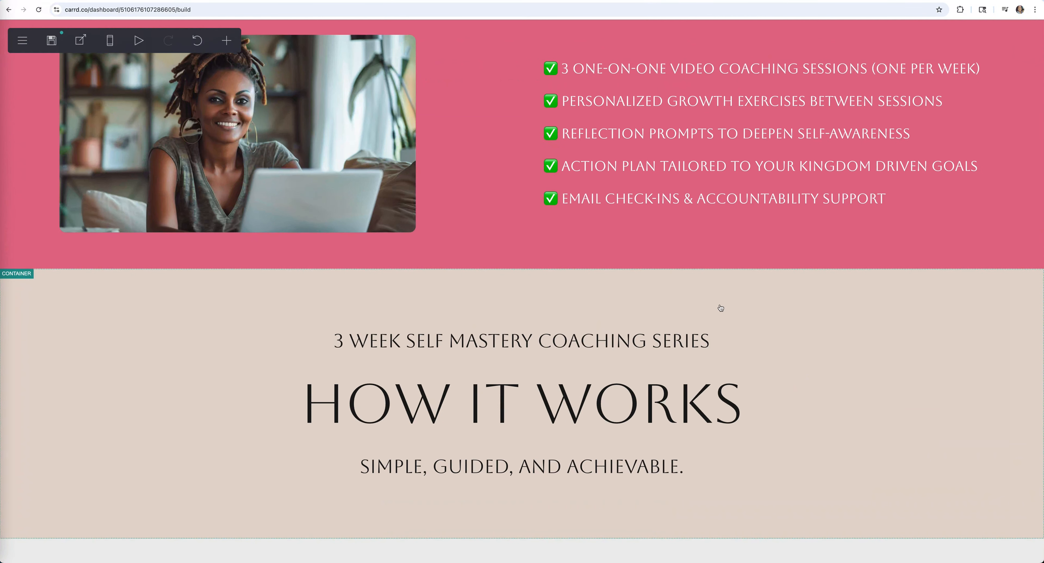
{"action": "scroll", "coordinate": [745, 466], "scroll_direction": "up", "scroll_amount": 2}
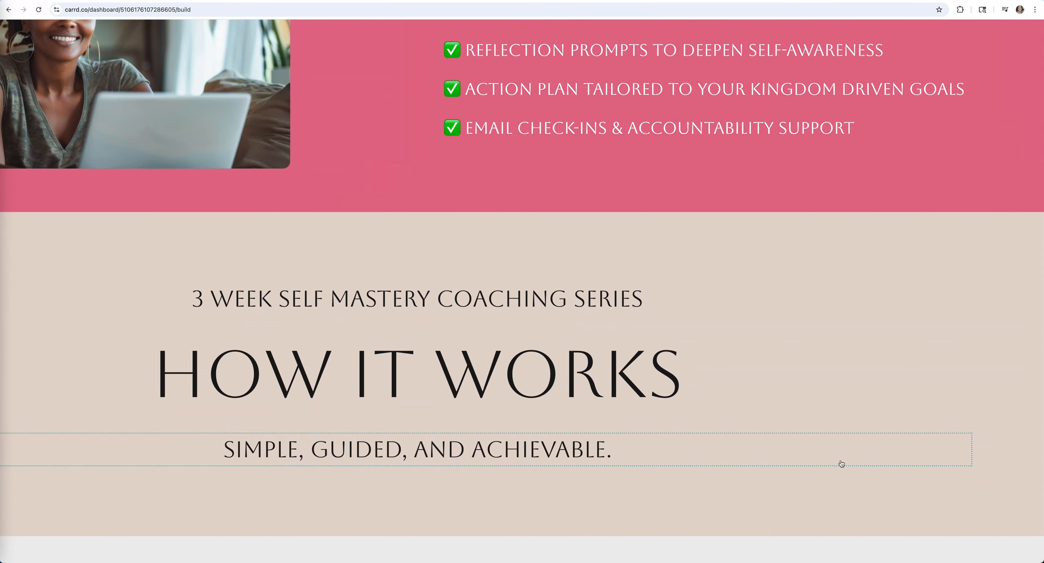
{"action": "scroll", "coordinate": [842, 463], "scroll_direction": "down", "scroll_amount": 3}
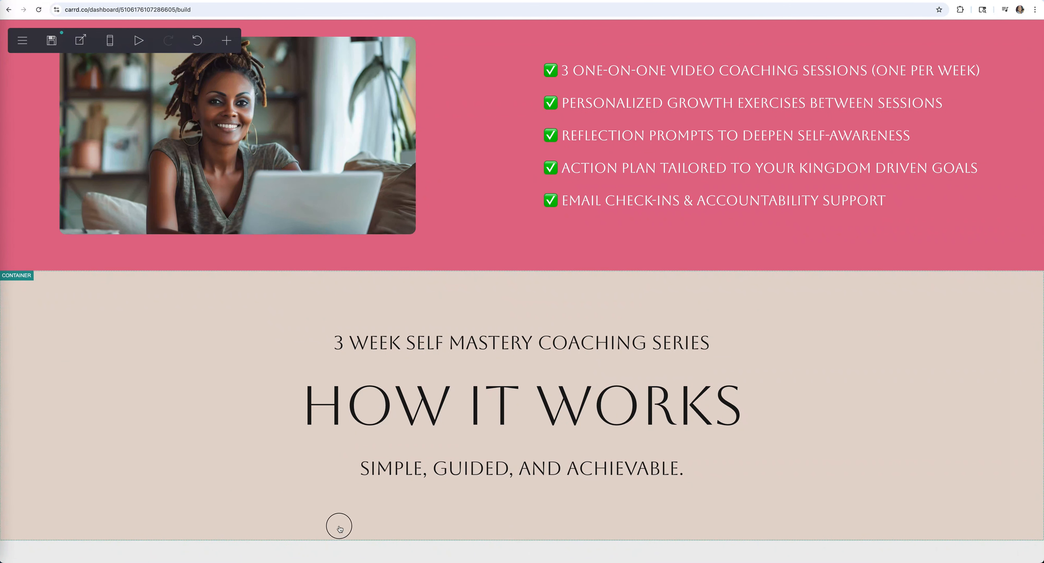
{"action": "left_click", "coordinate": [340, 528]}
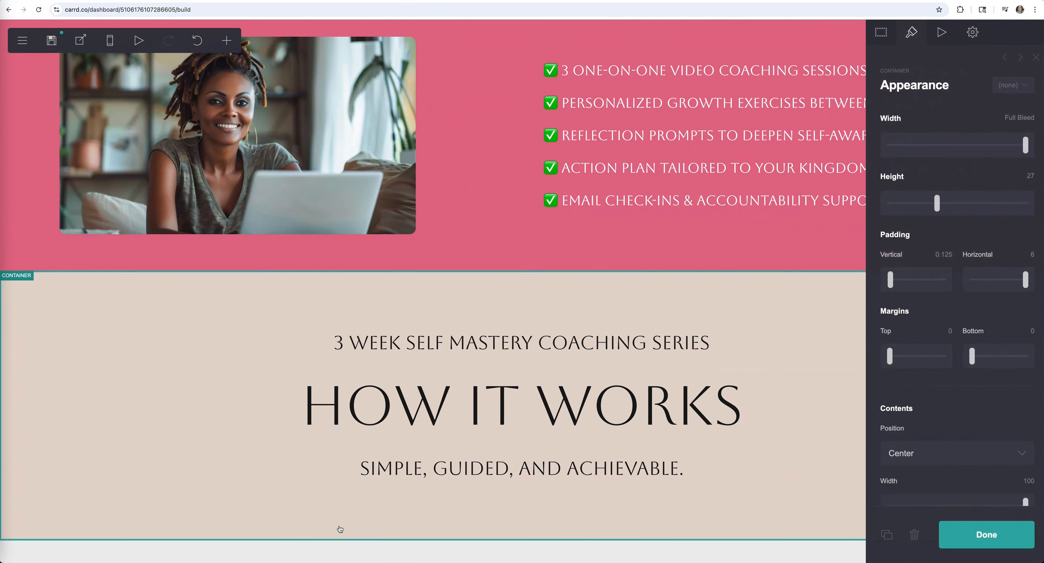
- Add a new container below the header and make it three columns
{"action": "left_click", "coordinate": [227, 42]}
{"action": "left_click", "coordinate": [264, 280]}
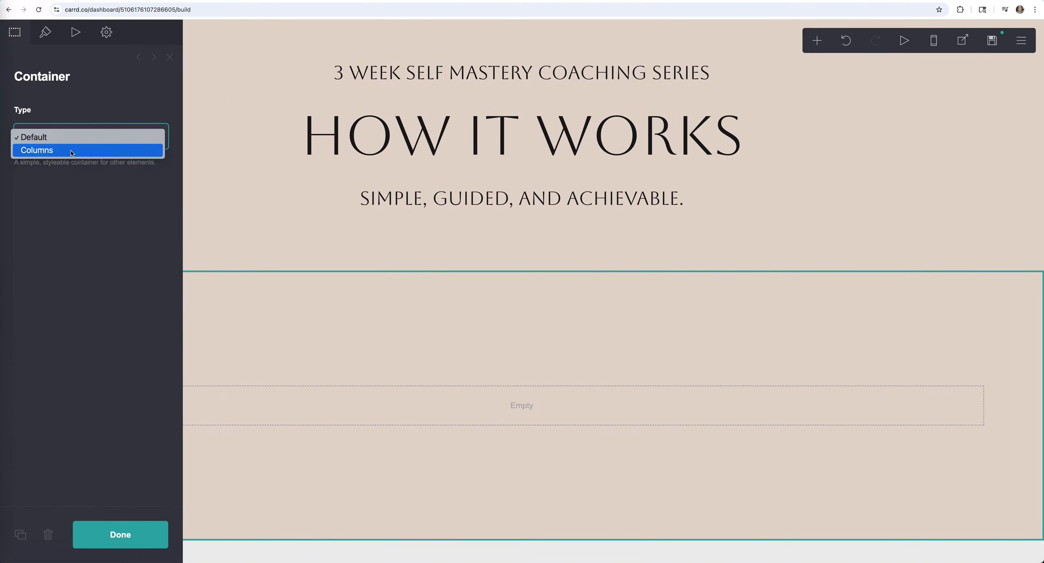
{"action": "left_click", "coordinate": [71, 150]}
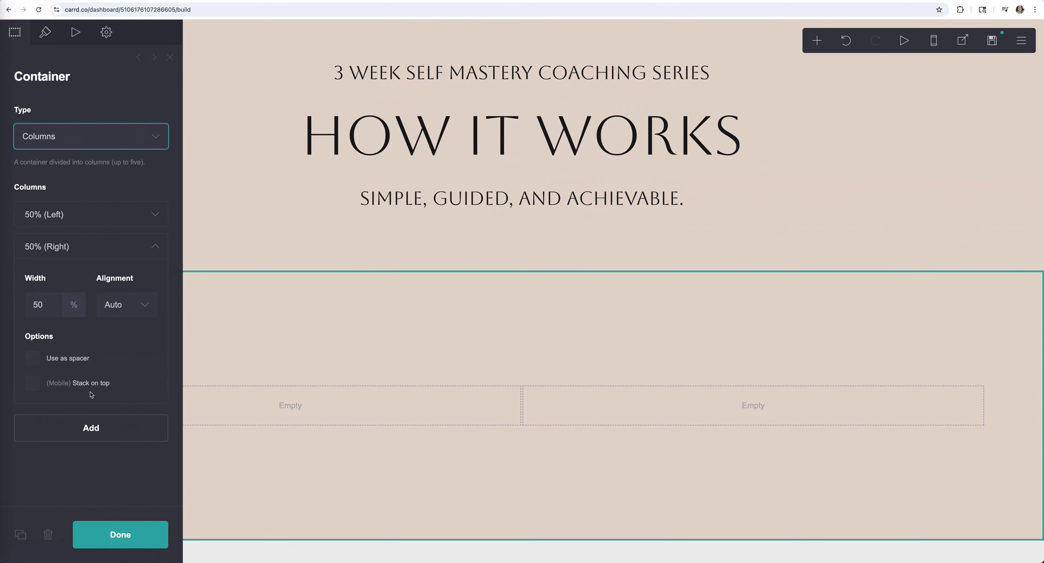
{"action": "left_click", "coordinate": [88, 436]}
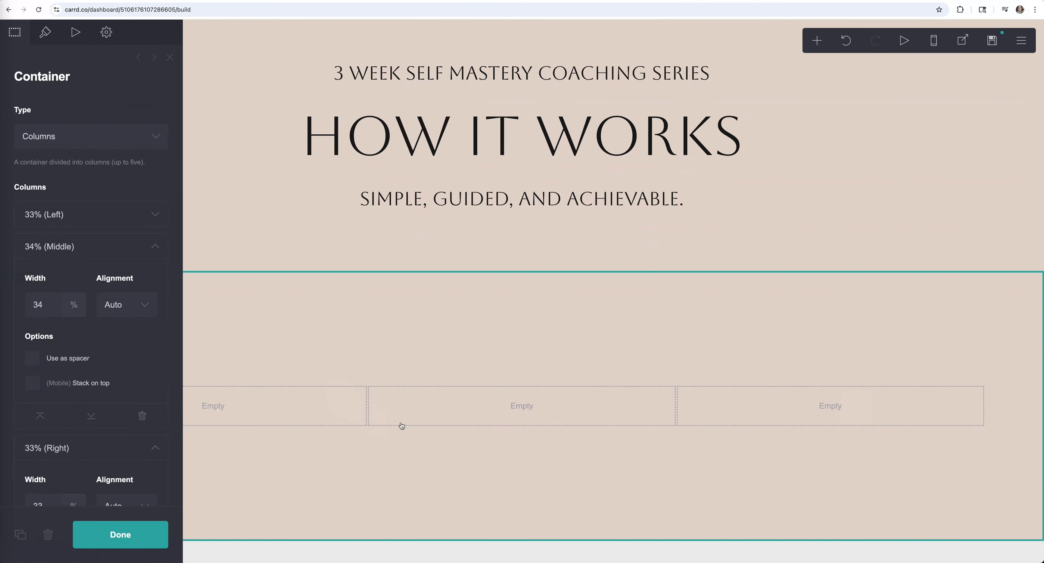
- Insert a text element in the left column and view the demo page for reference
{"action": "left_click", "coordinate": [817, 41]}
{"action": "left_click", "coordinate": [708, 90]}
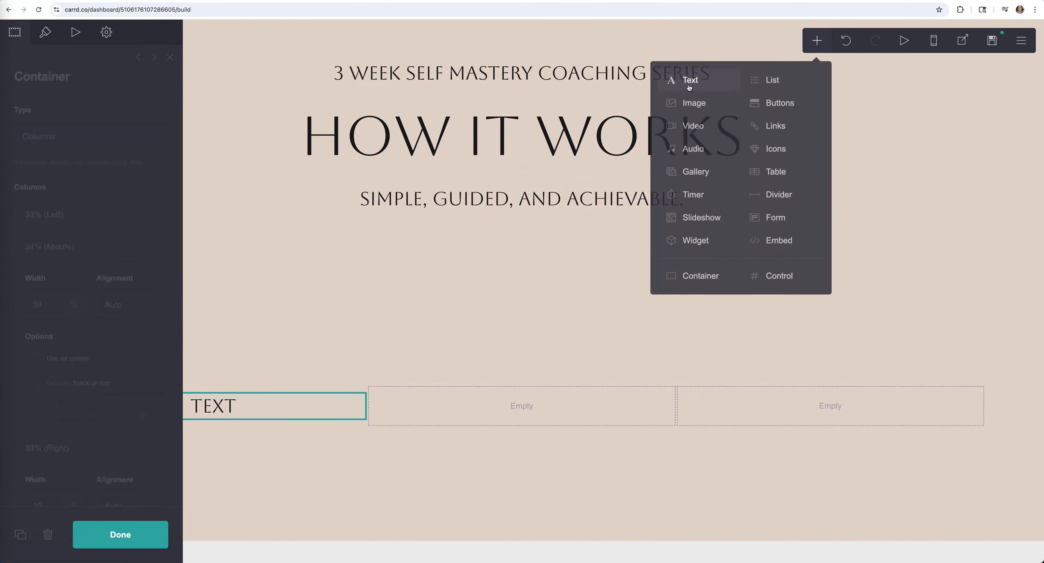
{"action": "left_click", "coordinate": [87, 1]}
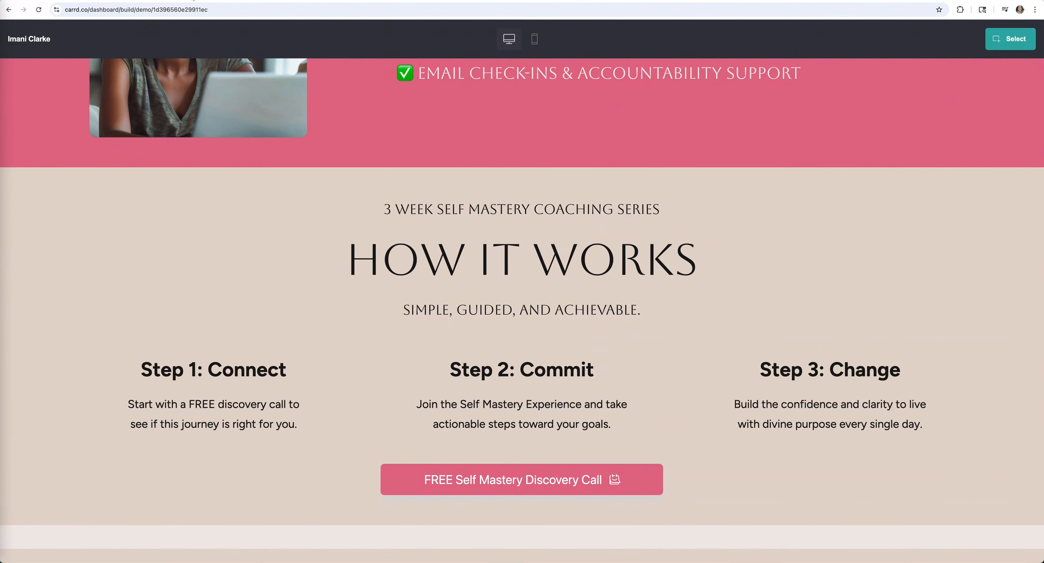
- Set the text font to Figtree, duplicate it, and bold the upper copy as a heading
{"action": "left_click", "coordinate": [194, 1]}
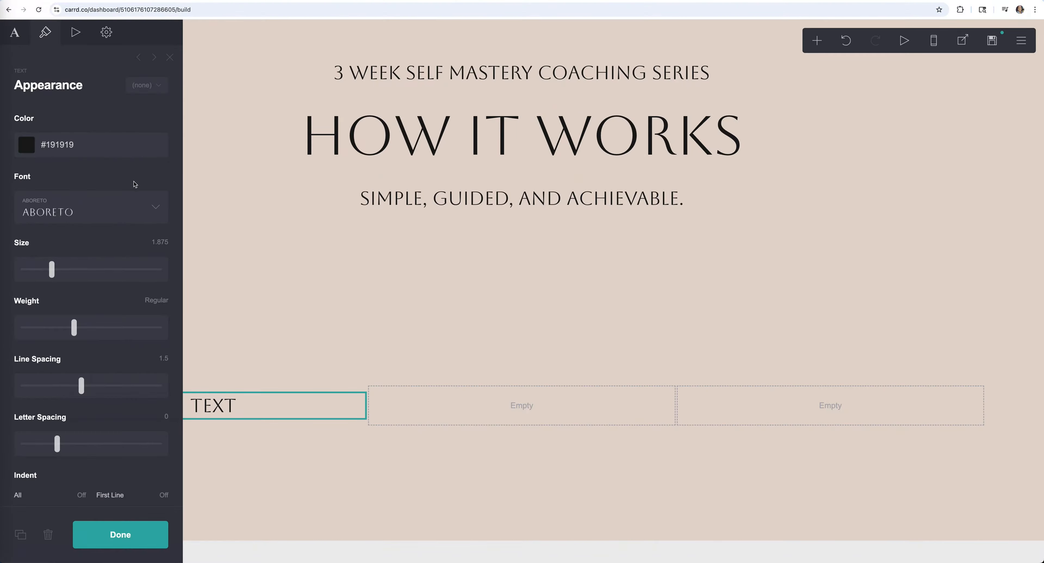
{"action": "left_click", "coordinate": [128, 214]}
{"action": "scroll", "coordinate": [105, 289], "scroll_direction": "down", "scroll_amount": 20}
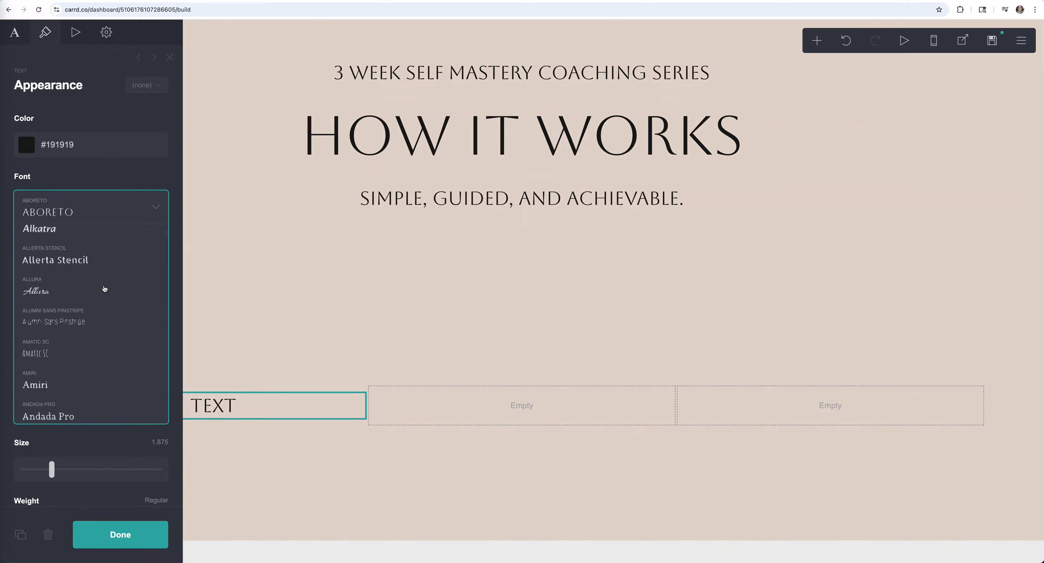
{"action": "scroll", "coordinate": [104, 289], "scroll_direction": "down", "scroll_amount": 5}
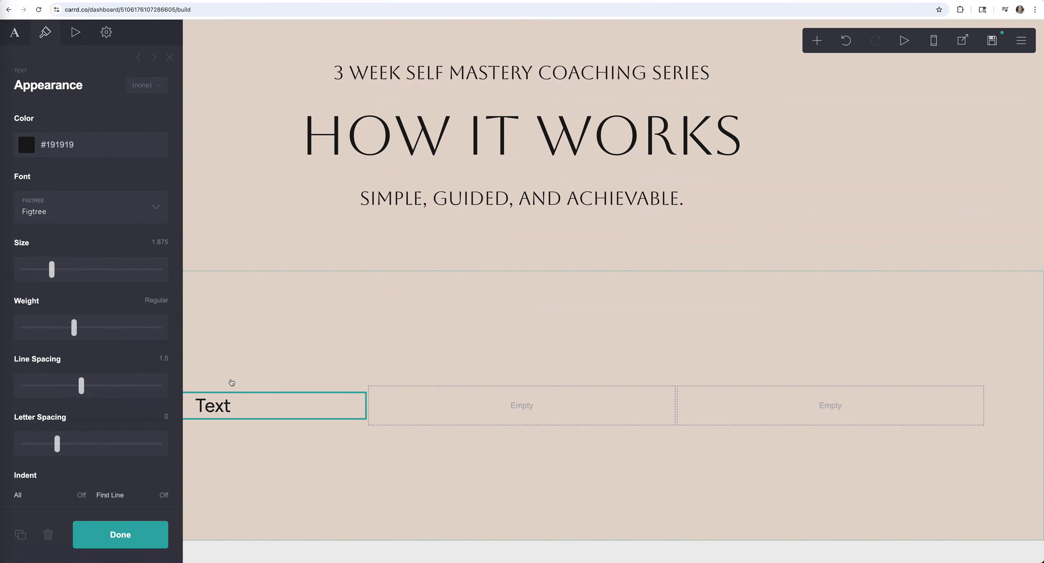
{"action": "left_click", "coordinate": [20, 535]}
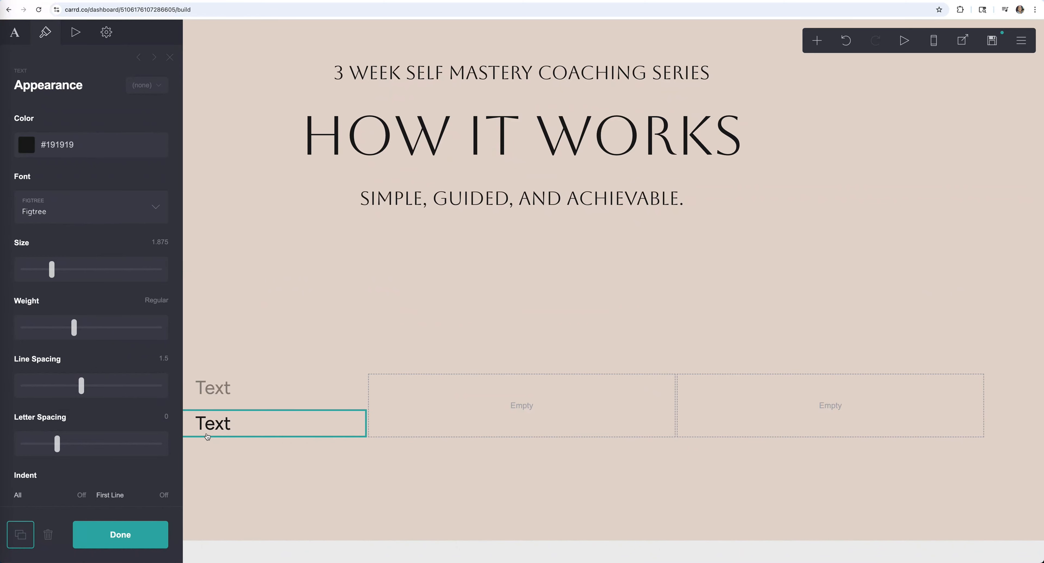
{"action": "left_click", "coordinate": [233, 394]}
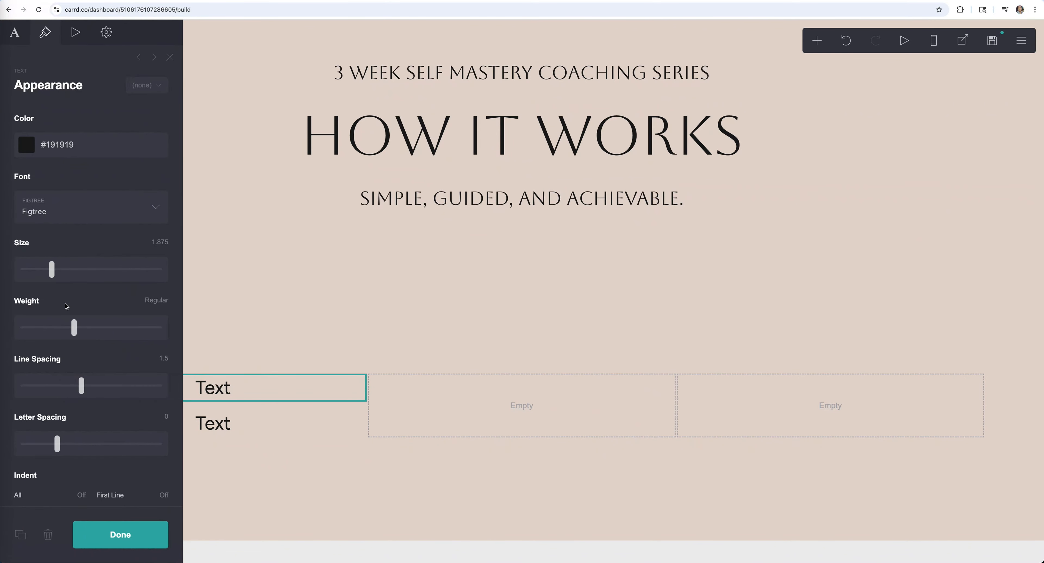
{"action": "left_click_drag", "start_coordinate": [78, 332], "coordinate": [126, 329]}
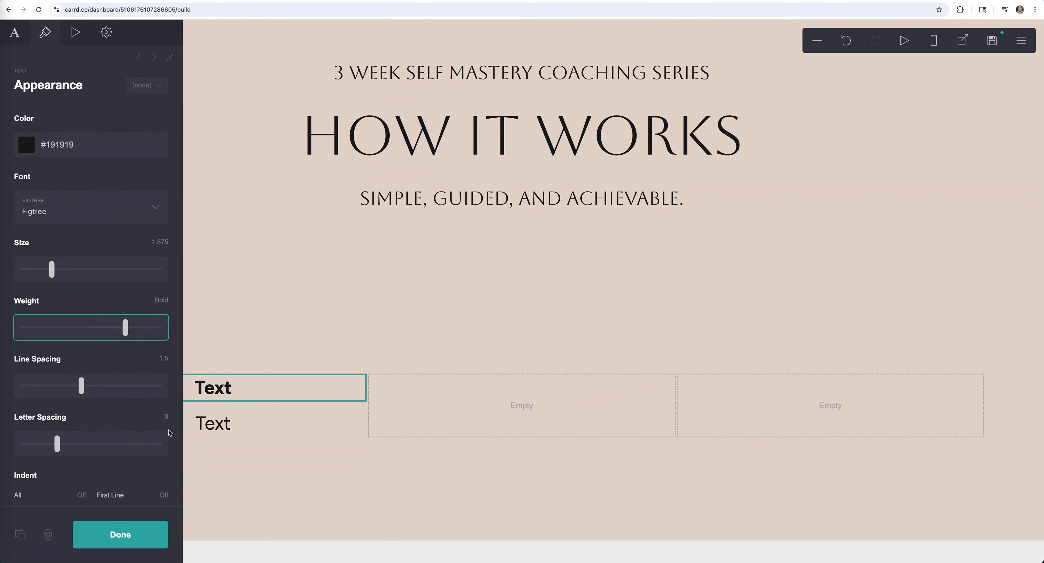
- Copy the bold heading and the body text into the middle and right columns
{"action": "left_click", "coordinate": [20, 535]}
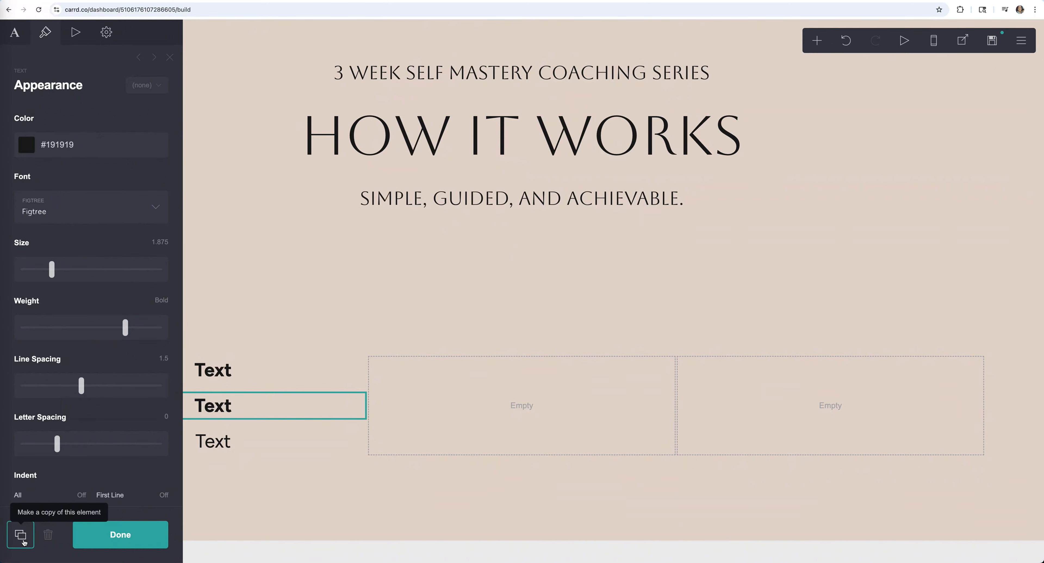
{"action": "left_click", "coordinate": [21, 536]}
{"action": "left_click_drag", "start_coordinate": [214, 387], "coordinate": [542, 372]}
{"action": "left_click_drag", "start_coordinate": [244, 407], "coordinate": [829, 389]}
{"action": "left_click", "coordinate": [230, 429]}
{"action": "scroll", "coordinate": [33, 466], "scroll_direction": "down", "scroll_amount": 10}
{"action": "left_click", "coordinate": [20, 536]}
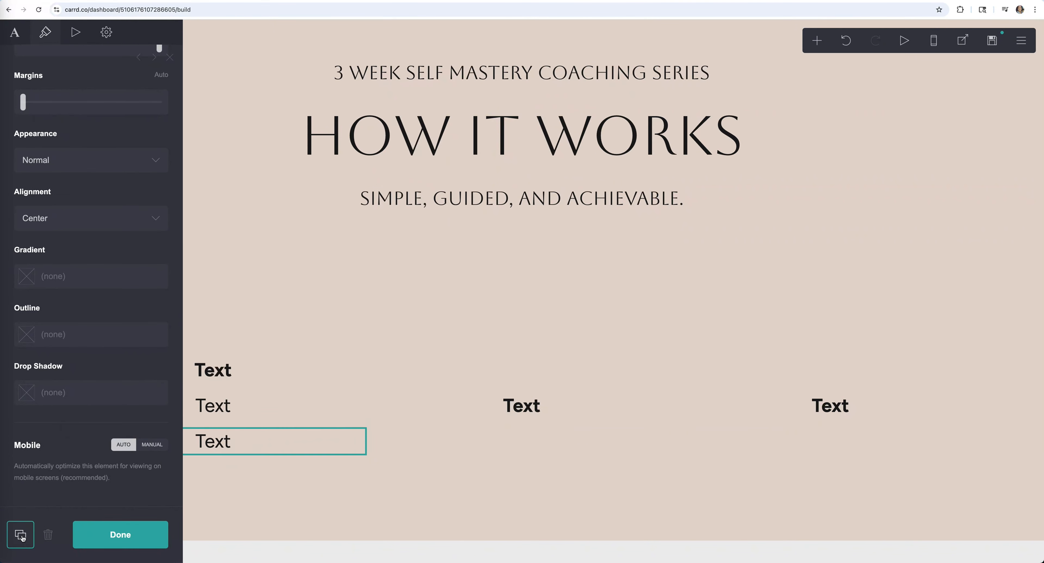
{"action": "left_click", "coordinate": [20, 535]}
{"action": "left_click_drag", "start_coordinate": [223, 424], "coordinate": [861, 408]}
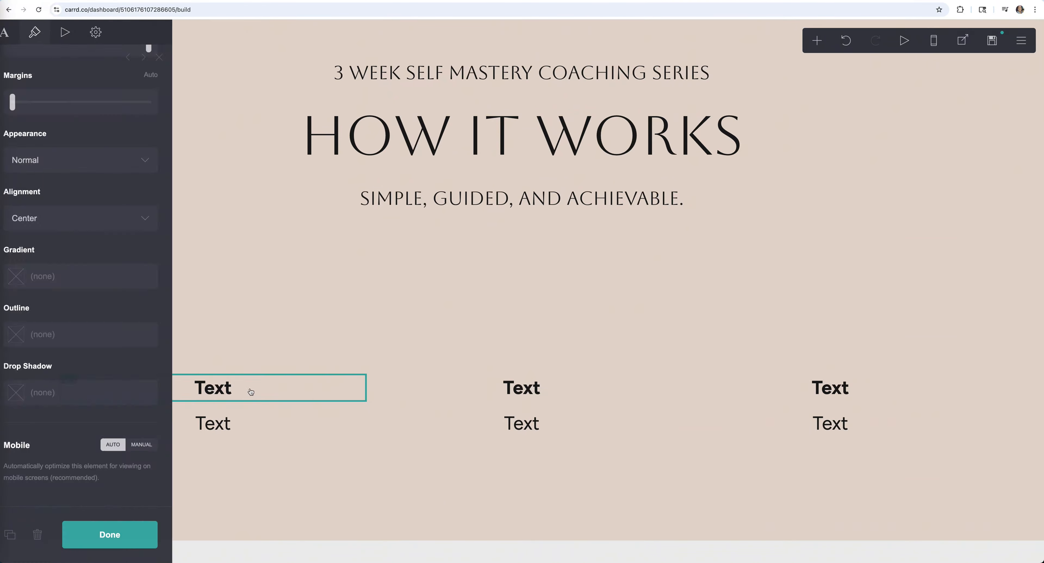
- Fill in the 'Step 2: Commit' and 'Step 3: Change' headings and all three step descriptions
{"action": "left_click", "coordinate": [522, 388]}
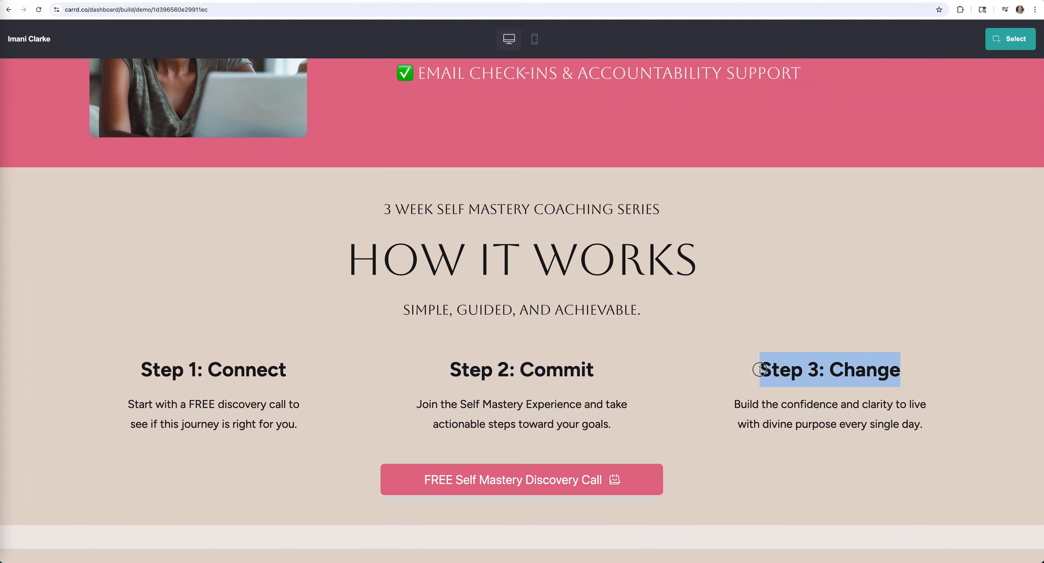
{"action": "key", "text": "ctrl+v"}
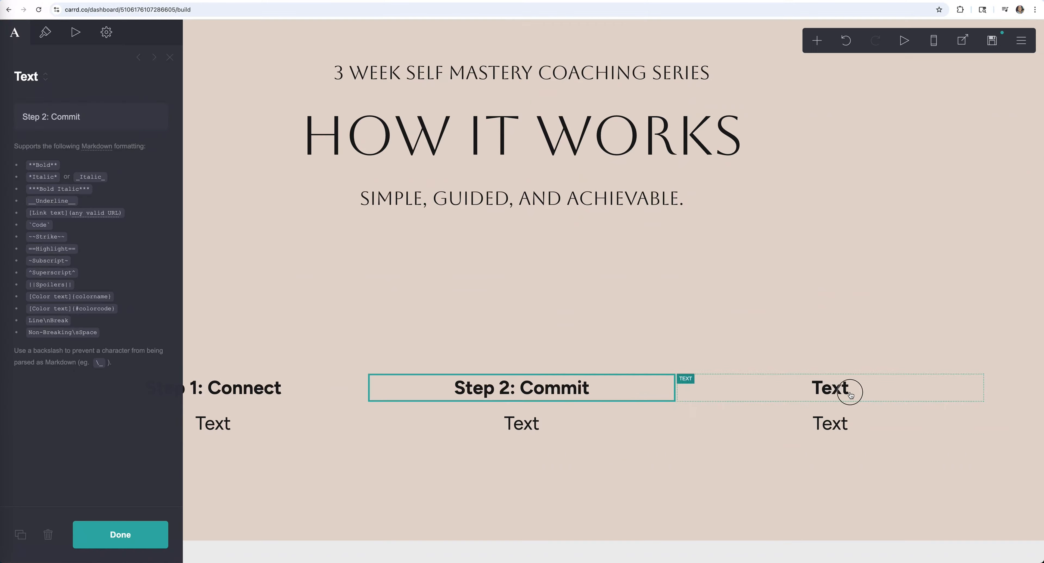
{"action": "left_click", "coordinate": [850, 392]}
{"action": "key", "text": "ctrl+v"}
{"action": "left_click", "coordinate": [213, 422]}
{"action": "key", "text": "ctrl+v"}
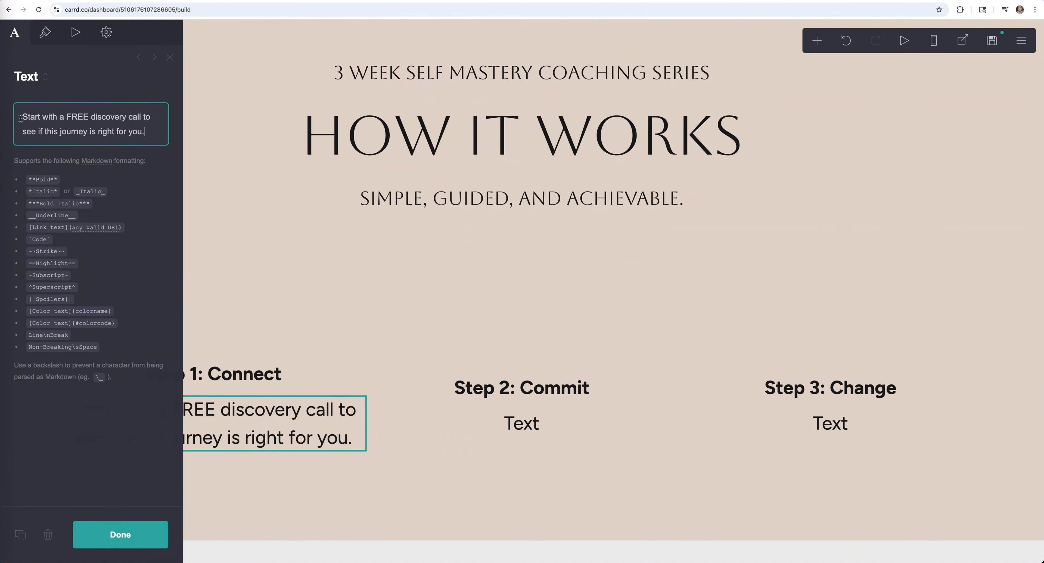
{"action": "left_click", "coordinate": [522, 423]}
{"action": "key", "text": "ctrl+v"}
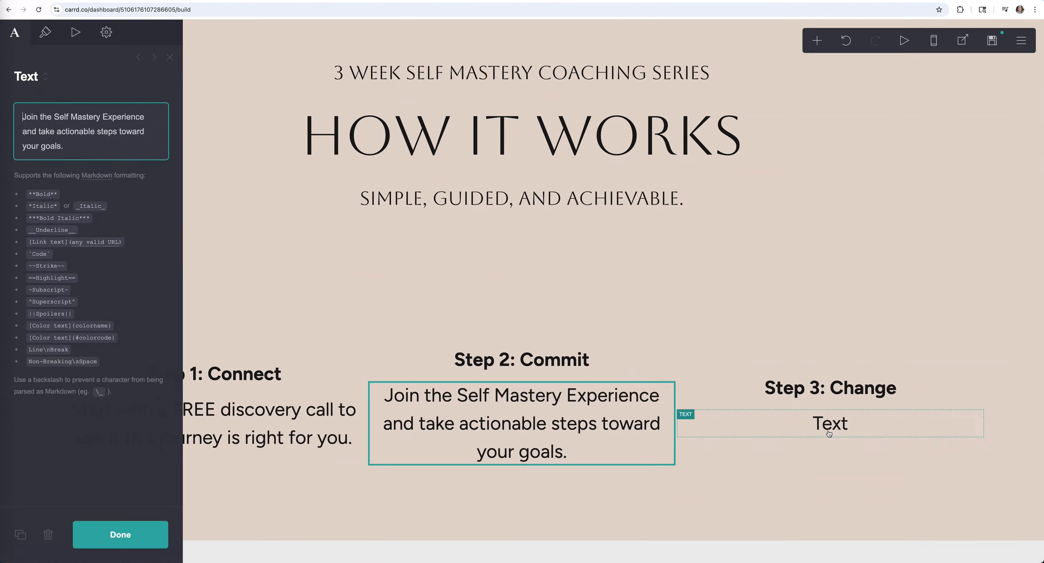
{"action": "left_click", "coordinate": [829, 433]}
{"action": "key", "text": "ctrl+v"}
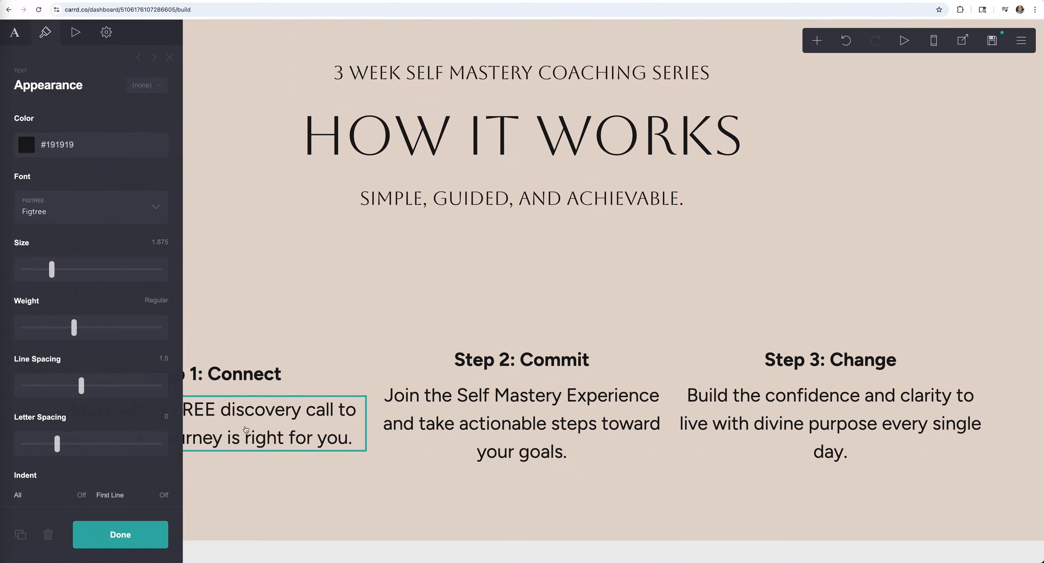
- Reduce the columns container height to 21 and set its vertical padding to automatic
{"action": "left_click", "coordinate": [510, 441]}
{"action": "left_click", "coordinate": [832, 422]}
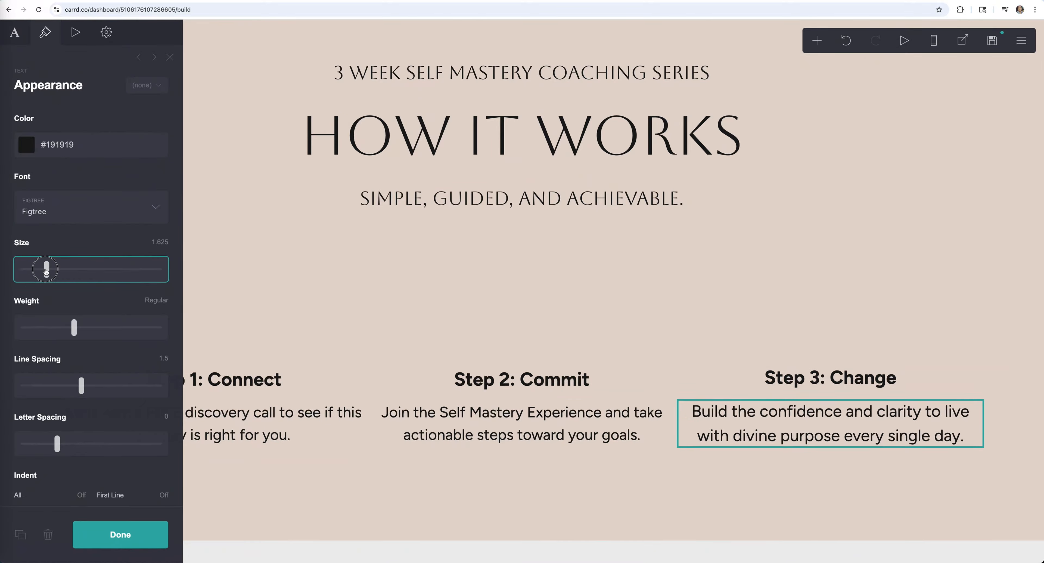
{"action": "left_click", "coordinate": [322, 280]}
{"action": "left_click_drag", "start_coordinate": [71, 203], "coordinate": [49, 203]}
{"action": "scroll", "coordinate": [46, 243], "scroll_direction": "down", "scroll_amount": 1}
{"action": "left_click_drag", "start_coordinate": [36, 270], "coordinate": [11, 271]}
- Set the steps container's top margin to 0 and align the columns' contents to the top
{"action": "left_click_drag", "start_coordinate": [24, 405], "coordinate": [21, 405]}
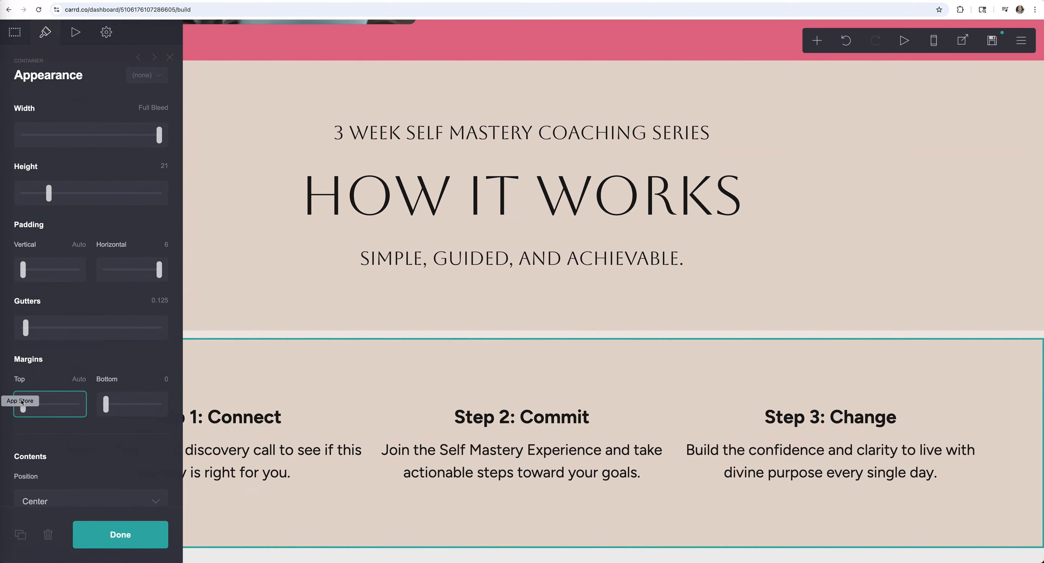
{"action": "left_click", "coordinate": [80, 379]}
{"action": "type", "text": "0"}
{"action": "key", "text": "Return"}
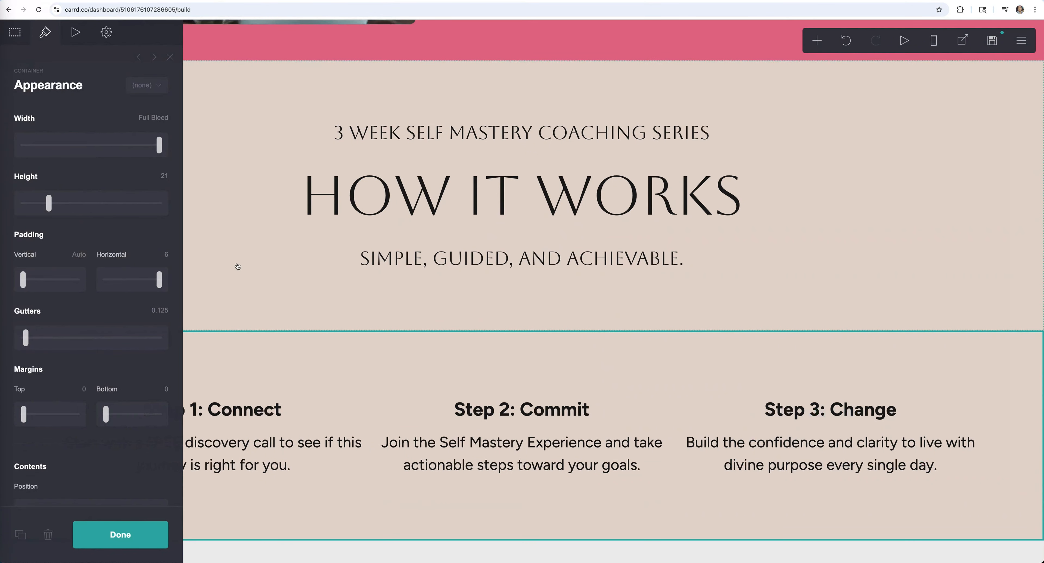
{"action": "scroll", "coordinate": [92, 300], "scroll_direction": "down", "scroll_amount": 6}
{"action": "left_click", "coordinate": [97, 276]}
{"action": "left_click", "coordinate": [100, 298]}
{"action": "scroll", "coordinate": [99, 252], "scroll_direction": "up", "scroll_amount": 3}
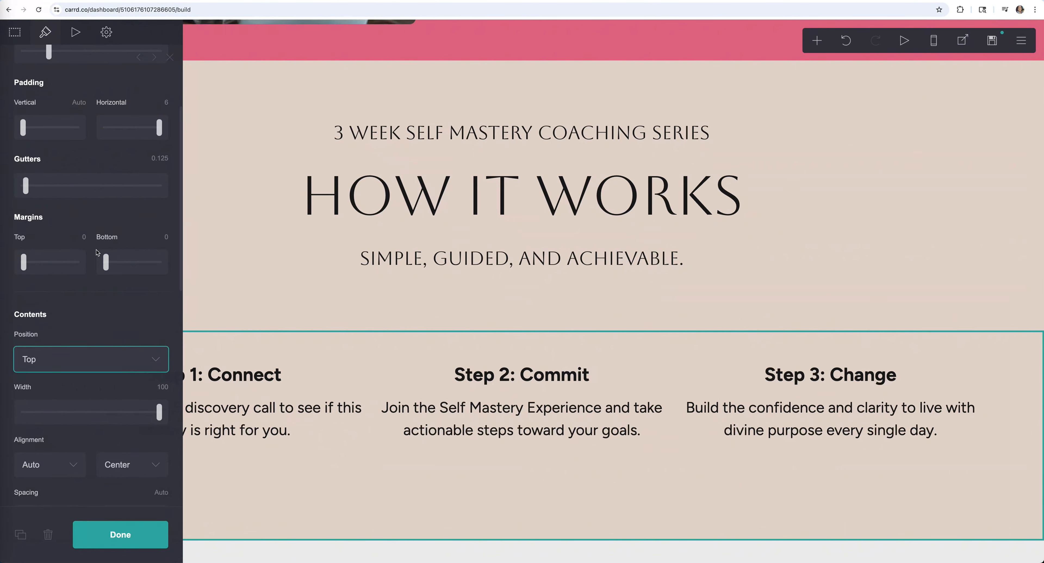
{"action": "left_click_drag", "start_coordinate": [106, 281], "coordinate": [152, 280]}
- Undo the bottom margin change, then set the container's bottom margin to 0.5
{"action": "left_click", "coordinate": [846, 40]}
{"action": "scroll", "coordinate": [103, 237], "scroll_direction": "up", "scroll_amount": 3}
{"action": "left_click", "coordinate": [296, 346]}
{"action": "left_click", "coordinate": [436, 524]}
{"action": "left_click_drag", "start_coordinate": [106, 414], "coordinate": [110, 415]}
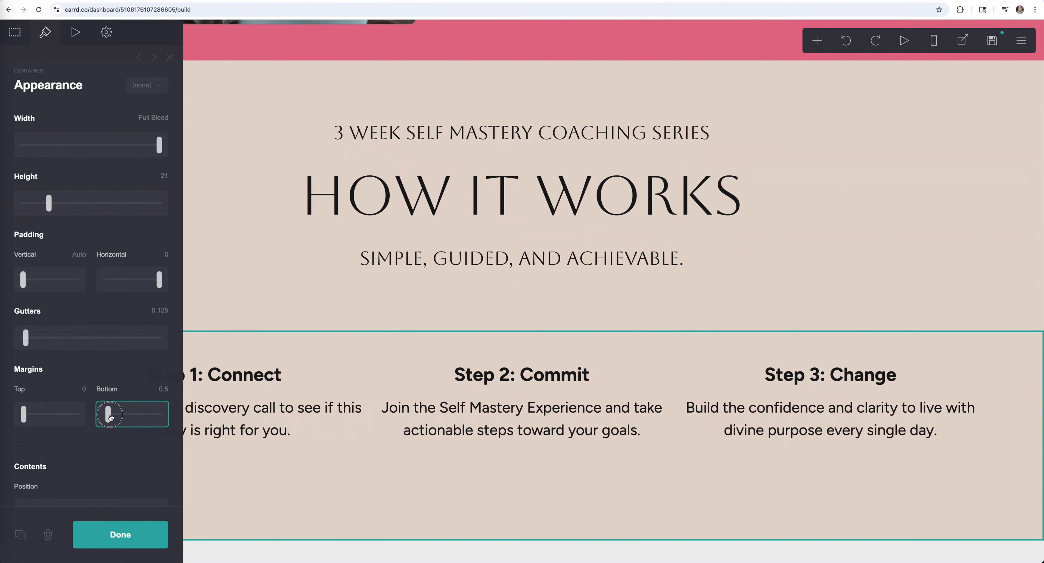
{"action": "left_click", "coordinate": [532, 523]}
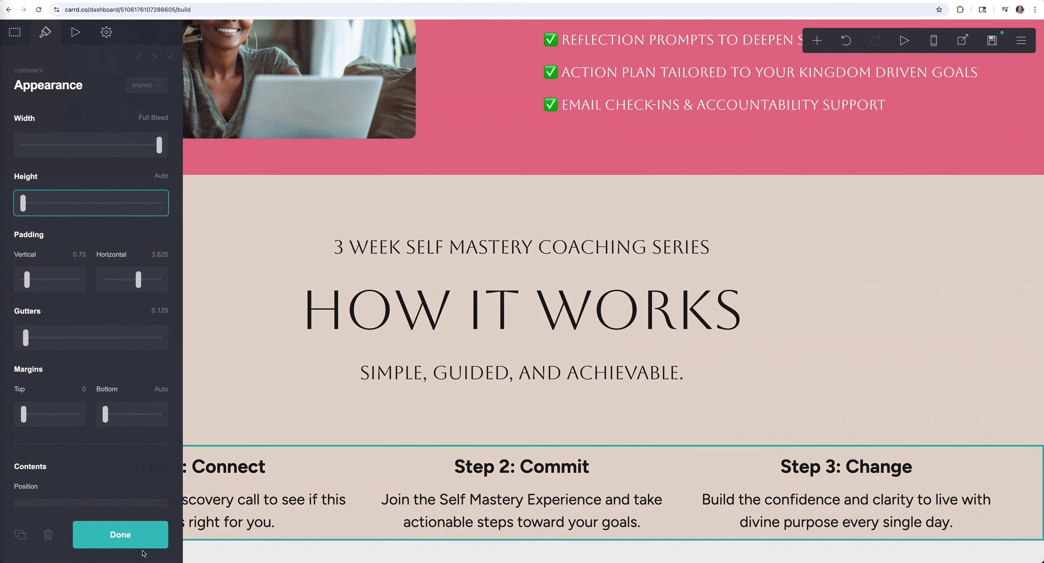
- Reopen the steps container's layout settings showing padding 0.75 / 3.625 and gutters 0.125
{"action": "left_click", "coordinate": [103, 534]}
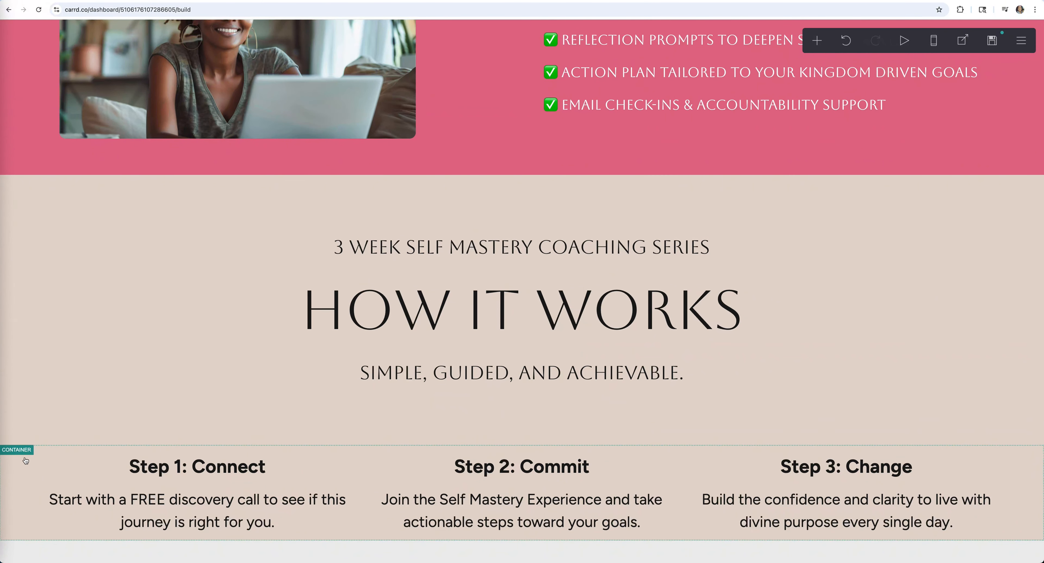
{"action": "left_click", "coordinate": [22, 460]}
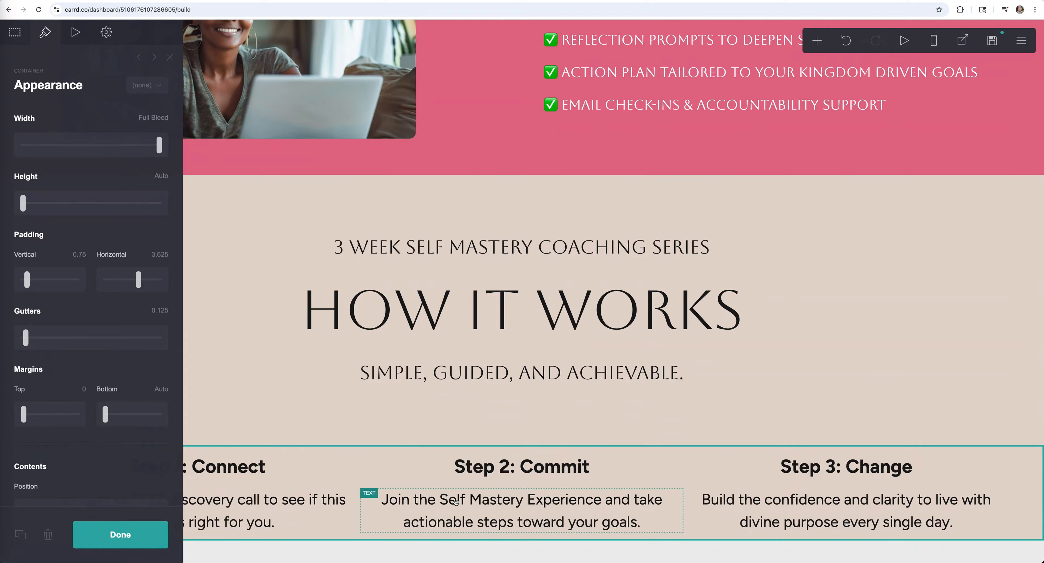
{"action": "left_click", "coordinate": [130, 538]}
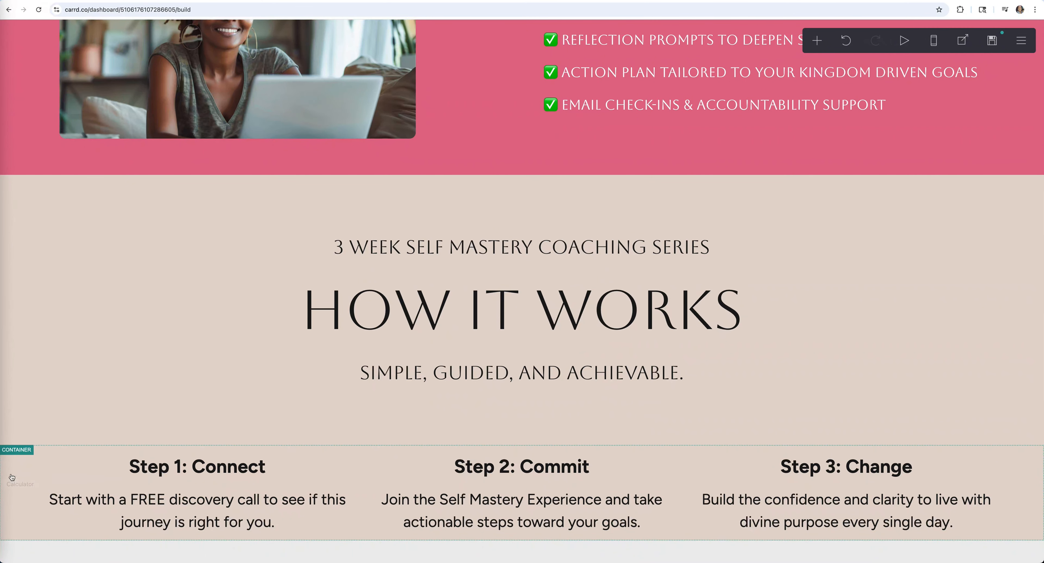
{"action": "left_click", "coordinate": [11, 475]}
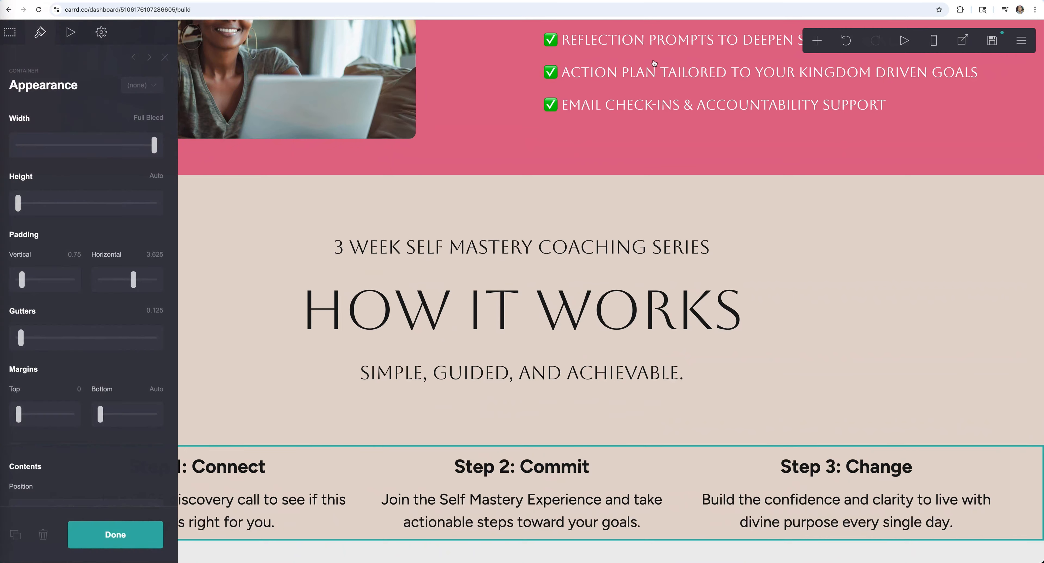
- Add a new container below the steps with a button element centred in it
{"action": "left_click", "coordinate": [818, 40]}
{"action": "left_click", "coordinate": [709, 271]}
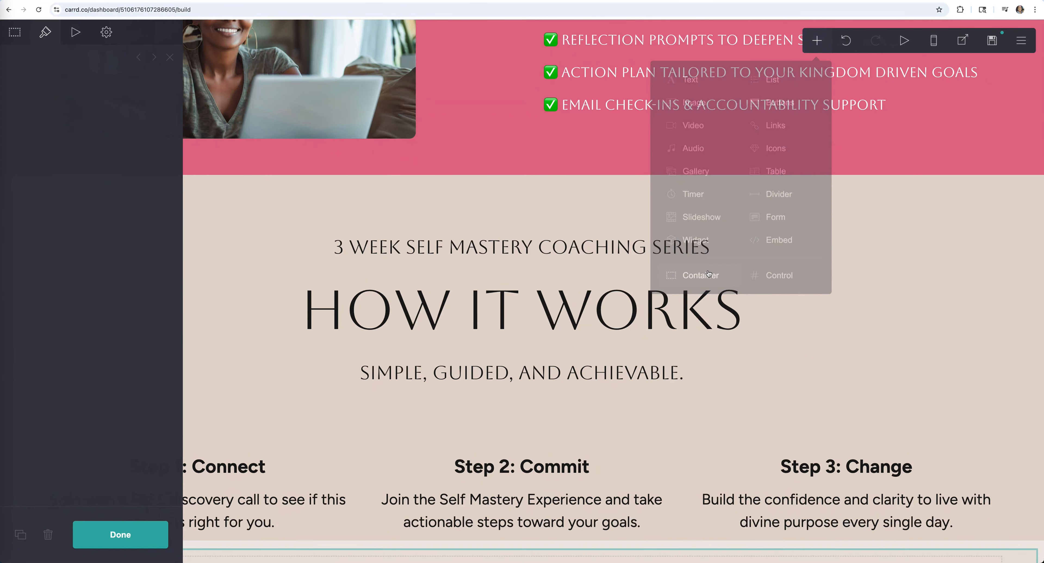
{"action": "left_click", "coordinate": [818, 41]}
{"action": "left_click", "coordinate": [778, 103]}
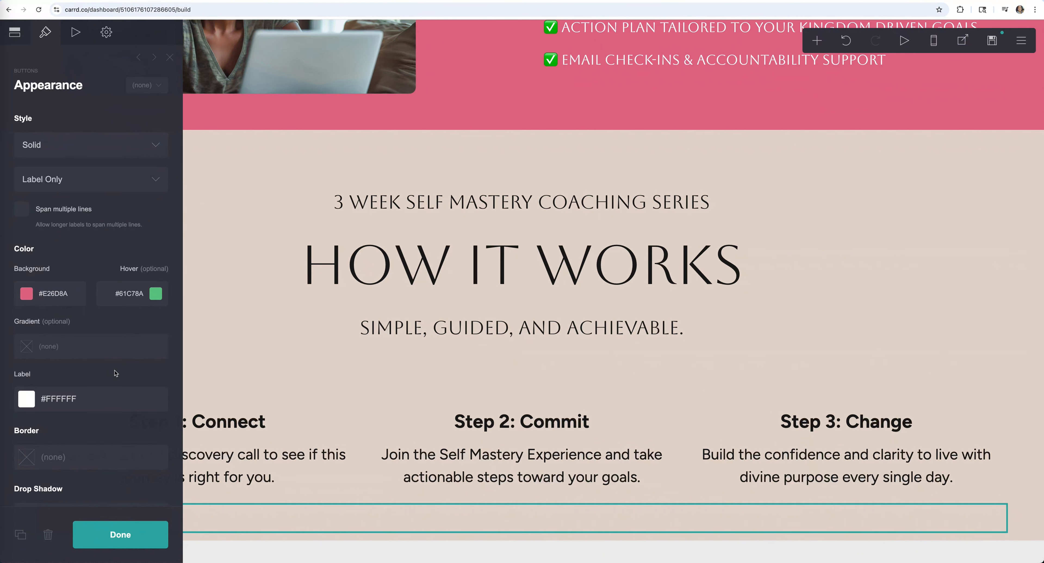
{"action": "scroll", "coordinate": [115, 373], "scroll_direction": "down", "scroll_amount": 15}
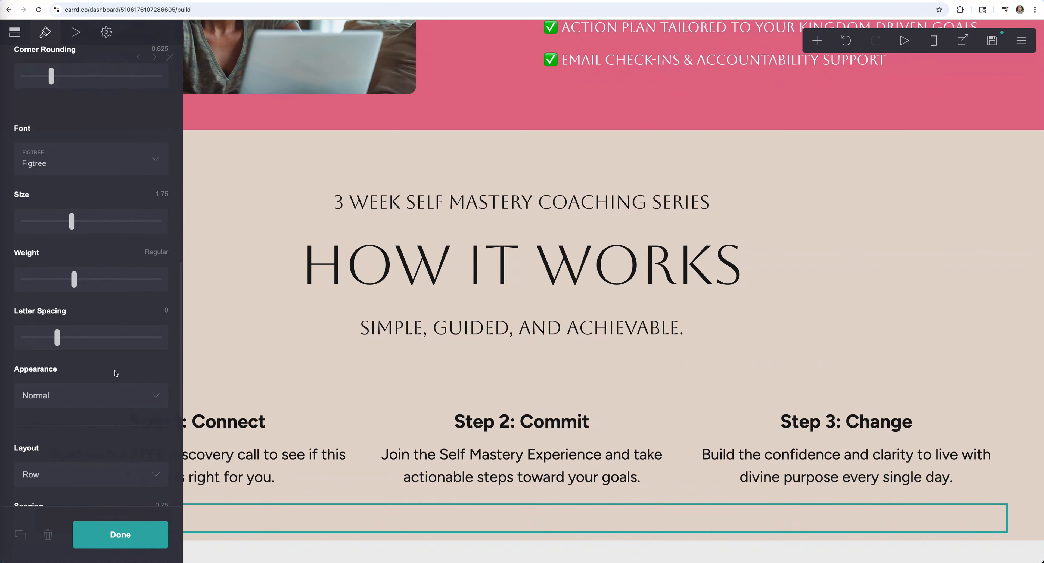
{"action": "scroll", "coordinate": [102, 405], "scroll_direction": "down", "scroll_amount": 6}
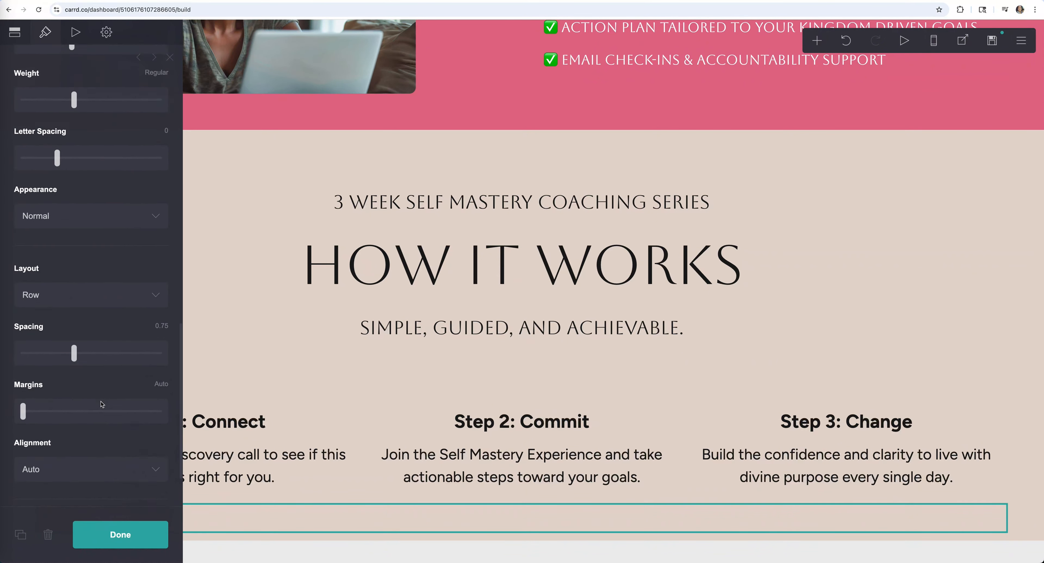
{"action": "left_click", "coordinate": [101, 419]}
{"action": "left_click", "coordinate": [100, 446]}
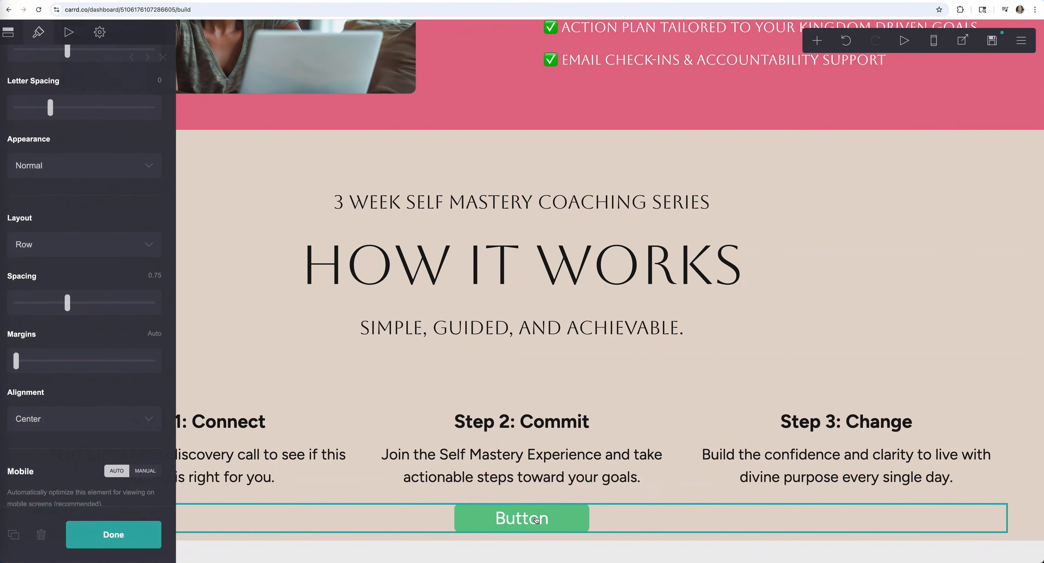
- Set the button label to 'FREE Self Mastery Discovery Call'
{"action": "left_click", "coordinate": [18, 37]}
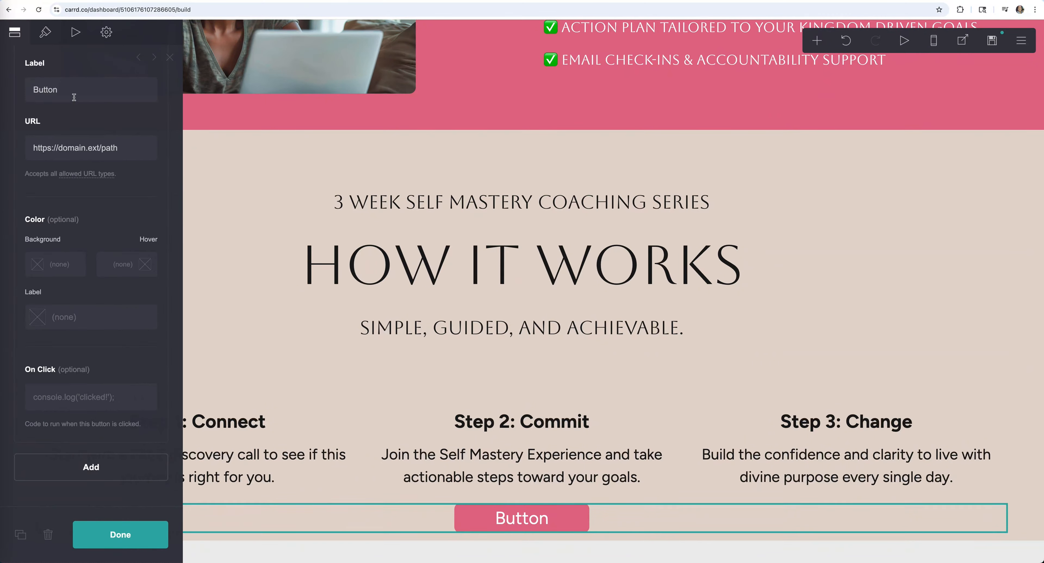
{"action": "left_click", "coordinate": [67, 87]}
{"action": "type", "text": "FREE Self Mastery Discovery Call"}
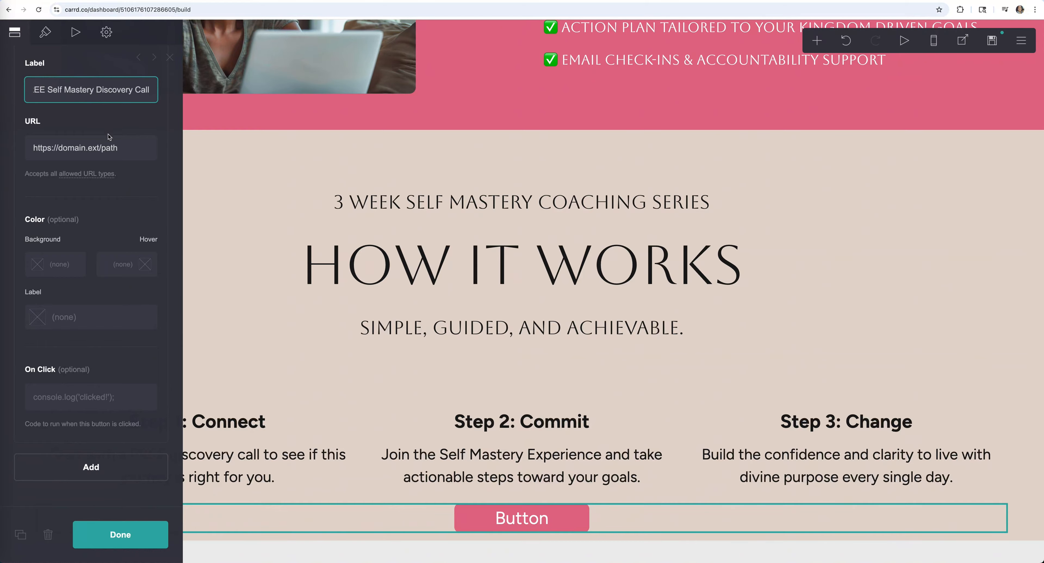
{"action": "left_click", "coordinate": [145, 184]}
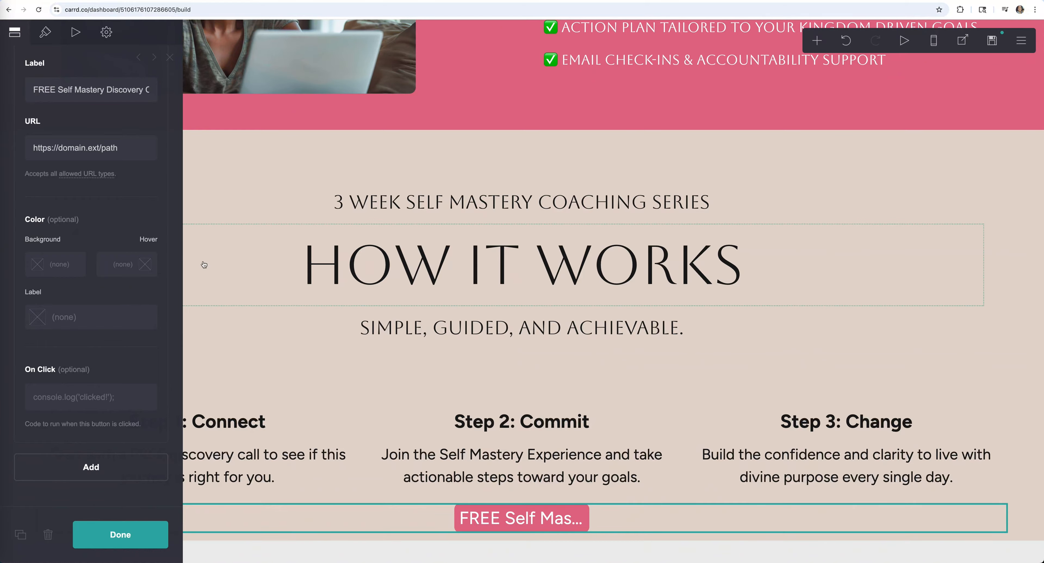
- Widen the button so the full label shows and make it slightly taller
{"action": "left_click", "coordinate": [44, 39]}
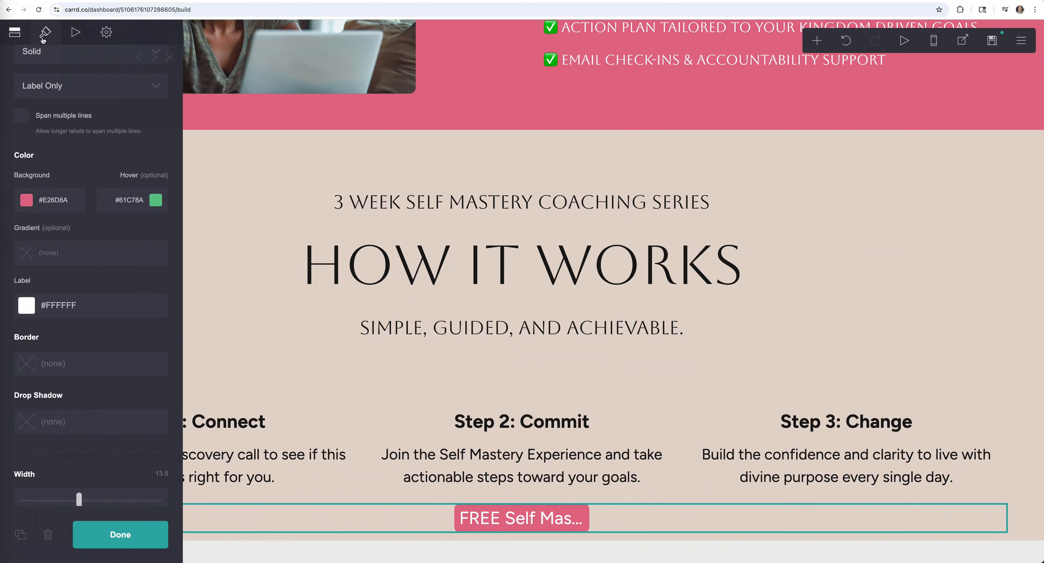
{"action": "scroll", "coordinate": [88, 252], "scroll_direction": "down", "scroll_amount": 5}
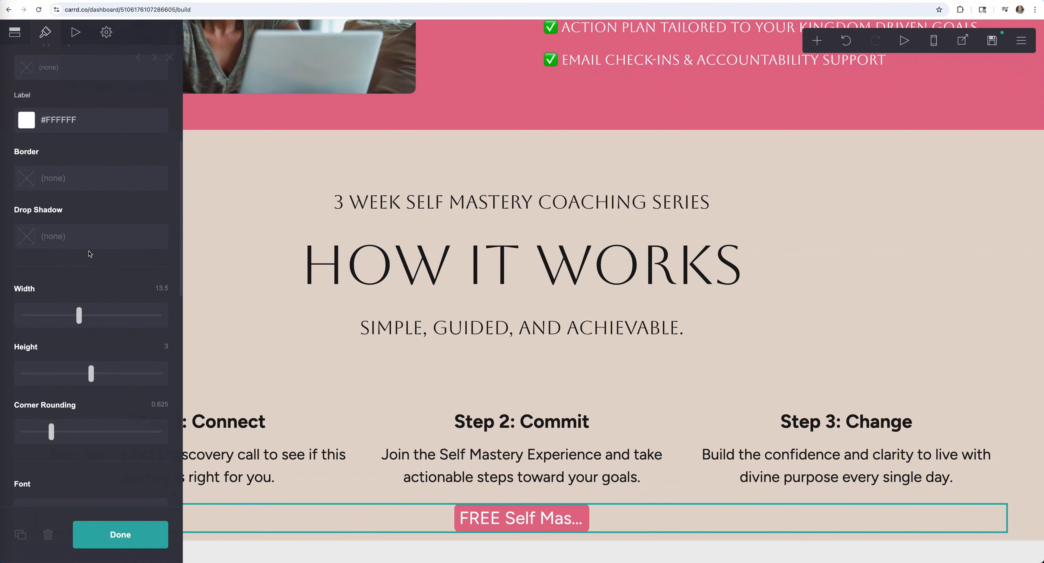
{"action": "left_click_drag", "start_coordinate": [81, 317], "coordinate": [155, 317]}
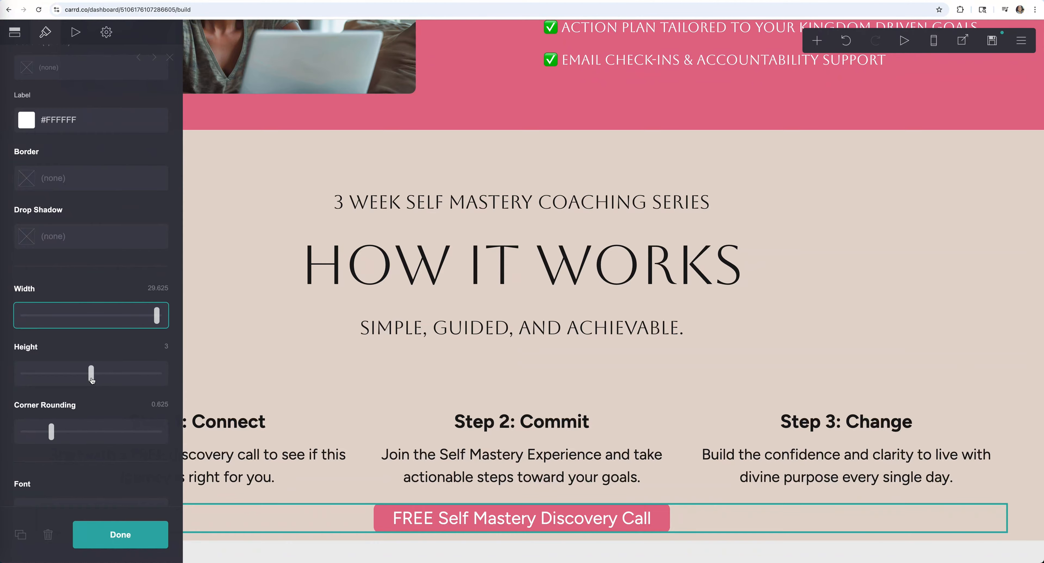
{"action": "left_click_drag", "start_coordinate": [92, 380], "coordinate": [116, 377]}
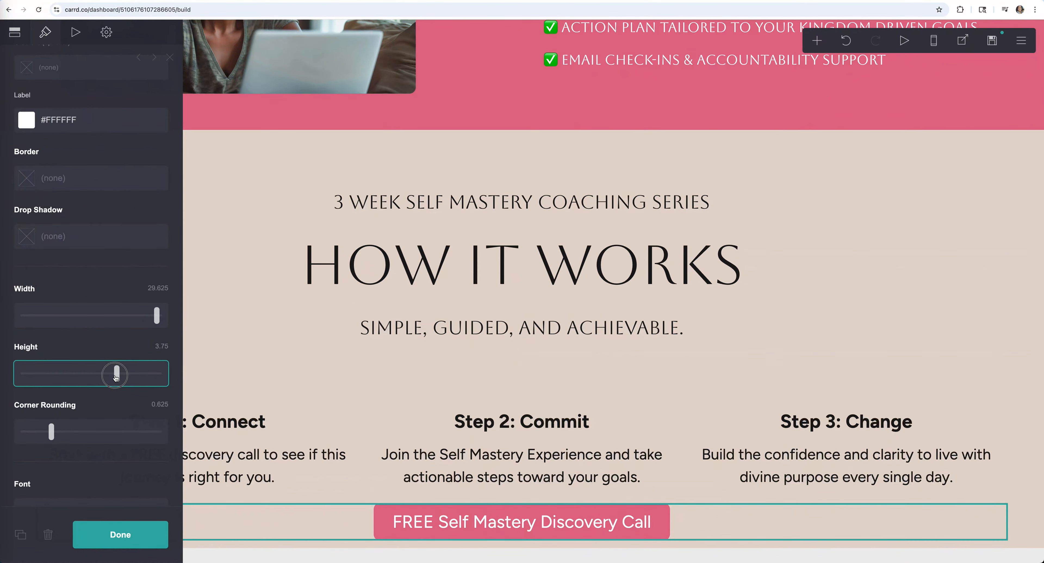
- Switch the button style to Label + Icon and choose the TidyCal icon
{"action": "scroll", "coordinate": [116, 375], "scroll_direction": "up", "scroll_amount": 7}
{"action": "left_click", "coordinate": [85, 179]}
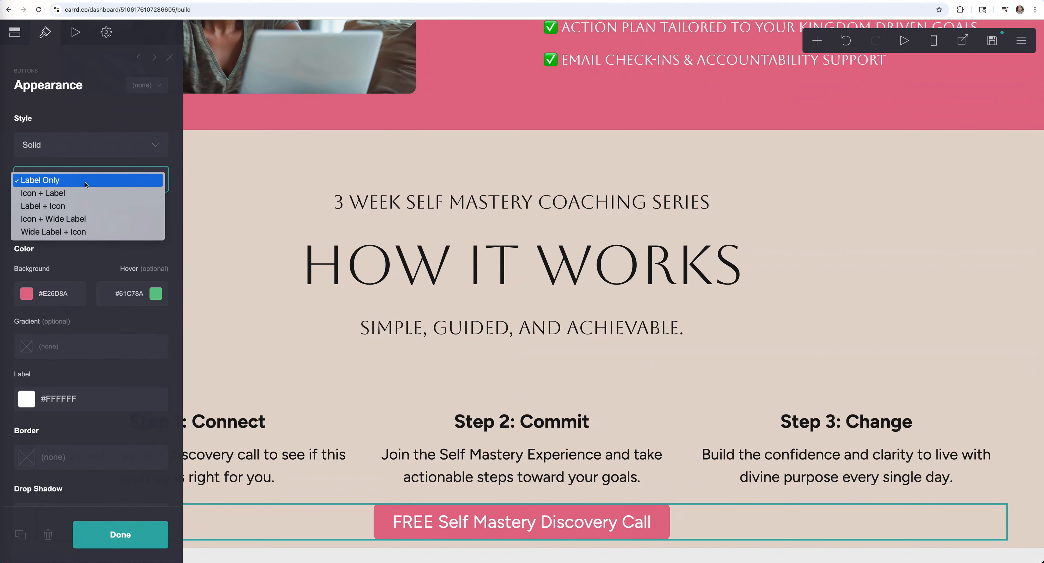
{"action": "left_click", "coordinate": [89, 206]}
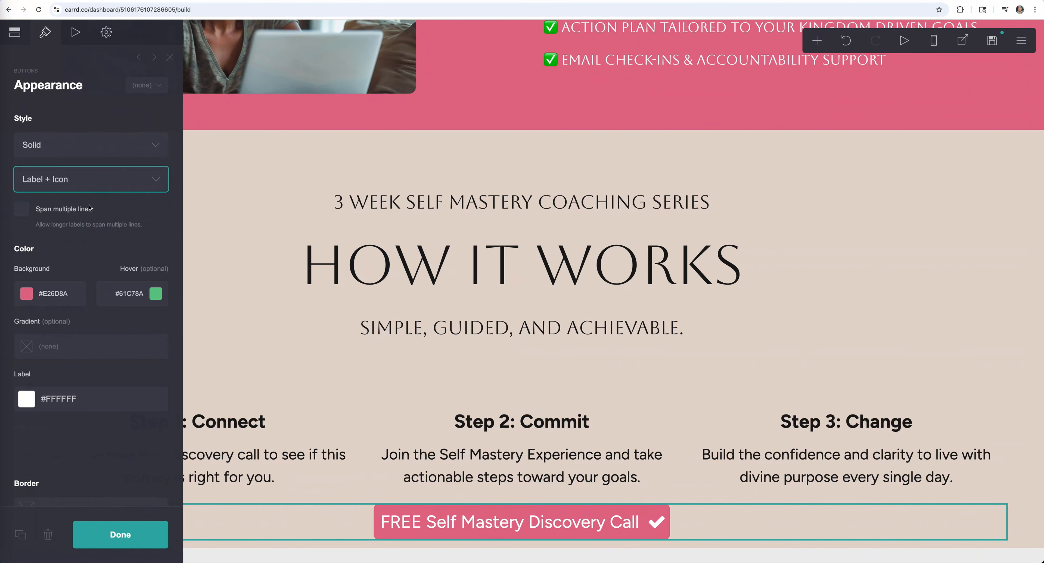
{"action": "left_click", "coordinate": [18, 39]}
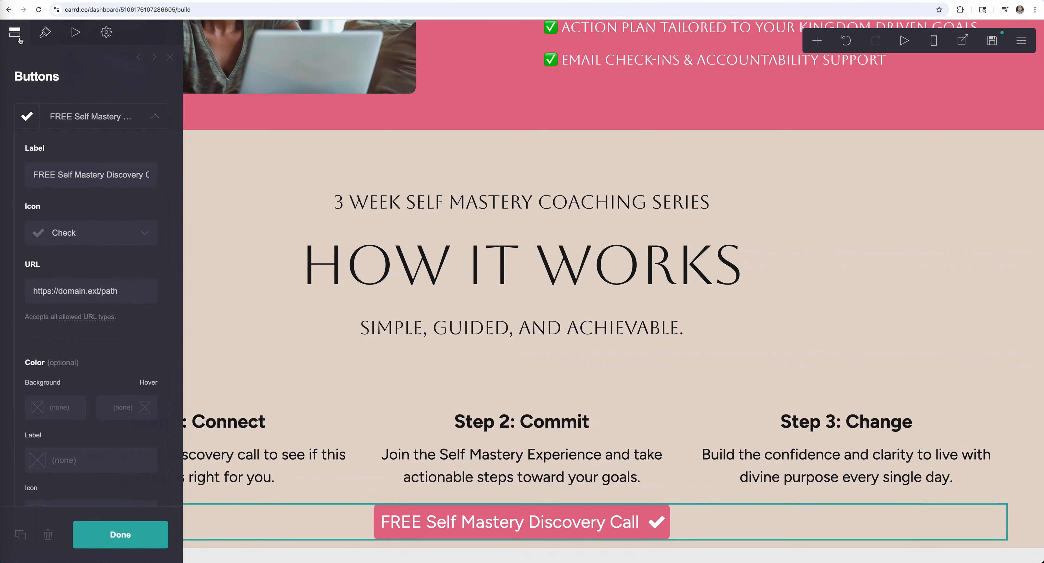
{"action": "left_click", "coordinate": [137, 233]}
{"action": "scroll", "coordinate": [128, 339], "scroll_direction": "down", "scroll_amount": 15}
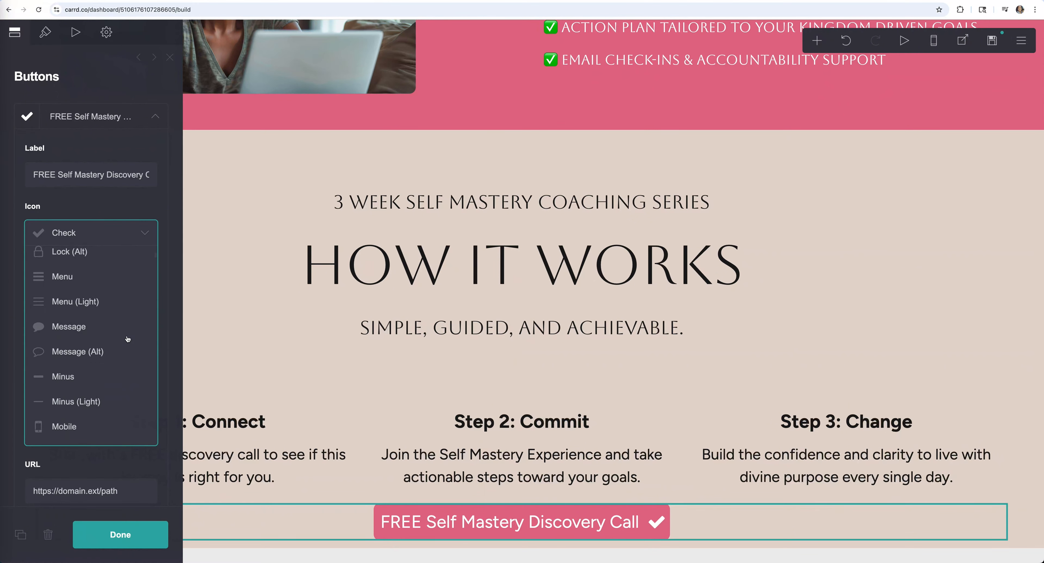
{"action": "scroll", "coordinate": [128, 341], "scroll_direction": "up", "scroll_amount": 5}
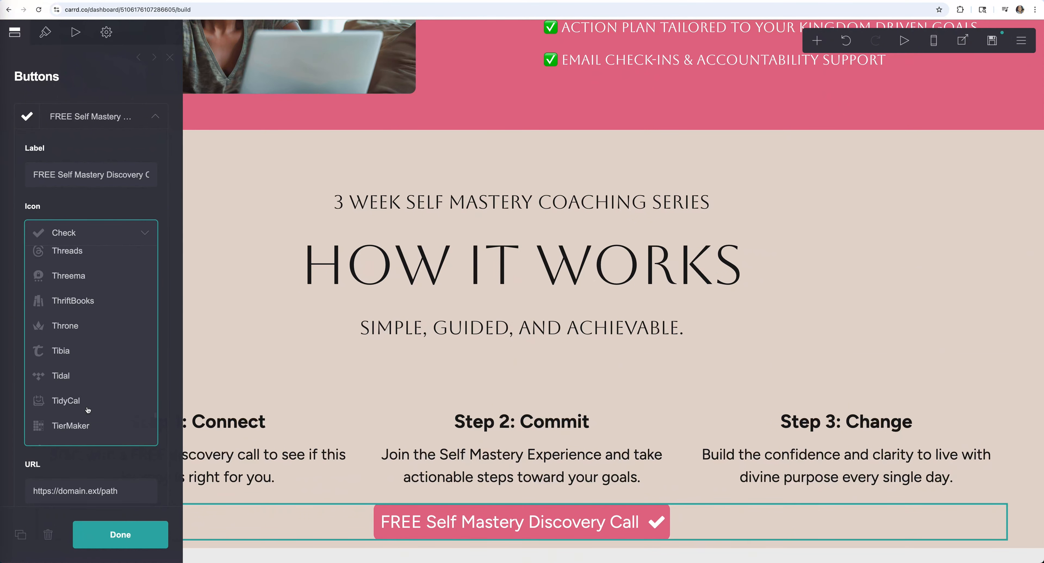
{"action": "scroll", "coordinate": [87, 408], "scroll_direction": "down", "scroll_amount": 1}
{"action": "left_click", "coordinate": [65, 351]}
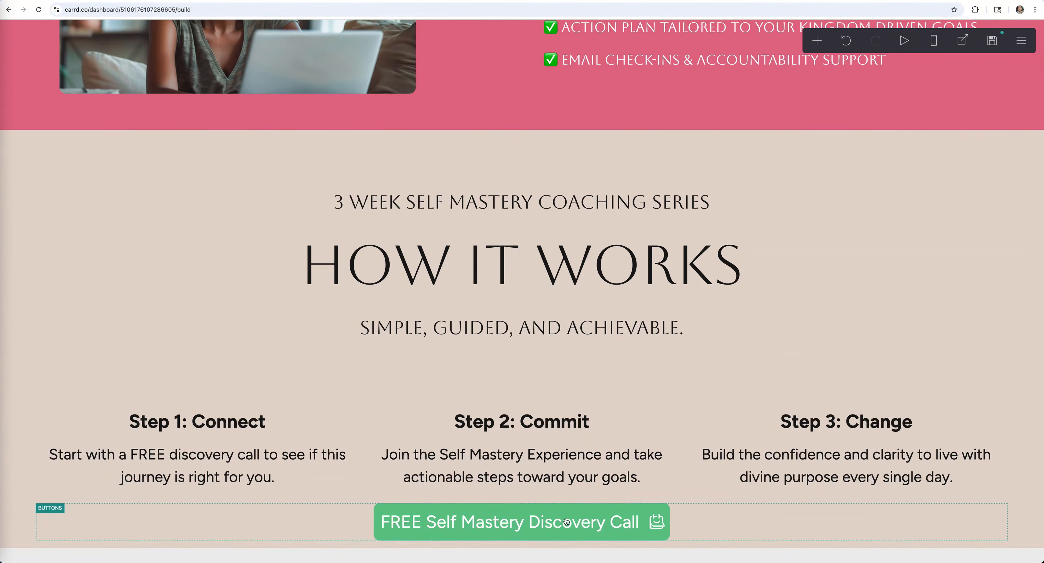
- Scroll to review the new discovery-call button, then bring up TidyCal's Booking Types page
{"action": "scroll", "coordinate": [466, 391], "scroll_direction": "up", "scroll_amount": 15}
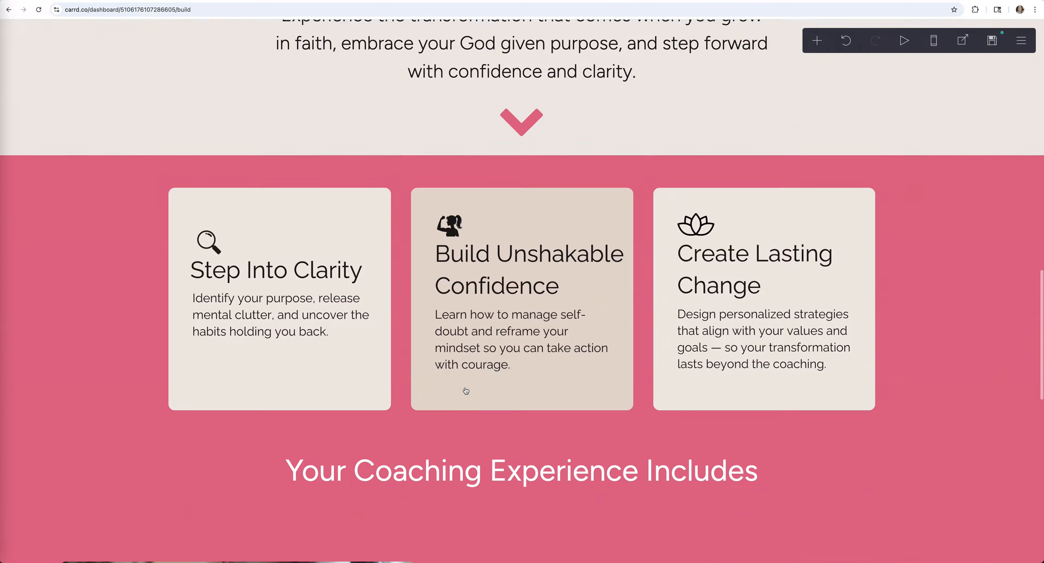
{"action": "scroll", "coordinate": [466, 391], "scroll_direction": "down", "scroll_amount": 15}
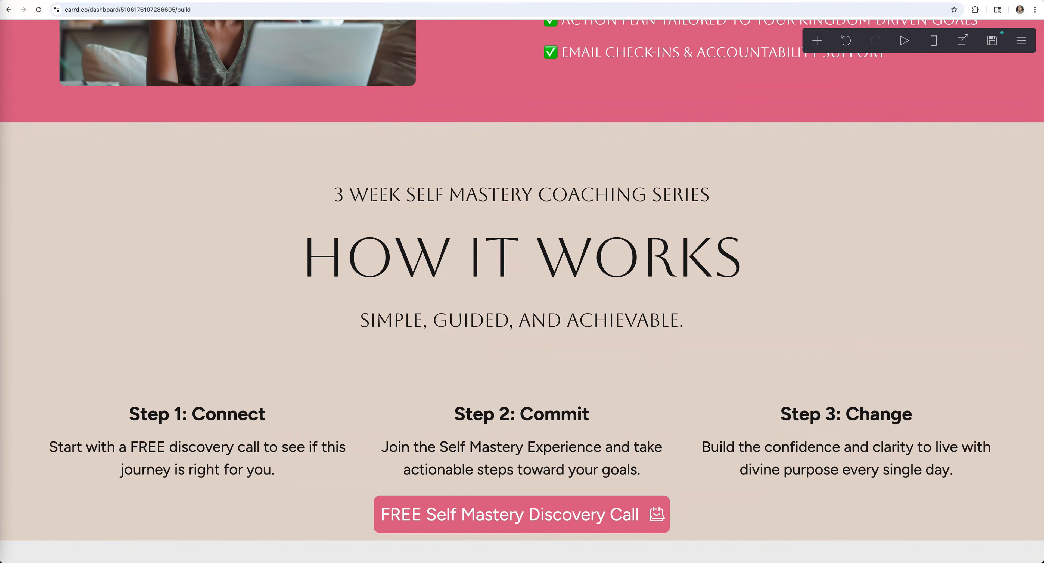
{"action": "left_click", "coordinate": [775, 0]}
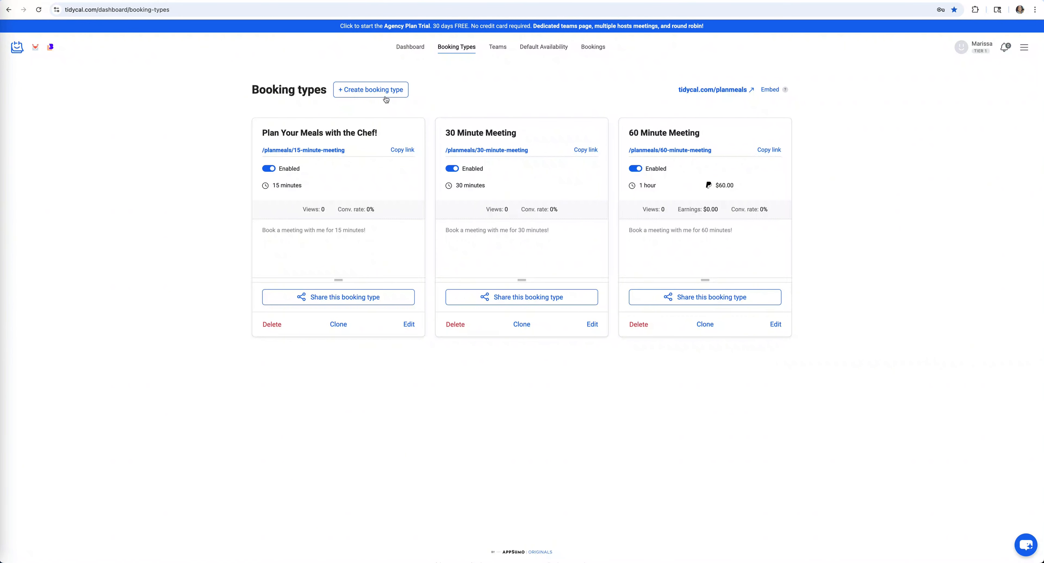
- Create a new booking type titled 'Self Mastery Coaching Discovery Call'
{"action": "left_click", "coordinate": [364, 90]}
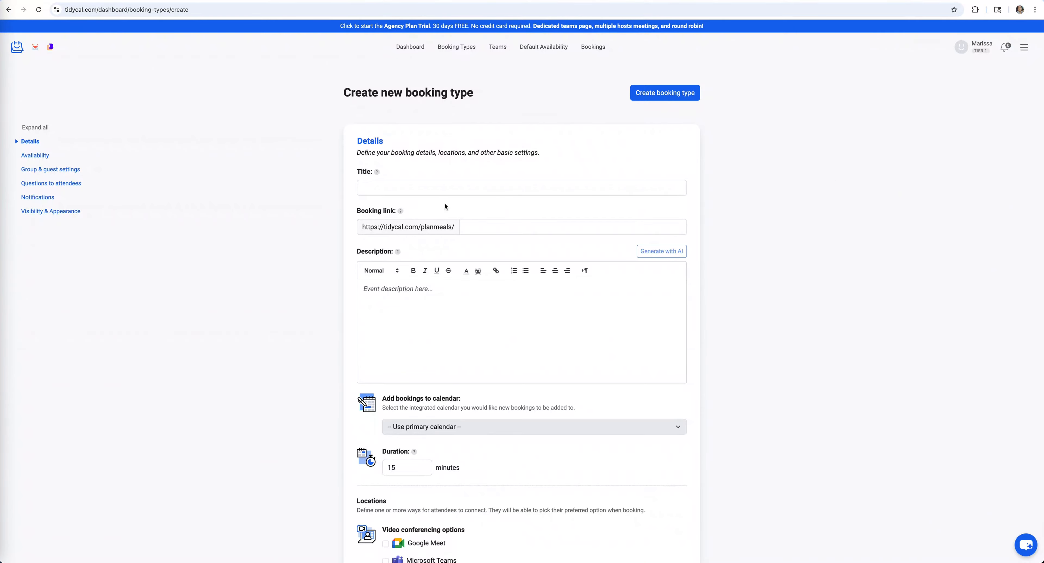
{"action": "left_click", "coordinate": [443, 188]}
{"action": "type", "text": "Sel"}
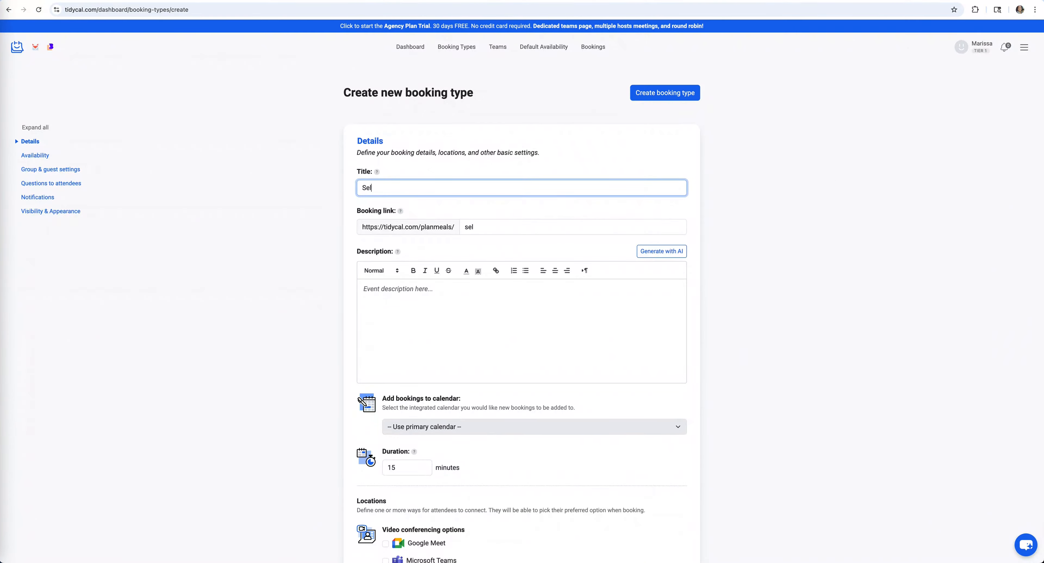
{"action": "type", "text": "f Mastery Coaching Discovery Call"}
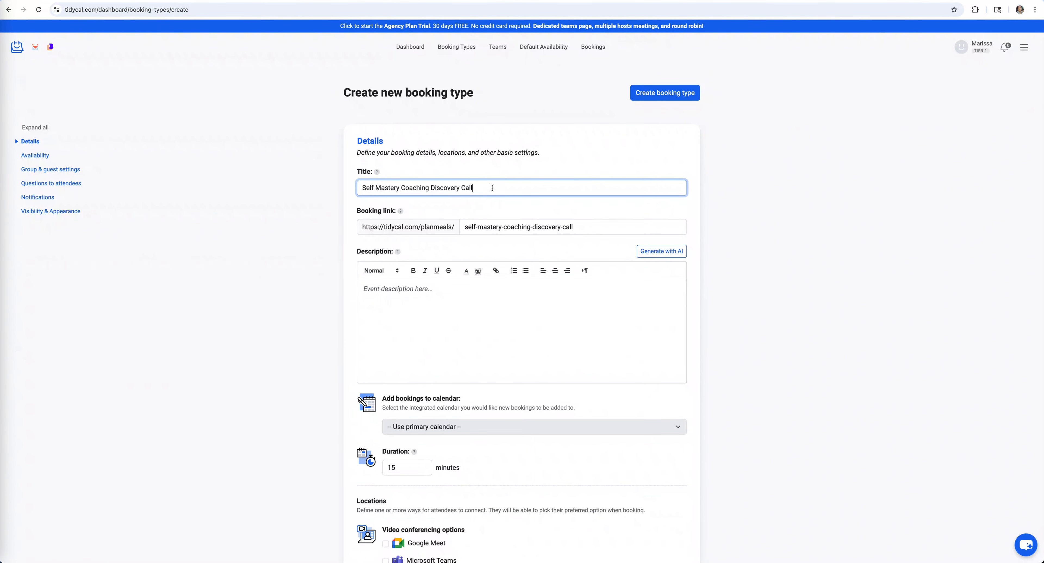
- Copy the title into the Description box and begin raising the duration
{"action": "left_click_drag", "start_coordinate": [492, 188], "coordinate": [335, 186]}
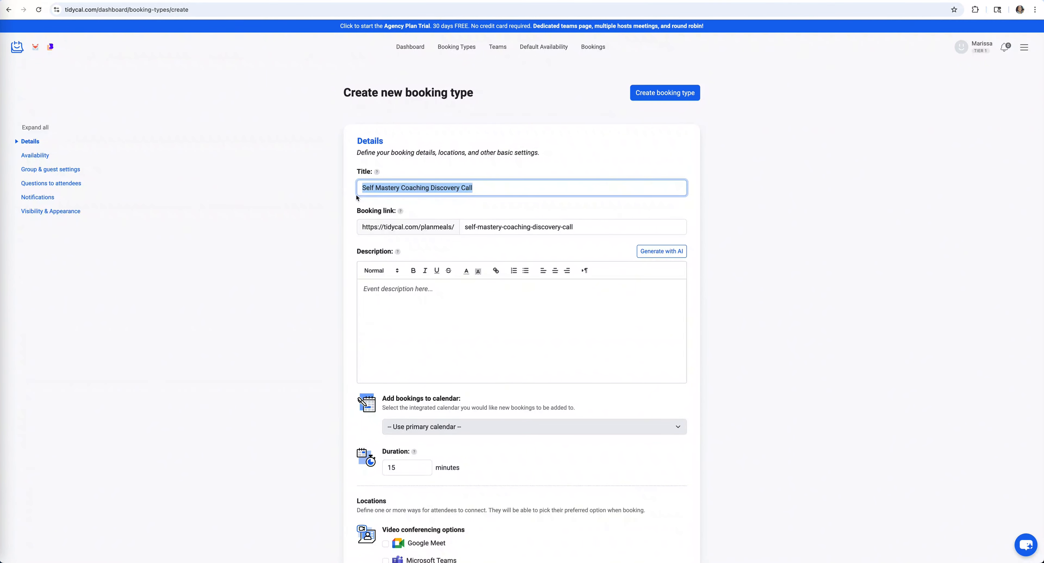
{"action": "key", "text": "ctrl+c"}
{"action": "left_click", "coordinate": [448, 307]}
{"action": "key", "text": "ctrl+v"}
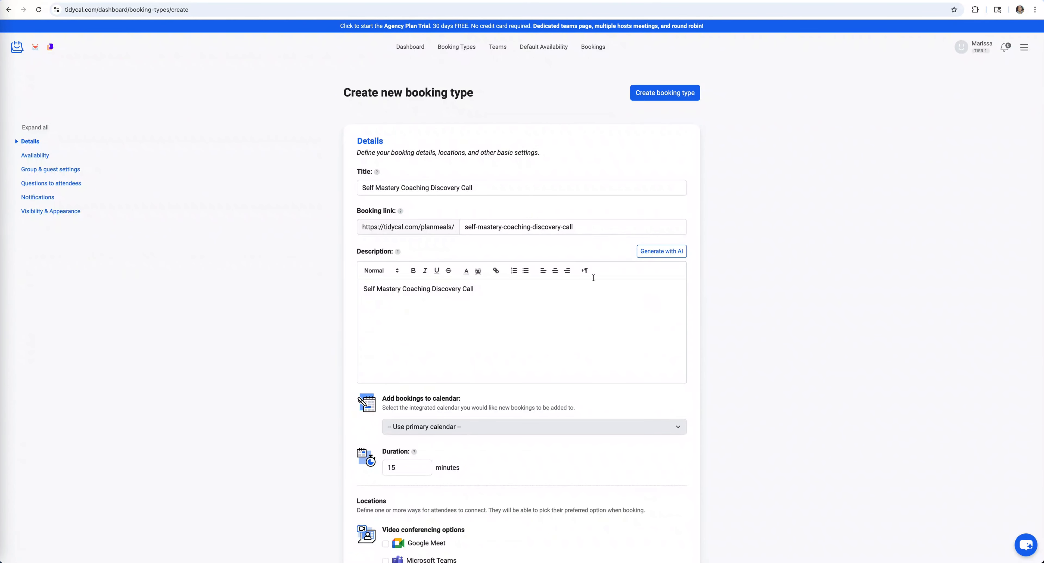
{"action": "scroll", "coordinate": [578, 269], "scroll_direction": "down", "scroll_amount": 3}
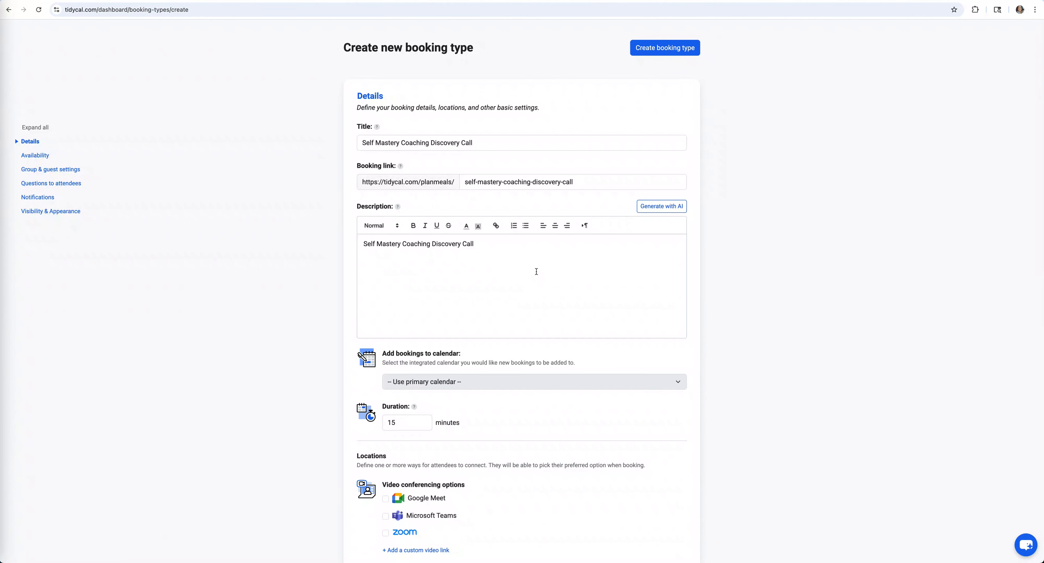
{"action": "left_click", "coordinate": [424, 366]}
- Set the booking duration to 30 minutes
{"action": "left_click", "coordinate": [424, 366]}
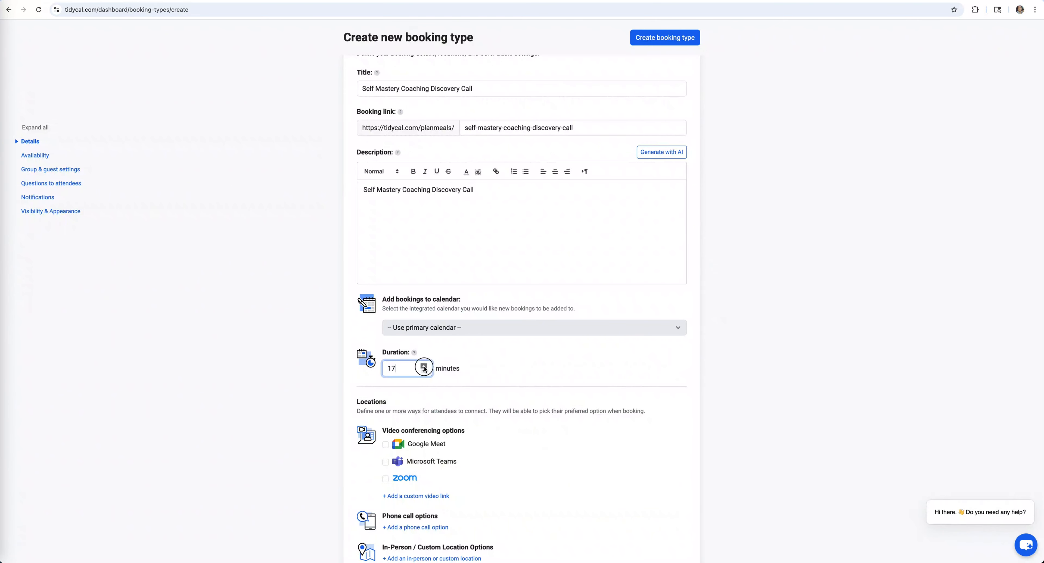
{"action": "left_click_drag", "start_coordinate": [405, 371], "coordinate": [386, 370]}
{"action": "type", "text": "30"}
{"action": "left_click", "coordinate": [494, 377]}
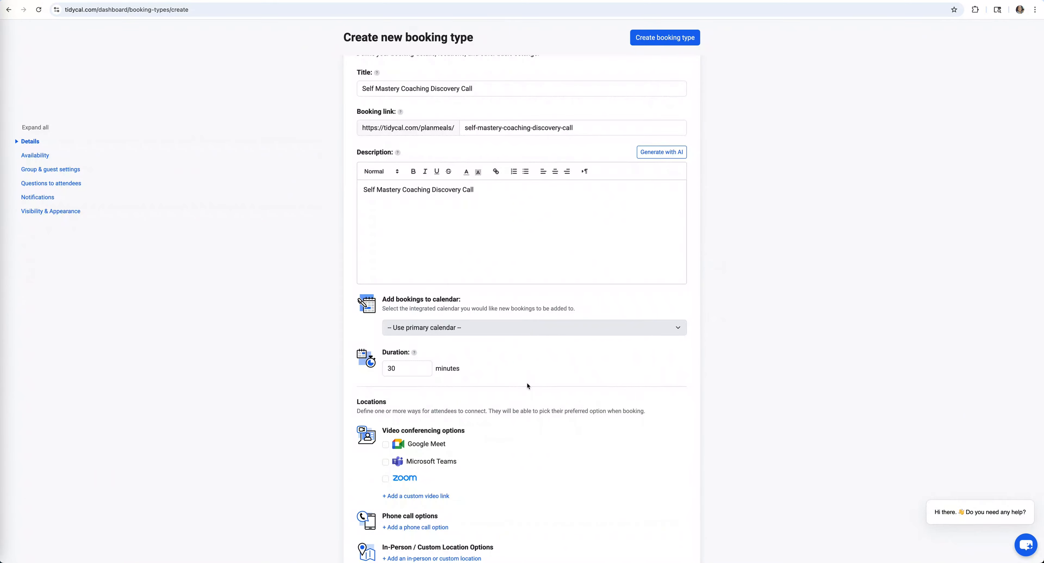
- Offer Zoom as the video conferencing location
{"action": "scroll", "coordinate": [528, 385], "scroll_direction": "down", "scroll_amount": 3}
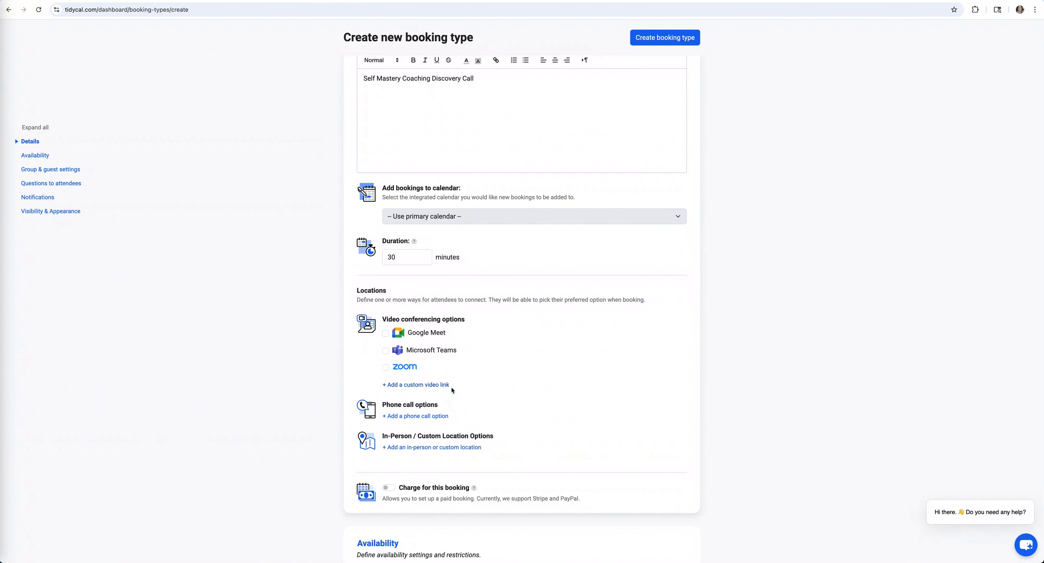
{"action": "left_click", "coordinate": [386, 368]}
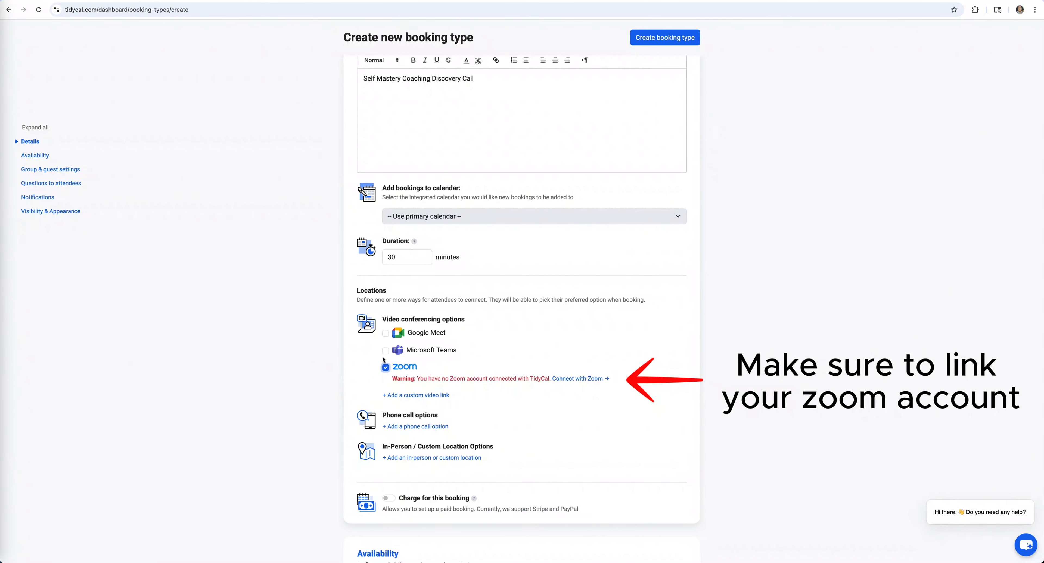
{"action": "scroll", "coordinate": [489, 430], "scroll_direction": "down", "scroll_amount": 2}
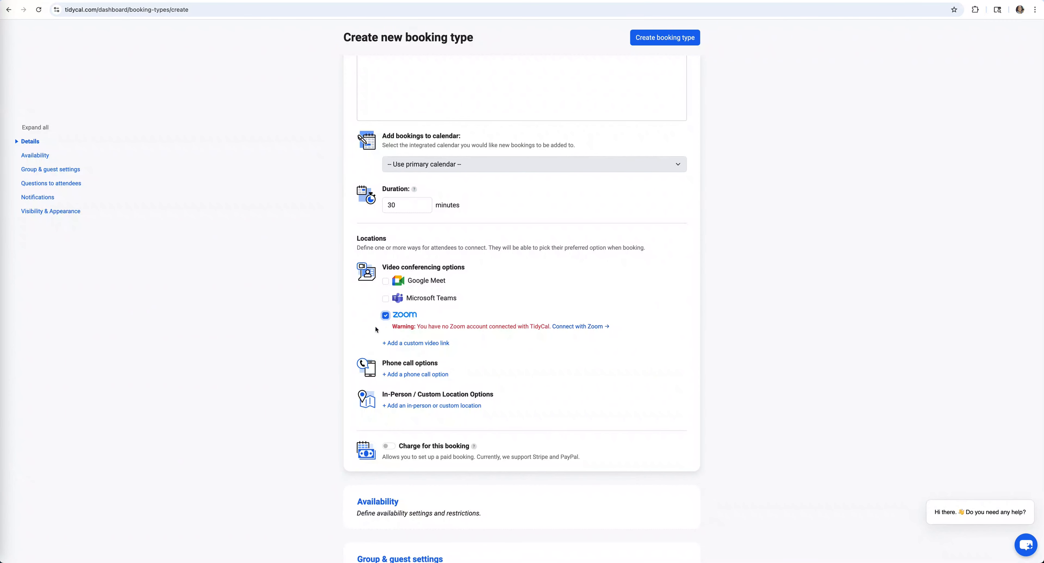
{"action": "scroll", "coordinate": [530, 422], "scroll_direction": "down", "scroll_amount": 3}
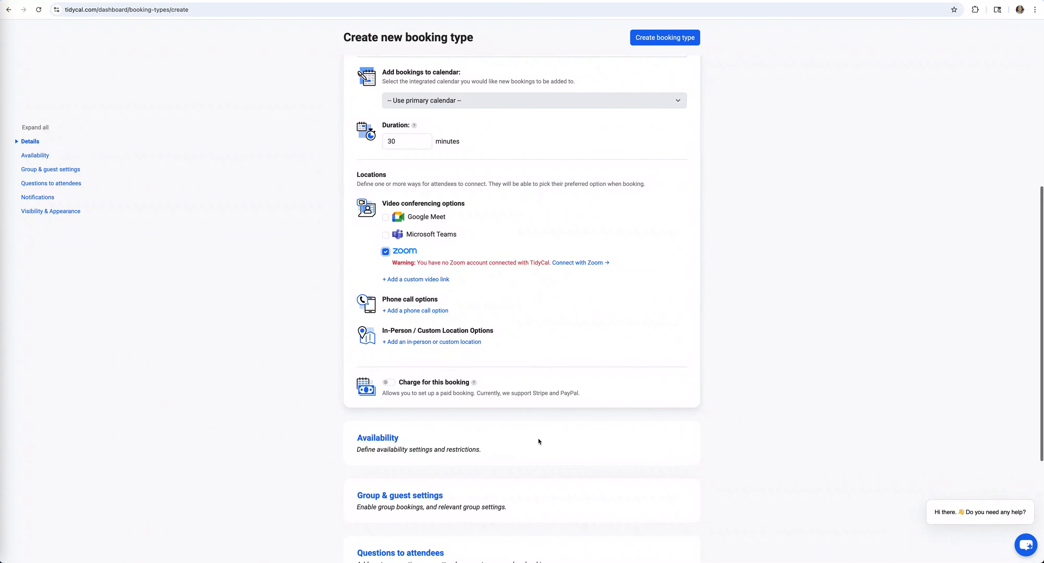
- Leave the booking free after toggling charging on and off, and open Questions to attendees
{"action": "left_click", "coordinate": [387, 383]}
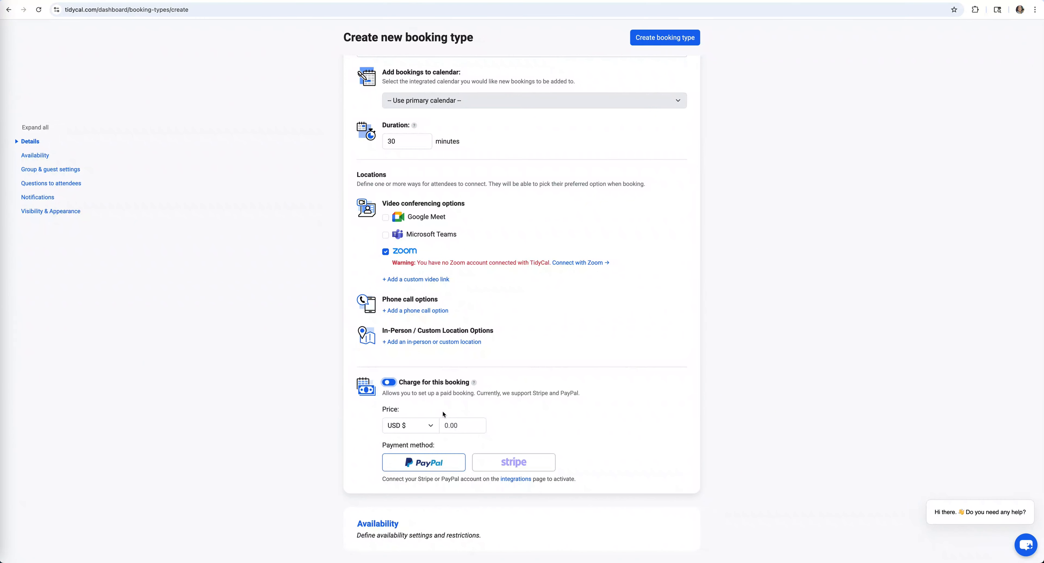
{"action": "left_click", "coordinate": [388, 385]}
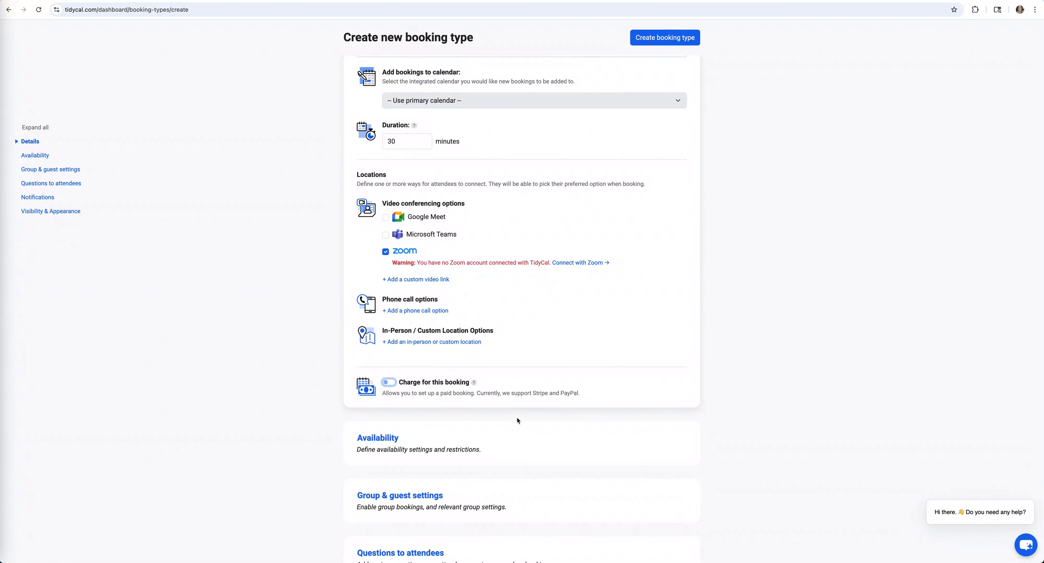
{"action": "scroll", "coordinate": [503, 416], "scroll_direction": "down", "scroll_amount": 5}
{"action": "left_click", "coordinate": [399, 364]}
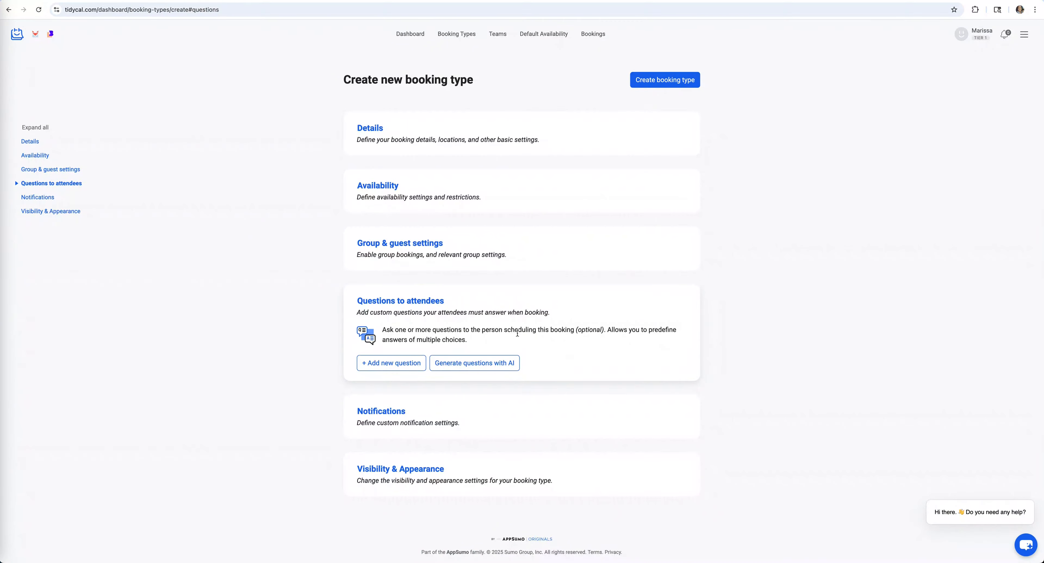
- Enable a custom confirmation email under Notifications
{"action": "left_click", "coordinate": [467, 413]}
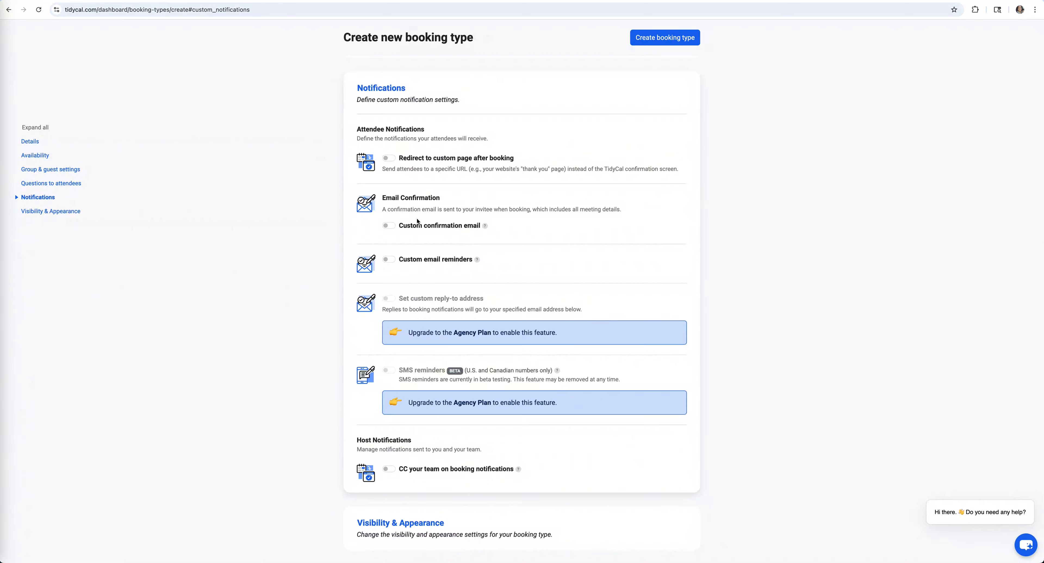
{"action": "left_click", "coordinate": [389, 226]}
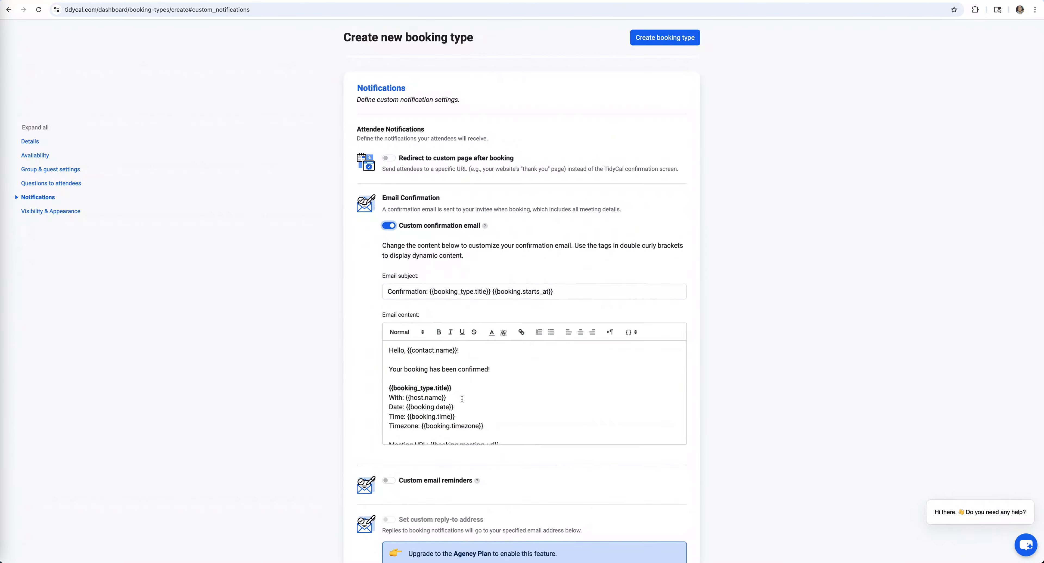
{"action": "scroll", "coordinate": [437, 381], "scroll_direction": "down", "scroll_amount": 3}
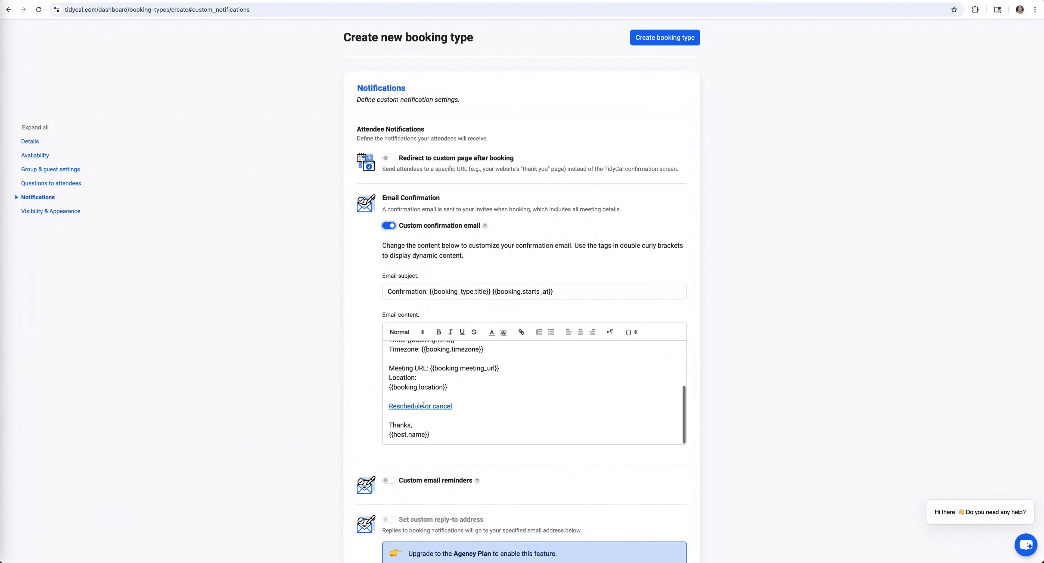
{"action": "scroll", "coordinate": [367, 342], "scroll_direction": "down", "scroll_amount": 7}
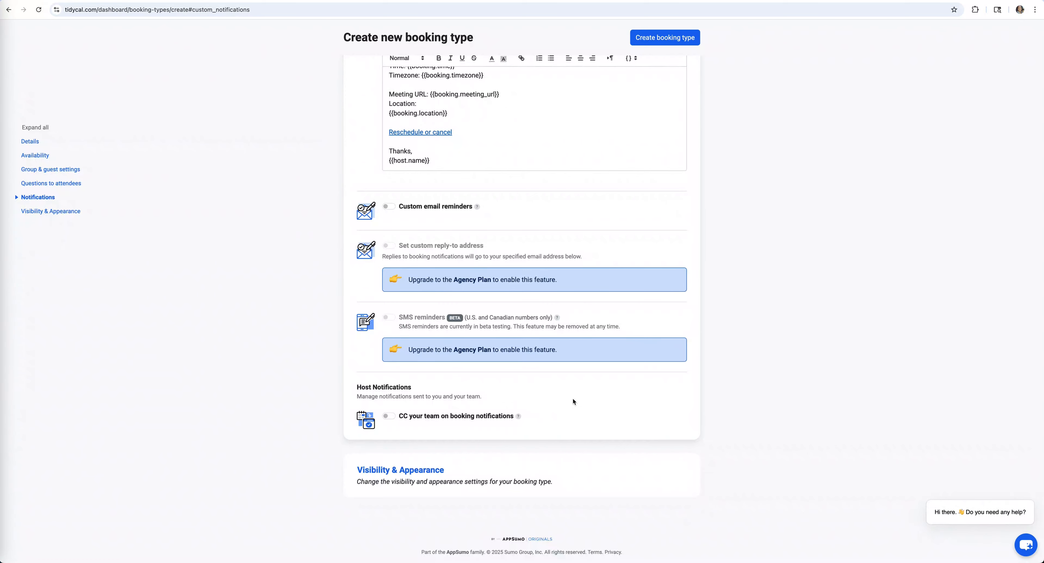
{"action": "scroll", "coordinate": [573, 402], "scroll_direction": "up", "scroll_amount": 7}
- Save the booking type, copy its share link, and return to Carrd's discovery-call button settings
{"action": "left_click", "coordinate": [657, 39]}
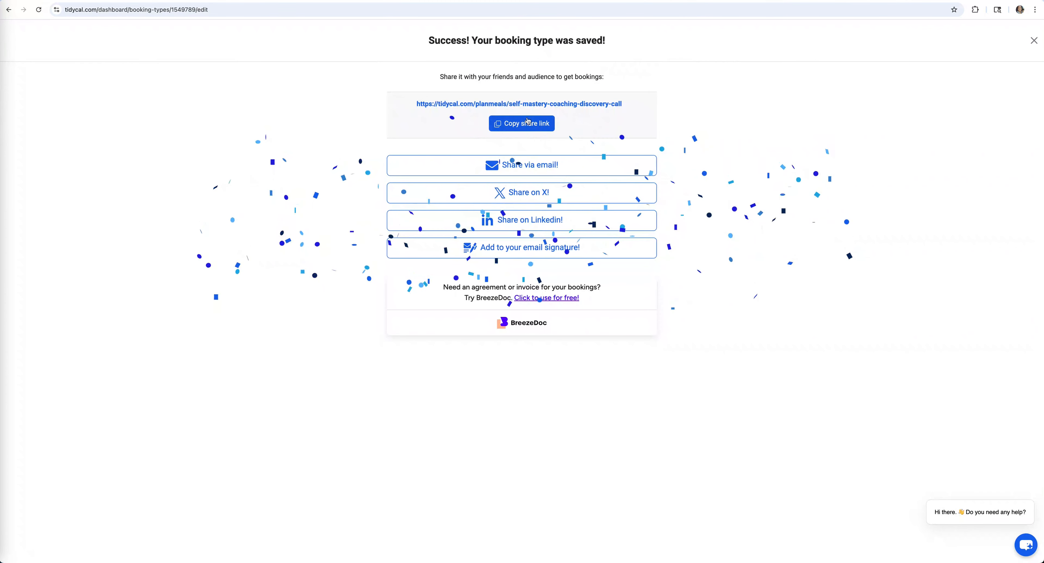
{"action": "left_click", "coordinate": [529, 125]}
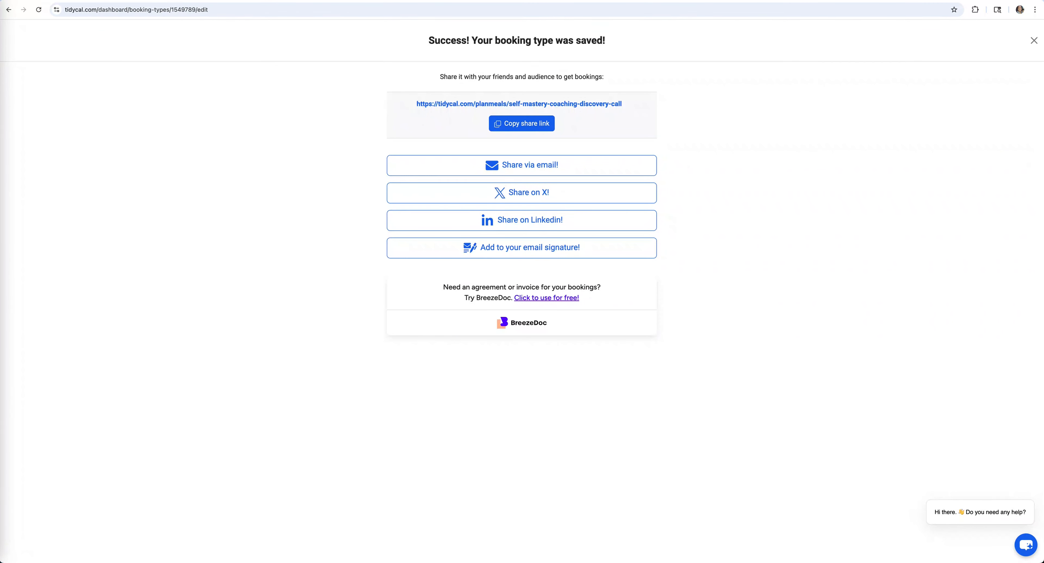
{"action": "key", "text": "ctrl+Tab"}
{"action": "left_click", "coordinate": [620, 517]}
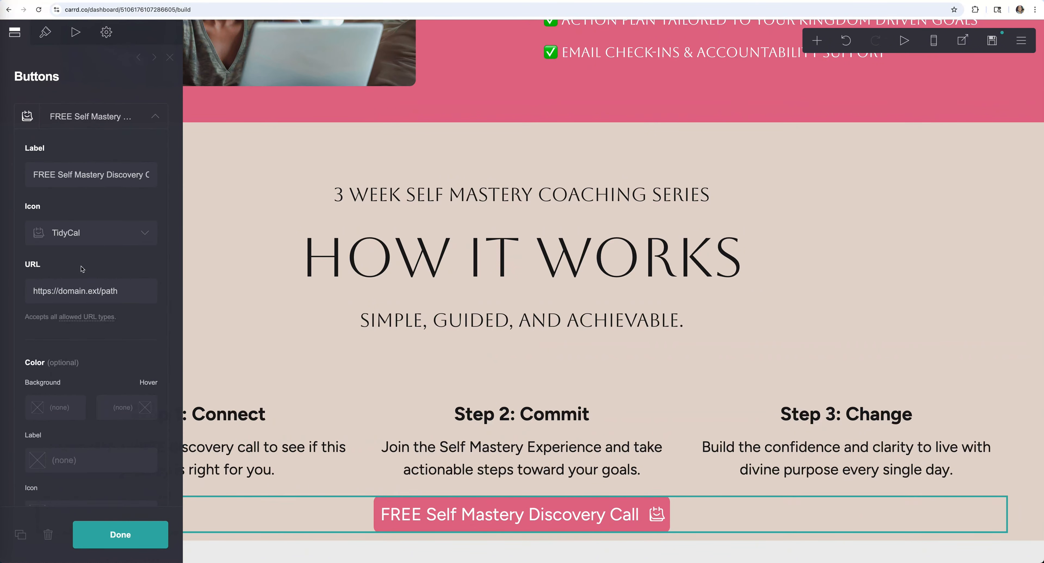
- Replace the button's placeholder URL with the copied TidyCal booking link
{"action": "left_click", "coordinate": [127, 291]}
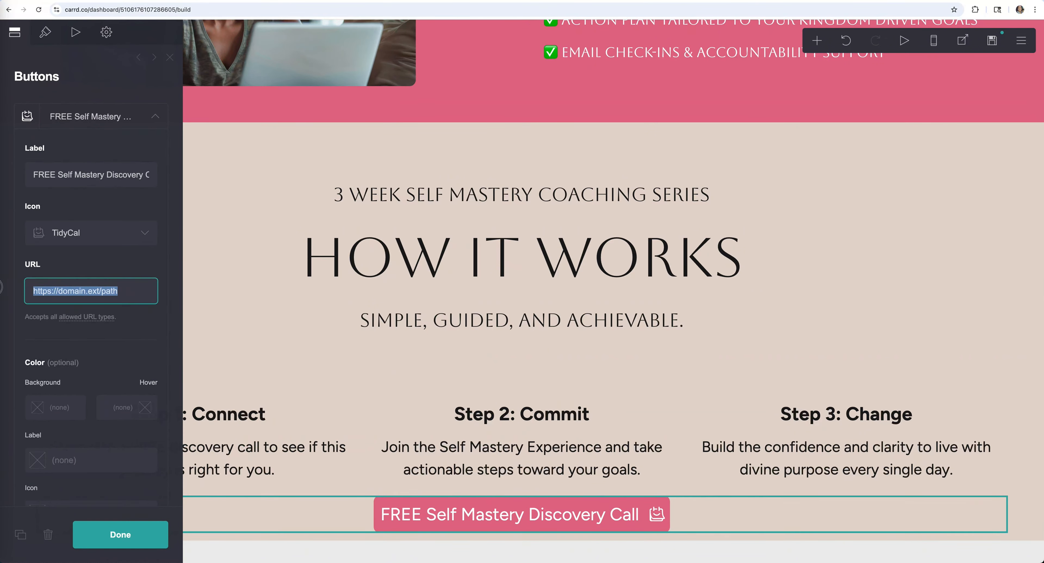
{"action": "key", "text": "BackSpace"}
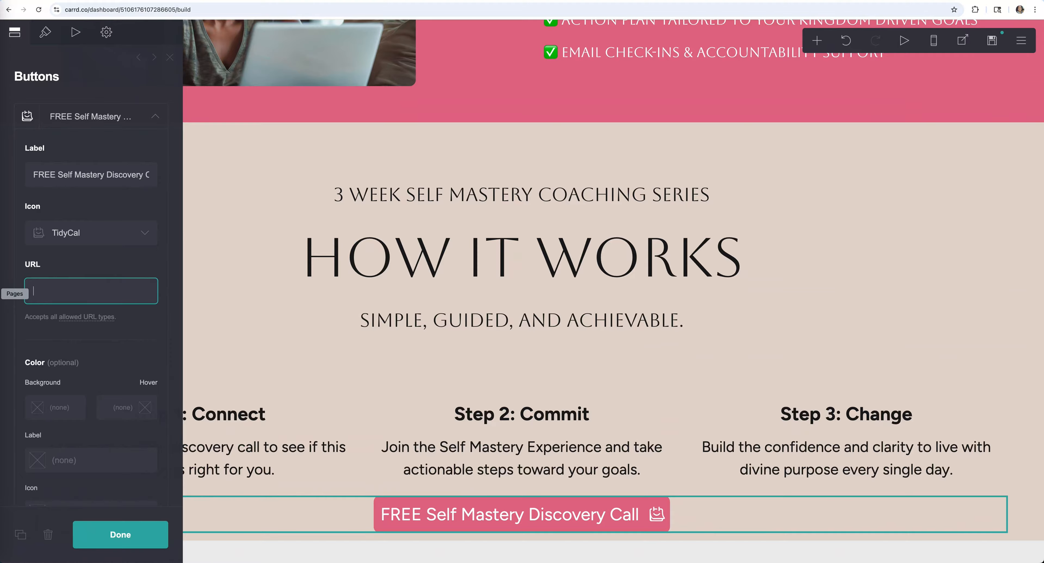
{"action": "key", "text": "ctrl+v"}
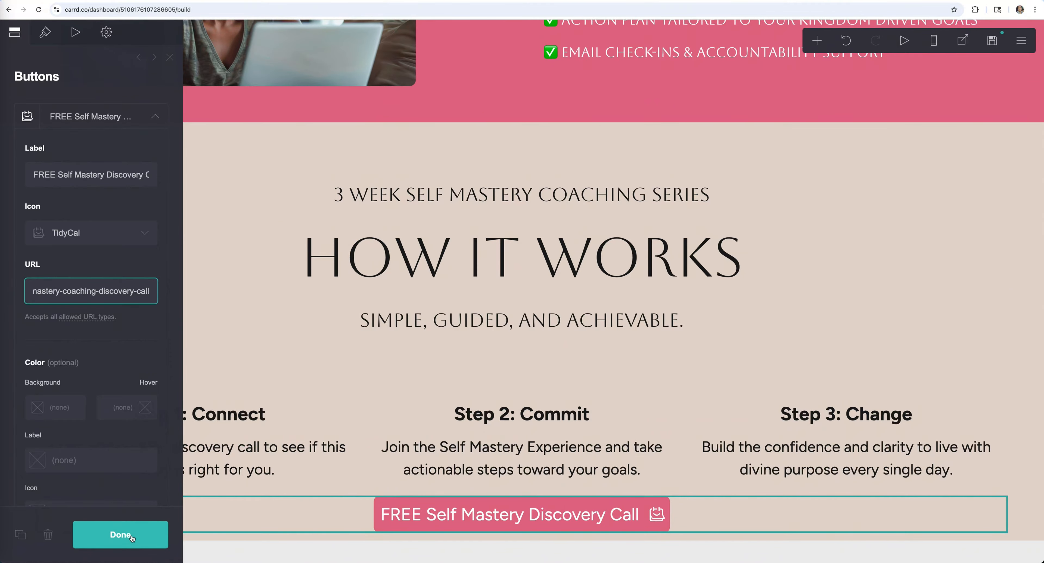
{"action": "left_click", "coordinate": [121, 534]}
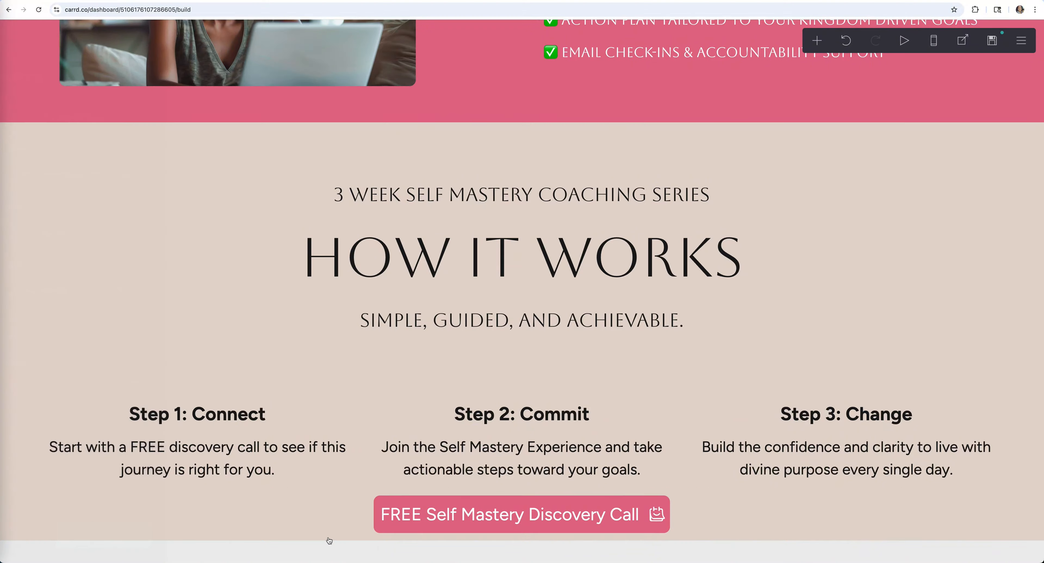
- Publish the site changes and test the discovery-call button on the live site
{"action": "left_click", "coordinate": [990, 39]}
{"action": "left_click", "coordinate": [113, 532]}
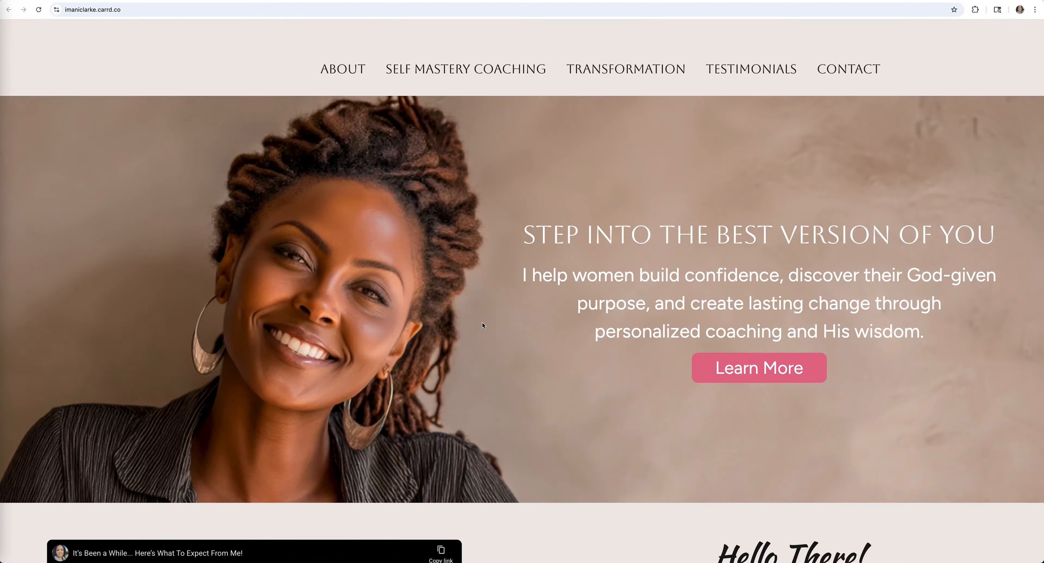
{"action": "scroll", "coordinate": [482, 322], "scroll_direction": "down", "scroll_amount": 20}
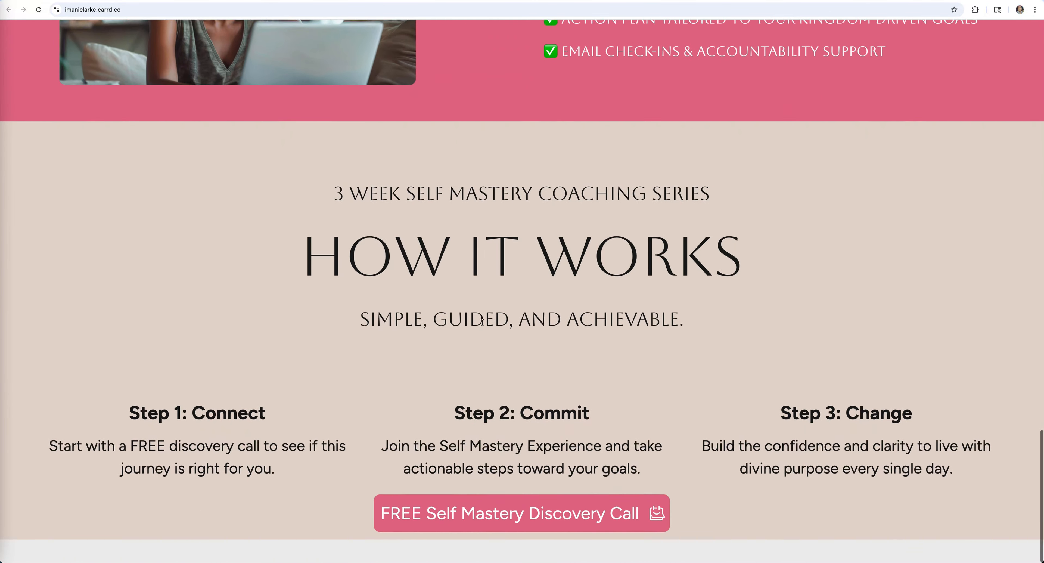
{"action": "left_click", "coordinate": [575, 519]}
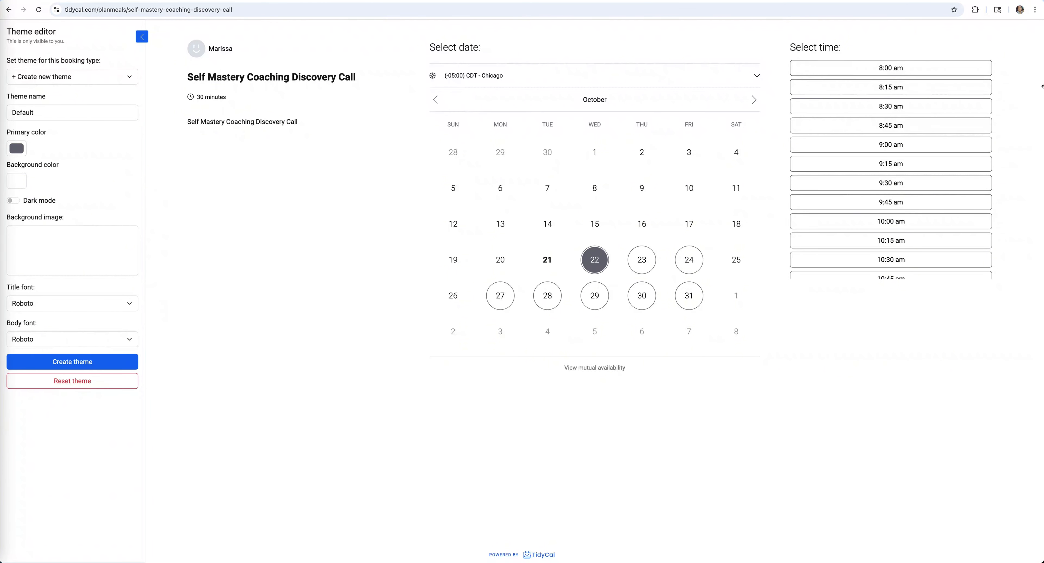
{"action": "left_click", "coordinate": [196, 1]}
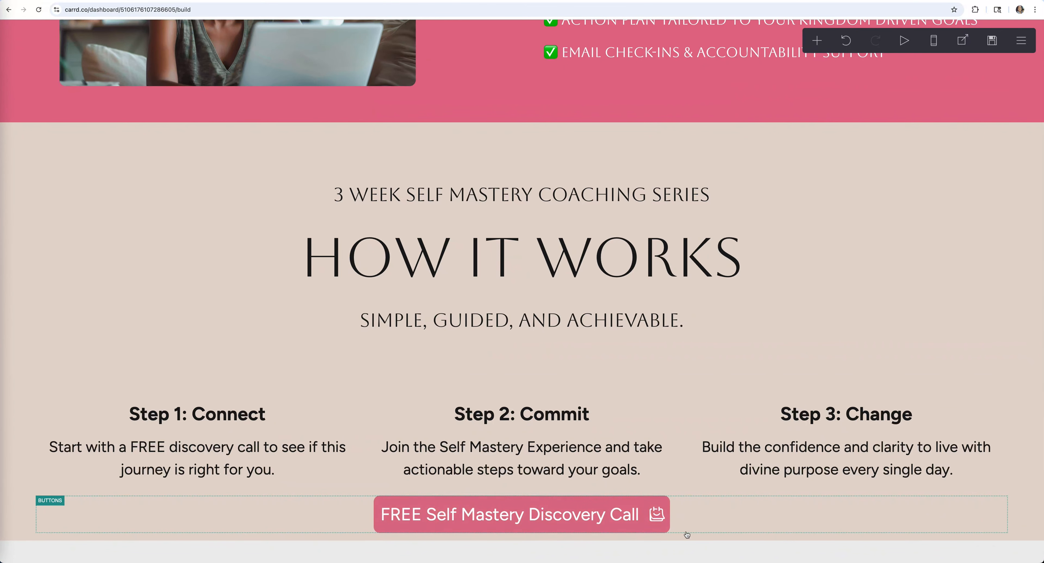
- Add a Control element after How It Works and set its type to Scroll Point
{"action": "scroll", "coordinate": [851, 528], "scroll_direction": "down", "scroll_amount": 1}
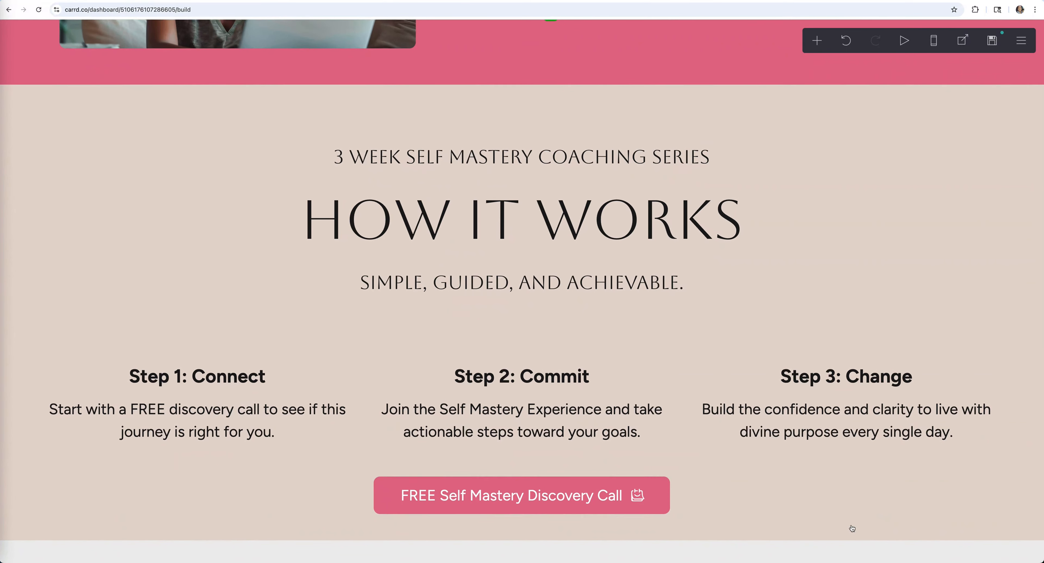
{"action": "left_click", "coordinate": [858, 539]}
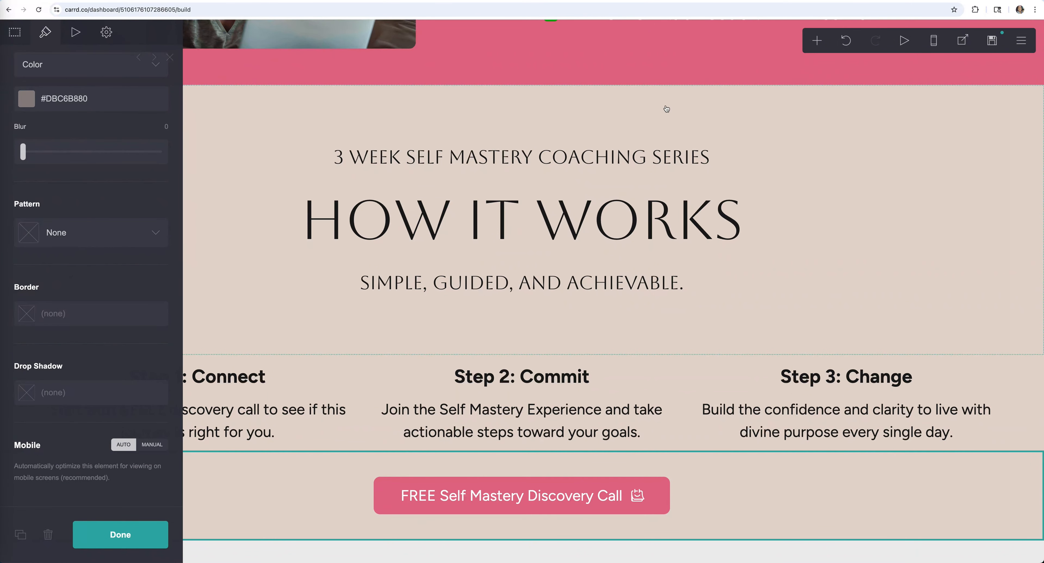
{"action": "scroll", "coordinate": [666, 105], "scroll_direction": "up", "scroll_amount": 10}
{"action": "scroll", "coordinate": [667, 108], "scroll_direction": "up", "scroll_amount": 7}
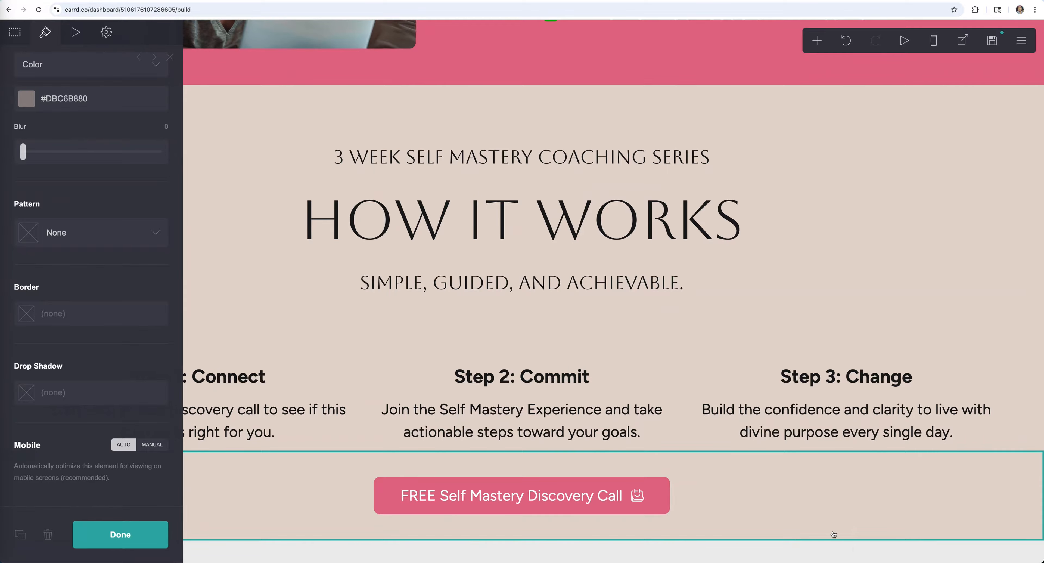
{"action": "left_click", "coordinate": [817, 41]}
{"action": "left_click", "coordinate": [780, 276]}
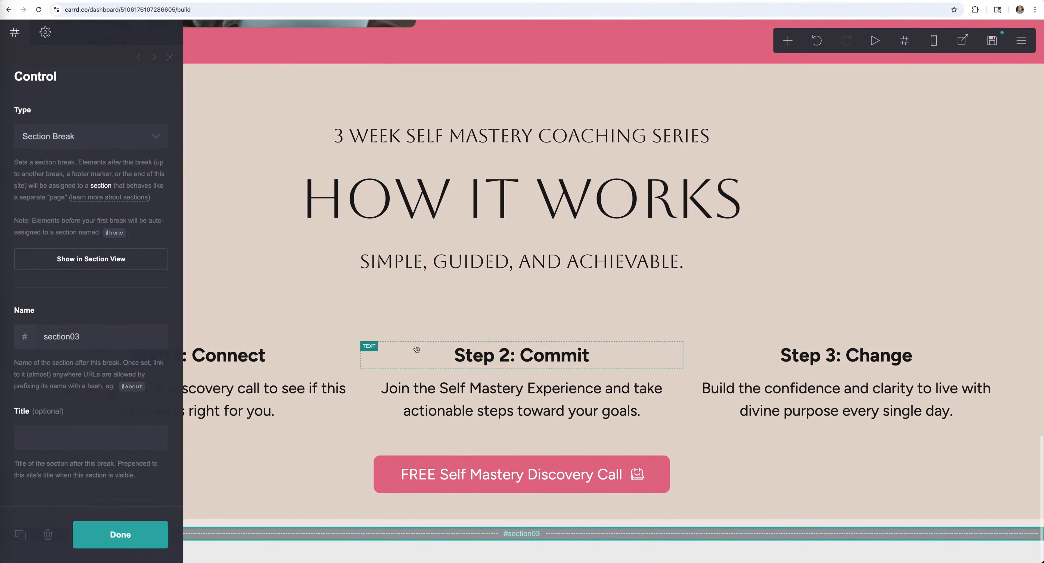
{"action": "left_click", "coordinate": [91, 136]}
{"action": "left_click", "coordinate": [95, 176]}
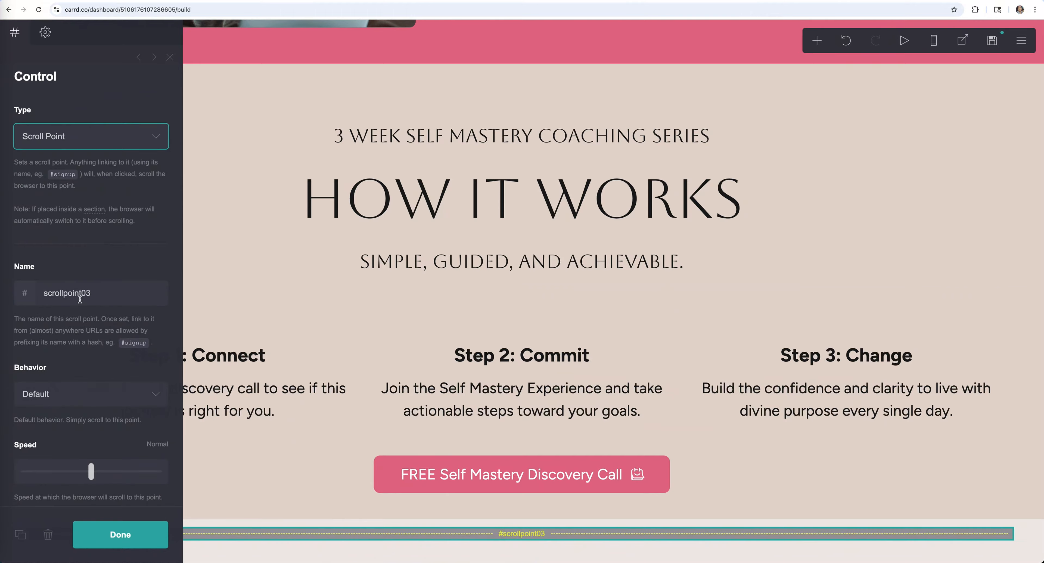
- Rename the scroll point from scrollpoint03 to 'transformation' and finish editing it
{"action": "left_click", "coordinate": [88, 294]}
{"action": "left_click_drag", "start_coordinate": [88, 294], "coordinate": [36, 296]}
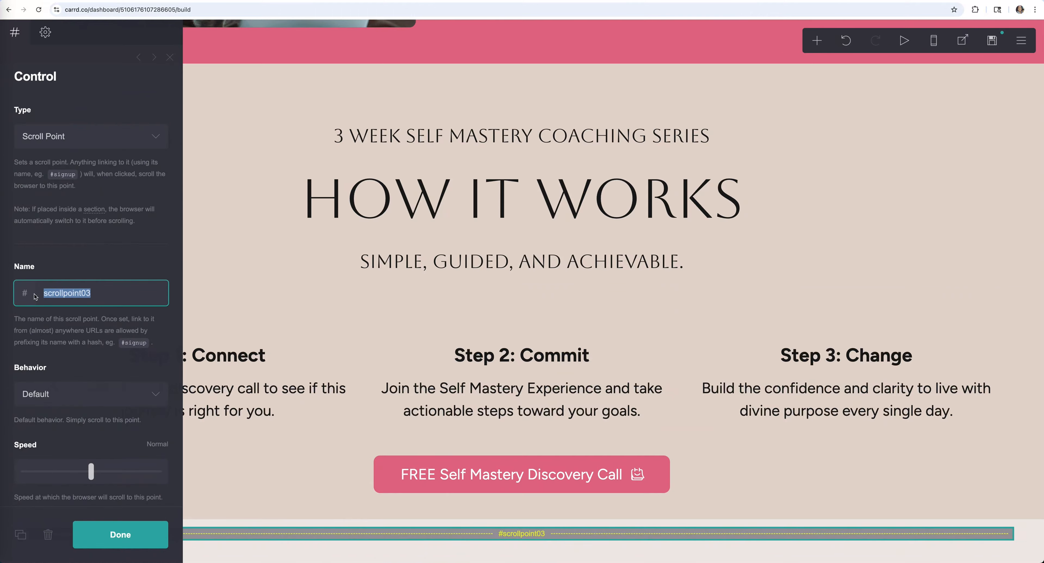
{"action": "type", "text": "transformation"}
{"action": "left_click", "coordinate": [99, 267]}
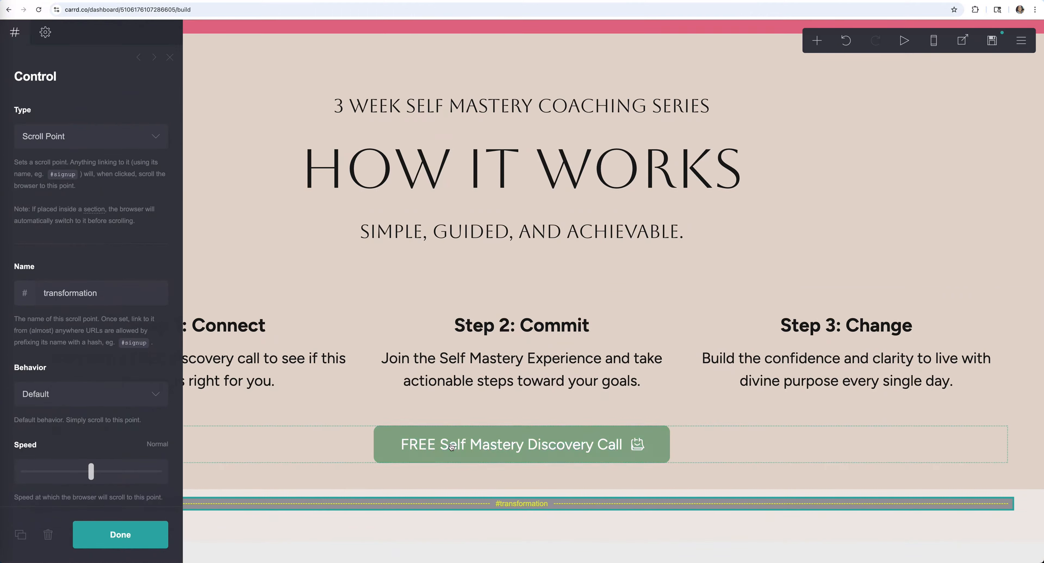
{"action": "scroll", "coordinate": [475, 148], "scroll_direction": "up", "scroll_amount": 1}
{"action": "scroll", "coordinate": [476, 148], "scroll_direction": "up", "scroll_amount": 15}
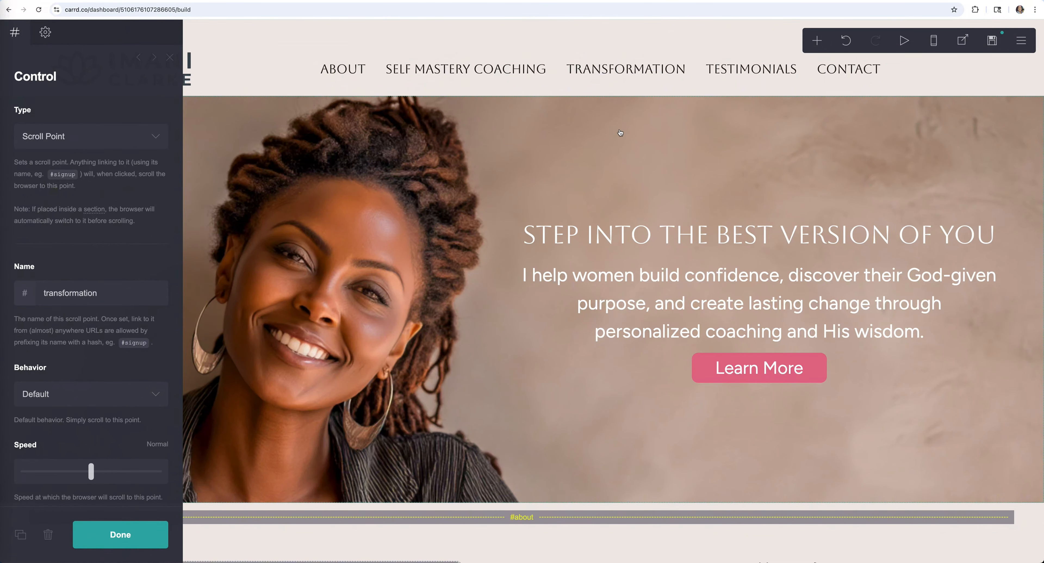
{"action": "scroll", "coordinate": [620, 133], "scroll_direction": "down", "scroll_amount": 15}
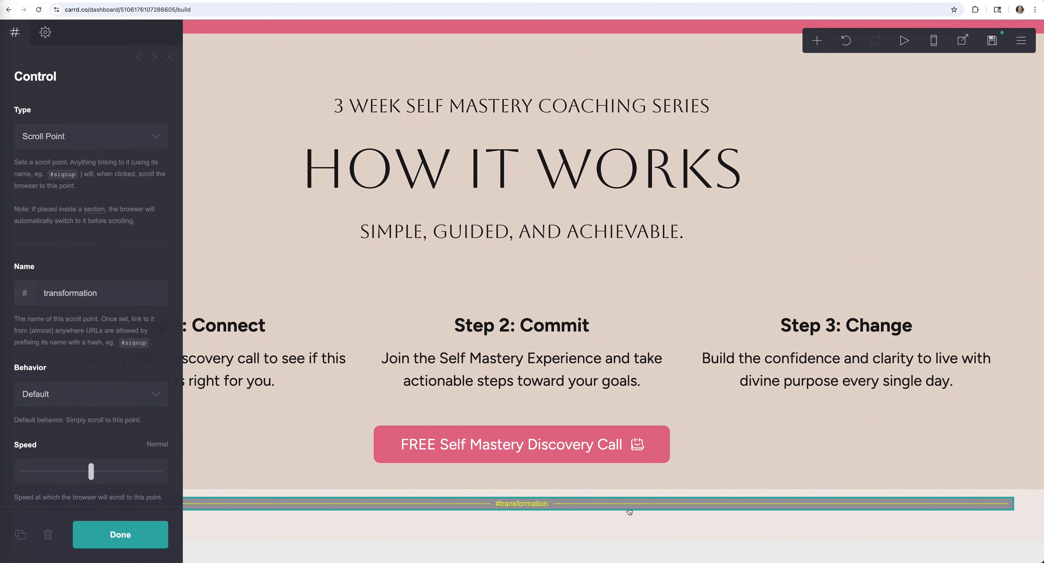
{"action": "left_click", "coordinate": [120, 534]}
{"action": "left_click", "coordinate": [817, 40]}
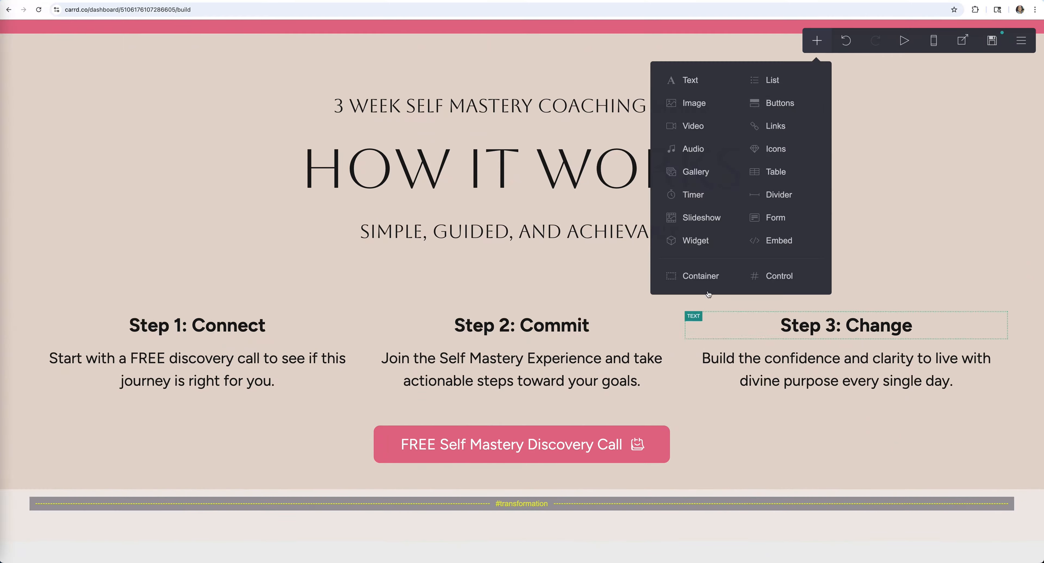
- Add an empty container below the scroll point with two text elements in it
{"action": "left_click", "coordinate": [714, 276]}
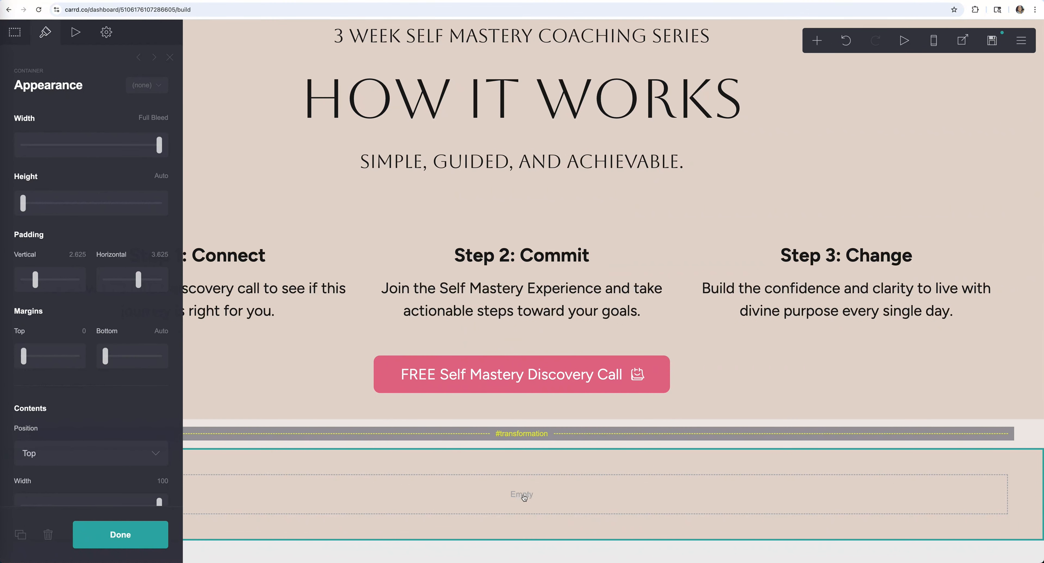
{"action": "left_click", "coordinate": [524, 495]}
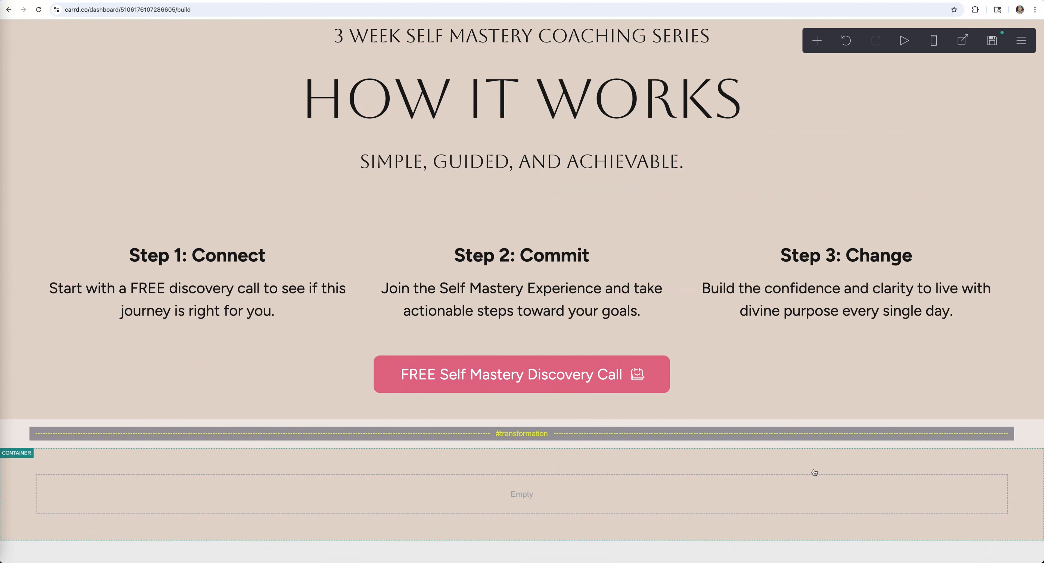
{"action": "left_click", "coordinate": [822, 485]}
{"action": "left_click", "coordinate": [818, 40]}
{"action": "left_click", "coordinate": [714, 75]}
{"action": "left_click", "coordinate": [21, 535]}
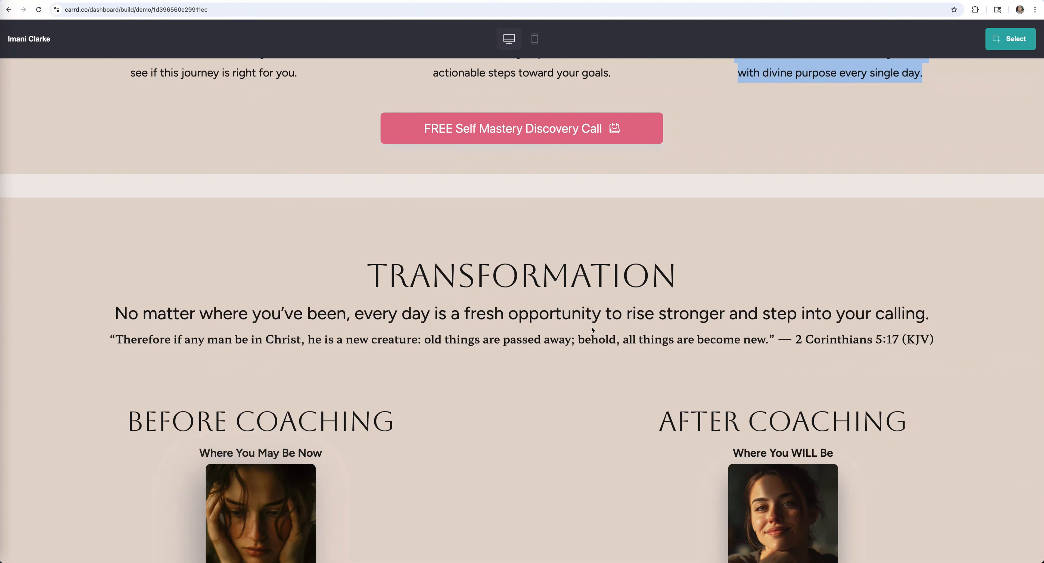
- Paste the TRANSFORMATION heading from the demo and give it the Aboreto font
{"action": "left_click_drag", "start_coordinate": [685, 276], "coordinate": [383, 276]}
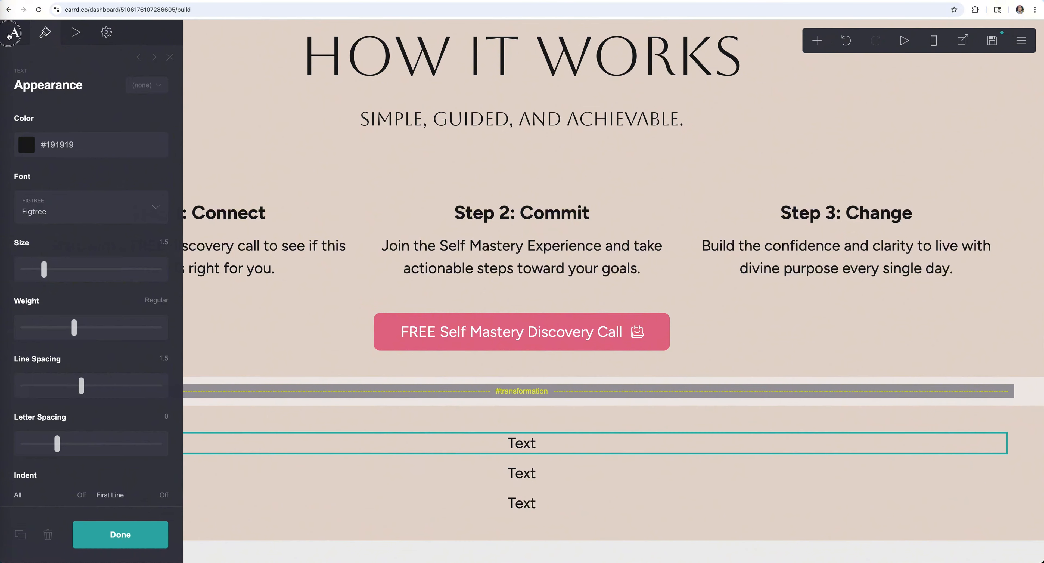
{"action": "key", "text": "ctrl+v"}
{"action": "left_click", "coordinate": [91, 207]}
{"action": "left_click", "coordinate": [82, 302]}
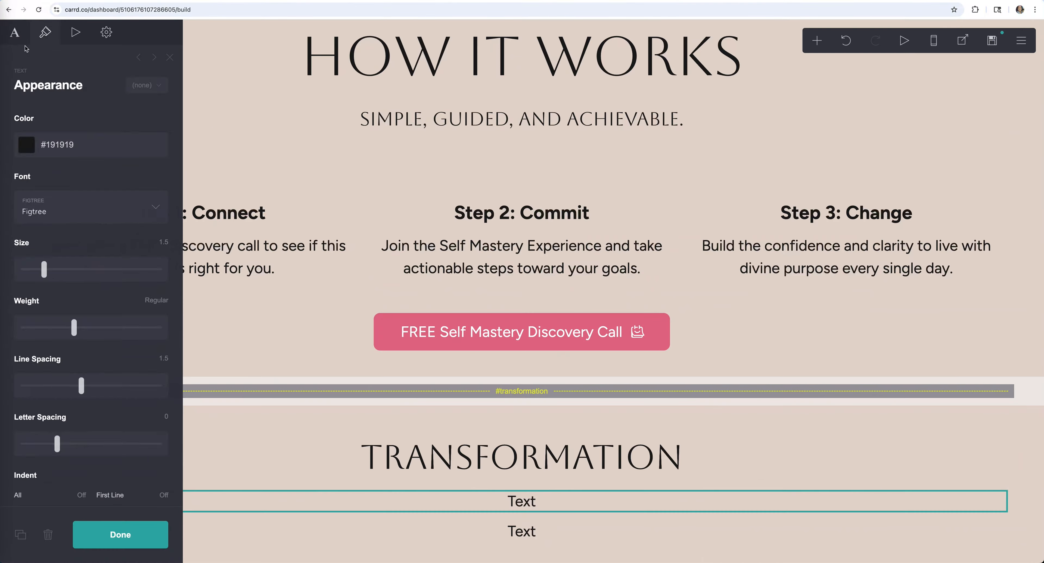
- Paste the supporting sentence and the Bible quote, setting the quote in Hahmlet
{"action": "key", "text": "ctrl+v"}
{"action": "left_click", "coordinate": [522, 531]}
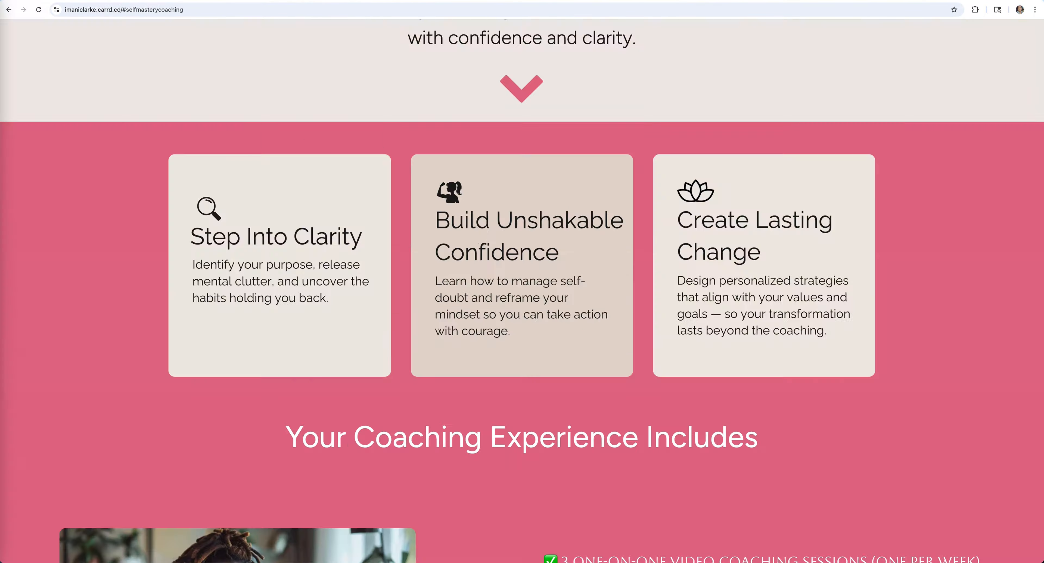
{"action": "key", "text": "ctrl+v"}
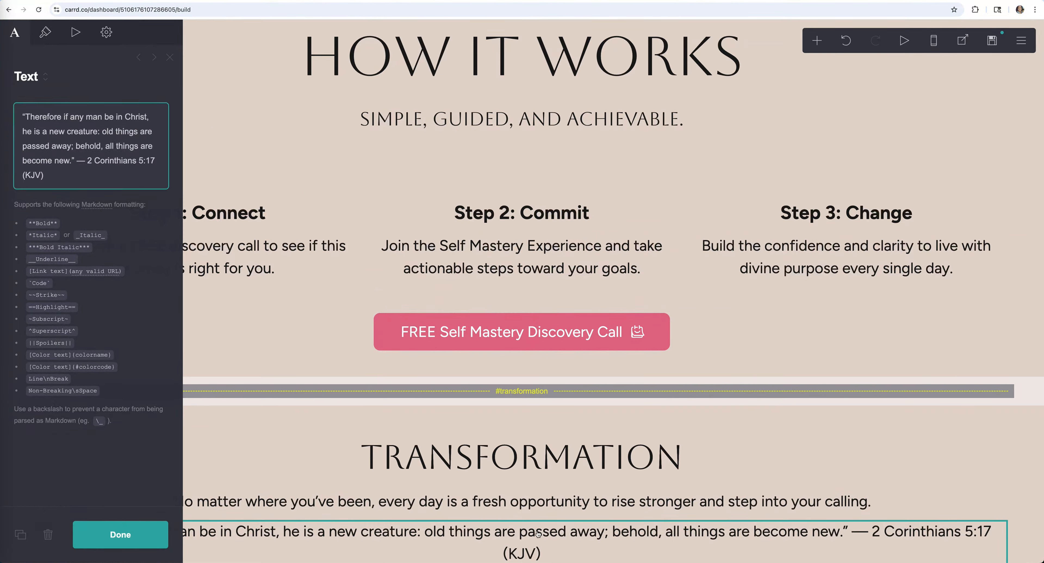
{"action": "left_click", "coordinate": [44, 33]}
{"action": "left_click", "coordinate": [91, 207]}
{"action": "left_click", "coordinate": [89, 297]}
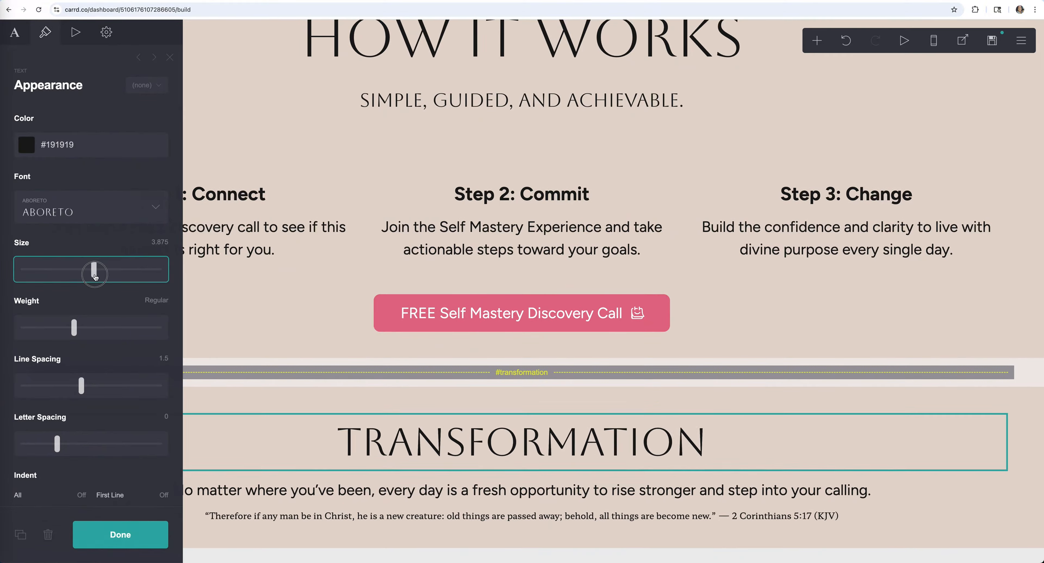
- Increase the text size of the Transformation heading and the quote
{"action": "left_click", "coordinate": [365, 491]}
{"action": "left_click_drag", "start_coordinate": [95, 277], "coordinate": [35, 271]}
{"action": "left_click", "coordinate": [365, 520]}
{"action": "scroll", "coordinate": [93, 354], "scroll_direction": "down", "scroll_amount": 2}
{"action": "left_click", "coordinate": [120, 535]}
{"action": "scroll", "coordinate": [543, 484], "scroll_direction": "down", "scroll_amount": 1}
{"action": "left_click", "coordinate": [543, 484]}
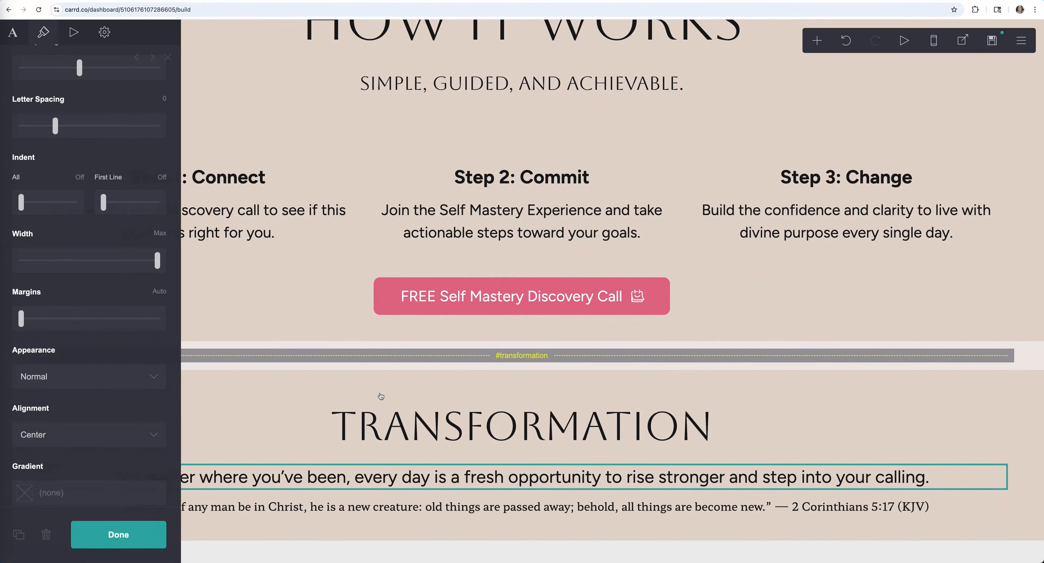
{"action": "scroll", "coordinate": [92, 249], "scroll_direction": "up", "scroll_amount": 5}
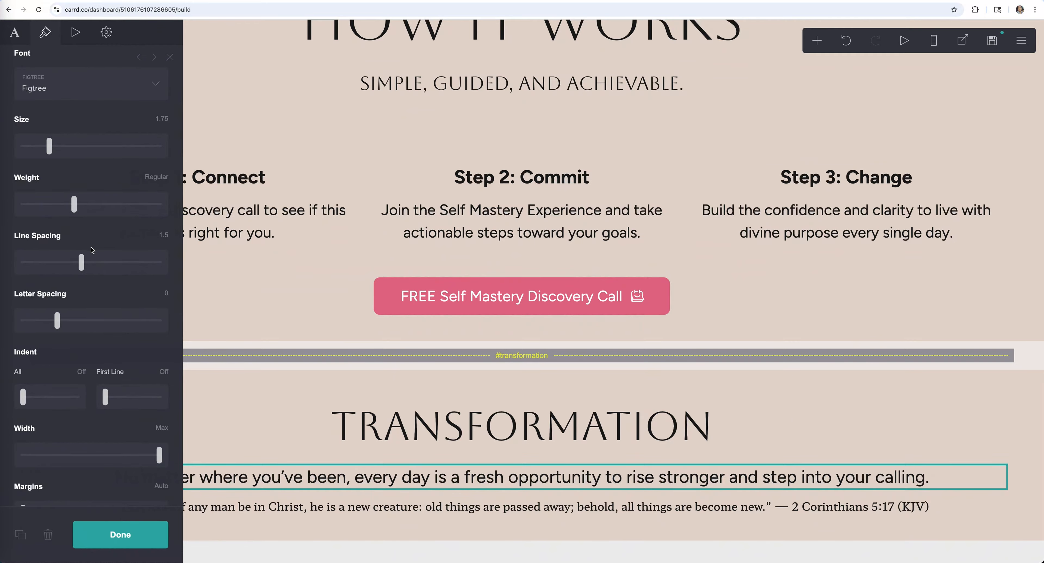
{"action": "scroll", "coordinate": [147, 394], "scroll_direction": "down", "scroll_amount": 4}
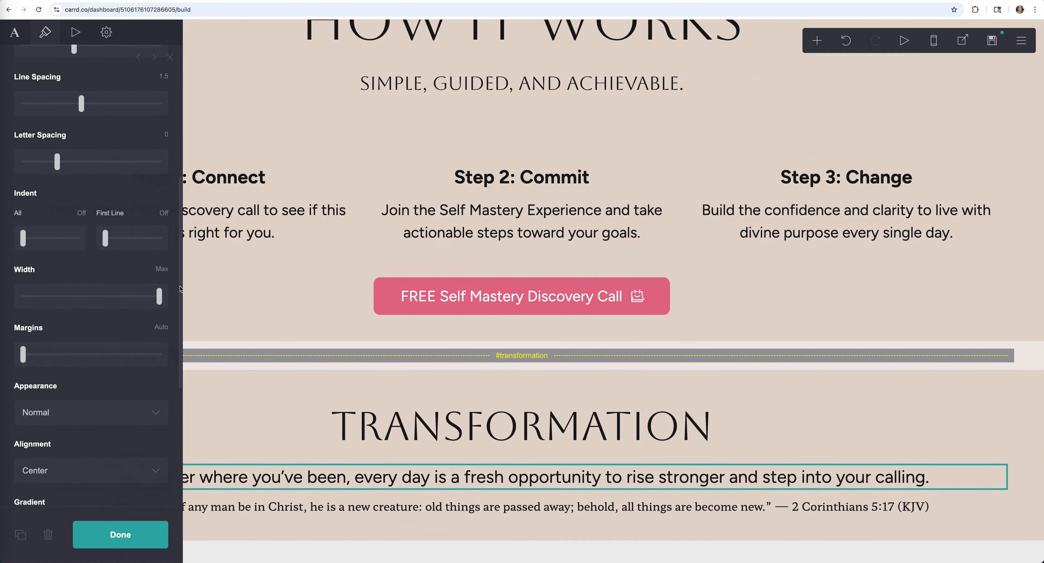
- Set the supporting sentence to size 2 with width back at Max, so it fits one line
{"action": "left_click_drag", "start_coordinate": [159, 296], "coordinate": [100, 296]}
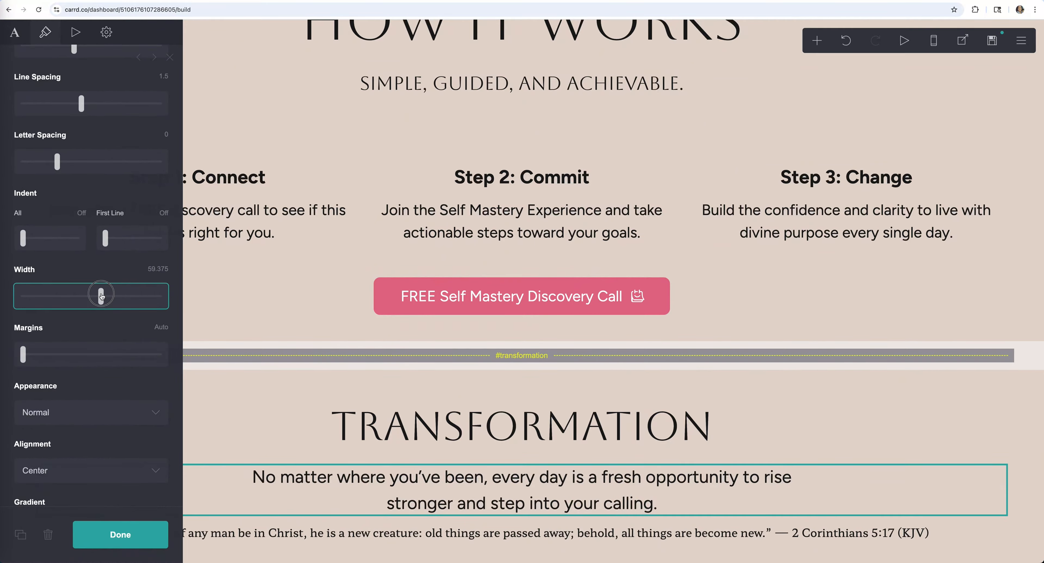
{"action": "scroll", "coordinate": [113, 219], "scroll_direction": "up", "scroll_amount": 1}
{"action": "scroll", "coordinate": [112, 219], "scroll_direction": "up", "scroll_amount": 5}
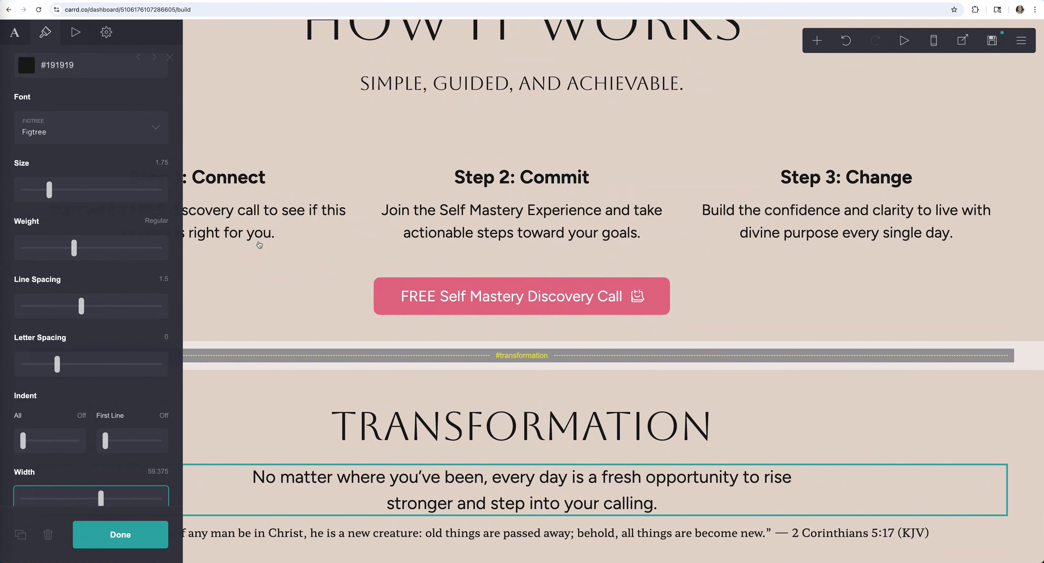
{"action": "left_click_drag", "start_coordinate": [53, 195], "coordinate": [55, 196]}
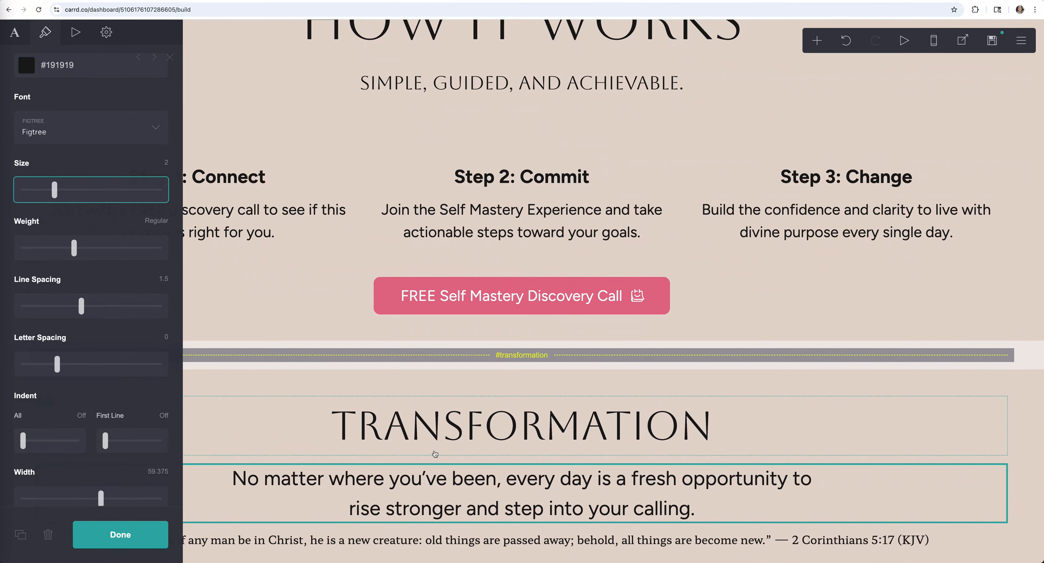
{"action": "scroll", "coordinate": [625, 458], "scroll_direction": "down", "scroll_amount": 1}
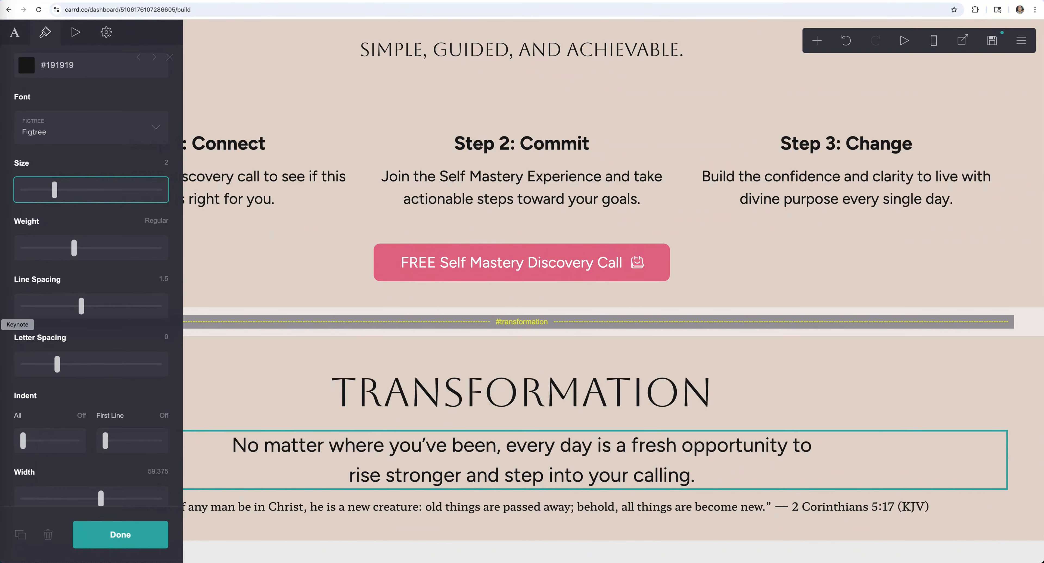
{"action": "scroll", "coordinate": [66, 283], "scroll_direction": "down", "scroll_amount": 5}
{"action": "scroll", "coordinate": [67, 282], "scroll_direction": "down", "scroll_amount": 3}
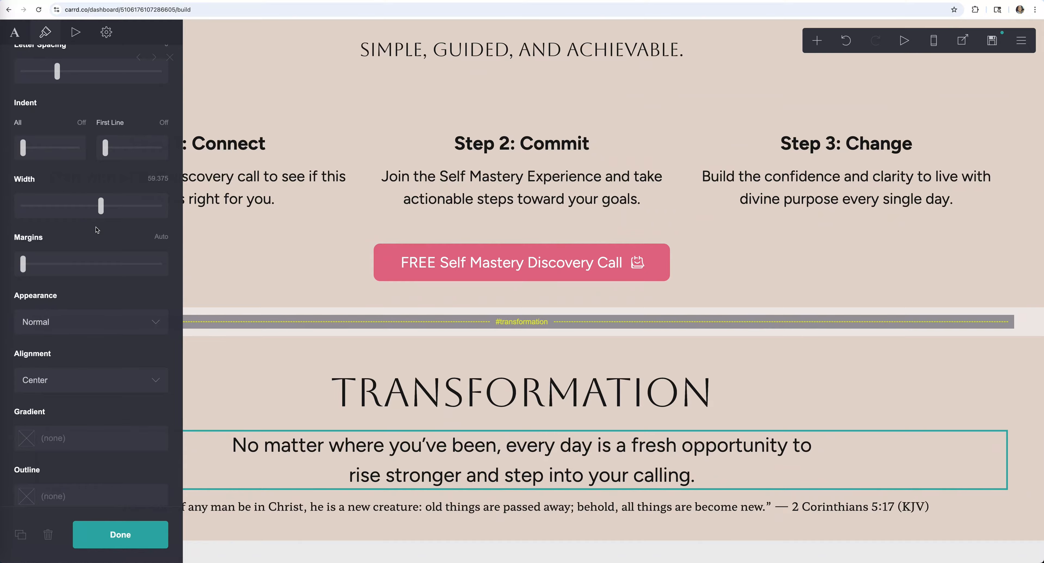
{"action": "left_click_drag", "start_coordinate": [102, 208], "coordinate": [170, 216]}
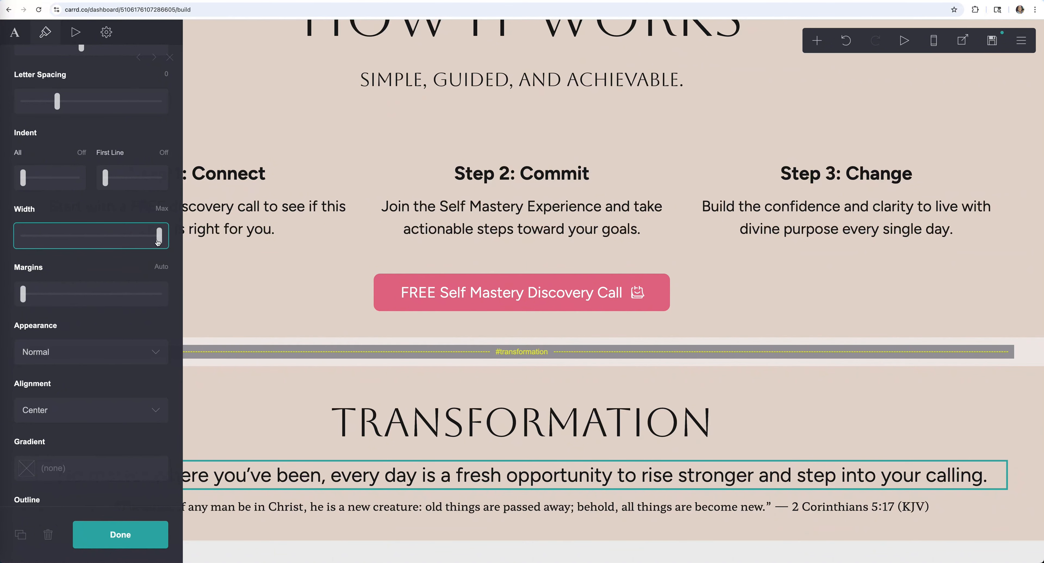
{"action": "left_click", "coordinate": [159, 534]}
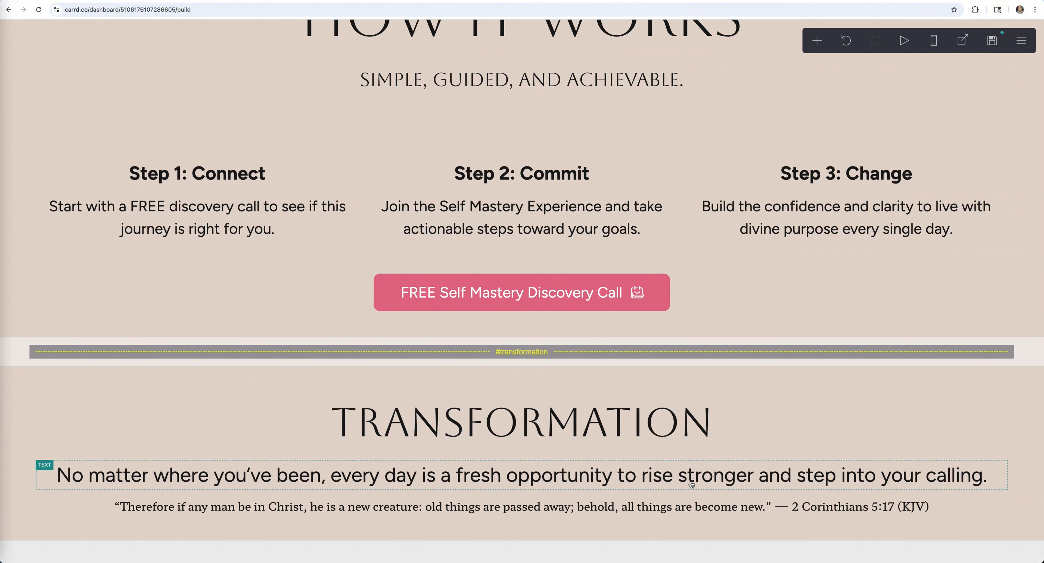
{"action": "left_click", "coordinate": [653, 482]}
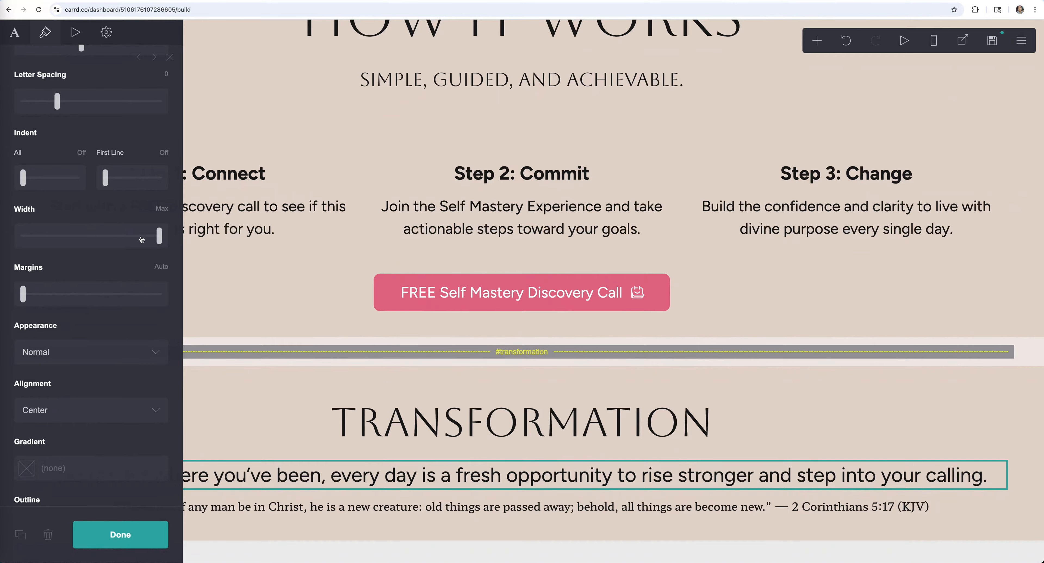
- Adjust the encouragement sentence's width and select the Transformation section container
{"action": "left_click_drag", "start_coordinate": [159, 238], "coordinate": [100, 236]}
{"action": "left_click", "coordinate": [603, 539]}
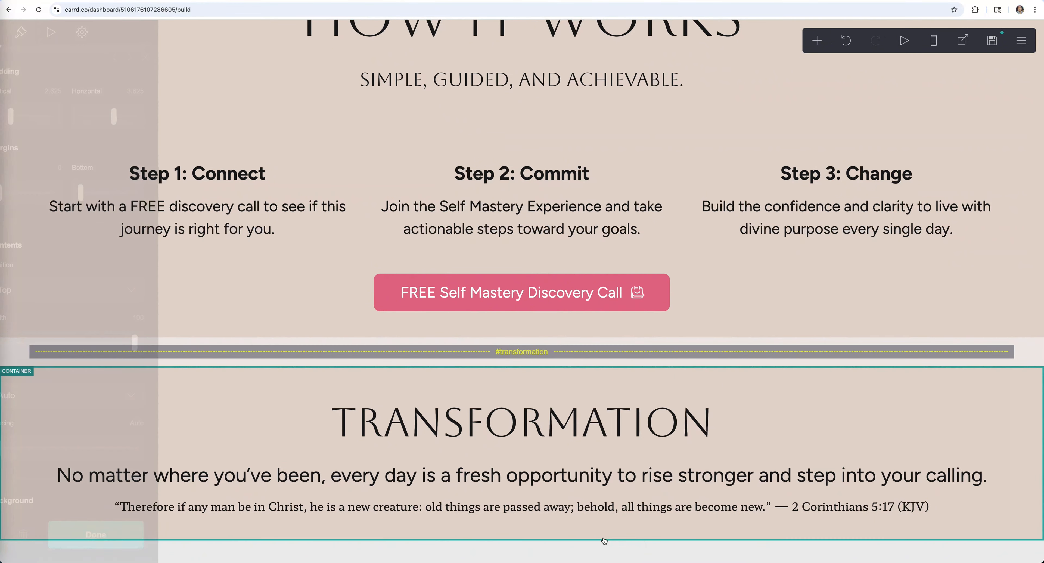
- Add an empty container below Transformation and set Transformation's bottom margin to 0
{"action": "left_click", "coordinate": [816, 40]}
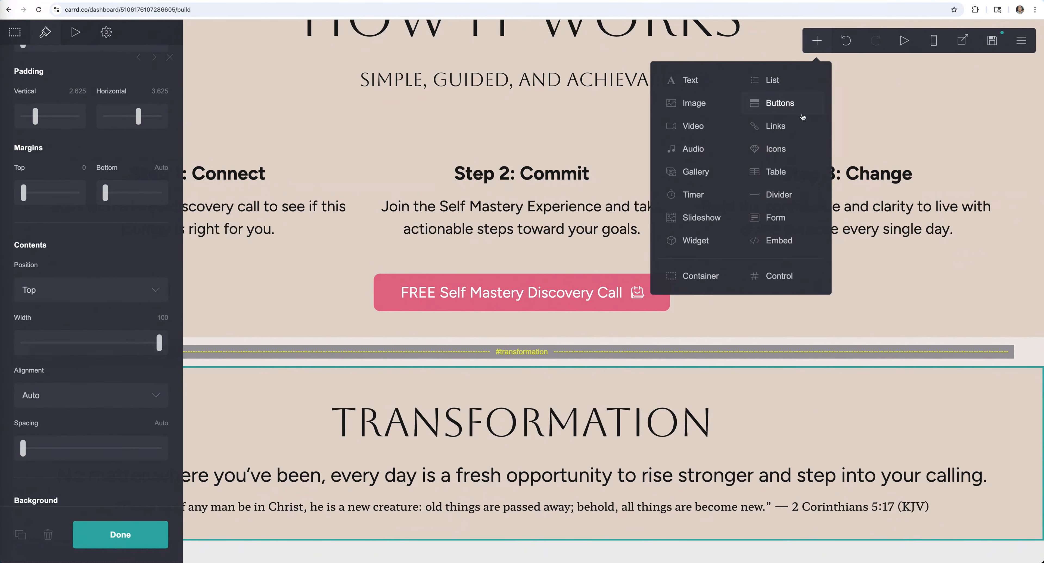
{"action": "left_click", "coordinate": [695, 278]}
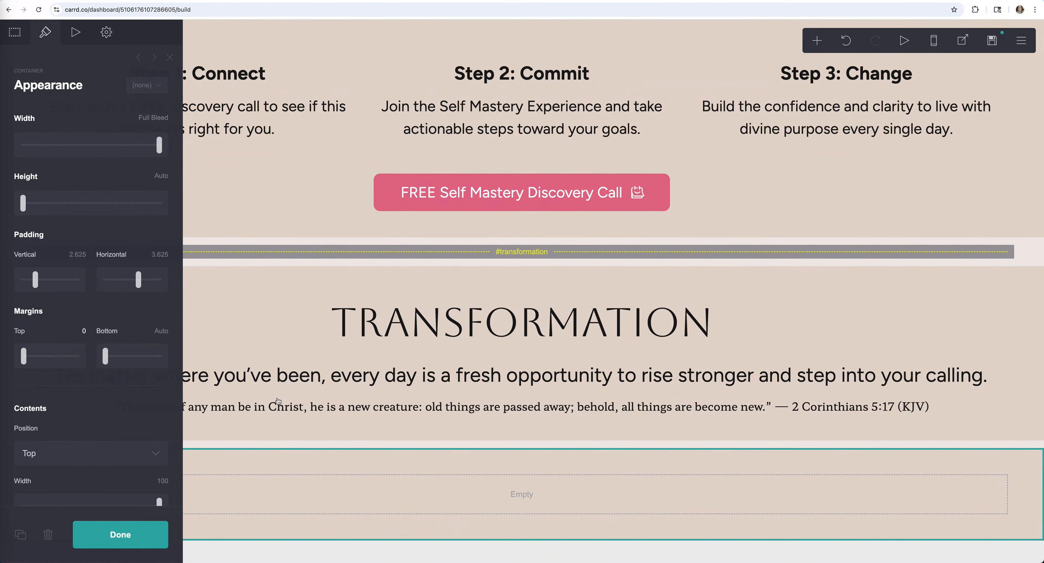
{"action": "left_click", "coordinate": [485, 431]}
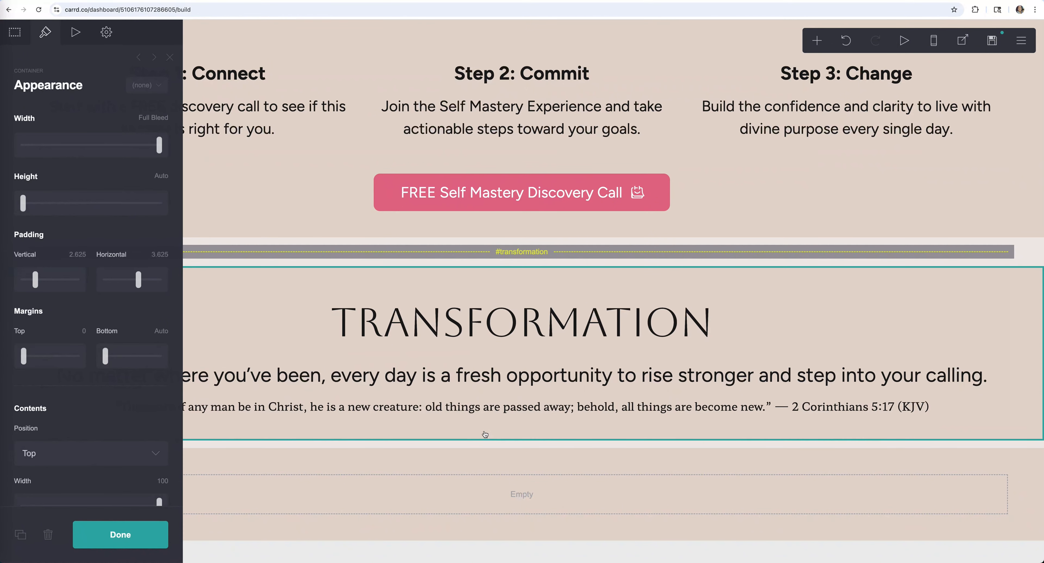
{"action": "left_click", "coordinate": [168, 331]}
{"action": "type", "text": "0"}
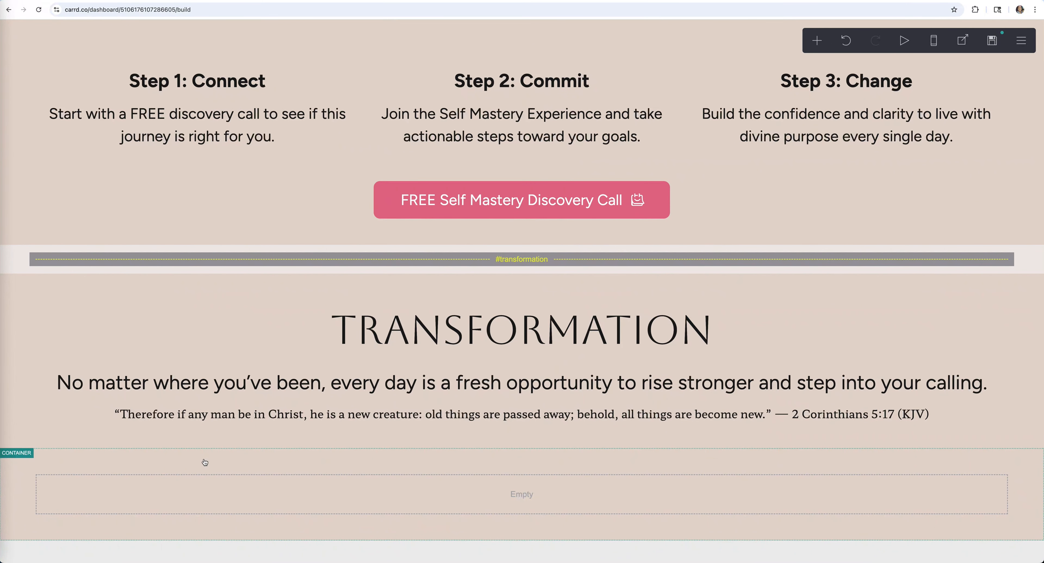
- Turn the new empty container into a two-column layout
{"action": "left_click", "coordinate": [205, 462]}
{"action": "left_click", "coordinate": [15, 32]}
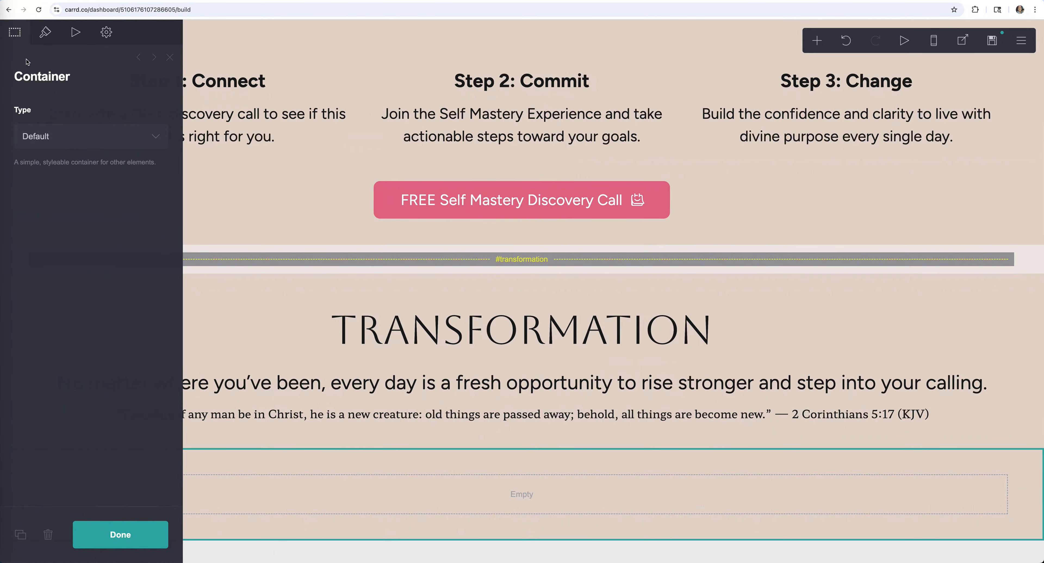
{"action": "left_click", "coordinate": [89, 136]}
{"action": "left_click", "coordinate": [61, 145]}
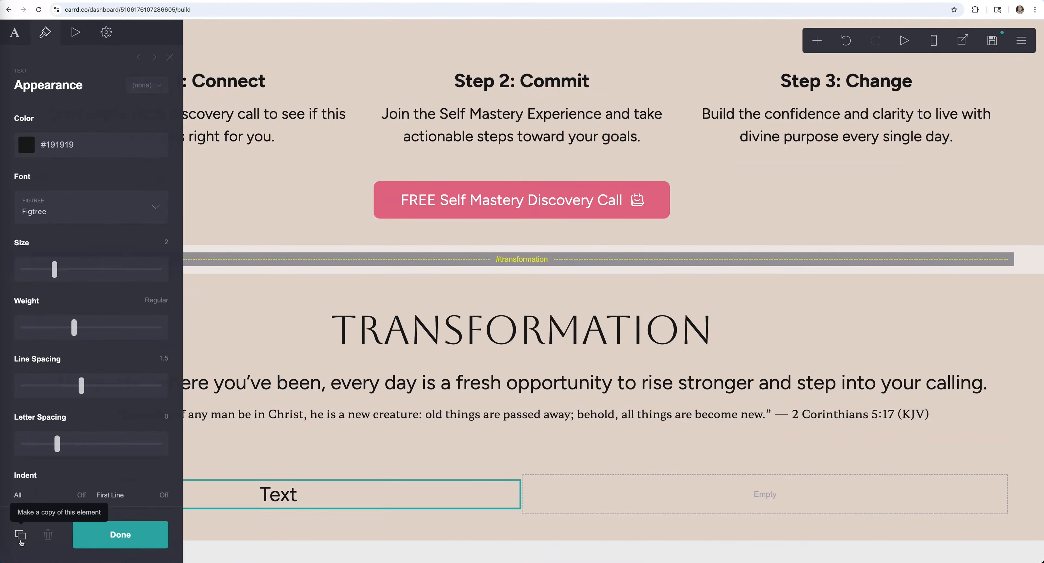
- Duplicate the placeholder text and make the left heading 'Before Coaching' in an uppercase serif font
{"action": "left_click", "coordinate": [20, 535]}
{"action": "left_click", "coordinate": [21, 535]}
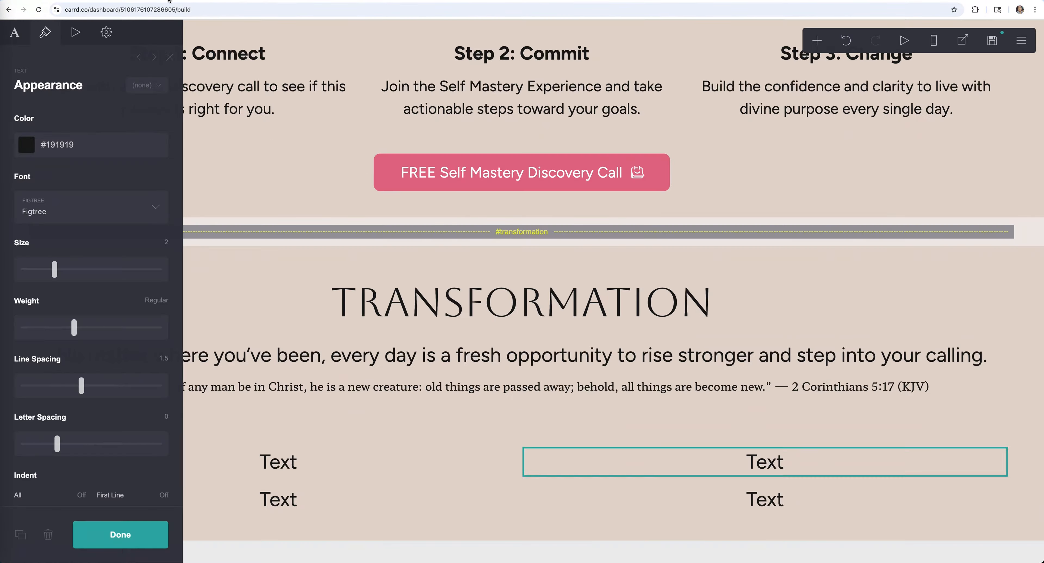
{"action": "left_click", "coordinate": [278, 461]}
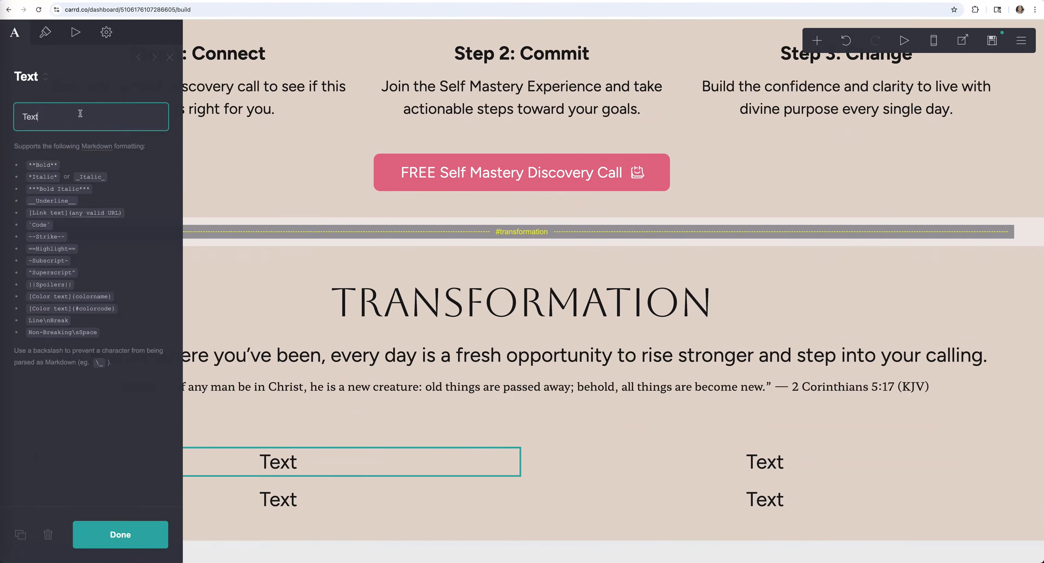
{"action": "key", "text": "BackSpace"}
{"action": "key", "text": "BackSpace"}
{"action": "key", "text": "BackSpace"}
{"action": "key", "text": "BackSpace"}
{"action": "type", "text": "Before Coaching"}
{"action": "left_click", "coordinate": [44, 32]}
{"action": "left_click", "coordinate": [52, 228]}
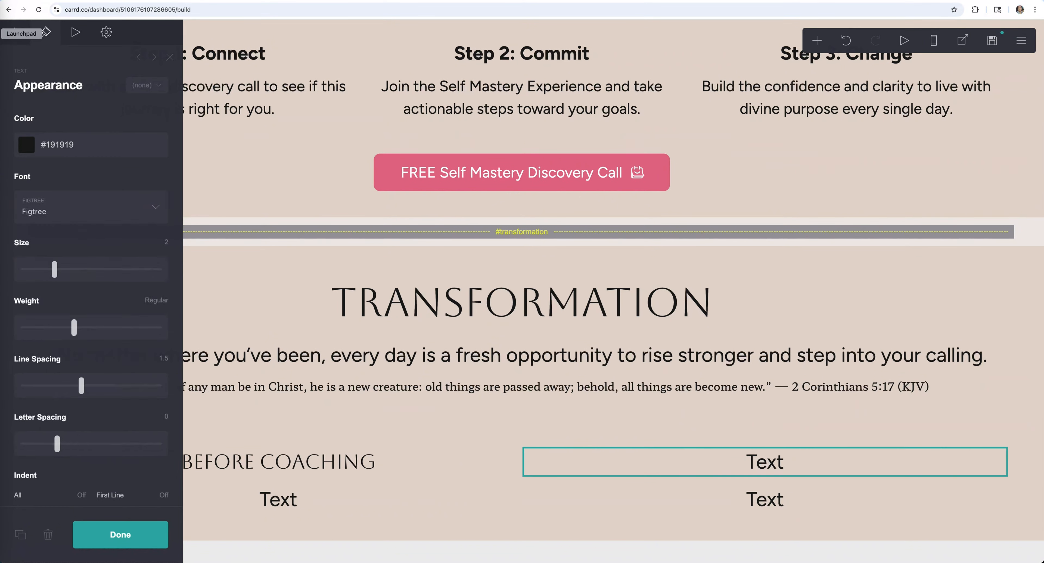
- Add the 'After Coaching' heading and subtitles 'Where You WILL Be' and 'Where You May Be Now' at smaller size
{"action": "type", "text": "After Coaching"}
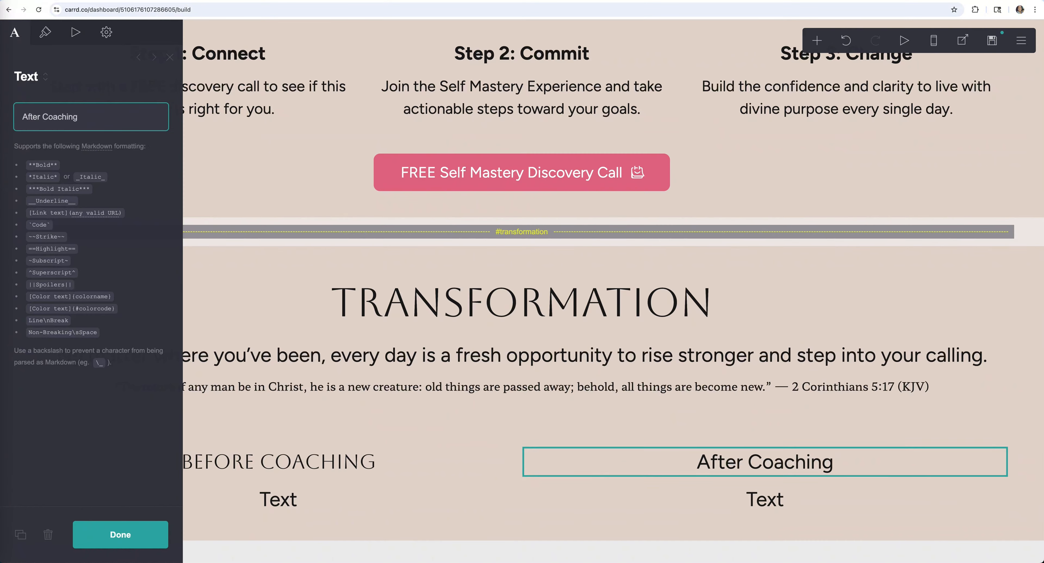
{"action": "type", "text": "Where You WILL Be"}
{"action": "type", "text": "Where You May Be Now"}
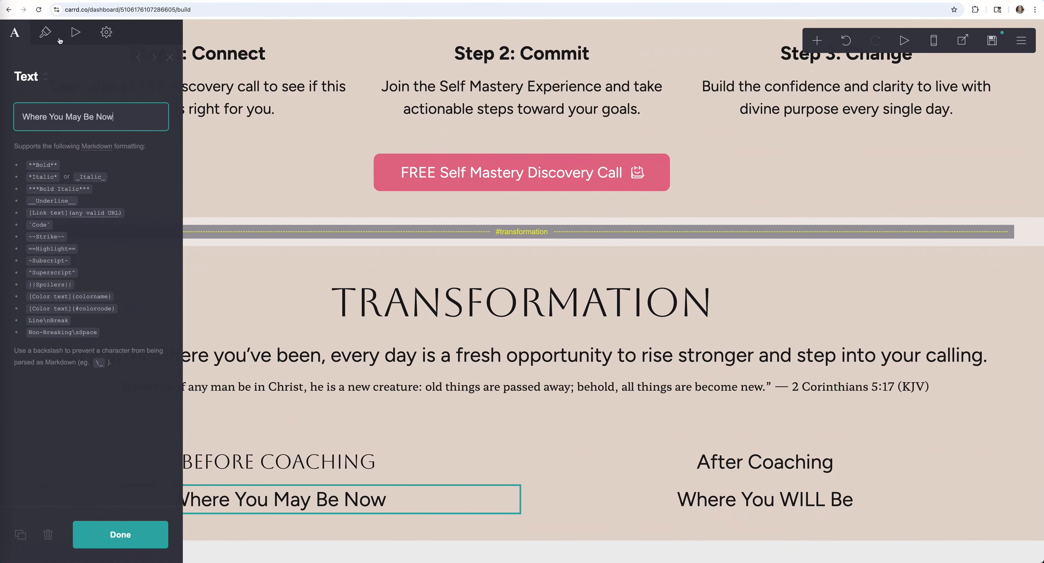
{"action": "left_click", "coordinate": [45, 32]}
{"action": "left_click_drag", "start_coordinate": [55, 269], "coordinate": [44, 270]}
- Match the styling of the other Coaching heading and both subtitles
{"action": "left_click", "coordinate": [304, 463]}
{"action": "left_click", "coordinate": [709, 465]}
{"action": "left_click", "coordinate": [345, 503]}
{"action": "left_click", "coordinate": [733, 505]}
{"action": "left_click", "coordinate": [345, 503]}
{"action": "left_click", "coordinate": [120, 535]}
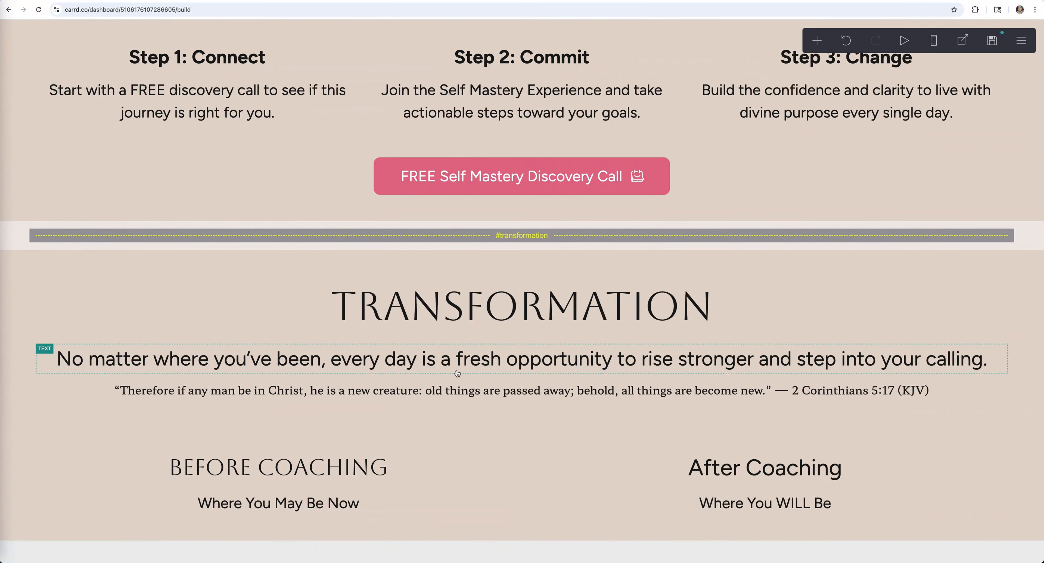
{"action": "left_click", "coordinate": [345, 503]}
- Add an image placeholder under the left subtitle and place a copy under 'Where You WILL Be'
{"action": "left_click", "coordinate": [817, 40]}
{"action": "left_click", "coordinate": [697, 103]}
{"action": "left_click", "coordinate": [24, 536]}
{"action": "left_click_drag", "start_coordinate": [280, 386], "coordinate": [783, 318]}
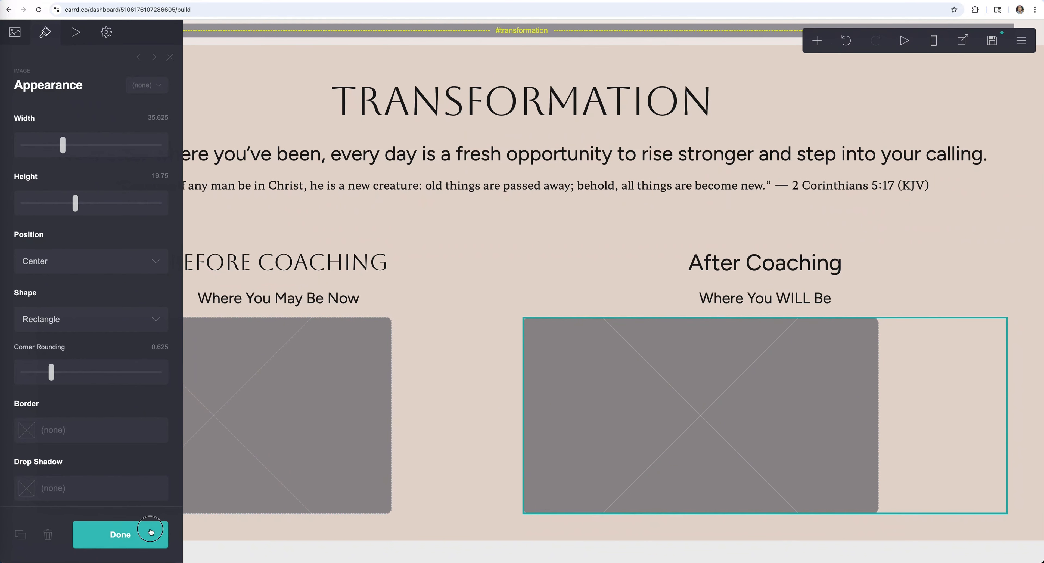
- Centre the right image placeholder and upload the stressed woman's photo into the left image
{"action": "left_click", "coordinate": [154, 534]}
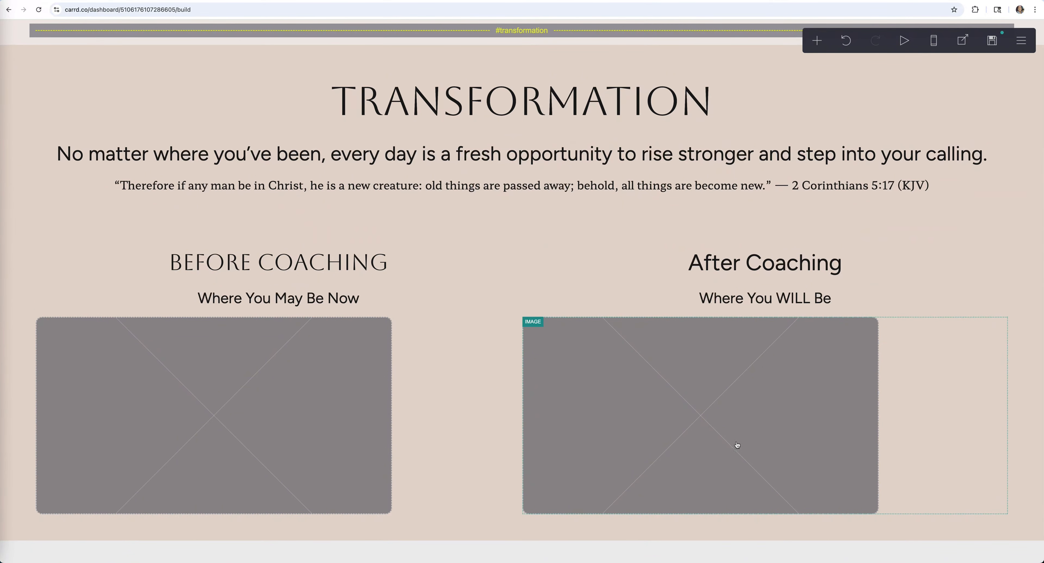
{"action": "left_click", "coordinate": [700, 415]}
{"action": "left_click", "coordinate": [45, 32]}
{"action": "left_click", "coordinate": [280, 416]}
{"action": "left_click", "coordinate": [92, 153]}
{"action": "double_click", "coordinate": [305, 203]}
{"action": "double_click", "coordinate": [161, 146]}
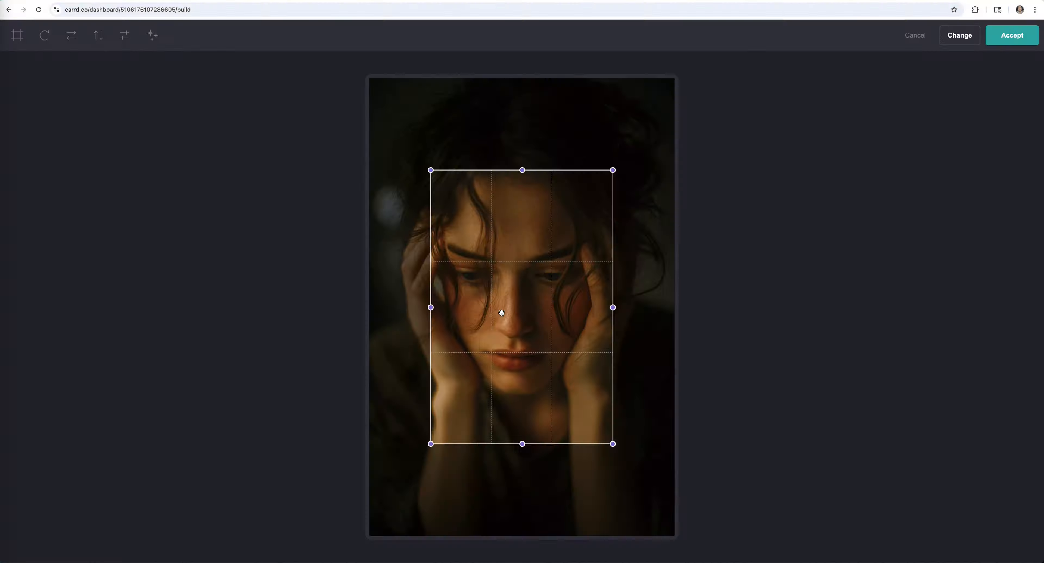
{"action": "left_click", "coordinate": [1011, 35]}
- Set the left image position to Right and centre the left column's contents
{"action": "left_click", "coordinate": [45, 33]}
{"action": "left_click", "coordinate": [81, 234]}
{"action": "left_click", "coordinate": [37, 293]}
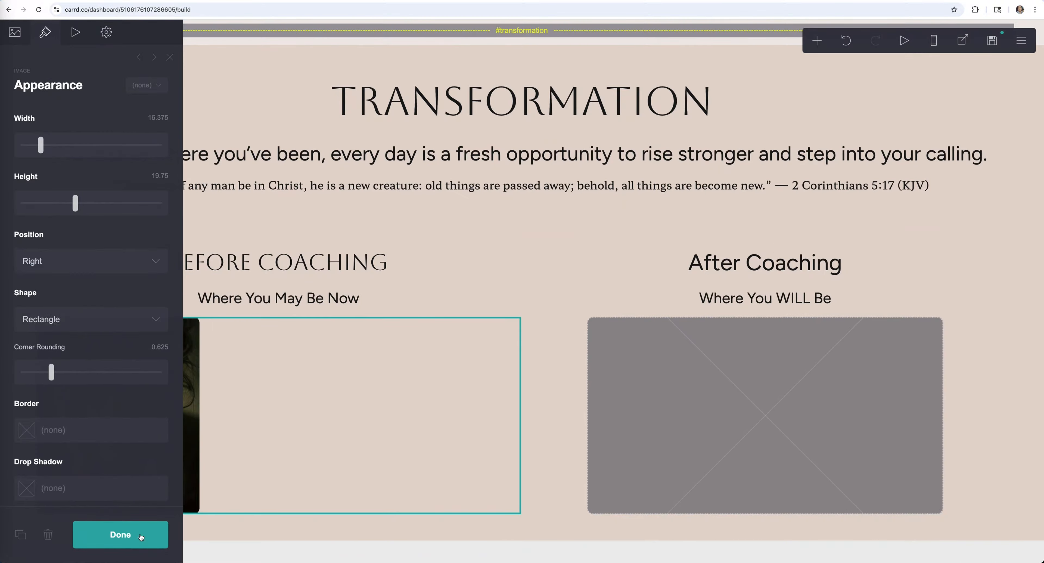
{"action": "scroll", "coordinate": [153, 382], "scroll_direction": "down", "scroll_amount": 2}
{"action": "left_click", "coordinate": [481, 227]}
{"action": "left_click", "coordinate": [130, 273]}
{"action": "left_click", "coordinate": [115, 299]}
{"action": "left_click", "coordinate": [121, 535]}
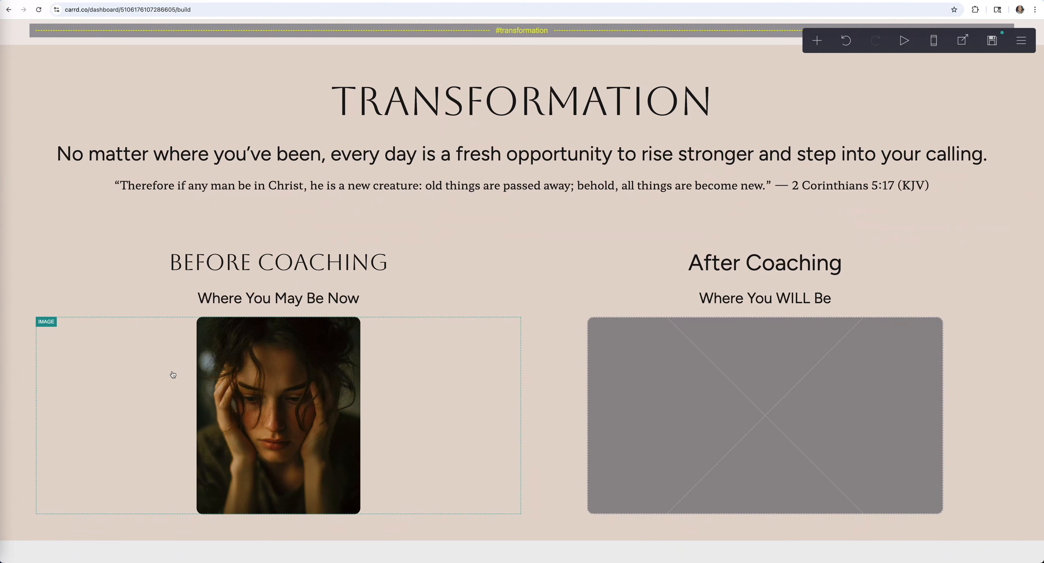
- Centre the left photo's alignment and keep the left column centred
{"action": "left_click", "coordinate": [175, 356]}
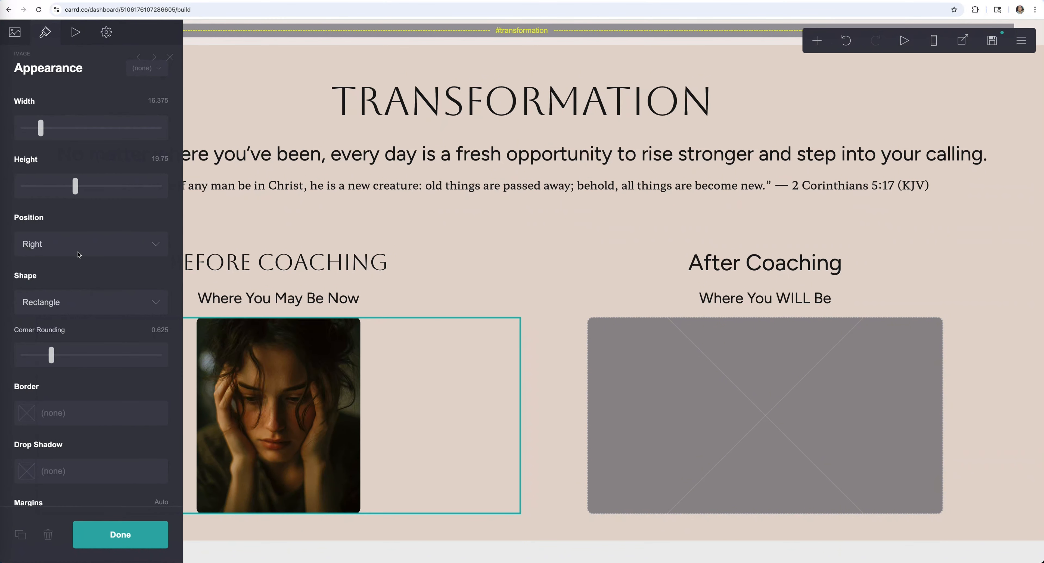
{"action": "scroll", "coordinate": [83, 284], "scroll_direction": "down", "scroll_amount": 5}
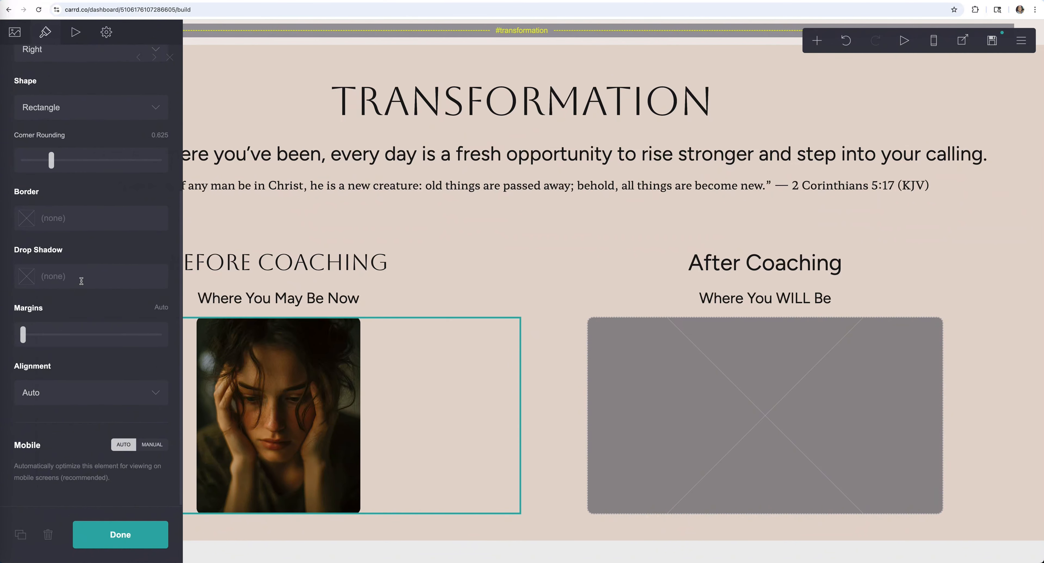
{"action": "left_click", "coordinate": [89, 393]}
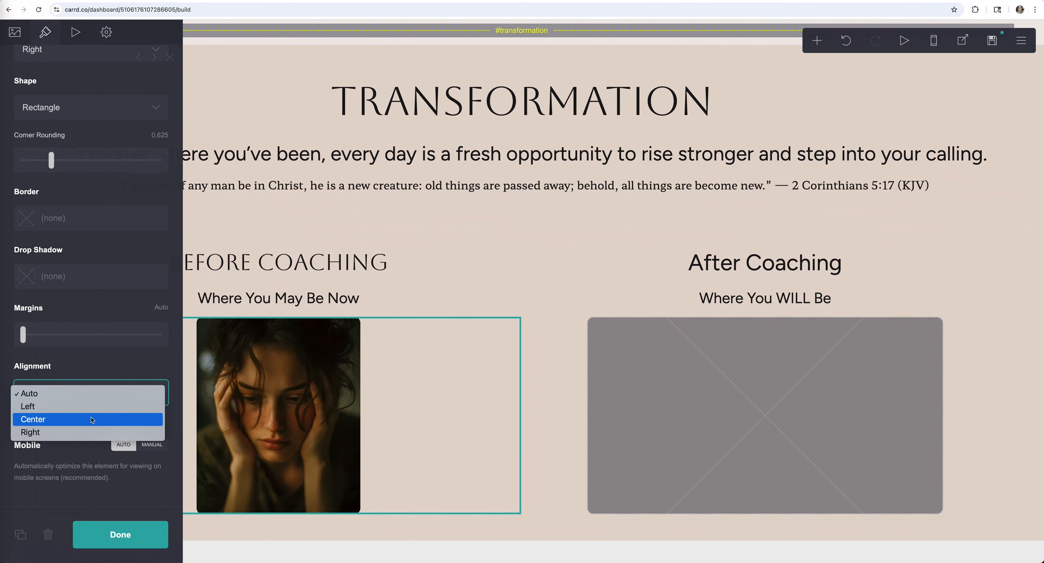
{"action": "left_click", "coordinate": [91, 411]}
{"action": "left_click", "coordinate": [92, 395]}
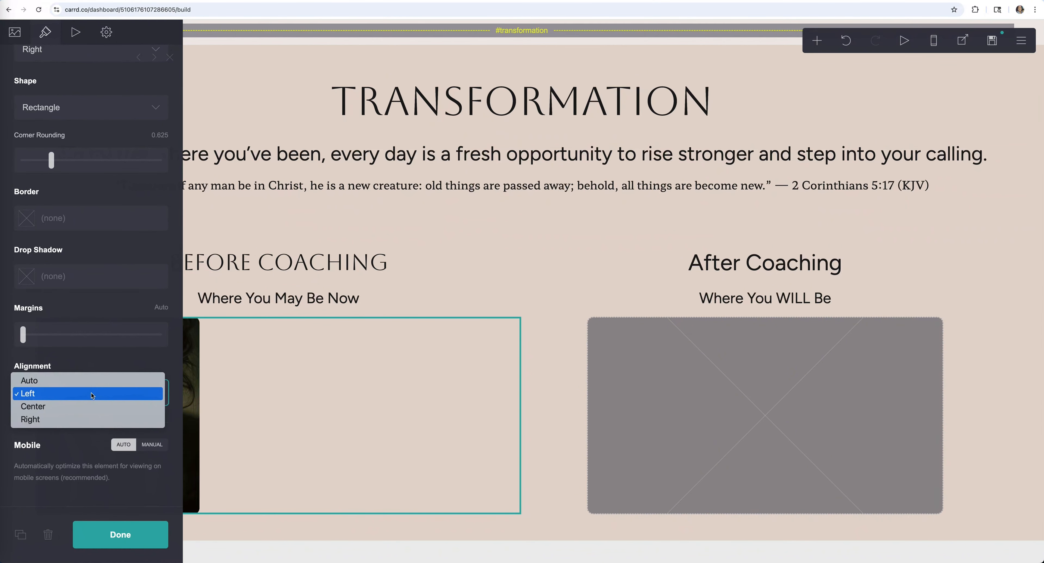
{"action": "left_click", "coordinate": [90, 412]}
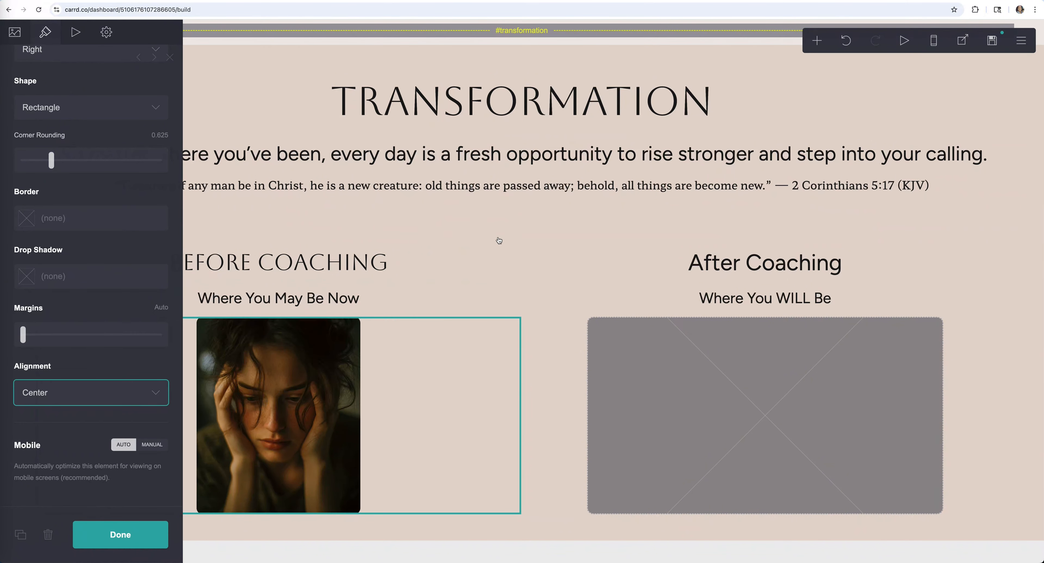
{"action": "left_click", "coordinate": [564, 237]}
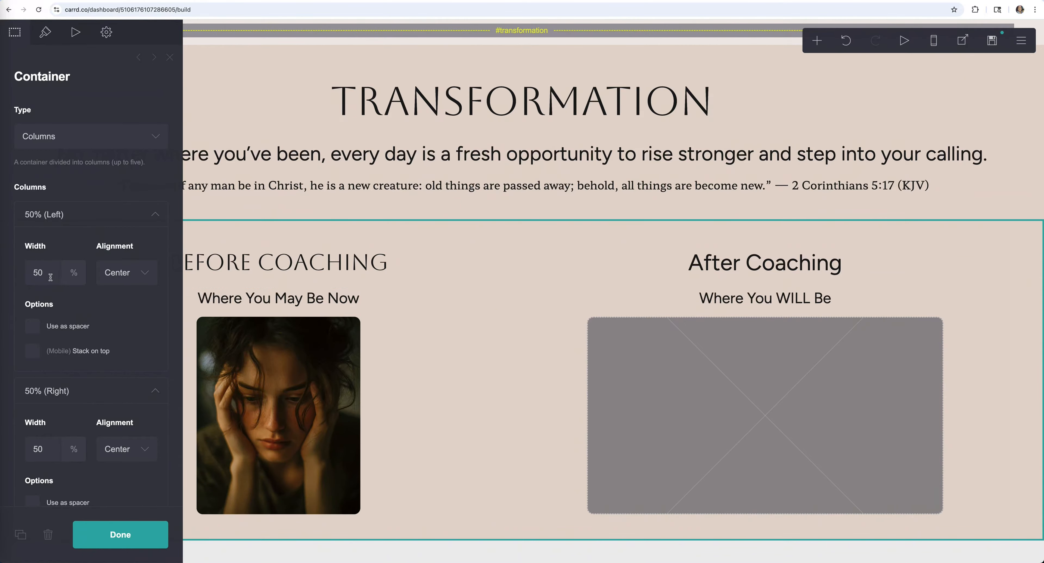
{"action": "left_click", "coordinate": [148, 274]}
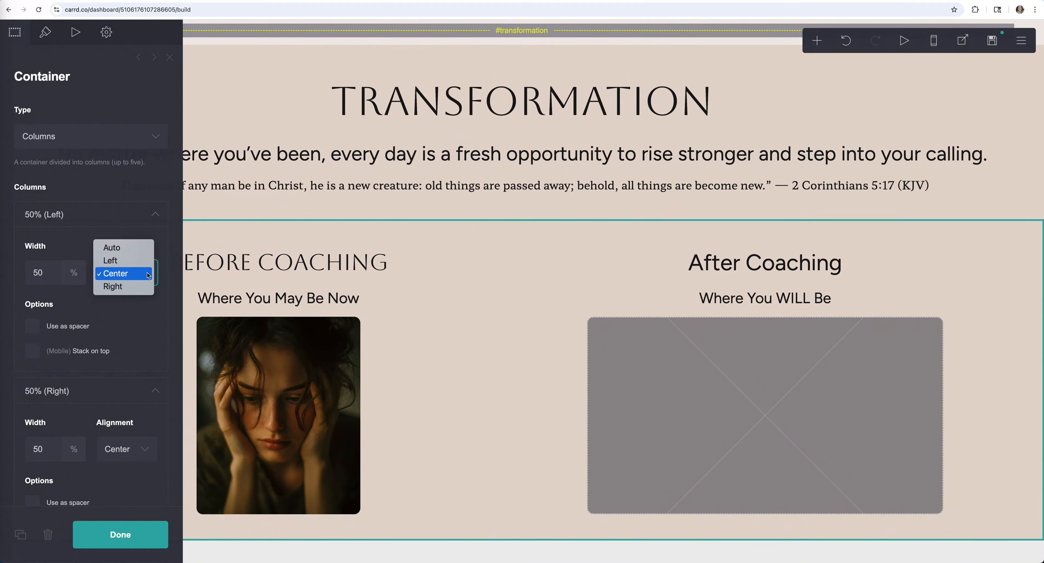
{"action": "left_click", "coordinate": [133, 274]}
{"action": "left_click", "coordinate": [577, 394]}
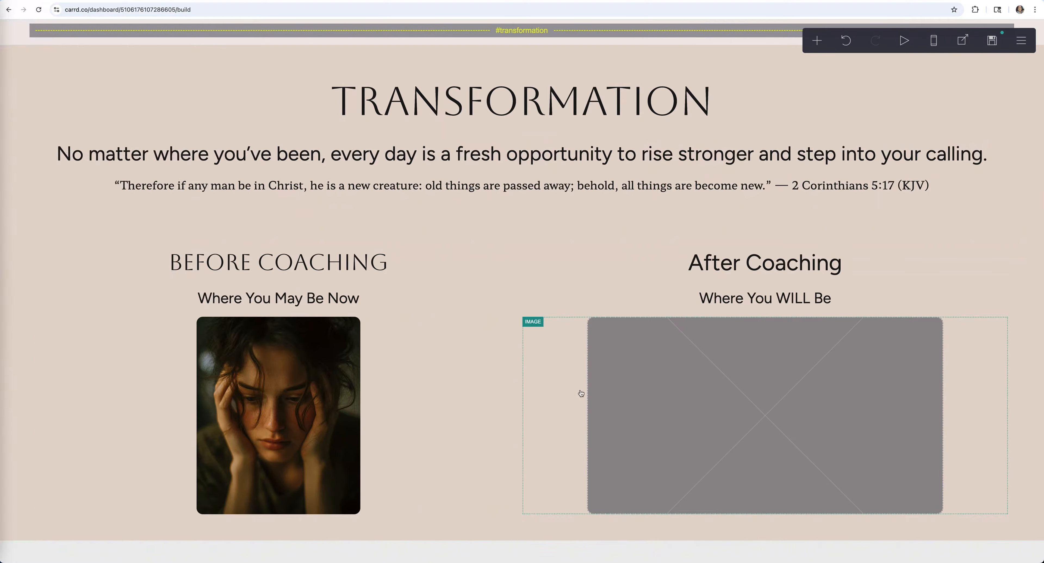
- Put the smiling woman's photo in the right image and adjust both image widths
{"action": "double_click", "coordinate": [380, 155]}
{"action": "left_click", "coordinate": [45, 32]}
{"action": "left_click_drag", "start_coordinate": [61, 144], "coordinate": [40, 145]}
{"action": "left_click", "coordinate": [279, 416]}
{"action": "left_click_drag", "start_coordinate": [138, 117], "coordinate": [165, 118]}
{"action": "left_click", "coordinate": [766, 415]}
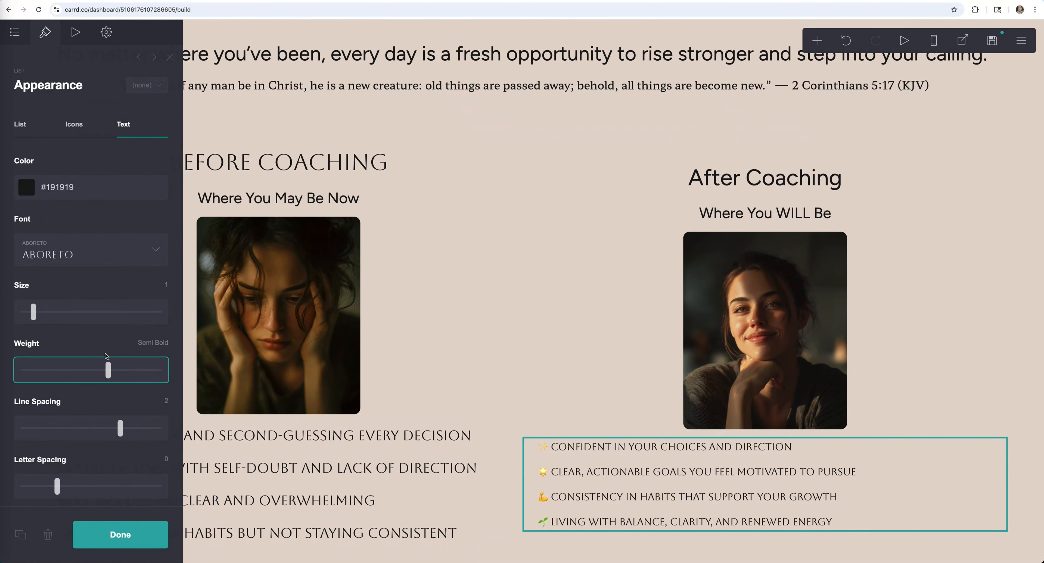
- Indent the items of the right emoji bullet list
{"action": "scroll", "coordinate": [115, 383], "scroll_direction": "down", "scroll_amount": 6}
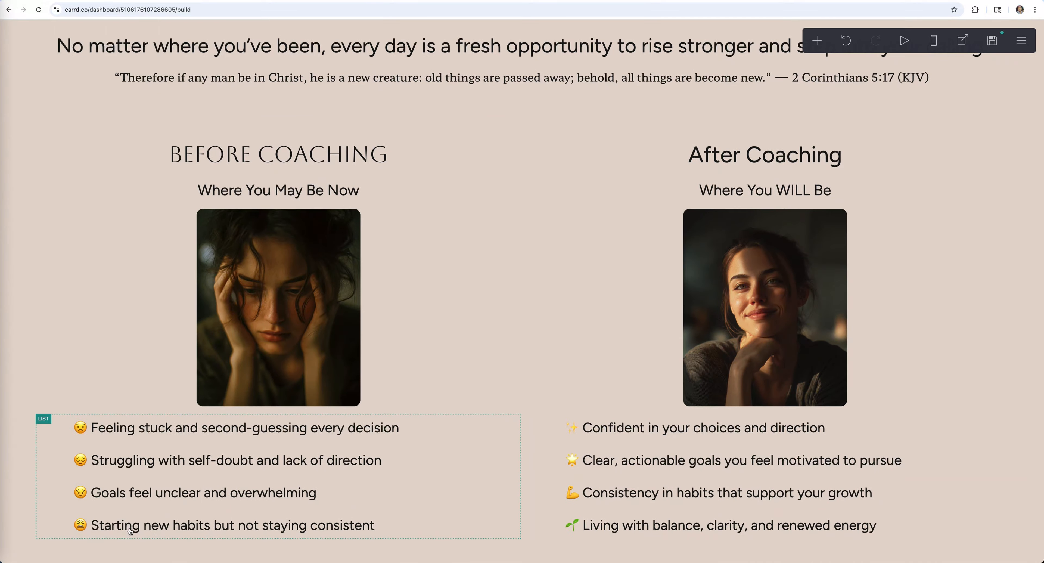
{"action": "scroll", "coordinate": [130, 530], "scroll_direction": "down", "scroll_amount": 1}
{"action": "left_click", "coordinate": [893, 427]}
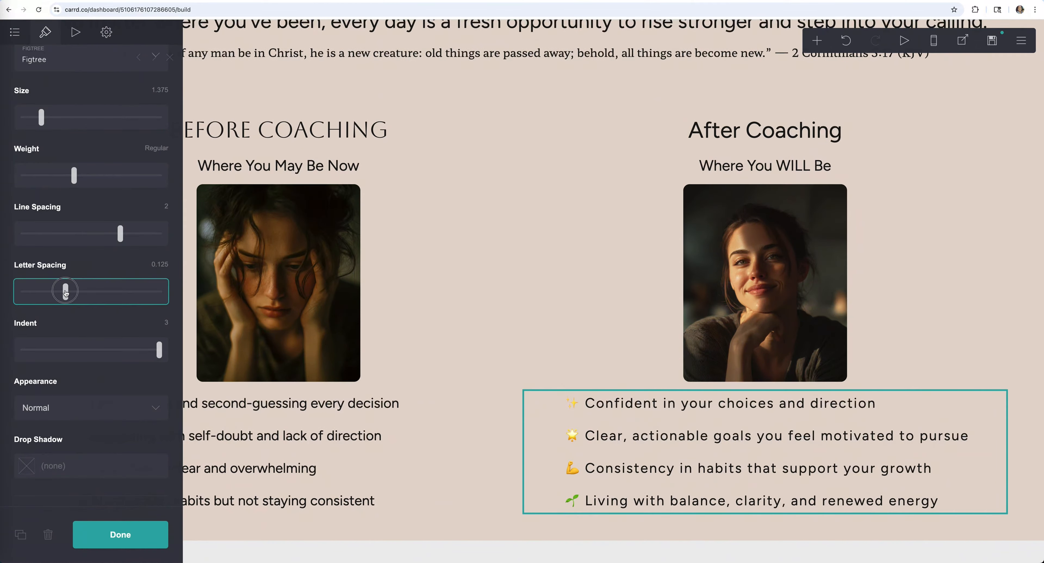
{"action": "left_click", "coordinate": [37, 129]}
{"action": "left_click_drag", "start_coordinate": [23, 361], "coordinate": [60, 361]}
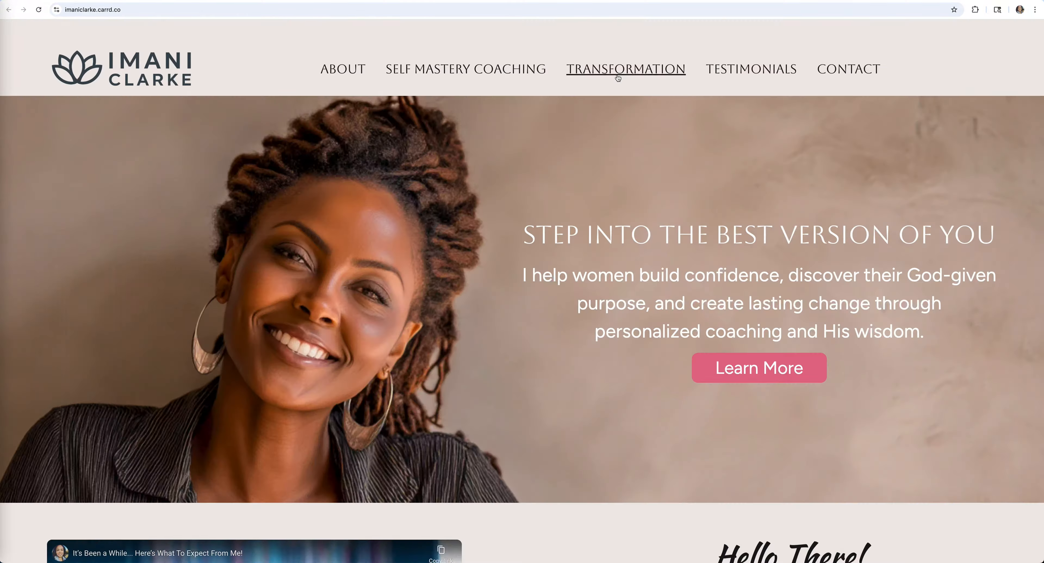
- Publish the site, check the live Transformation section, then reopen its container settings in the editor
{"action": "left_click", "coordinate": [625, 68]}
{"action": "scroll", "coordinate": [624, 226], "scroll_direction": "down", "scroll_amount": 6}
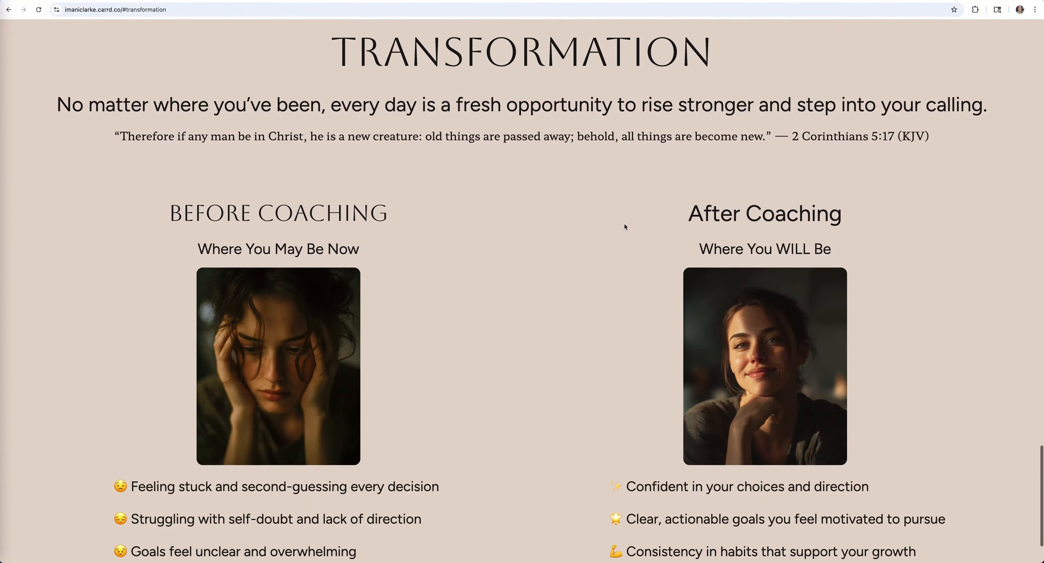
{"action": "scroll", "coordinate": [625, 226], "scroll_direction": "up", "scroll_amount": 5}
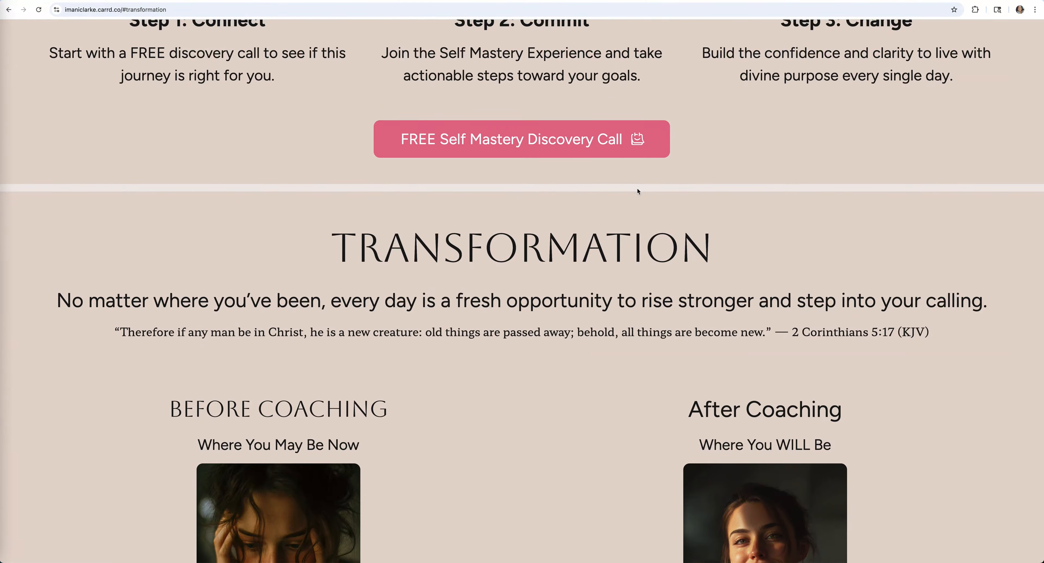
{"action": "left_click", "coordinate": [193, 1]}
{"action": "left_click", "coordinate": [485, 192]}
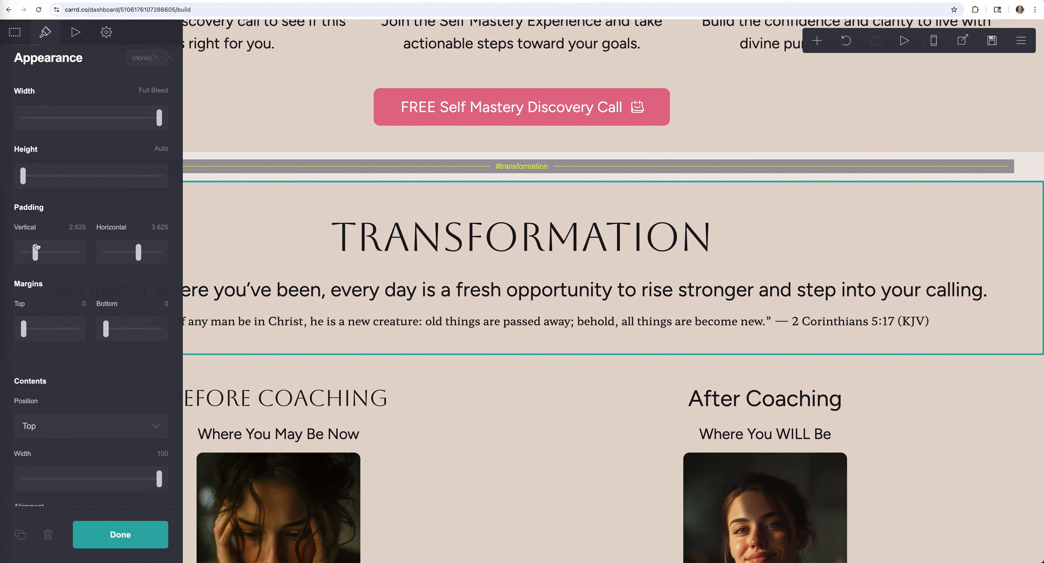
- Raise the Transformation section's top margin, review the page, and select the Before/After columns container
{"action": "left_click", "coordinate": [35, 329]}
{"action": "left_click", "coordinate": [491, 184]}
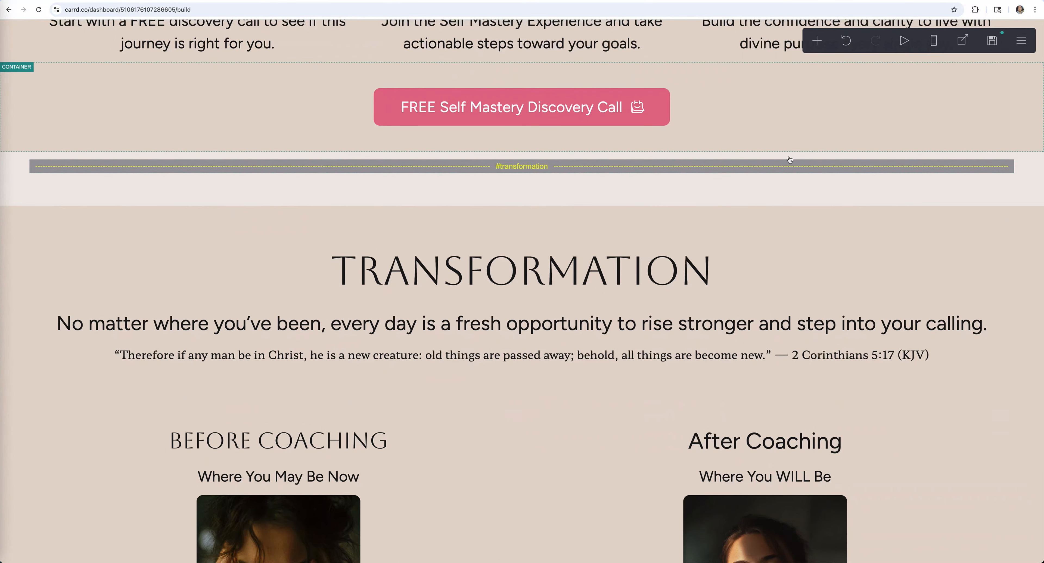
{"action": "scroll", "coordinate": [84, 225], "scroll_direction": "up", "scroll_amount": 3}
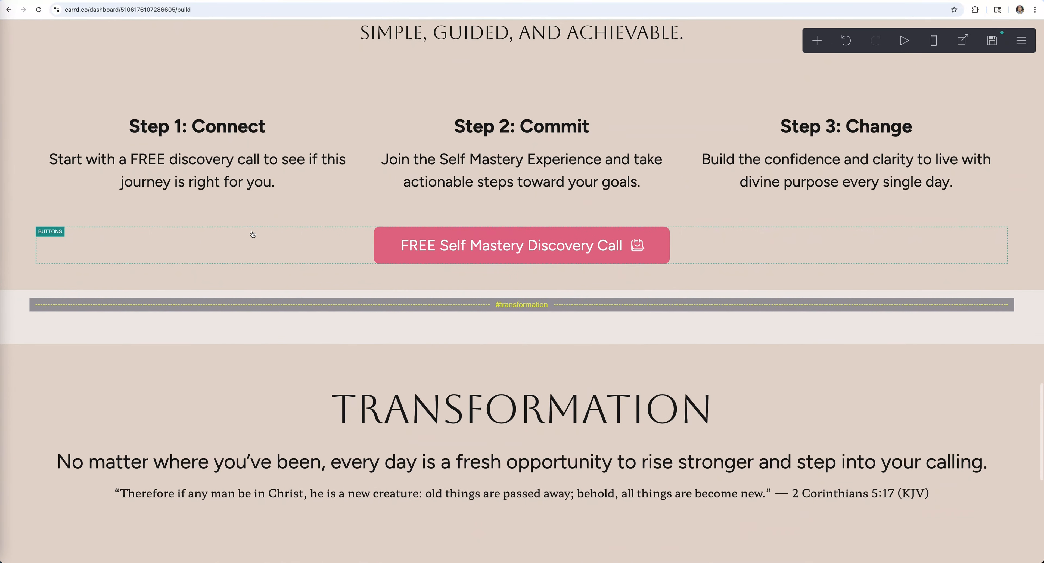
{"action": "scroll", "coordinate": [284, 260], "scroll_direction": "down", "scroll_amount": 2}
{"action": "scroll", "coordinate": [323, 284], "scroll_direction": "down", "scroll_amount": 1}
{"action": "scroll", "coordinate": [341, 254], "scroll_direction": "up", "scroll_amount": 10}
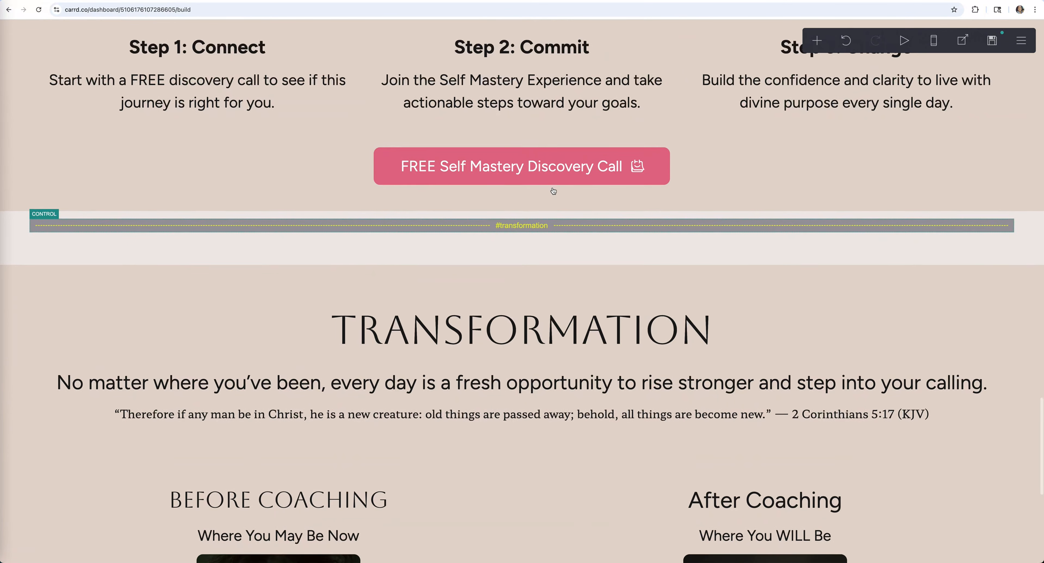
{"action": "scroll", "coordinate": [554, 191], "scroll_direction": "up", "scroll_amount": 4}
{"action": "scroll", "coordinate": [552, 191], "scroll_direction": "down", "scroll_amount": 9}
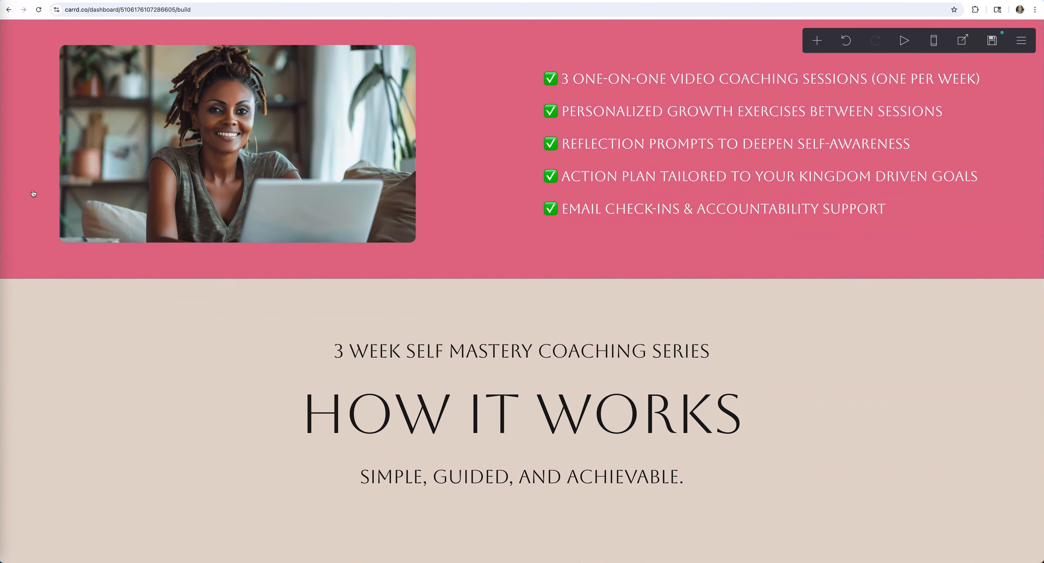
{"action": "scroll", "coordinate": [33, 193], "scroll_direction": "down", "scroll_amount": 15}
{"action": "scroll", "coordinate": [400, 166], "scroll_direction": "up", "scroll_amount": 8}
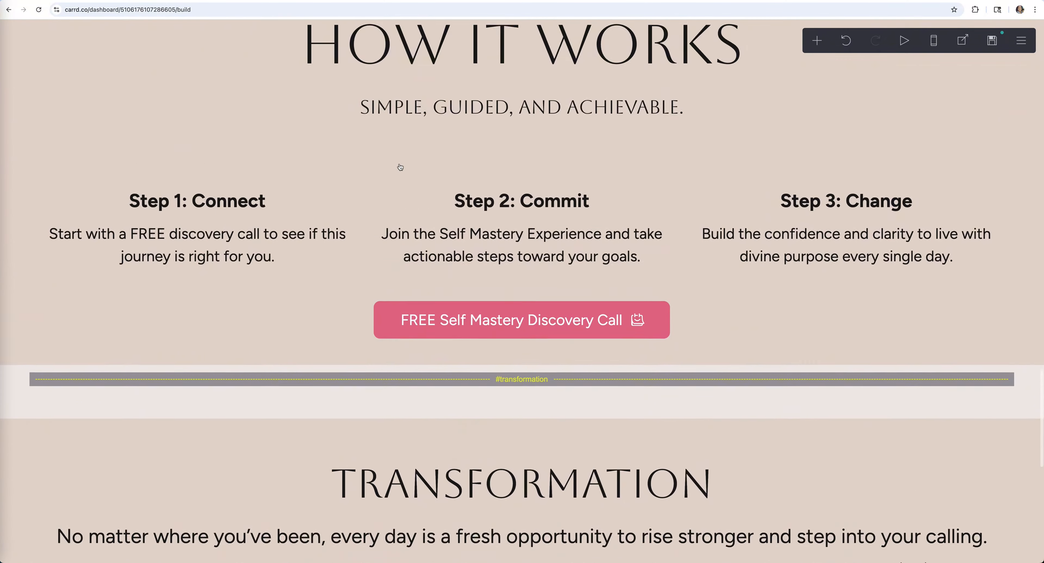
{"action": "scroll", "coordinate": [400, 167], "scroll_direction": "up", "scroll_amount": 2}
{"action": "scroll", "coordinate": [352, 469], "scroll_direction": "down", "scroll_amount": 7}
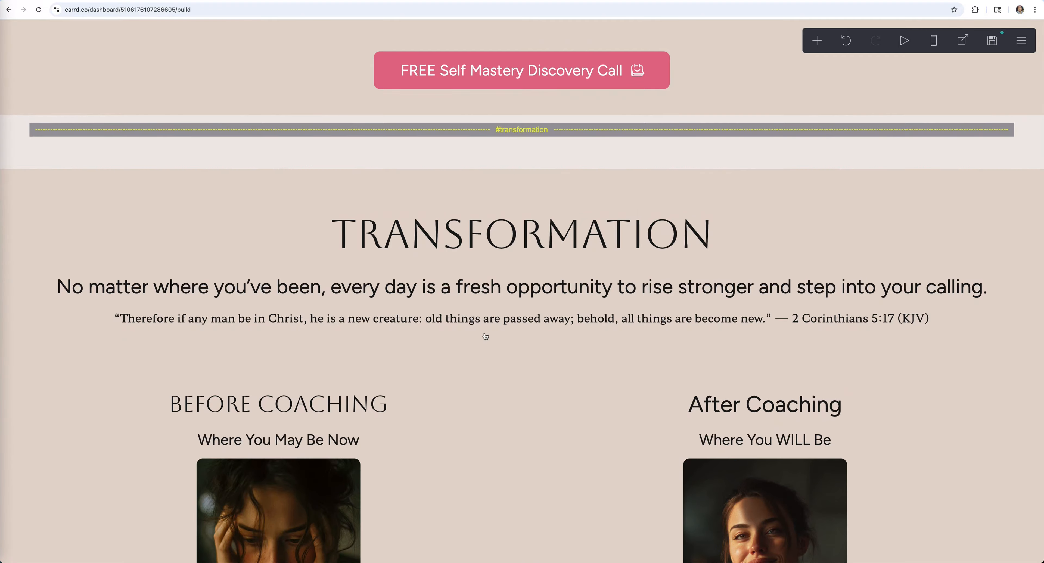
{"action": "scroll", "coordinate": [654, 434], "scroll_direction": "down", "scroll_amount": 7}
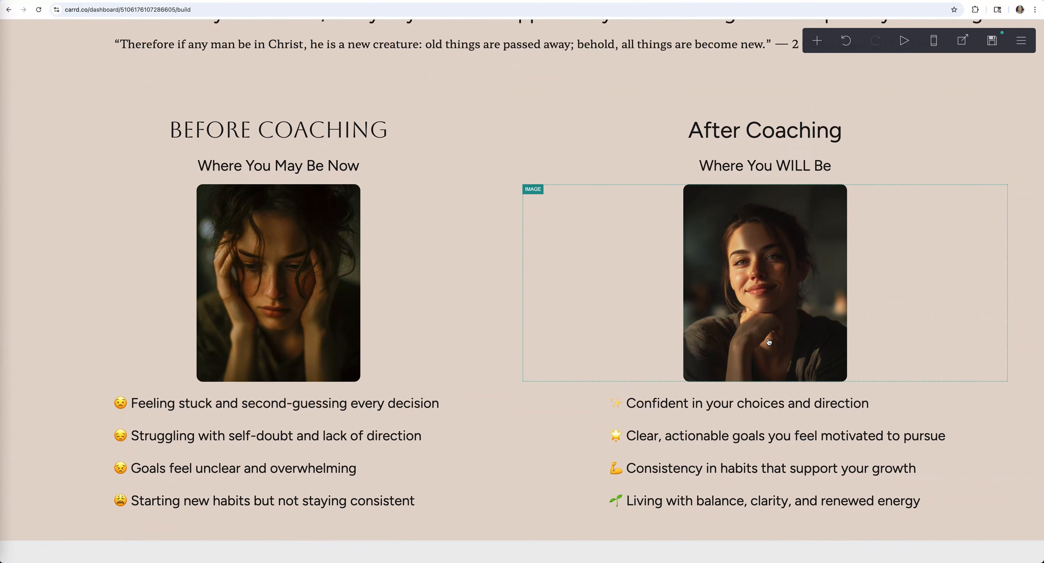
{"action": "left_click", "coordinate": [517, 353]}
- Insert a scroll point named 'testimonials' below the Before/After columns, above the empty container
{"action": "left_click", "coordinate": [816, 40]}
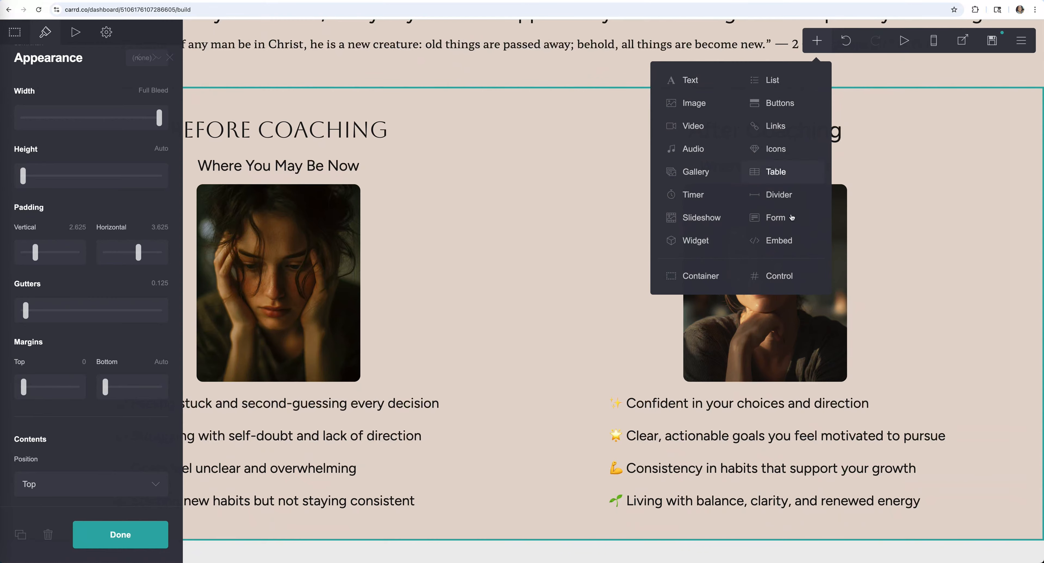
{"action": "left_click", "coordinate": [786, 277]}
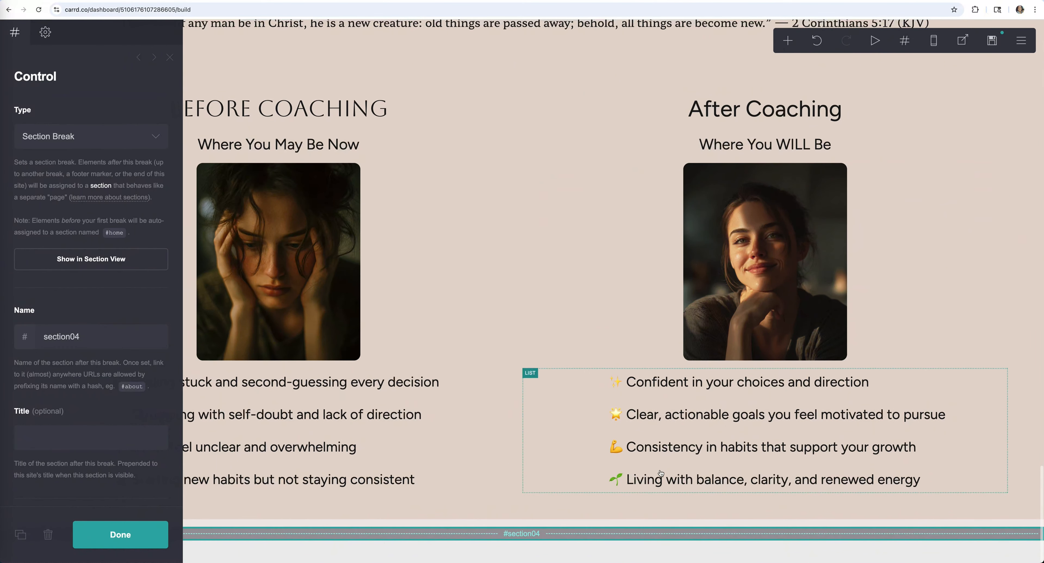
{"action": "left_click", "coordinate": [87, 137]}
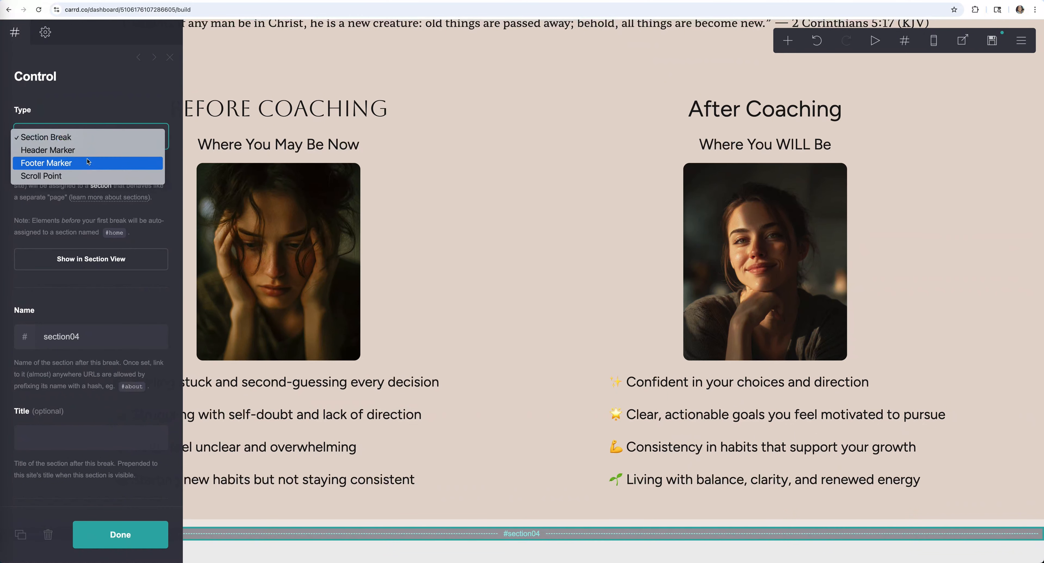
{"action": "left_click", "coordinate": [74, 176]}
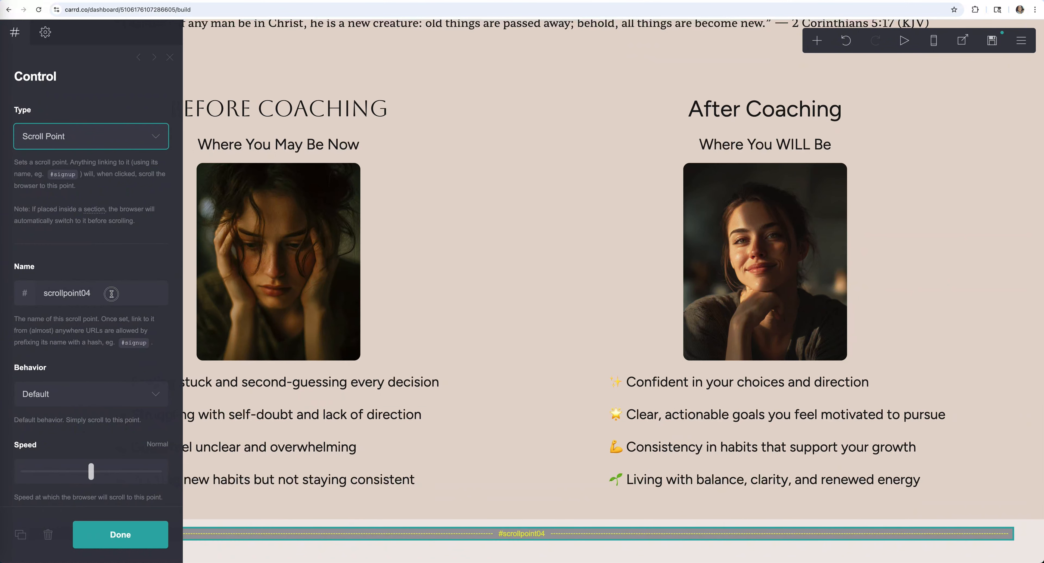
{"action": "double_click", "coordinate": [45, 292]}
{"action": "type", "text": "testimonials"}
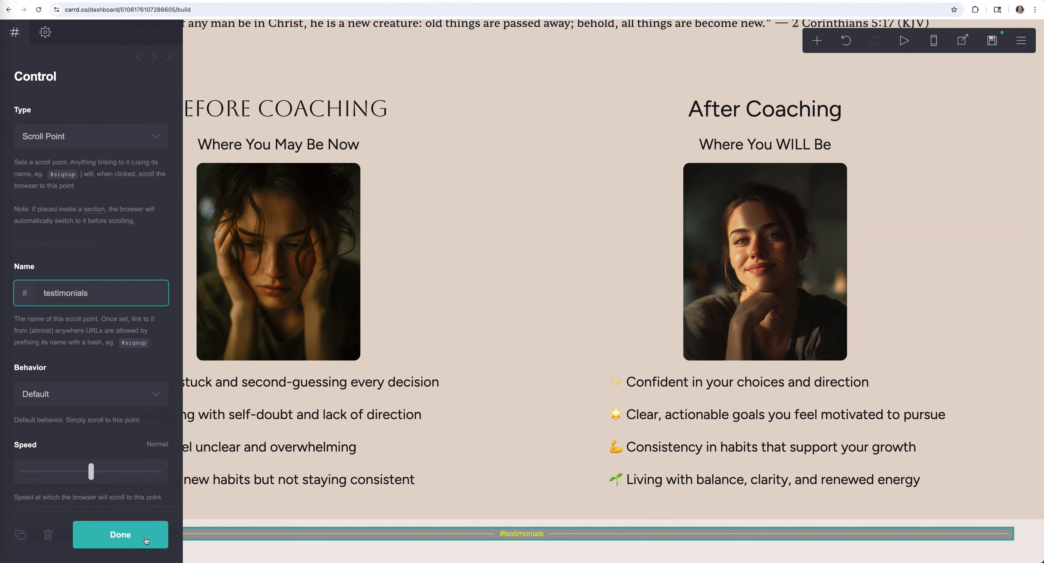
{"action": "left_click", "coordinate": [138, 534]}
{"action": "scroll", "coordinate": [520, 542], "scroll_direction": "up", "scroll_amount": 20}
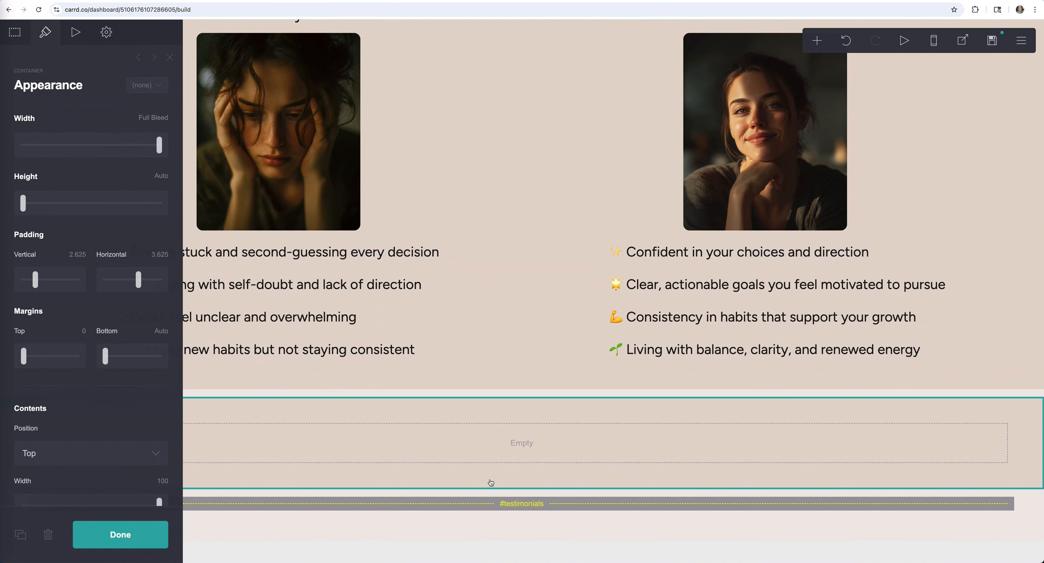
{"action": "left_click_drag", "start_coordinate": [510, 510], "coordinate": [509, 413]}
- Move the #testimonials marker above the empty container and add a text element inside it
{"action": "left_click_drag", "start_coordinate": [546, 501], "coordinate": [558, 380]}
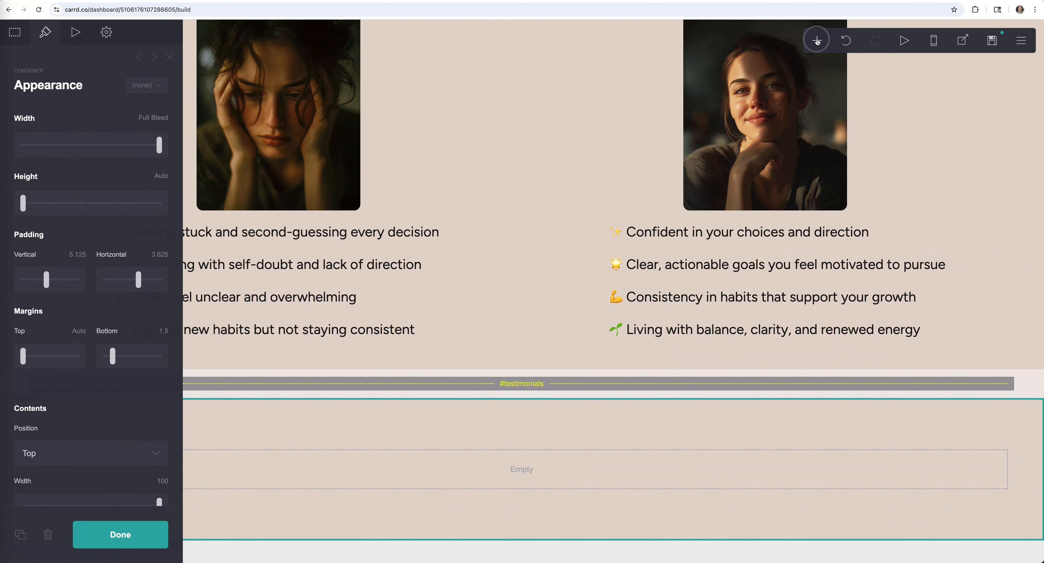
{"action": "left_click", "coordinate": [817, 40]}
{"action": "left_click", "coordinate": [701, 87]}
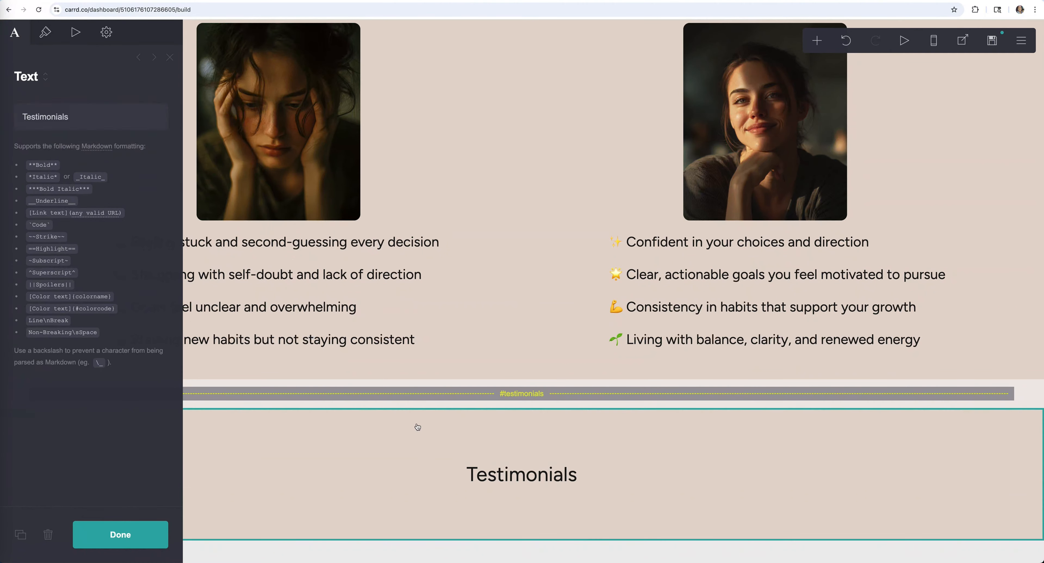
- Give the container a pink #E26D8A background
{"action": "left_click", "coordinate": [418, 427]}
{"action": "left_click", "coordinate": [16, 33]}
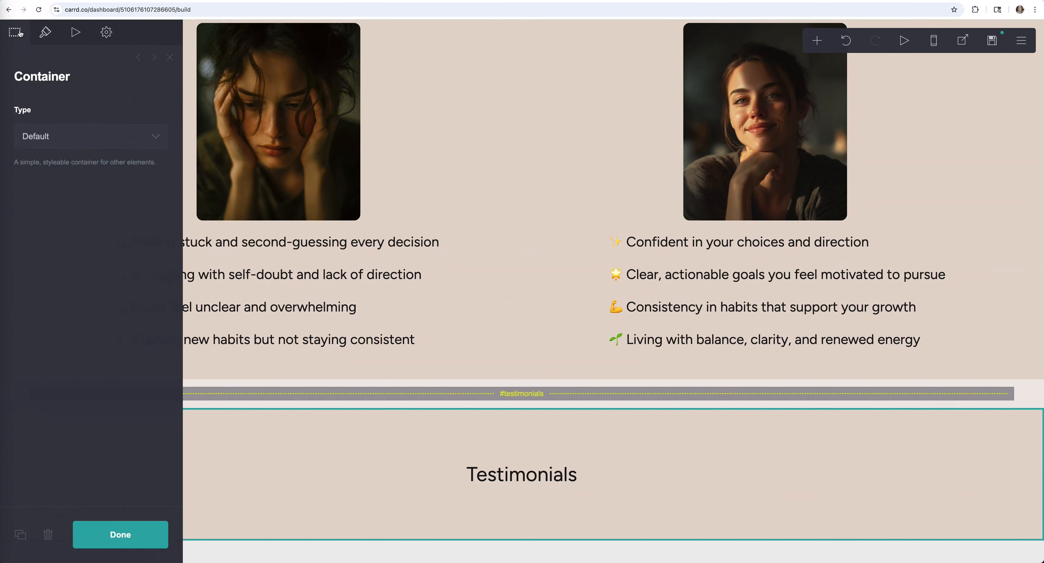
{"action": "left_click", "coordinate": [44, 33]}
{"action": "scroll", "coordinate": [118, 356], "scroll_direction": "down", "scroll_amount": 10}
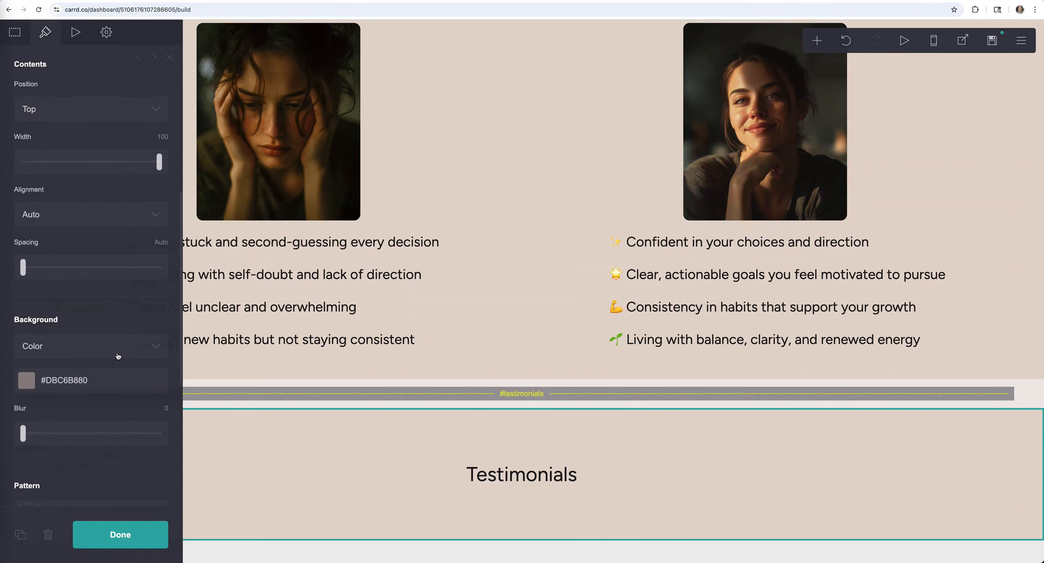
{"action": "left_click", "coordinate": [36, 231]}
{"action": "type", "text": "#E26D8A"}
{"action": "left_click", "coordinate": [141, 536]}
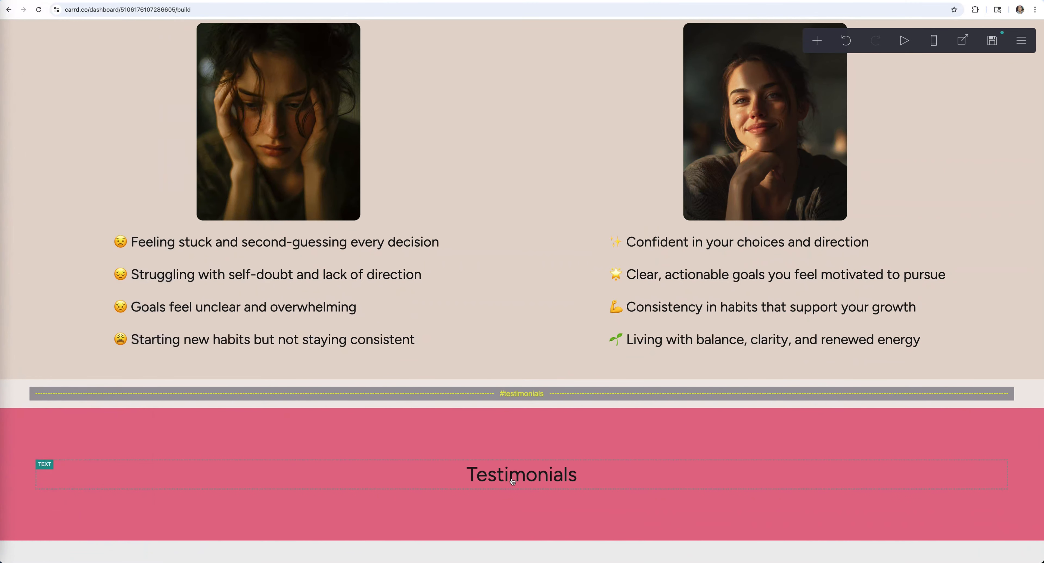
- Set the TESTIMONIALS heading font to Aboreto and enlarge it
{"action": "left_click", "coordinate": [513, 482]}
{"action": "left_click", "coordinate": [46, 33]}
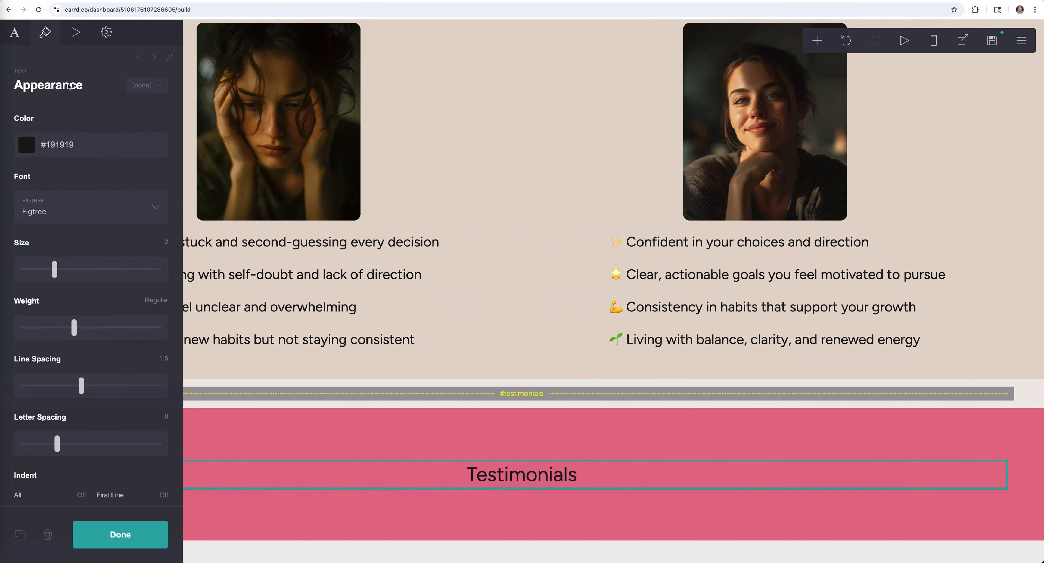
{"action": "left_click", "coordinate": [46, 215]}
{"action": "scroll", "coordinate": [76, 280], "scroll_direction": "up", "scroll_amount": 15}
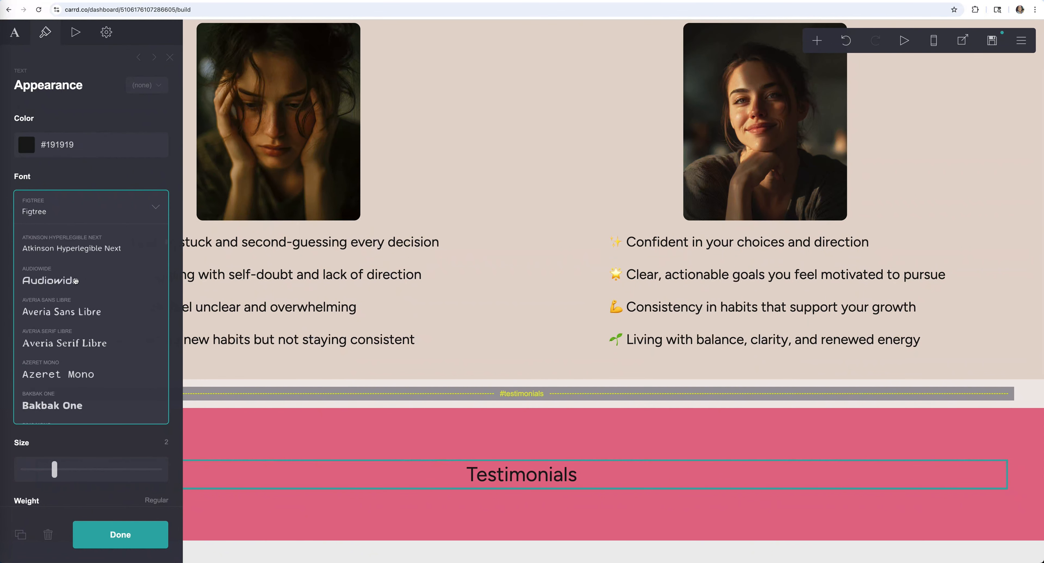
{"action": "left_click", "coordinate": [75, 305]}
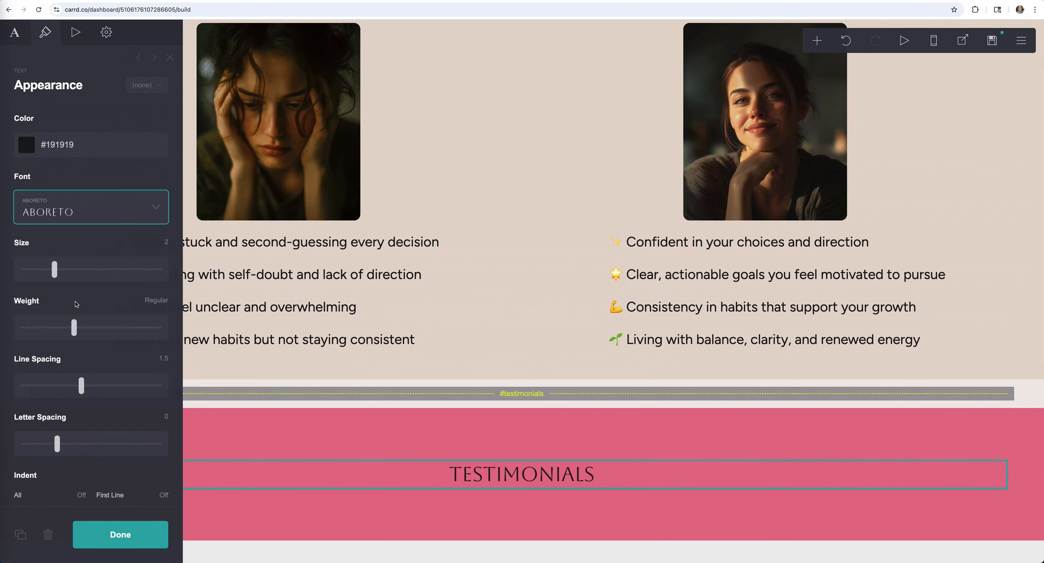
{"action": "left_click_drag", "start_coordinate": [57, 275], "coordinate": [98, 272]}
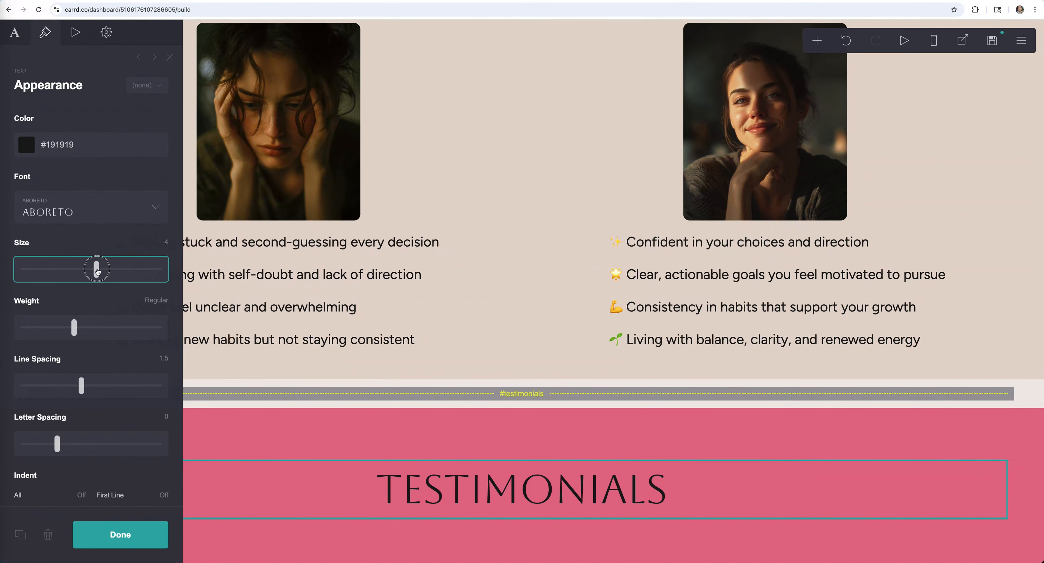
- Reduce the pink container's vertical padding and make the TESTIMONIALS heading white
{"action": "left_click", "coordinate": [243, 434]}
{"action": "left_click_drag", "start_coordinate": [23, 204], "coordinate": [23, 204]}
{"action": "left_click_drag", "start_coordinate": [47, 280], "coordinate": [29, 280]}
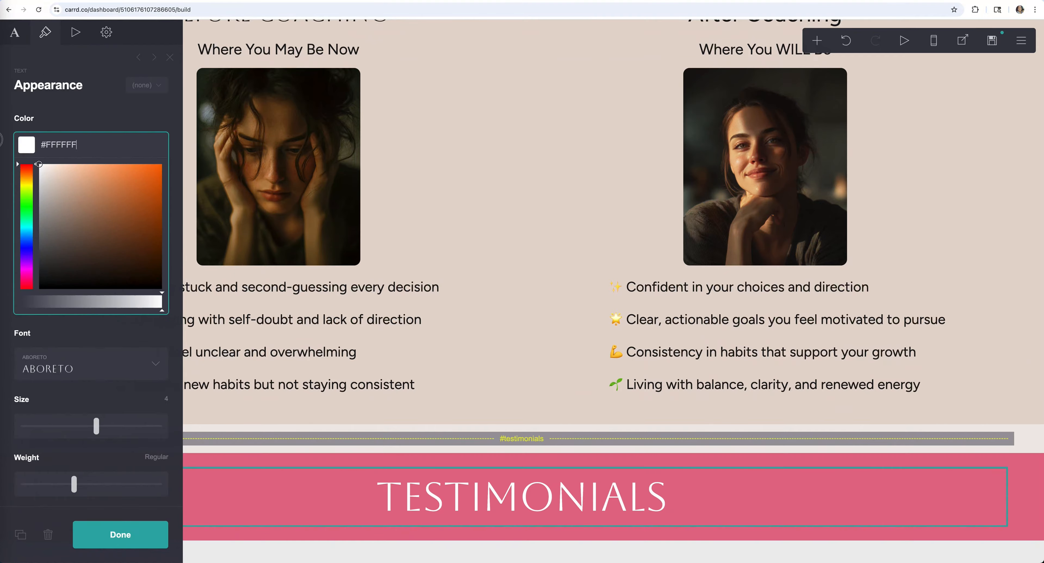
{"action": "left_click", "coordinate": [837, 454]}
{"action": "left_click", "coordinate": [888, 125]}
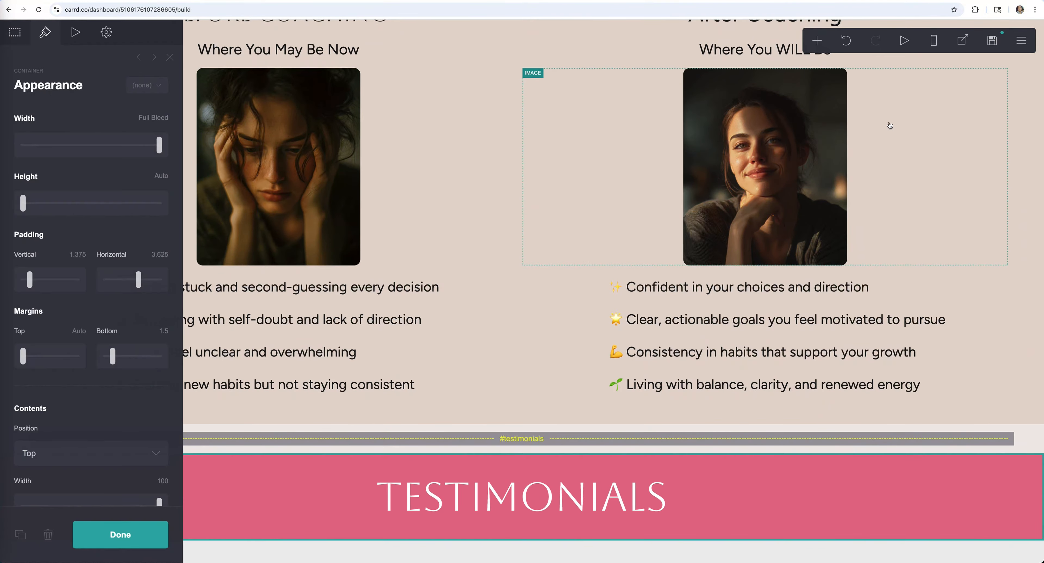
{"action": "left_click", "coordinate": [817, 39]}
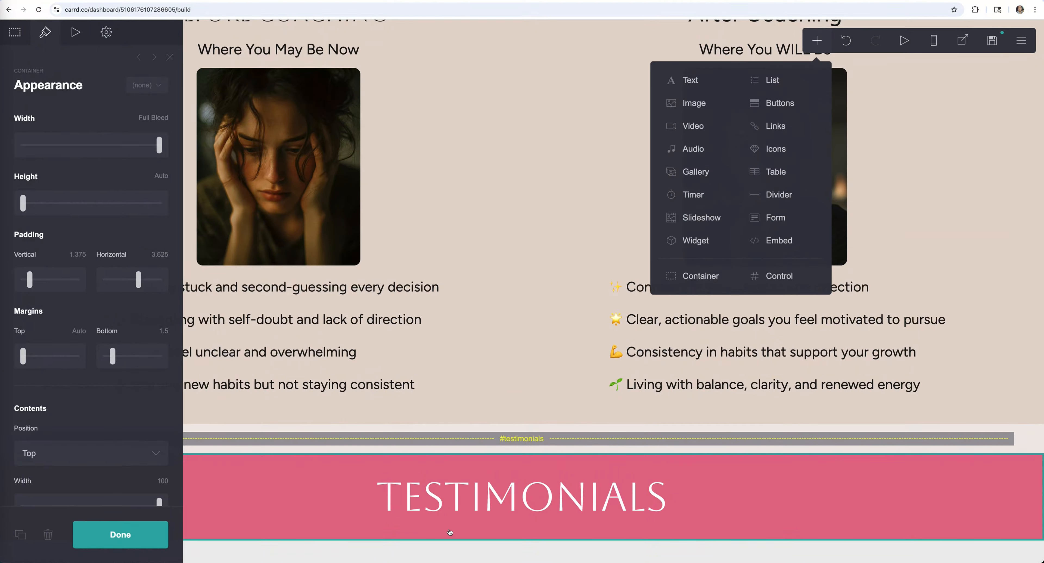
- Add a new container below the TESTIMONIALS heading
{"action": "left_click", "coordinate": [694, 276]}
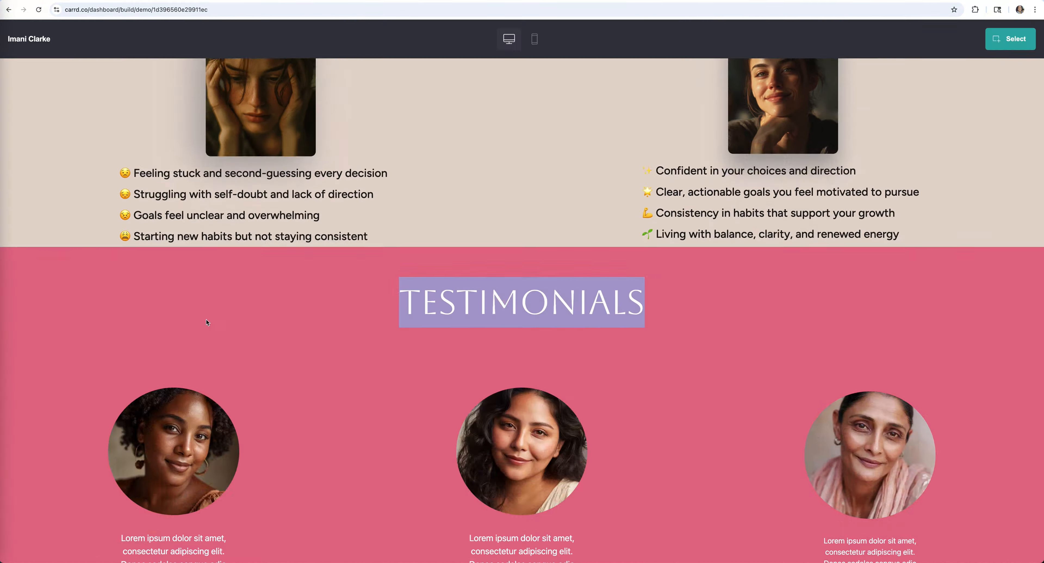
{"action": "scroll", "coordinate": [239, 353], "scroll_direction": "down", "scroll_amount": 5}
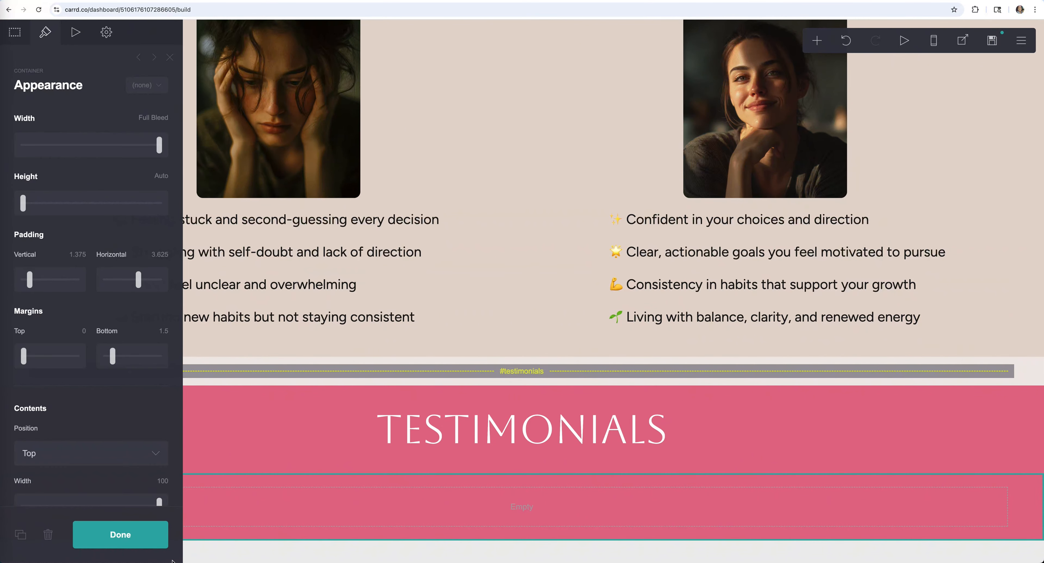
{"action": "left_click", "coordinate": [120, 535]}
- Convert the new container into three columns of 33%, 34% and 33%
{"action": "left_click", "coordinate": [36, 494]}
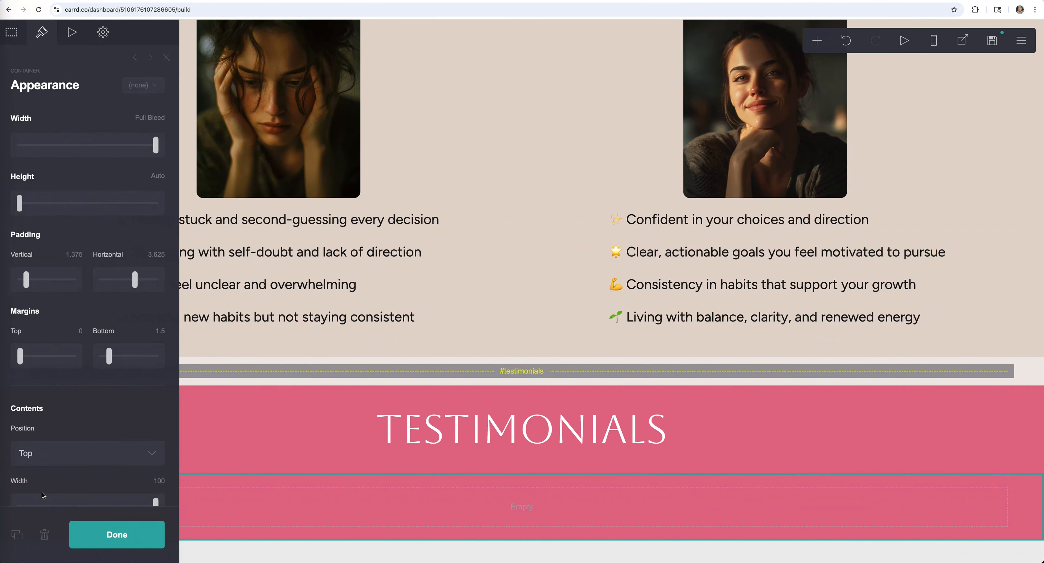
{"action": "left_click", "coordinate": [14, 36]}
{"action": "left_click", "coordinate": [55, 138]}
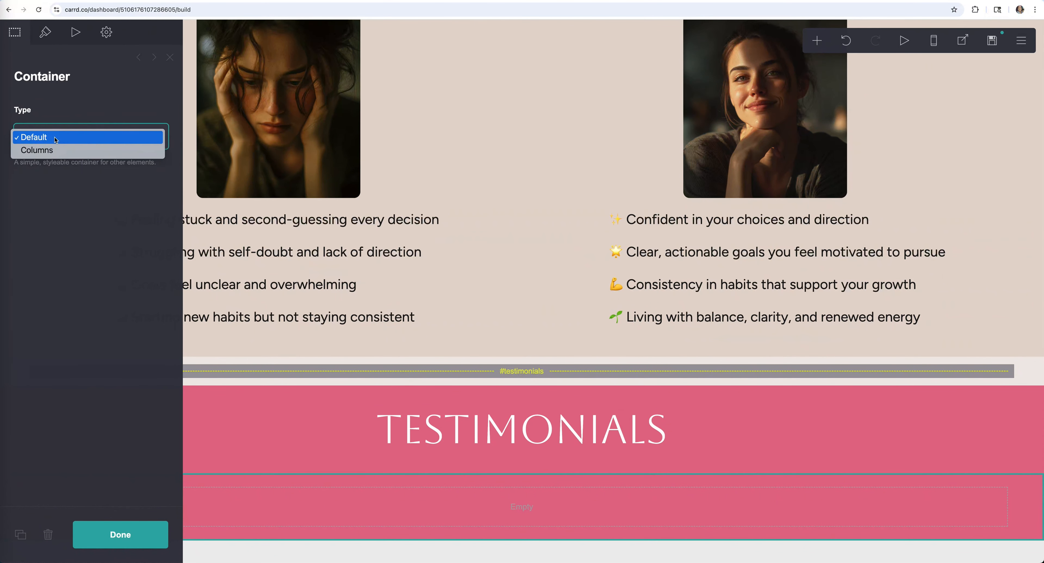
{"action": "left_click", "coordinate": [36, 150]}
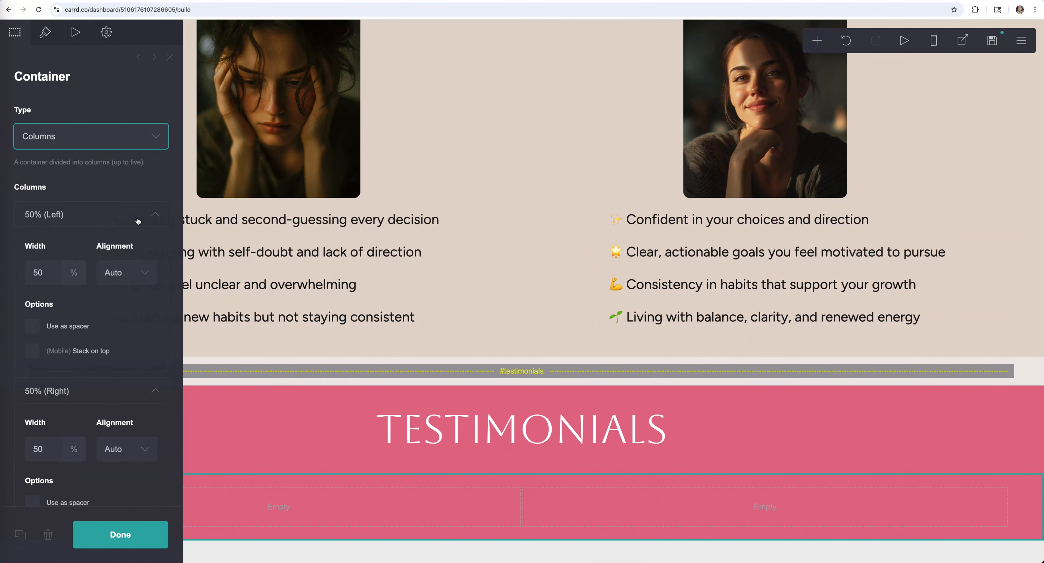
{"action": "left_click", "coordinate": [156, 211]}
{"action": "left_click", "coordinate": [156, 244]}
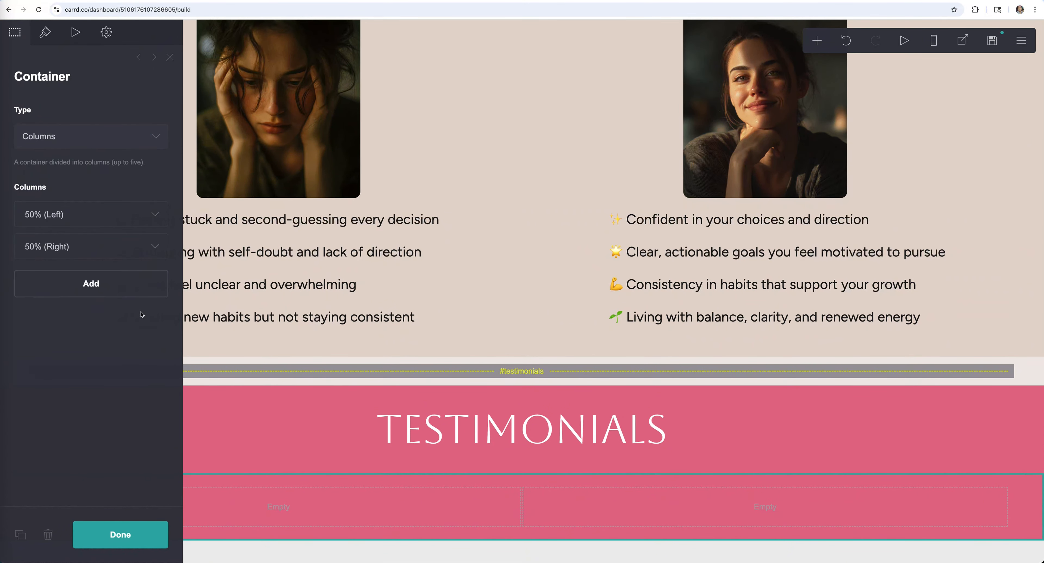
{"action": "left_click", "coordinate": [128, 286]}
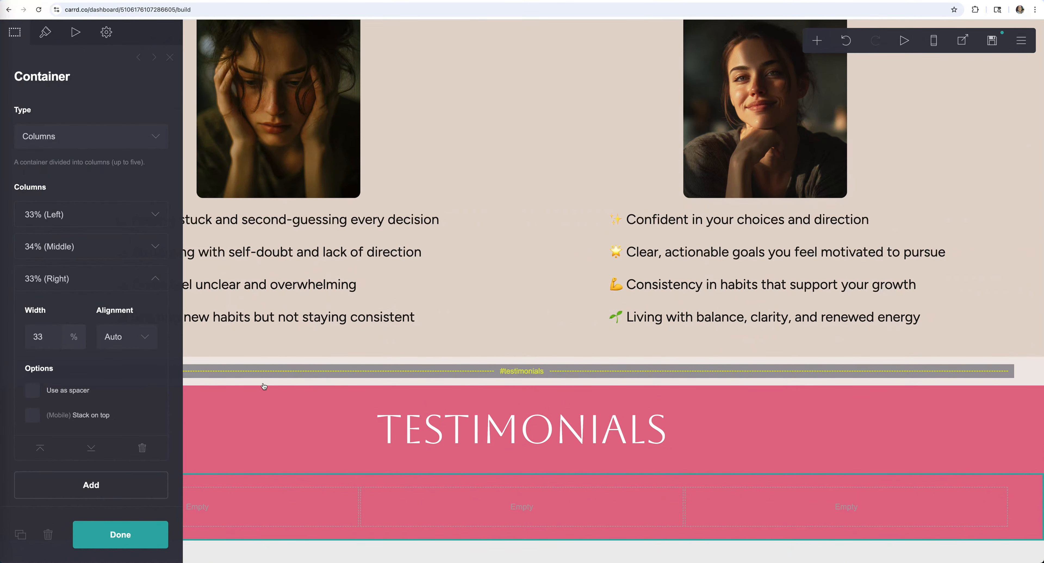
{"action": "left_click", "coordinate": [156, 280]}
{"action": "left_click", "coordinate": [155, 532]}
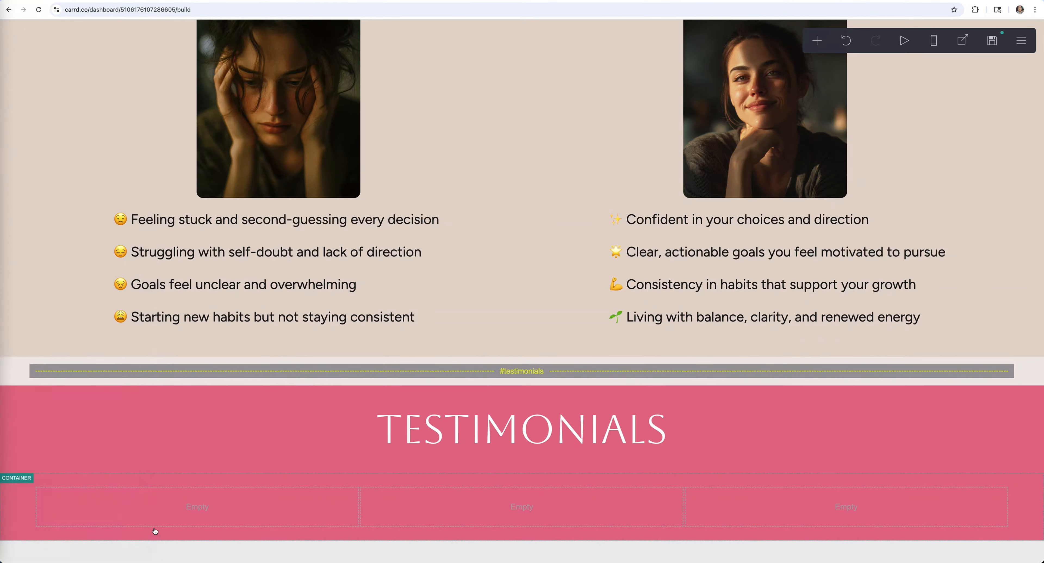
{"action": "left_click", "coordinate": [429, 505]}
{"action": "left_click", "coordinate": [818, 41]}
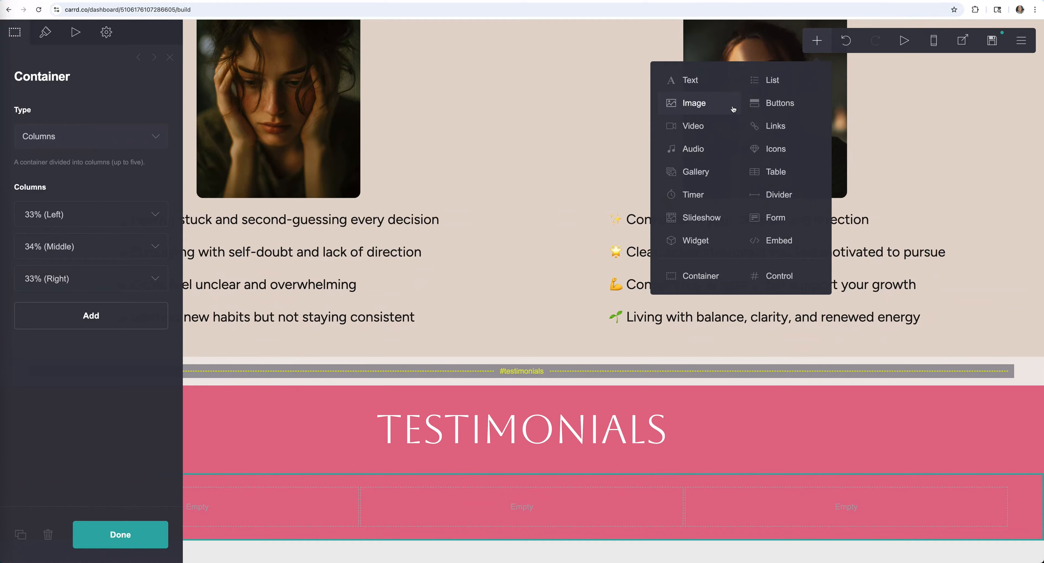
- Add image and text elements to the columns and create a Testimonials text style from the first quote
{"action": "left_click", "coordinate": [704, 106]}
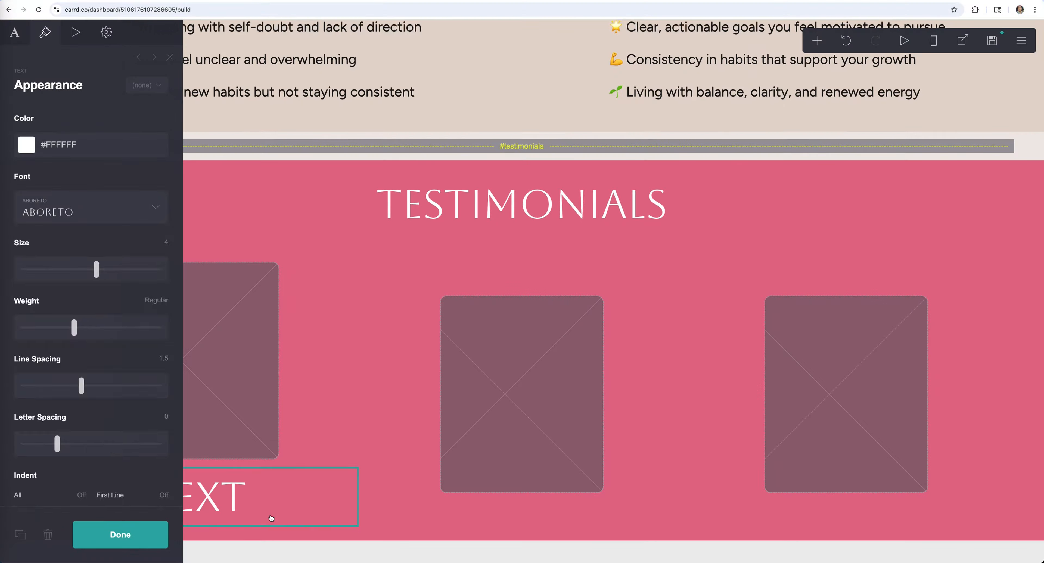
{"action": "left_click", "coordinate": [91, 207]}
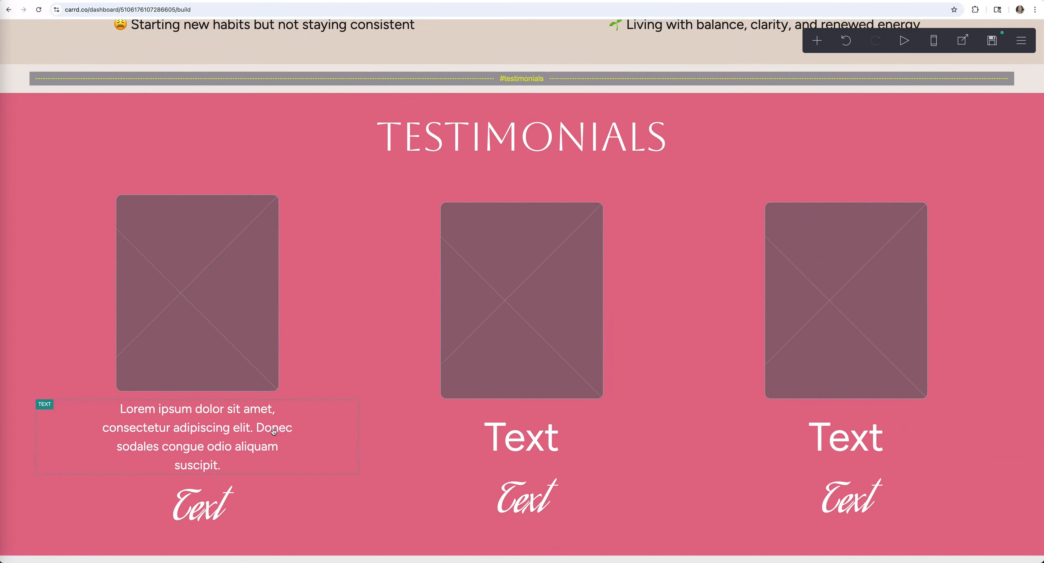
{"action": "left_click", "coordinate": [273, 432]}
{"action": "left_click", "coordinate": [44, 32]}
{"action": "left_click", "coordinate": [99, 188]}
{"action": "left_click", "coordinate": [92, 158]}
{"action": "type", "text": "Testimonials"}
{"action": "left_click", "coordinate": [119, 534]}
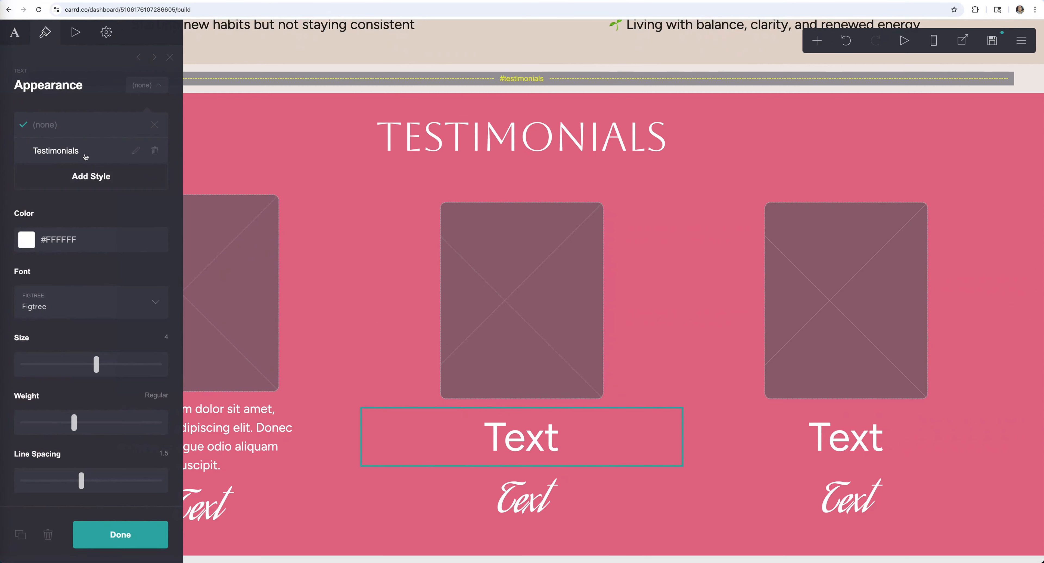
- Apply the Testimonials style to the middle and third column quotes
{"action": "left_click", "coordinate": [55, 147]}
{"action": "left_click", "coordinate": [114, 531]}
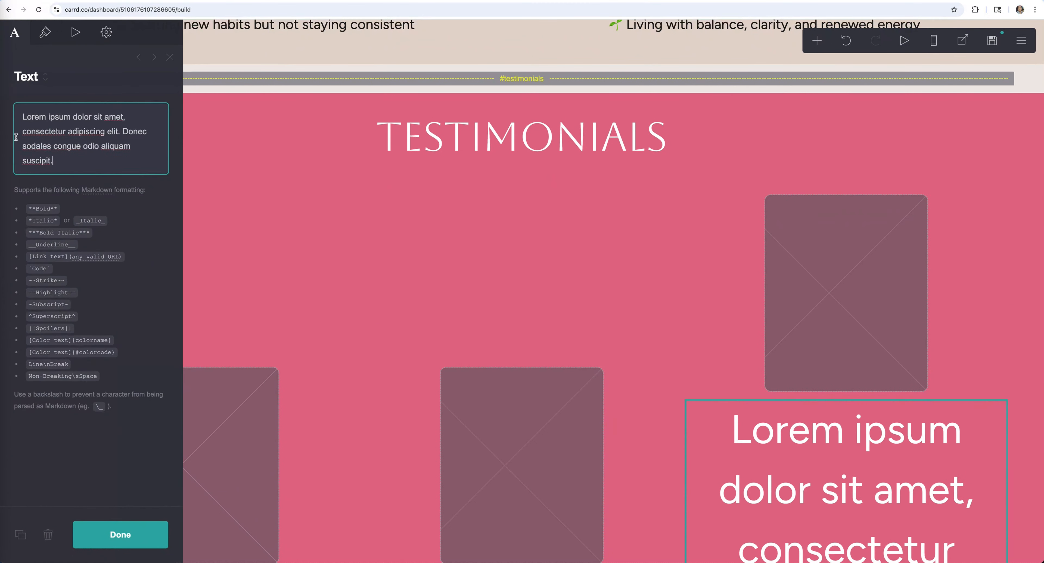
{"action": "left_click", "coordinate": [44, 31]}
{"action": "left_click", "coordinate": [55, 146]}
{"action": "left_click", "coordinate": [120, 534]}
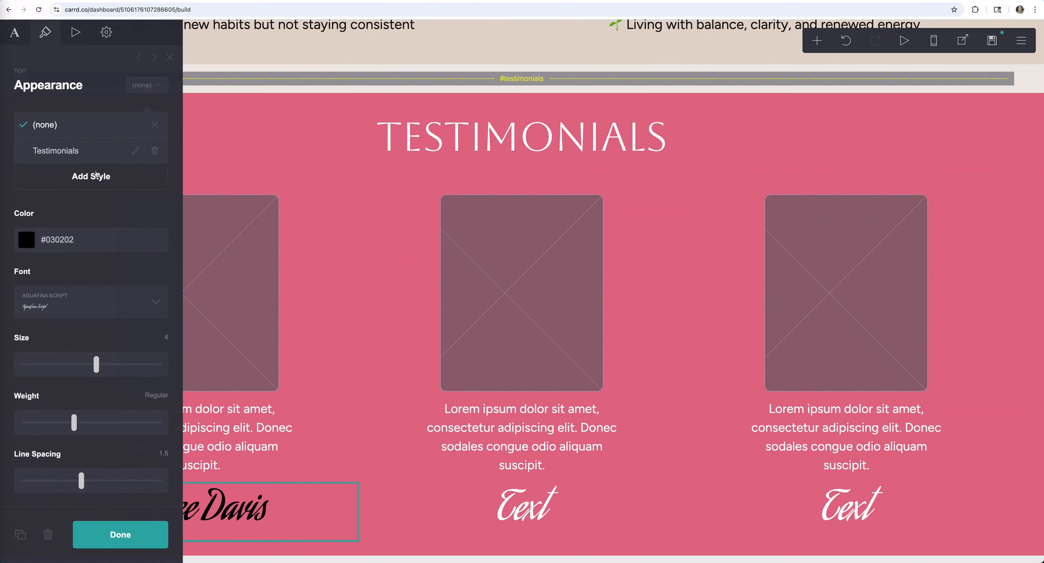
- Create a Names text style for the reviewer names and verify each quote's style
{"action": "left_click", "coordinate": [96, 175]}
{"action": "type", "text": "Names"}
{"action": "key", "text": "Return"}
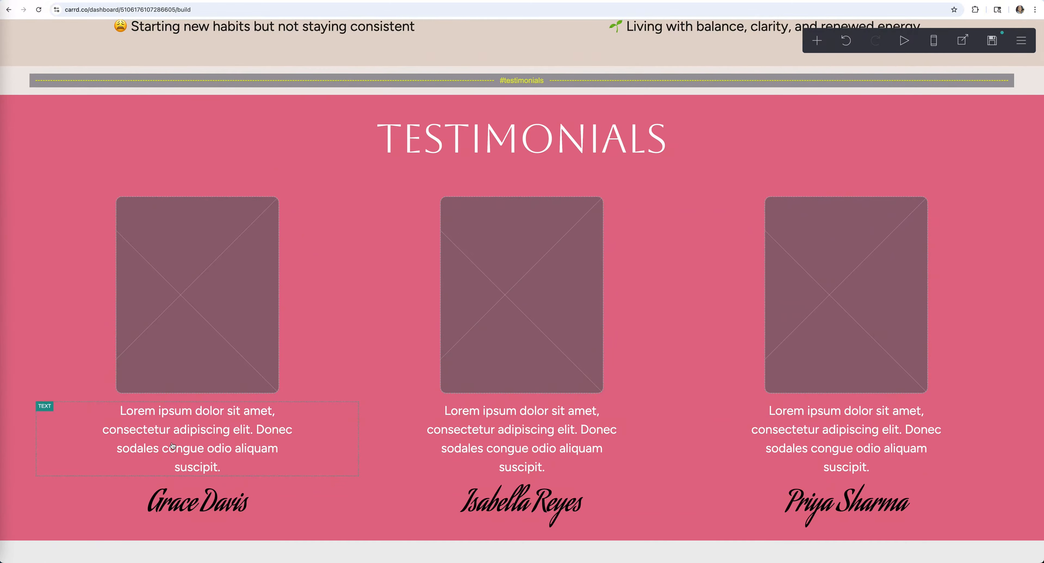
{"action": "left_click", "coordinate": [199, 430]}
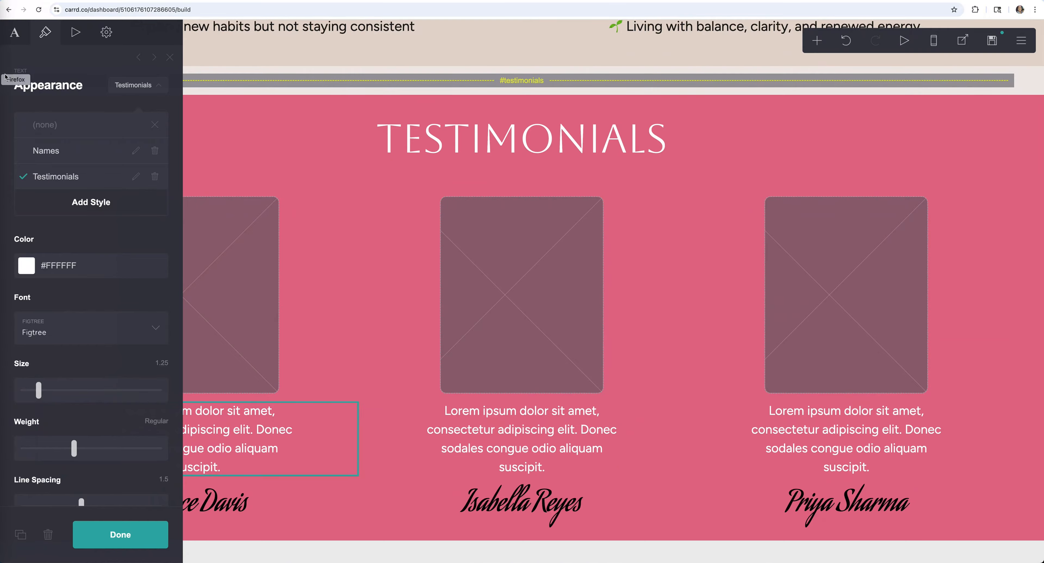
{"action": "left_click", "coordinate": [156, 87]}
{"action": "left_click", "coordinate": [156, 86]}
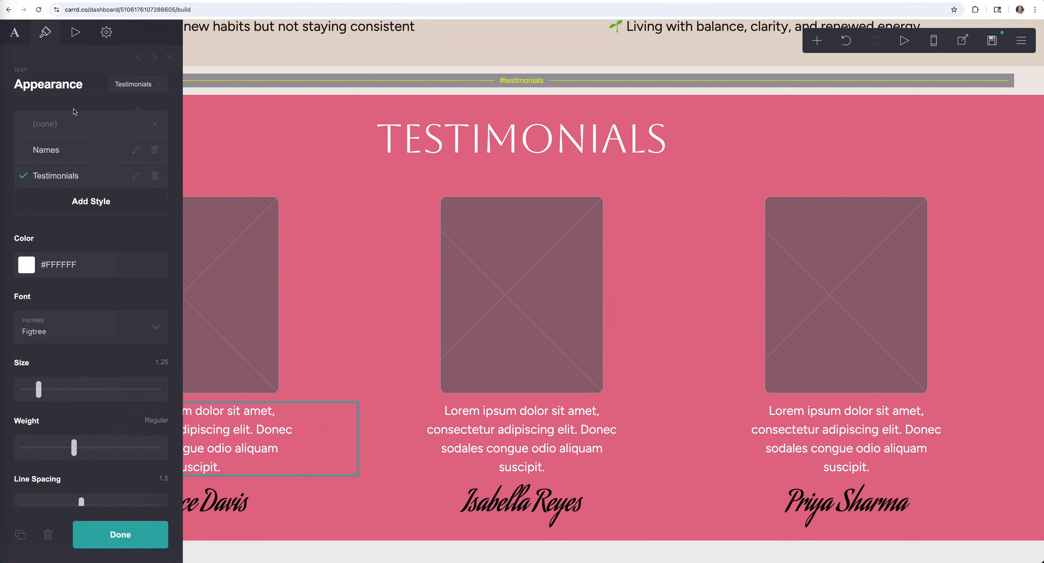
{"action": "left_click", "coordinate": [516, 439]}
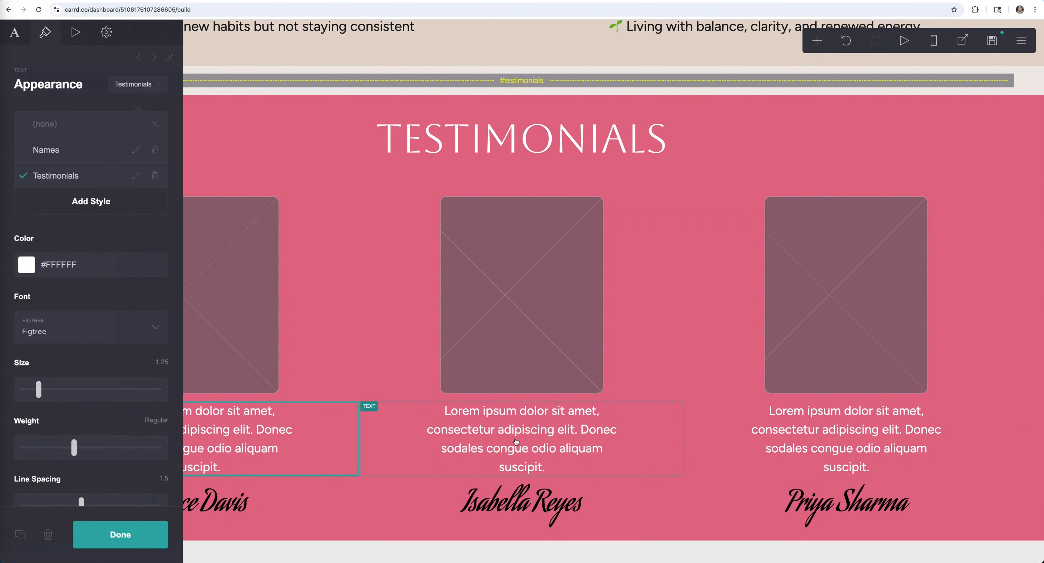
{"action": "left_click", "coordinate": [159, 87]}
{"action": "left_click", "coordinate": [159, 87]}
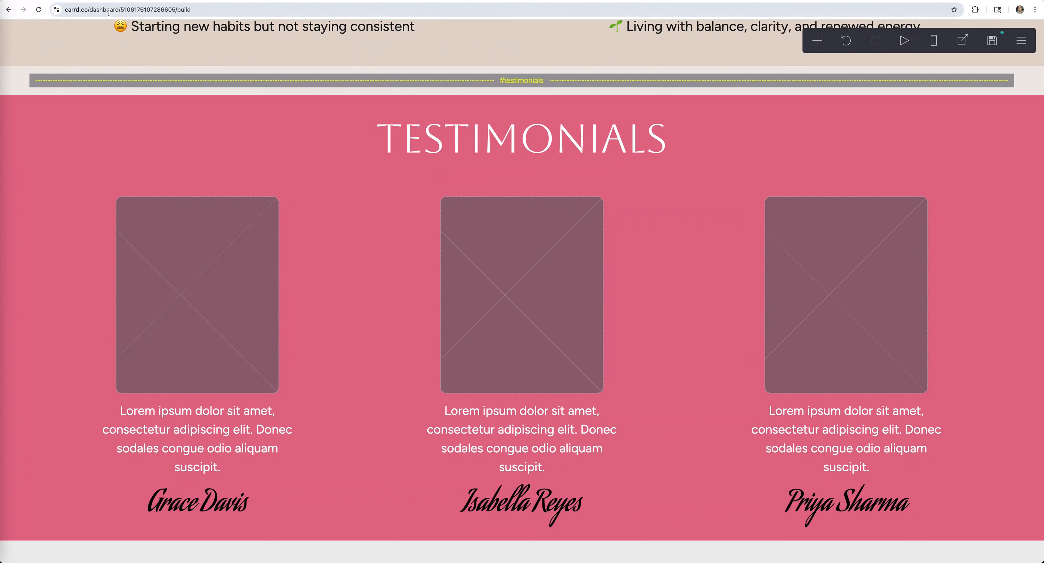
{"action": "left_click", "coordinate": [184, 250]}
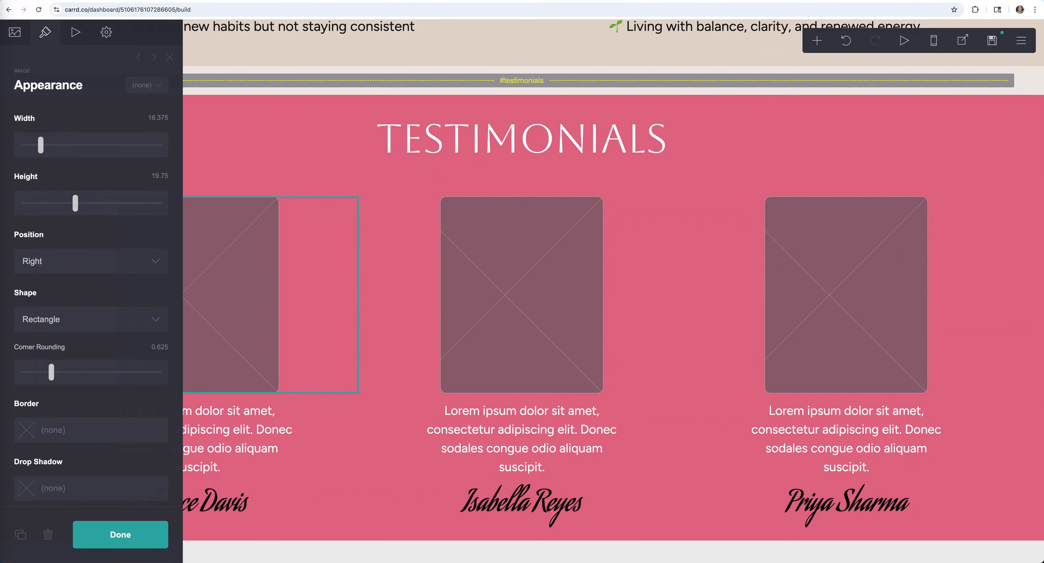
- Upload the after coaching photo, uncropped, into the first testimonial image slot
{"action": "left_click", "coordinate": [66, 1]}
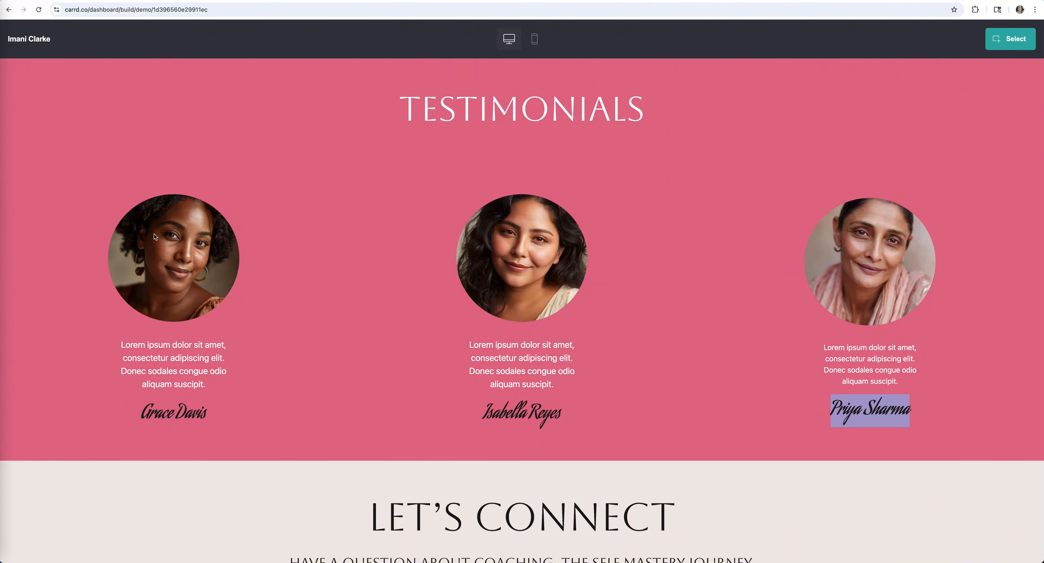
{"action": "left_click", "coordinate": [191, 1]}
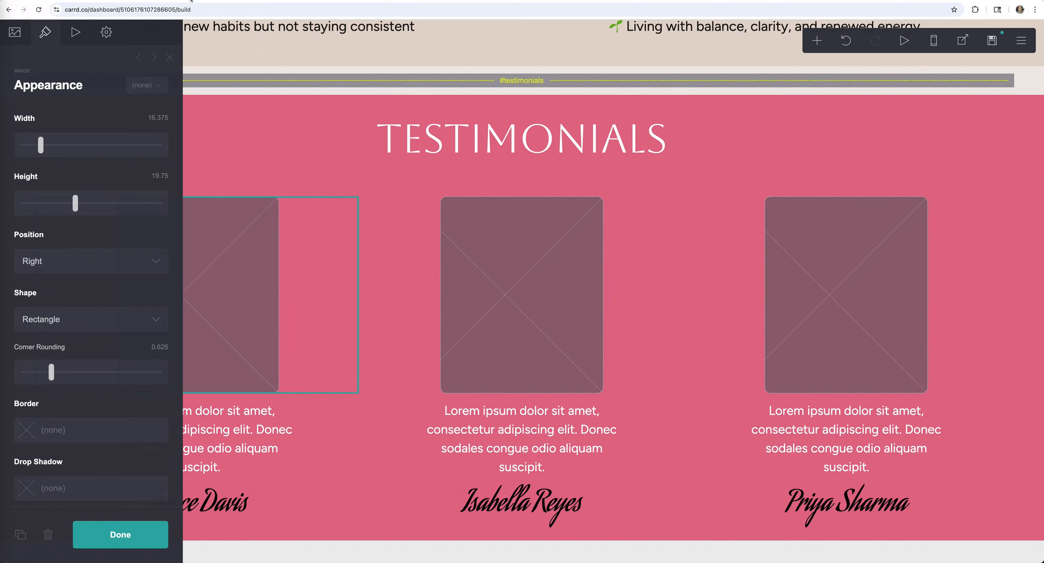
{"action": "left_click", "coordinate": [17, 36]}
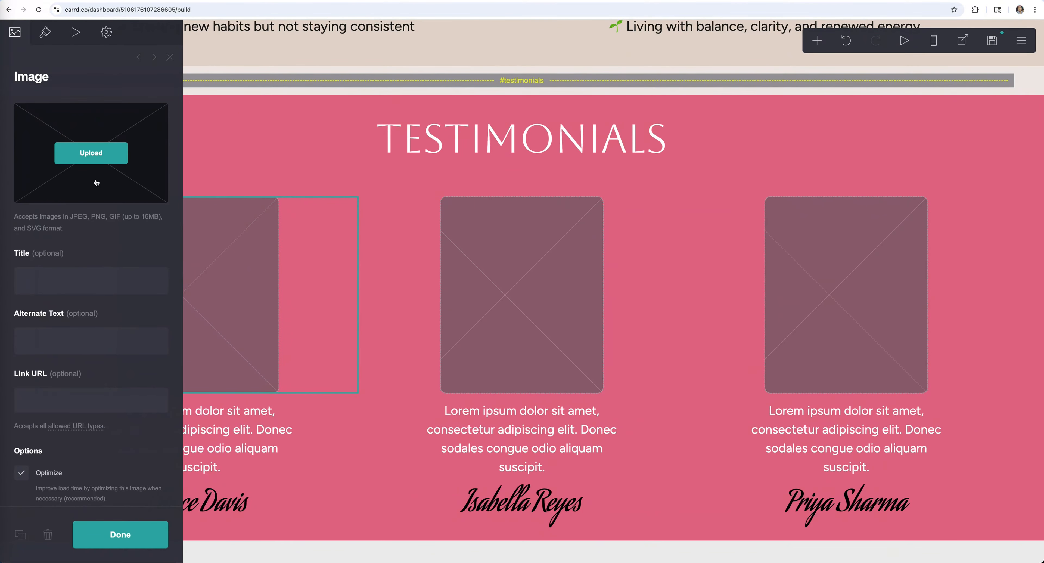
{"action": "left_click", "coordinate": [96, 161]}
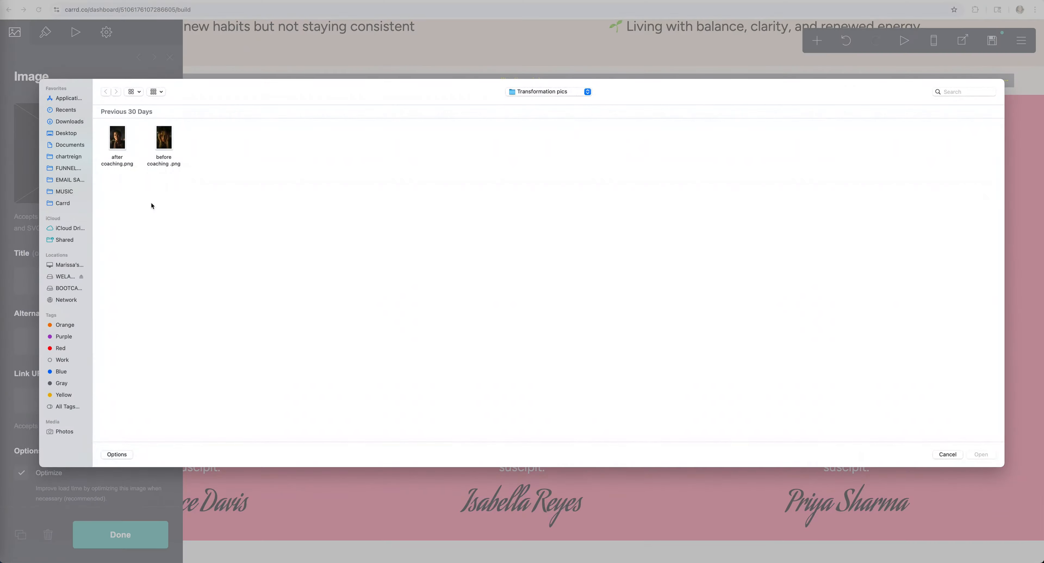
{"action": "double_click", "coordinate": [117, 138]}
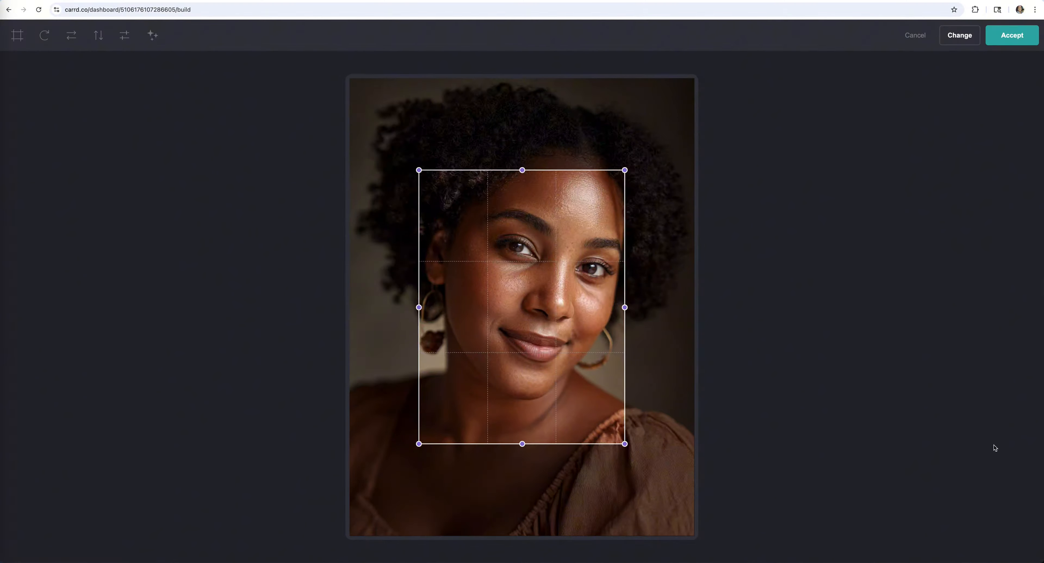
{"action": "left_click", "coordinate": [17, 37]}
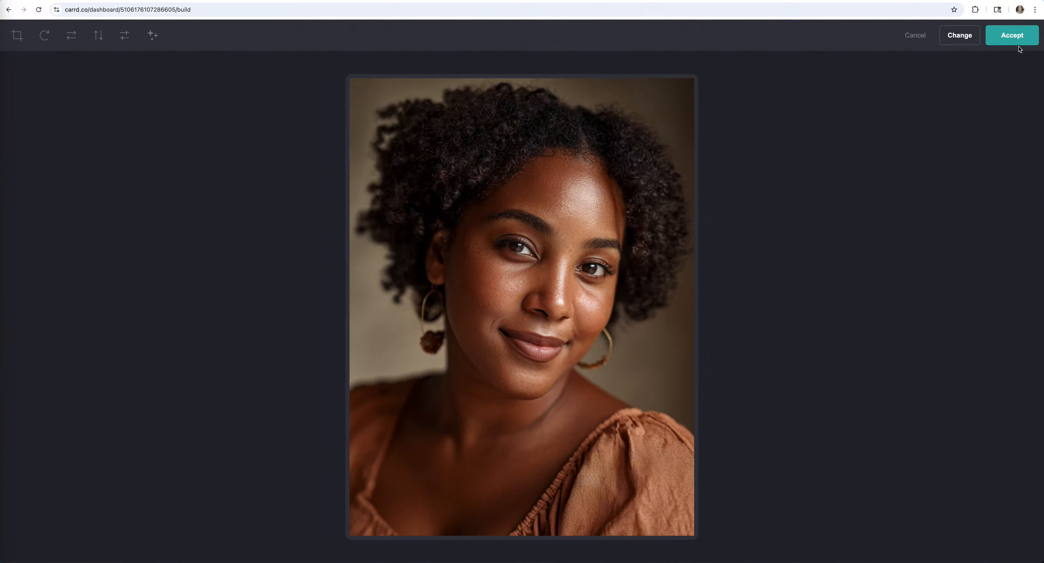
{"action": "left_click", "coordinate": [1016, 39]}
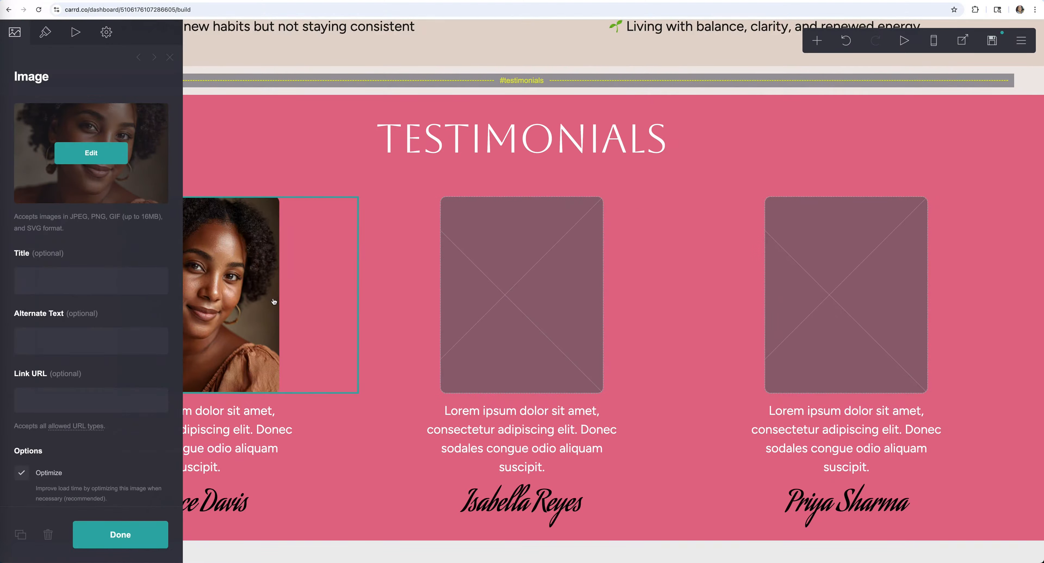
- Make the first photo circular with width 12.625 and a matching height
{"action": "left_click", "coordinate": [258, 298]}
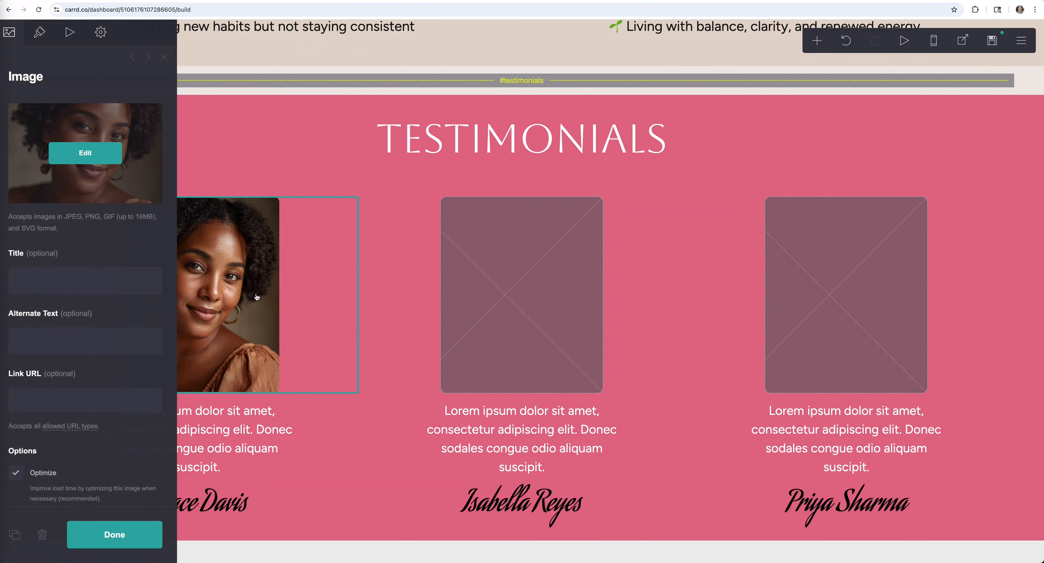
{"action": "left_click", "coordinate": [42, 34]}
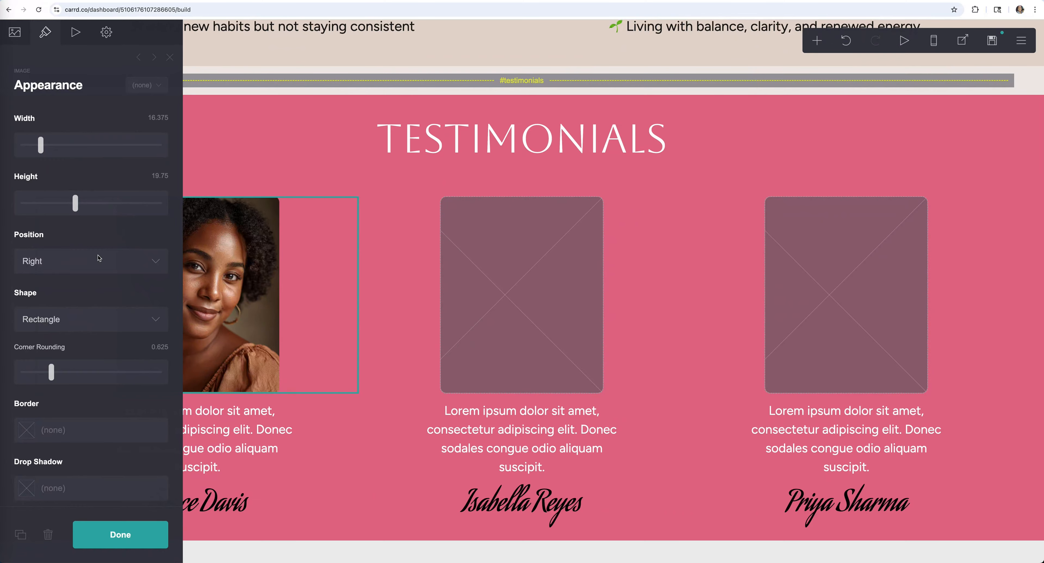
{"action": "scroll", "coordinate": [99, 258], "scroll_direction": "down", "scroll_amount": 2}
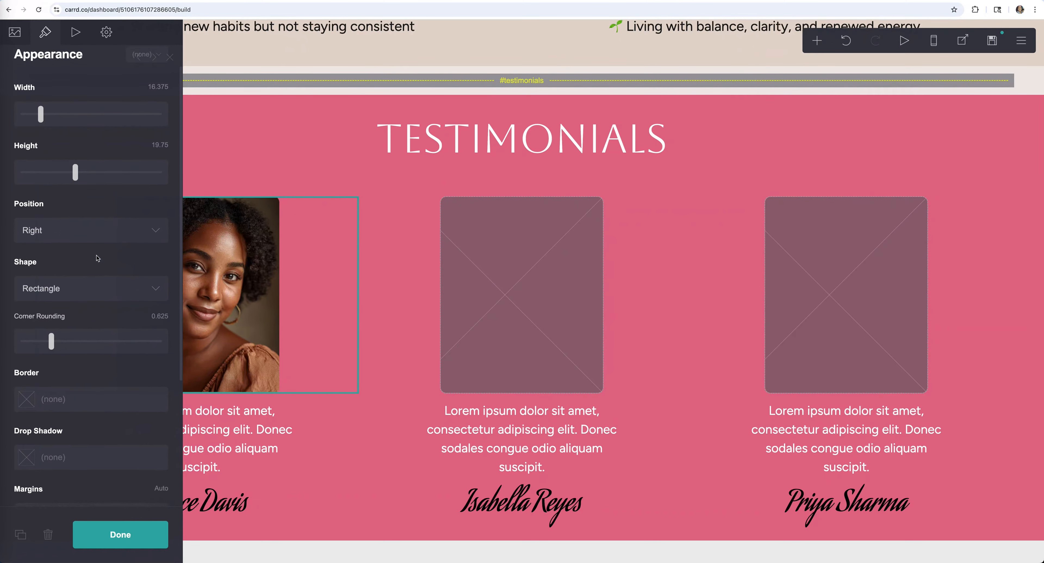
{"action": "left_click", "coordinate": [80, 298]}
{"action": "left_click", "coordinate": [83, 303]}
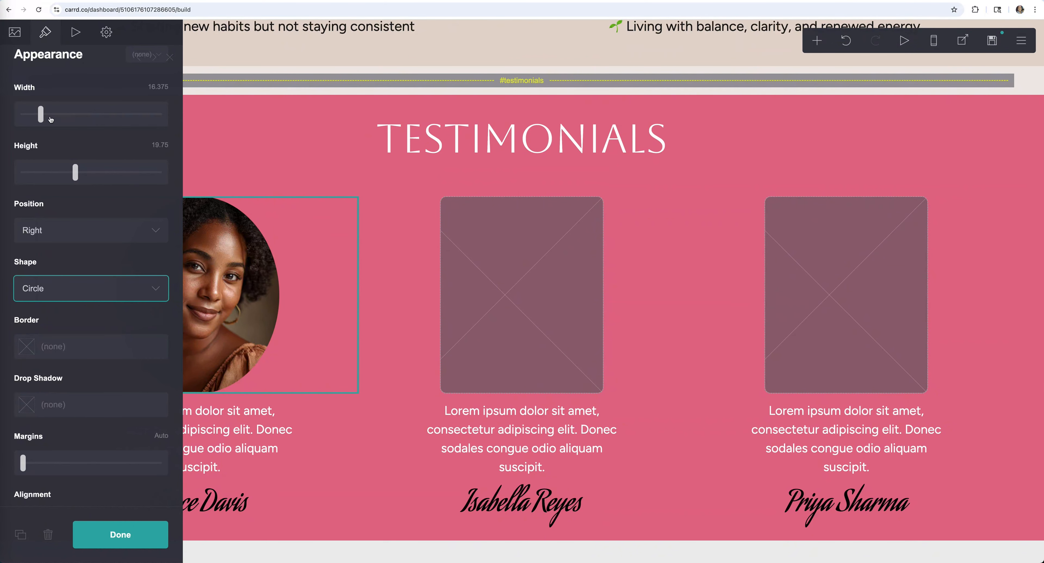
{"action": "left_click_drag", "start_coordinate": [50, 119], "coordinate": [46, 118]}
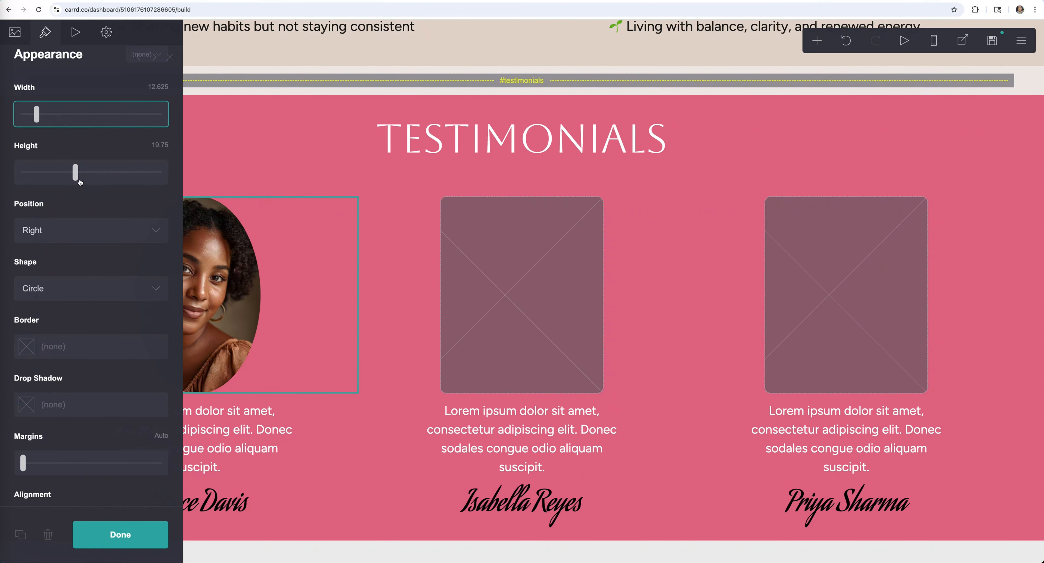
{"action": "left_click_drag", "start_coordinate": [80, 183], "coordinate": [55, 172]}
{"action": "left_click", "coordinate": [145, 534]}
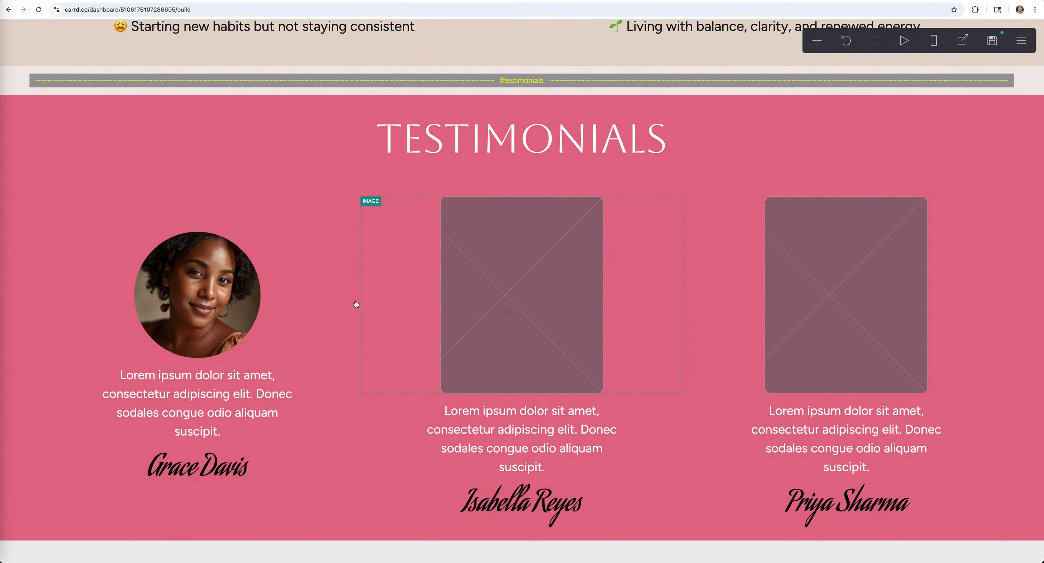
- Review the first photo's image settings and show its empty saved-styles list
{"action": "left_click", "coordinate": [227, 304]}
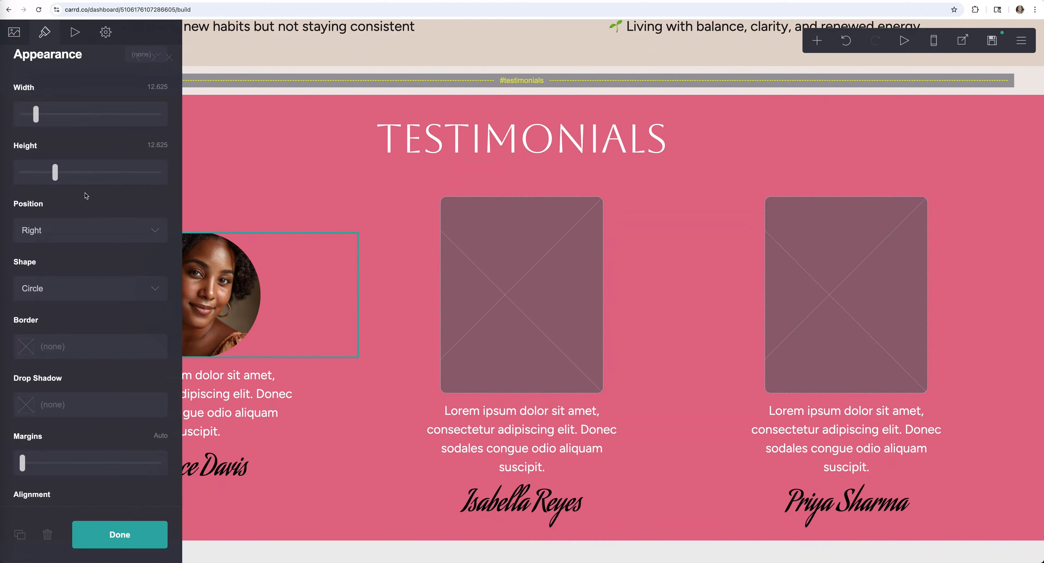
{"action": "left_click", "coordinate": [16, 37]}
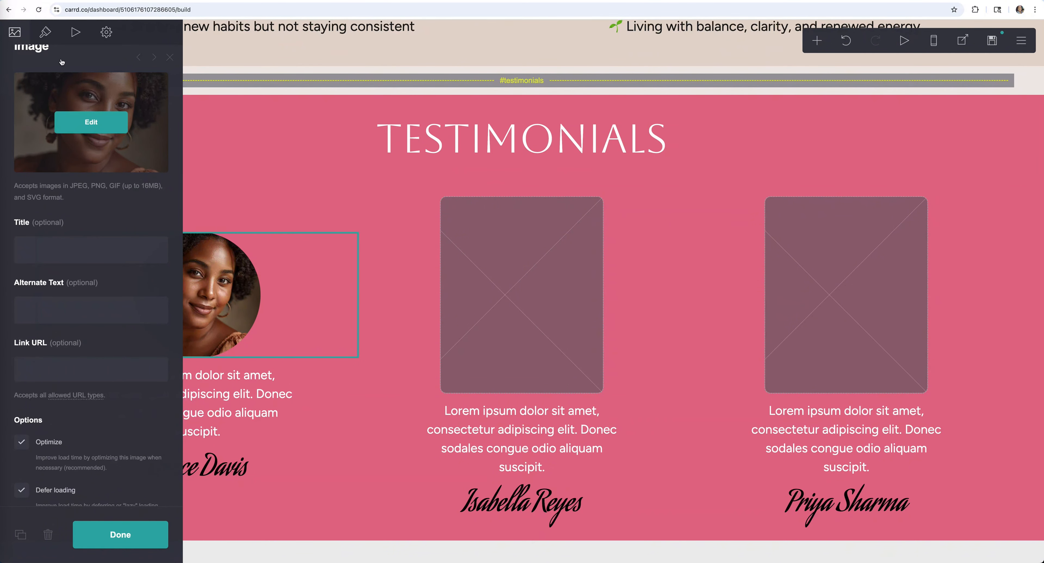
{"action": "left_click", "coordinate": [121, 535]}
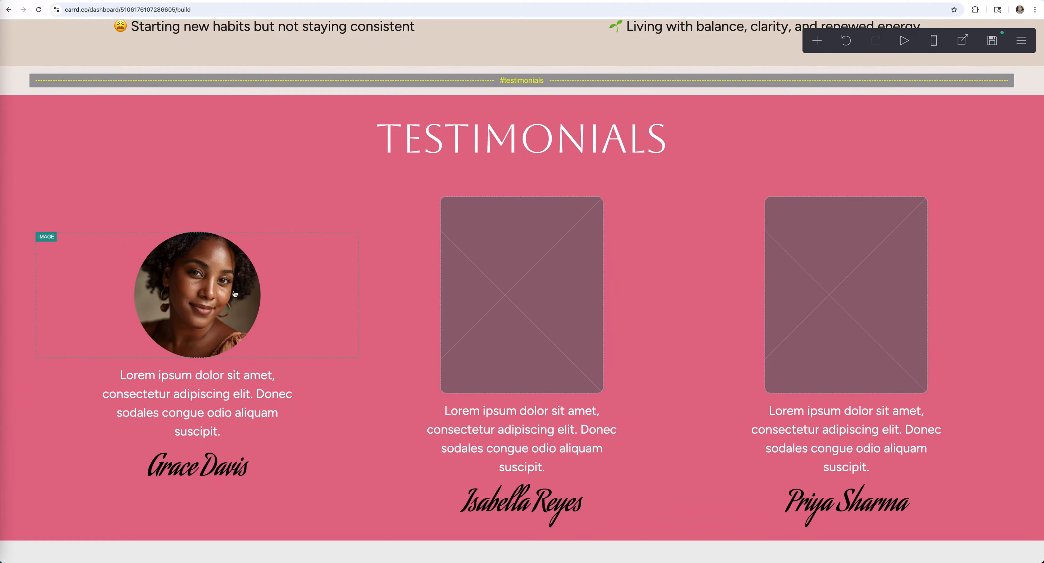
{"action": "left_click", "coordinate": [202, 290]}
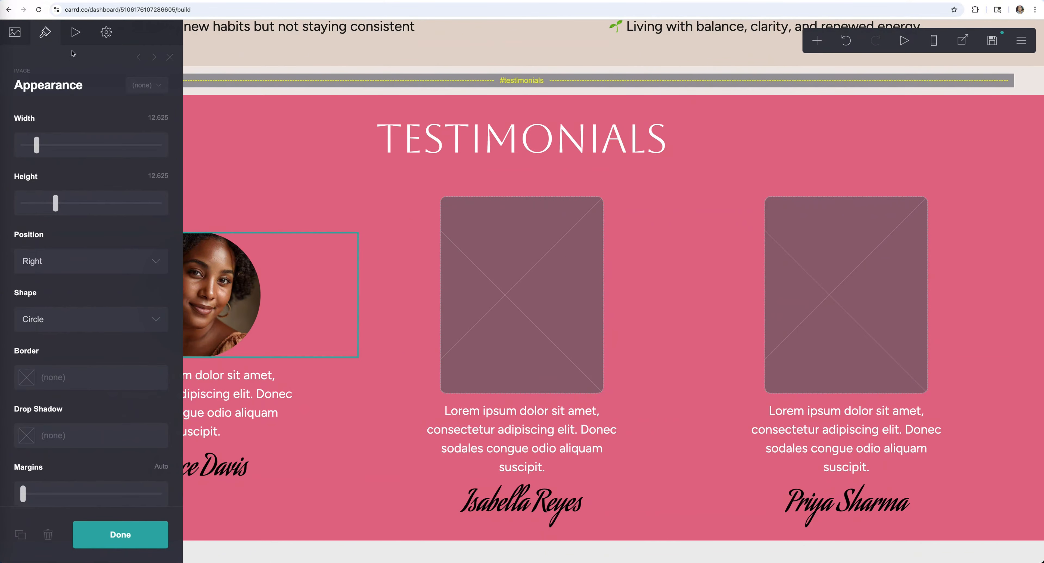
{"action": "left_click", "coordinate": [164, 92]}
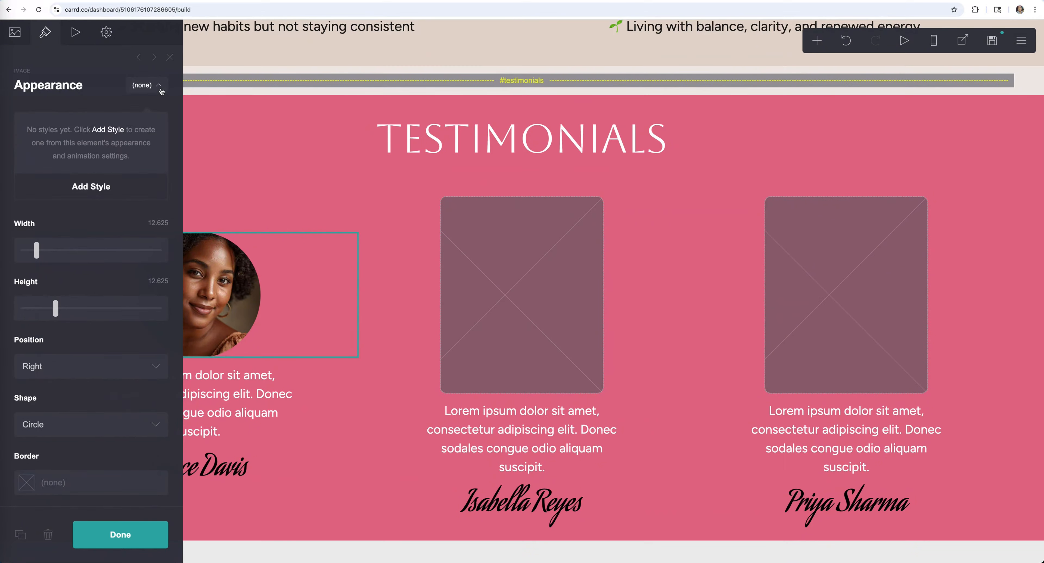
- Save the first portrait's circular look as a new style named Pics
{"action": "scroll", "coordinate": [83, 193], "scroll_direction": "down", "scroll_amount": 1}
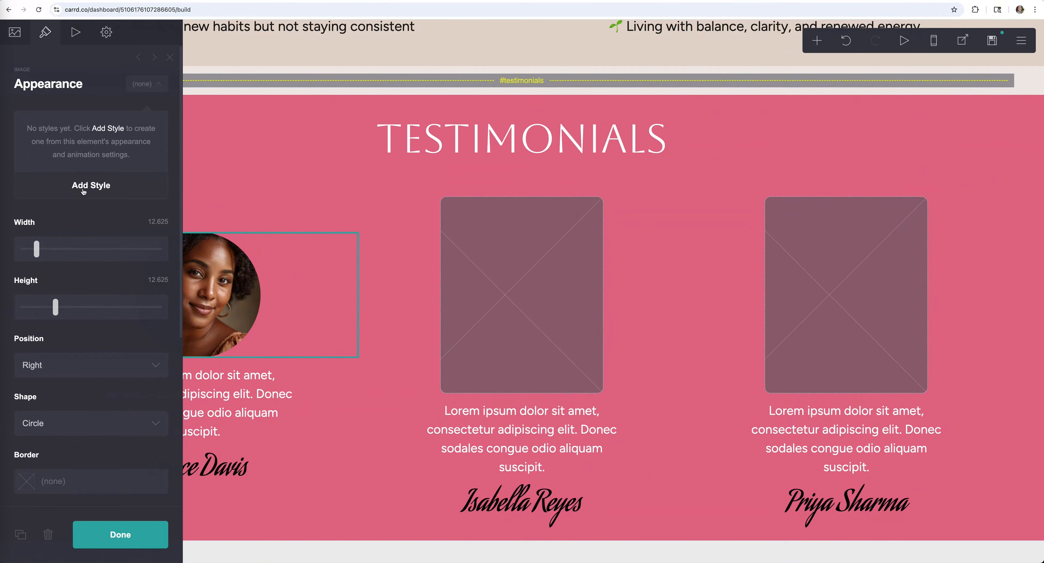
{"action": "left_click", "coordinate": [83, 190]}
{"action": "left_click", "coordinate": [136, 149]}
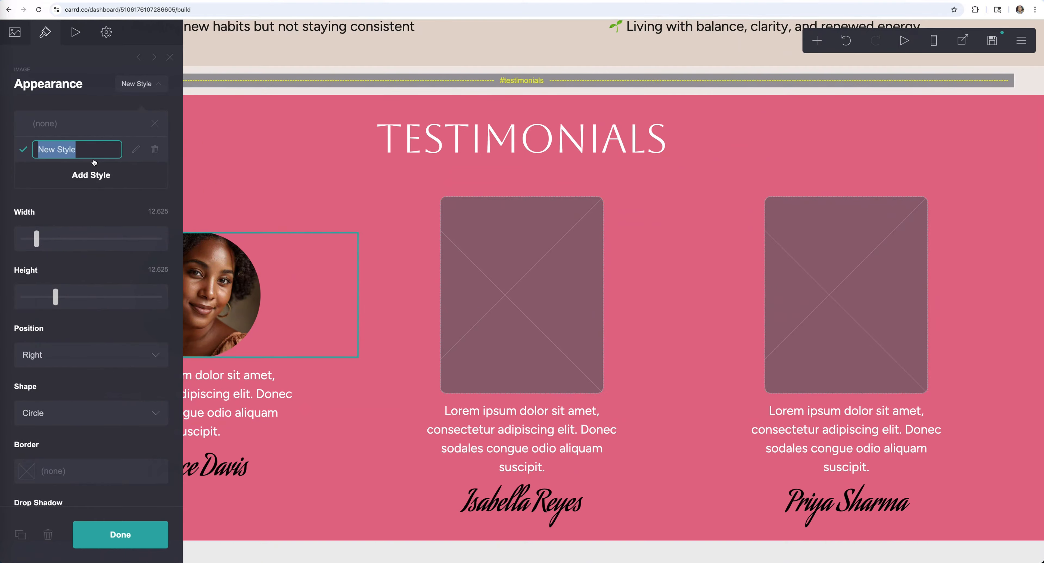
{"action": "type", "text": "Pic"}
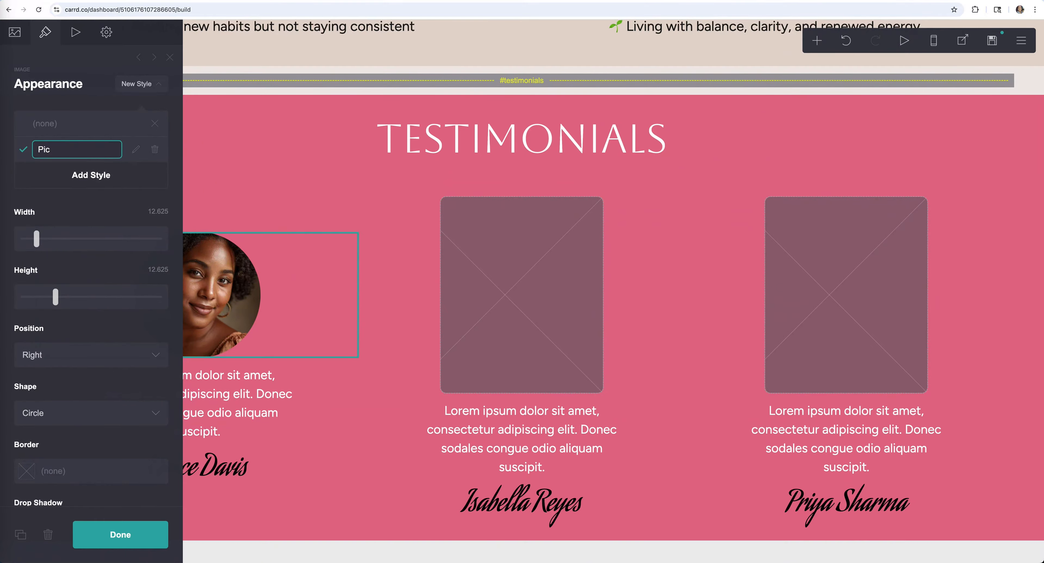
{"action": "type", "text": "s"}
{"action": "left_click", "coordinate": [106, 203]}
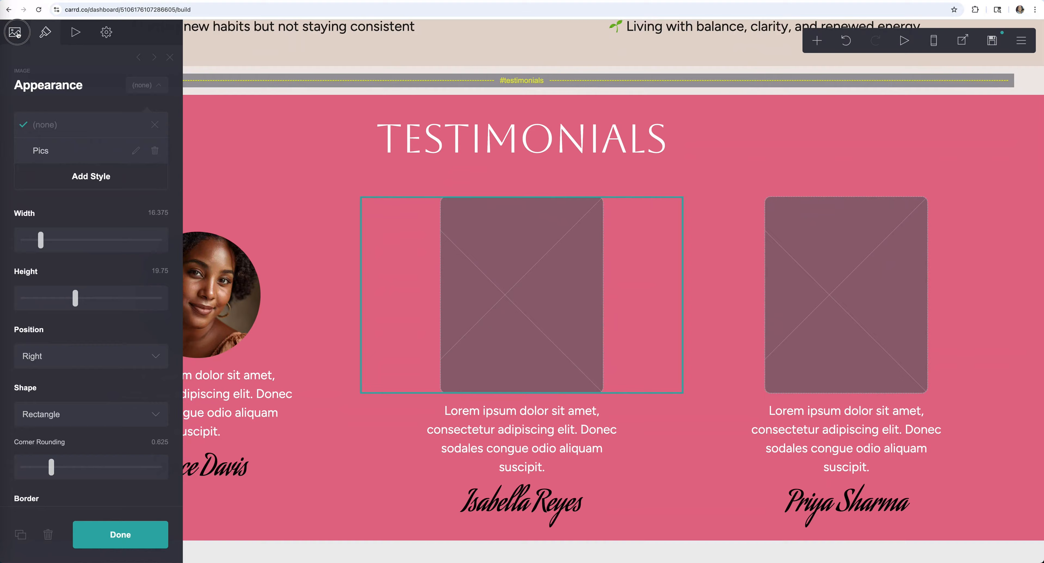
- Upload Testimonial 2.png uncropped into the middle image and apply the Pics style
{"action": "left_click", "coordinate": [16, 35]}
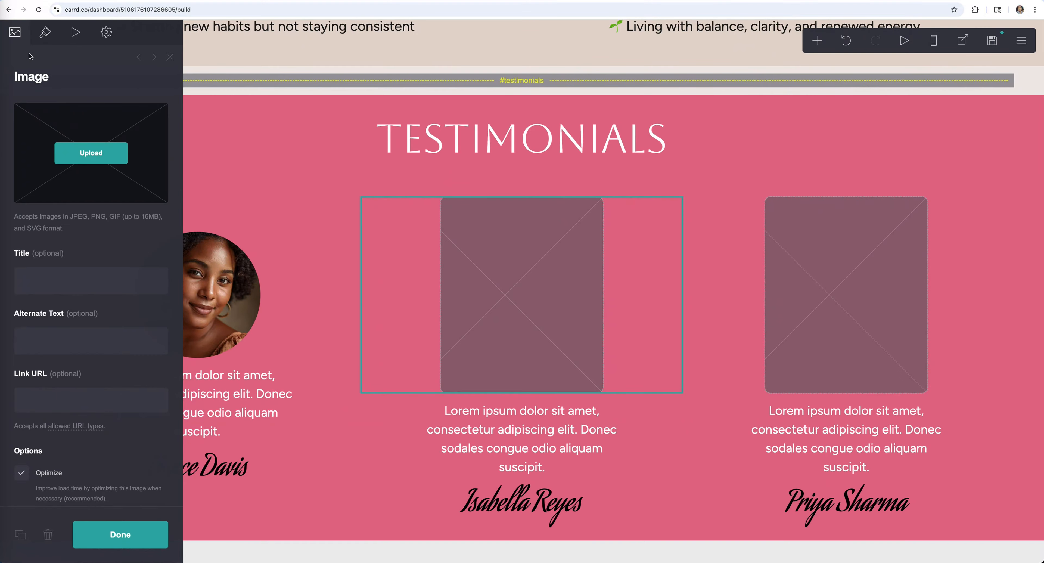
{"action": "left_click", "coordinate": [110, 154]}
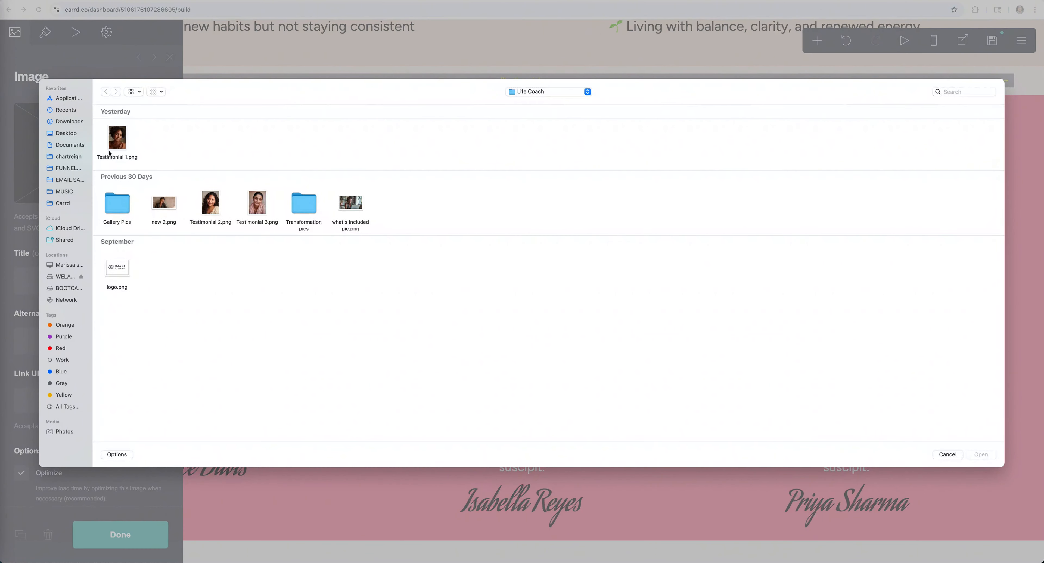
{"action": "left_click", "coordinate": [210, 203]}
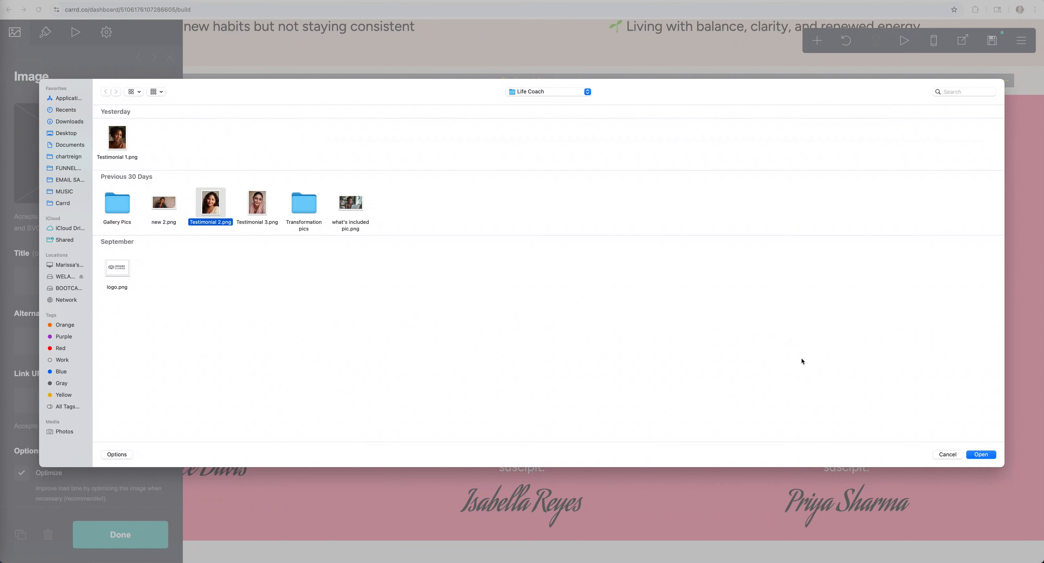
{"action": "left_click", "coordinate": [980, 455]}
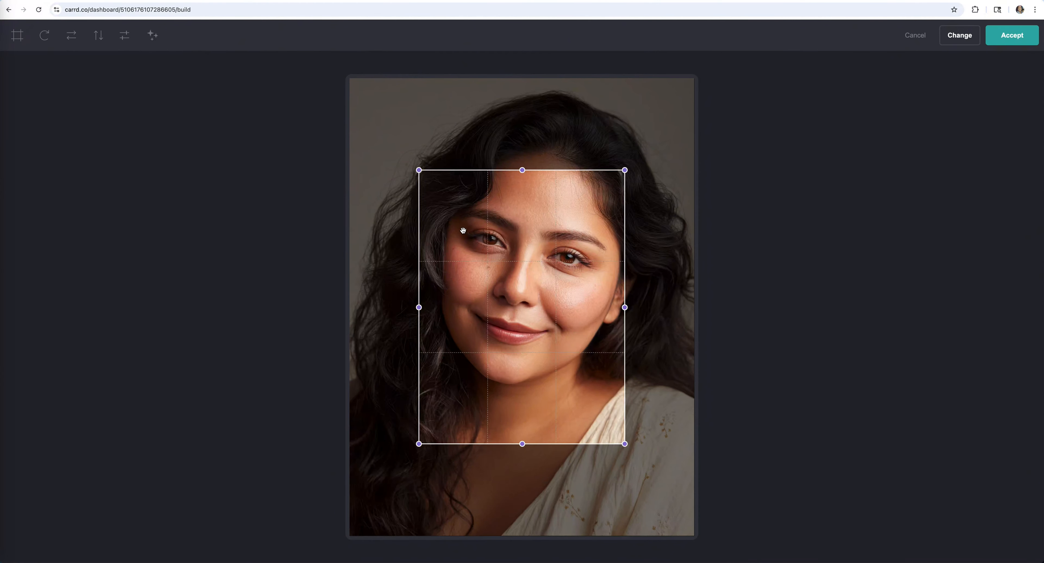
{"action": "left_click", "coordinate": [17, 35]}
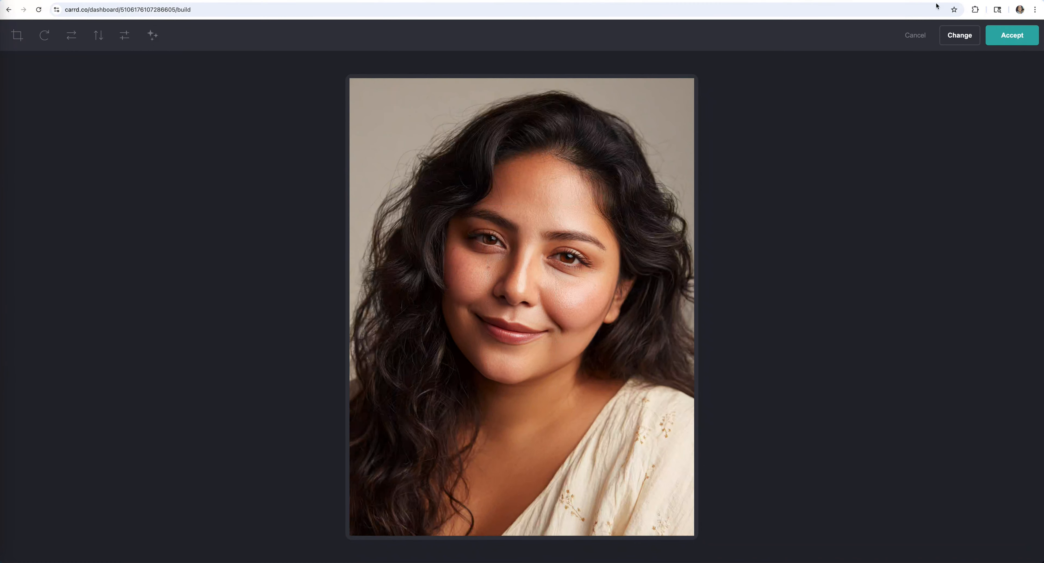
{"action": "left_click", "coordinate": [1017, 38]}
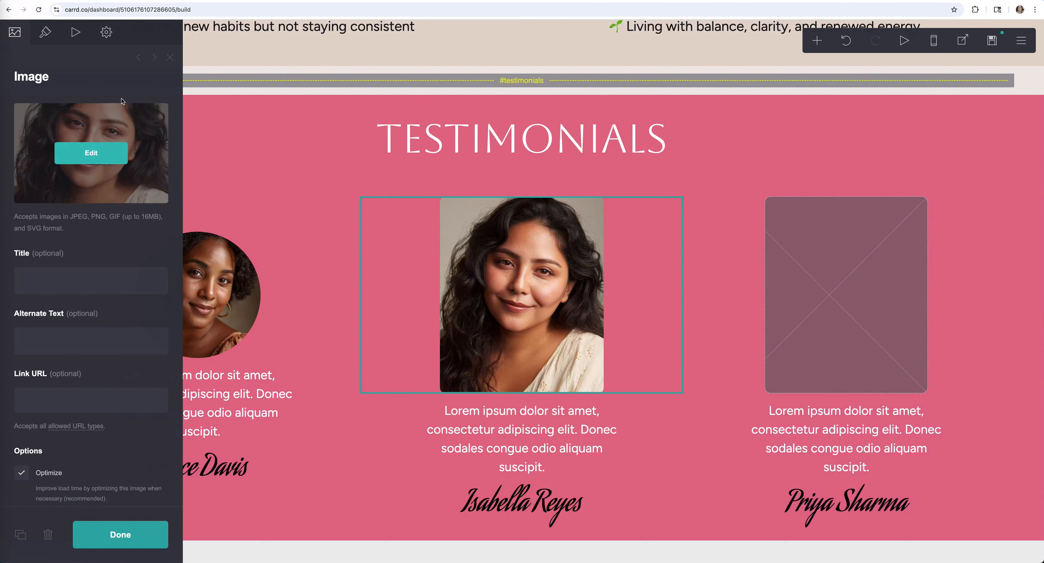
{"action": "left_click", "coordinate": [46, 32]}
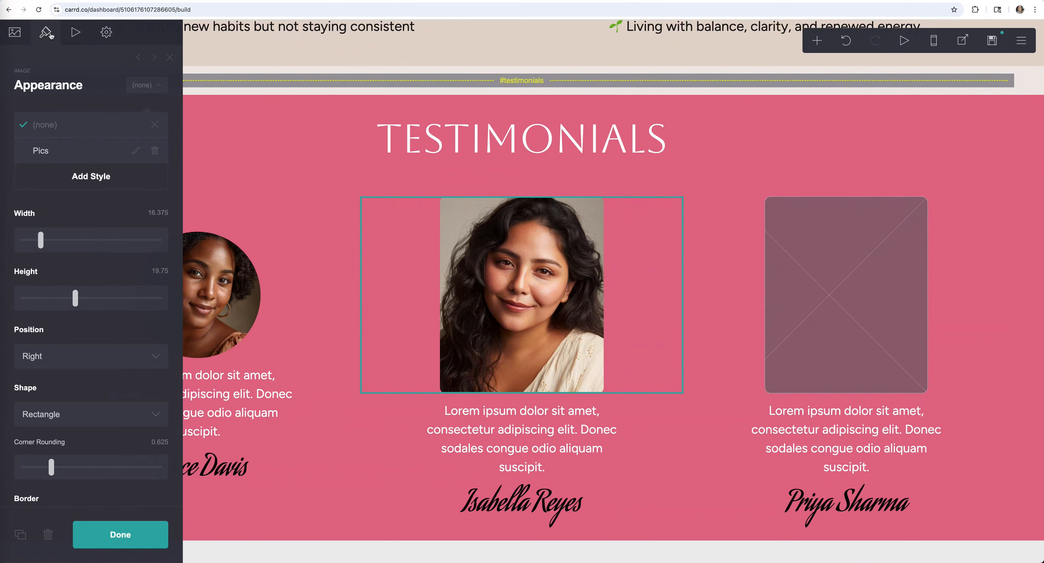
{"action": "left_click", "coordinate": [44, 153]}
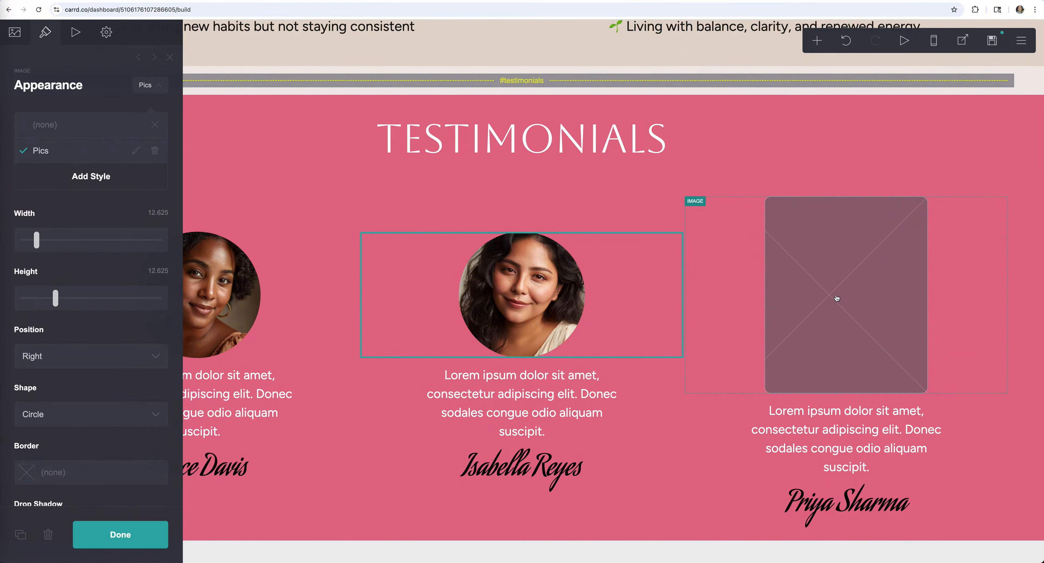
{"action": "left_click", "coordinate": [848, 289]}
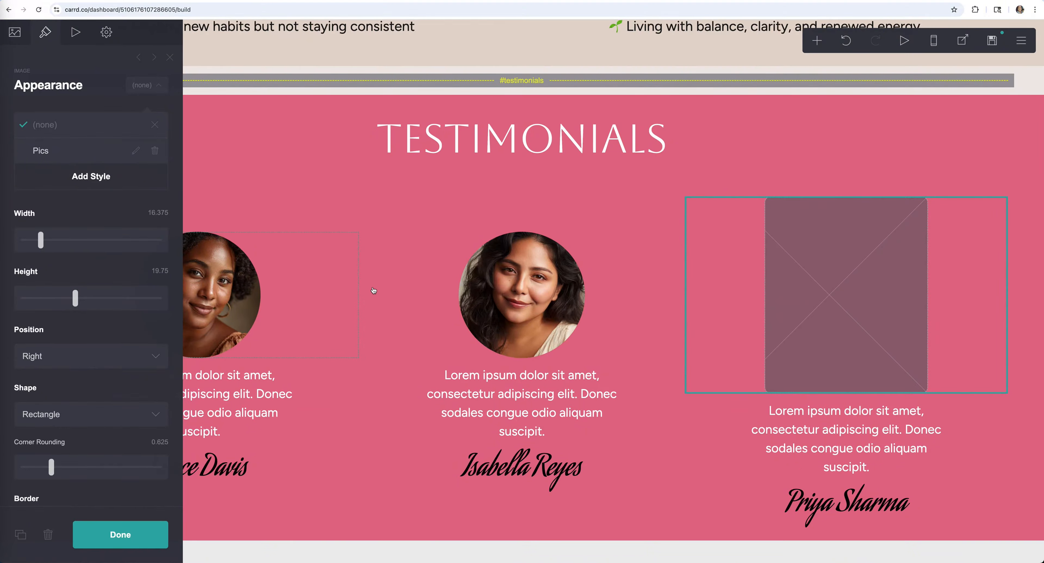
- Upload Testimonial 3.png uncropped into the third image and give it the Pics style
{"action": "left_click", "coordinate": [15, 41]}
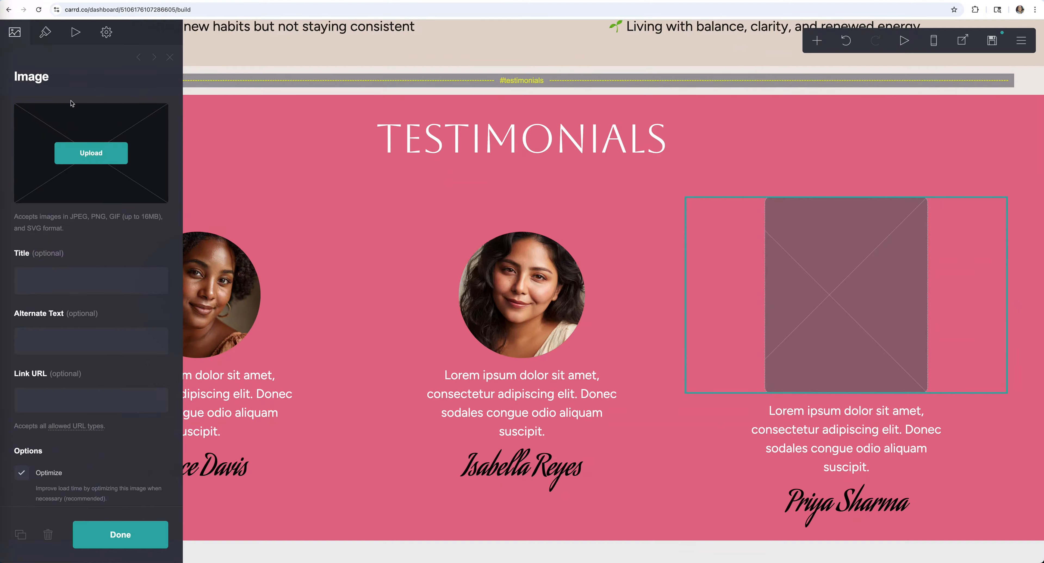
{"action": "left_click", "coordinate": [115, 163]}
{"action": "left_click", "coordinate": [257, 198]}
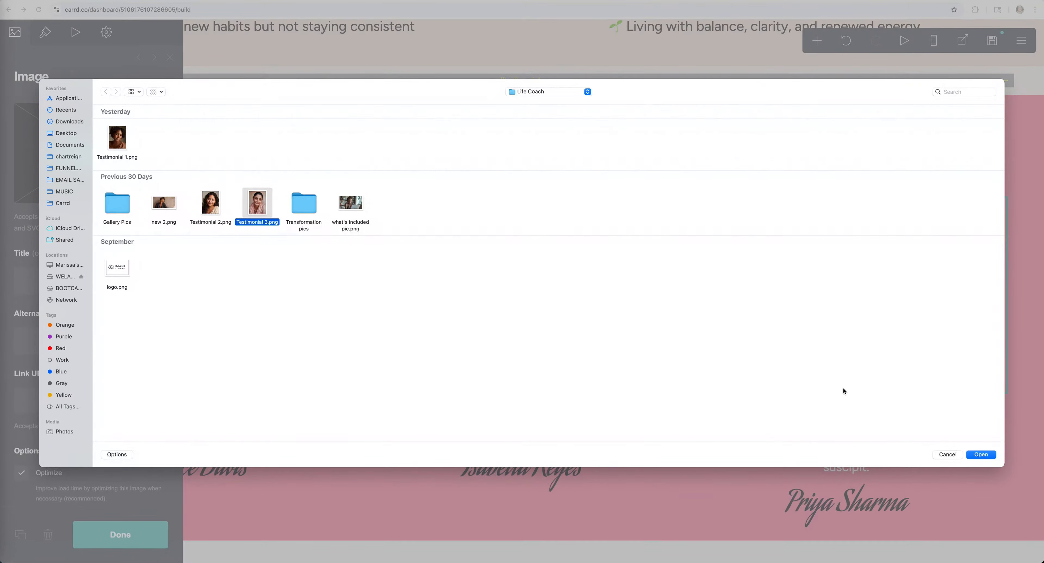
{"action": "left_click", "coordinate": [986, 455]}
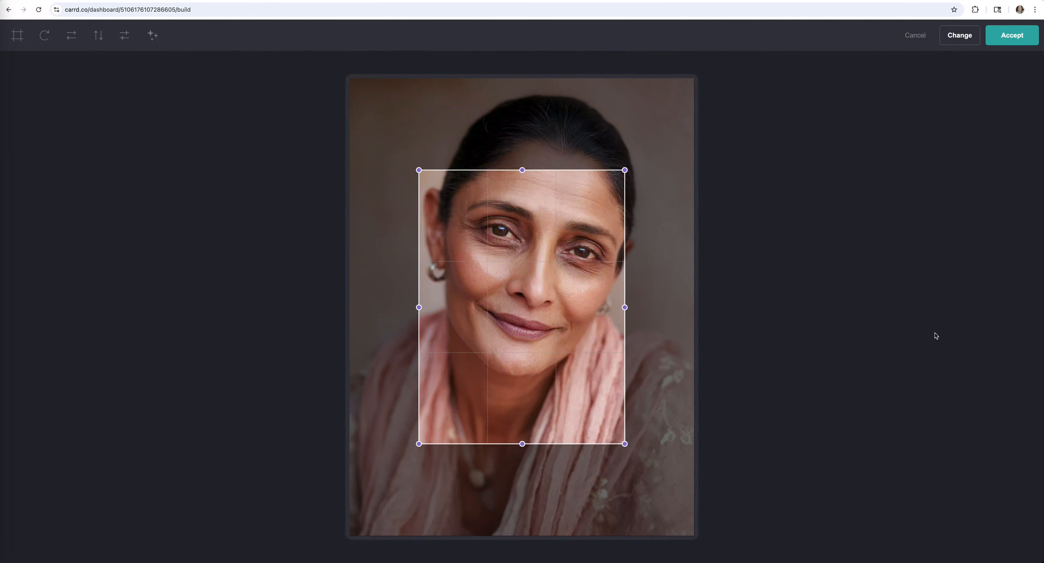
{"action": "left_click", "coordinate": [15, 35]}
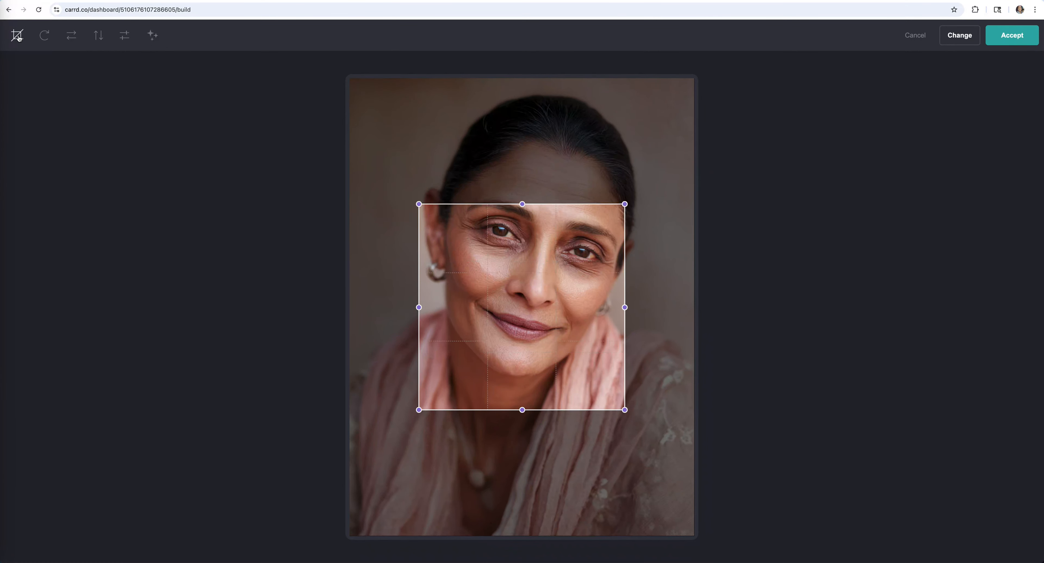
{"action": "left_click", "coordinate": [1033, 39]}
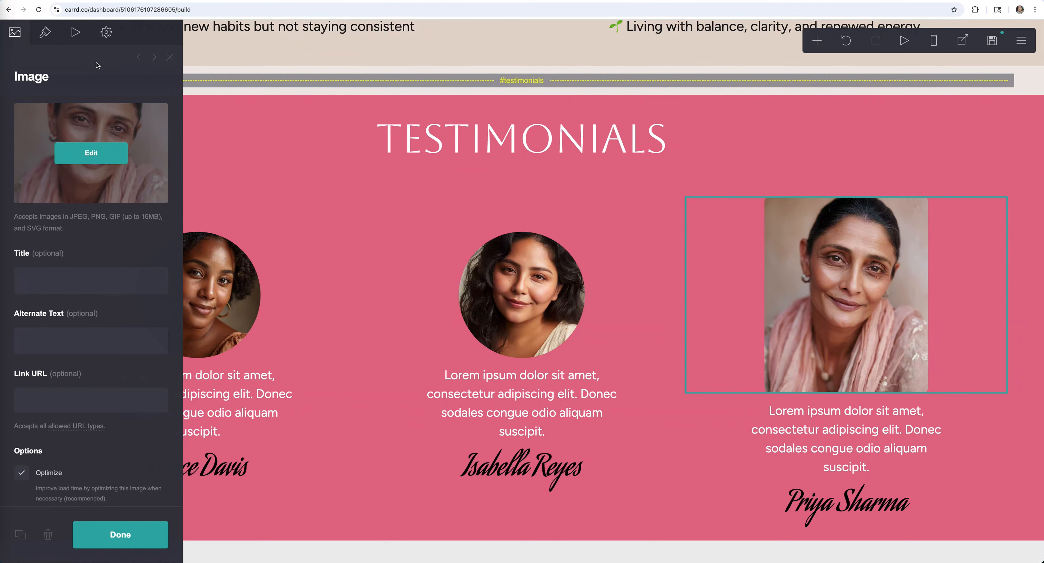
{"action": "left_click", "coordinate": [44, 37]}
{"action": "left_click", "coordinate": [94, 160]}
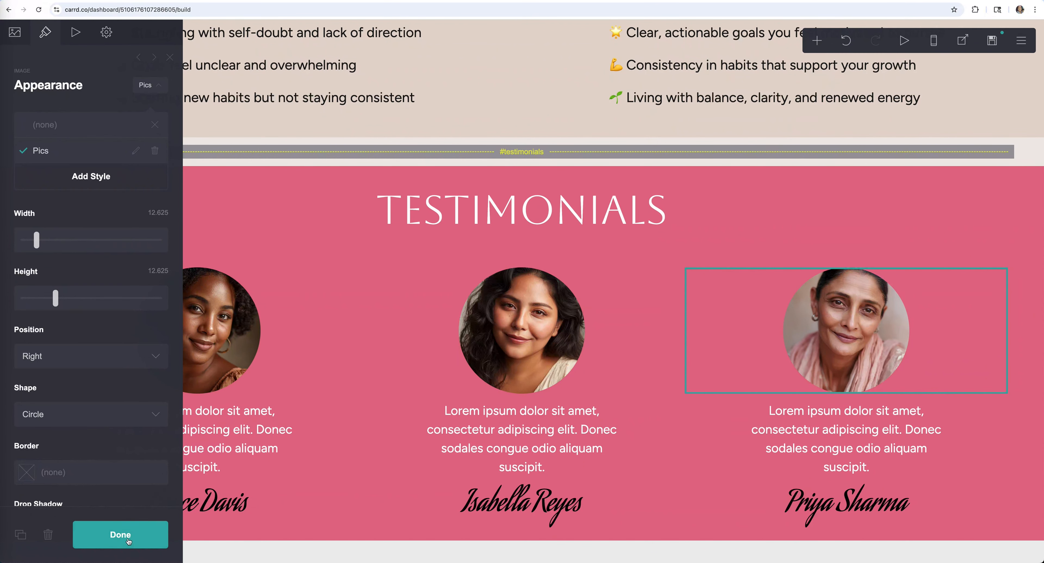
{"action": "left_click", "coordinate": [120, 534]}
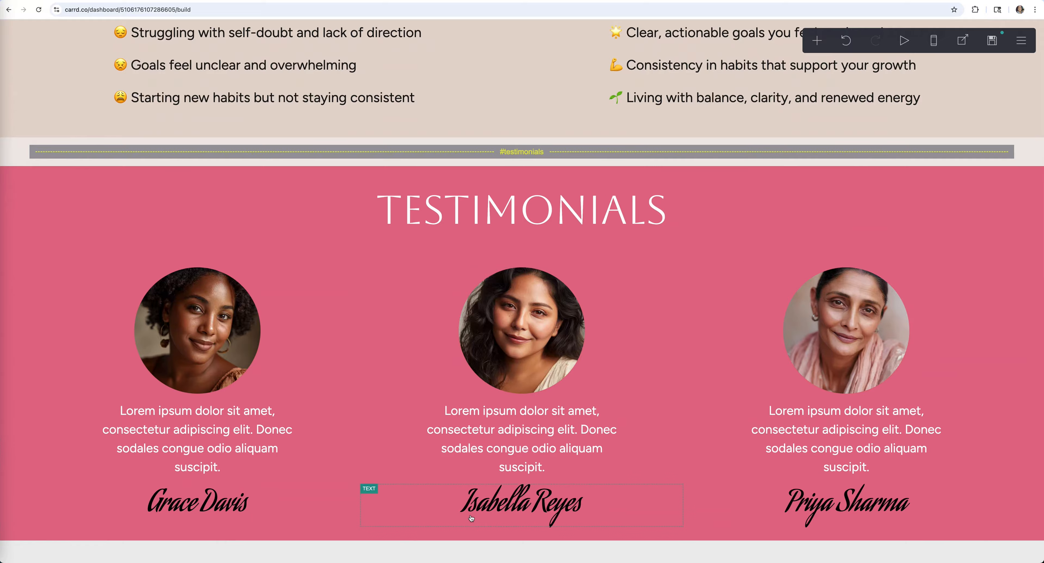
- Set the testimonials columns' vertical padding to 3.25 and check the result in the preview
{"action": "left_click", "coordinate": [298, 250]}
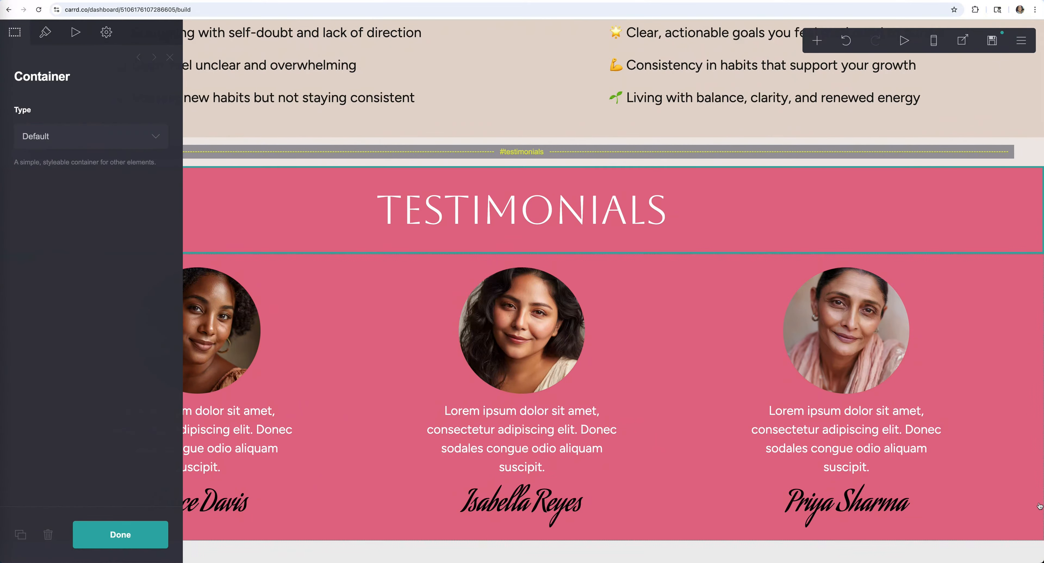
{"action": "left_click", "coordinate": [297, 260]}
{"action": "left_click", "coordinate": [45, 32]}
{"action": "left_click_drag", "start_coordinate": [29, 280], "coordinate": [38, 280]}
{"action": "left_click", "coordinate": [343, 392]}
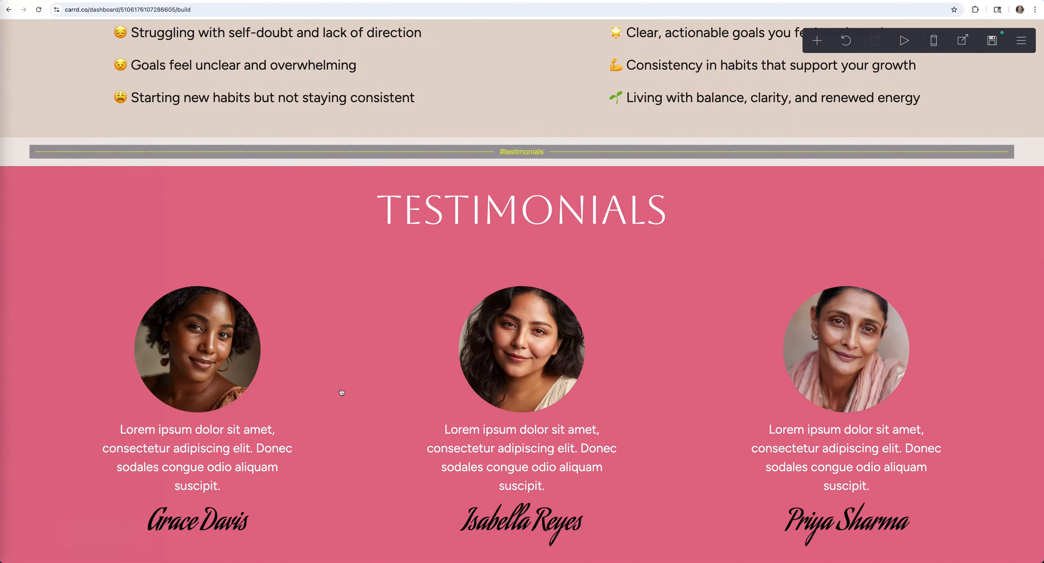
{"action": "scroll", "coordinate": [343, 392], "scroll_direction": "down", "scroll_amount": 1}
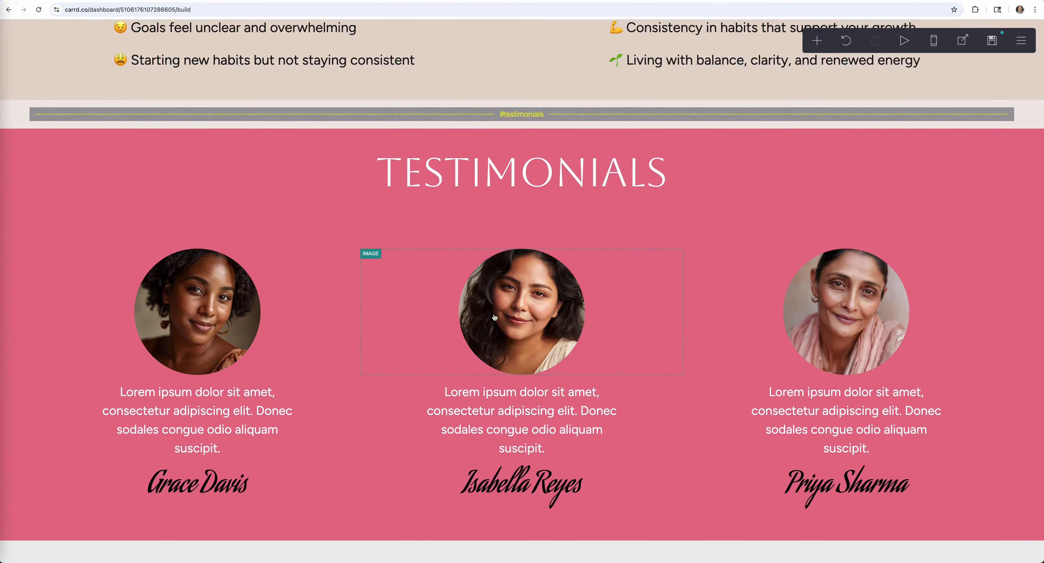
{"action": "left_click", "coordinate": [92, 1]}
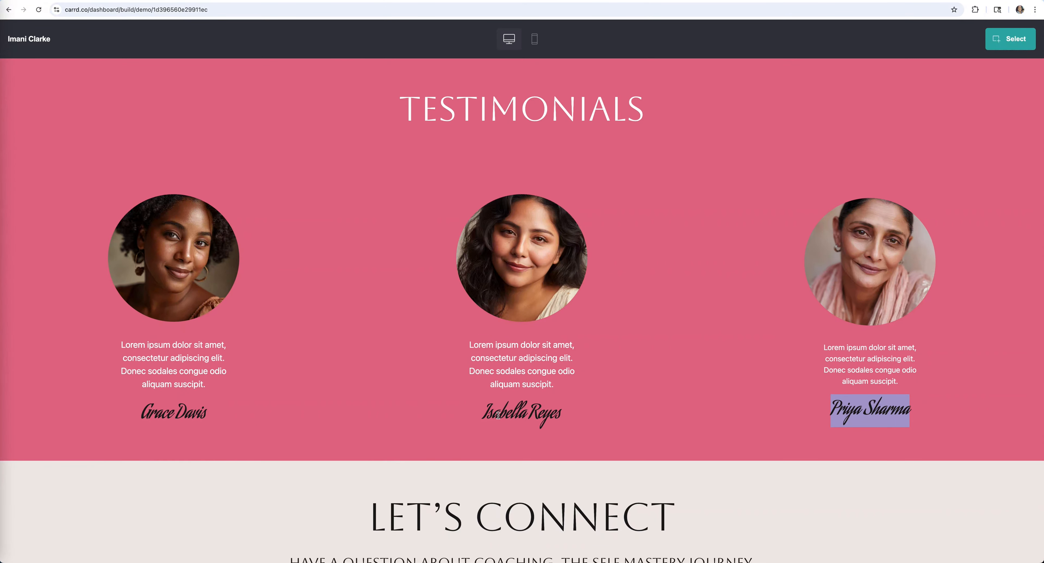
{"action": "scroll", "coordinate": [498, 413], "scroll_direction": "down", "scroll_amount": 5}
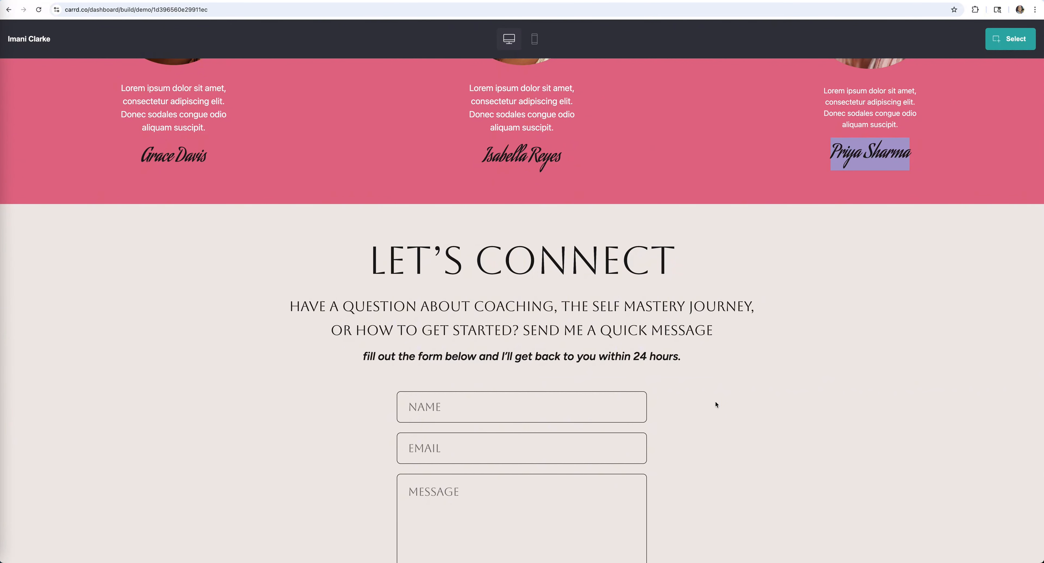
{"action": "scroll", "coordinate": [357, 320], "scroll_direction": "down", "scroll_amount": 3}
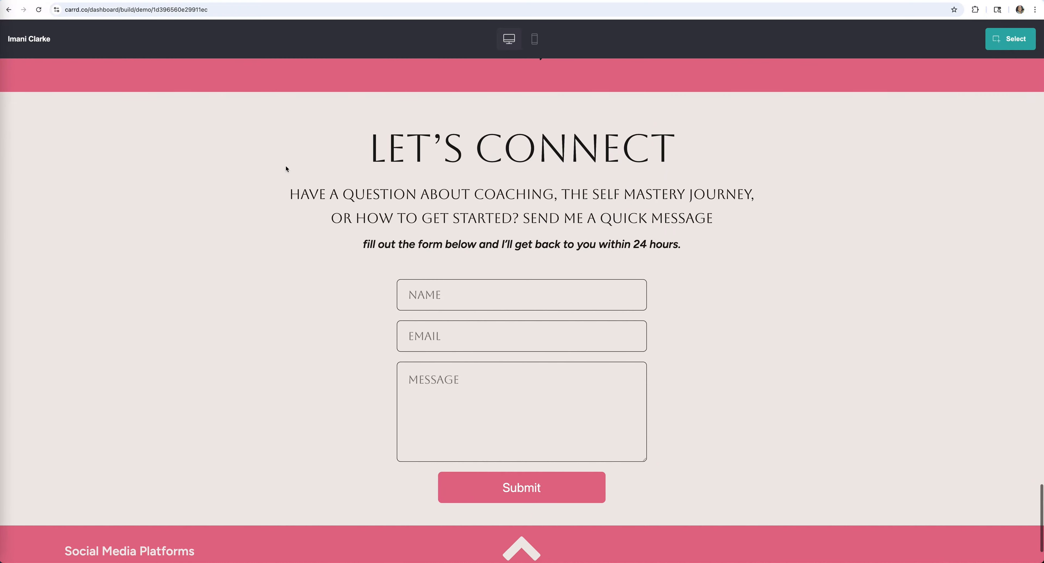
{"action": "left_click", "coordinate": [180, 1]}
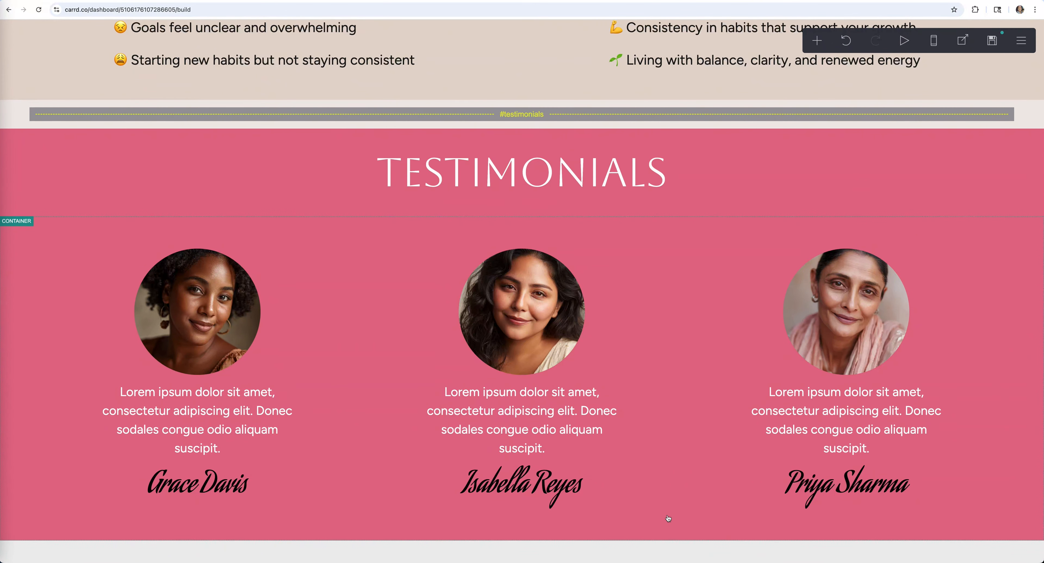
- Add a section break after the testimonials and make it a Scroll Point named contact
{"action": "left_click", "coordinate": [28, 532]}
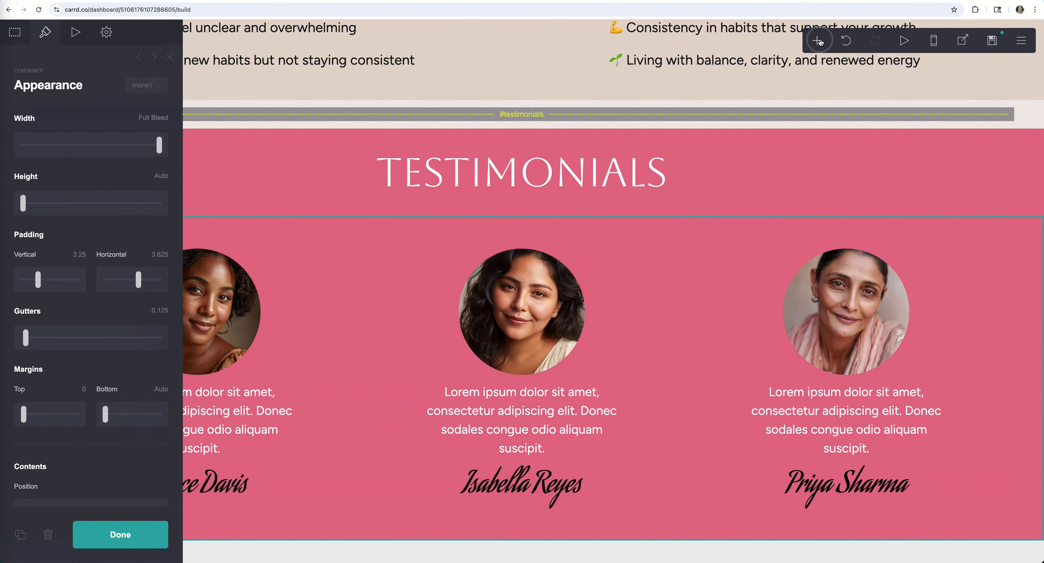
{"action": "left_click", "coordinate": [820, 41]}
{"action": "left_click", "coordinate": [769, 273]}
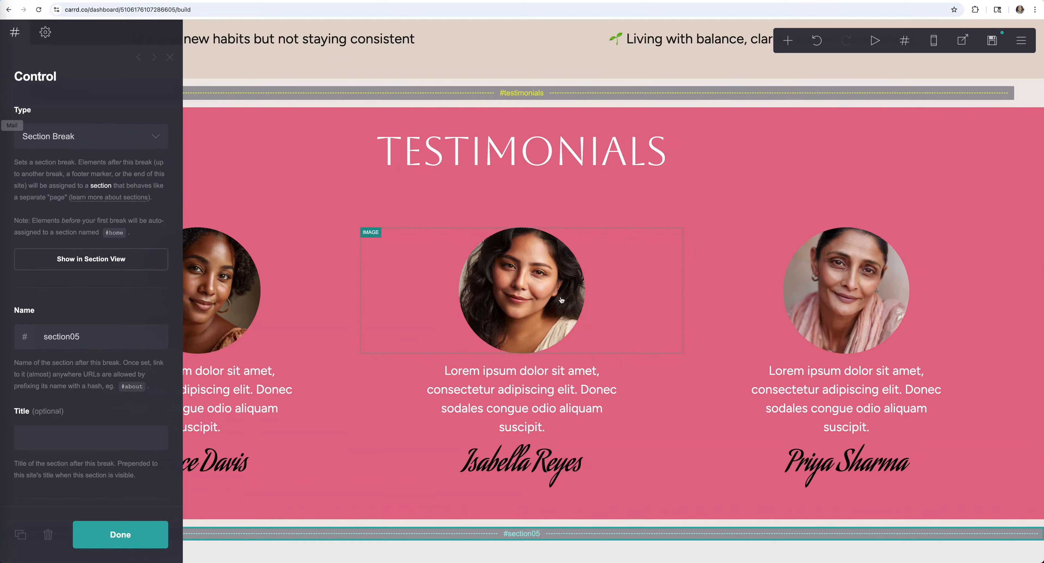
{"action": "left_click", "coordinate": [91, 136]}
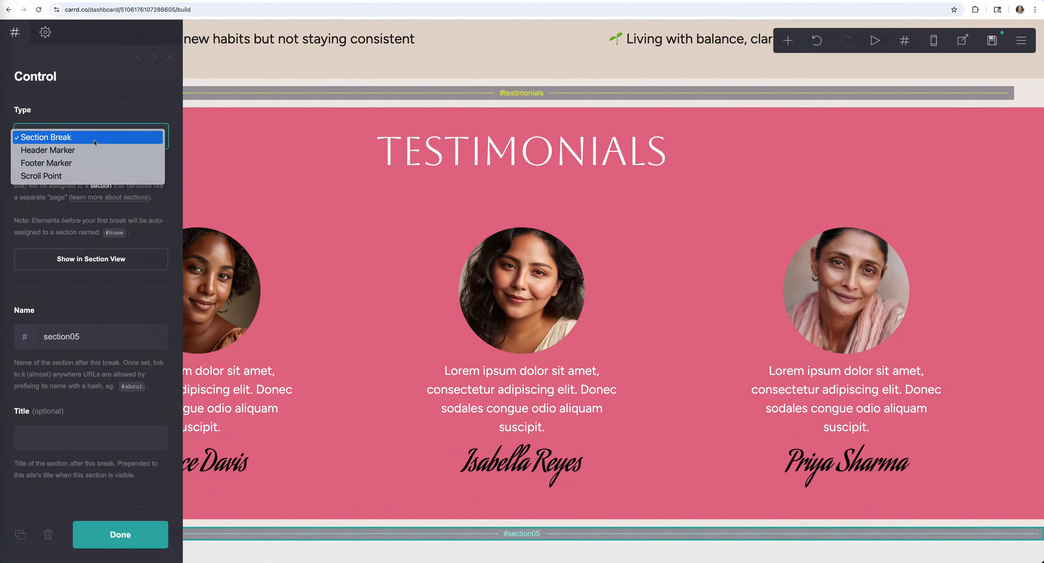
{"action": "left_click", "coordinate": [87, 178]}
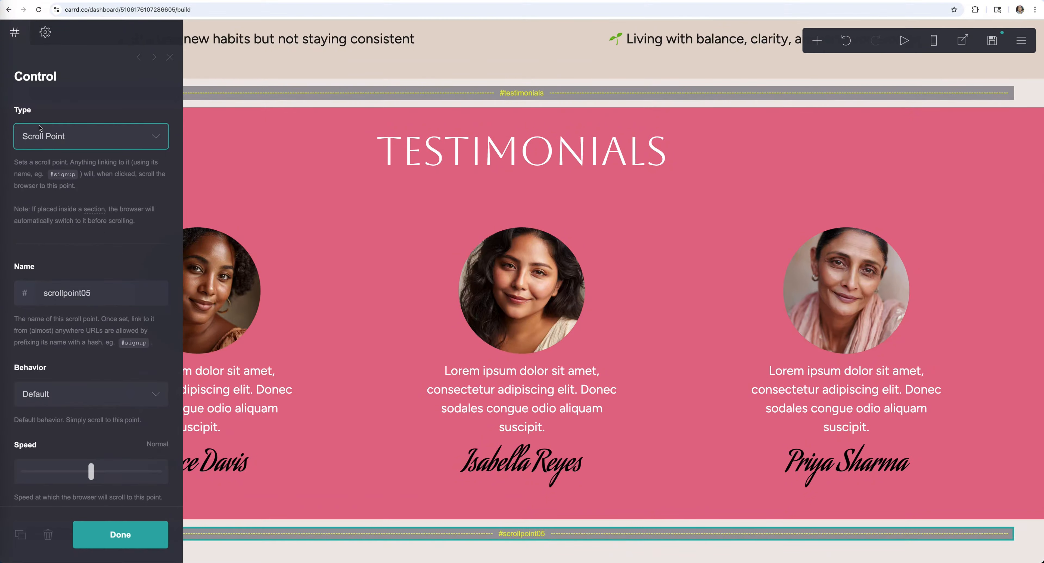
{"action": "left_click", "coordinate": [115, 293]}
{"action": "type", "text": "cont"}
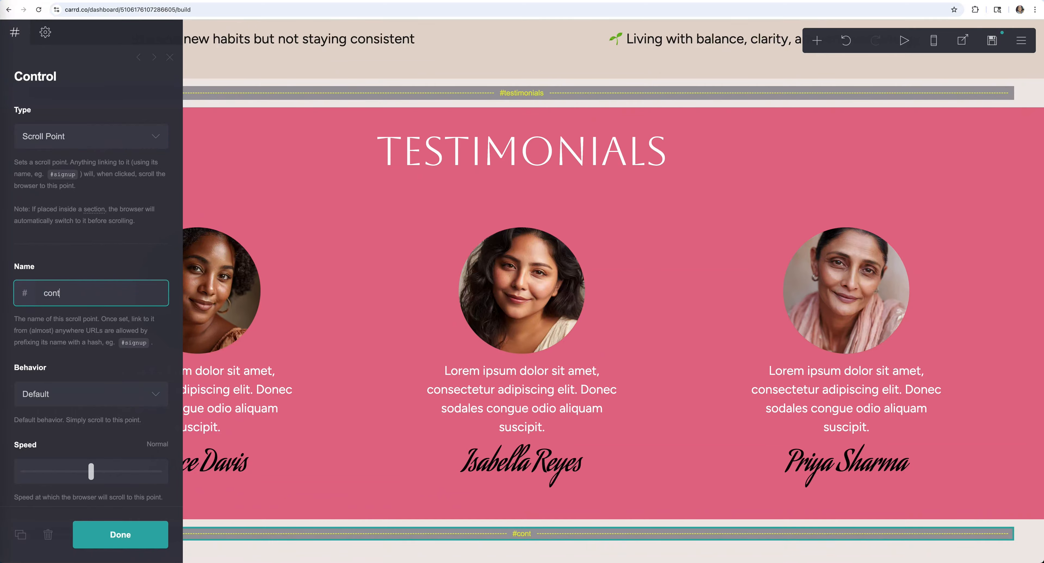
{"action": "type", "text": "act"}
{"action": "left_click", "coordinate": [114, 533]}
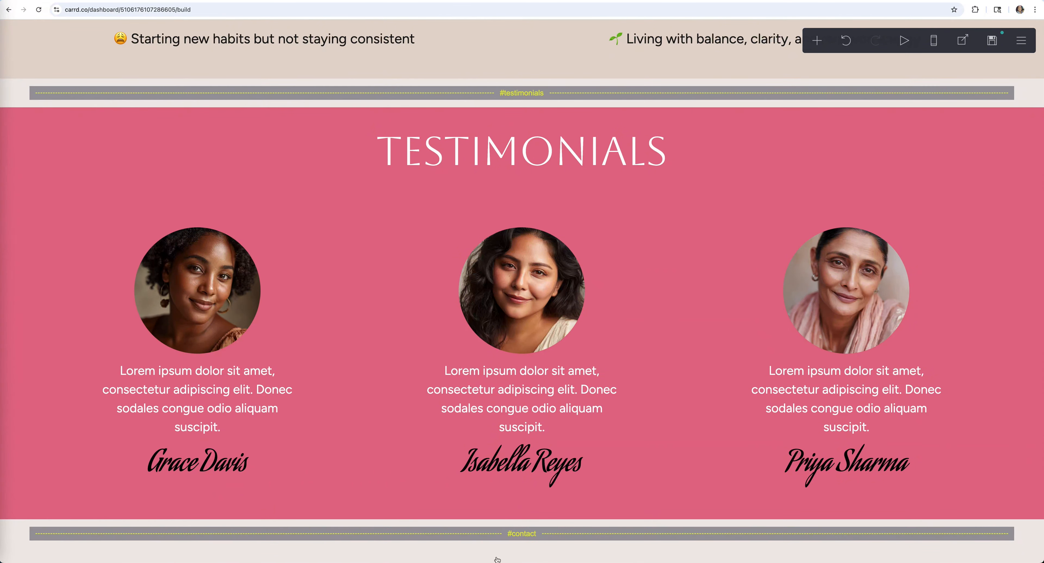
- Add a placeholder Text element below the contact marker and center-align it
{"action": "scroll", "coordinate": [574, 547], "scroll_direction": "down", "scroll_amount": 1}
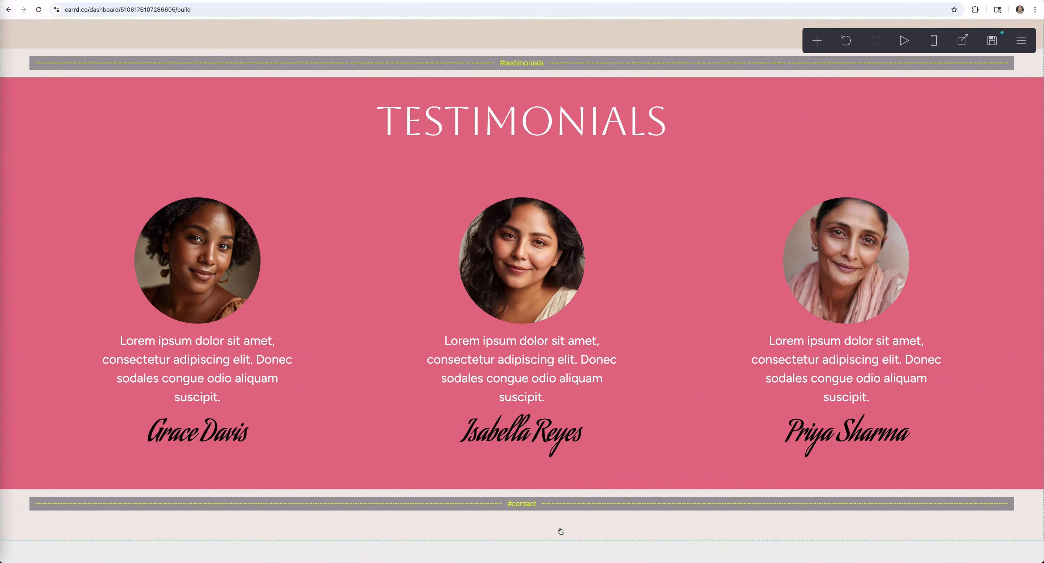
{"action": "left_click", "coordinate": [818, 41]}
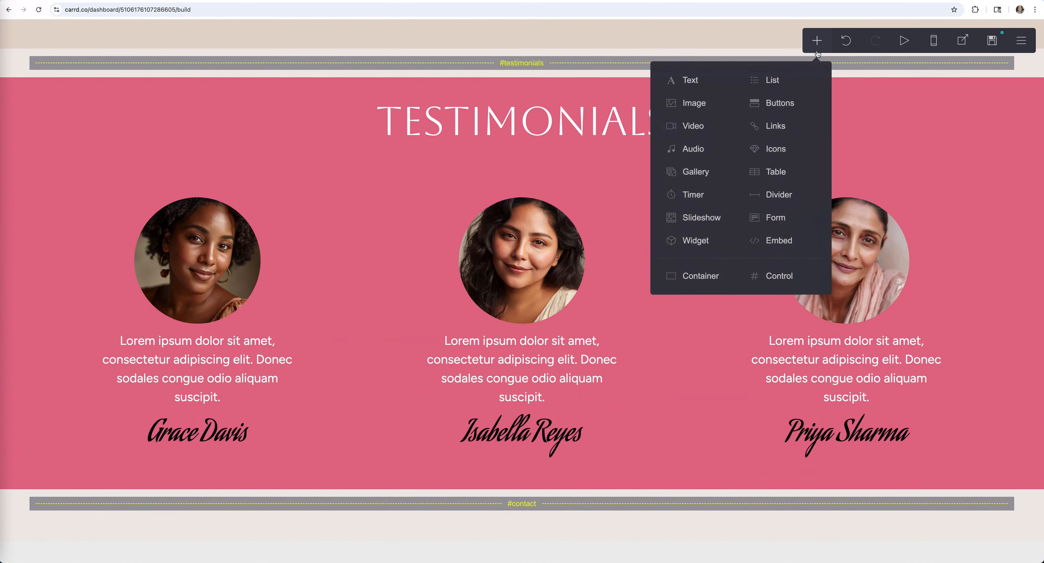
{"action": "left_click", "coordinate": [695, 80]}
{"action": "scroll", "coordinate": [92, 365], "scroll_direction": "down", "scroll_amount": 5}
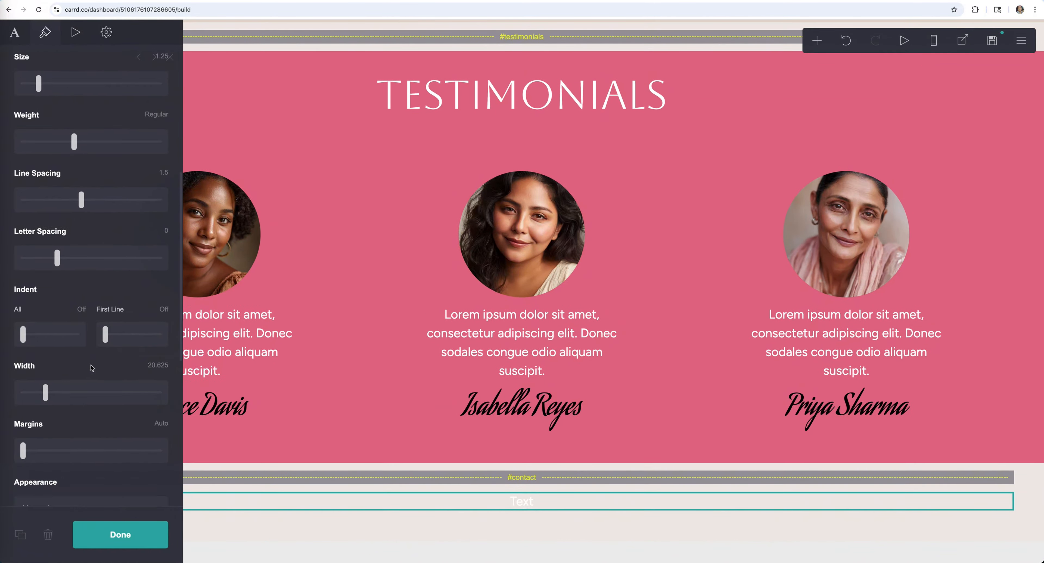
{"action": "scroll", "coordinate": [95, 374], "scroll_direction": "down", "scroll_amount": 5}
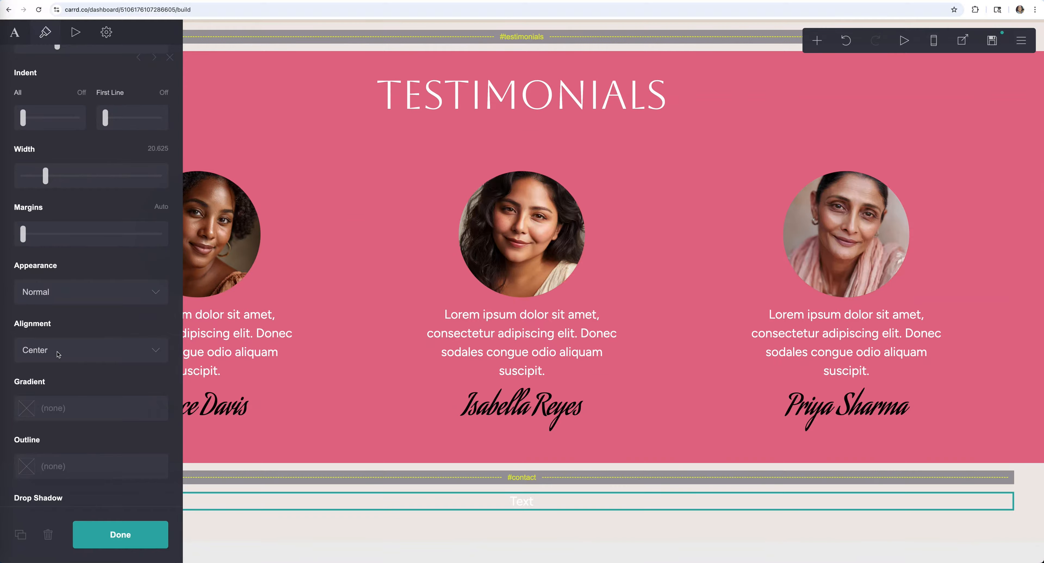
{"action": "left_click", "coordinate": [58, 354]}
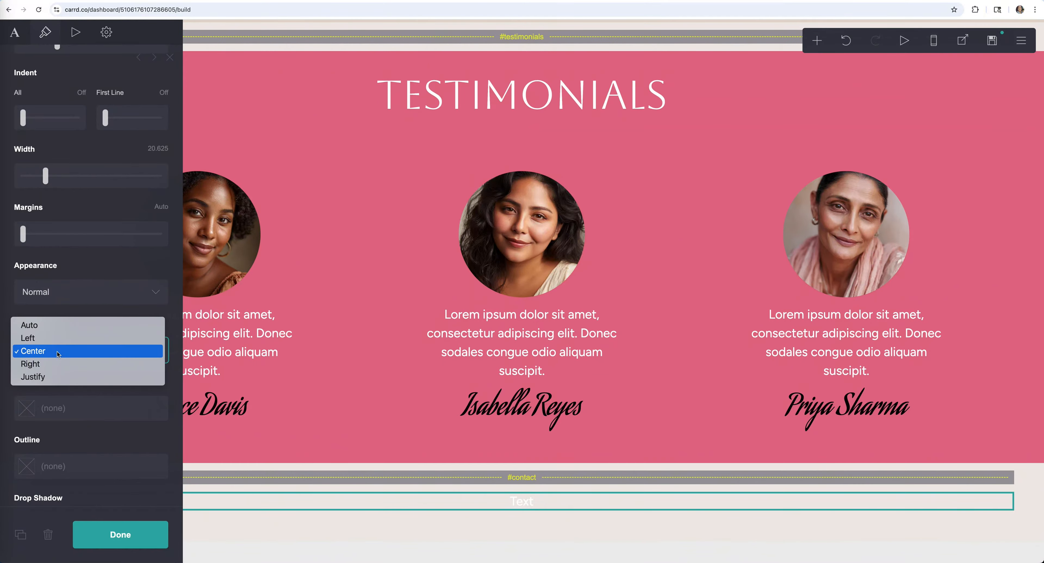
{"action": "left_click", "coordinate": [58, 354]}
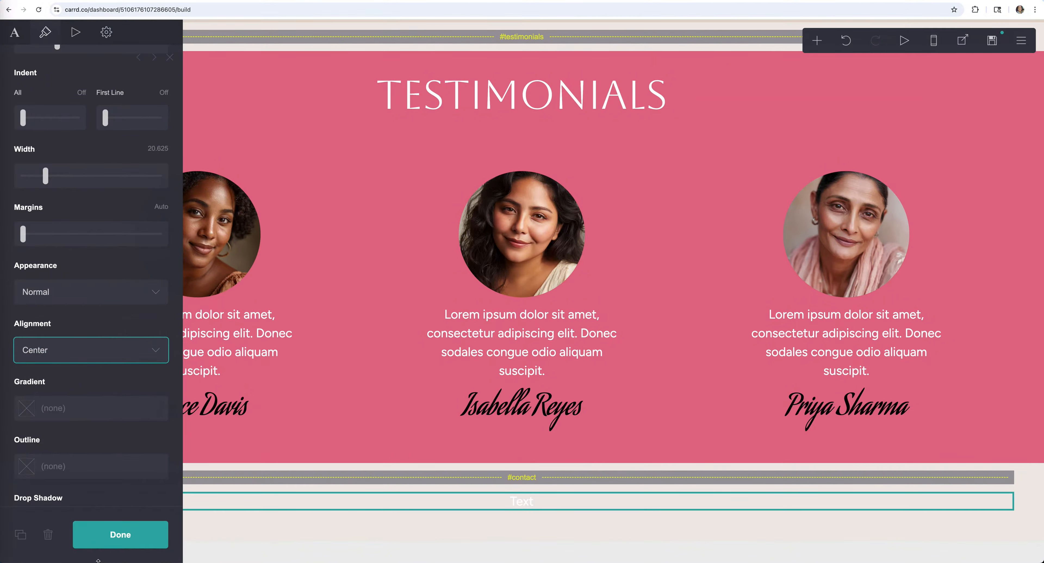
{"action": "left_click", "coordinate": [101, 537]}
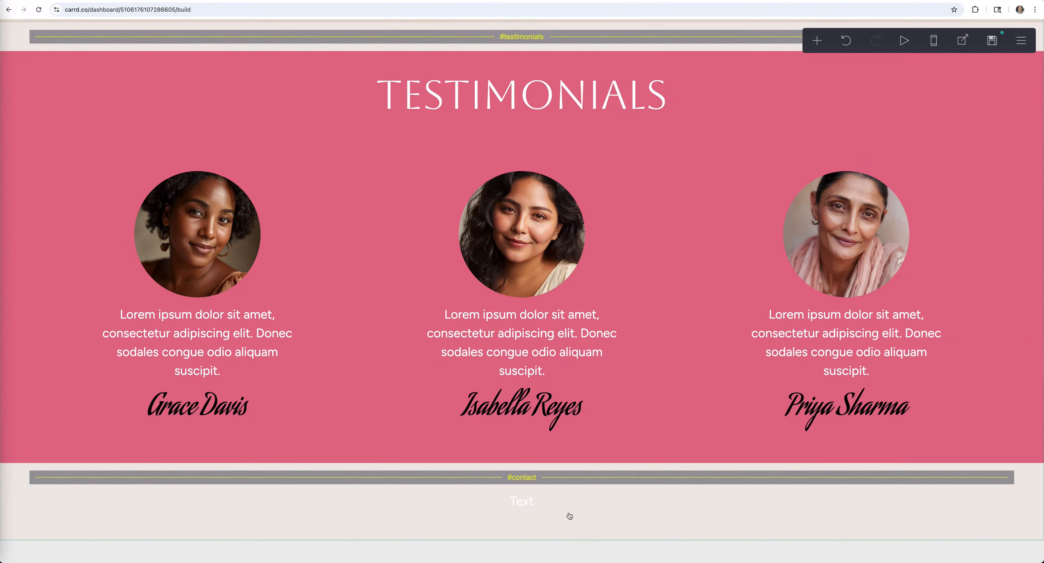
{"action": "left_click", "coordinate": [559, 504]}
{"action": "left_click", "coordinate": [48, 35]}
- Set the new text's colour to #191919 and detach it from the shared style
{"action": "scroll", "coordinate": [77, 194], "scroll_direction": "up", "scroll_amount": 10}
{"action": "left_click", "coordinate": [84, 266]}
{"action": "left_click_drag", "start_coordinate": [84, 266], "coordinate": [35, 266]}
{"action": "key", "text": "super+v"}
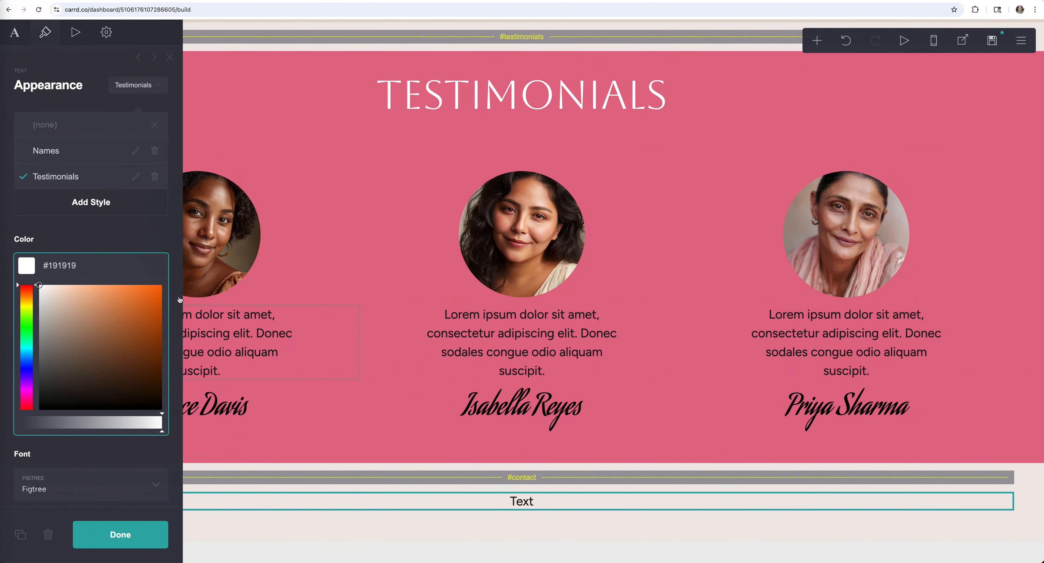
{"action": "left_click", "coordinate": [511, 503]}
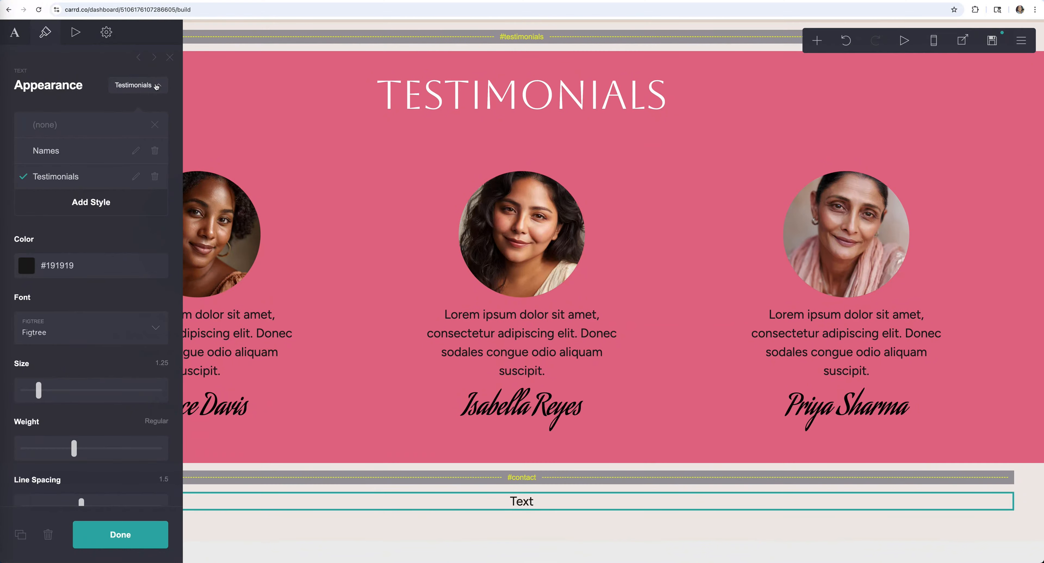
{"action": "left_click", "coordinate": [56, 128]}
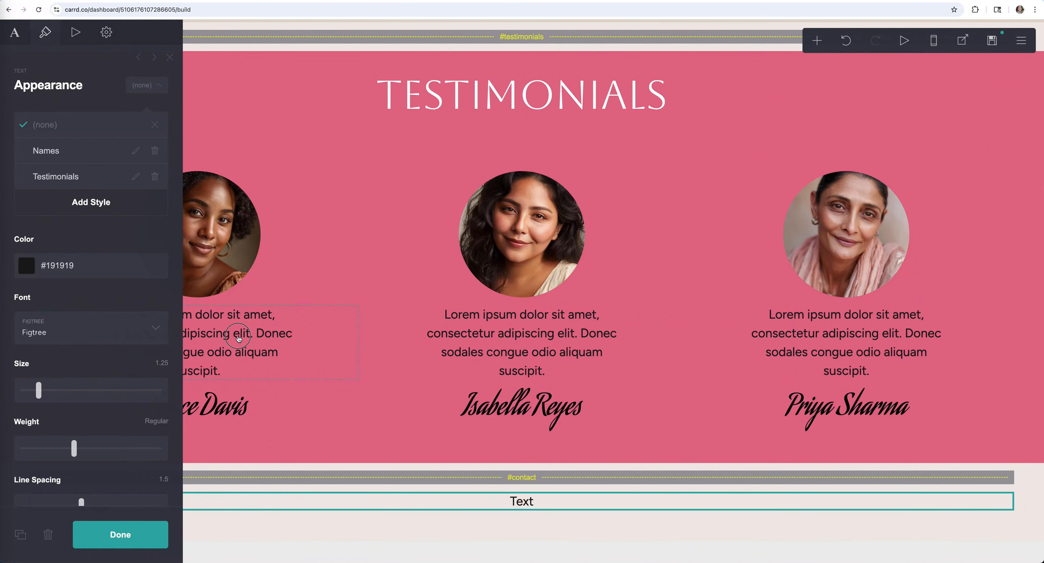
- Restore the first testimonial quote's Testimonials style and white text colour
{"action": "left_click", "coordinate": [242, 344]}
{"action": "left_click", "coordinate": [82, 159]}
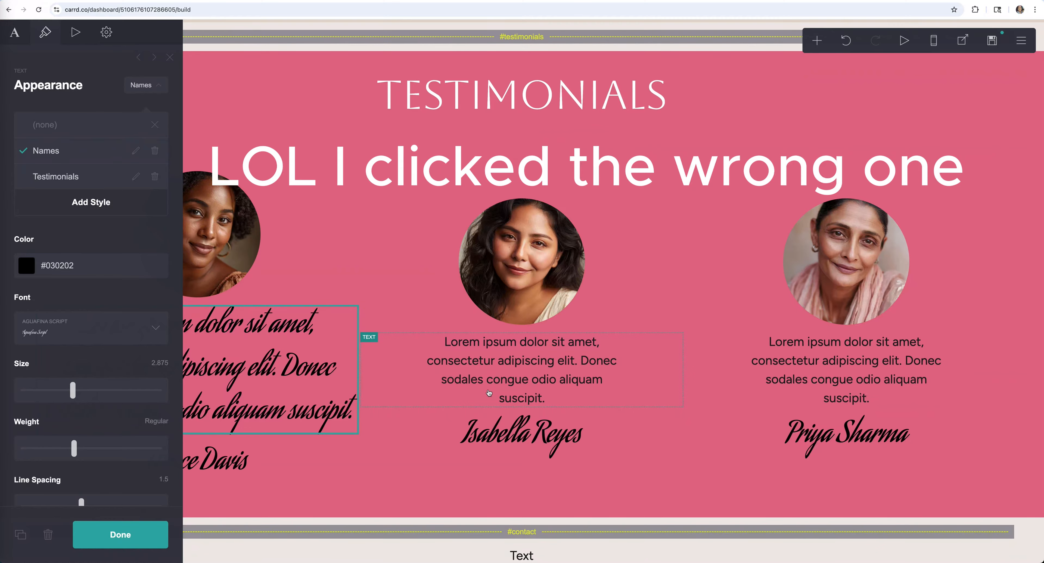
{"action": "left_click", "coordinate": [46, 178]}
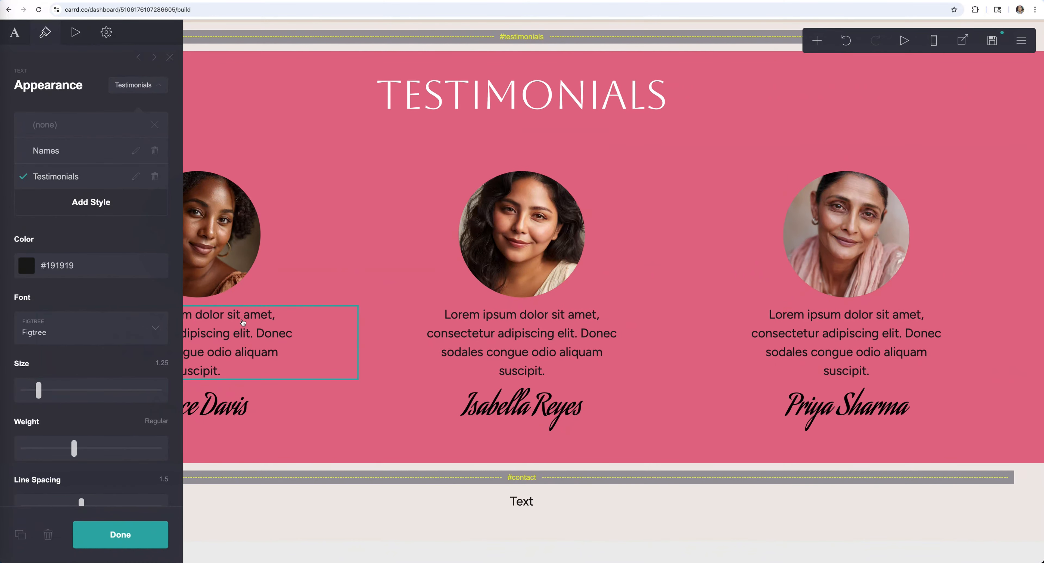
{"action": "left_click", "coordinate": [56, 266]}
{"action": "left_click_drag", "start_coordinate": [61, 300], "coordinate": [8, 269]}
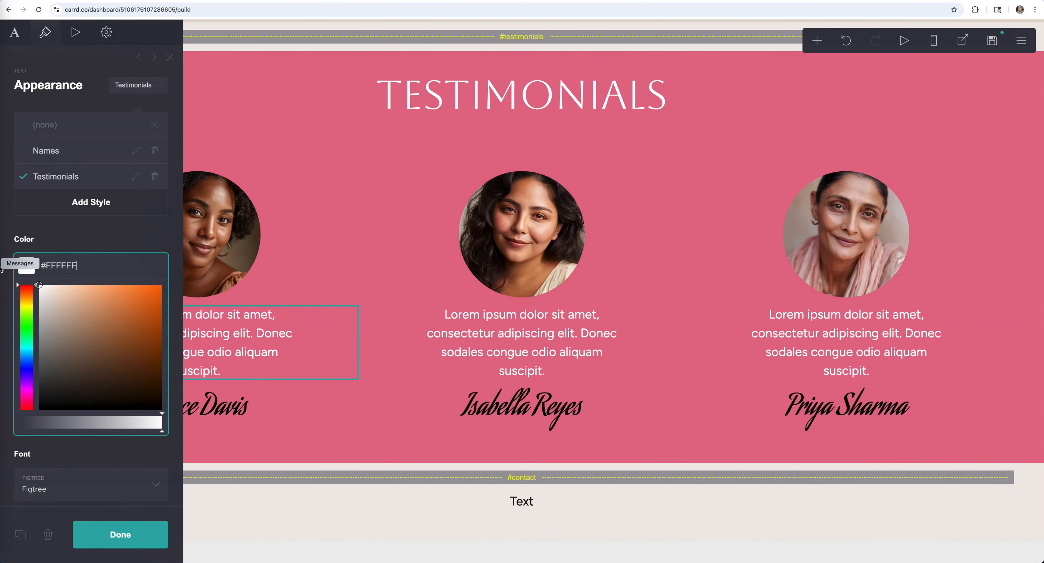
{"action": "left_click", "coordinate": [120, 535]}
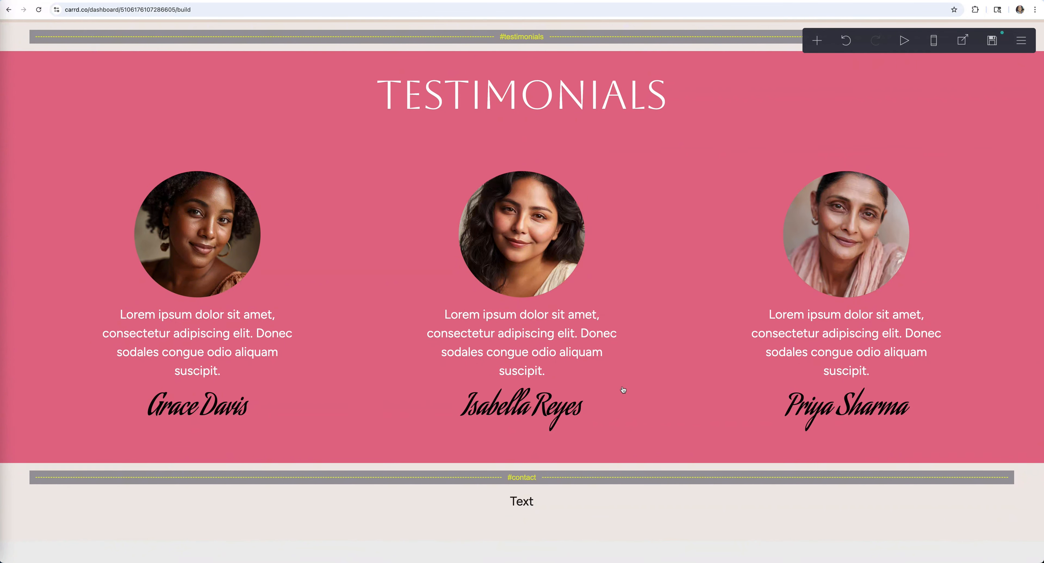
- Enlarge the LET'S CONNECT heading and widen it to fit on one line
{"action": "left_click", "coordinate": [542, 509]}
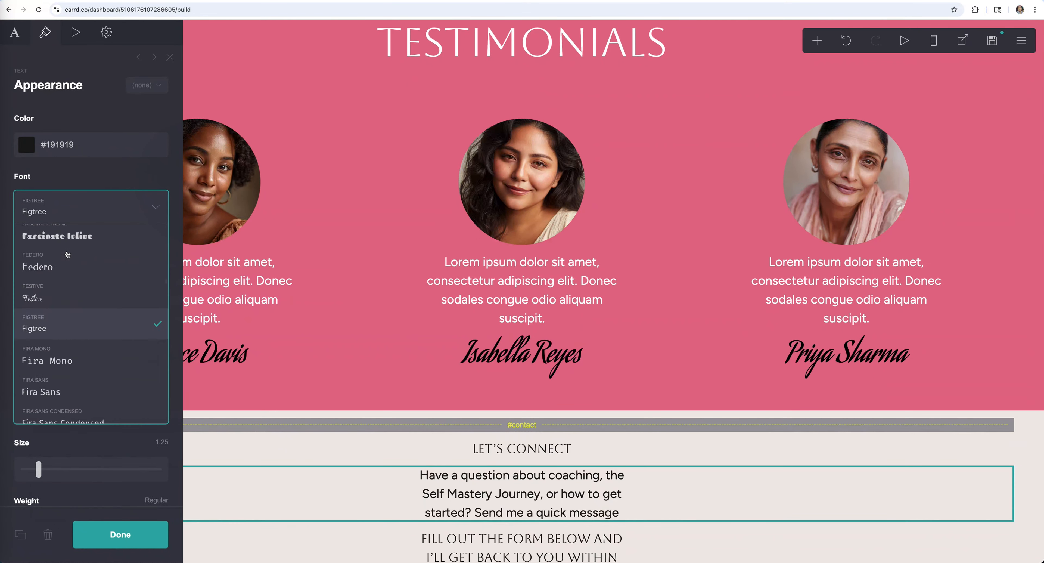
{"action": "left_click", "coordinate": [847, 41]}
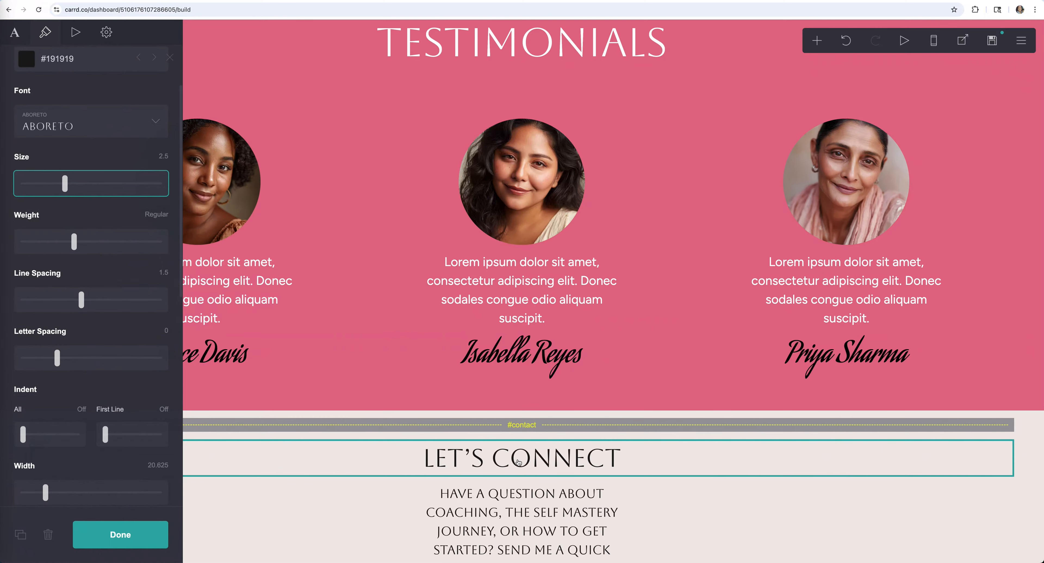
{"action": "scroll", "coordinate": [519, 462], "scroll_direction": "down", "scroll_amount": 3}
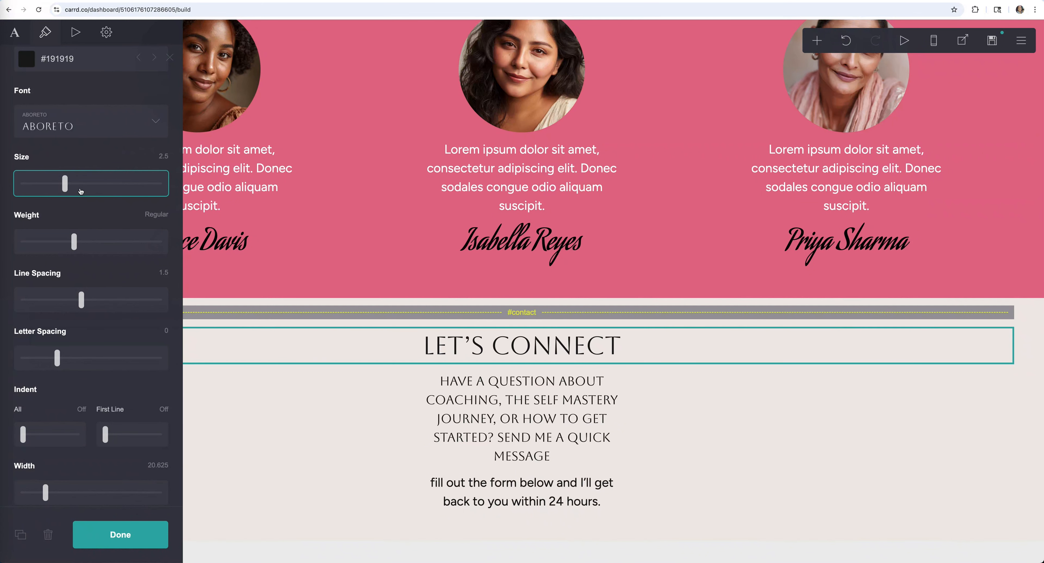
{"action": "mouse_move", "coordinate": [81, 191]}
{"action": "left_mouse_down"}
{"action": "mouse_move", "coordinate": [103, 186]}
{"action": "mouse_move", "coordinate": [76, 184]}
{"action": "left_mouse_up"}
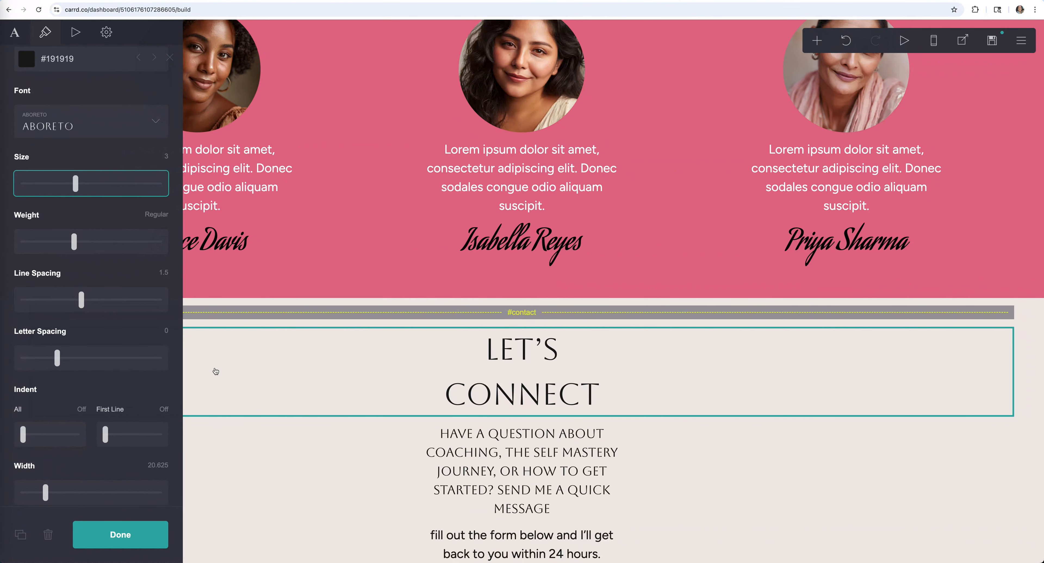
{"action": "scroll", "coordinate": [110, 360], "scroll_direction": "down", "scroll_amount": 5}
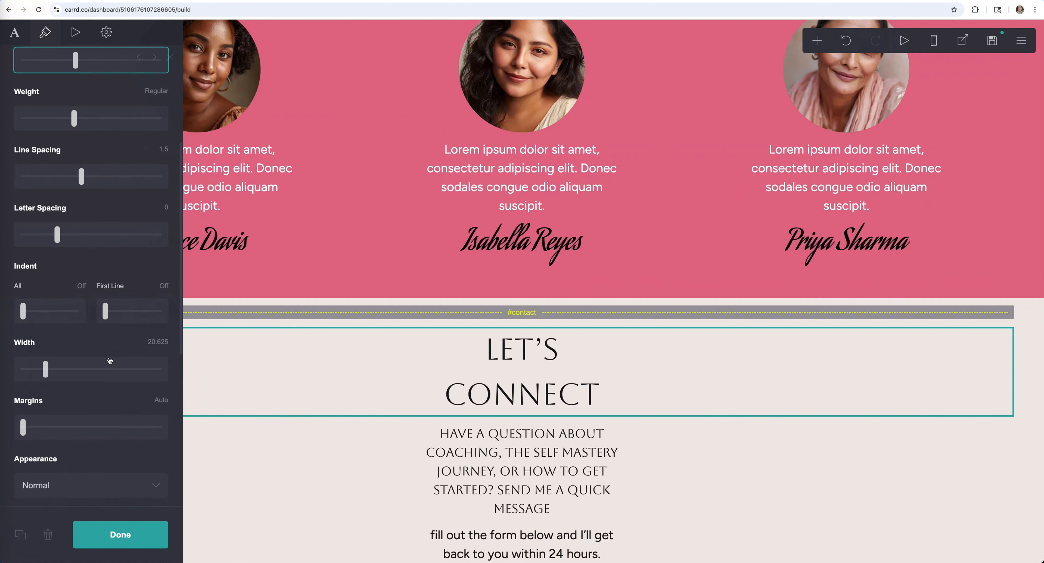
{"action": "left_click_drag", "start_coordinate": [46, 367], "coordinate": [185, 368]}
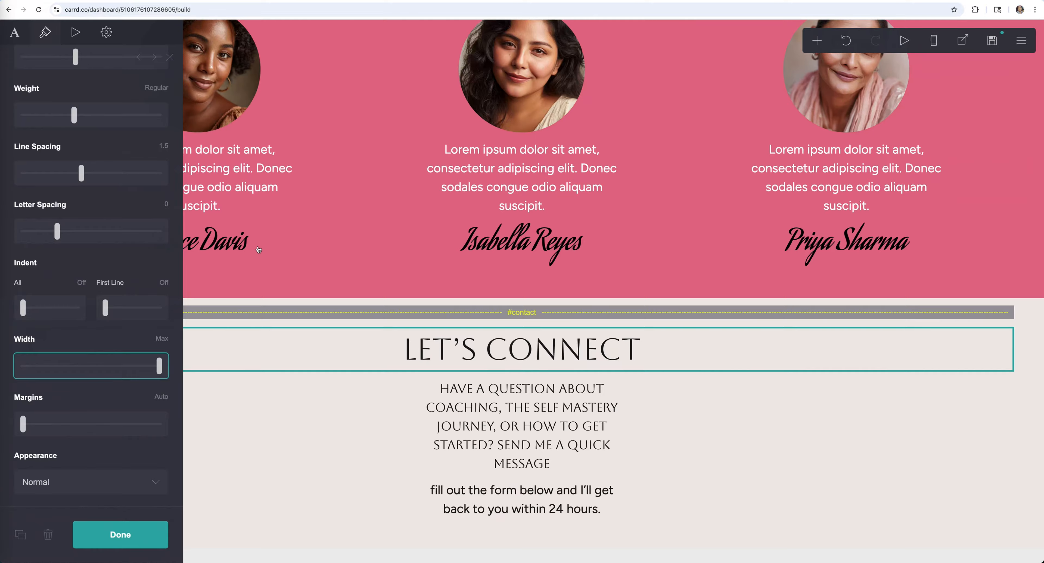
{"action": "scroll", "coordinate": [157, 246], "scroll_direction": "up", "scroll_amount": 5}
{"action": "left_click_drag", "start_coordinate": [78, 269], "coordinate": [101, 270]}
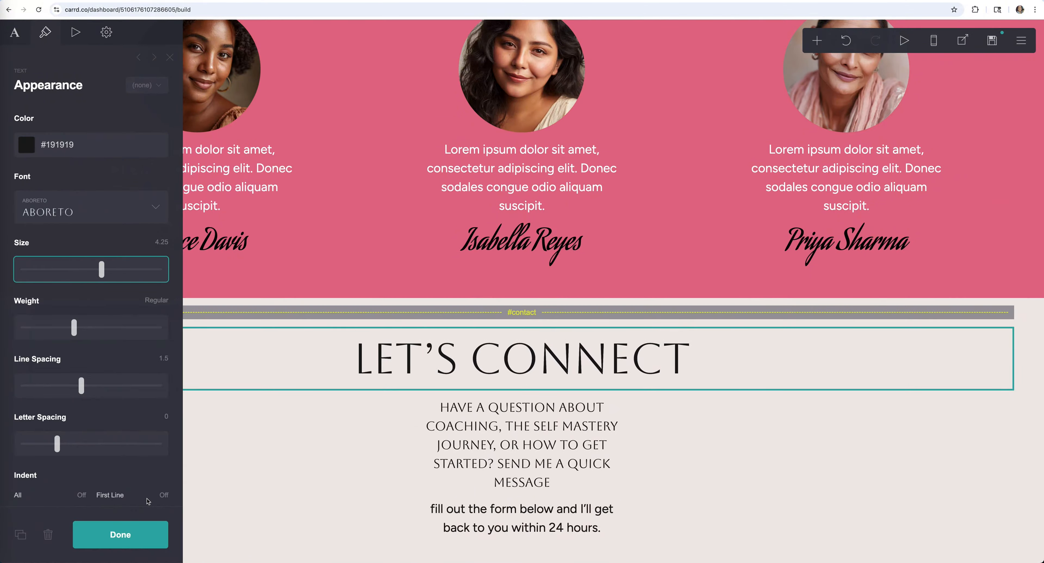
- Widen the intro paragraph under the heading and enlarge its text
{"action": "left_click", "coordinate": [385, 463]}
{"action": "scroll", "coordinate": [107, 378], "scroll_direction": "down", "scroll_amount": 5}
{"action": "left_click_drag", "start_coordinate": [46, 364], "coordinate": [98, 325]}
{"action": "scroll", "coordinate": [98, 316], "scroll_direction": "up", "scroll_amount": 3}
{"action": "left_click_drag", "start_coordinate": [38, 194], "coordinate": [46, 194]}
- Widen the follow-up sentence and make it bold
{"action": "left_click", "coordinate": [534, 533]}
{"action": "scroll", "coordinate": [61, 386], "scroll_direction": "down", "scroll_amount": 3}
{"action": "left_click_drag", "start_coordinate": [45, 405], "coordinate": [76, 406]}
{"action": "scroll", "coordinate": [76, 365], "scroll_direction": "up", "scroll_amount": 3}
{"action": "left_click_drag", "start_coordinate": [73, 264], "coordinate": [125, 263]}
{"action": "left_click", "coordinate": [120, 535]}
{"action": "left_click", "coordinate": [631, 514]}
{"action": "left_click", "coordinate": [121, 262]}
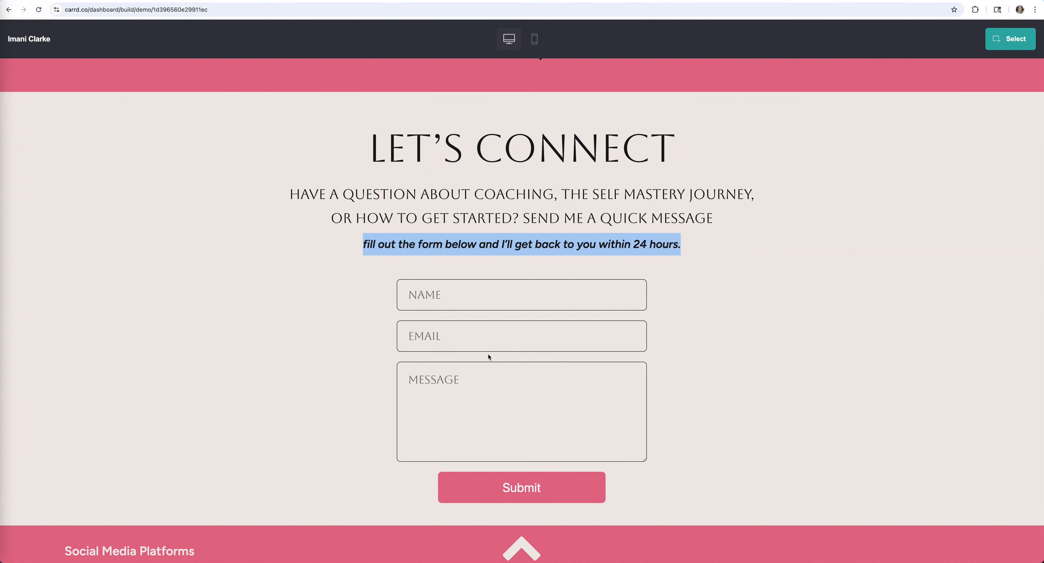
{"action": "left_click", "coordinate": [810, 332]}
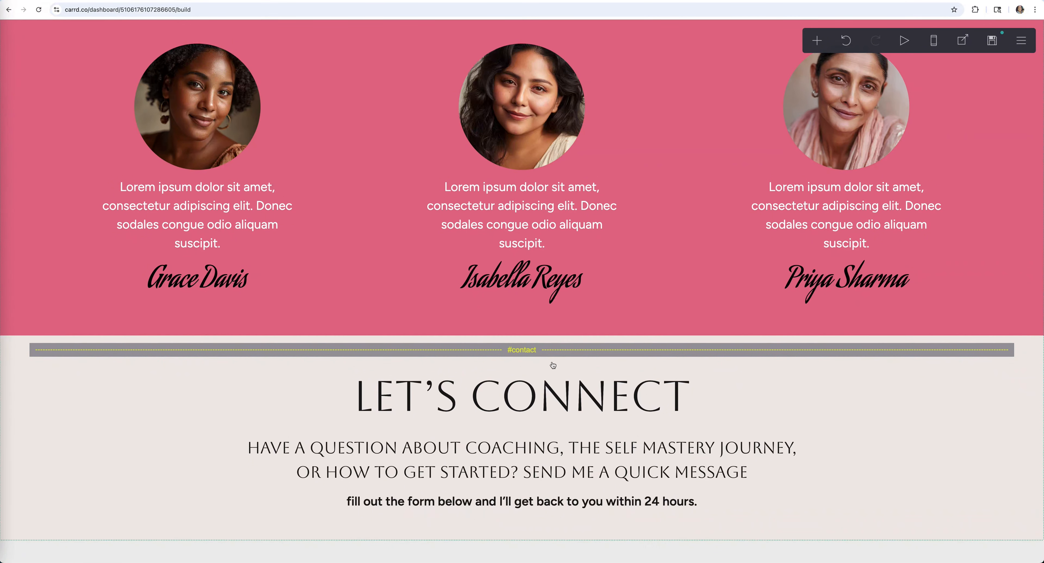
- Replace the LET'S CONNECT heading text with 'Contact Form'
{"action": "scroll", "coordinate": [538, 362], "scroll_direction": "up", "scroll_amount": 1}
{"action": "scroll", "coordinate": [538, 361], "scroll_direction": "up", "scroll_amount": 15}
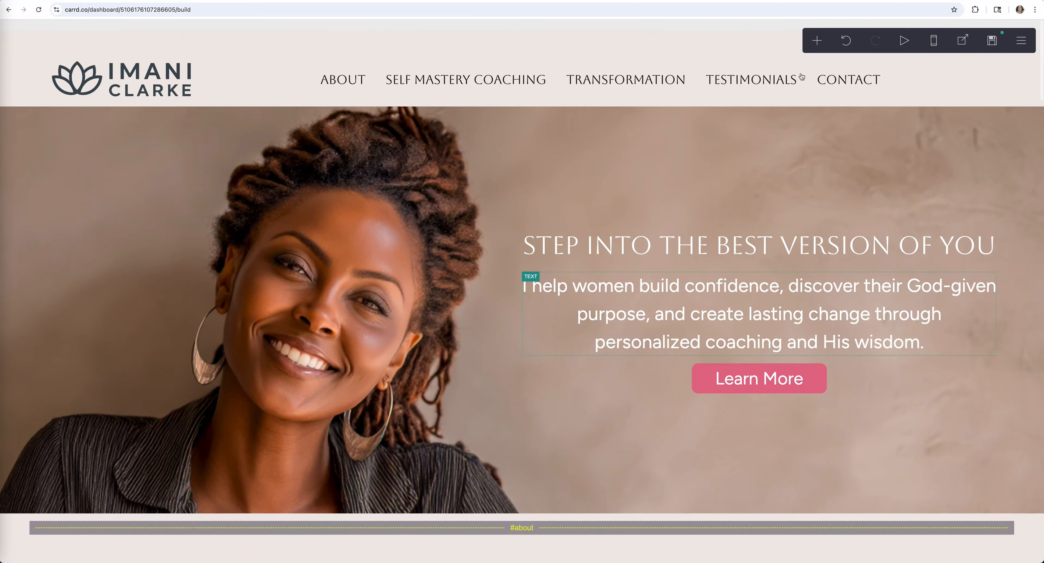
{"action": "scroll", "coordinate": [627, 409], "scroll_direction": "down", "scroll_amount": 15}
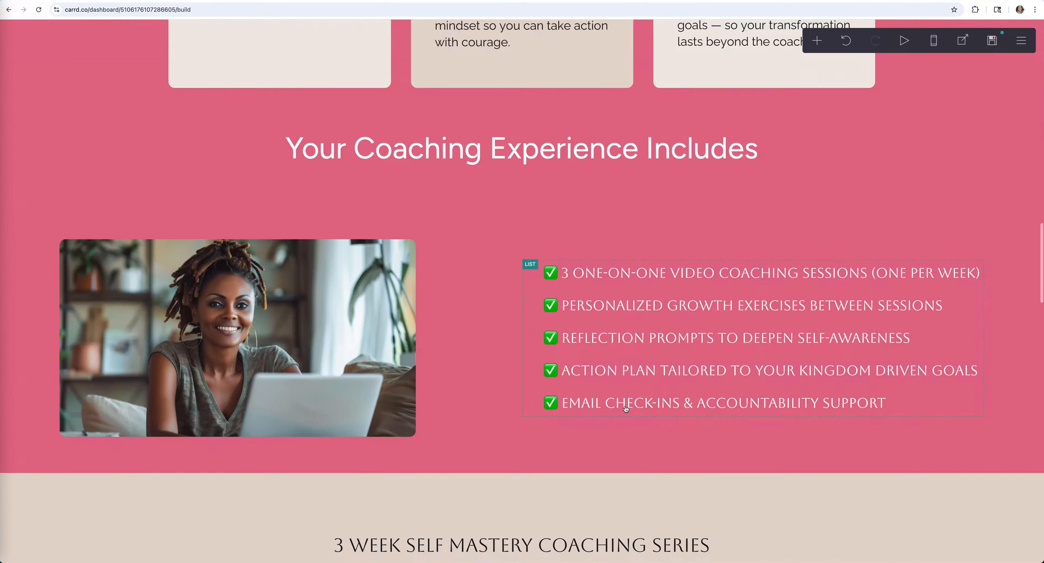
{"action": "scroll", "coordinate": [626, 409], "scroll_direction": "down", "scroll_amount": 10}
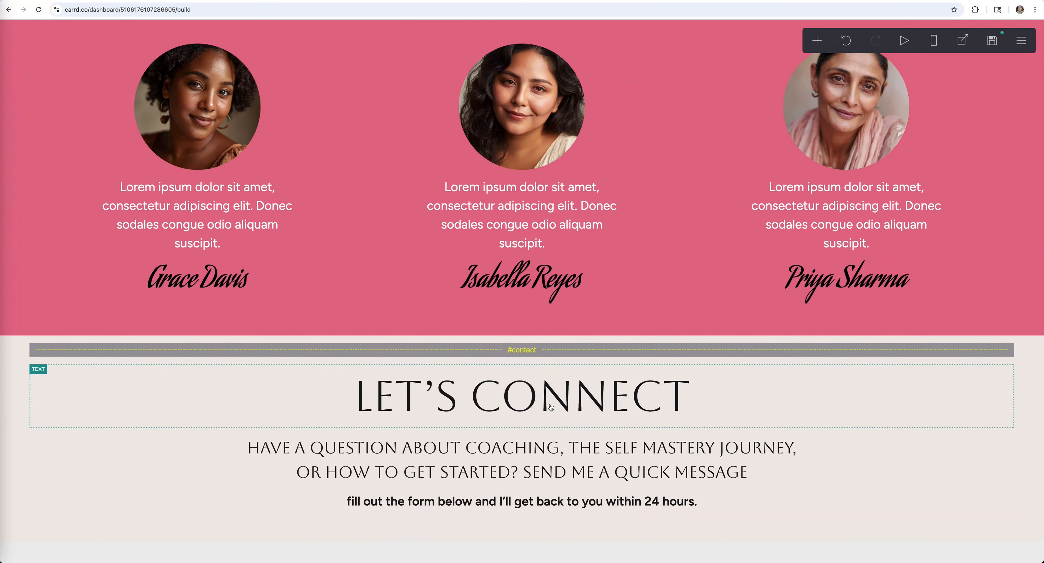
{"action": "left_click", "coordinate": [550, 407]}
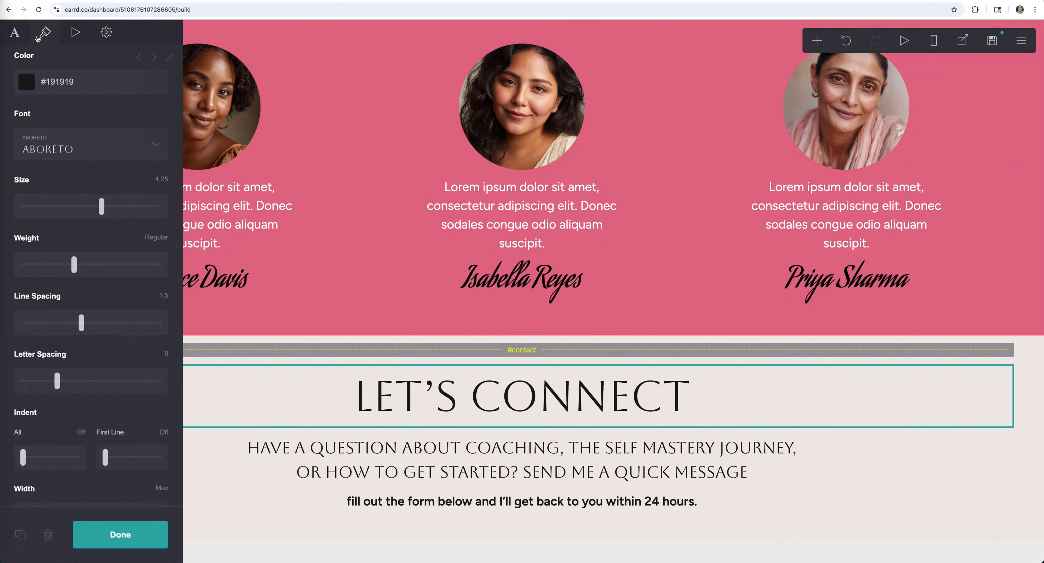
{"action": "left_click", "coordinate": [15, 33]}
{"action": "left_click_drag", "start_coordinate": [82, 117], "coordinate": [1, 116]}
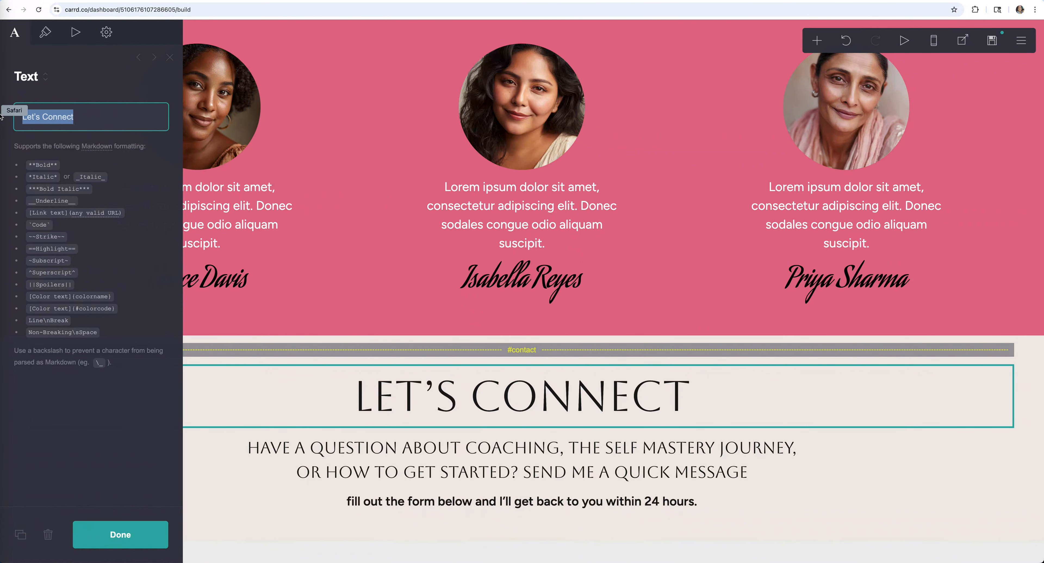
{"action": "type", "text": "Contact Me"}
{"action": "key", "text": "BackSpace"}
{"action": "key", "text": "BackSpace"}
{"action": "key", "text": "BackSpace"}
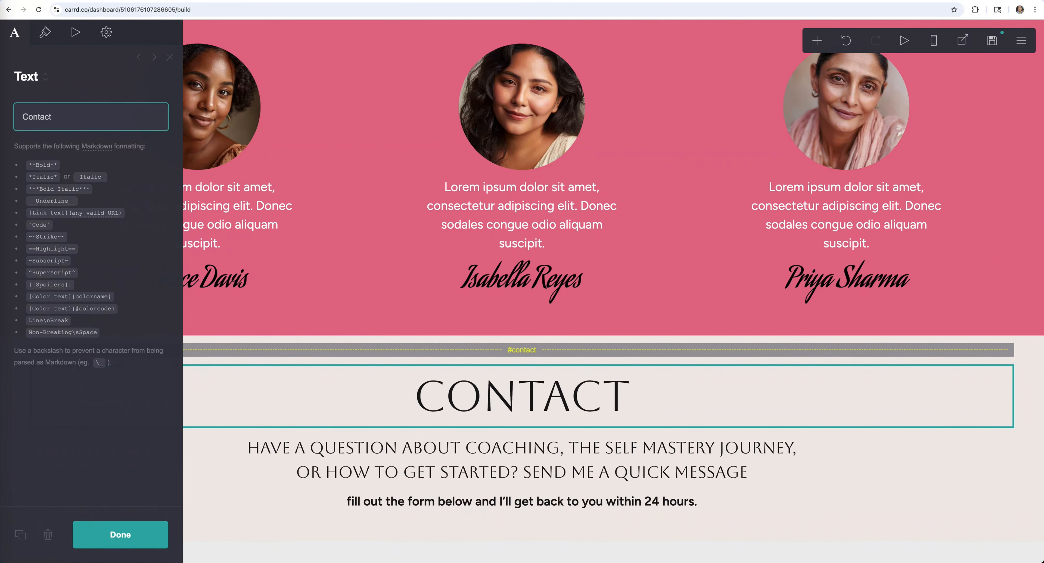
{"action": "type", "text": "Form"}
{"action": "left_click", "coordinate": [673, 509]}
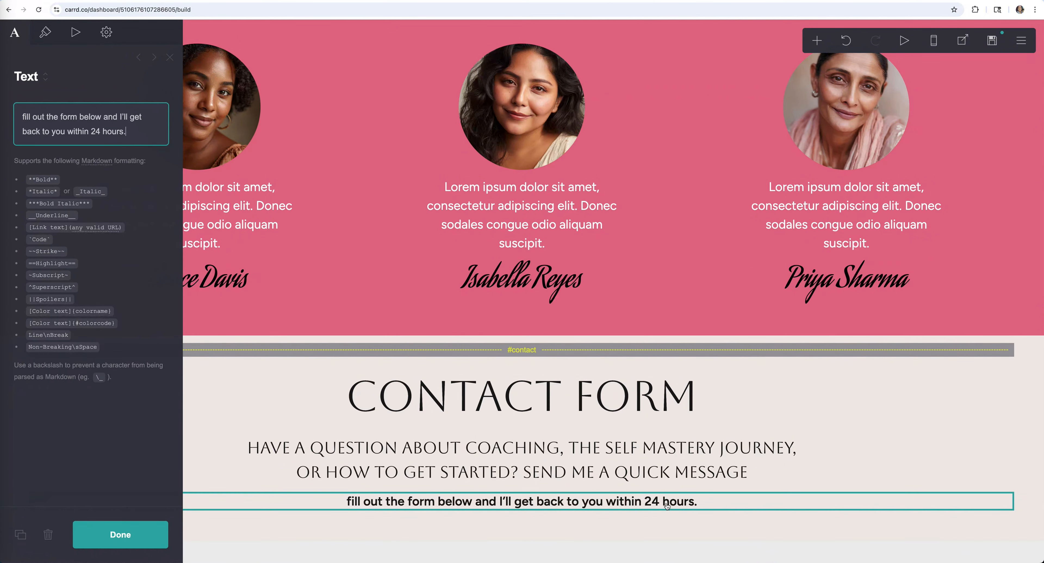
- Add a Form with Name, Email and Message fields and set its alignment to Center
{"action": "left_click", "coordinate": [817, 43]}
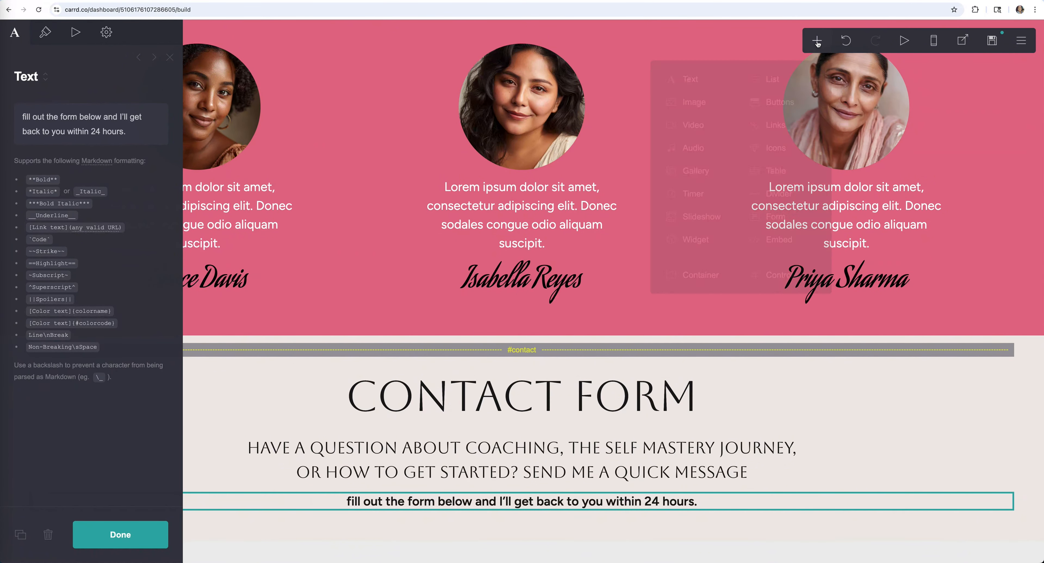
{"action": "left_click", "coordinate": [775, 218]}
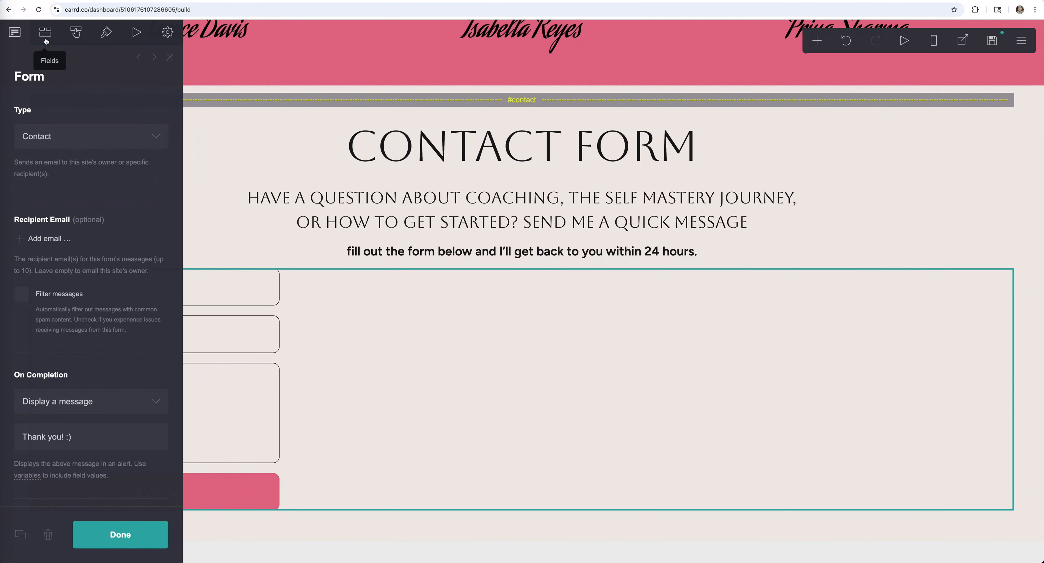
{"action": "scroll", "coordinate": [61, 48], "scroll_direction": "down", "scroll_amount": 7}
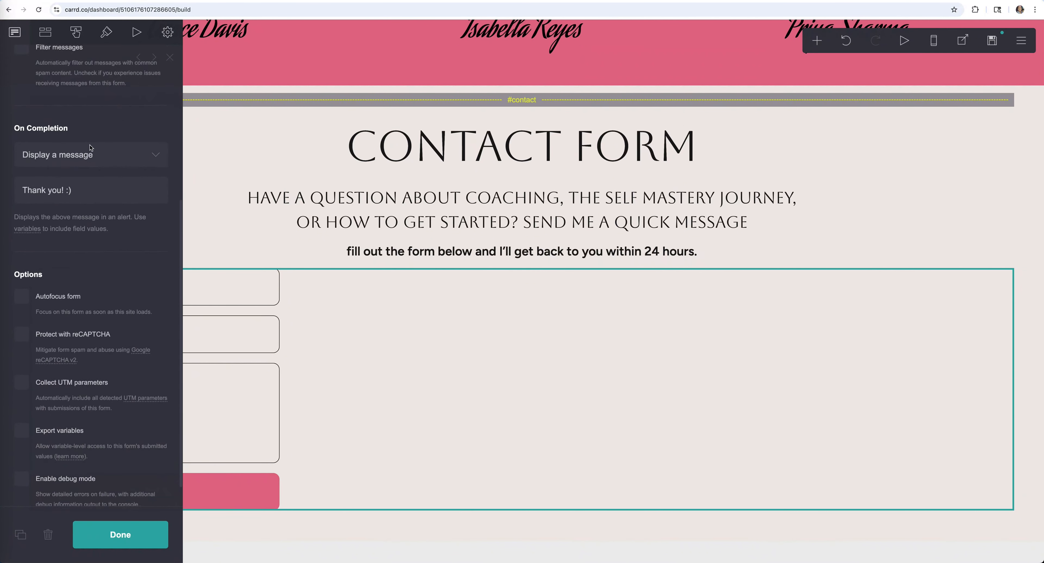
{"action": "left_click", "coordinate": [107, 32]}
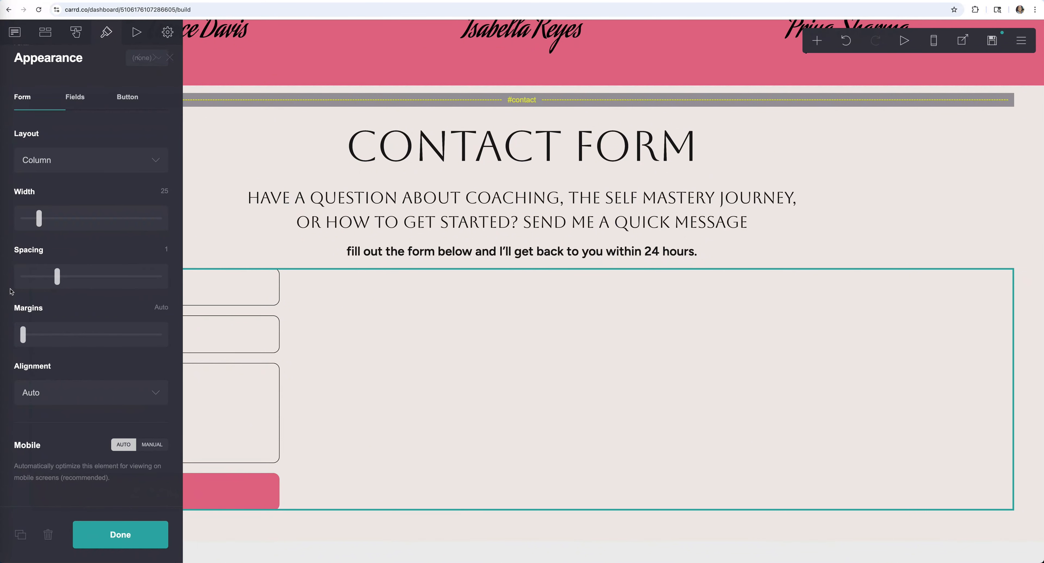
{"action": "left_click", "coordinate": [75, 392]}
{"action": "left_click", "coordinate": [41, 420]}
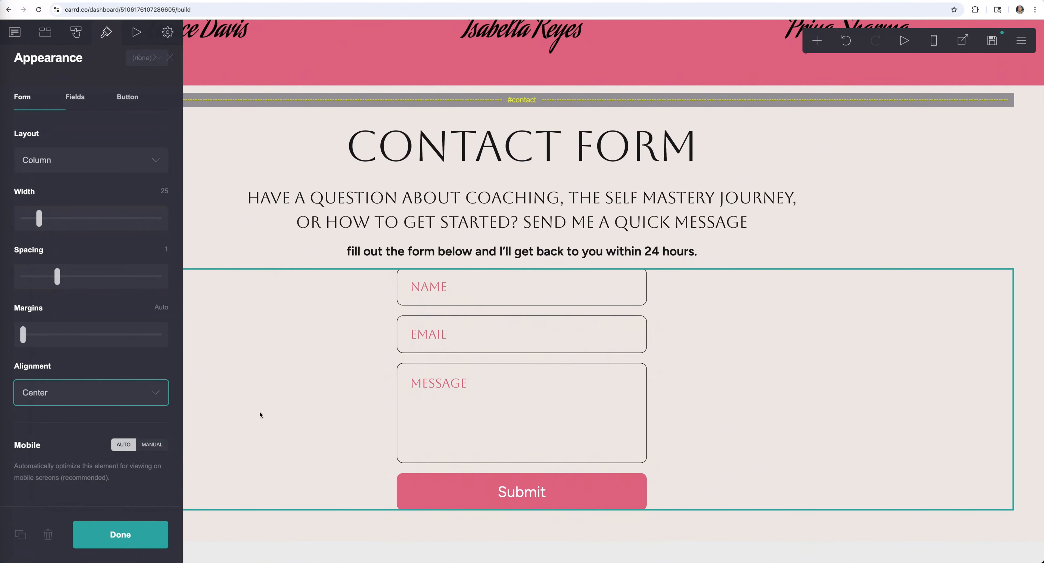
{"action": "left_click", "coordinate": [259, 413]}
{"action": "left_click", "coordinate": [154, 112]}
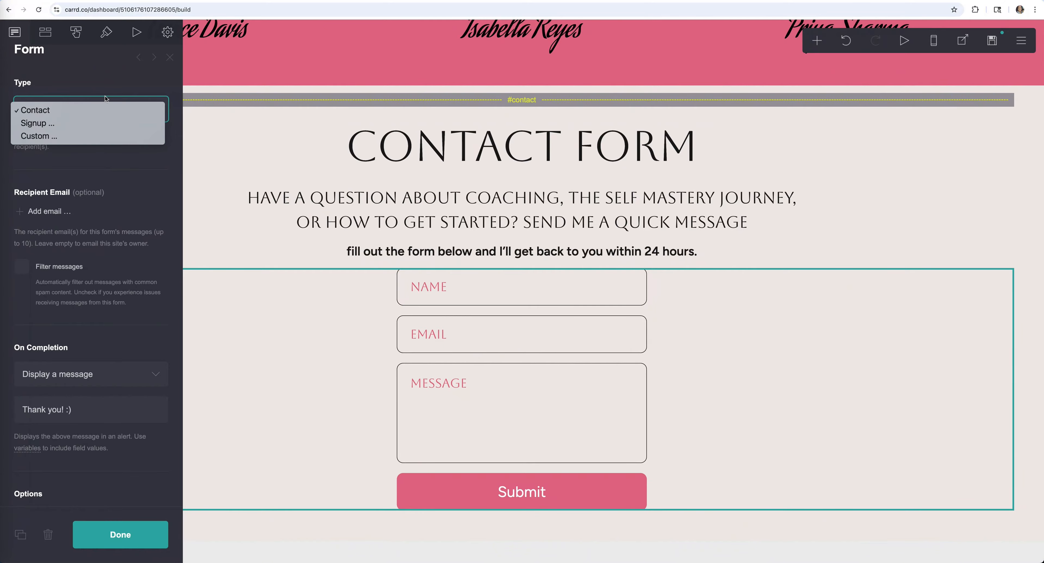
{"action": "left_click", "coordinate": [104, 87]}
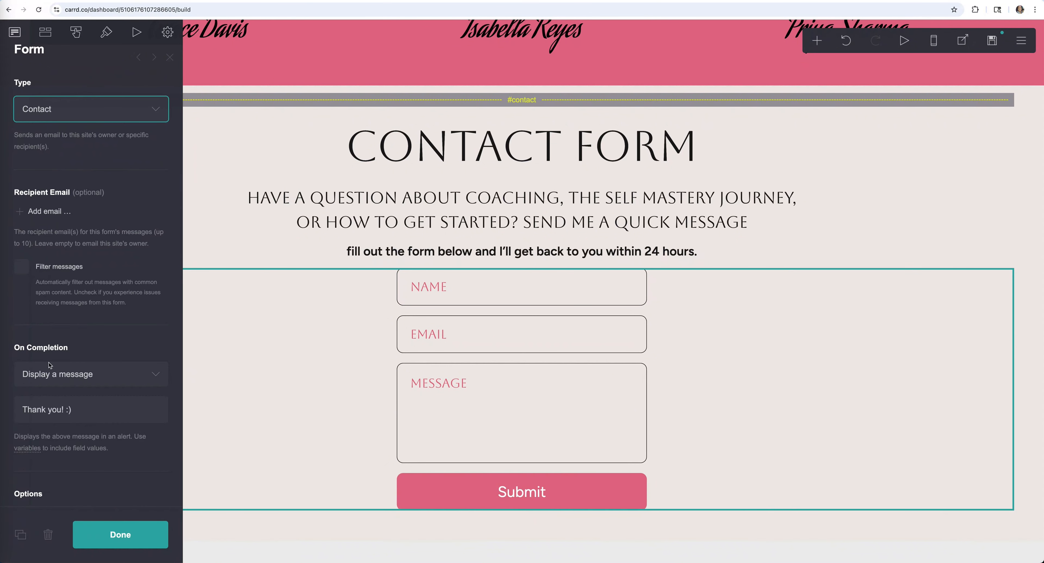
{"action": "scroll", "coordinate": [68, 222], "scroll_direction": "down", "scroll_amount": 3}
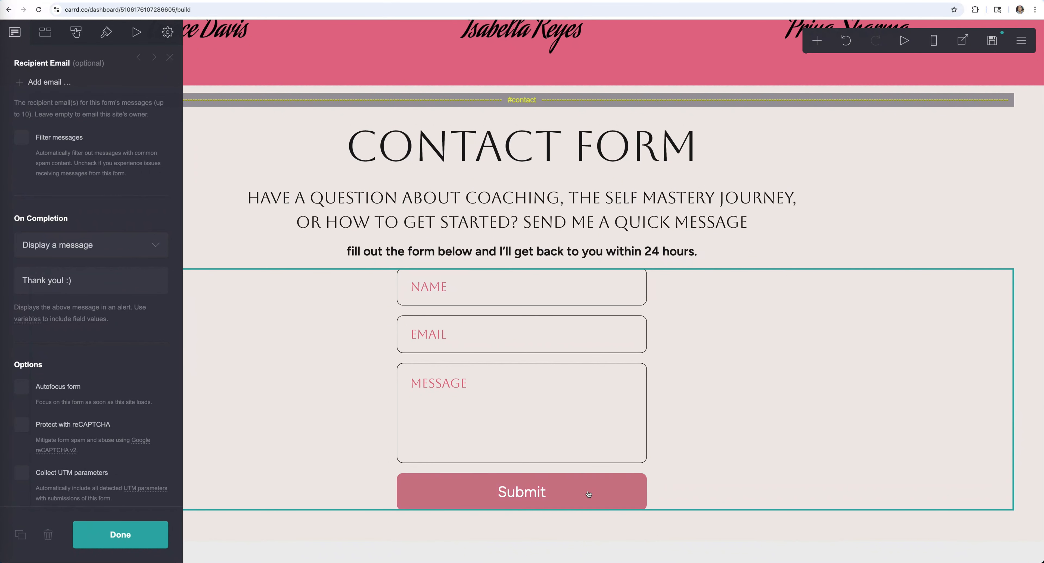
{"action": "left_click", "coordinate": [137, 244]}
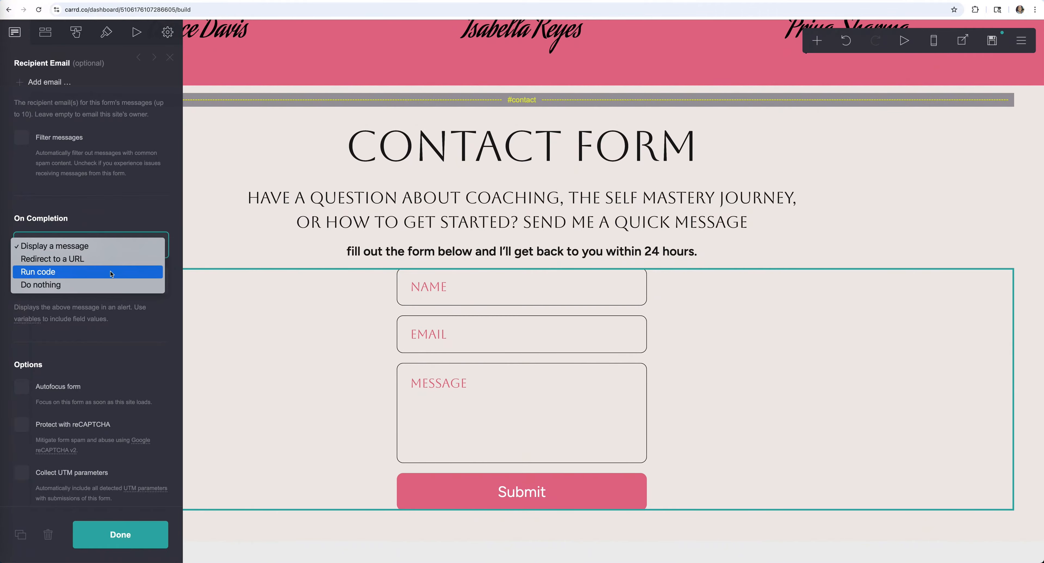
{"action": "left_click", "coordinate": [92, 248]}
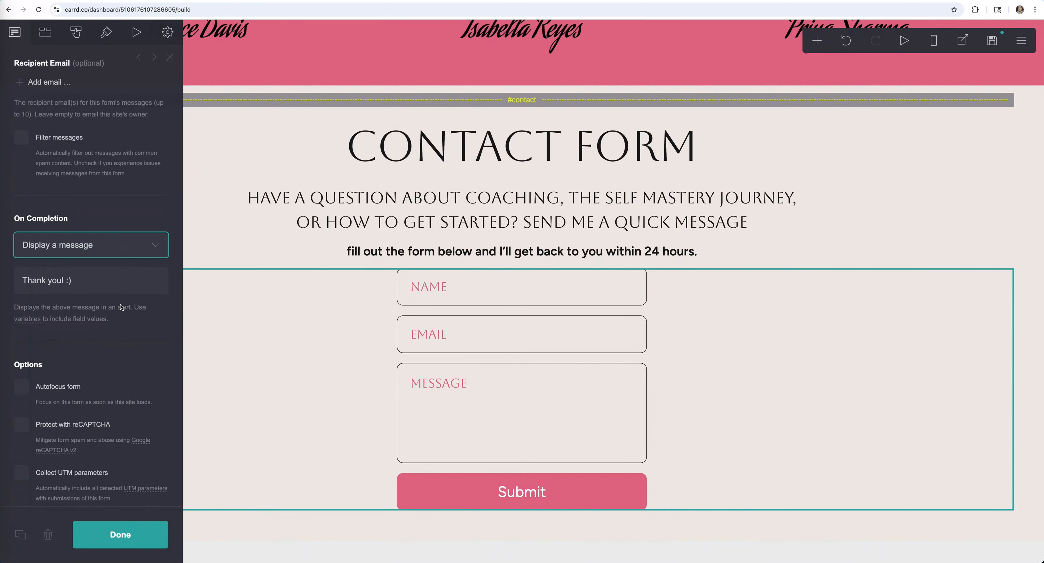
{"action": "left_click", "coordinate": [70, 282]}
{"action": "left_click_drag", "start_coordinate": [88, 282], "coordinate": [8, 281]}
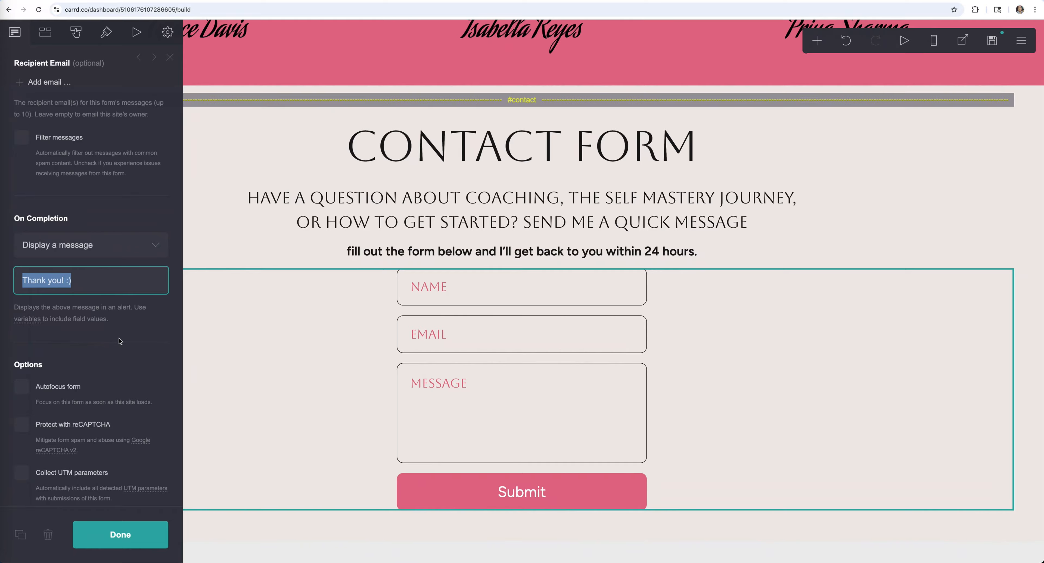
{"action": "scroll", "coordinate": [120, 341], "scroll_direction": "down", "scroll_amount": 3}
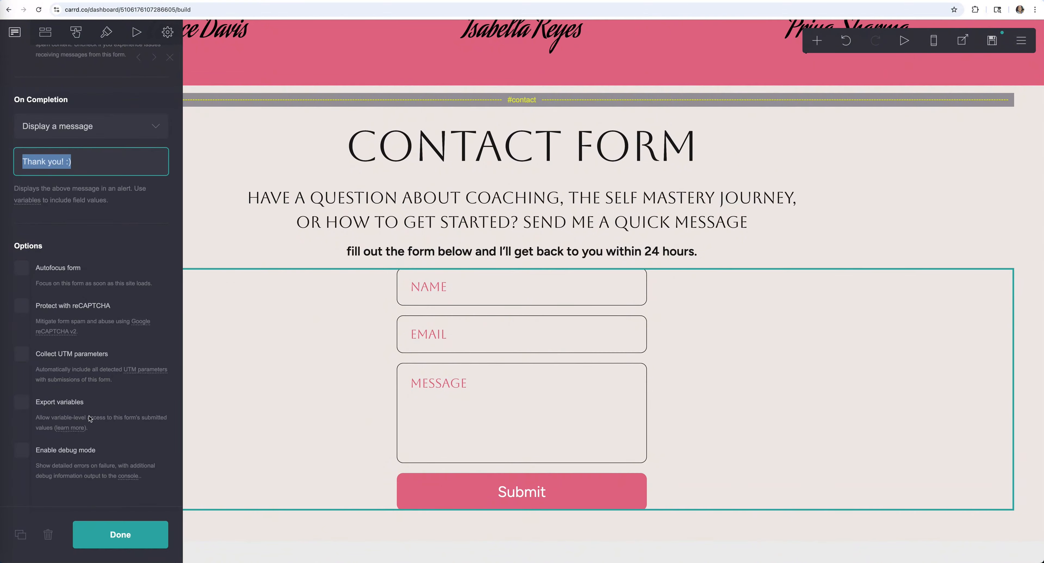
{"action": "left_click", "coordinate": [68, 236]}
{"action": "scroll", "coordinate": [61, 162], "scroll_direction": "up", "scroll_amount": 7}
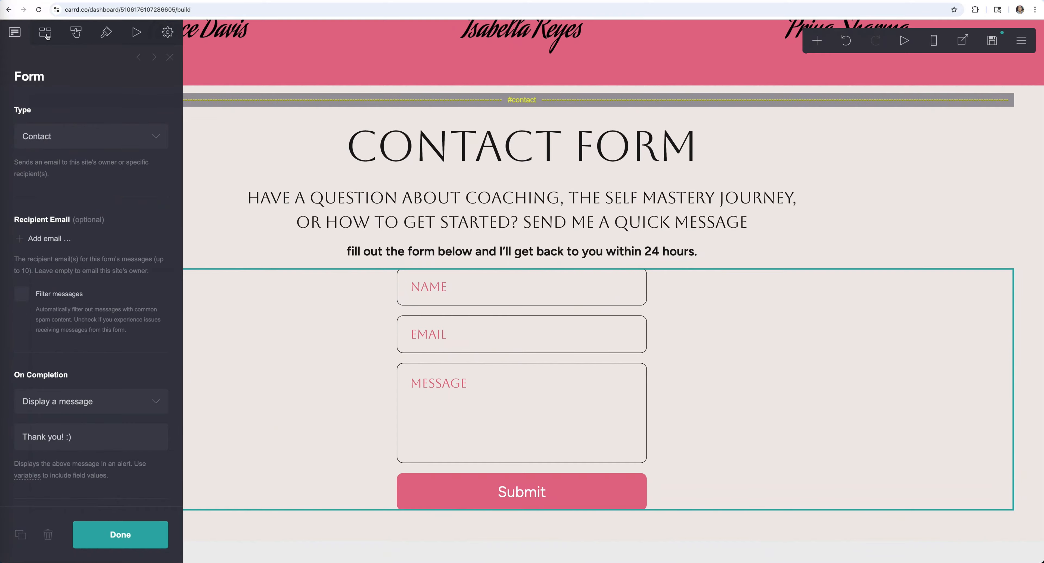
- Turn on Require Consent in the form's fields, toggling Subject on and off again
{"action": "left_click", "coordinate": [46, 34]}
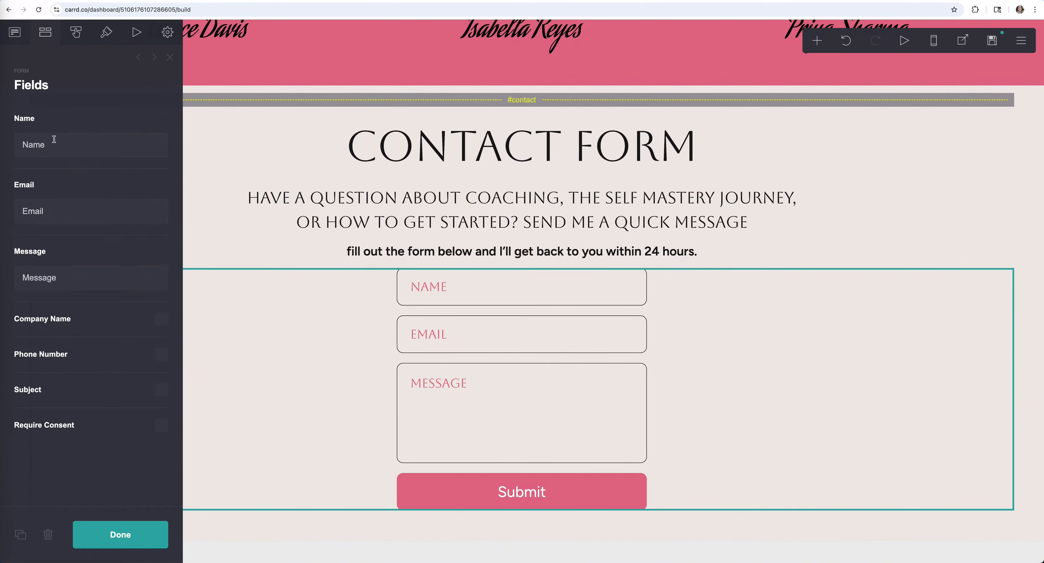
{"action": "left_click", "coordinate": [58, 201]}
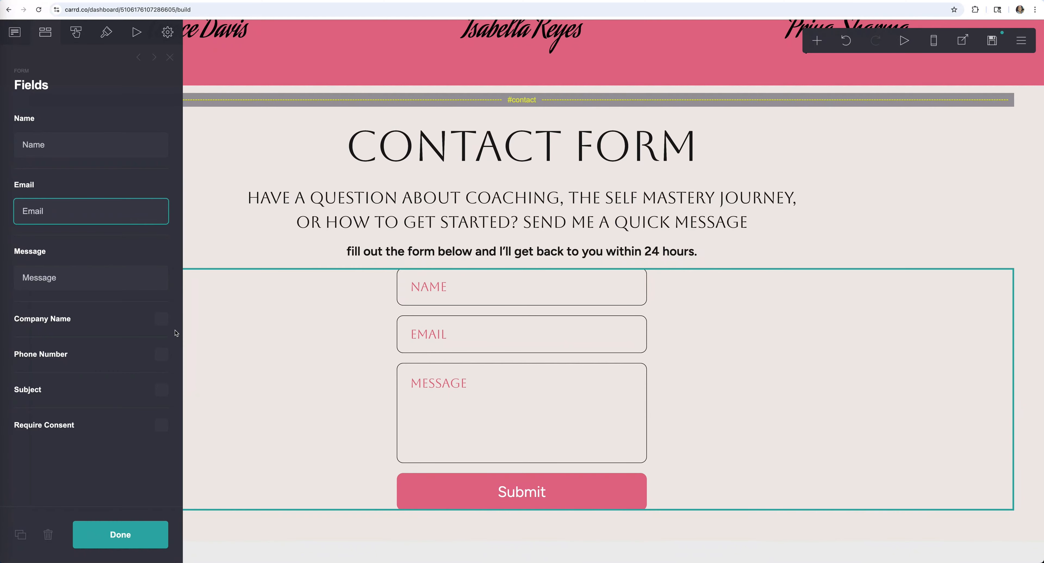
{"action": "left_click", "coordinate": [159, 395]}
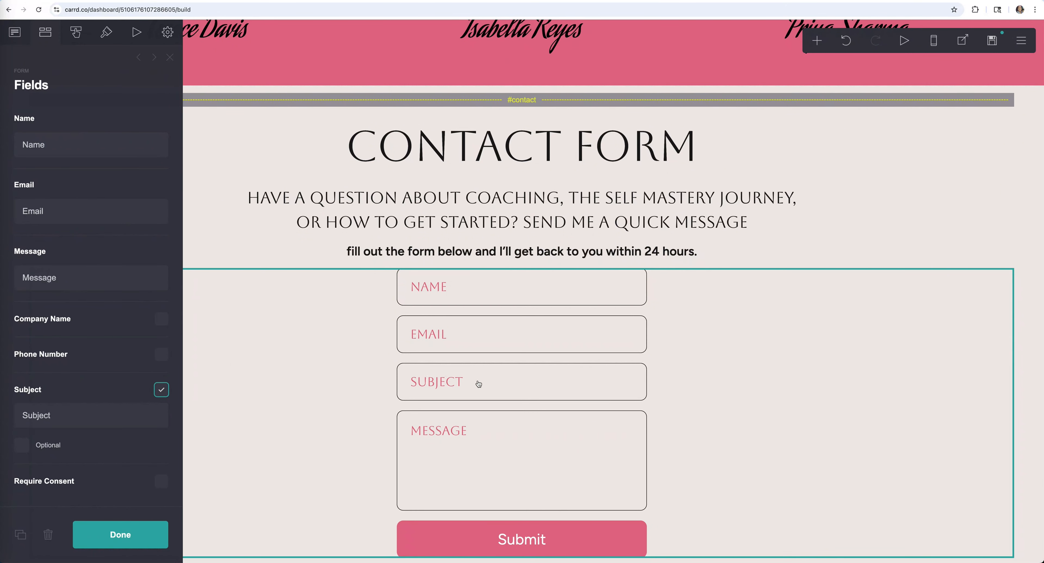
{"action": "left_click", "coordinate": [161, 389]}
{"action": "left_click", "coordinate": [161, 424]}
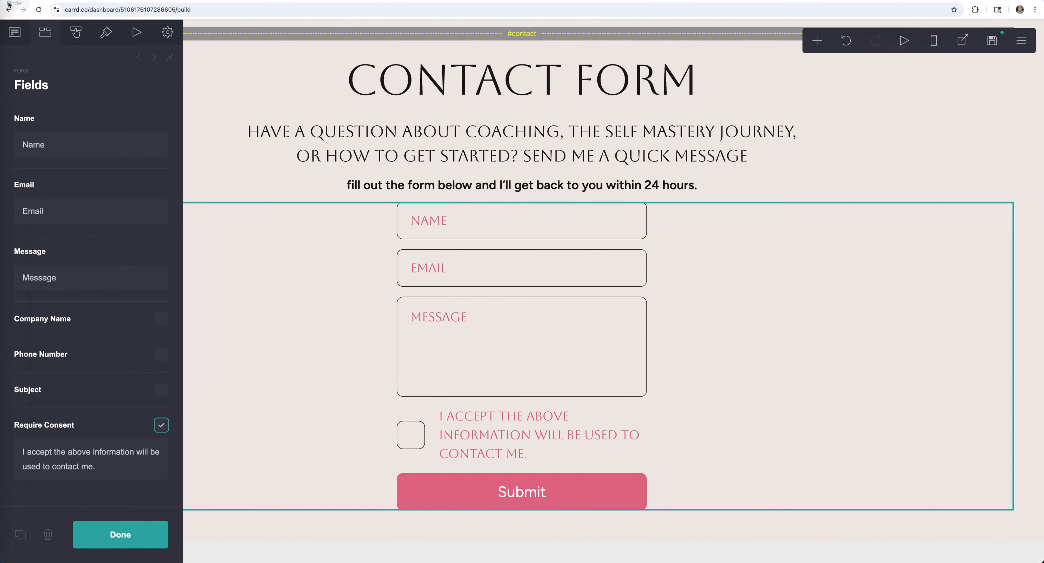
{"action": "left_click", "coordinate": [75, 35]}
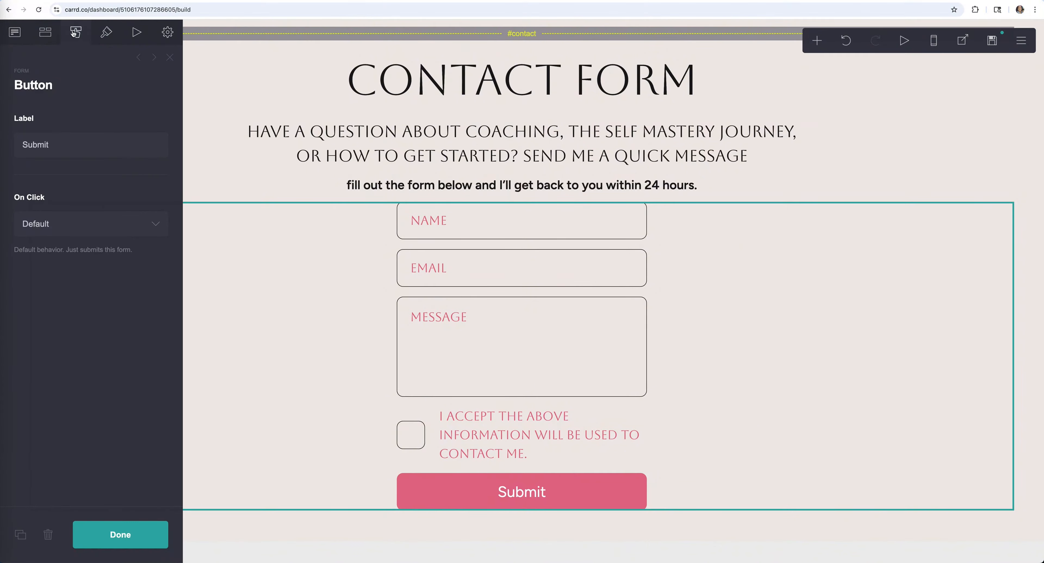
- Keep the Submit button's label and its default On Click behaviour unchanged
{"action": "double_click", "coordinate": [69, 145]}
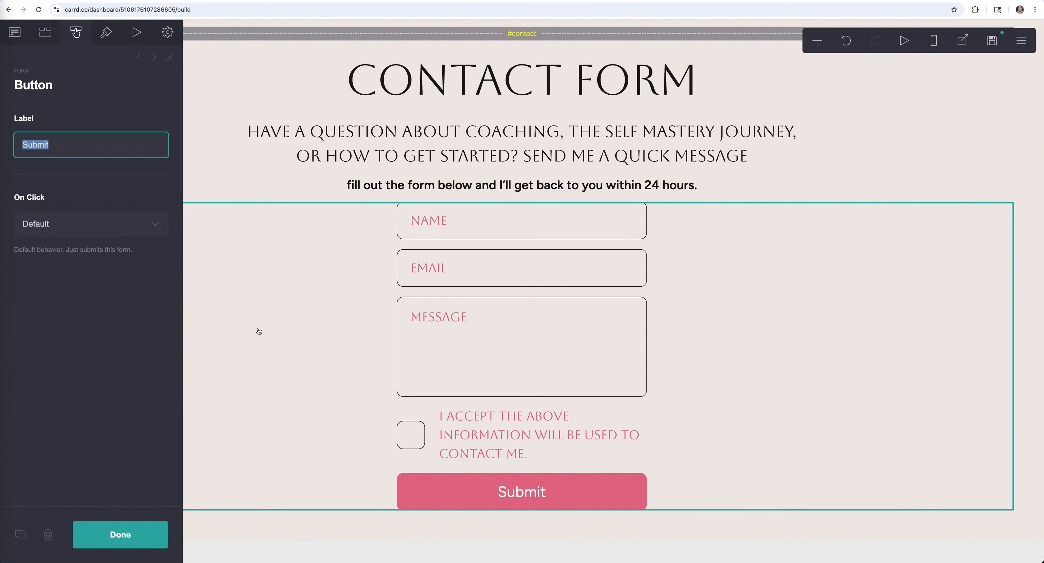
{"action": "left_click", "coordinate": [155, 223]}
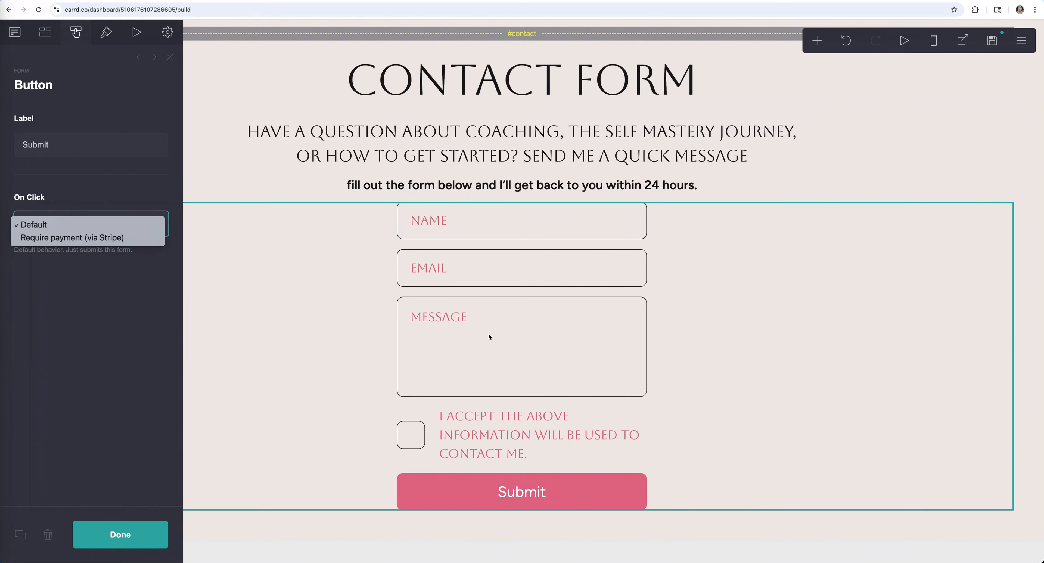
{"action": "left_click", "coordinate": [146, 277]}
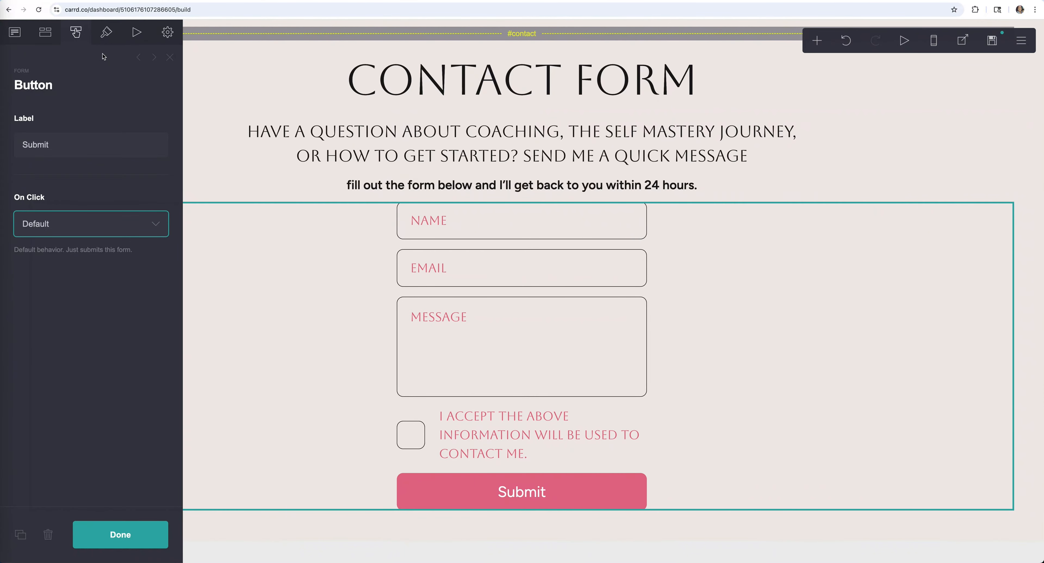
{"action": "left_click", "coordinate": [106, 35]}
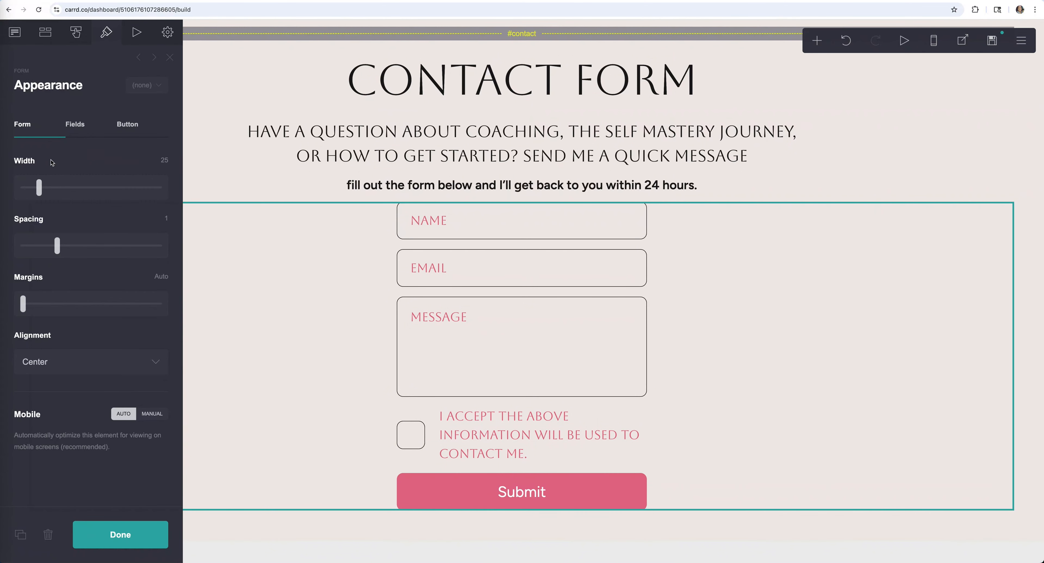
- Try wider fields, tighter spacing and square corners, undoing the spacing and corner changes
{"action": "left_click_drag", "start_coordinate": [42, 189], "coordinate": [80, 190]}
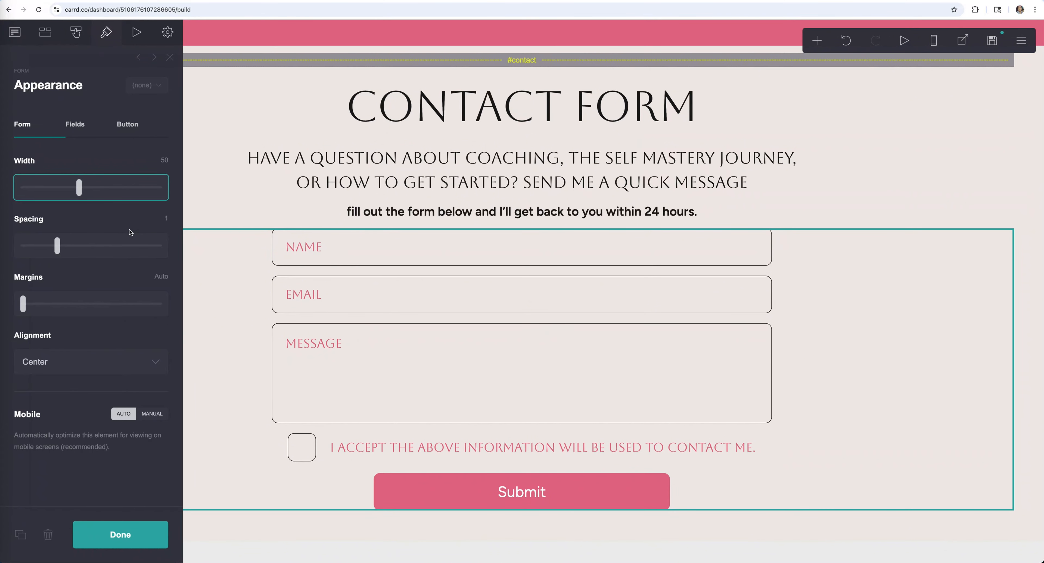
{"action": "mouse_move", "coordinate": [57, 245]}
{"action": "left_mouse_down"}
{"action": "mouse_move", "coordinate": [133, 245]}
{"action": "mouse_move", "coordinate": [52, 246]}
{"action": "left_mouse_up"}
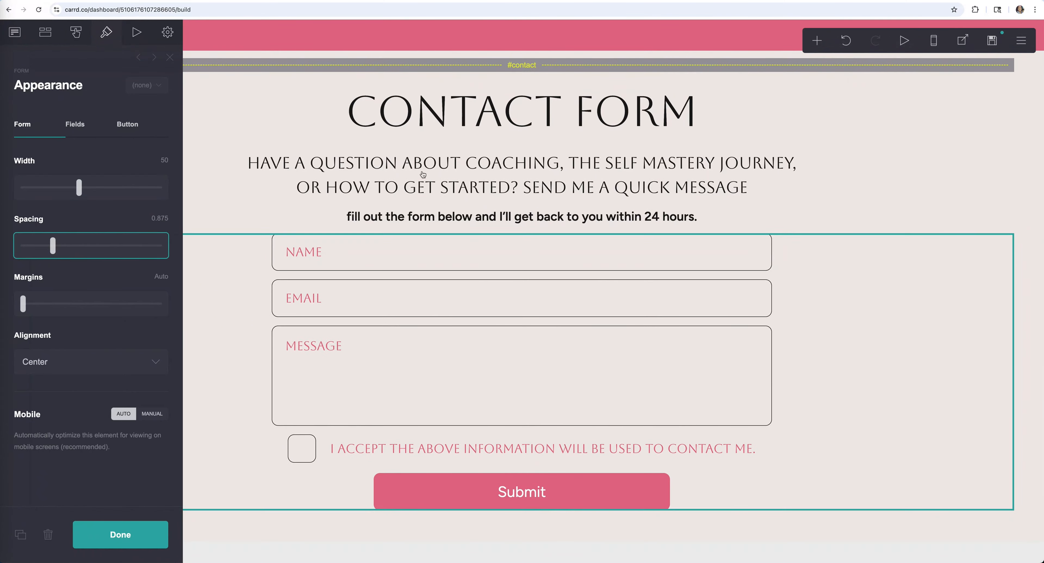
{"action": "key", "text": "super+z"}
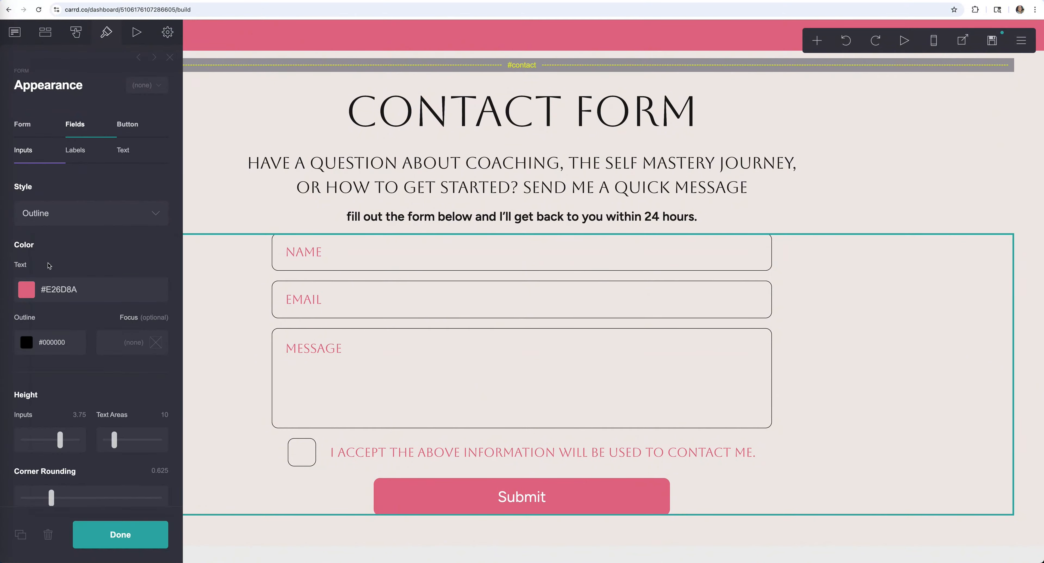
{"action": "scroll", "coordinate": [49, 265], "scroll_direction": "down", "scroll_amount": 8}
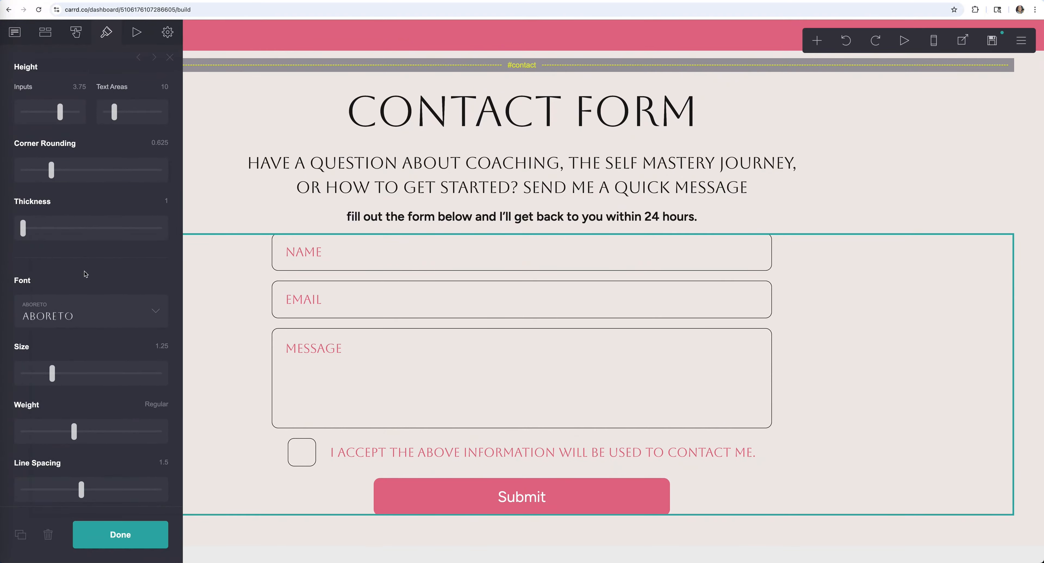
{"action": "scroll", "coordinate": [86, 274], "scroll_direction": "up", "scroll_amount": 4}
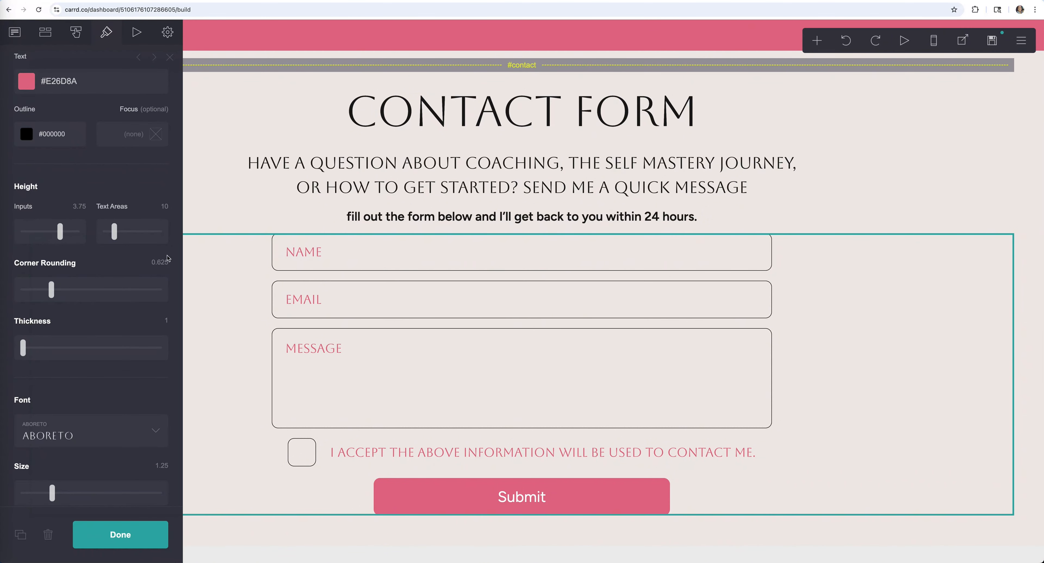
{"action": "left_click_drag", "start_coordinate": [62, 292], "coordinate": [8, 291]}
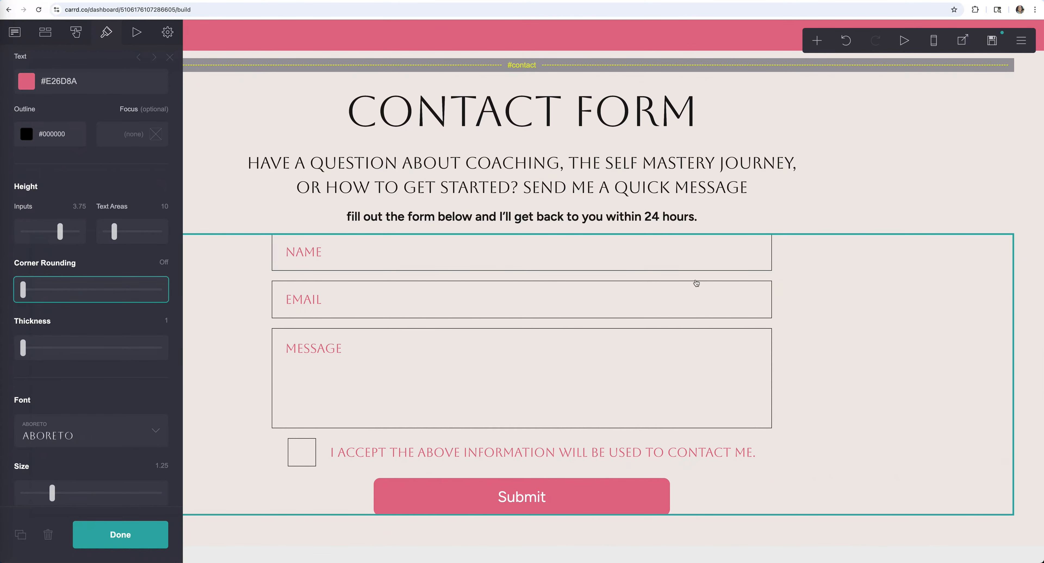
{"action": "left_click", "coordinate": [848, 50]}
- Revert the input height to 3.75 and set the field outline thickness to 2
{"action": "left_click_drag", "start_coordinate": [114, 231], "coordinate": [133, 231]}
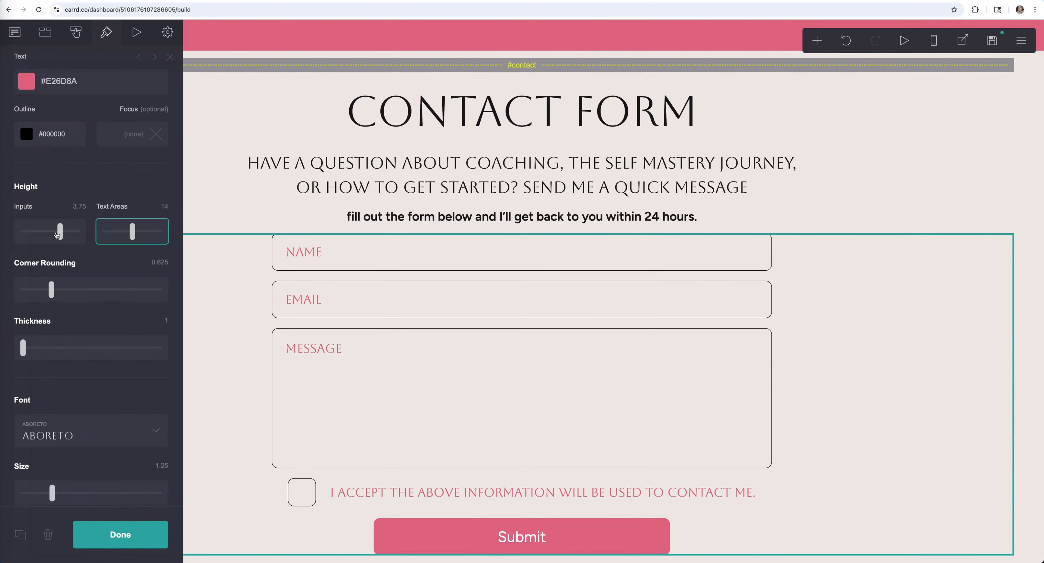
{"action": "left_click_drag", "start_coordinate": [57, 234], "coordinate": [76, 234]}
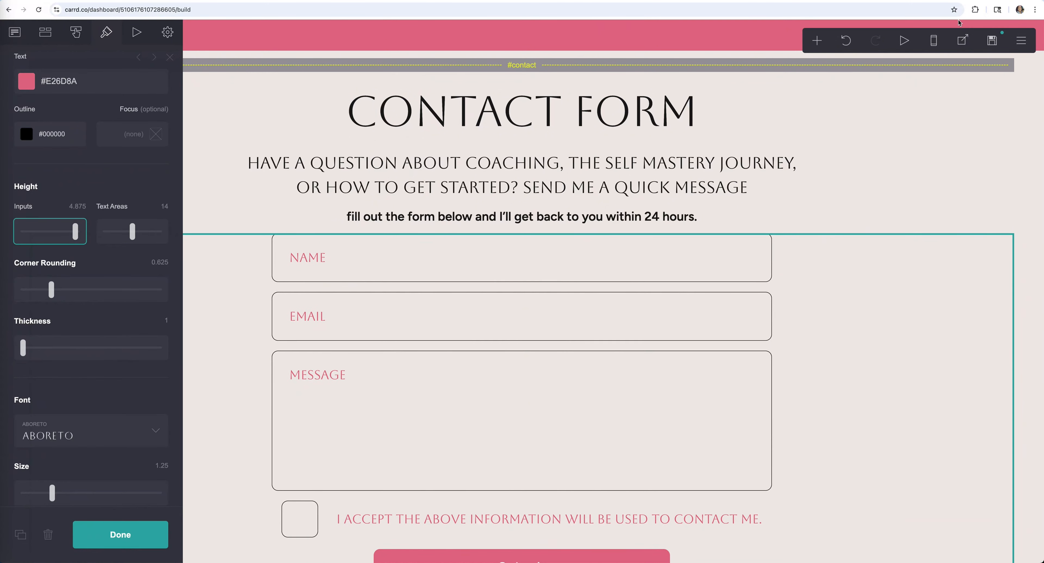
{"action": "left_click", "coordinate": [844, 42]}
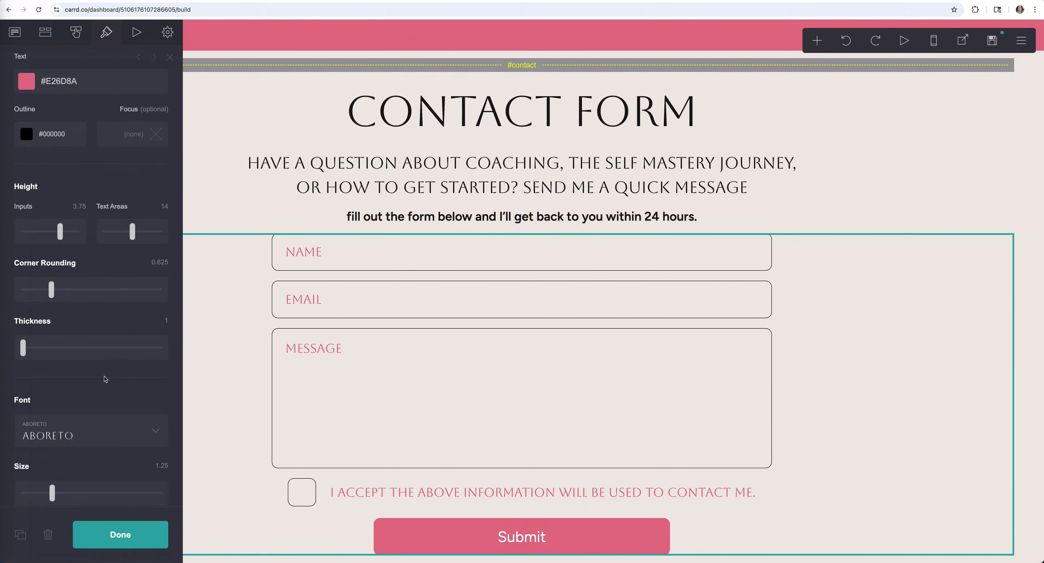
{"action": "left_click_drag", "start_coordinate": [23, 348], "coordinate": [47, 347]}
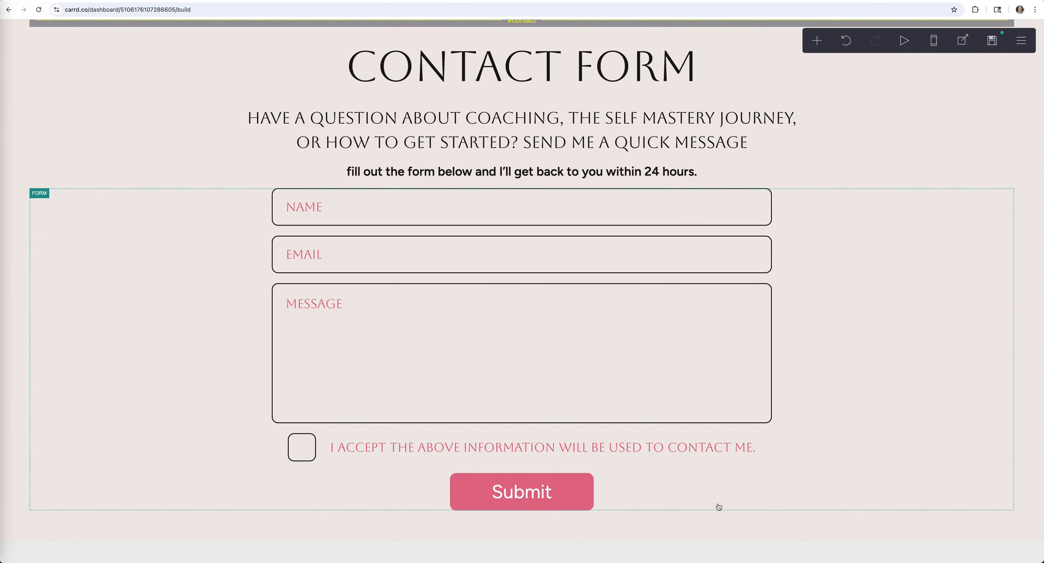
{"action": "left_click", "coordinate": [798, 504]}
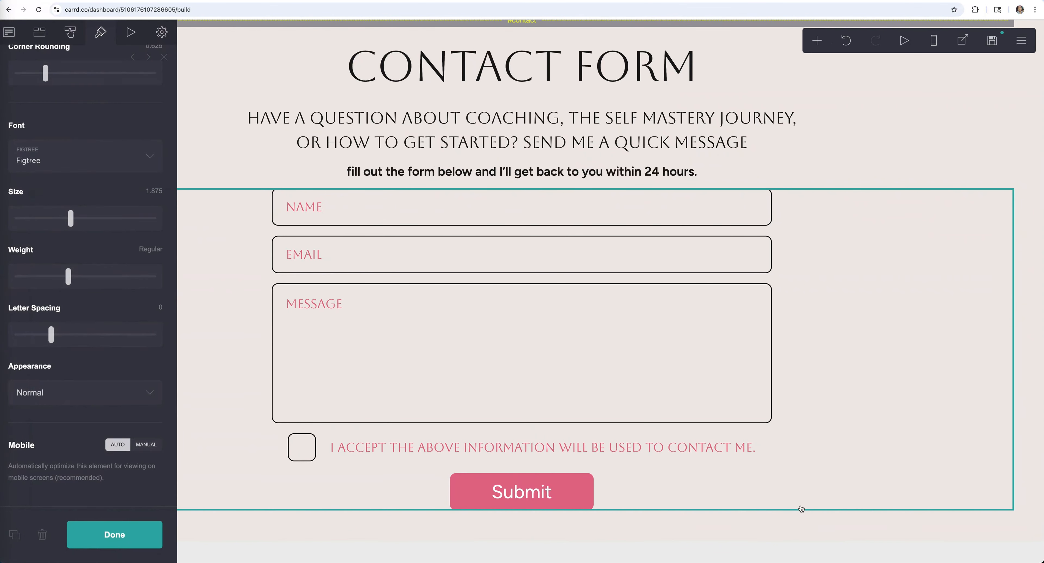
- Insert a Control below the contact form and set its type to Footer Marker
{"action": "left_click", "coordinate": [817, 40]}
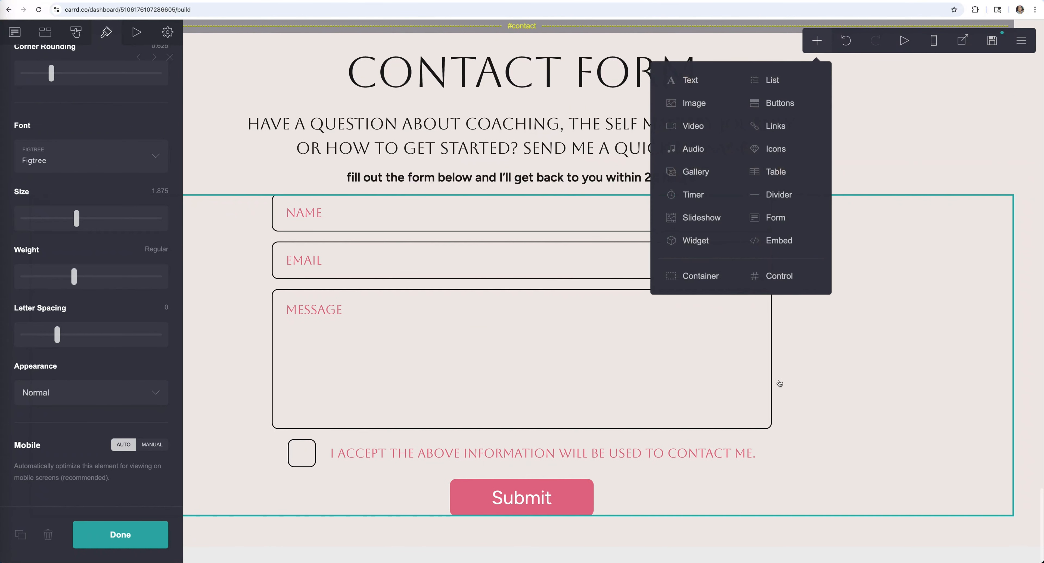
{"action": "left_click", "coordinate": [770, 276]}
{"action": "left_click", "coordinate": [532, 534]}
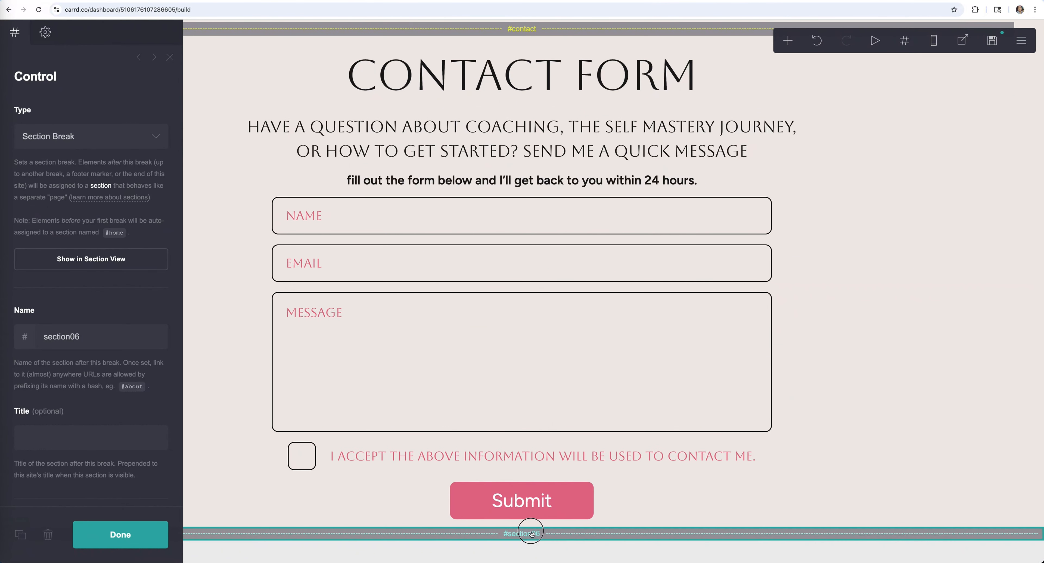
{"action": "left_click", "coordinate": [532, 536]}
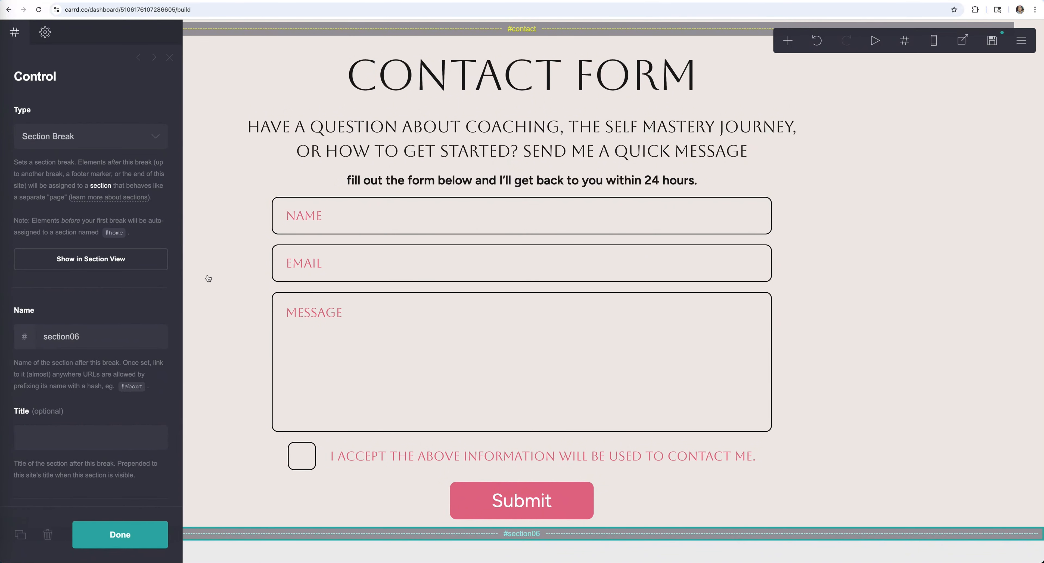
{"action": "left_click", "coordinate": [100, 137]}
{"action": "left_click", "coordinate": [94, 166]}
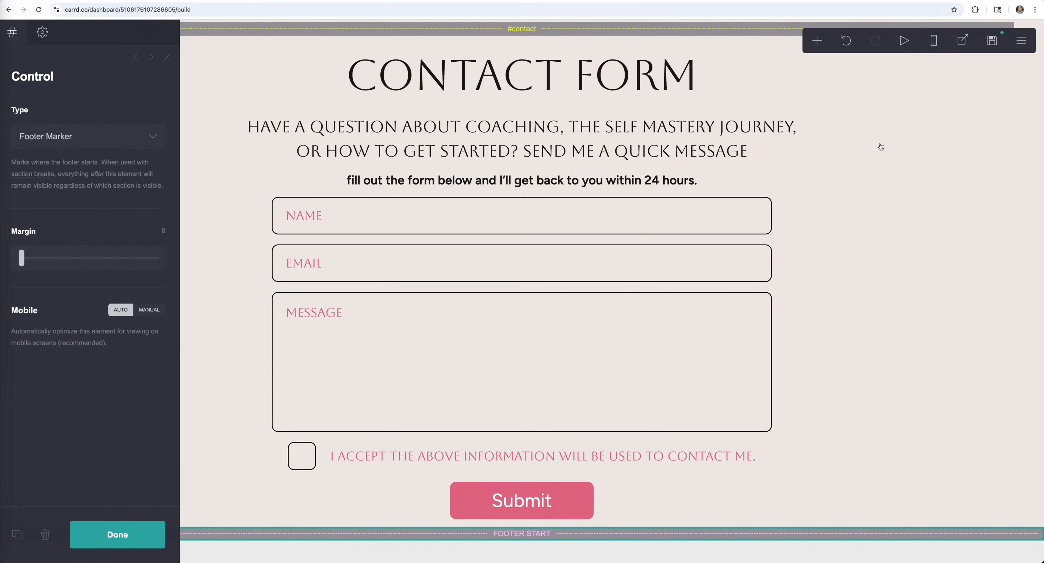
- Add a Columns container after the footer marker with the left column at 30%
{"action": "left_click", "coordinate": [817, 40]}
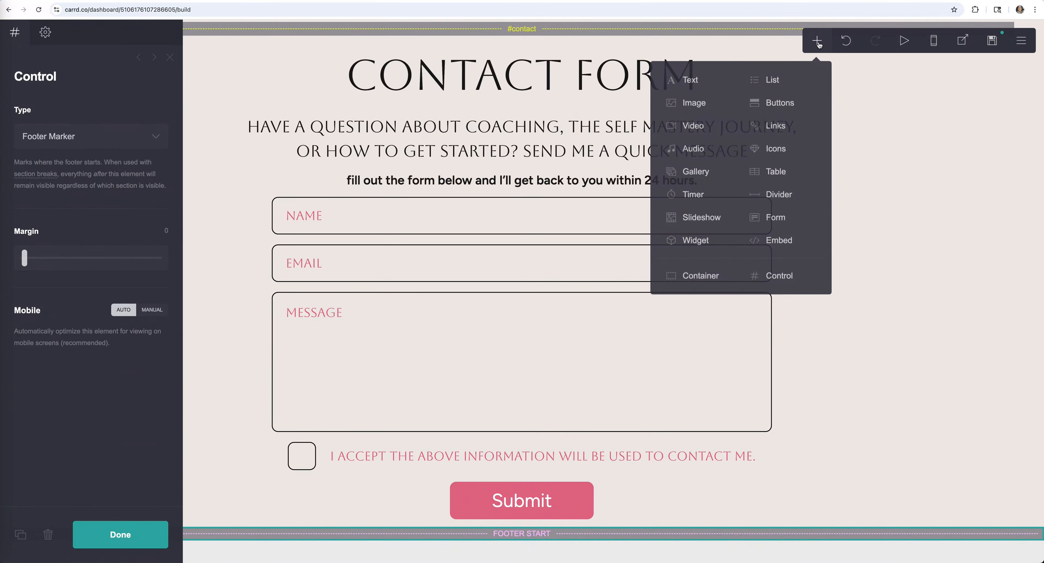
{"action": "left_click", "coordinate": [715, 277]}
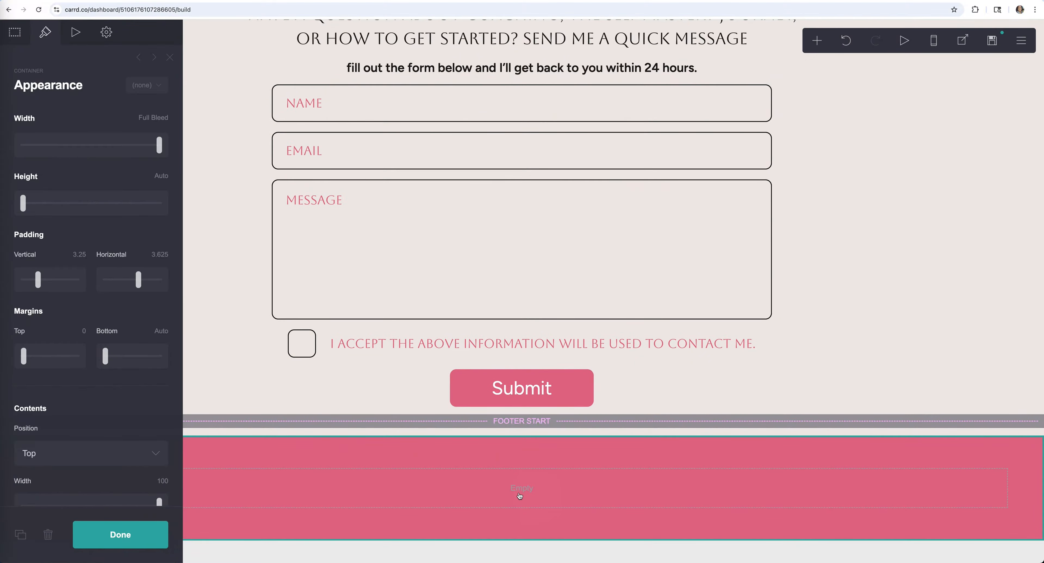
{"action": "left_click", "coordinate": [14, 32]}
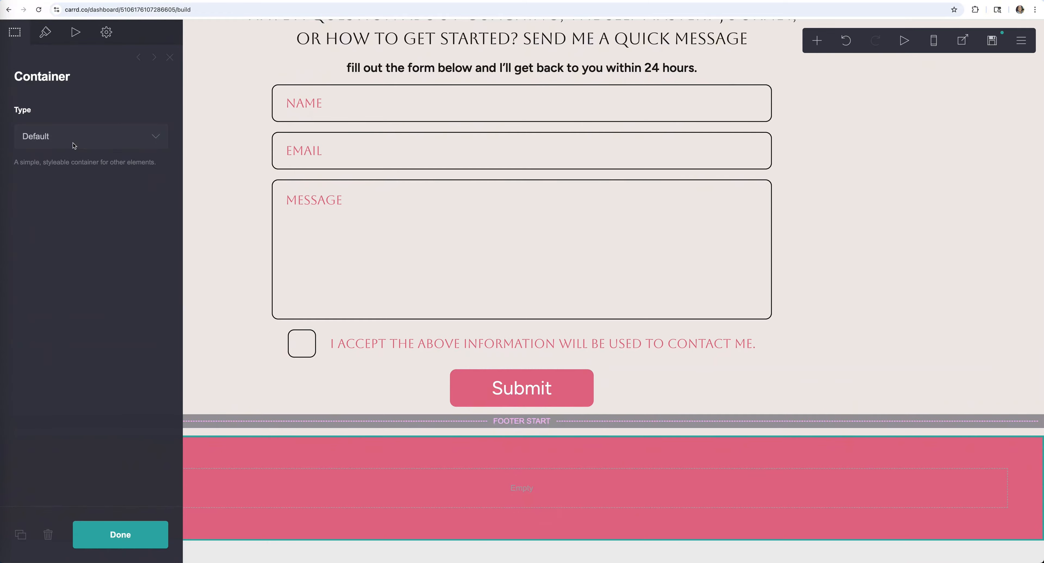
{"action": "left_click", "coordinate": [75, 136]}
{"action": "left_click", "coordinate": [75, 153]}
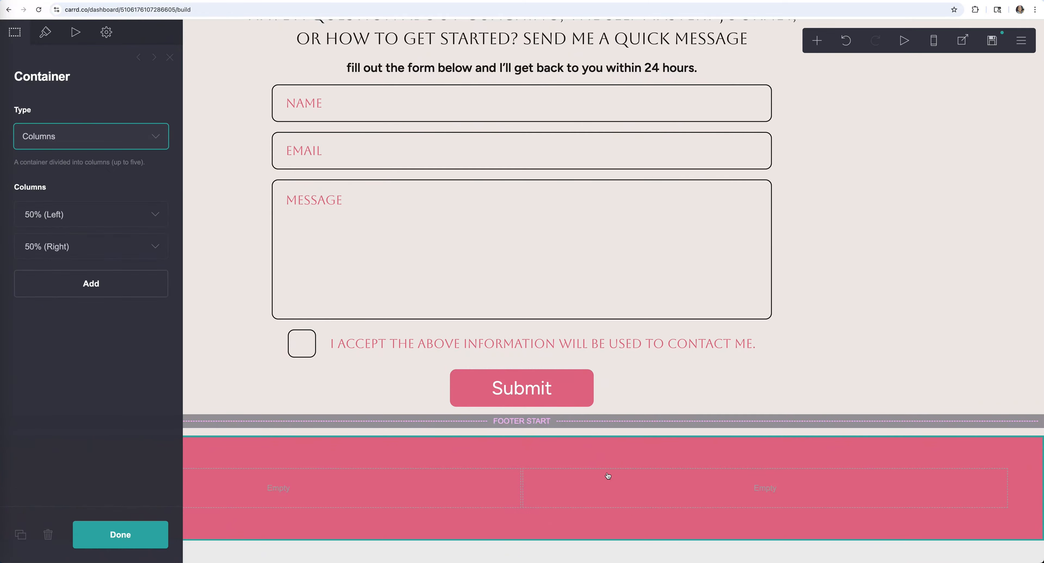
{"action": "left_click", "coordinate": [118, 215]}
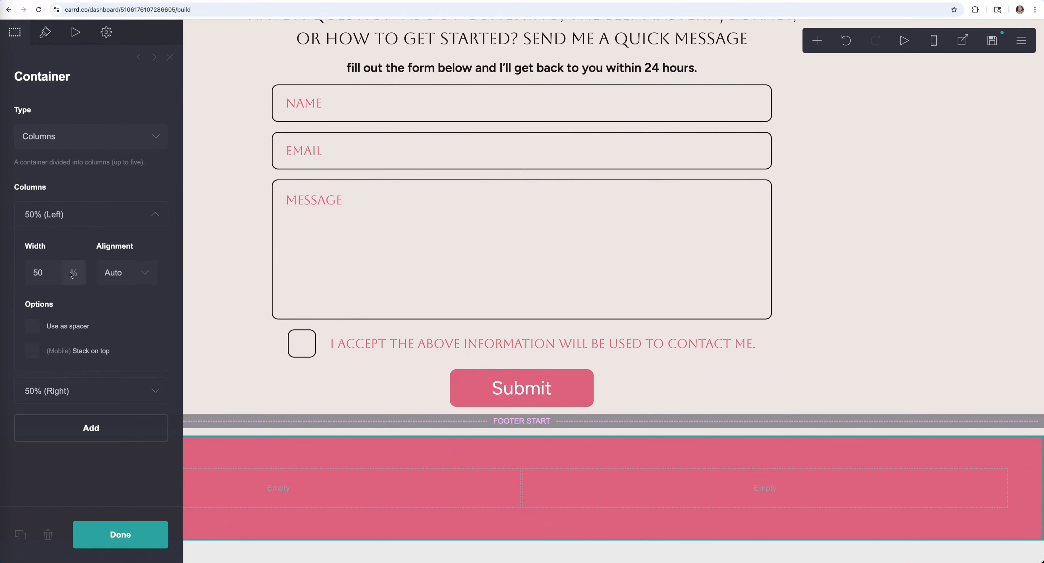
{"action": "left_click", "coordinate": [51, 273]}
{"action": "double_click", "coordinate": [37, 273]}
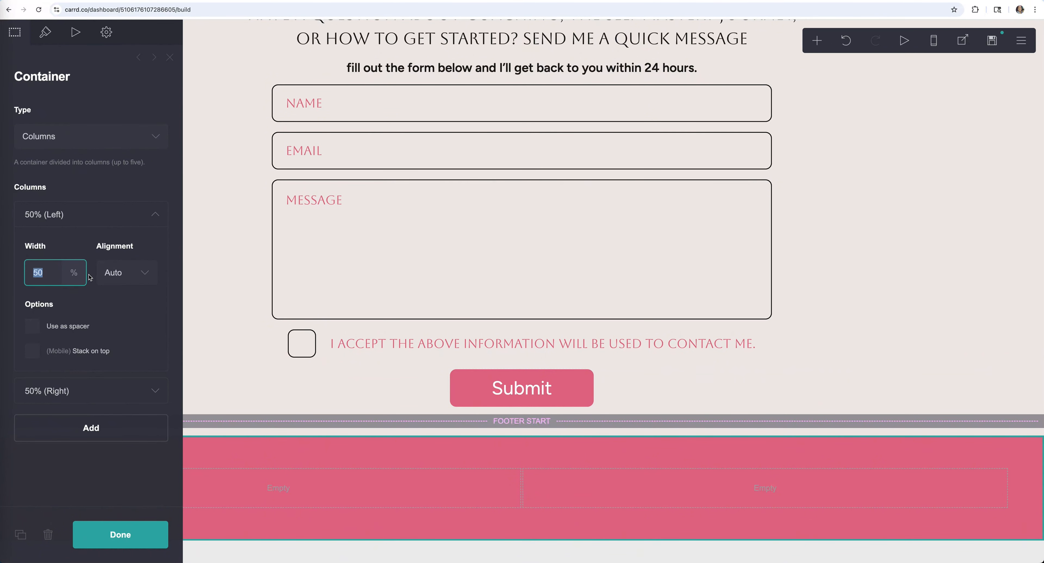
{"action": "type", "text": "3"}
{"action": "left_click", "coordinate": [121, 217]}
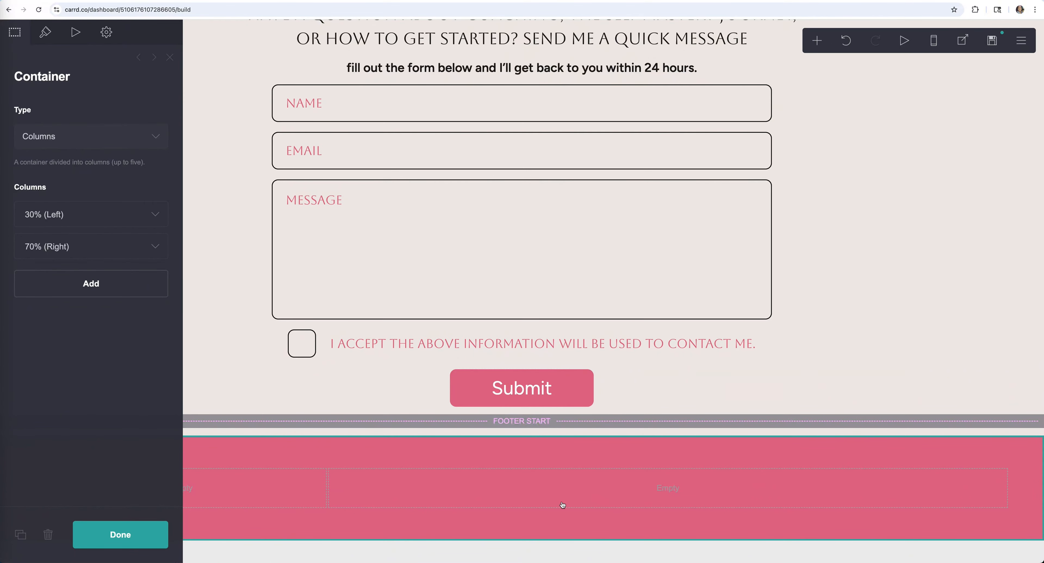
{"action": "left_click", "coordinate": [139, 534]}
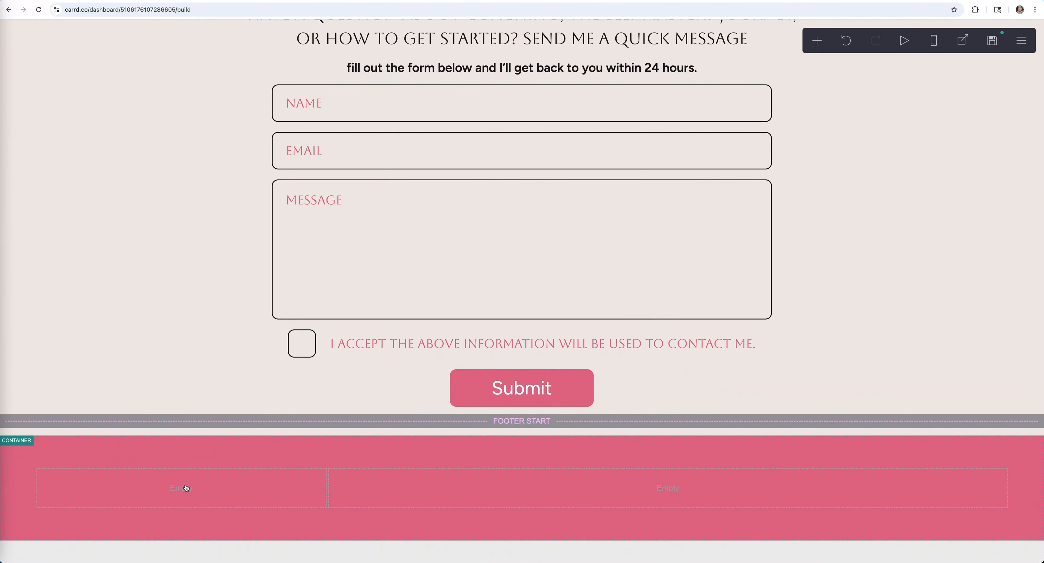
{"action": "left_click", "coordinate": [141, 489]}
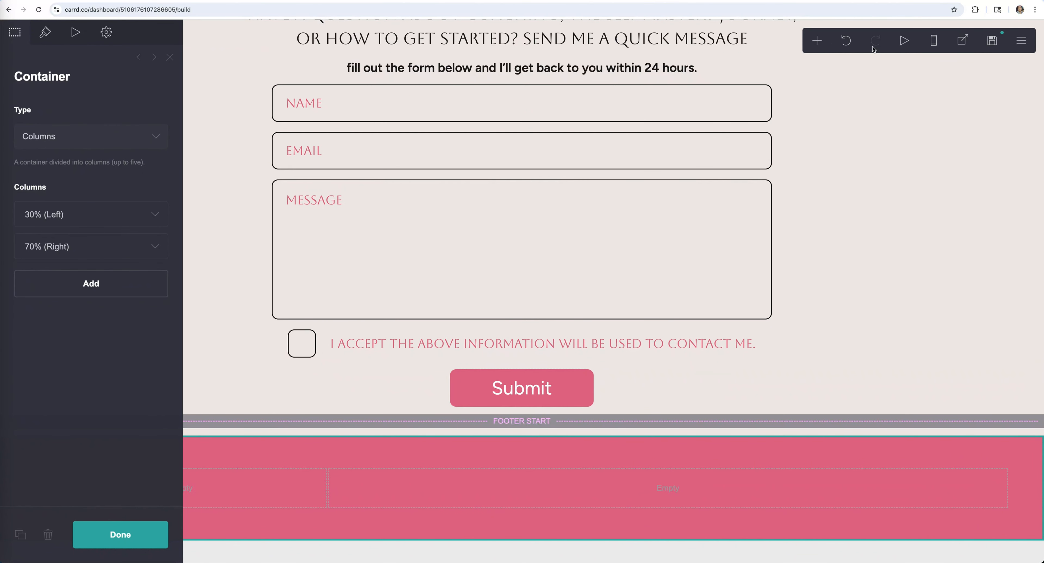
- Add an Icons element to the left footer column, coloured #F0EAE6 like the page background
{"action": "left_click", "coordinate": [818, 42]}
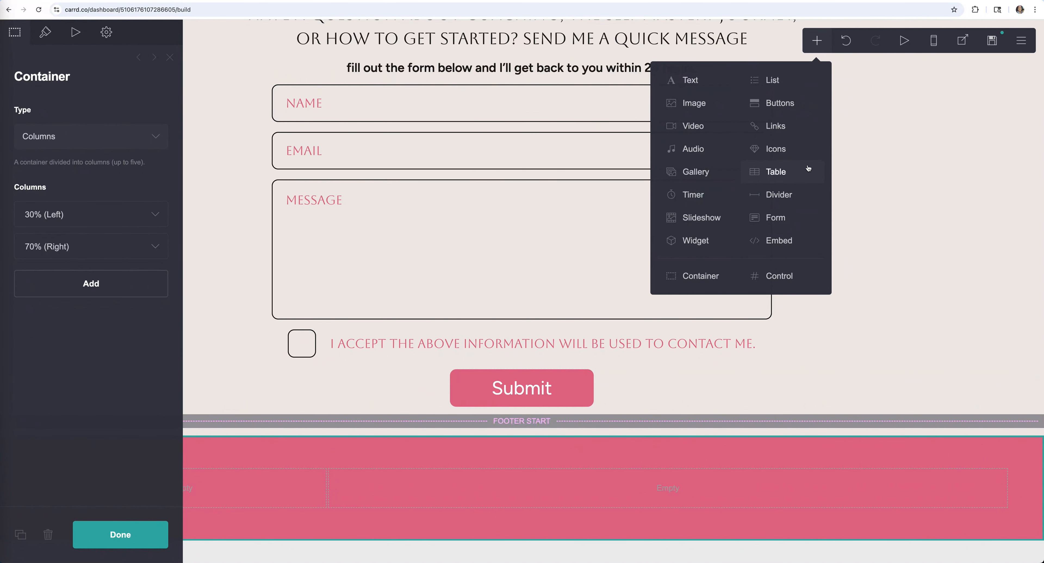
{"action": "left_click", "coordinate": [776, 149]}
{"action": "left_click", "coordinate": [120, 534]}
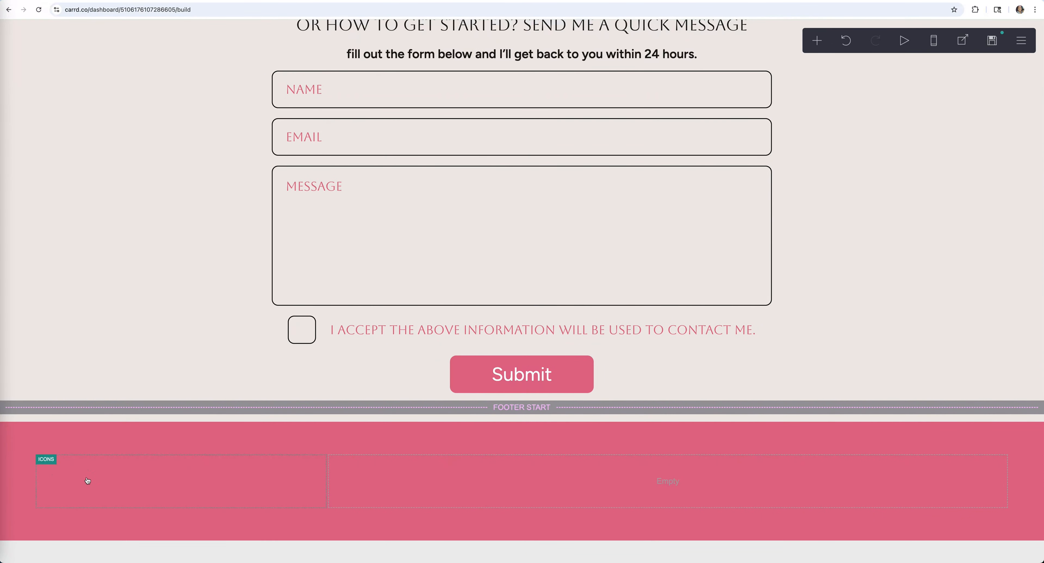
{"action": "left_click", "coordinate": [112, 486]}
{"action": "left_click", "coordinate": [53, 230]}
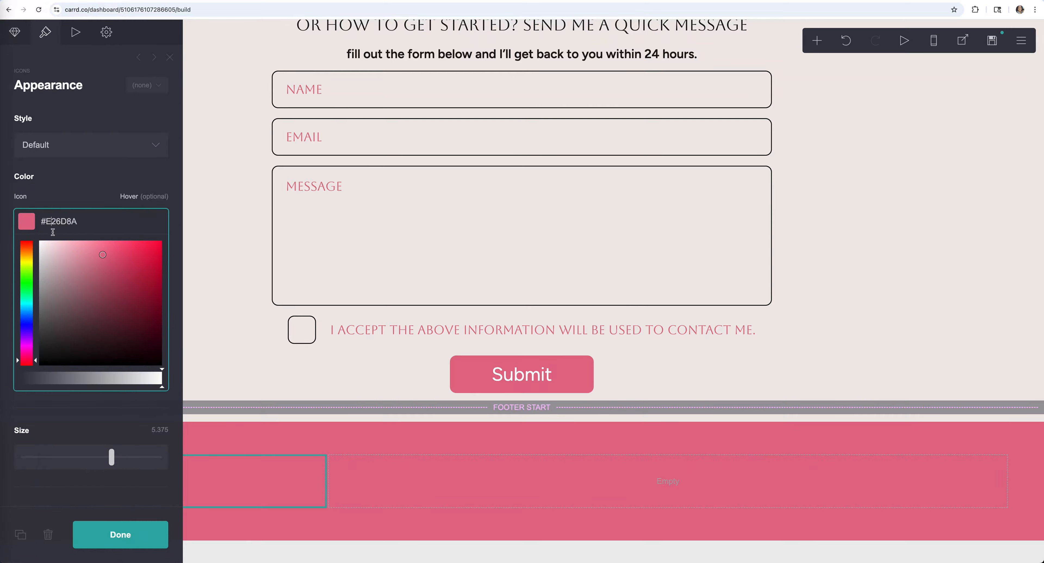
{"action": "left_click_drag", "start_coordinate": [46, 249], "coordinate": [33, 234]}
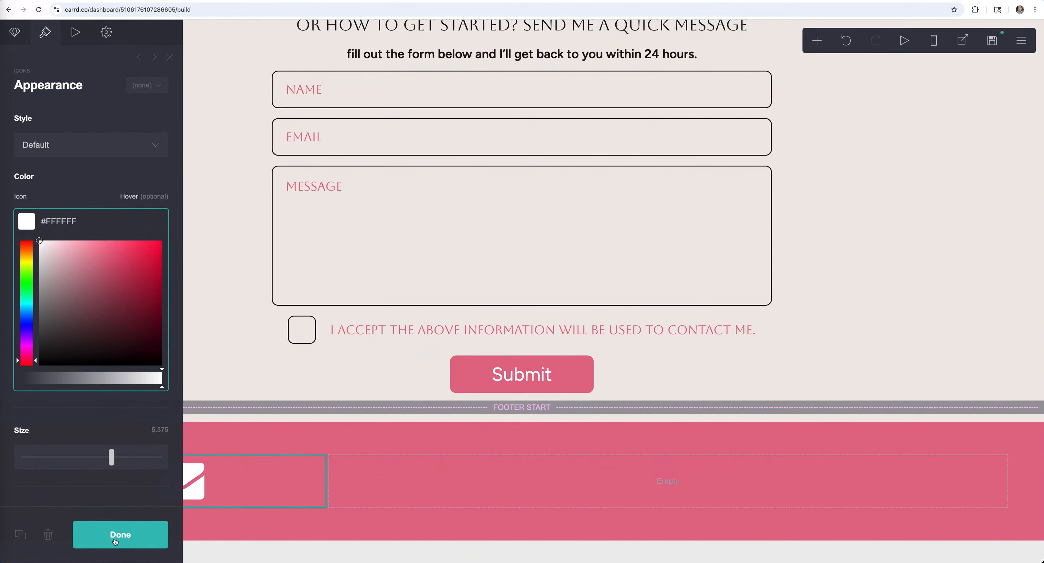
{"action": "left_click", "coordinate": [117, 542]}
{"action": "left_click", "coordinate": [19, 326]}
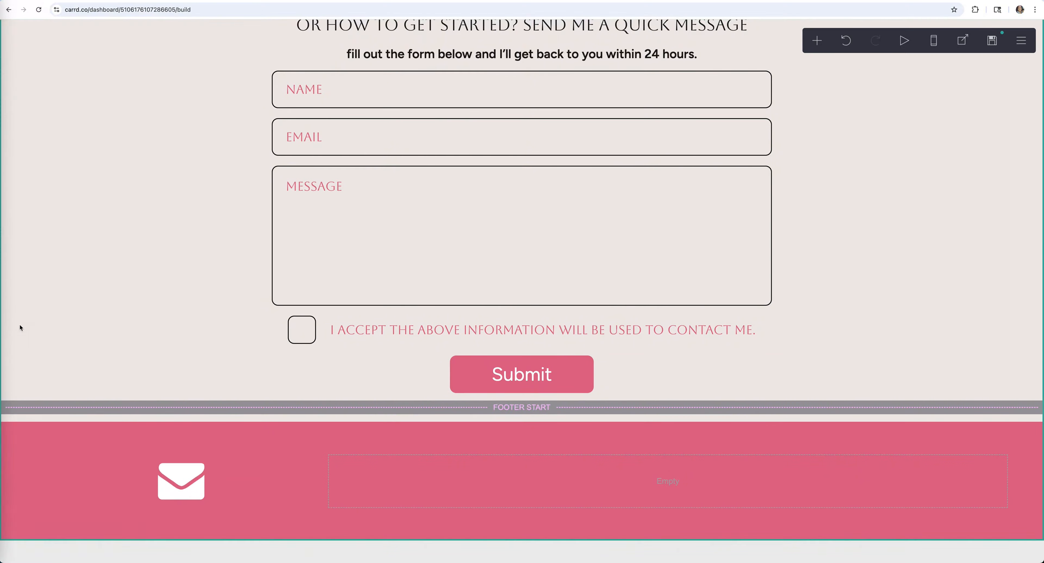
{"action": "scroll", "coordinate": [81, 221], "scroll_direction": "down", "scroll_amount": 10}
{"action": "left_click", "coordinate": [49, 149]}
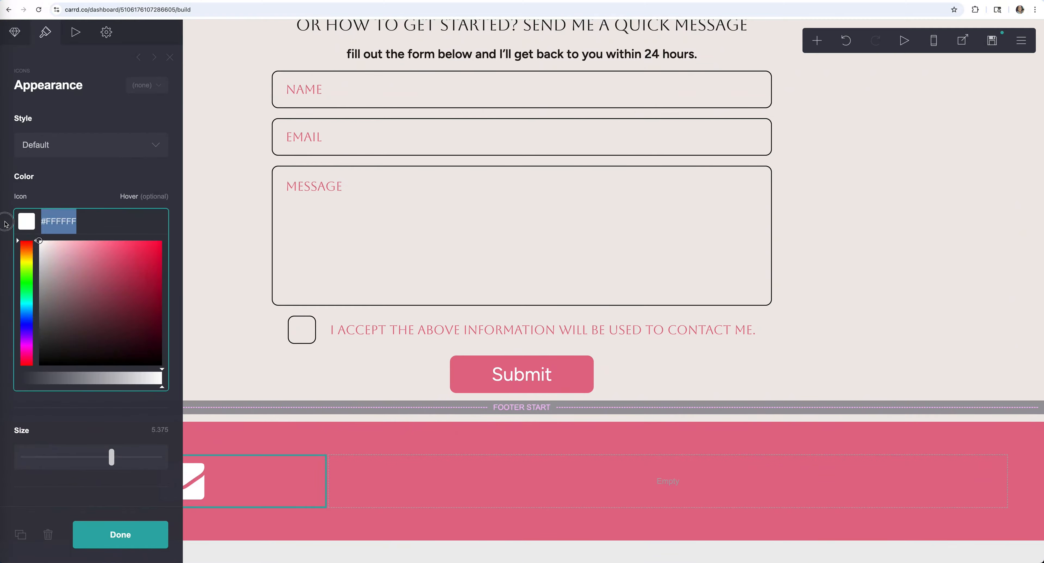
{"action": "type", "text": "#F0EAE6"}
{"action": "left_click", "coordinate": [6, 223]}
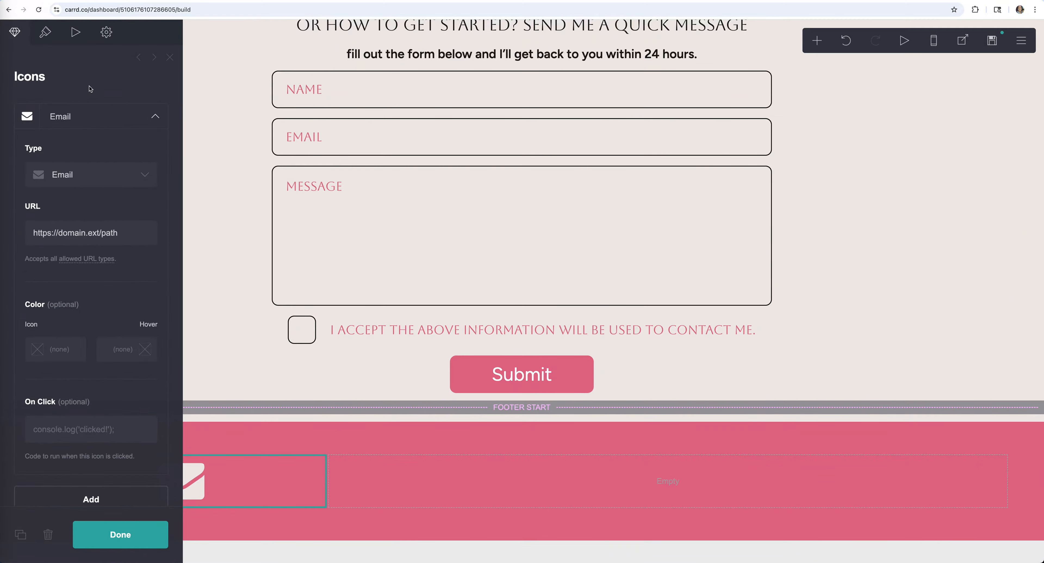
- Change the icon type from Email to Facebook, keeping the placeholder link
{"action": "left_click", "coordinate": [147, 176]}
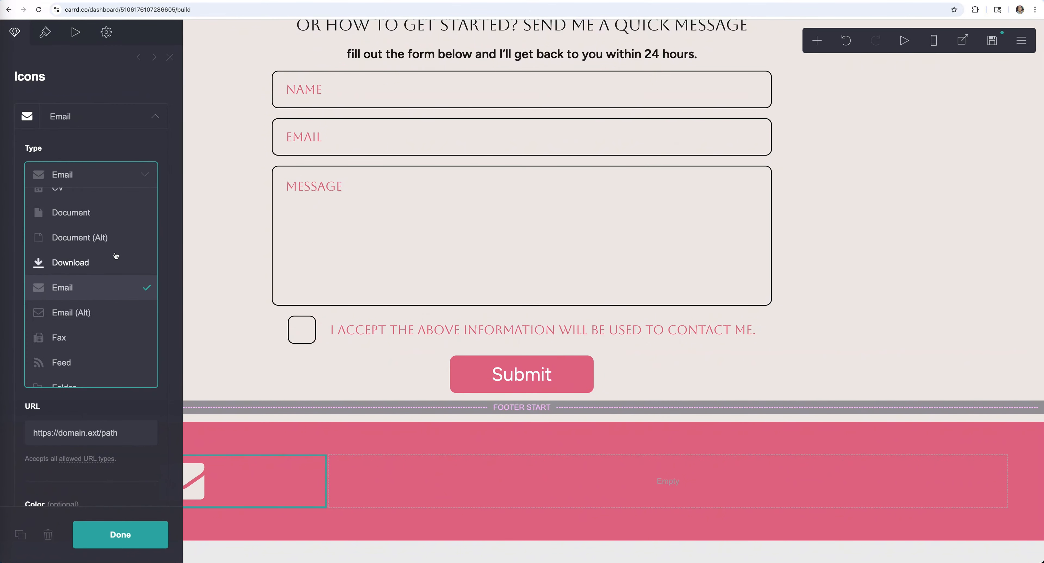
{"action": "scroll", "coordinate": [117, 236], "scroll_direction": "up", "scroll_amount": 5}
{"action": "scroll", "coordinate": [116, 256], "scroll_direction": "down", "scroll_amount": 15}
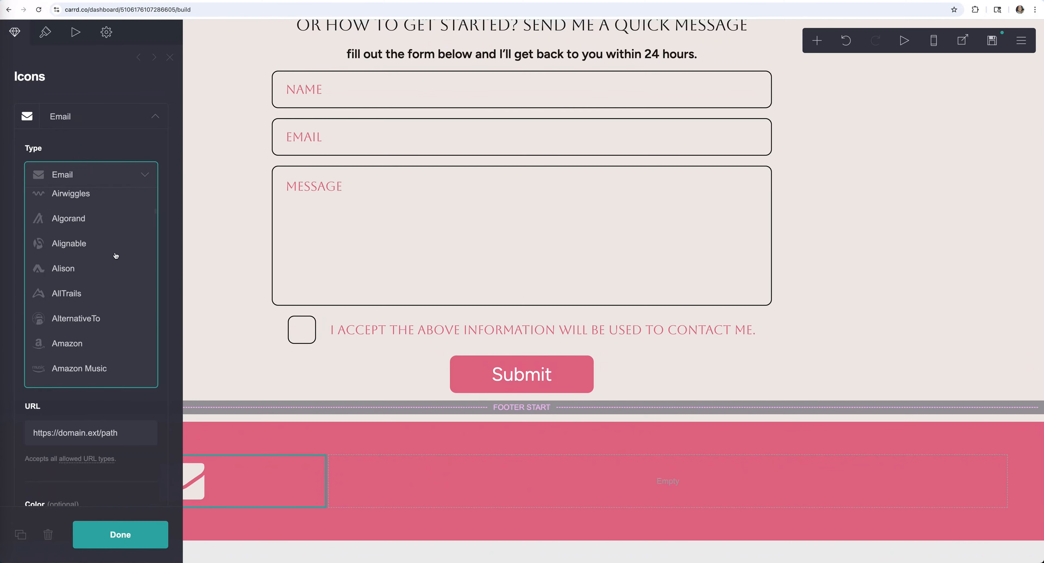
{"action": "scroll", "coordinate": [116, 255], "scroll_direction": "down", "scroll_amount": 15}
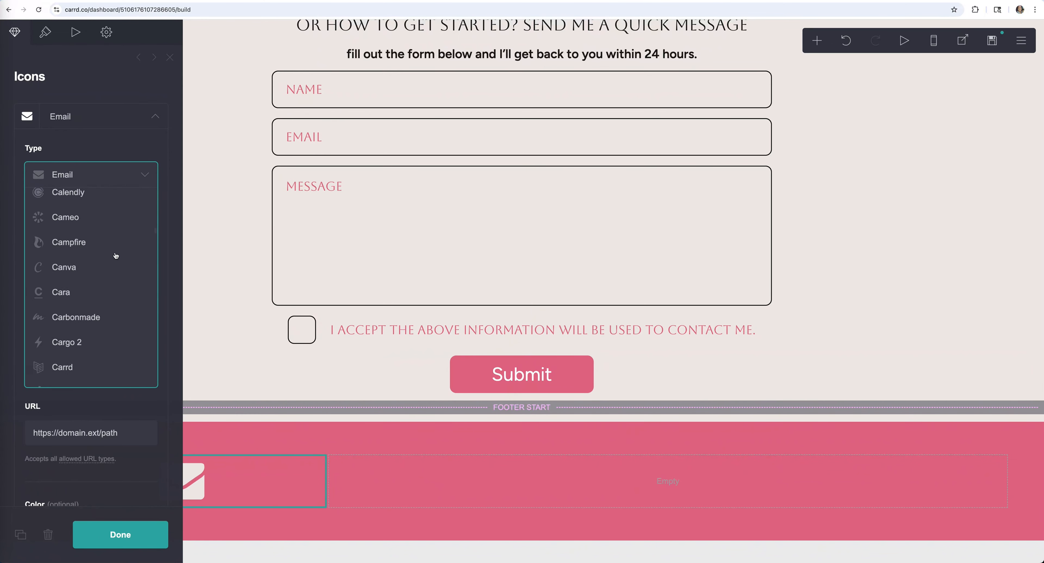
{"action": "left_click", "coordinate": [84, 228]}
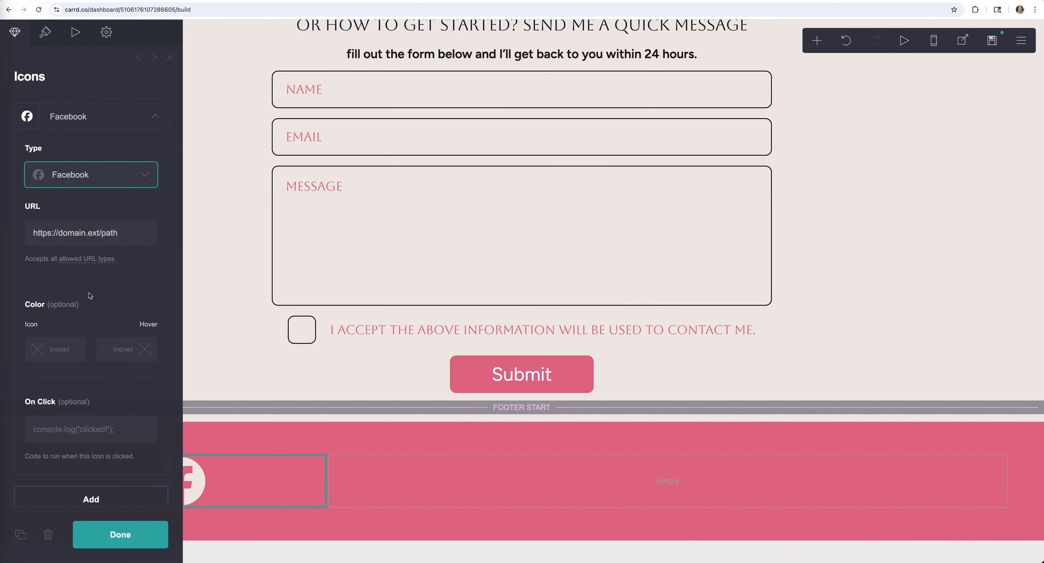
{"action": "left_click", "coordinate": [128, 235]}
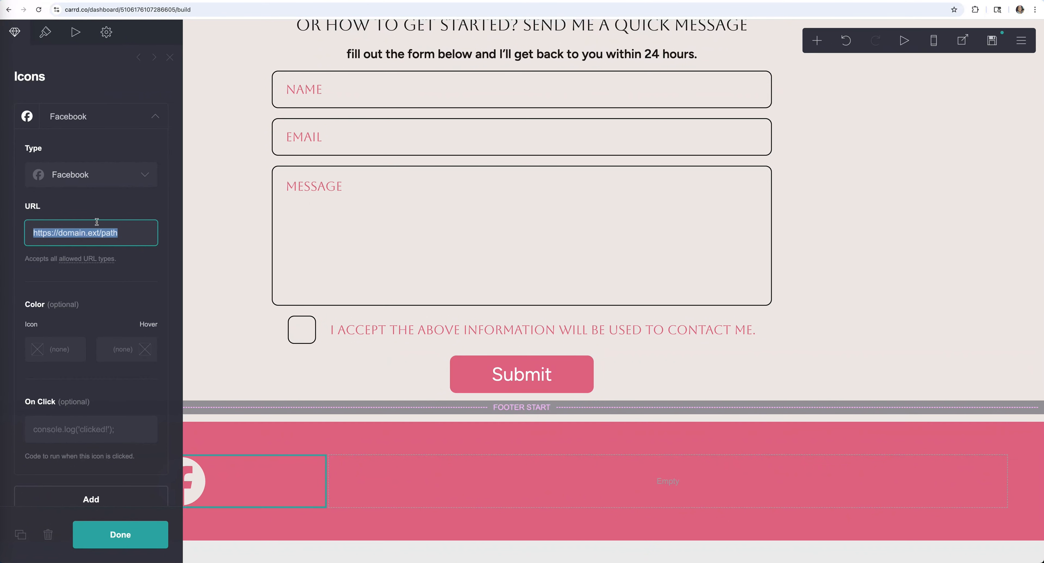
{"action": "left_click", "coordinate": [156, 112]}
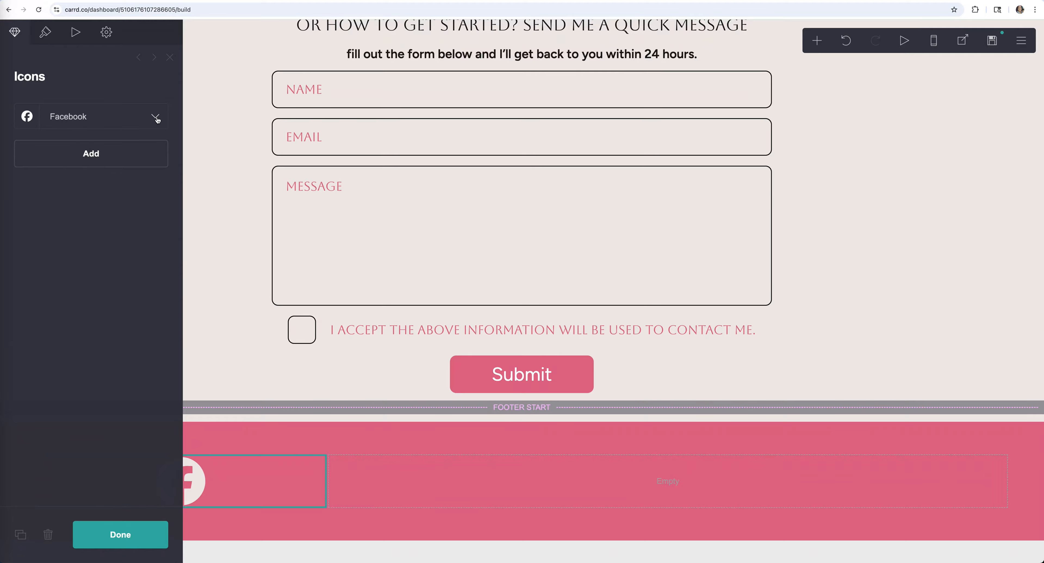
- Add a second icon to the footer set and make it Instagram
{"action": "left_click", "coordinate": [89, 154]}
{"action": "left_click", "coordinate": [147, 212]}
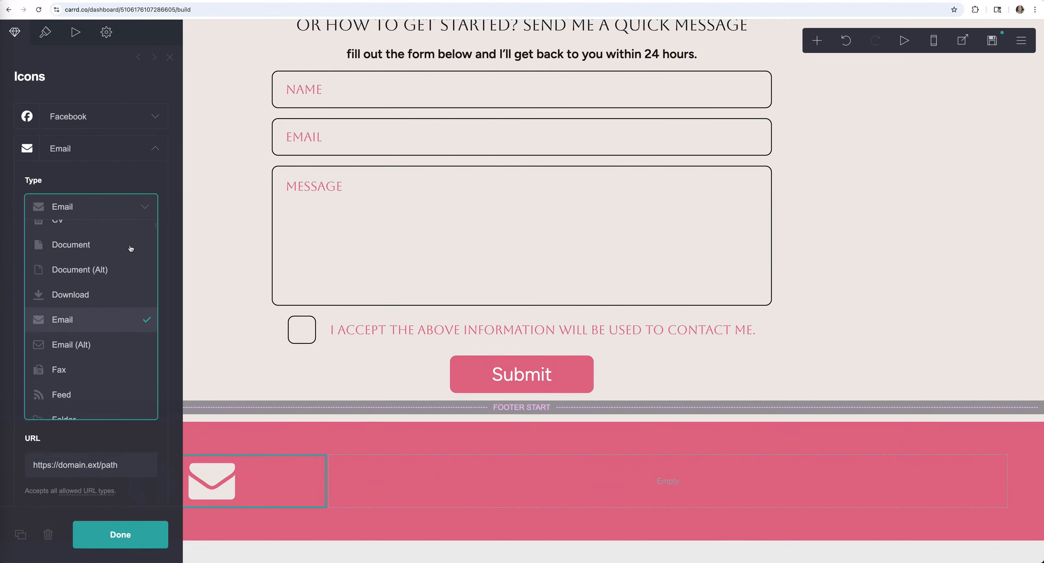
{"action": "scroll", "coordinate": [99, 324], "scroll_direction": "down", "scroll_amount": 15}
{"action": "scroll", "coordinate": [98, 321], "scroll_direction": "down", "scroll_amount": 3}
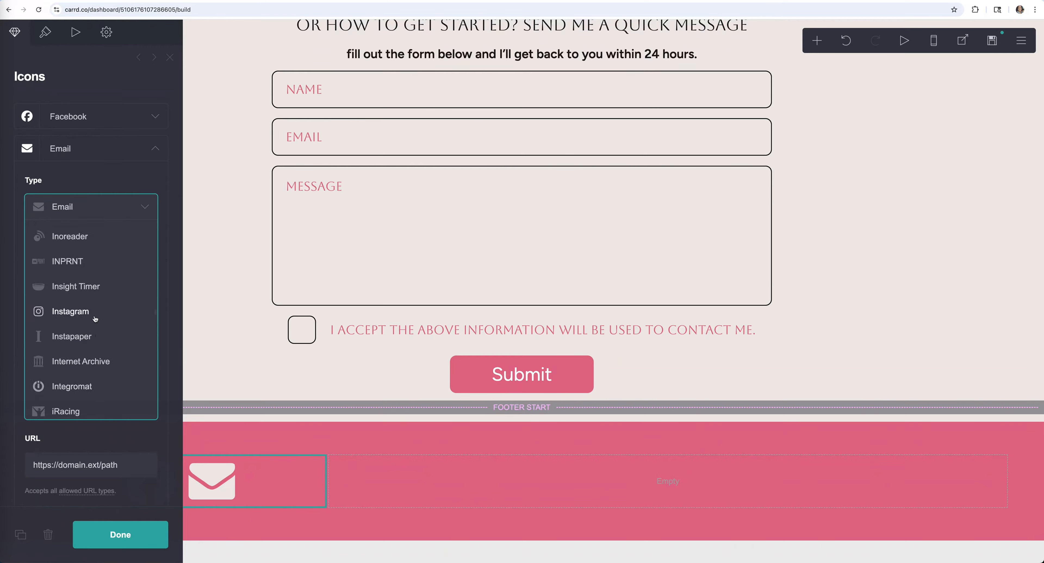
{"action": "left_click", "coordinate": [98, 317]}
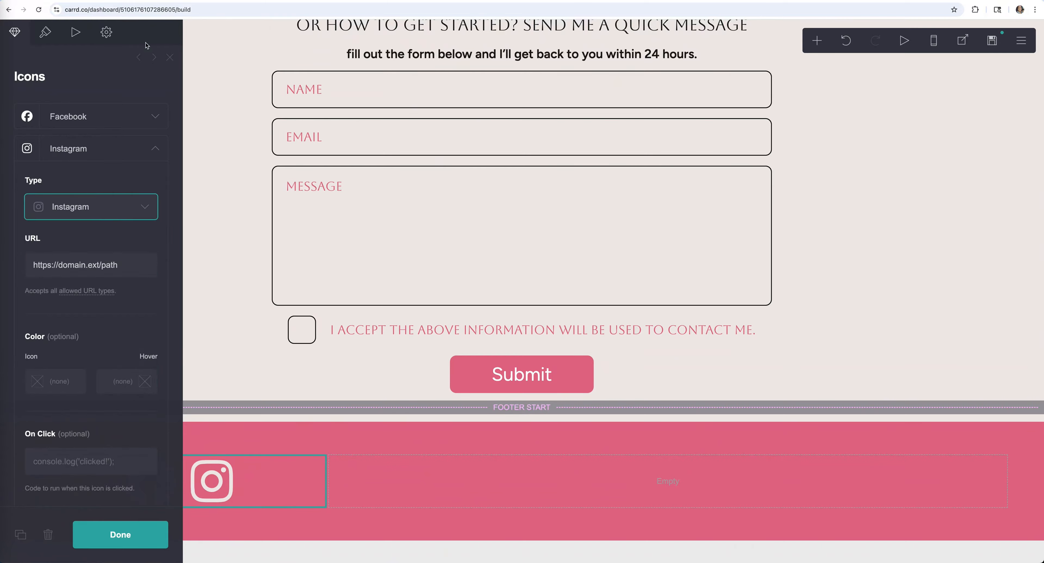
{"action": "left_click", "coordinate": [154, 58]}
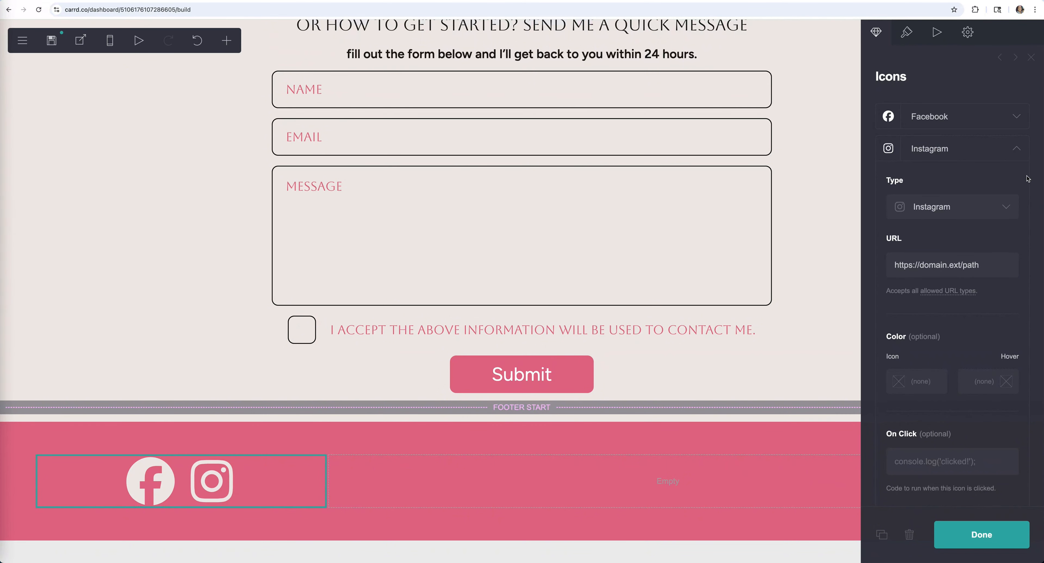
{"action": "triple_click", "coordinate": [999, 268]}
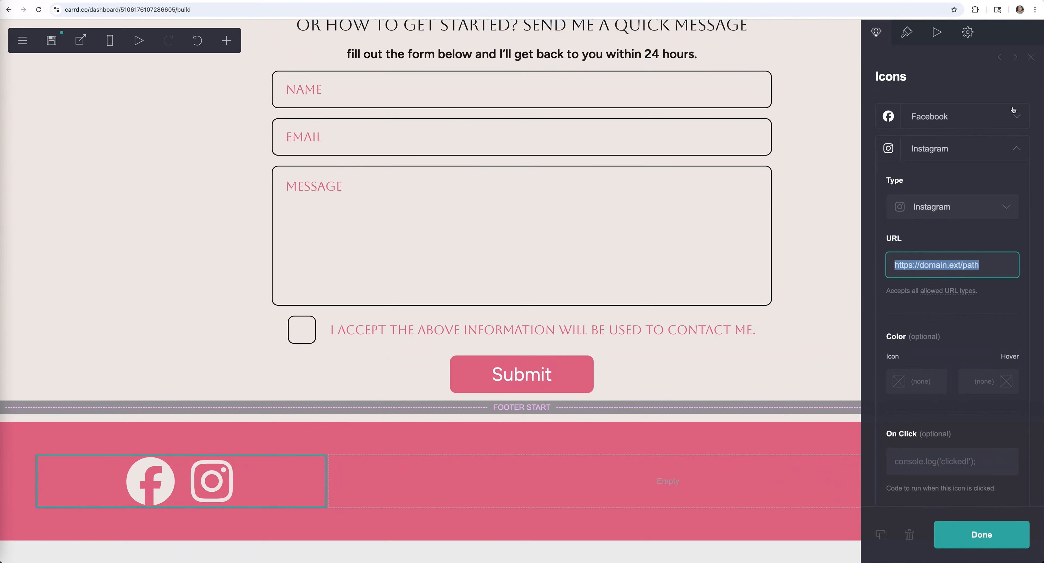
{"action": "left_click", "coordinate": [1017, 148]}
- Add TikTok and YouTube icons and shrink the whole icon row to size 3.625
{"action": "left_click", "coordinate": [954, 187]}
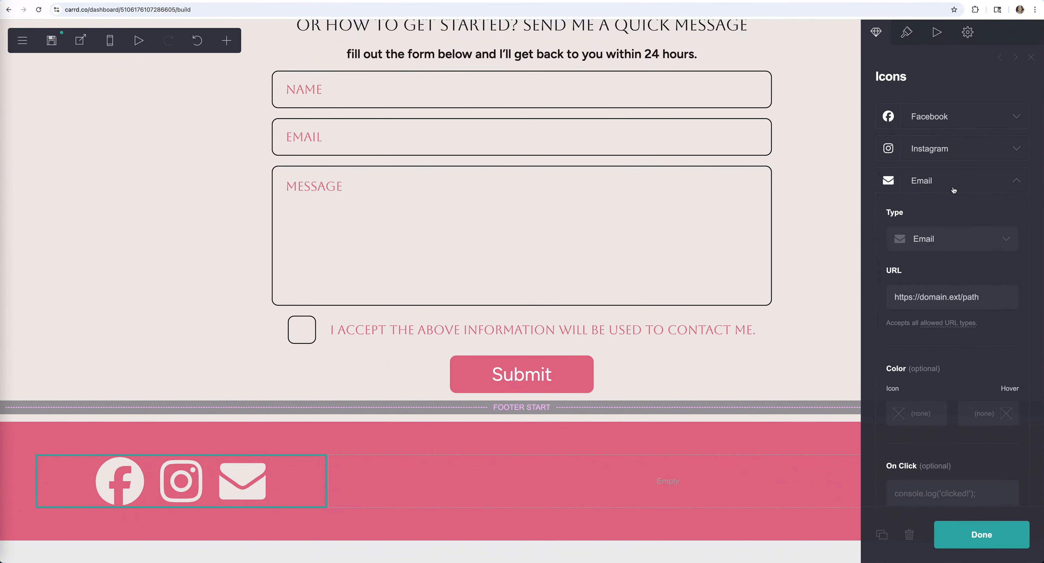
{"action": "left_click", "coordinate": [983, 244]}
{"action": "scroll", "coordinate": [969, 291], "scroll_direction": "down", "scroll_amount": 15}
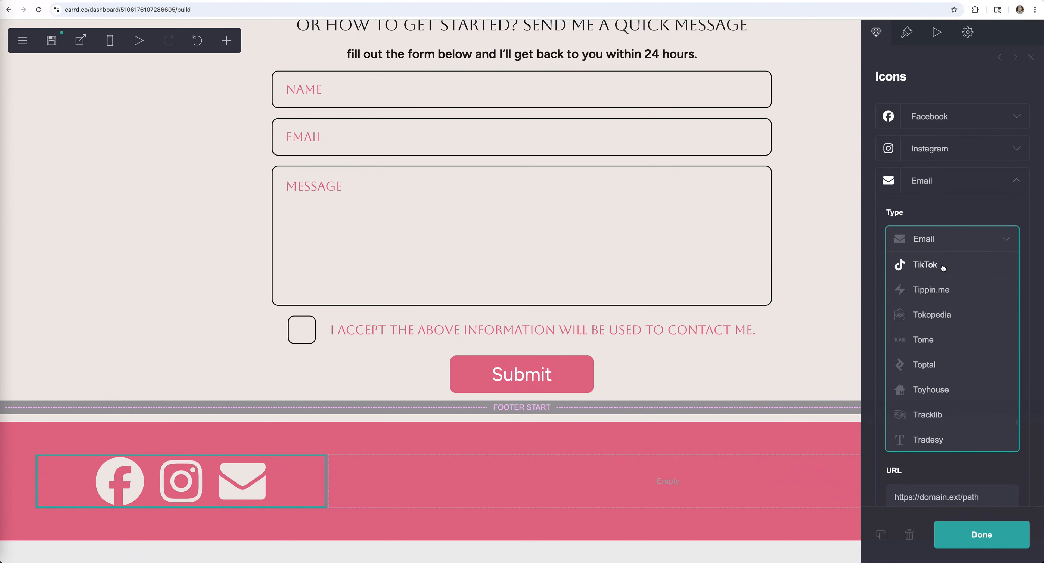
{"action": "left_click", "coordinate": [945, 268]}
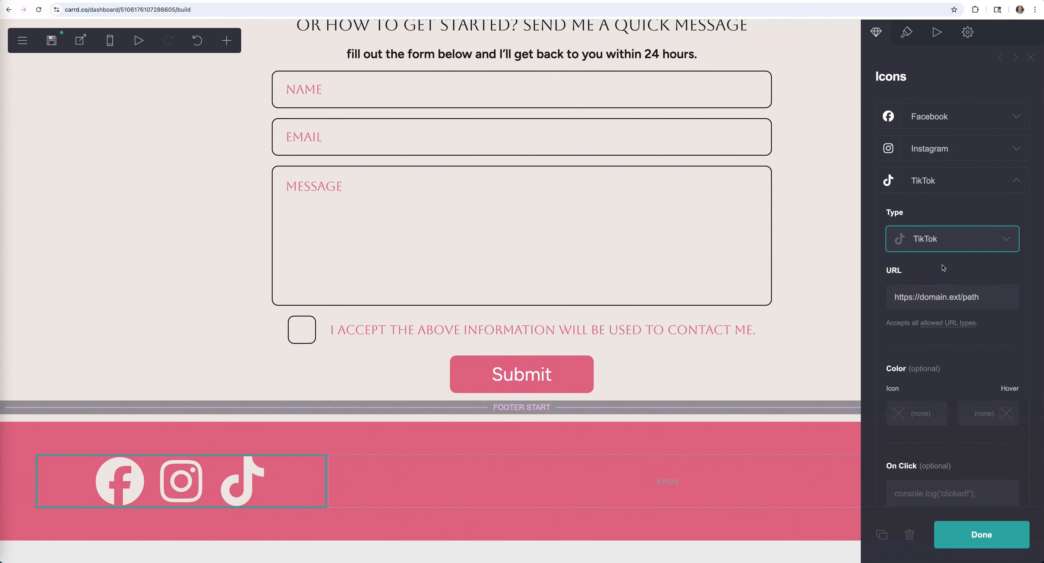
{"action": "triple_click", "coordinate": [933, 297]}
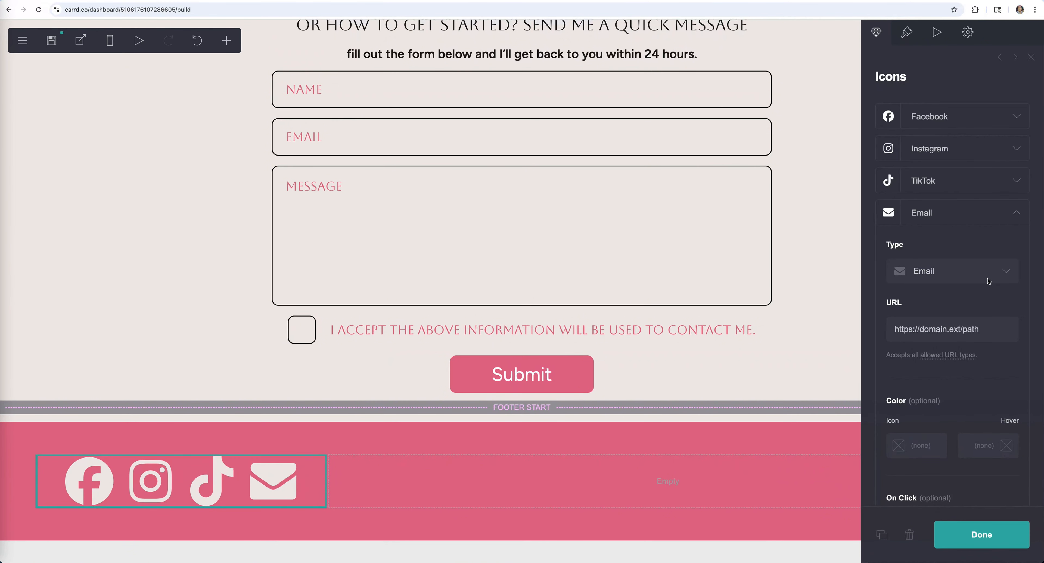
{"action": "left_click", "coordinate": [990, 280]}
{"action": "scroll", "coordinate": [932, 345], "scroll_direction": "down", "scroll_amount": 10}
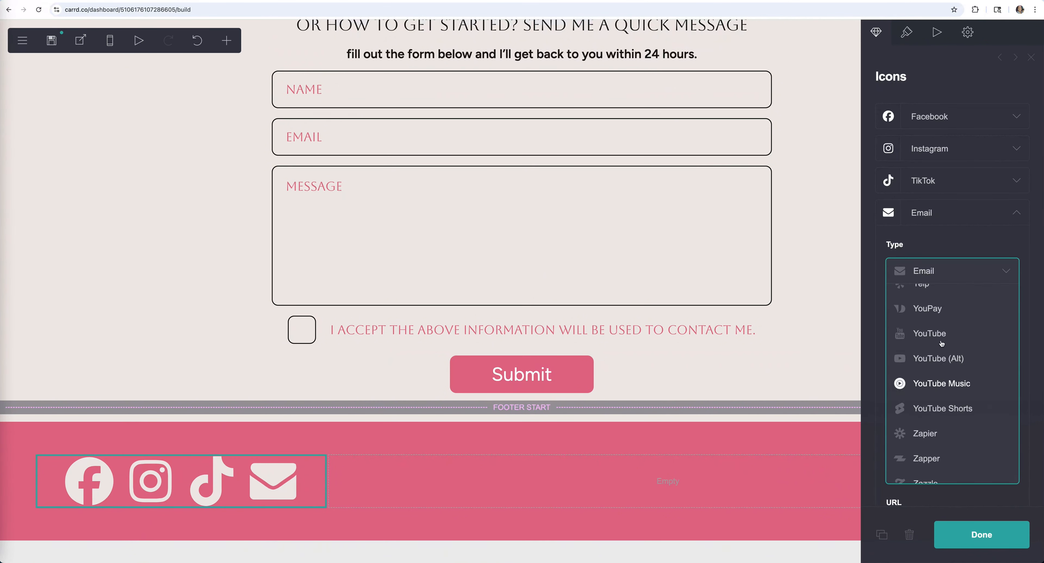
{"action": "left_click", "coordinate": [944, 358]}
{"action": "left_click", "coordinate": [906, 32]}
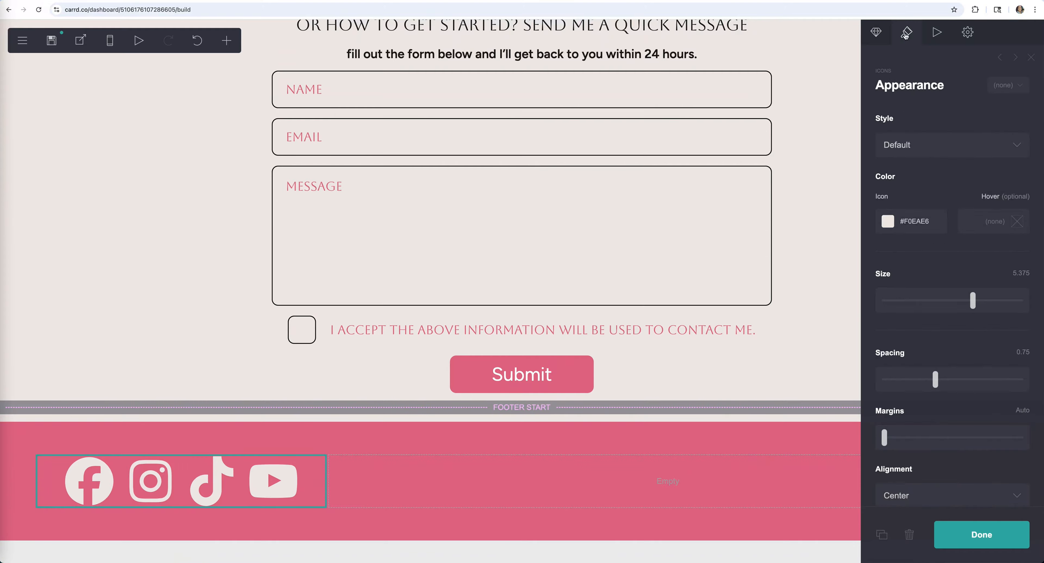
{"action": "left_click_drag", "start_coordinate": [973, 304], "coordinate": [942, 309]}
- Add a text element in the left footer column reading 'Social Media Platforms'
{"action": "key", "text": "Escape"}
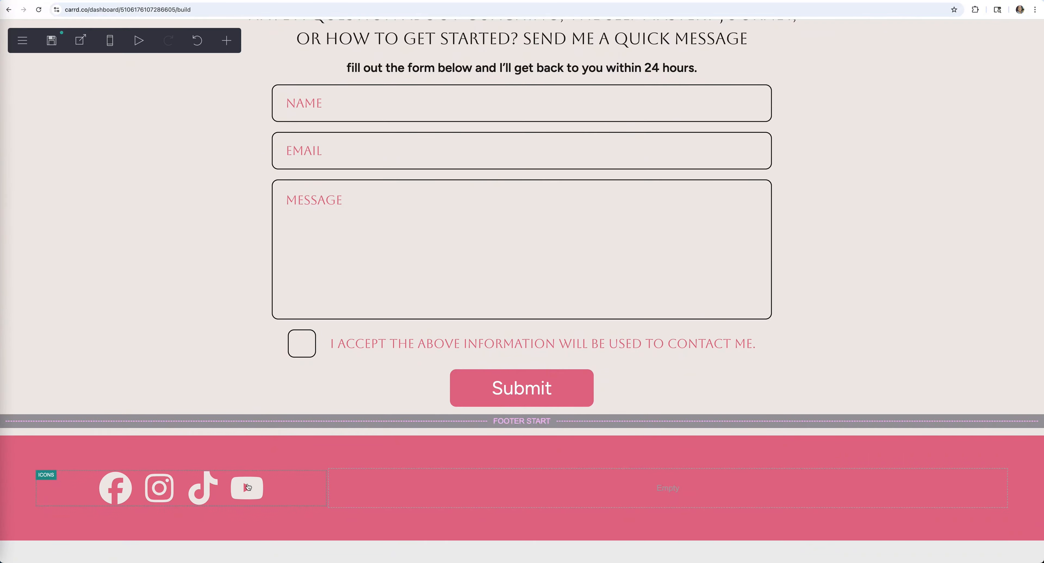
{"action": "left_click", "coordinate": [165, 485]}
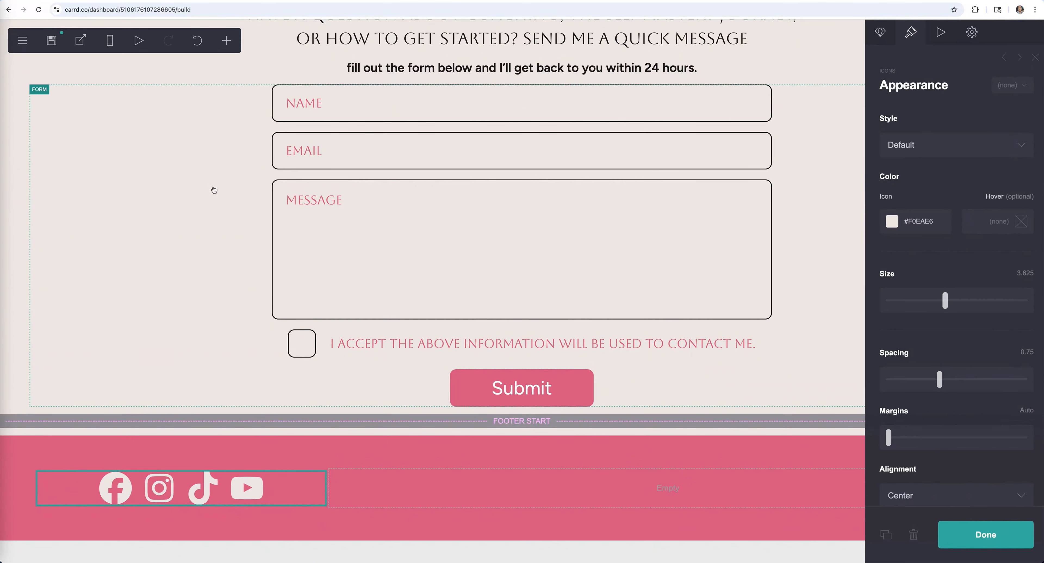
{"action": "left_click", "coordinate": [233, 42]}
{"action": "left_click", "coordinate": [248, 80]}
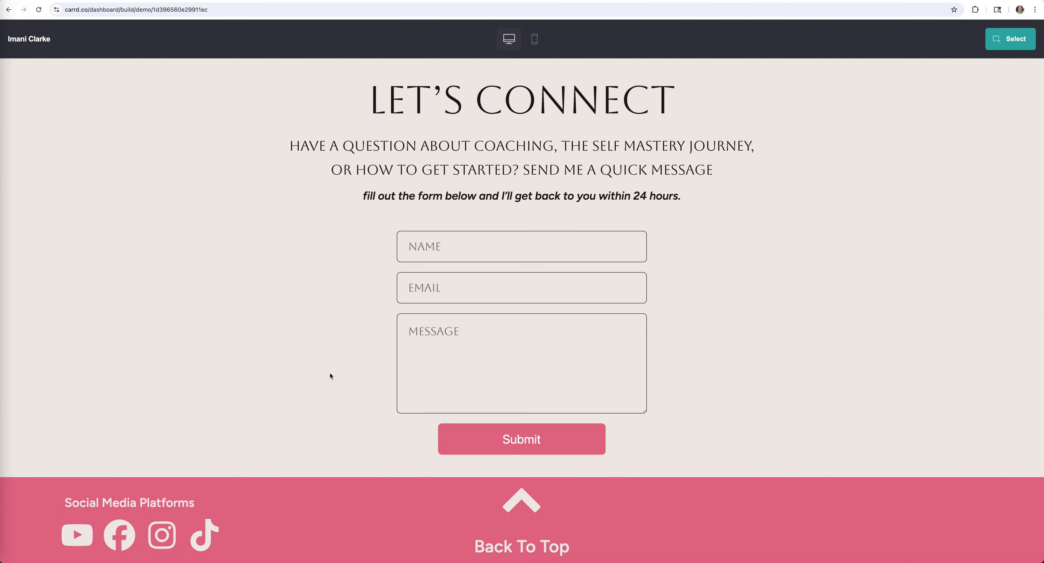
{"action": "triple_click", "coordinate": [190, 503]}
{"action": "key", "text": "ctrl+c"}
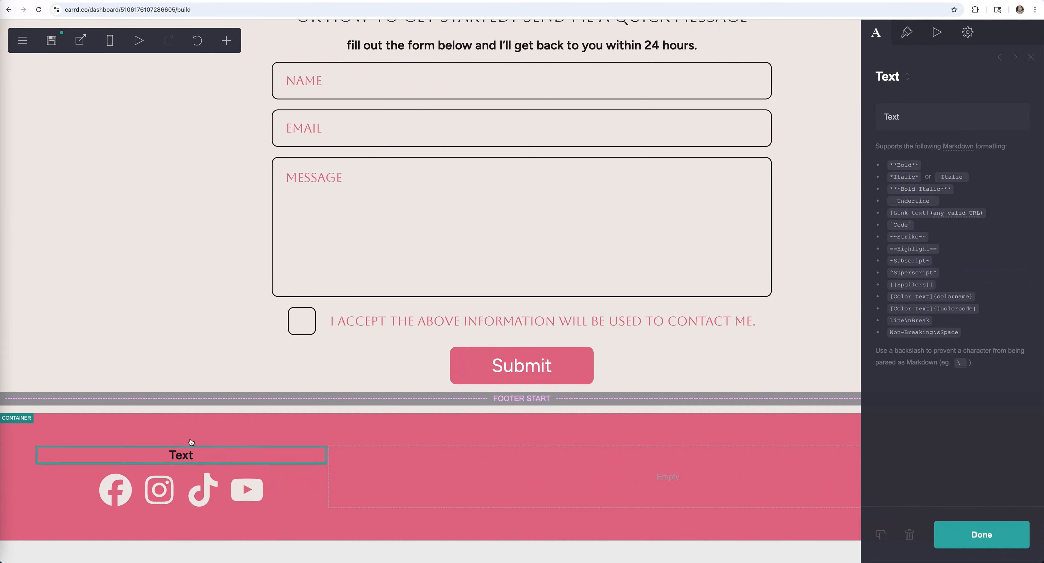
{"action": "key", "text": "ctrl+a"}
{"action": "key", "text": "ctrl+v"}
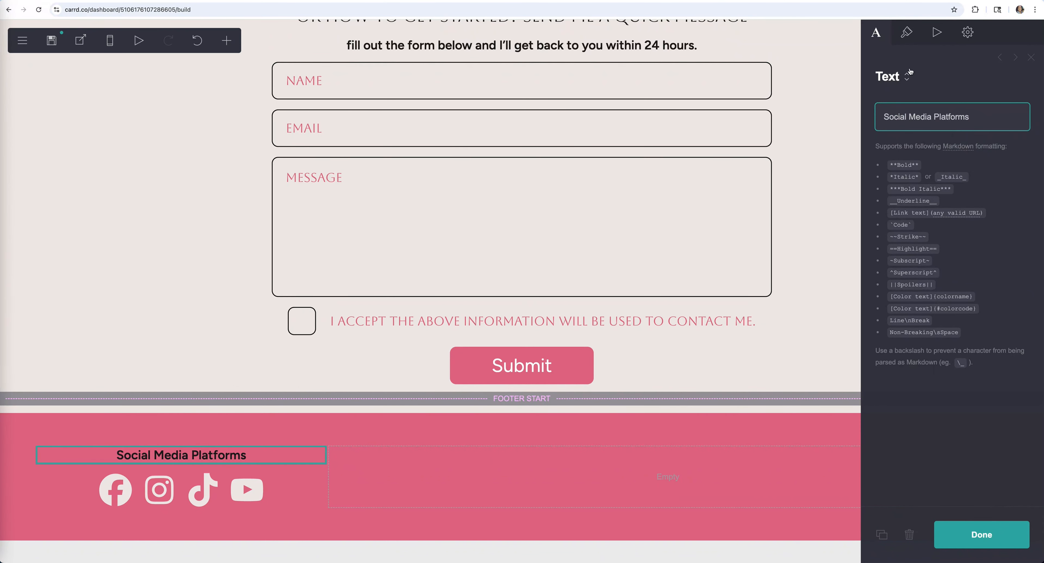
- Review the heading's text style options in its Appearance settings
{"action": "left_click", "coordinate": [908, 34]}
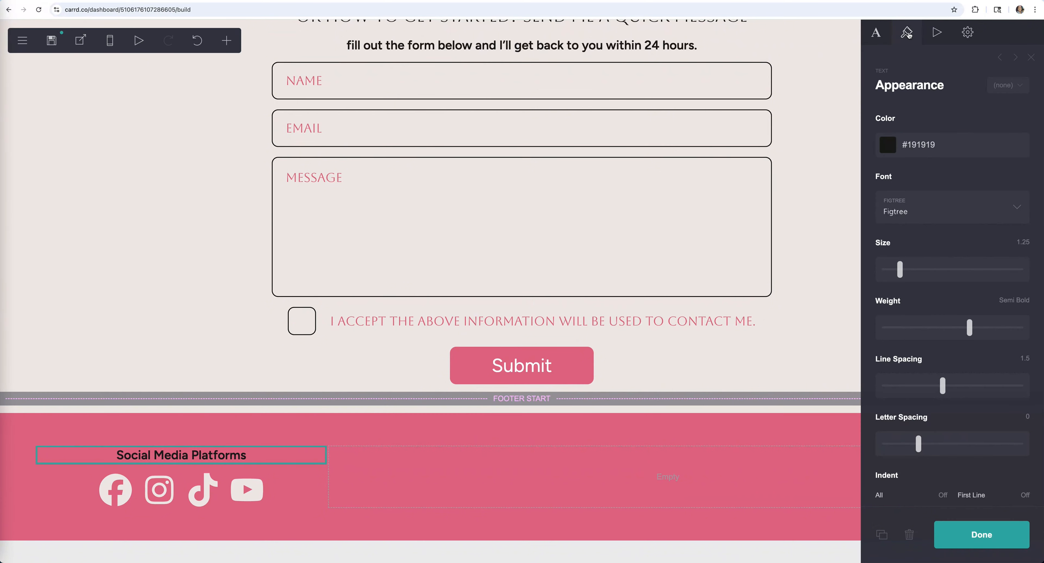
{"action": "left_click", "coordinate": [1020, 87]}
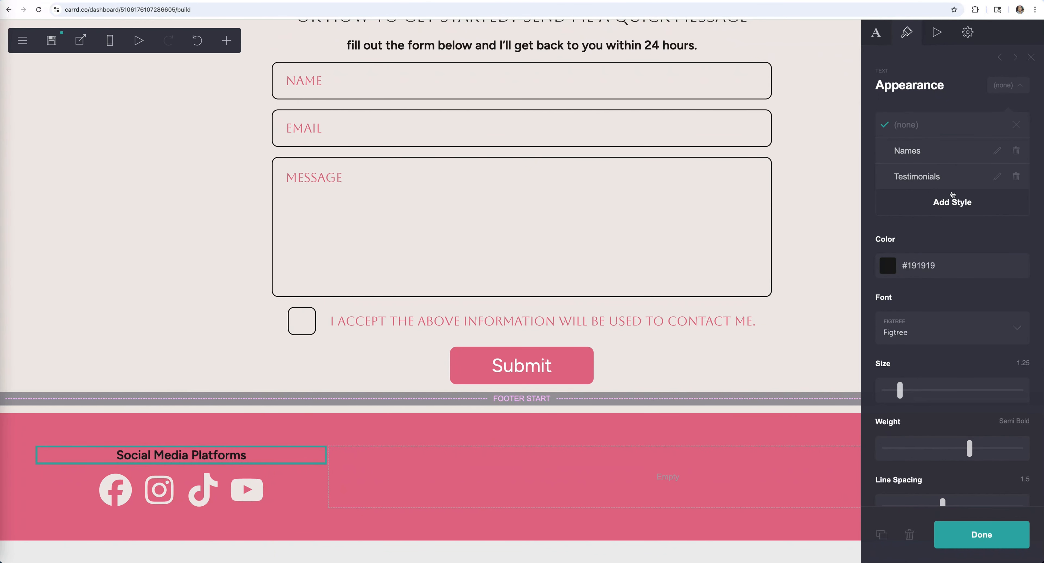
{"action": "left_click", "coordinate": [1022, 86]}
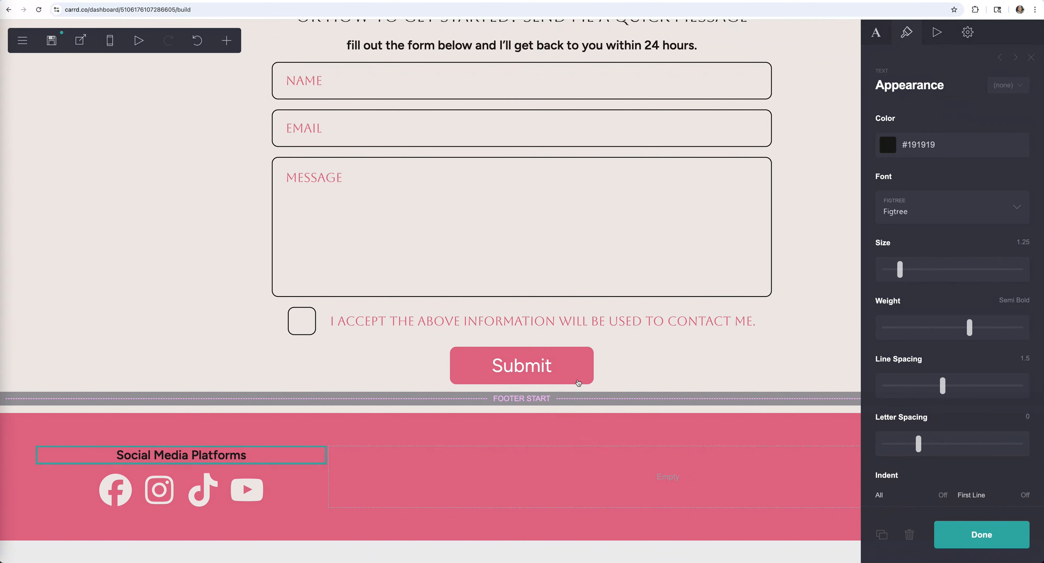
{"action": "left_click", "coordinate": [229, 492]}
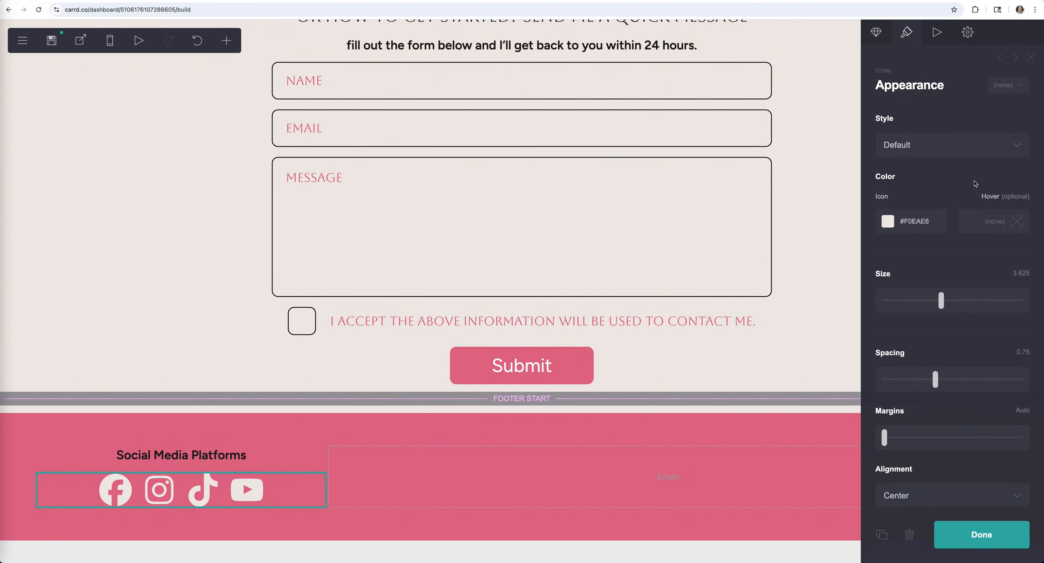
- Give the Social Media Platforms heading the icons' #F0EAE6 colour
{"action": "left_click", "coordinate": [928, 222]}
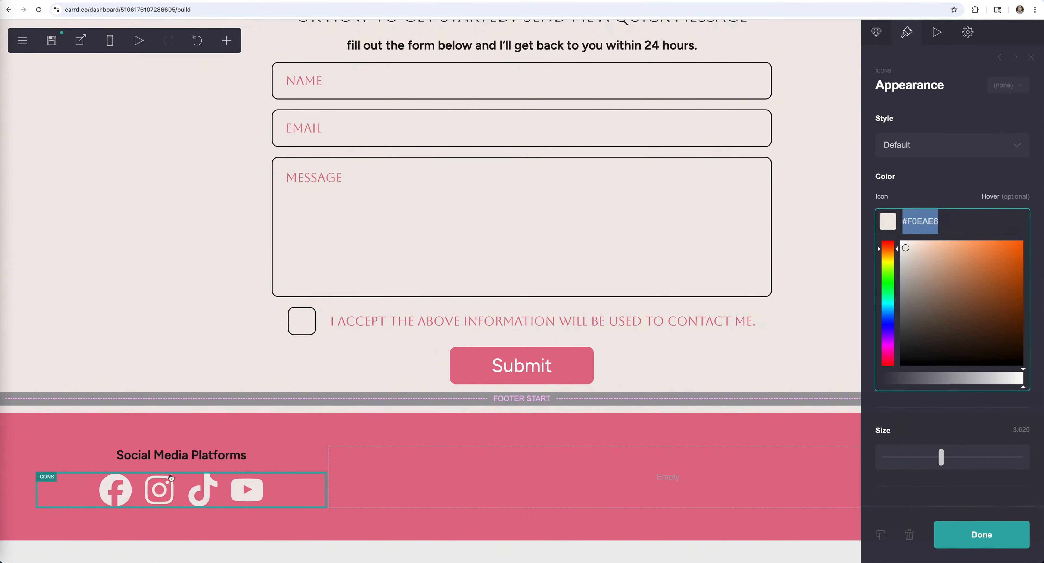
{"action": "left_click", "coordinate": [197, 448]}
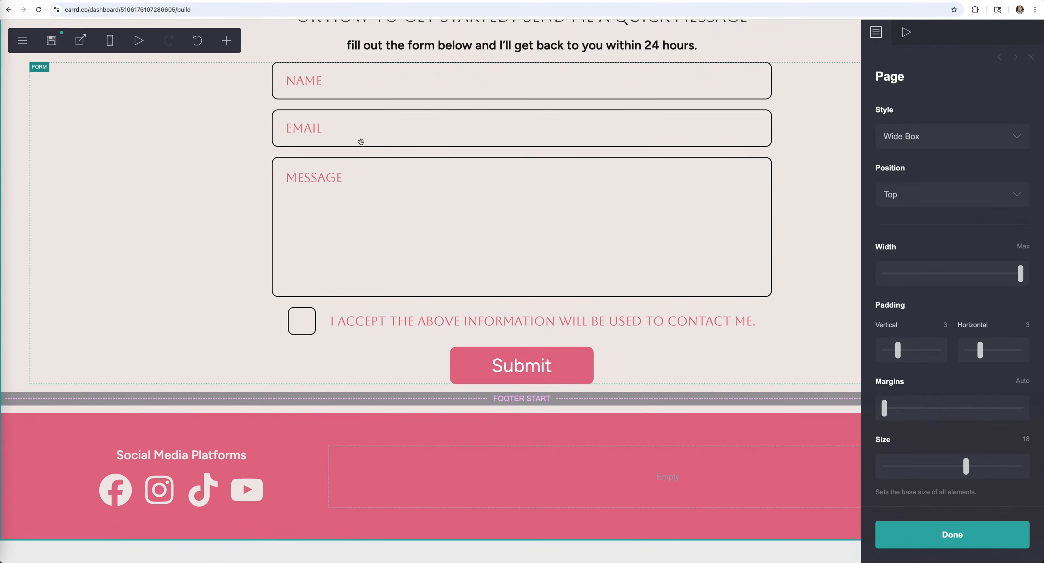
{"action": "left_click", "coordinate": [615, 484]}
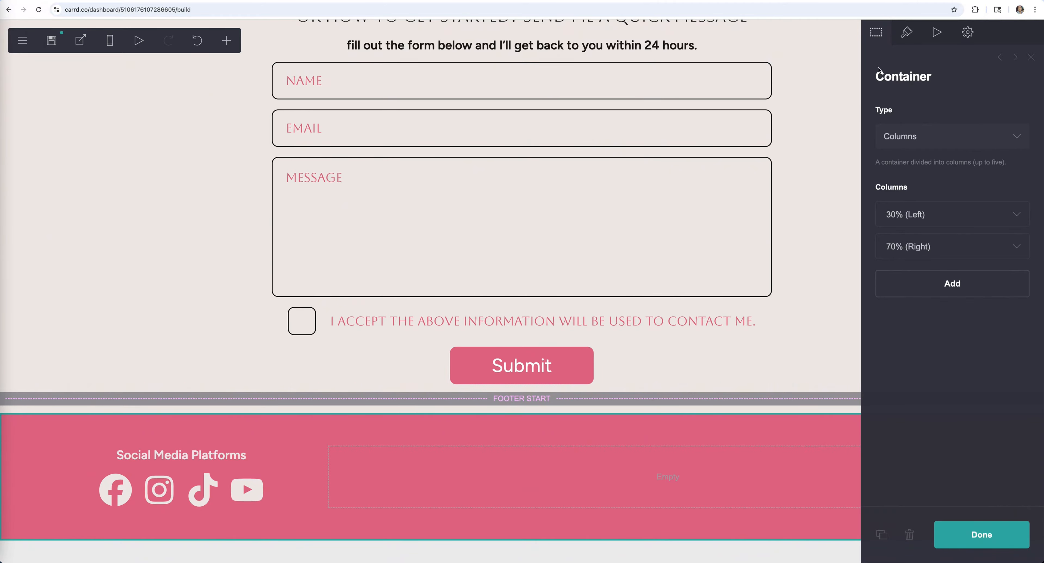
- Add an Arrow Up (Light) icon to the right footer column and centre it
{"action": "left_click", "coordinate": [226, 40]}
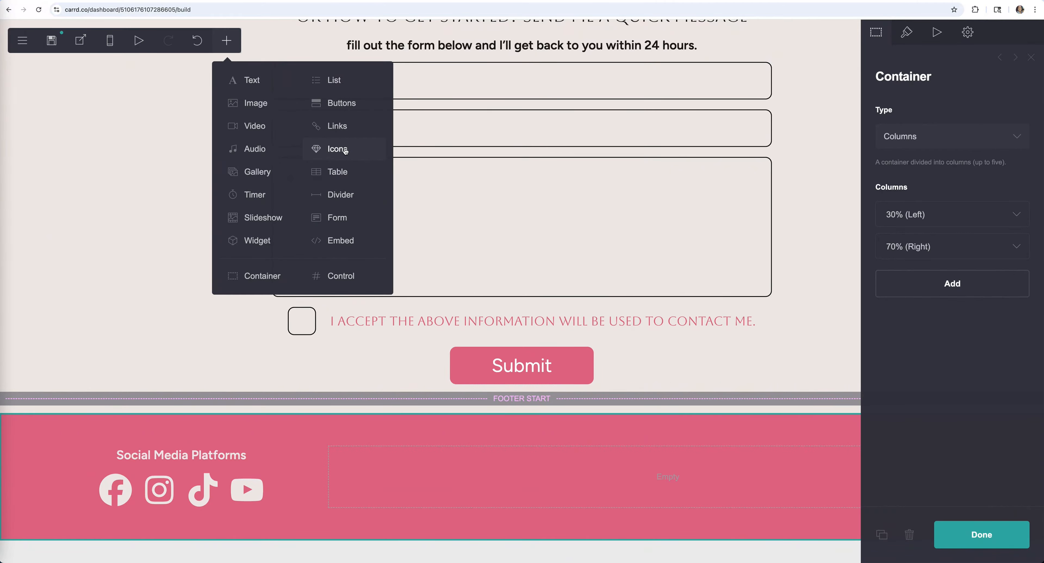
{"action": "left_click", "coordinate": [345, 152]}
{"action": "left_click", "coordinate": [917, 117]}
{"action": "left_click", "coordinate": [951, 175]}
{"action": "scroll", "coordinate": [981, 275], "scroll_direction": "down", "scroll_amount": 10}
{"action": "left_click", "coordinate": [981, 272]}
{"action": "left_click", "coordinate": [908, 36]}
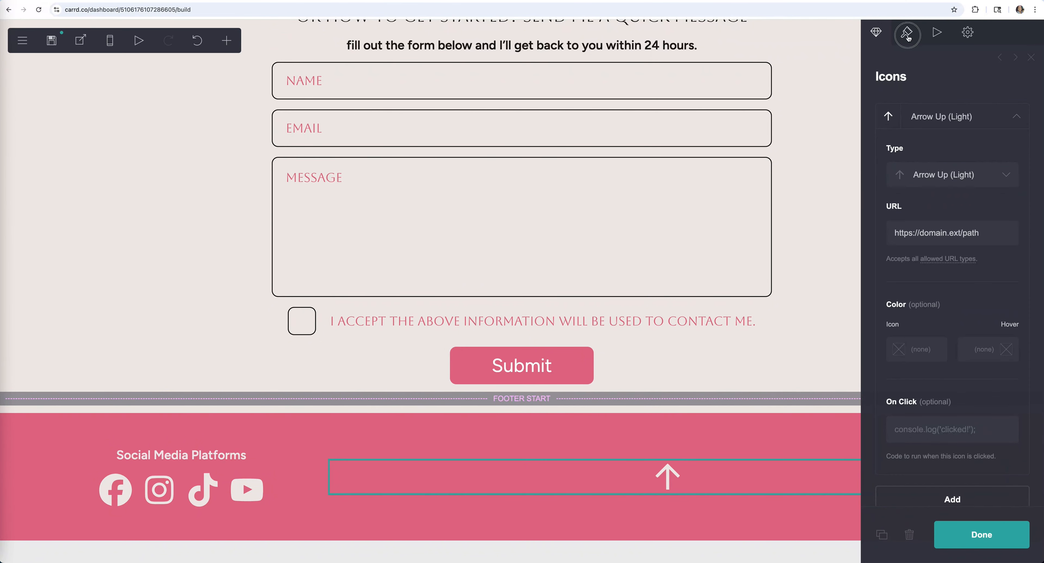
{"action": "scroll", "coordinate": [953, 325], "scroll_direction": "down", "scroll_amount": 3}
{"action": "left_click", "coordinate": [947, 458]}
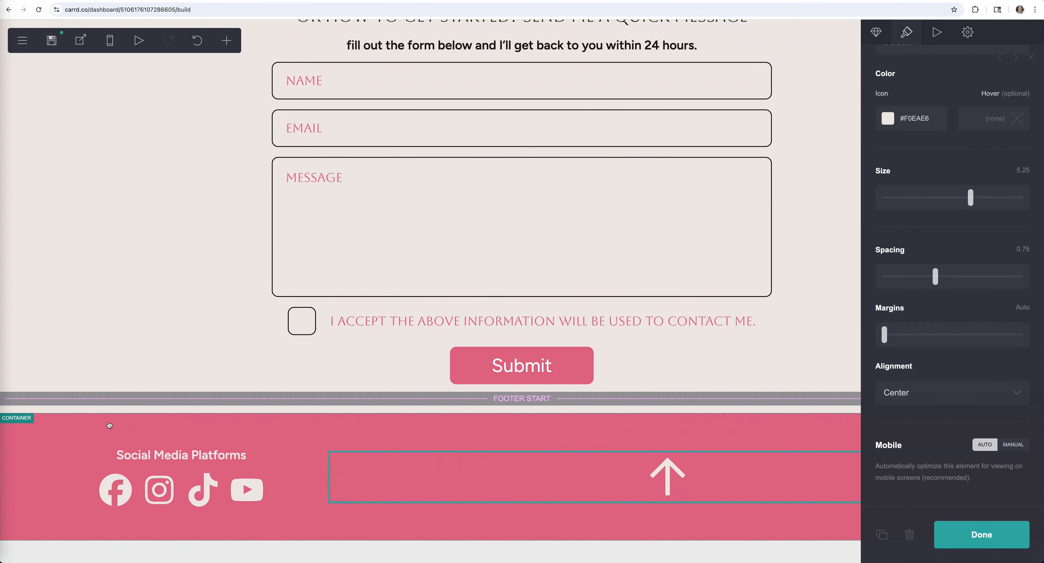
{"action": "left_click", "coordinate": [1004, 539]}
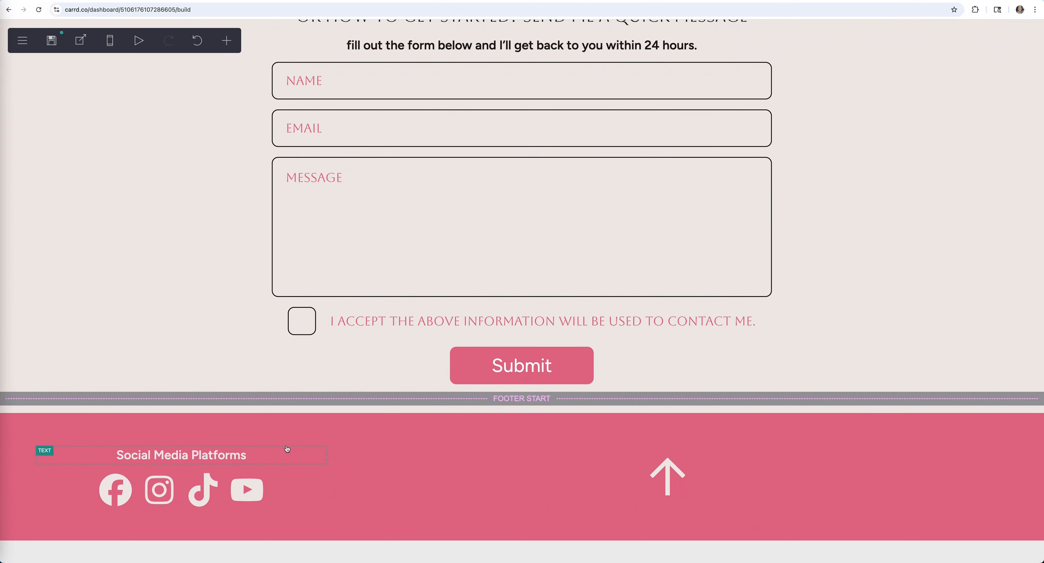
{"action": "left_click", "coordinate": [31, 425]}
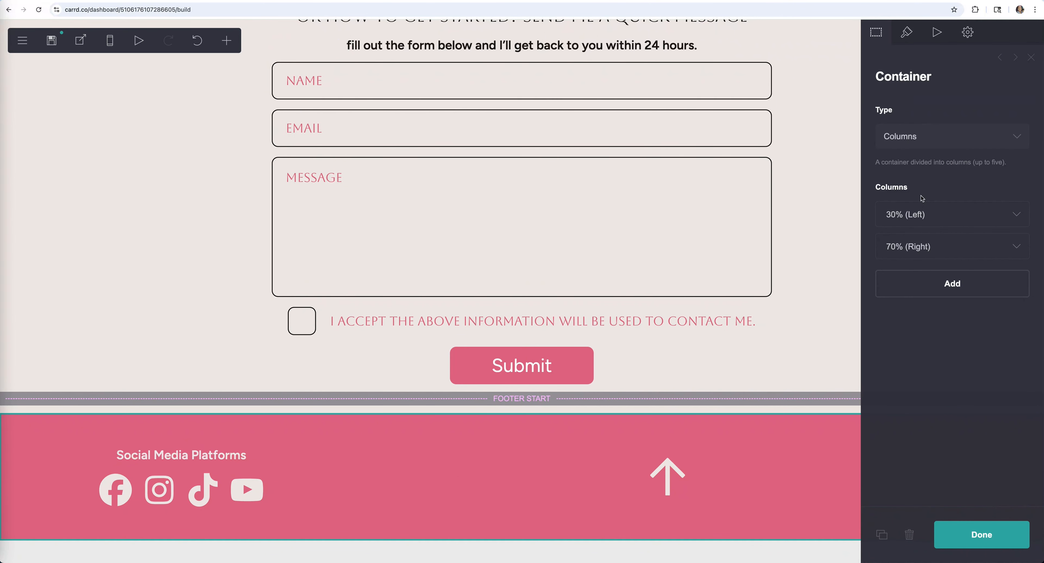
- Add a third footer column and leave it as an empty spacer
{"action": "left_click", "coordinate": [952, 286]}
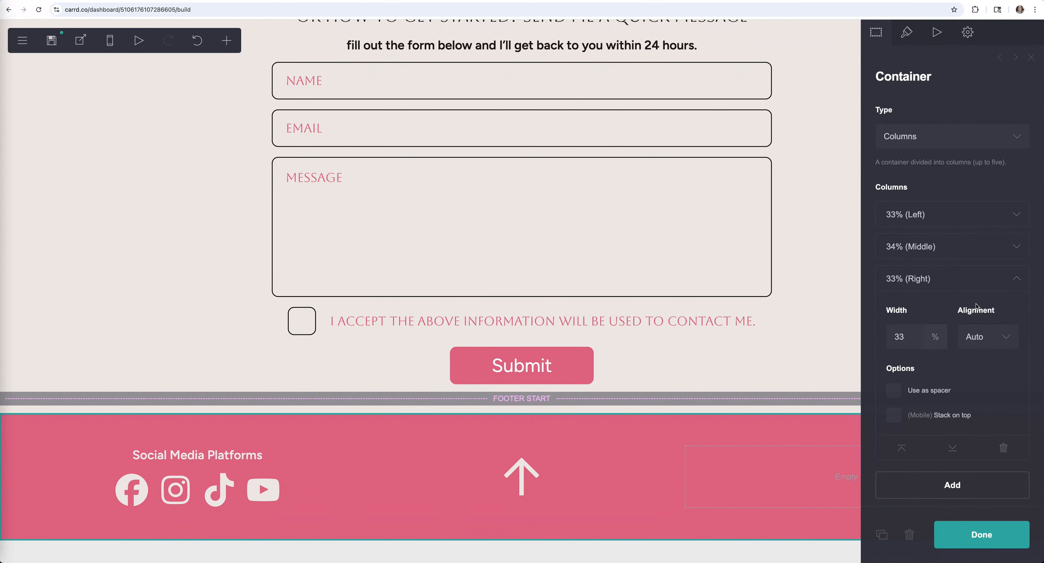
{"action": "left_click", "coordinate": [855, 468]}
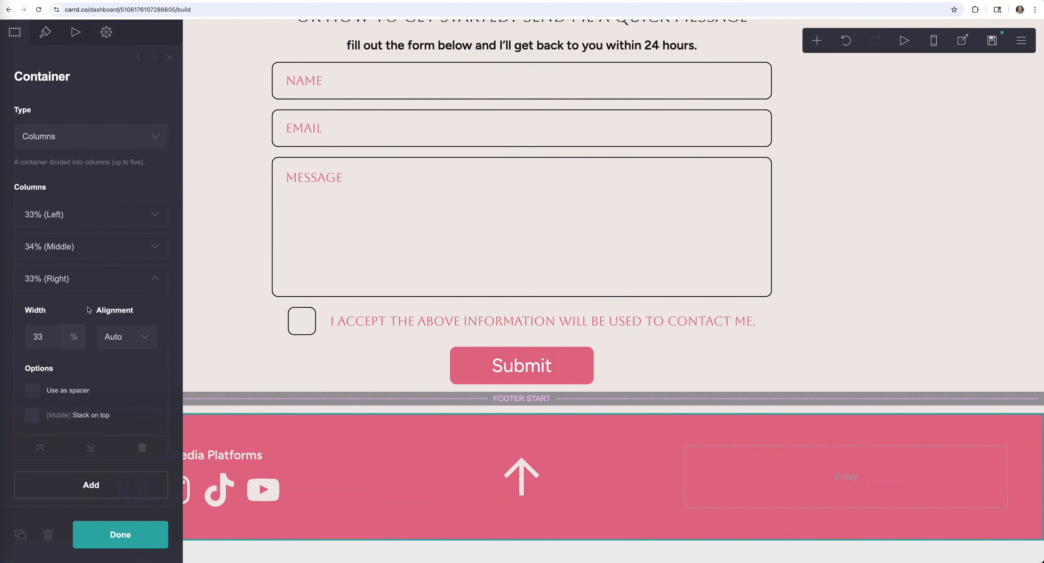
{"action": "left_click", "coordinate": [33, 390]}
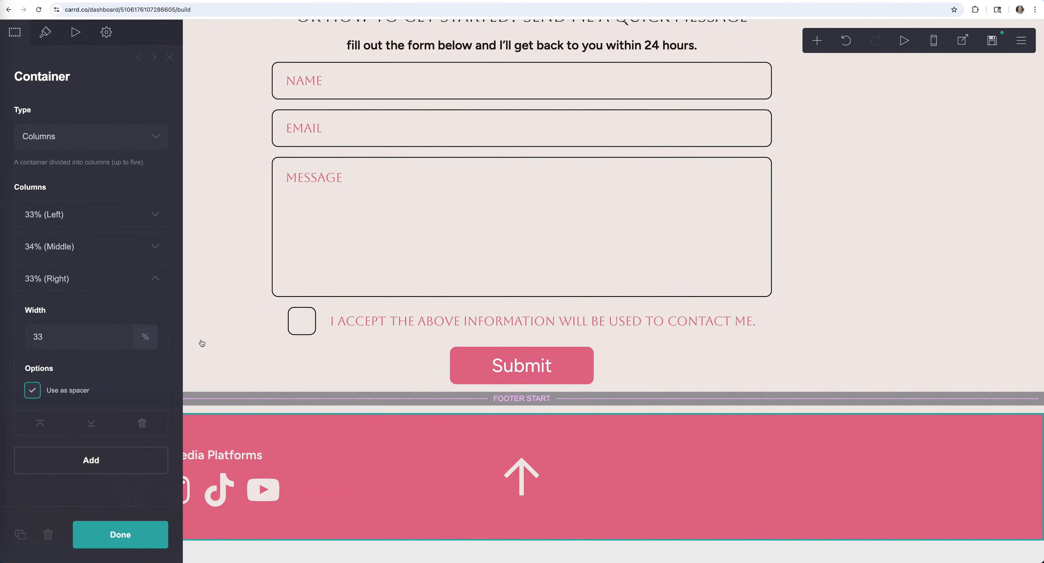
{"action": "left_click", "coordinate": [492, 478]}
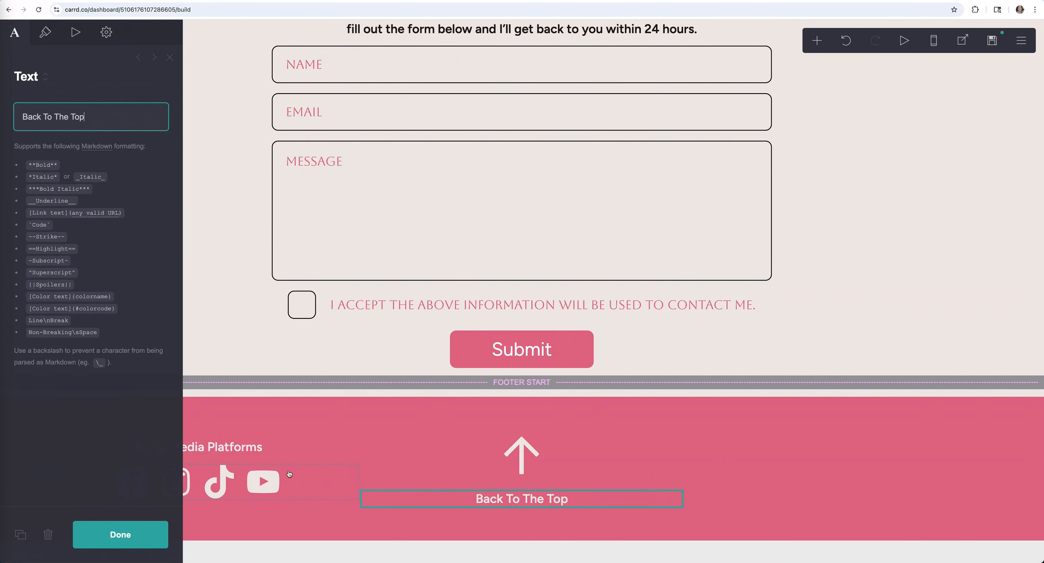
- Enlarge the Back To The Top text to 1.625 and publish the changes
{"action": "left_click", "coordinate": [45, 34]}
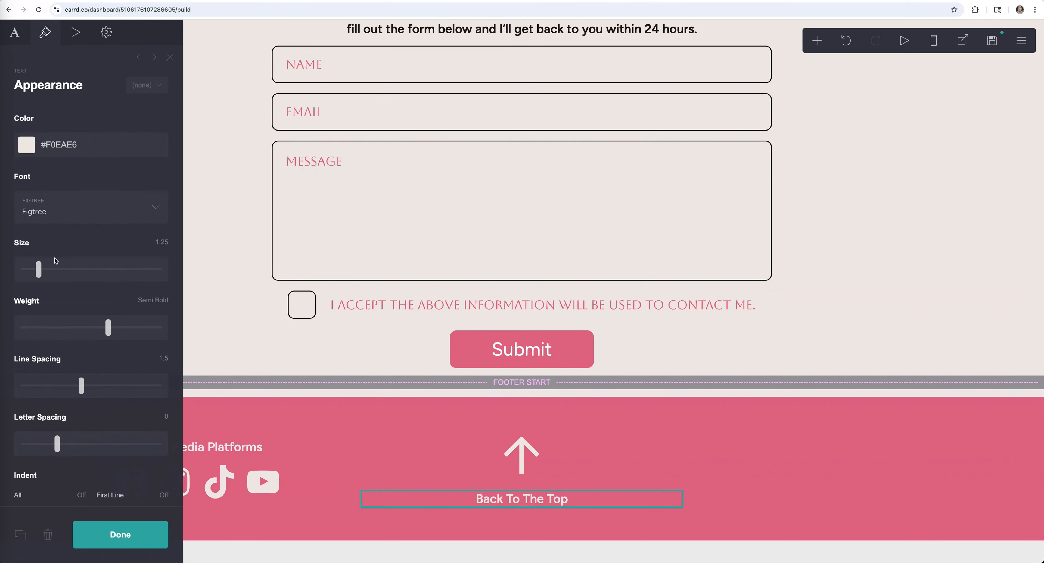
{"action": "left_click_drag", "start_coordinate": [39, 270], "coordinate": [47, 270]}
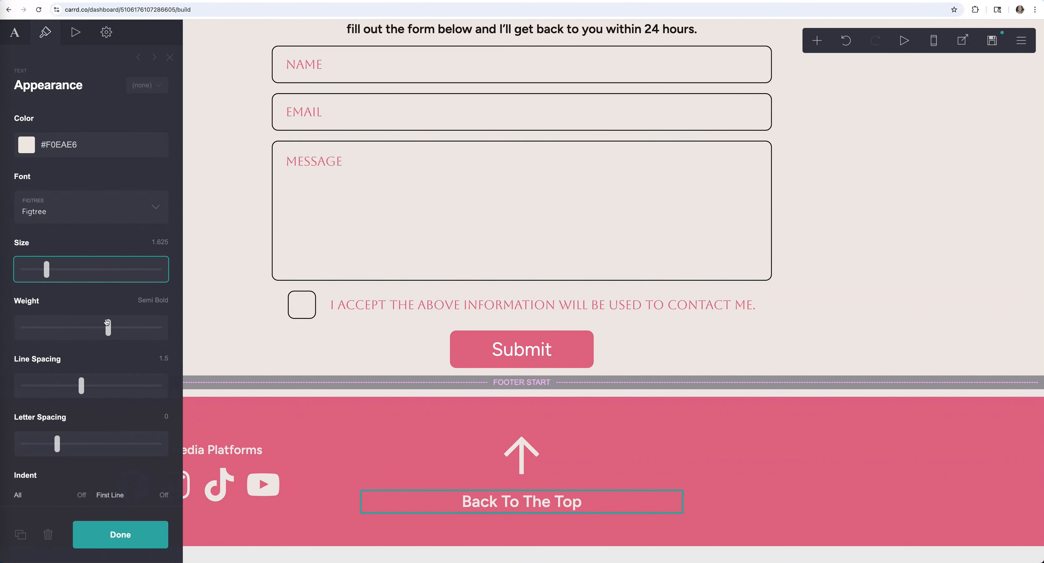
{"action": "left_click", "coordinate": [166, 542]}
{"action": "left_click", "coordinate": [146, 537]}
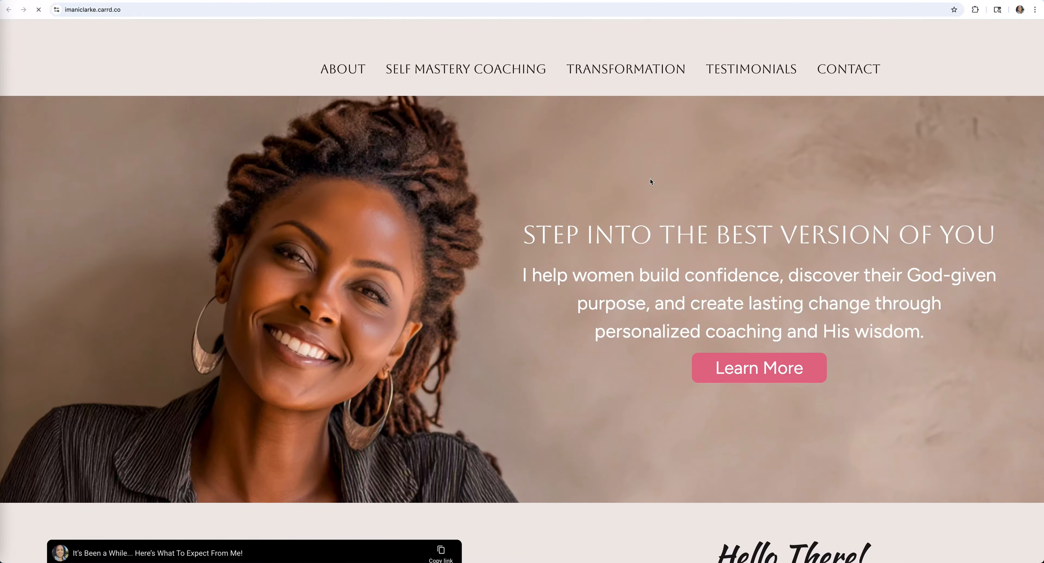
- Jump to the CONTACT section on the live site, look over the form, then go back to the editor
{"action": "left_click", "coordinate": [836, 67]}
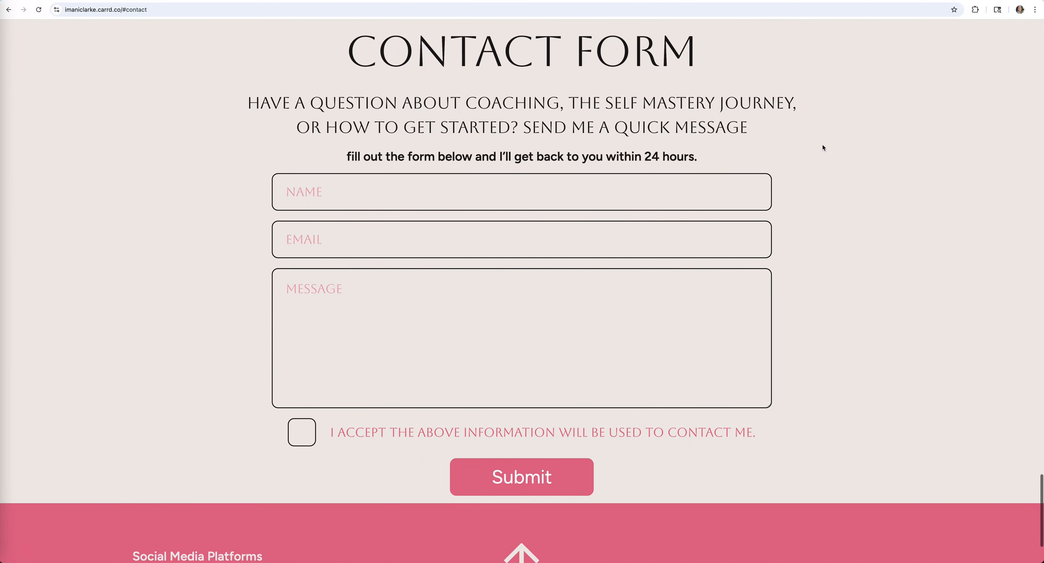
{"action": "scroll", "coordinate": [807, 142], "scroll_direction": "up", "scroll_amount": 4}
{"action": "scroll", "coordinate": [747, 262], "scroll_direction": "down", "scroll_amount": 2}
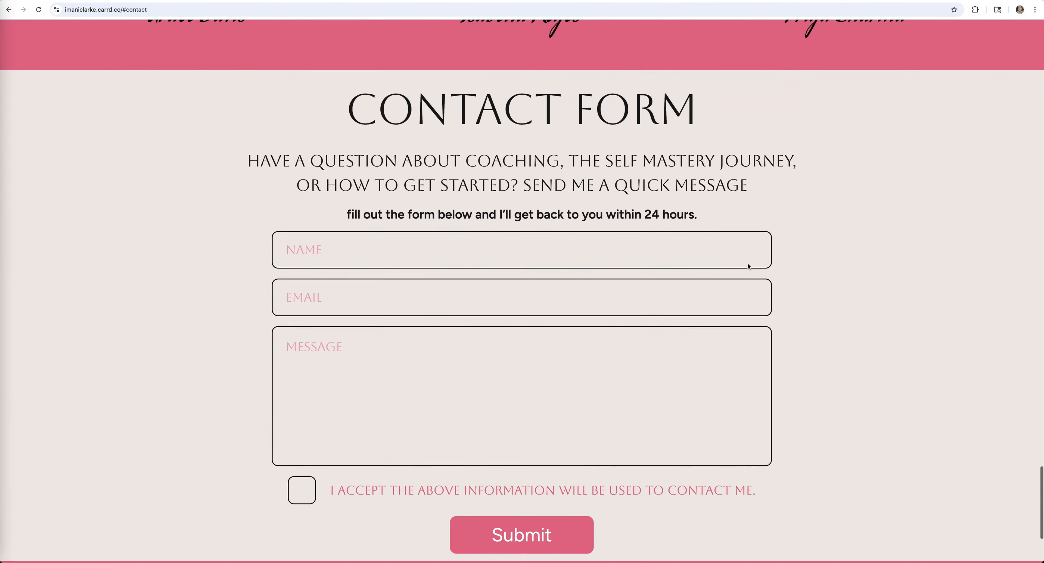
{"action": "scroll", "coordinate": [689, 223], "scroll_direction": "up", "scroll_amount": 3}
{"action": "scroll", "coordinate": [583, 143], "scroll_direction": "down", "scroll_amount": 1}
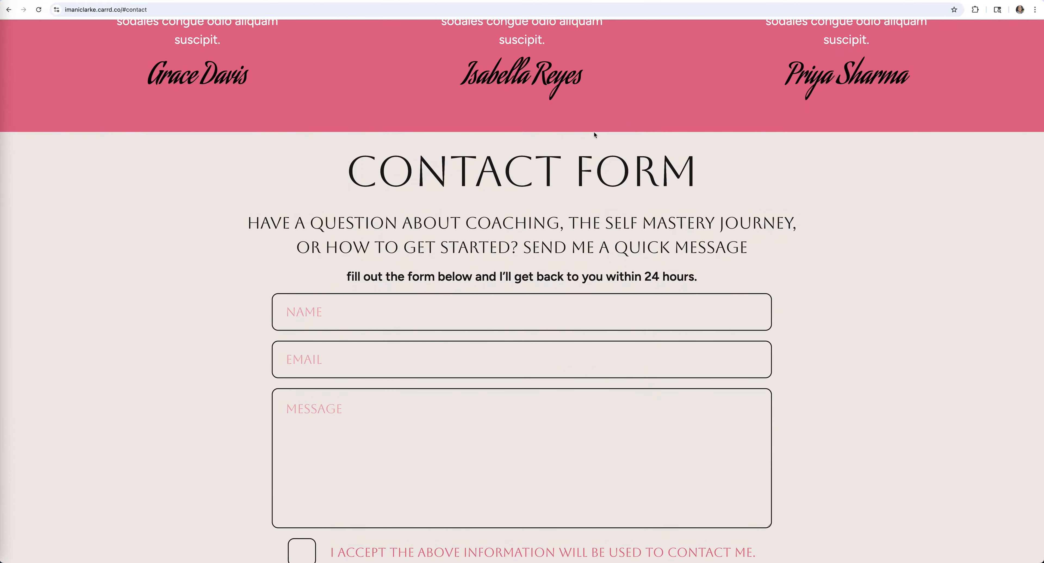
{"action": "left_click", "coordinate": [260, 0]}
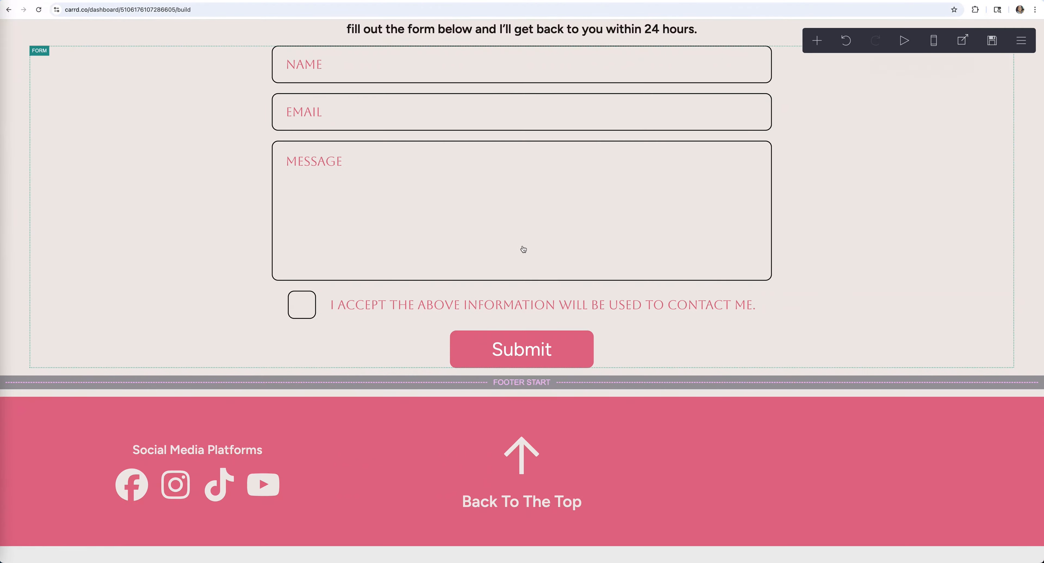
{"action": "scroll", "coordinate": [537, 249], "scroll_direction": "up", "scroll_amount": 7}
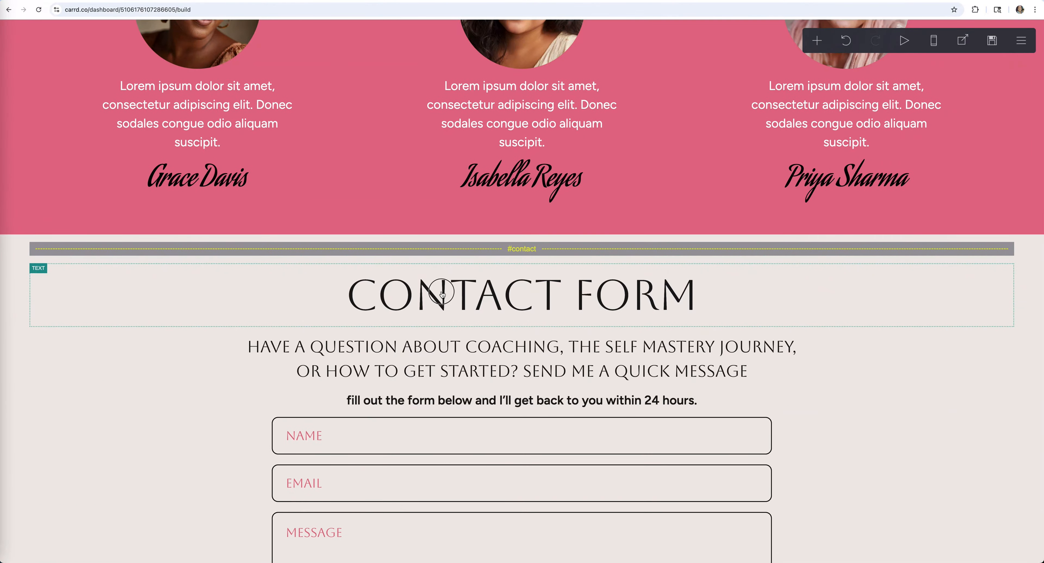
- Set the CONTACT FORM heading's margins to 2.625 and close its settings
{"action": "left_click", "coordinate": [443, 294]}
{"action": "scroll", "coordinate": [73, 266], "scroll_direction": "down", "scroll_amount": 5}
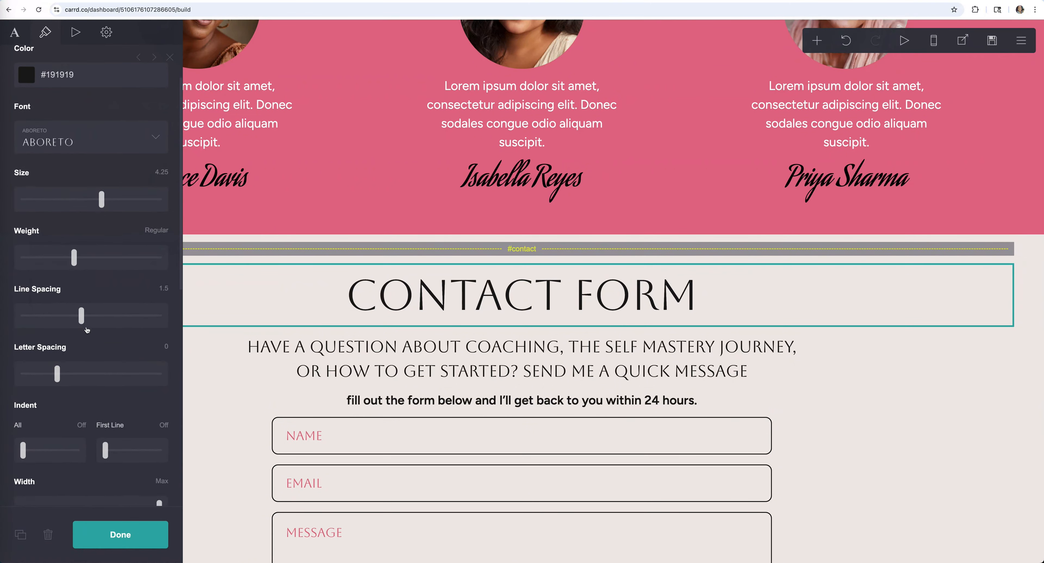
{"action": "scroll", "coordinate": [96, 367], "scroll_direction": "down", "scroll_amount": 2}
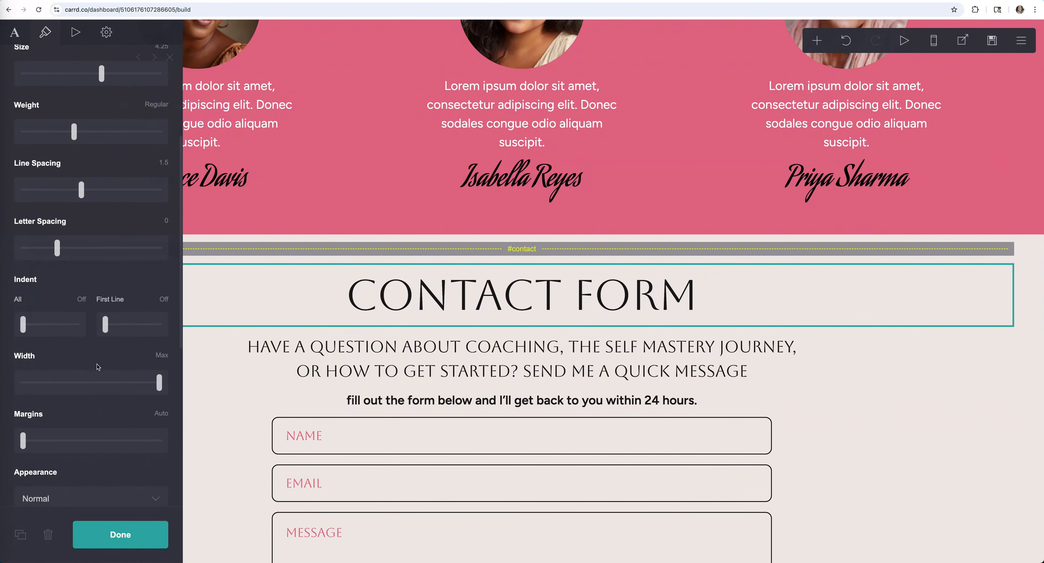
{"action": "left_click_drag", "start_coordinate": [22, 441], "coordinate": [85, 441]}
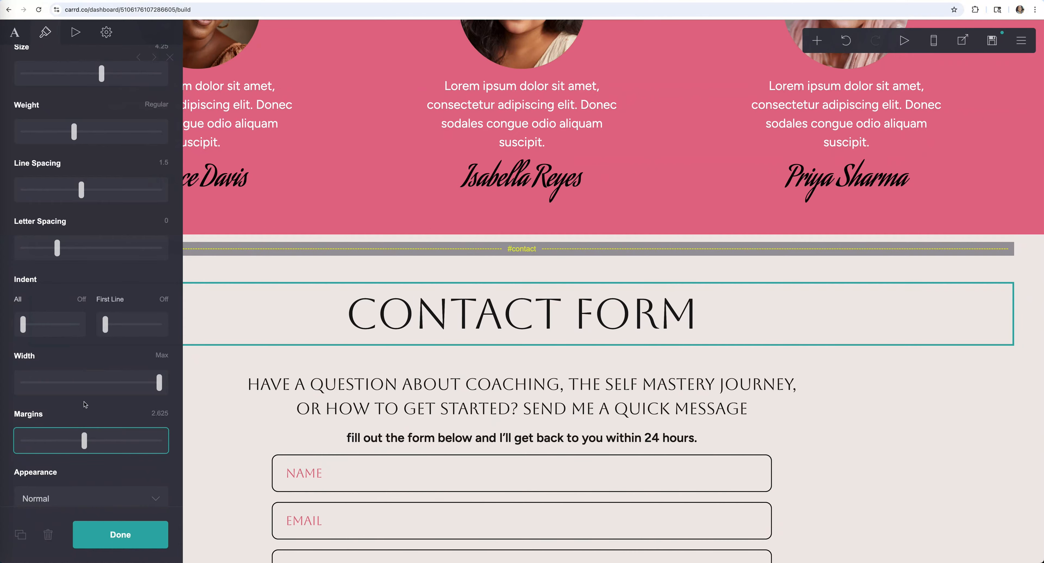
{"action": "left_click", "coordinate": [269, 275]}
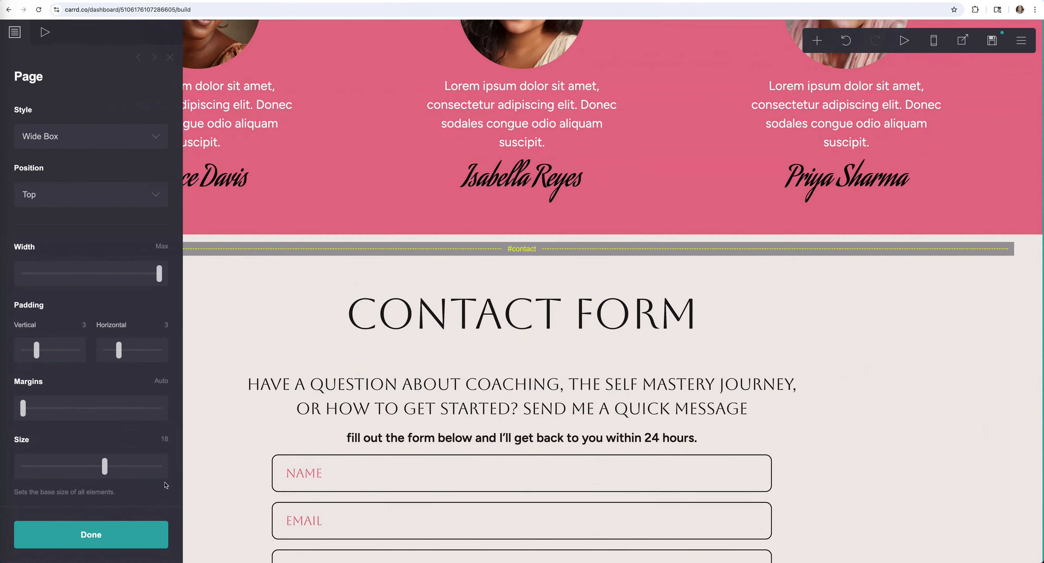
{"action": "left_click", "coordinate": [163, 535]}
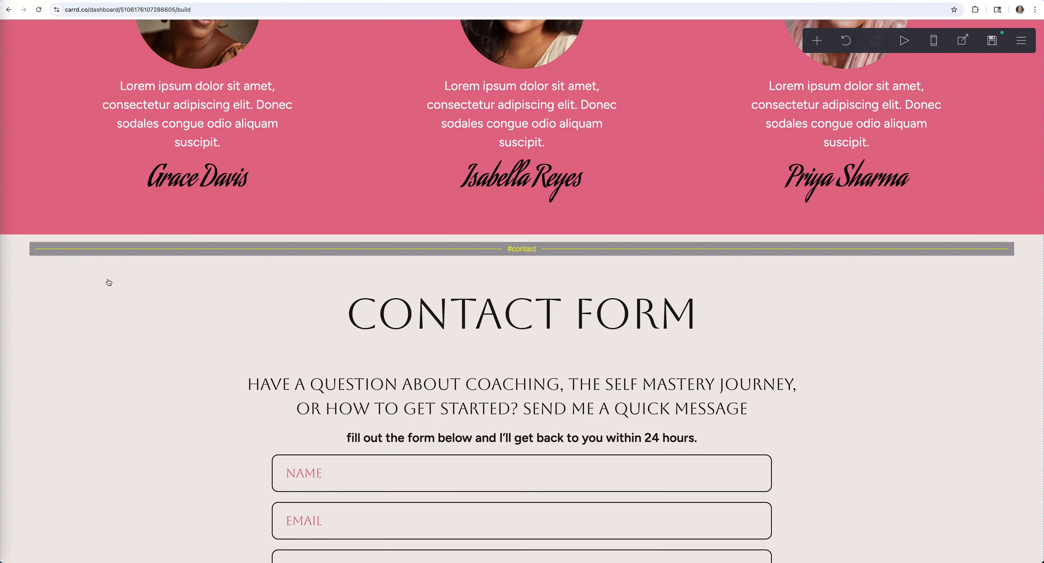
- Scroll up through the whole page from the contact form to the header
{"action": "scroll", "coordinate": [544, 327], "scroll_direction": "up", "scroll_amount": 15}
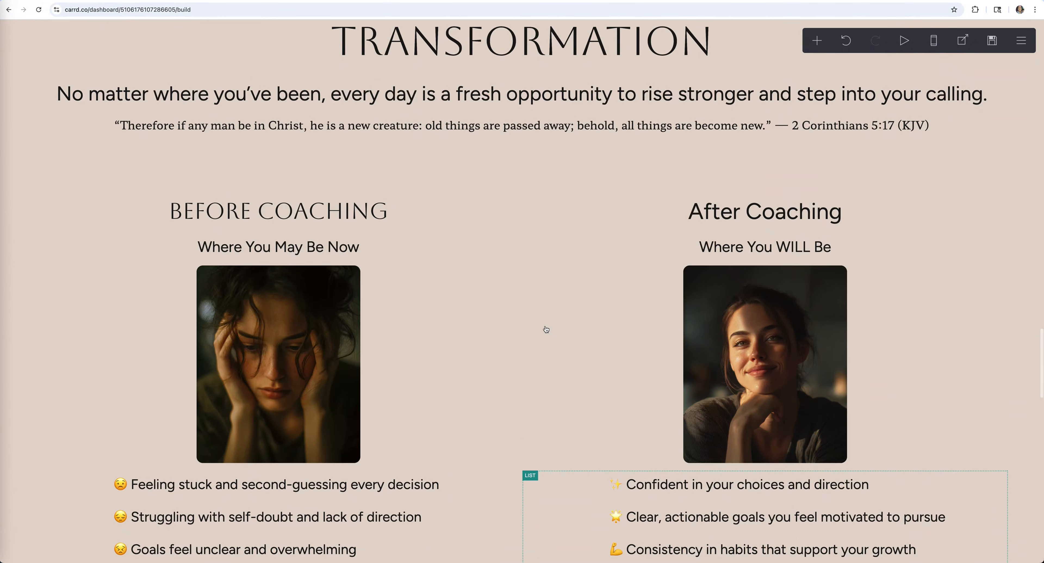
{"action": "scroll", "coordinate": [546, 329], "scroll_direction": "up", "scroll_amount": 15}
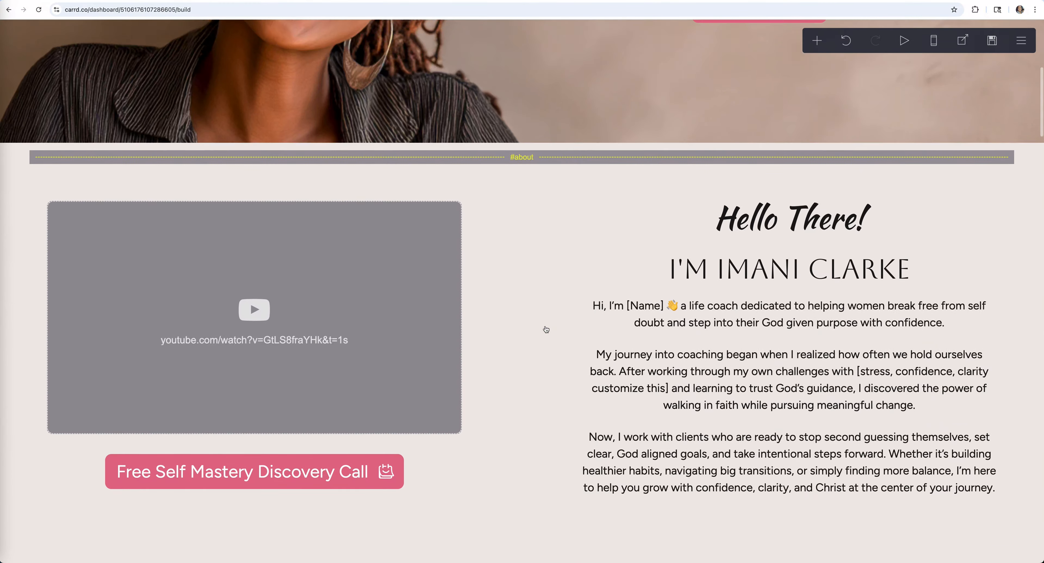
{"action": "scroll", "coordinate": [547, 329], "scroll_direction": "up", "scroll_amount": 5}
{"action": "scroll", "coordinate": [845, 341], "scroll_direction": "up", "scroll_amount": 2}
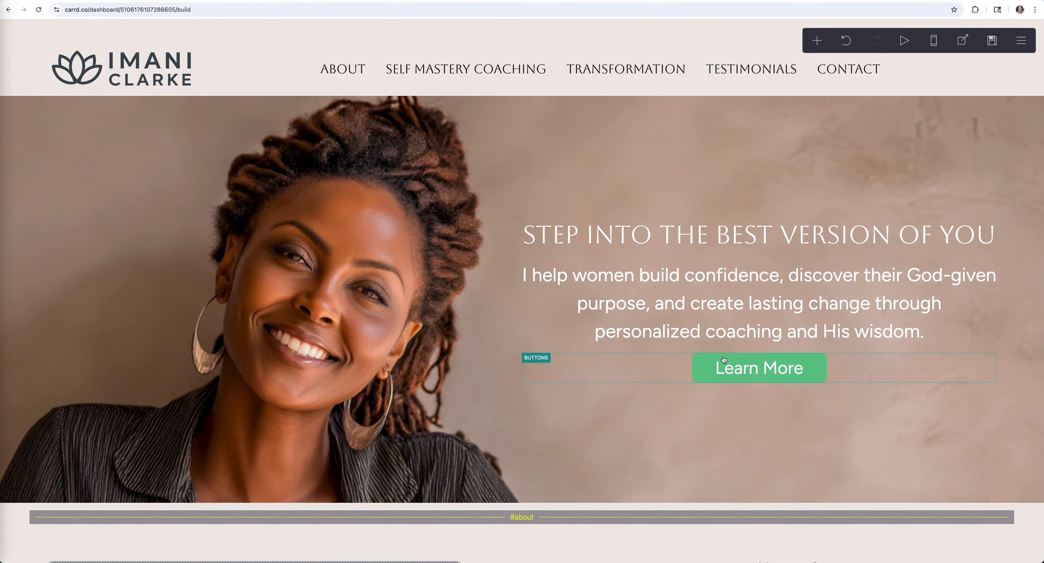
{"action": "scroll", "coordinate": [485, 351], "scroll_direction": "down", "scroll_amount": 20}
{"action": "scroll", "coordinate": [485, 351], "scroll_direction": "down", "scroll_amount": 20}
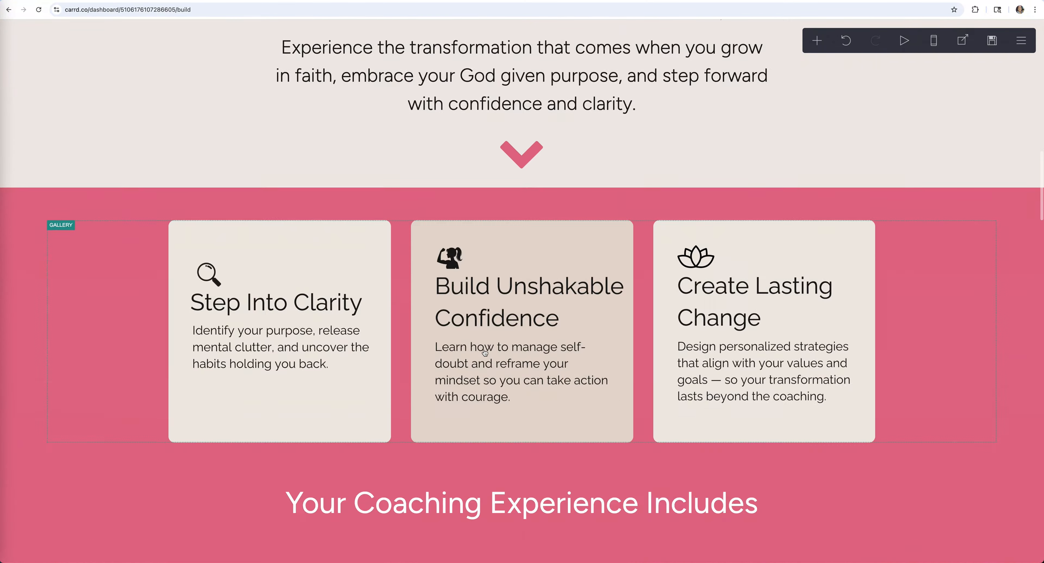
{"action": "scroll", "coordinate": [495, 353], "scroll_direction": "up", "scroll_amount": 4}
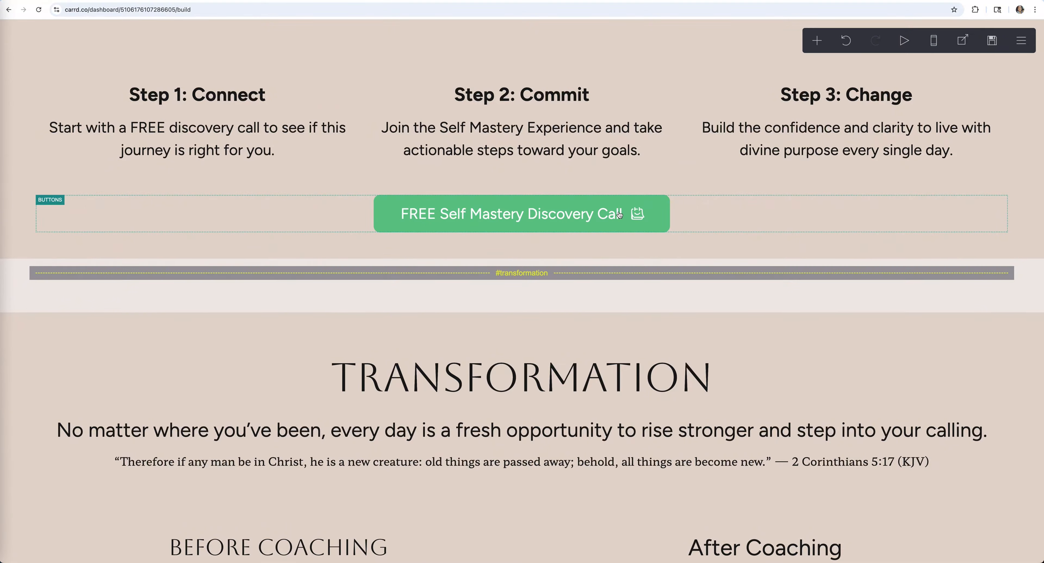
{"action": "scroll", "coordinate": [610, 224], "scroll_direction": "up", "scroll_amount": 16}
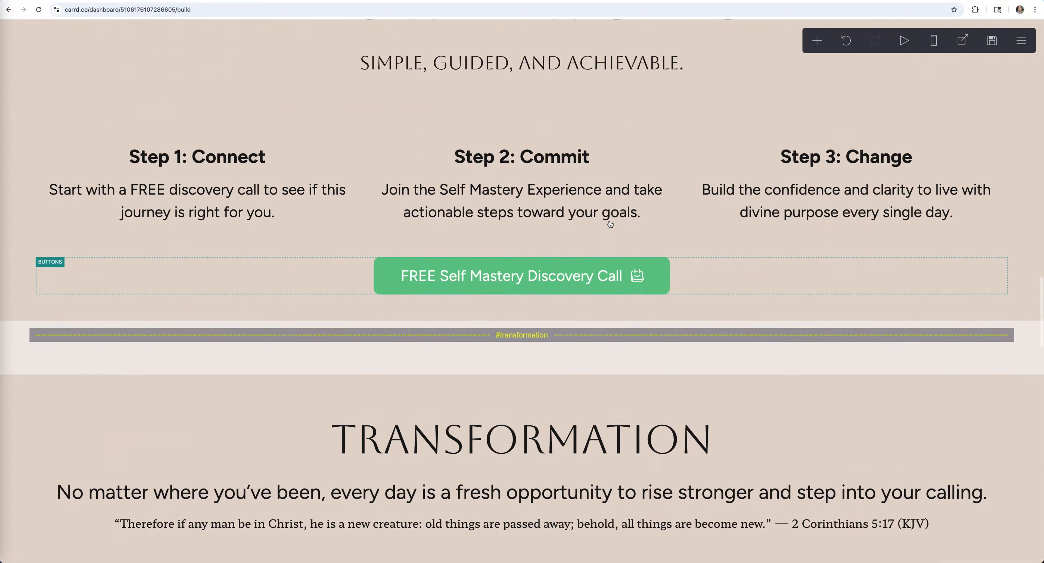
{"action": "scroll", "coordinate": [407, 184], "scroll_direction": "up", "scroll_amount": 18}
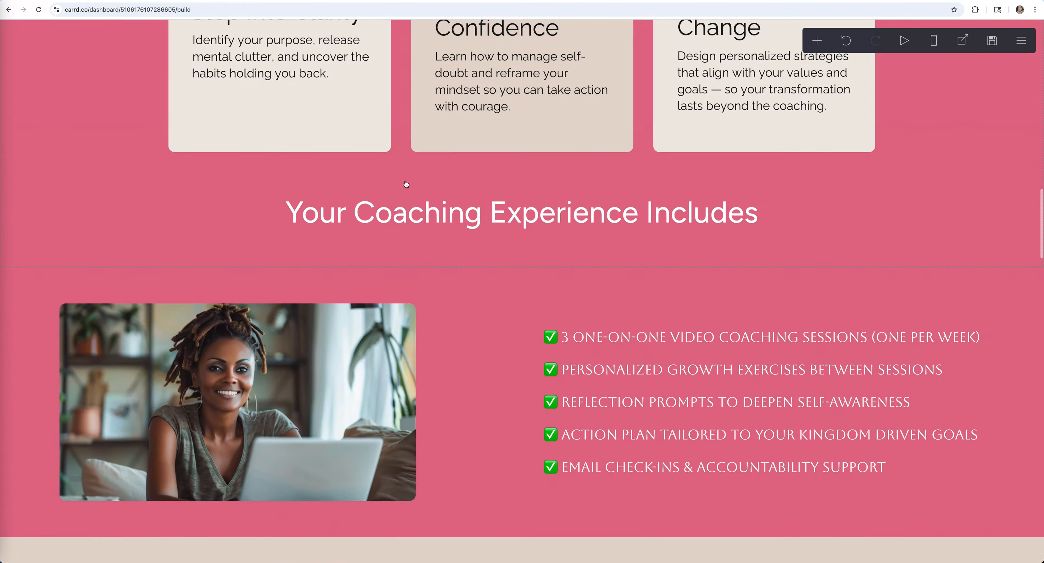
{"action": "scroll", "coordinate": [407, 185], "scroll_direction": "up", "scroll_amount": 12}
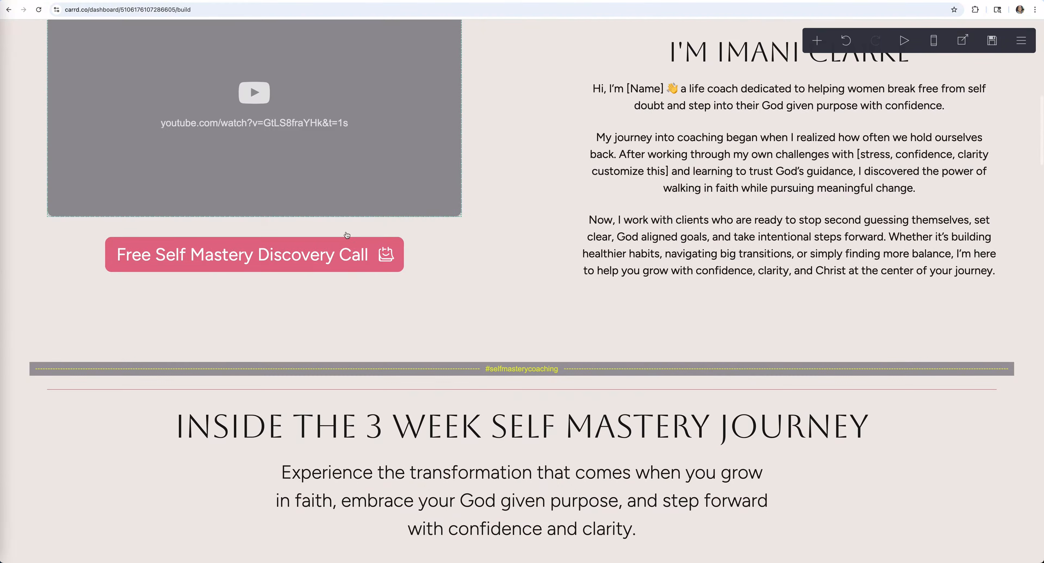
{"action": "scroll", "coordinate": [742, 232], "scroll_direction": "up", "scroll_amount": 4}
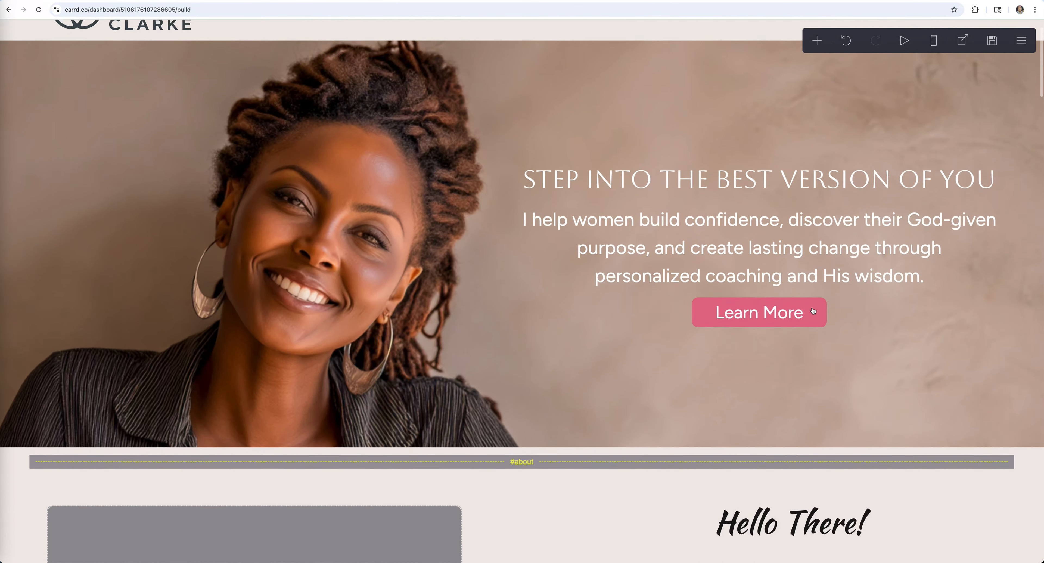
{"action": "scroll", "coordinate": [841, 277], "scroll_direction": "up", "scroll_amount": 1}
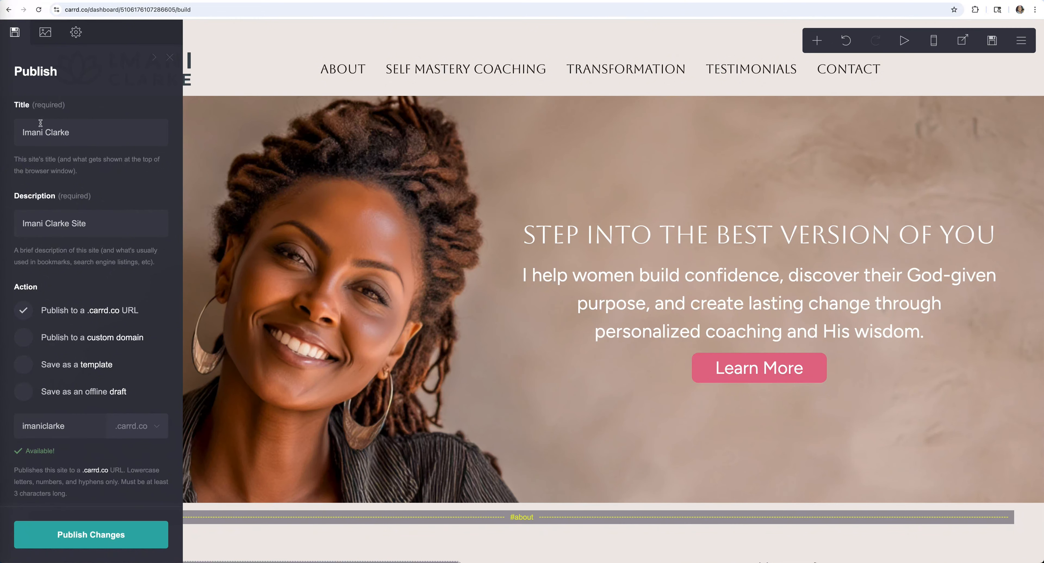
- Check the site title and description text in the Publish panel
{"action": "left_click_drag", "start_coordinate": [86, 133], "coordinate": [9, 132]}
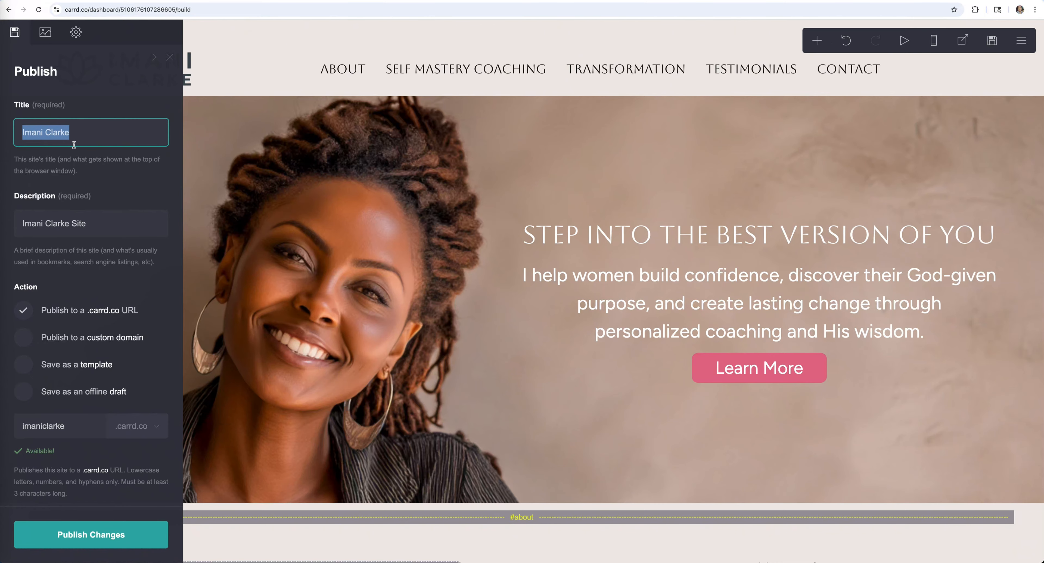
{"action": "left_click_drag", "start_coordinate": [93, 222], "coordinate": [8, 223]}
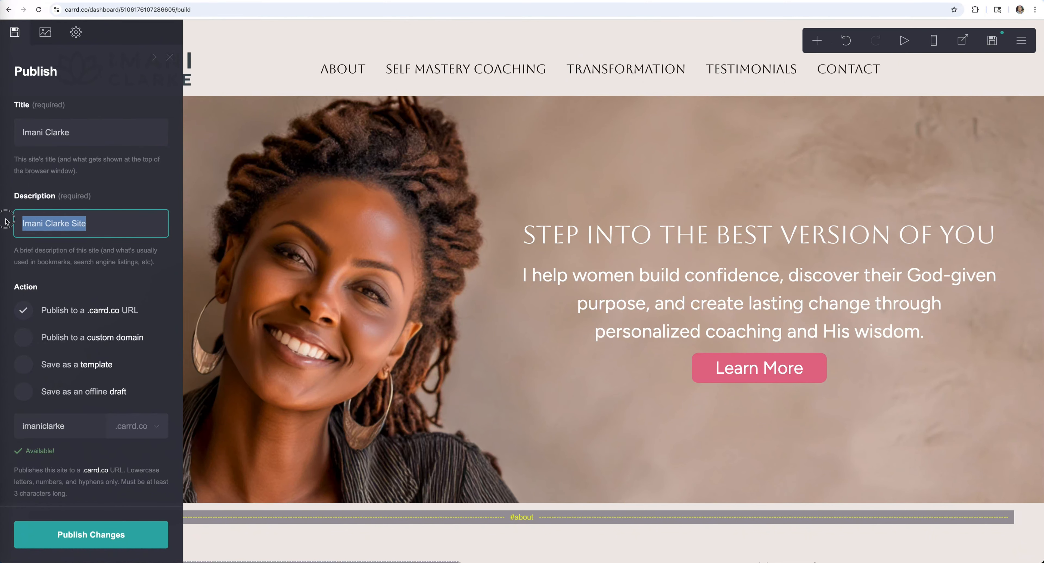
{"action": "left_click", "coordinate": [115, 197]}
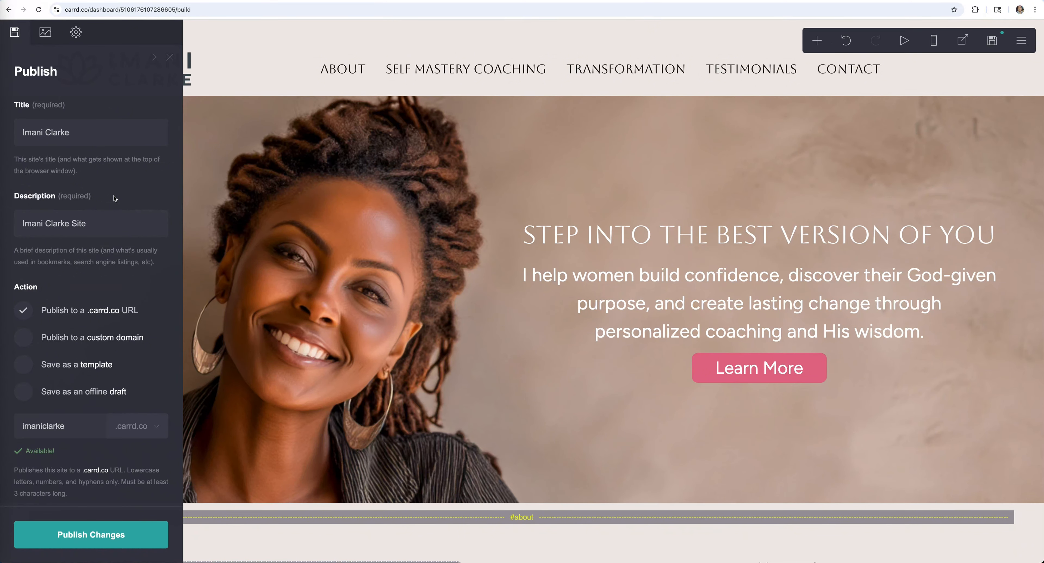
{"action": "scroll", "coordinate": [23, 337], "scroll_direction": "down", "scroll_amount": 1}
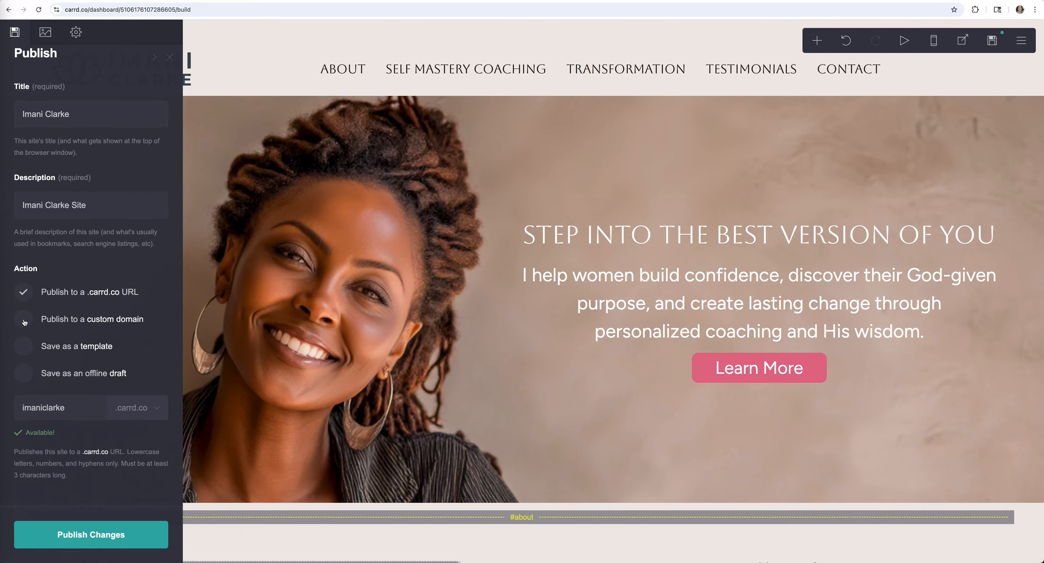
{"action": "key", "text": "Escape"}
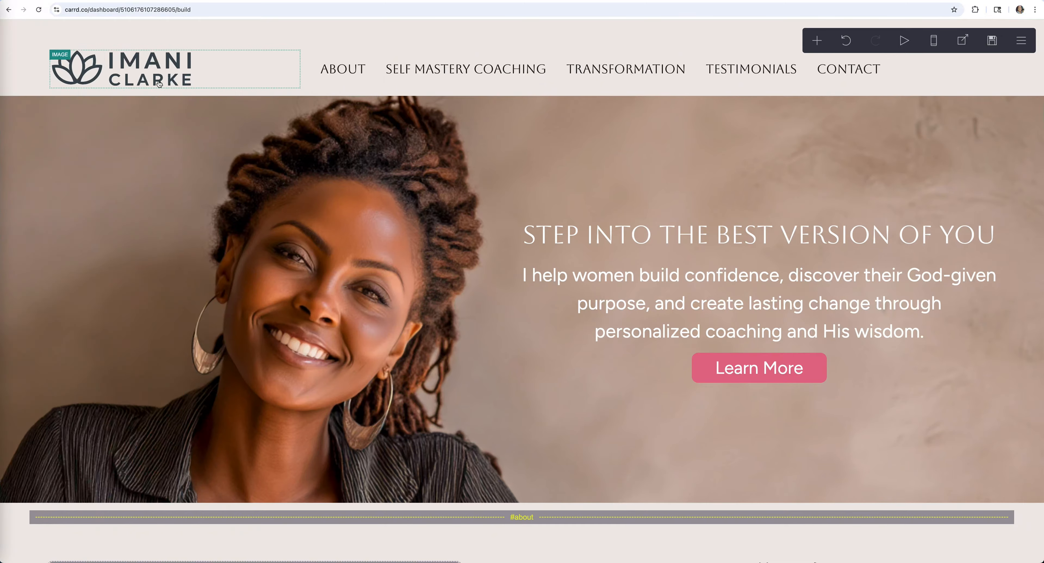
{"action": "scroll", "coordinate": [813, 252], "scroll_direction": "down", "scroll_amount": 5}
{"action": "scroll", "coordinate": [813, 253], "scroll_direction": "down", "scroll_amount": 8}
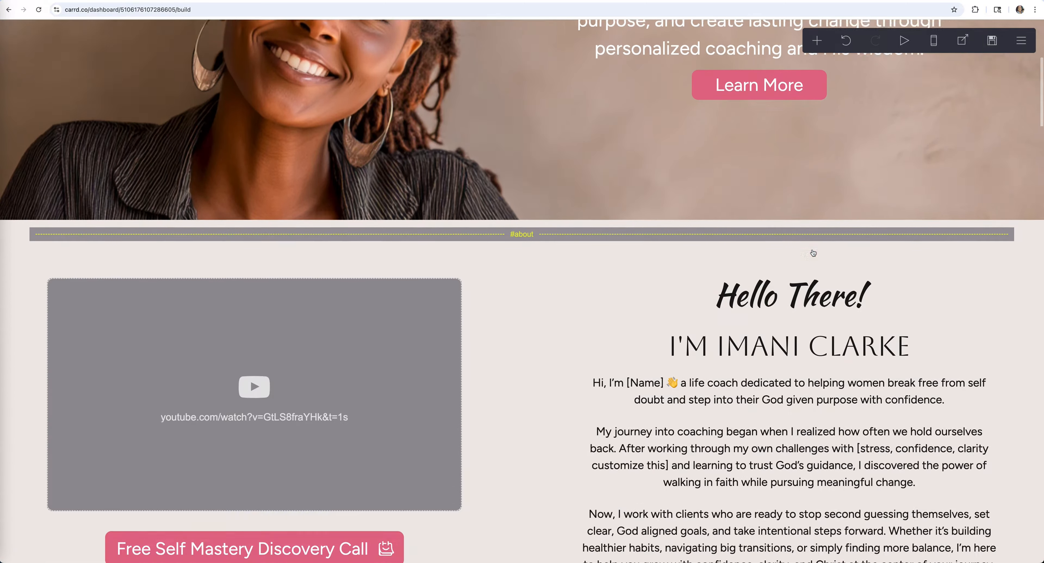
{"action": "left_click", "coordinate": [1021, 40]}
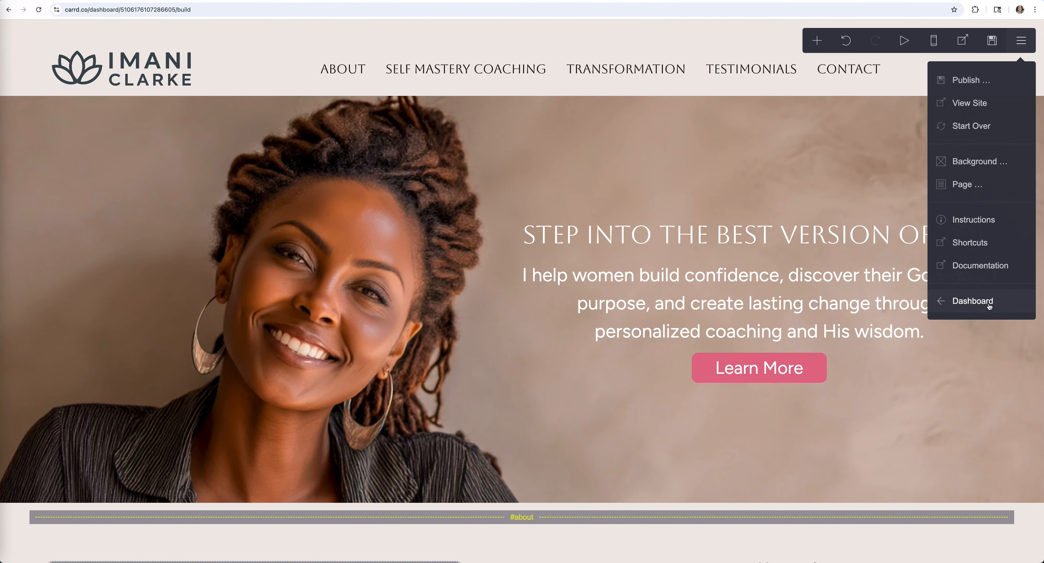
{"action": "left_click", "coordinate": [977, 304]}
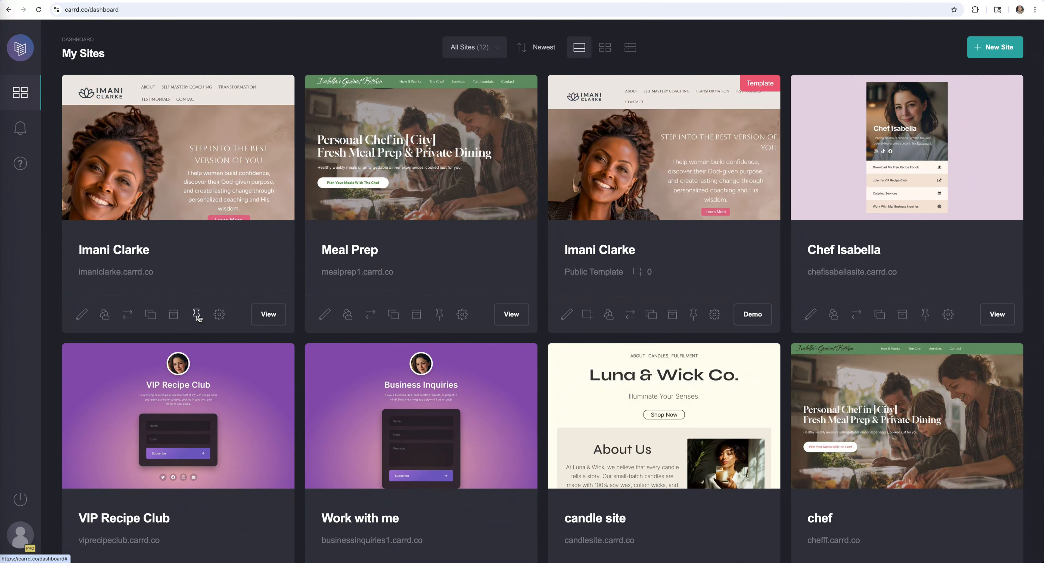
{"action": "left_click", "coordinate": [81, 315]}
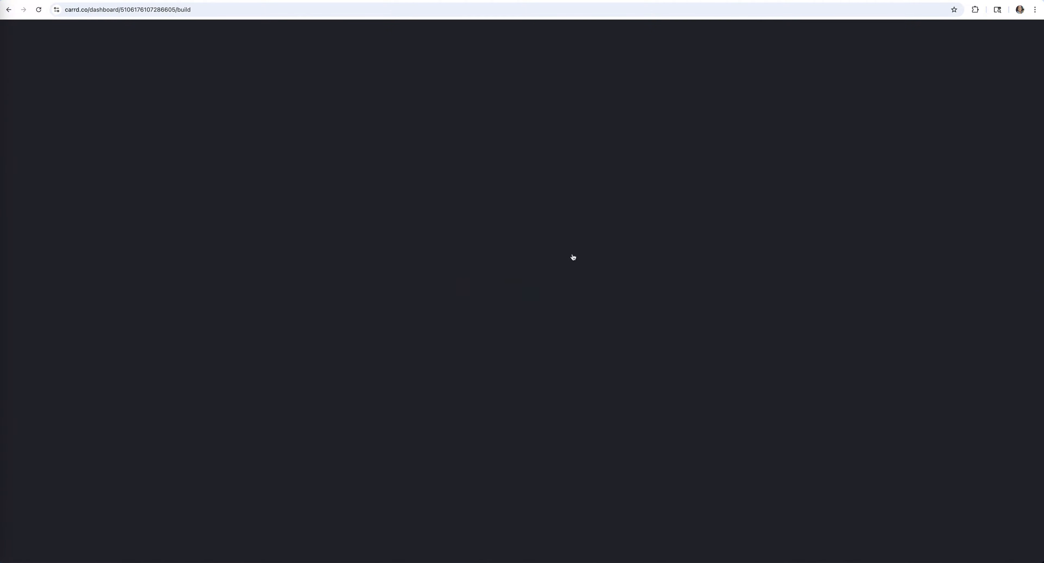